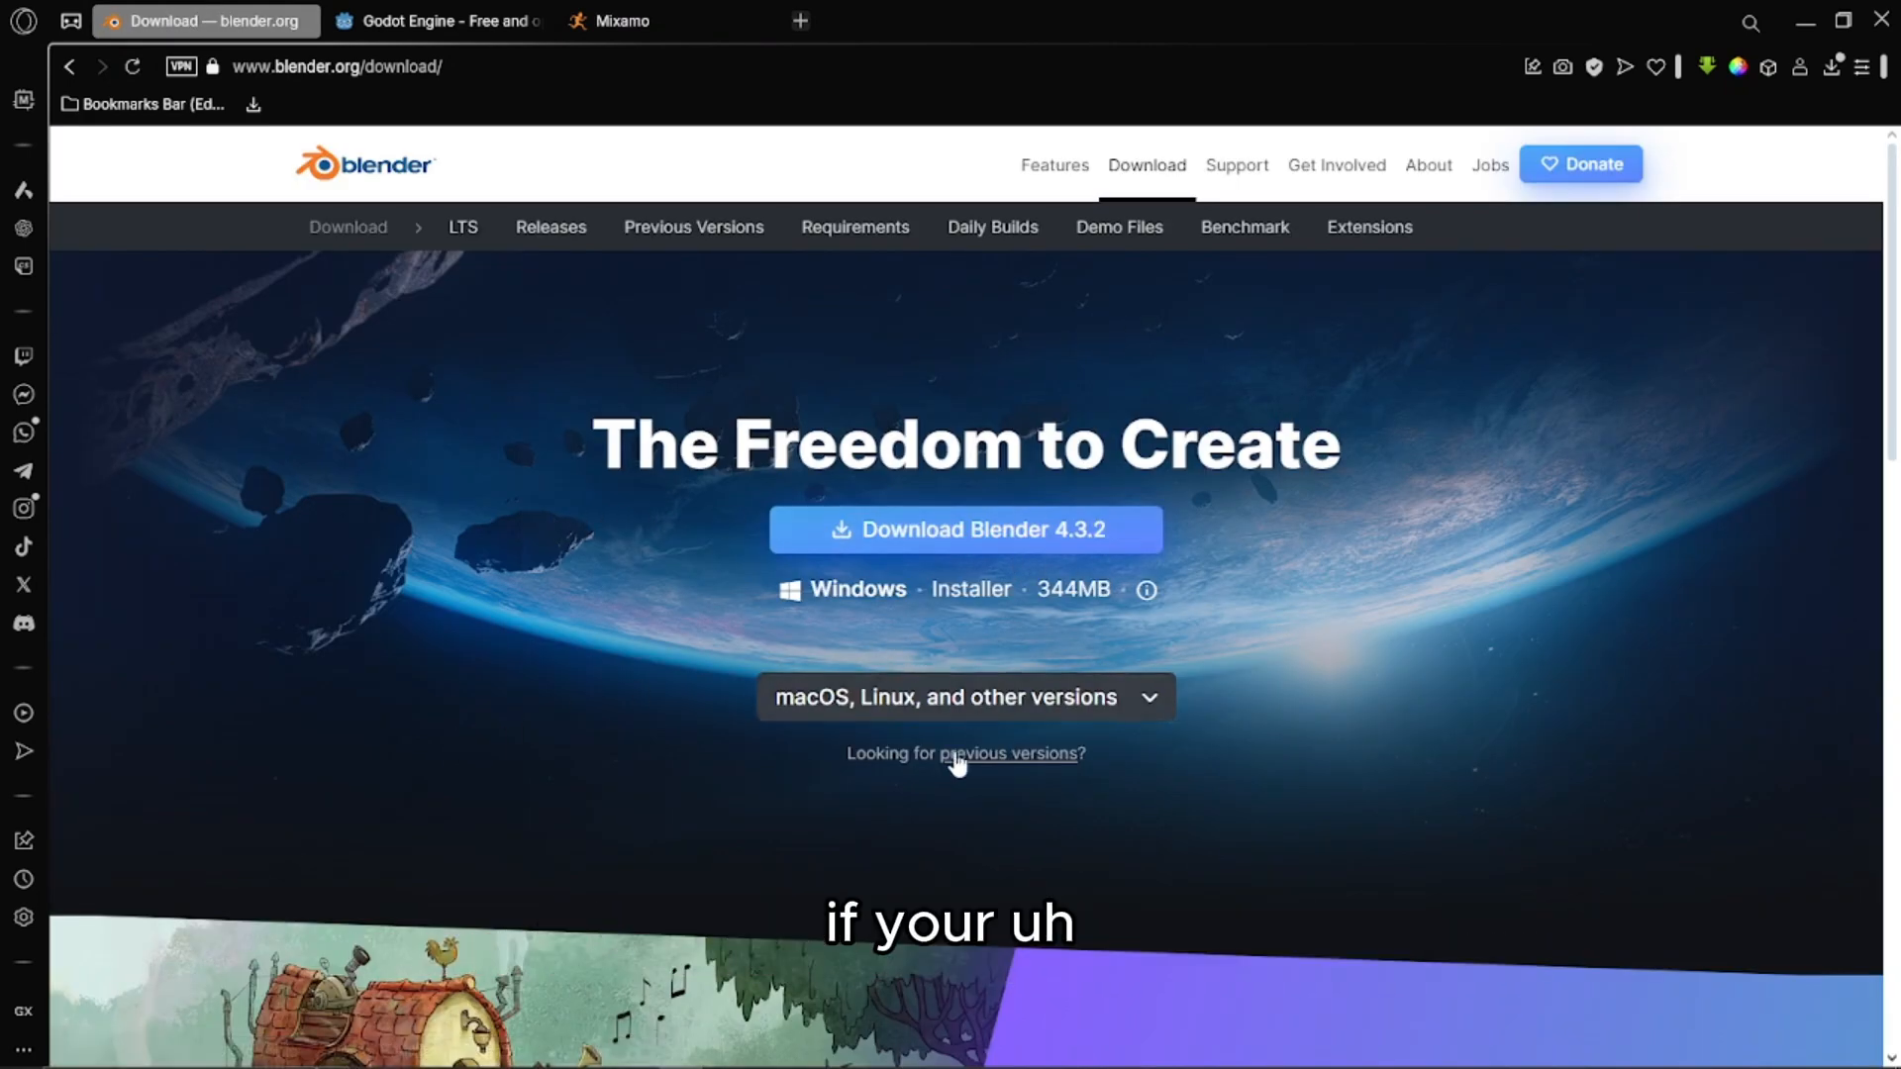
Look over the Godot download site, switch to Mixamo and browse its character library
{"action": "left_click", "coordinate": [454, 16]}
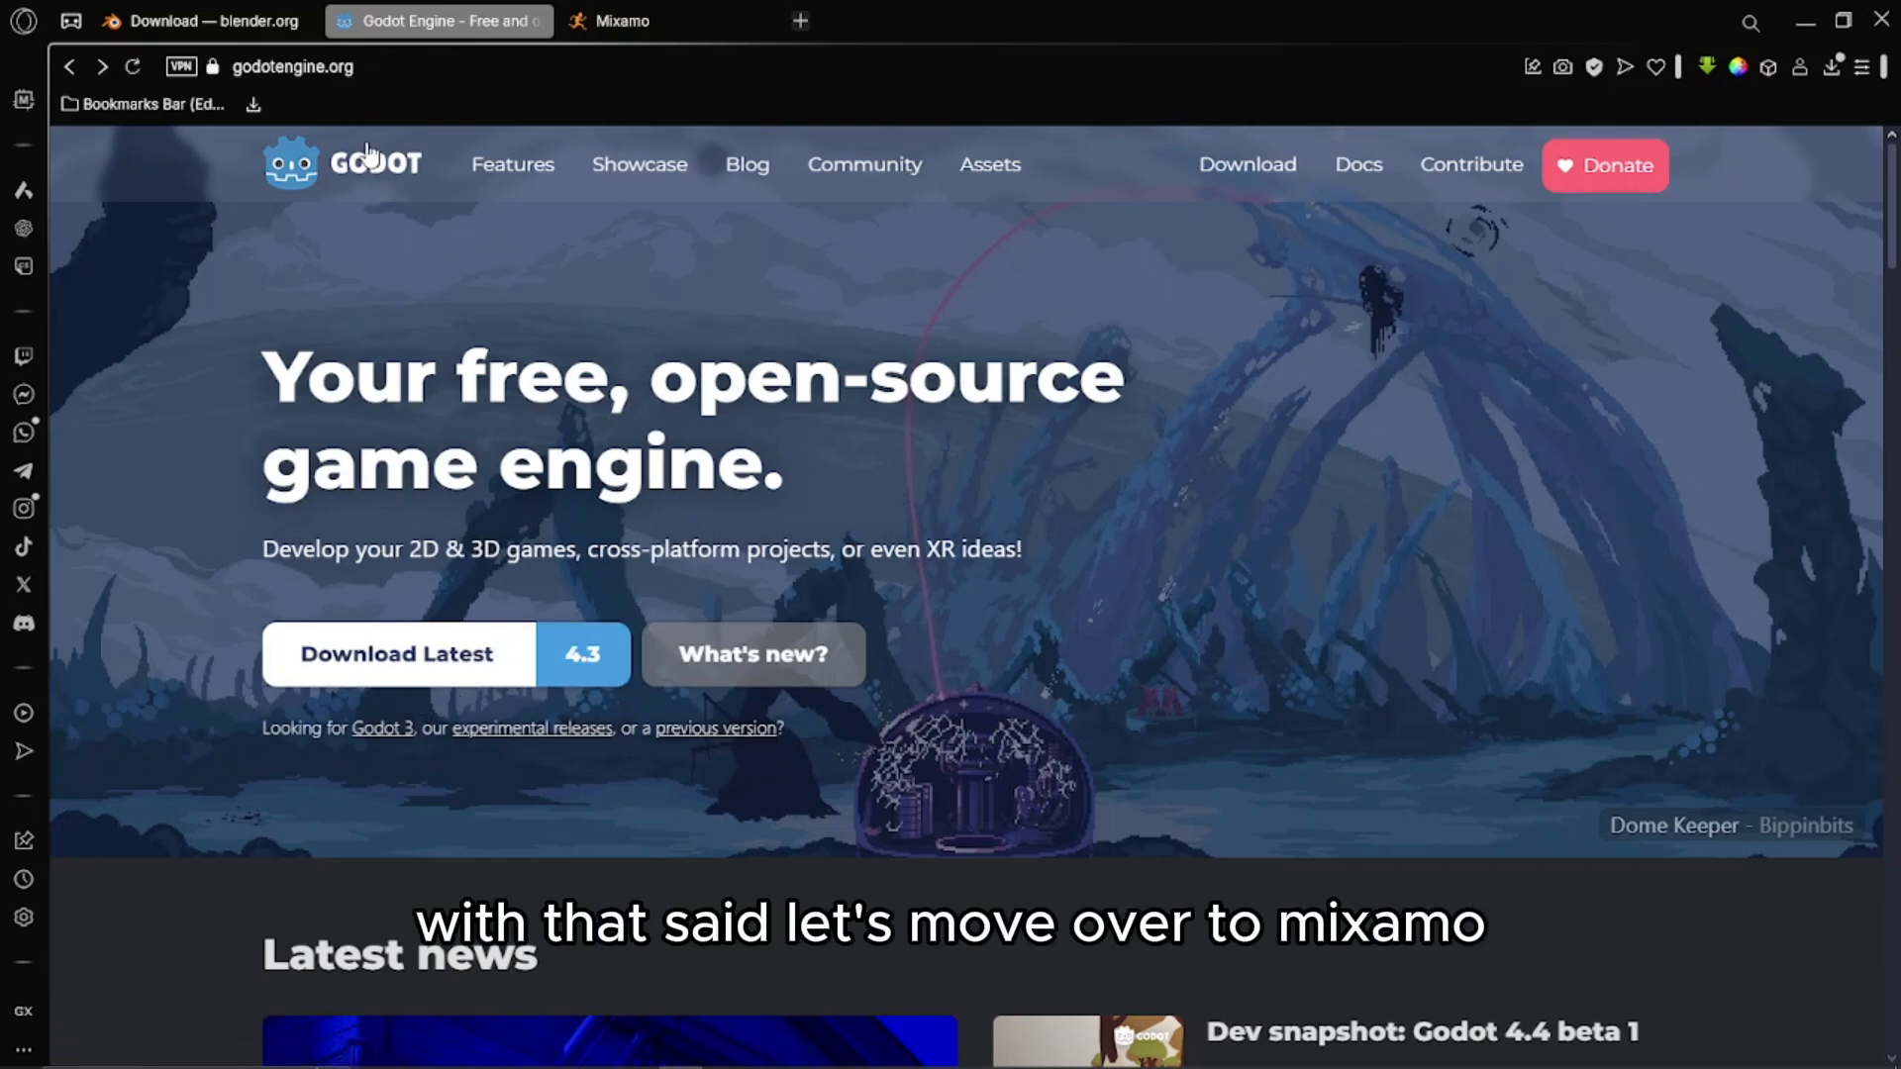
{"action": "left_click", "coordinate": [623, 20]}
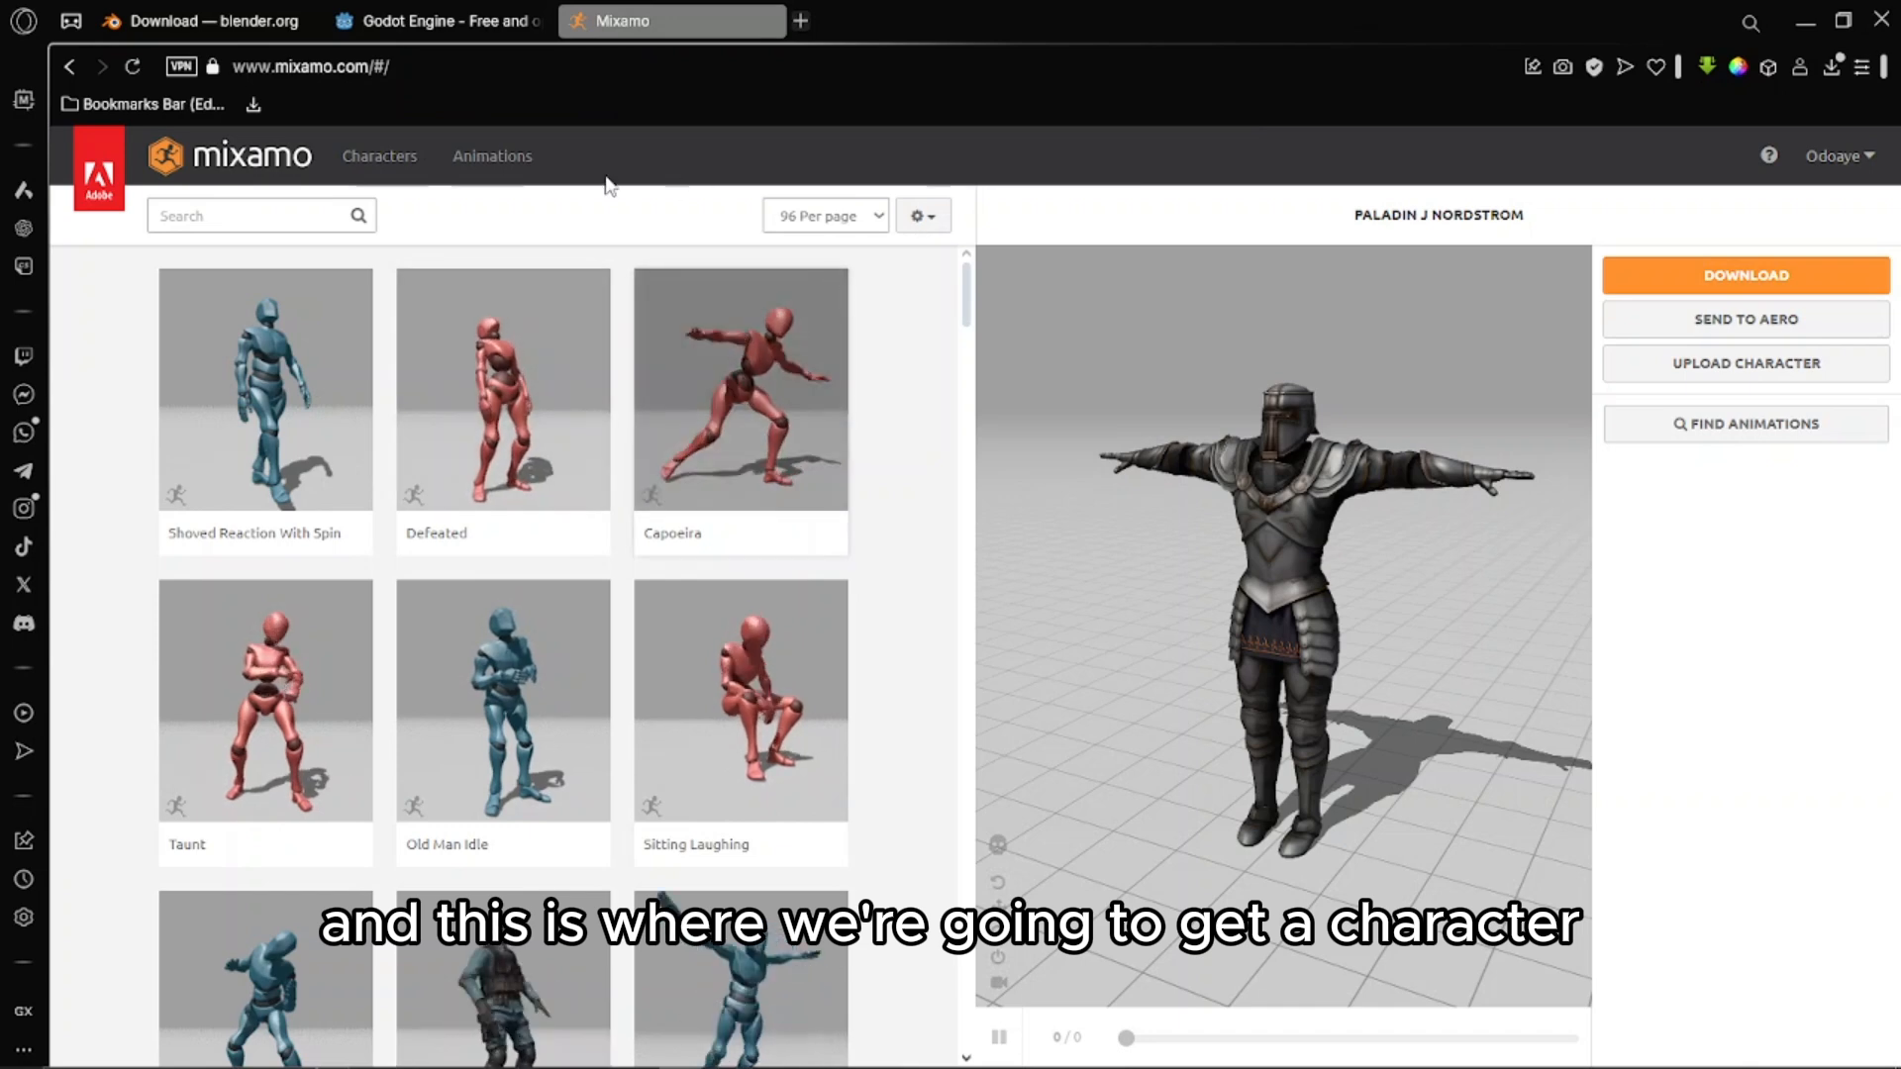
{"action": "left_click", "coordinate": [386, 157]}
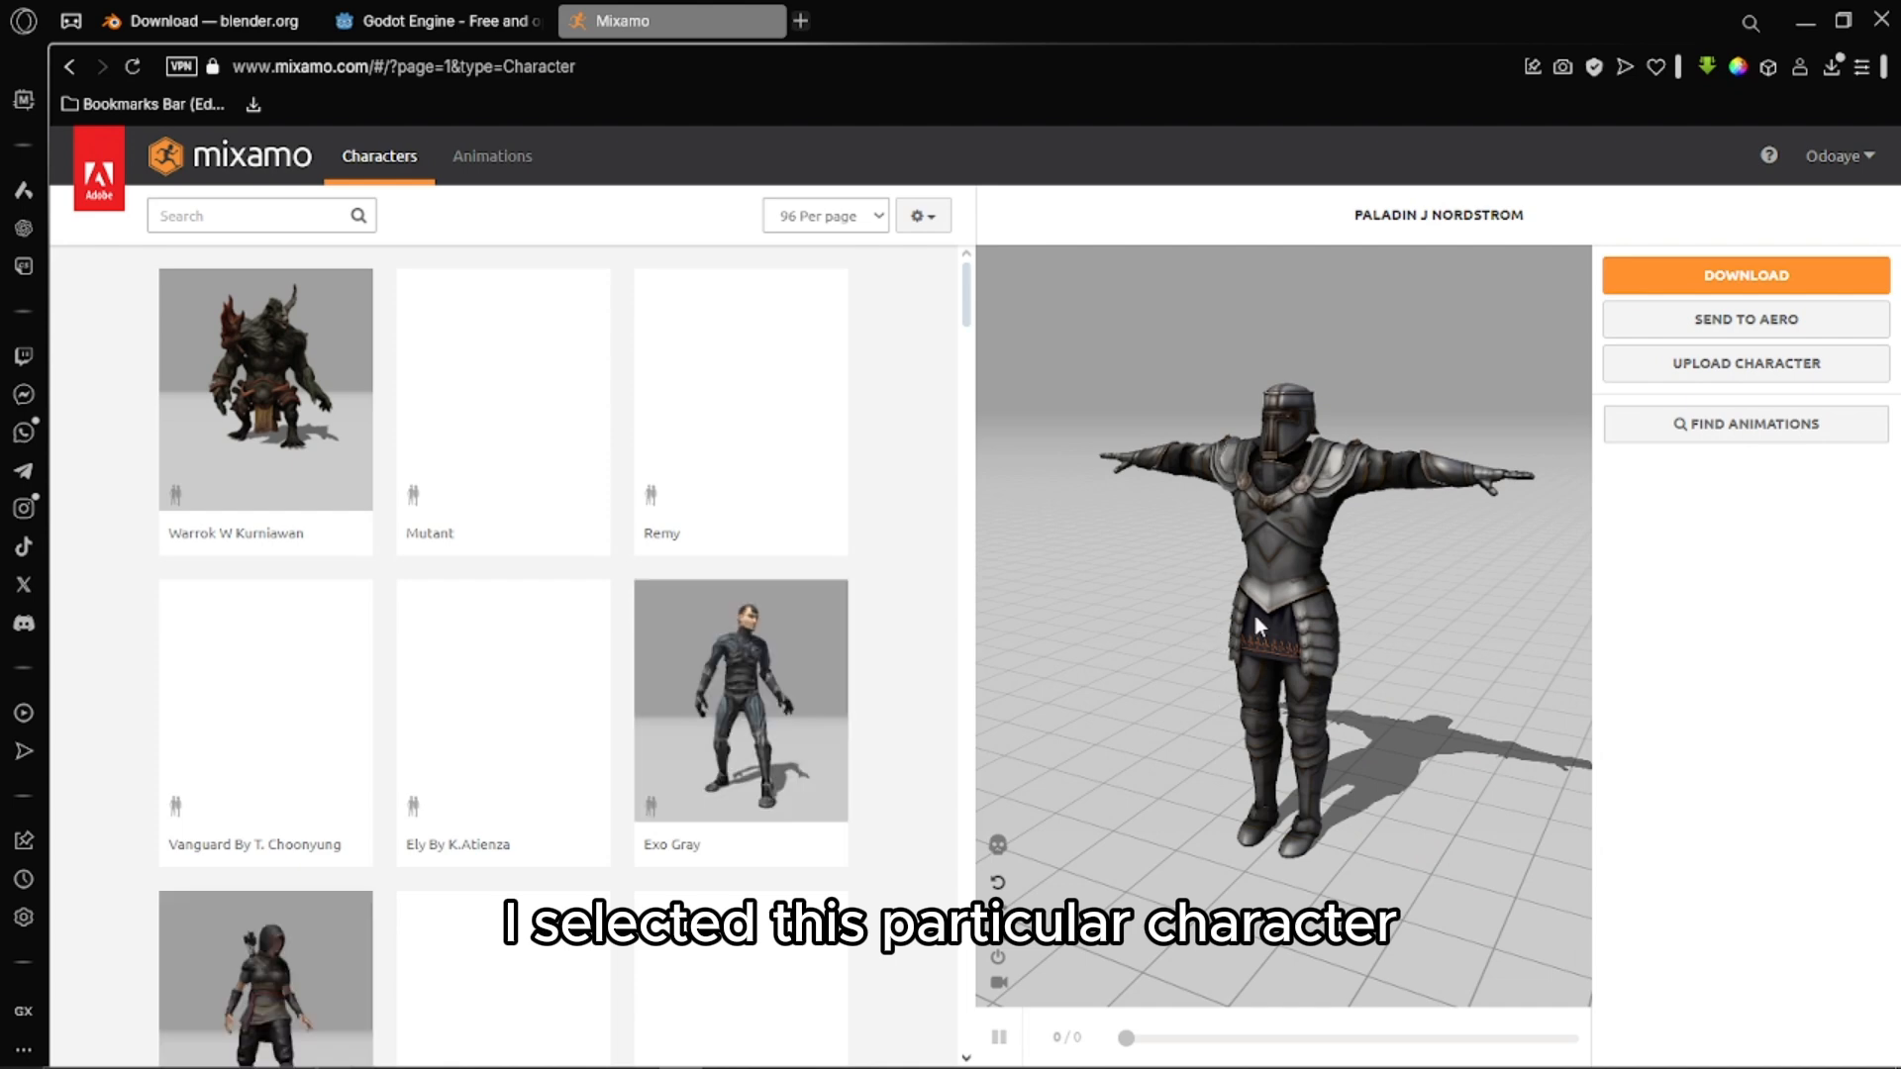
{"action": "scroll", "coordinate": [509, 585], "scroll_direction": "down", "scroll_amount": 8}
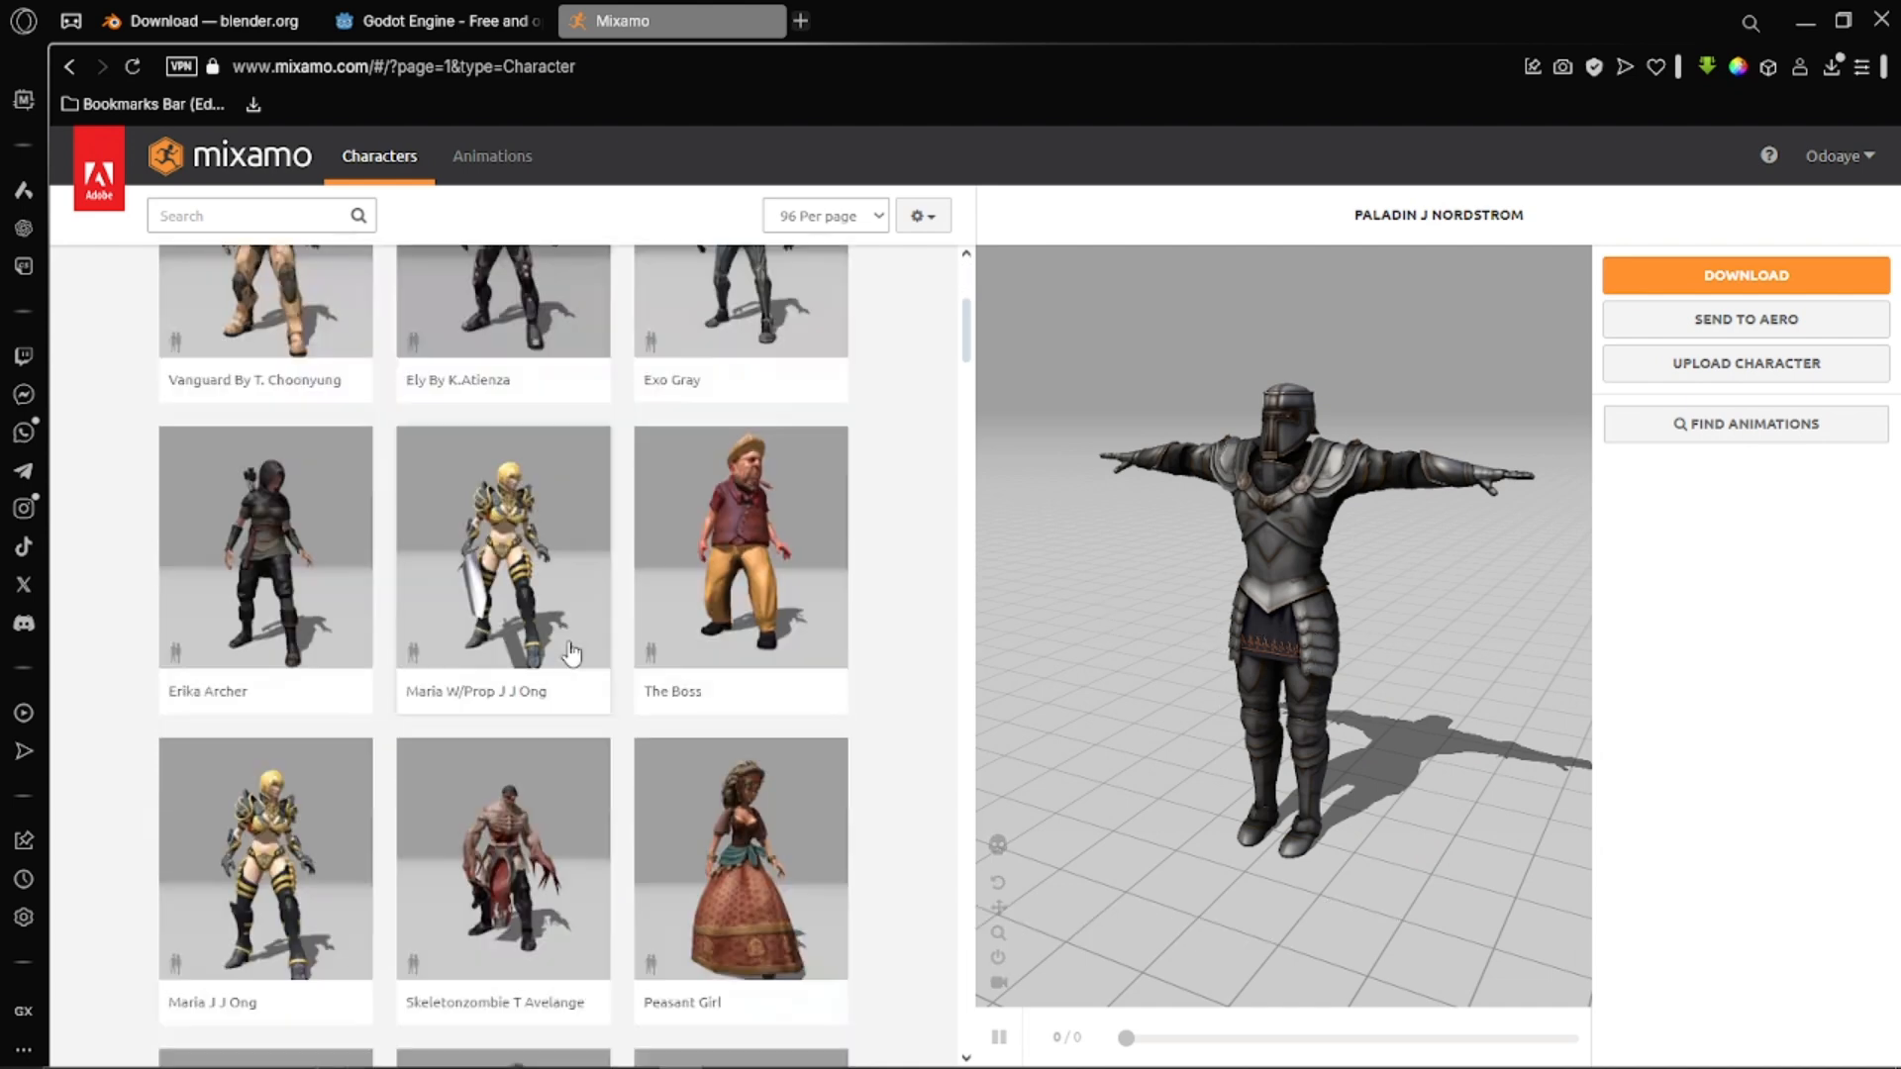
Search Mixamo's animations for "idle" and apply the second animation titled Idle to the Paladin character
{"action": "left_click", "coordinate": [495, 162]}
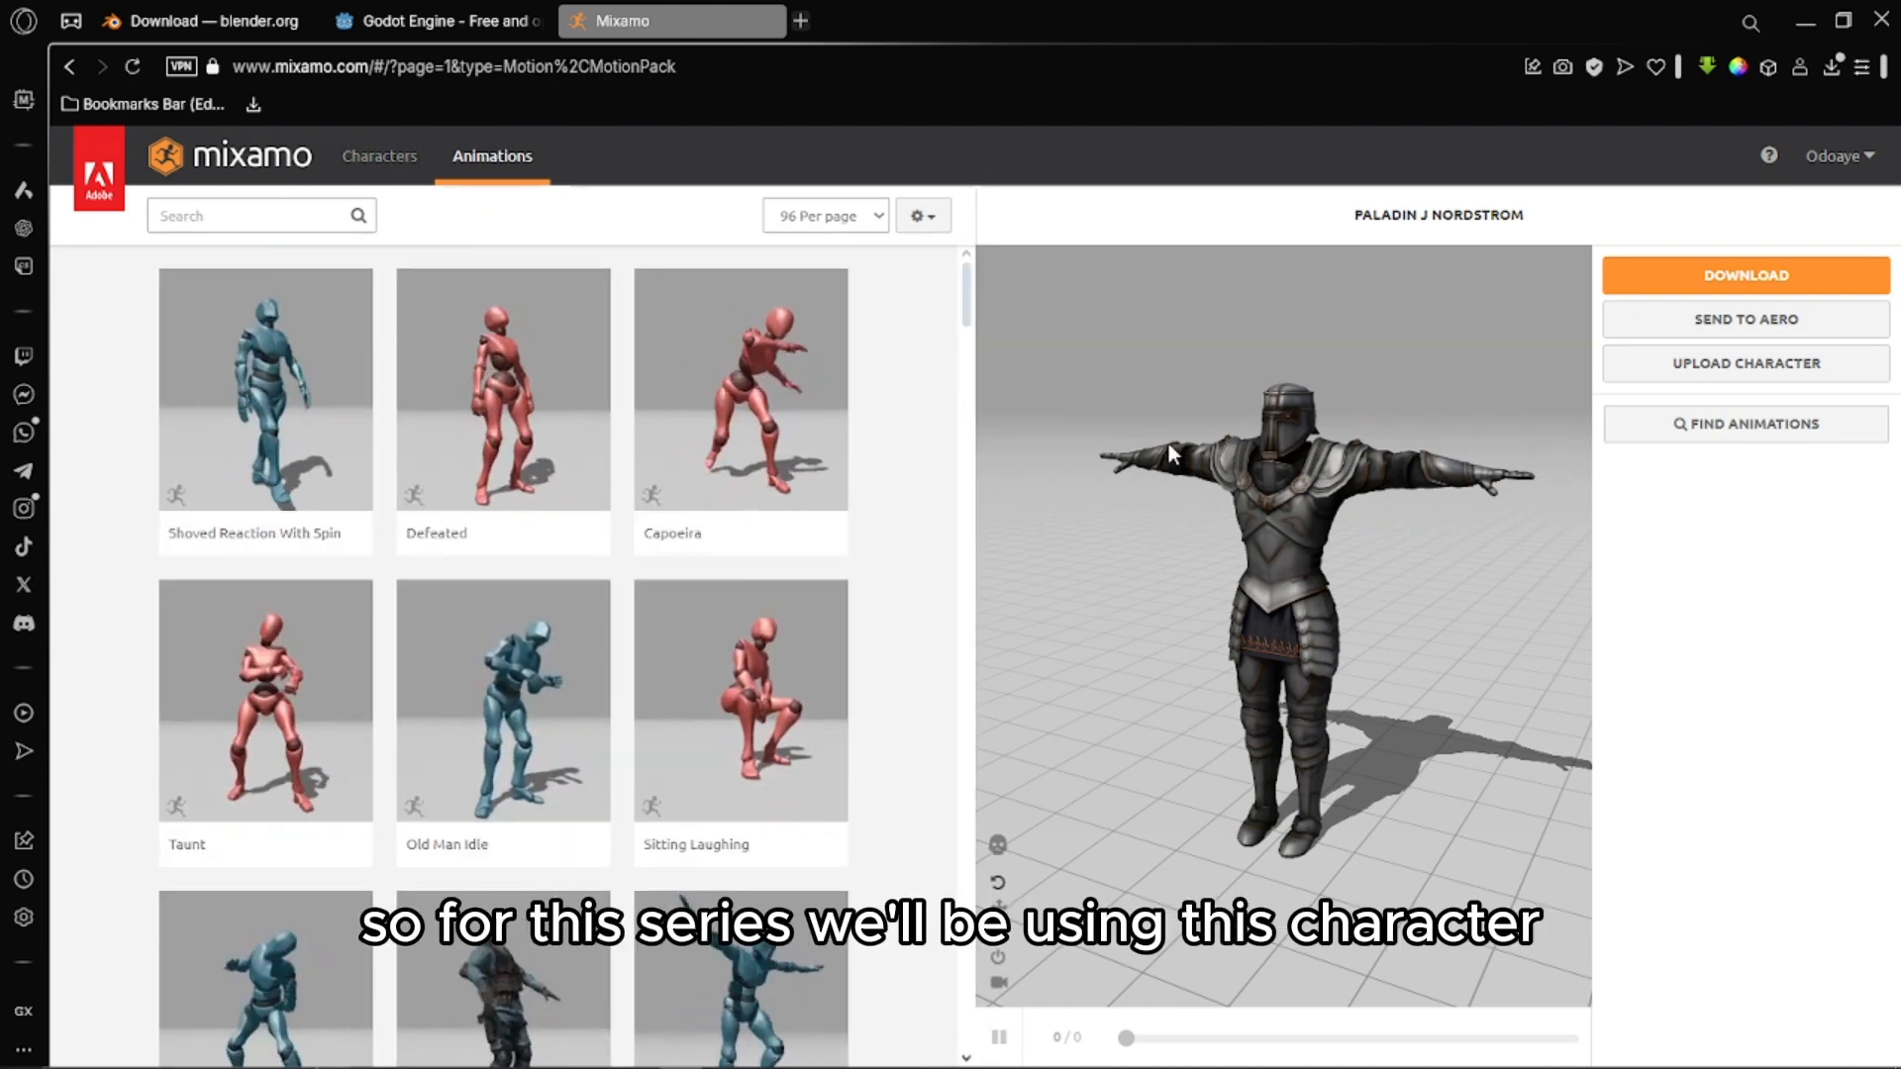
{"action": "left_click_drag", "start_coordinate": [1299, 455], "coordinate": [1057, 412]}
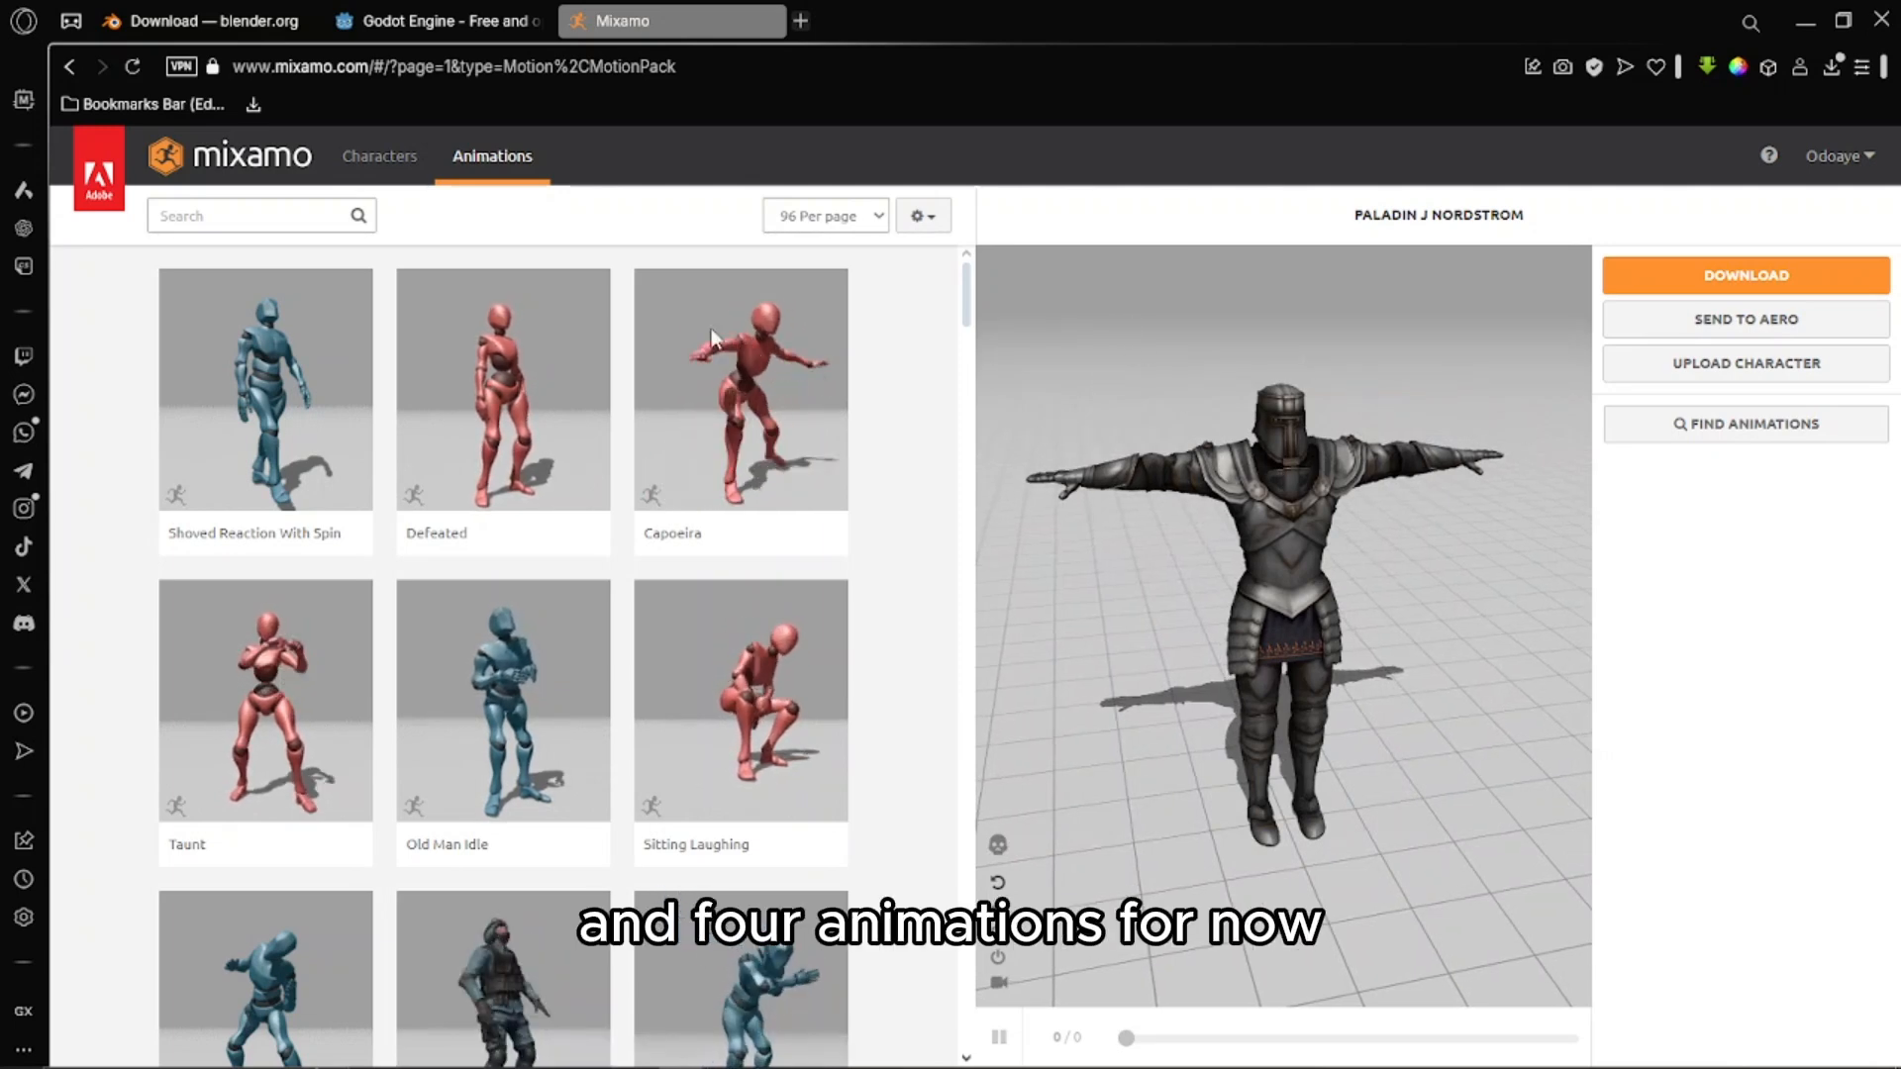
{"action": "left_click", "coordinate": [193, 218]}
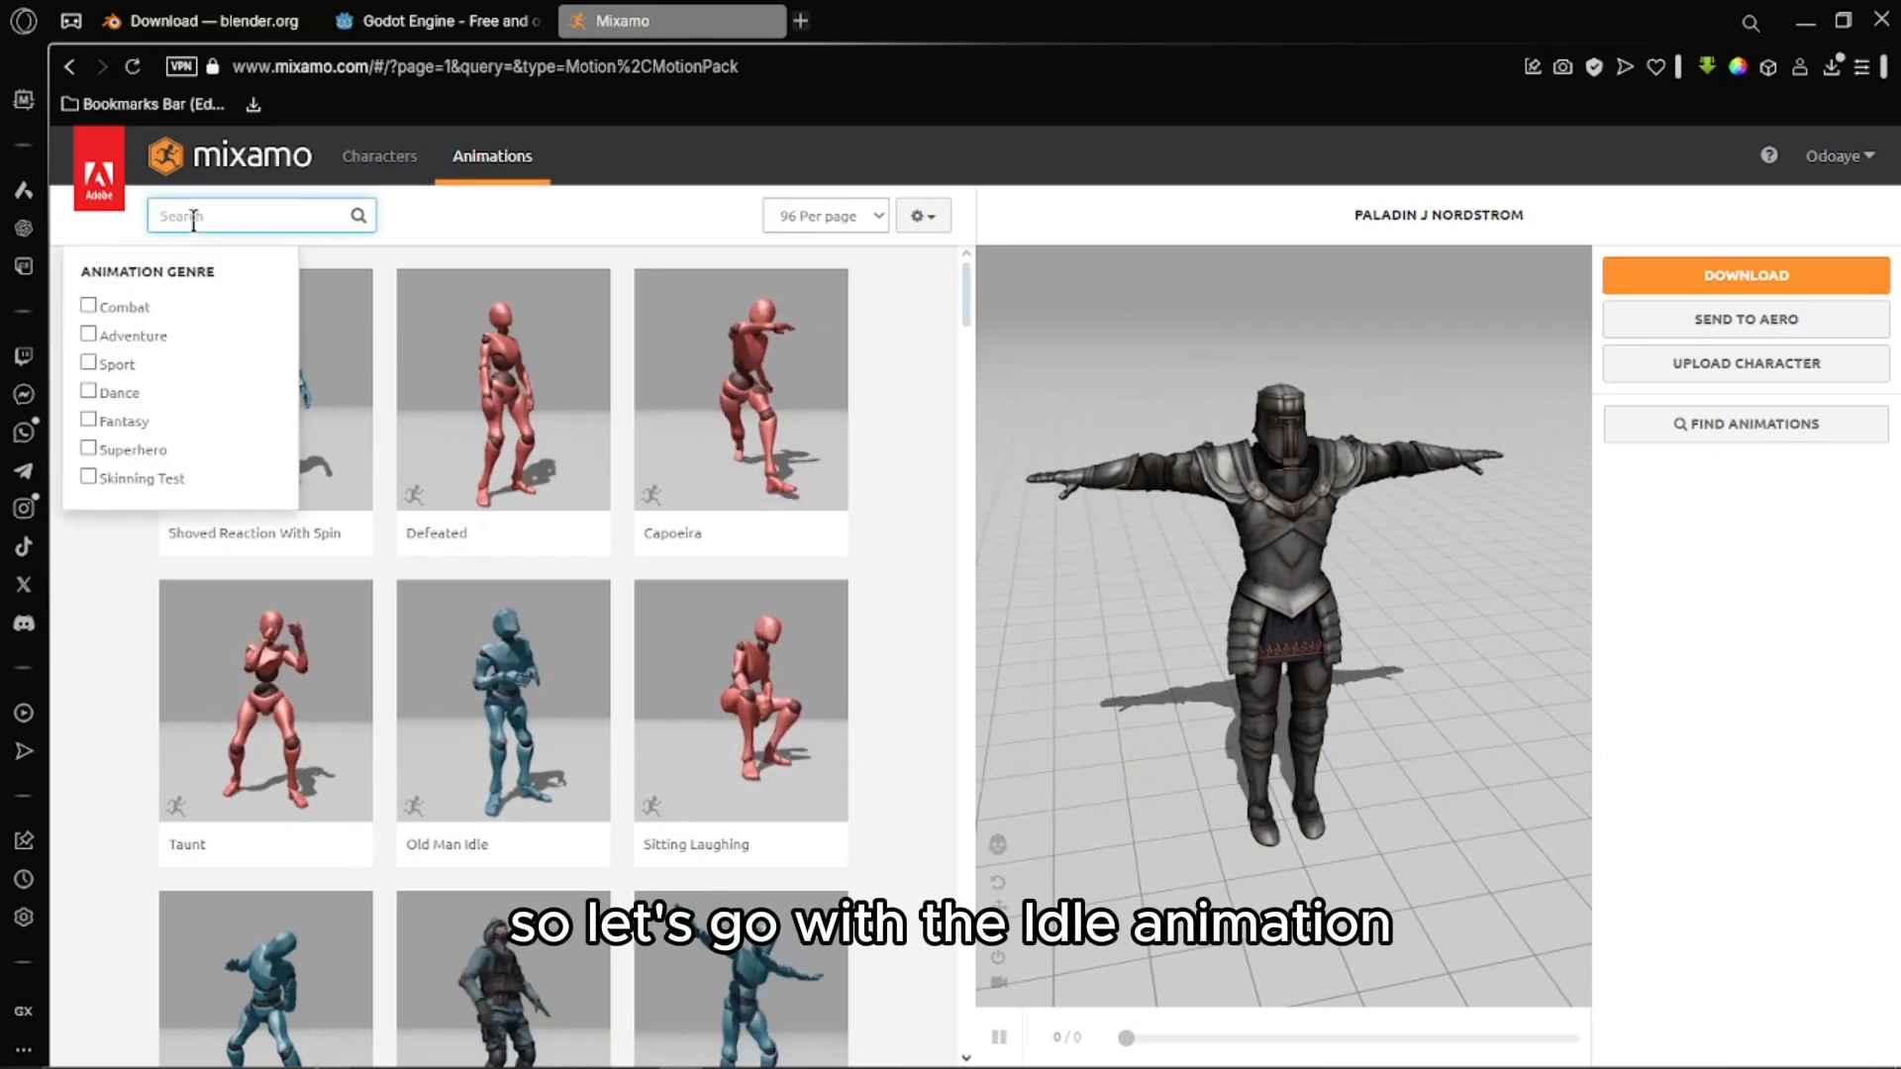
{"action": "type", "text": "idle"}
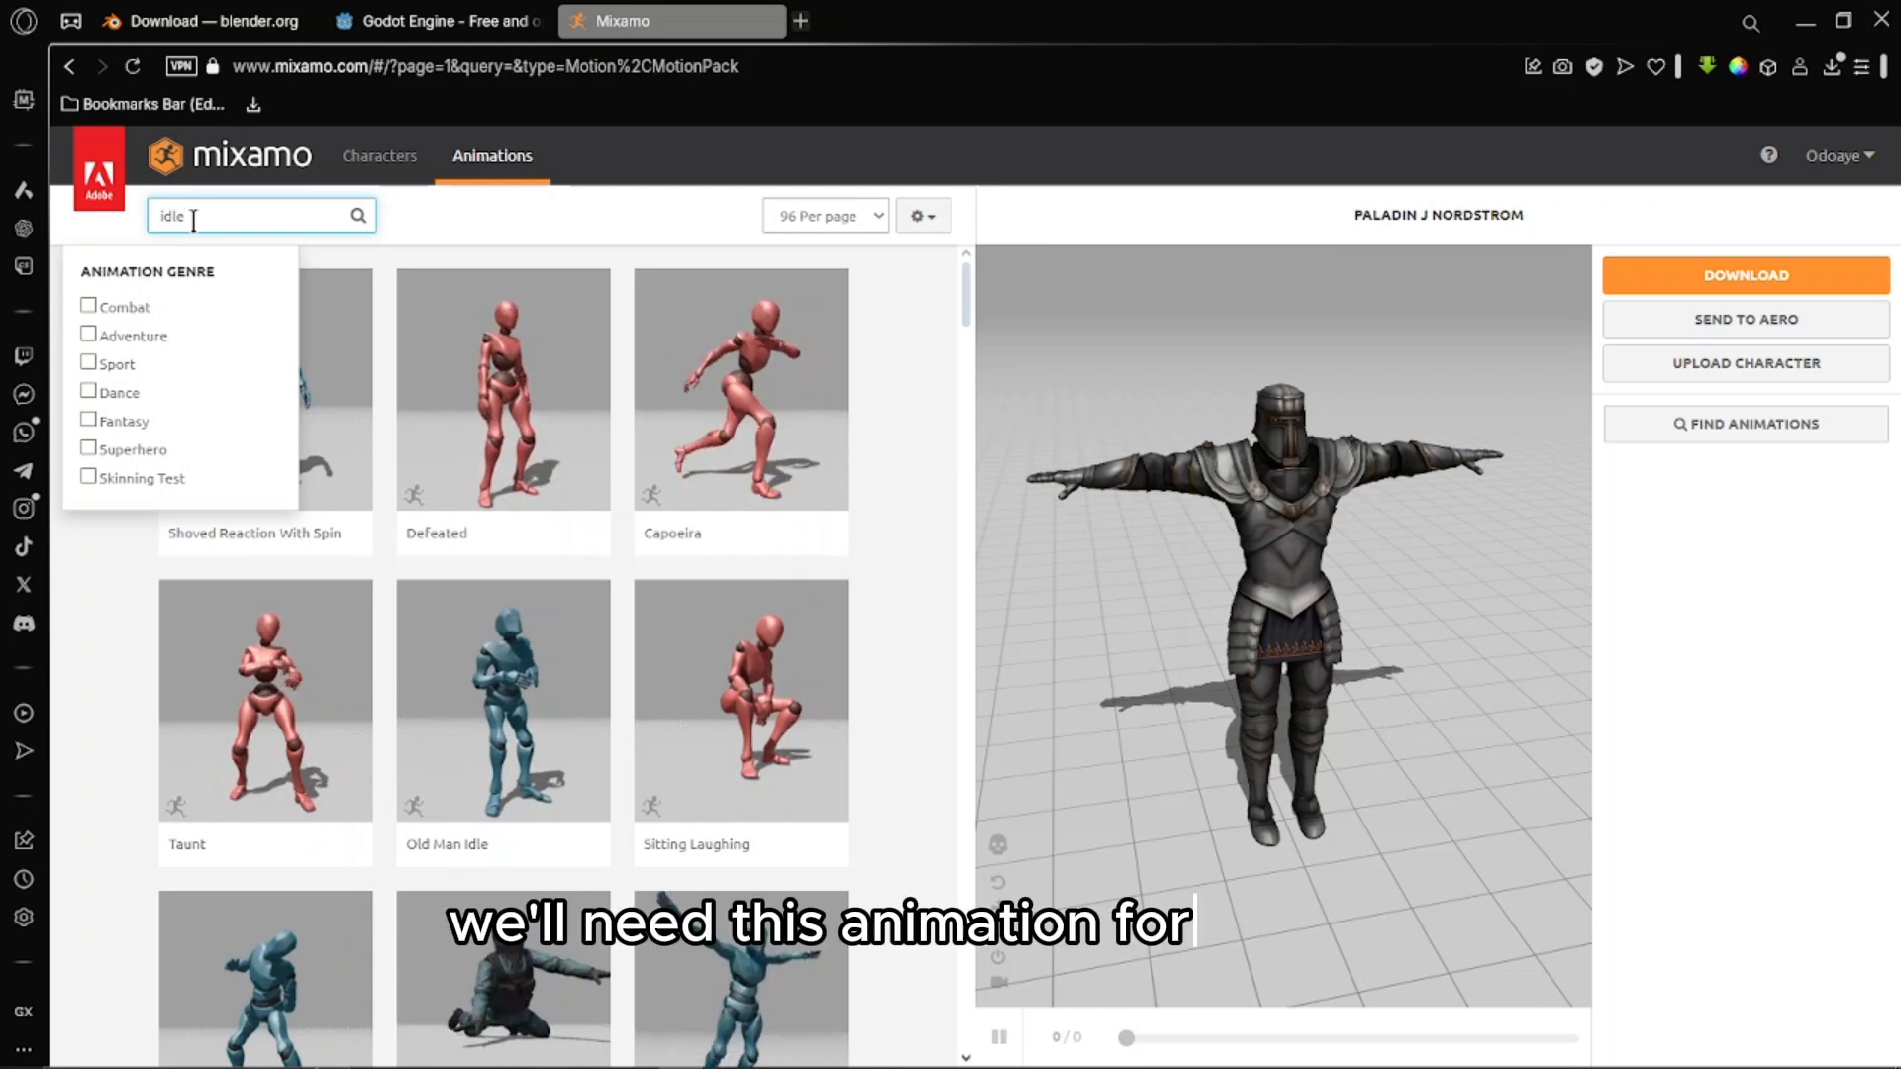
{"action": "key", "text": "Return"}
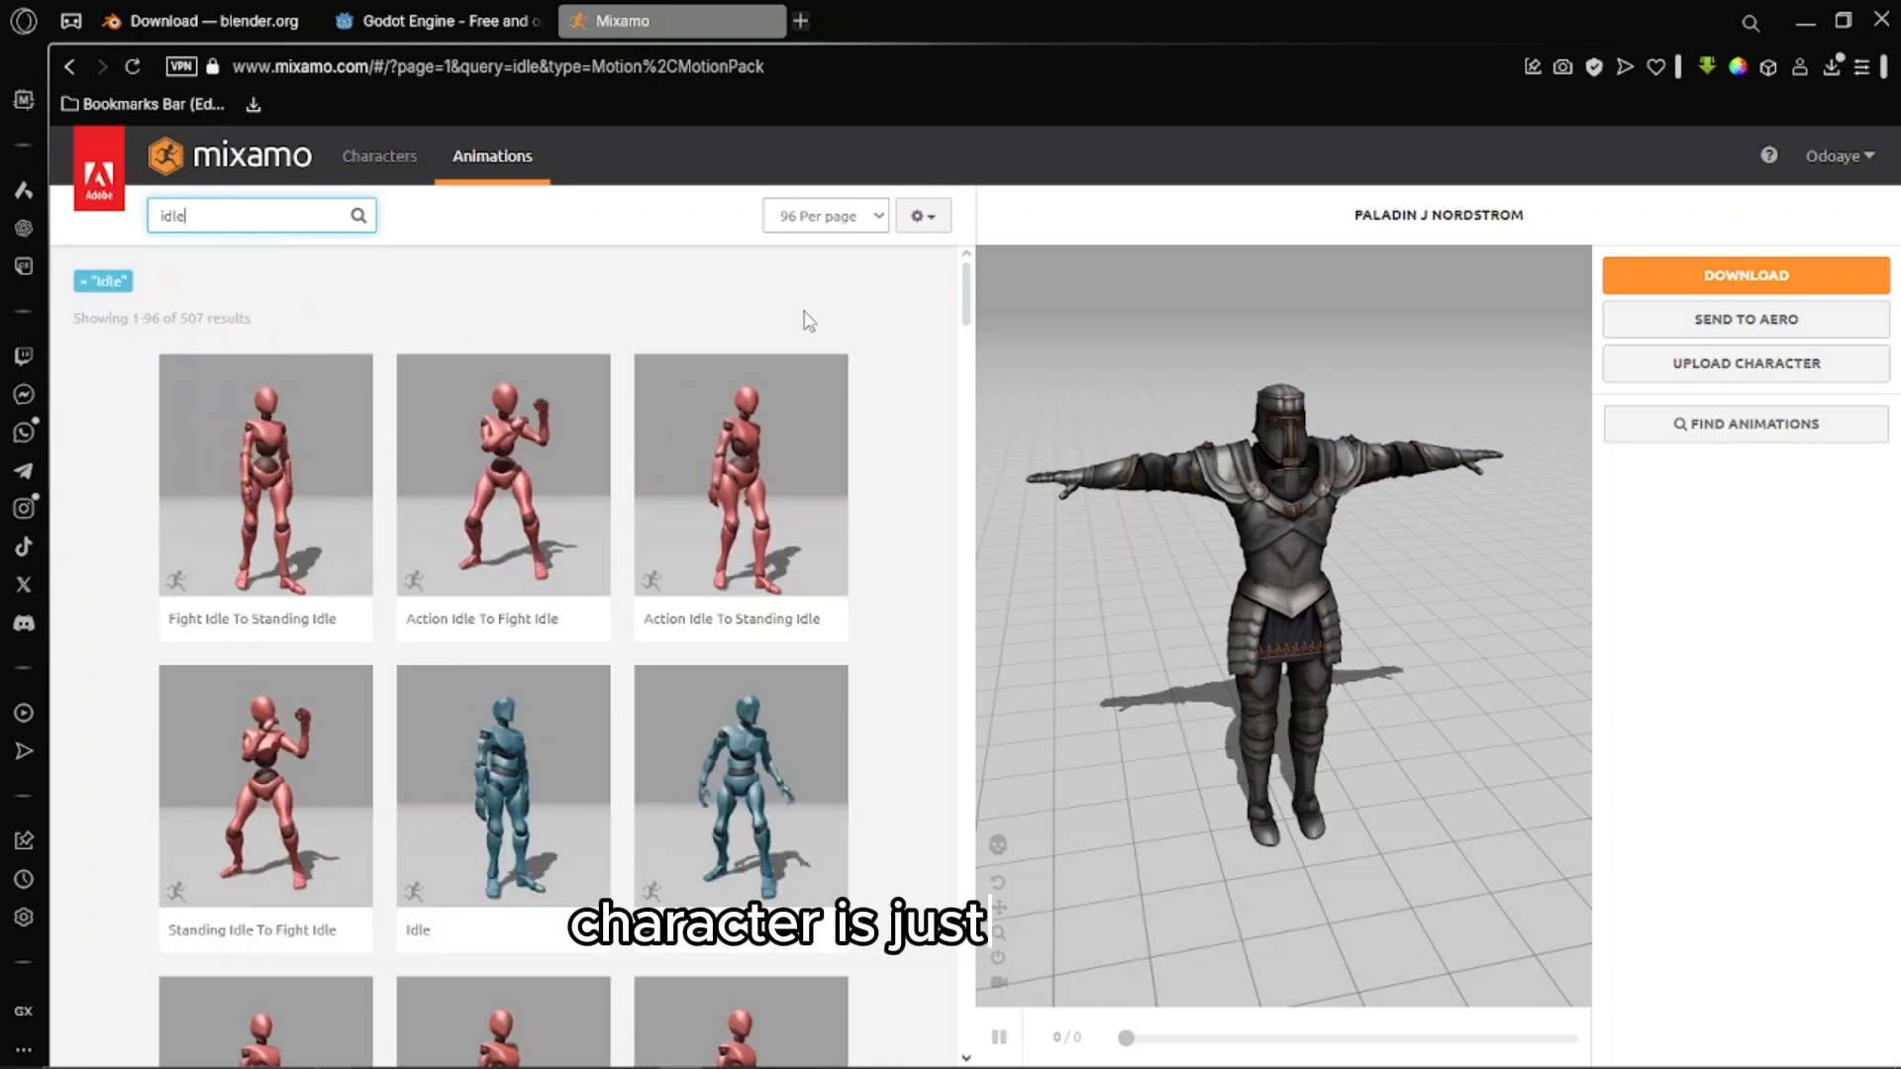
{"action": "scroll", "coordinate": [549, 574], "scroll_direction": "down", "scroll_amount": 1}
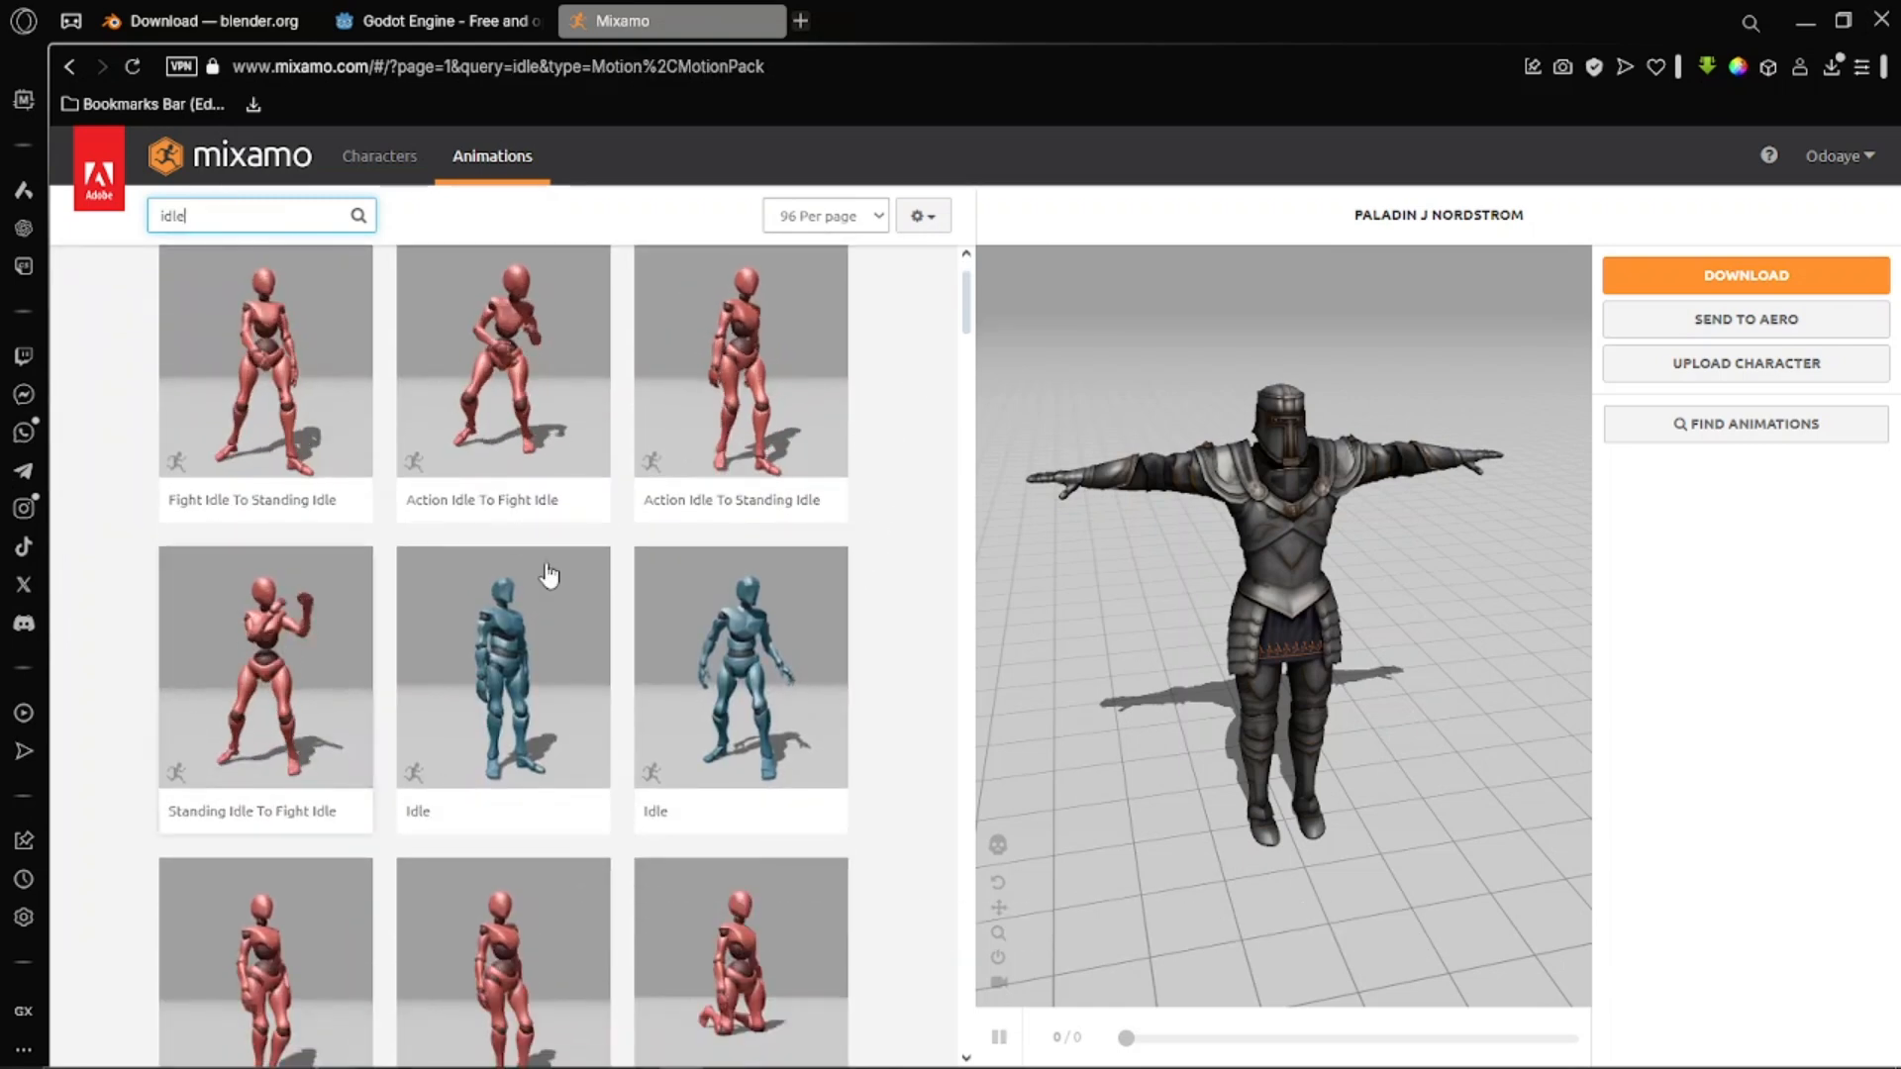
{"action": "left_click", "coordinate": [793, 671]}
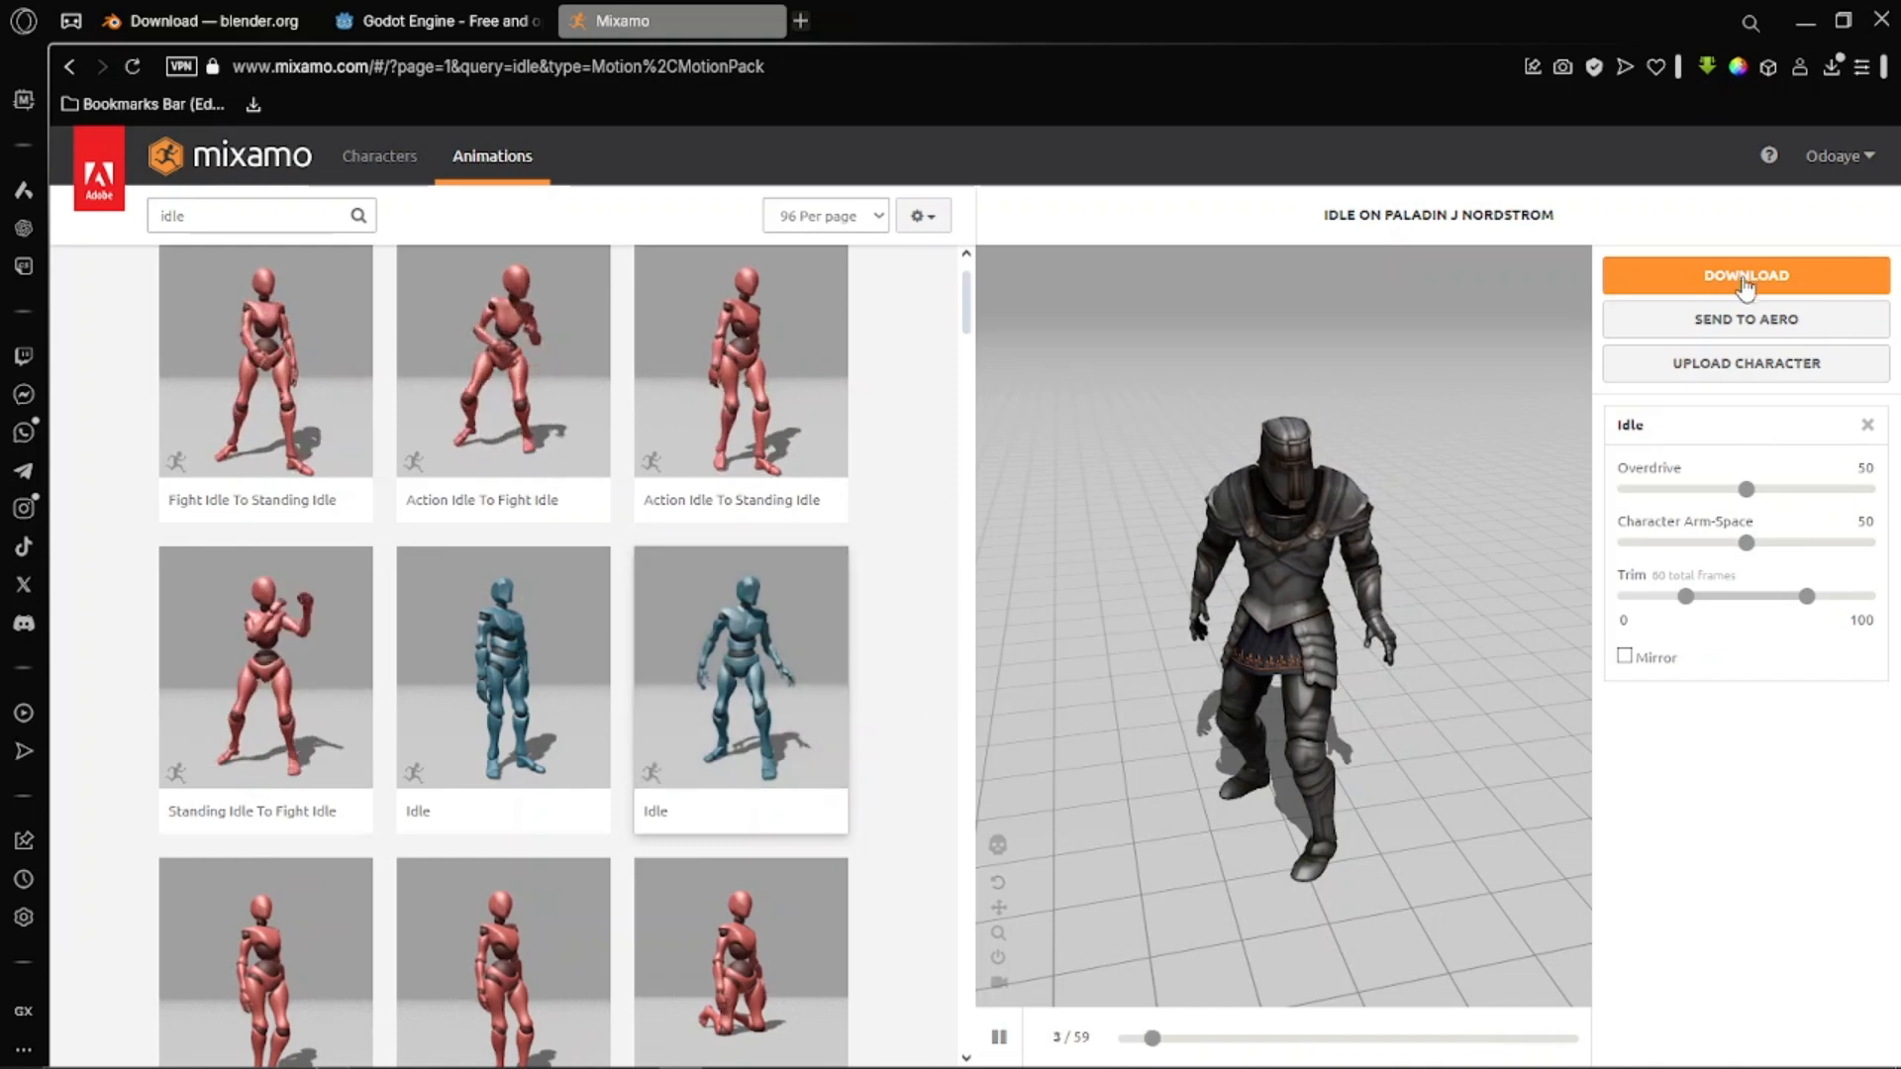
Open the Idle animation's download settings, choose With Skin, and cancel the download
{"action": "left_click", "coordinate": [1729, 285]}
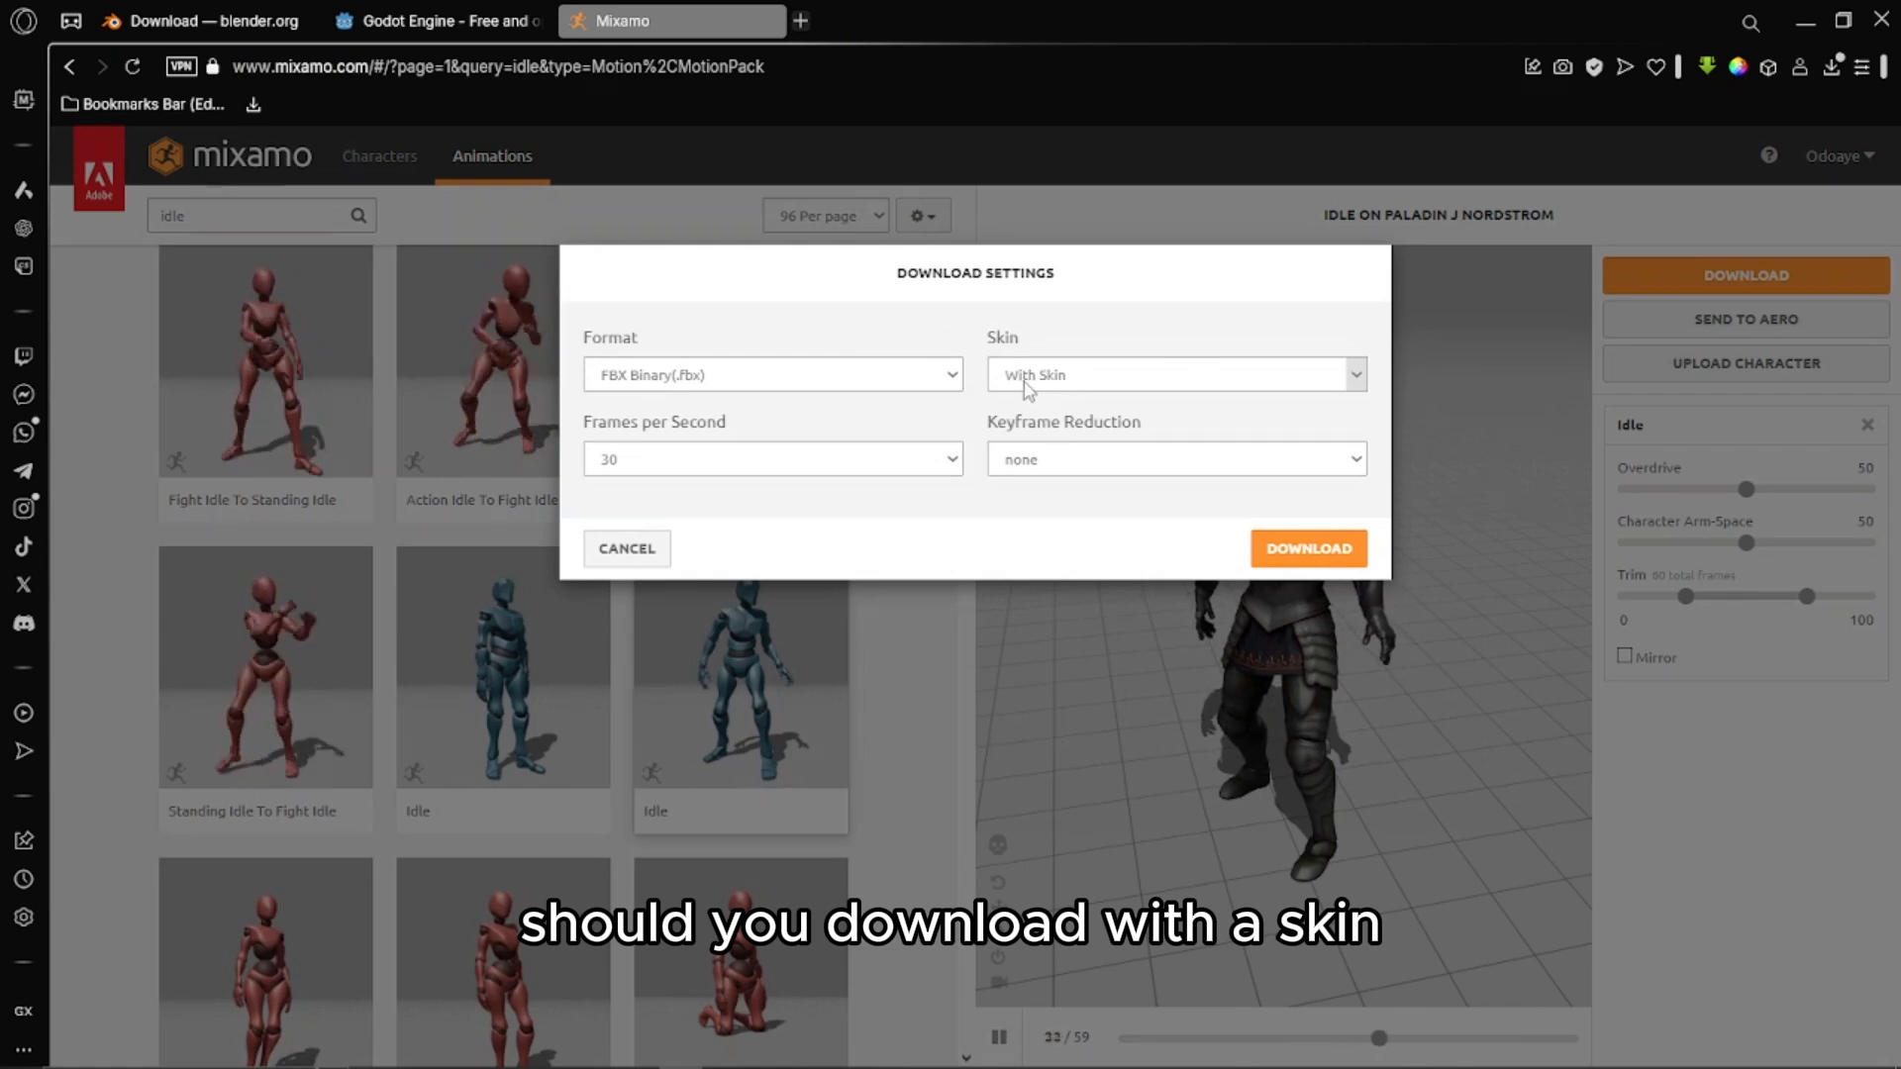
{"action": "left_click", "coordinate": [1300, 377]}
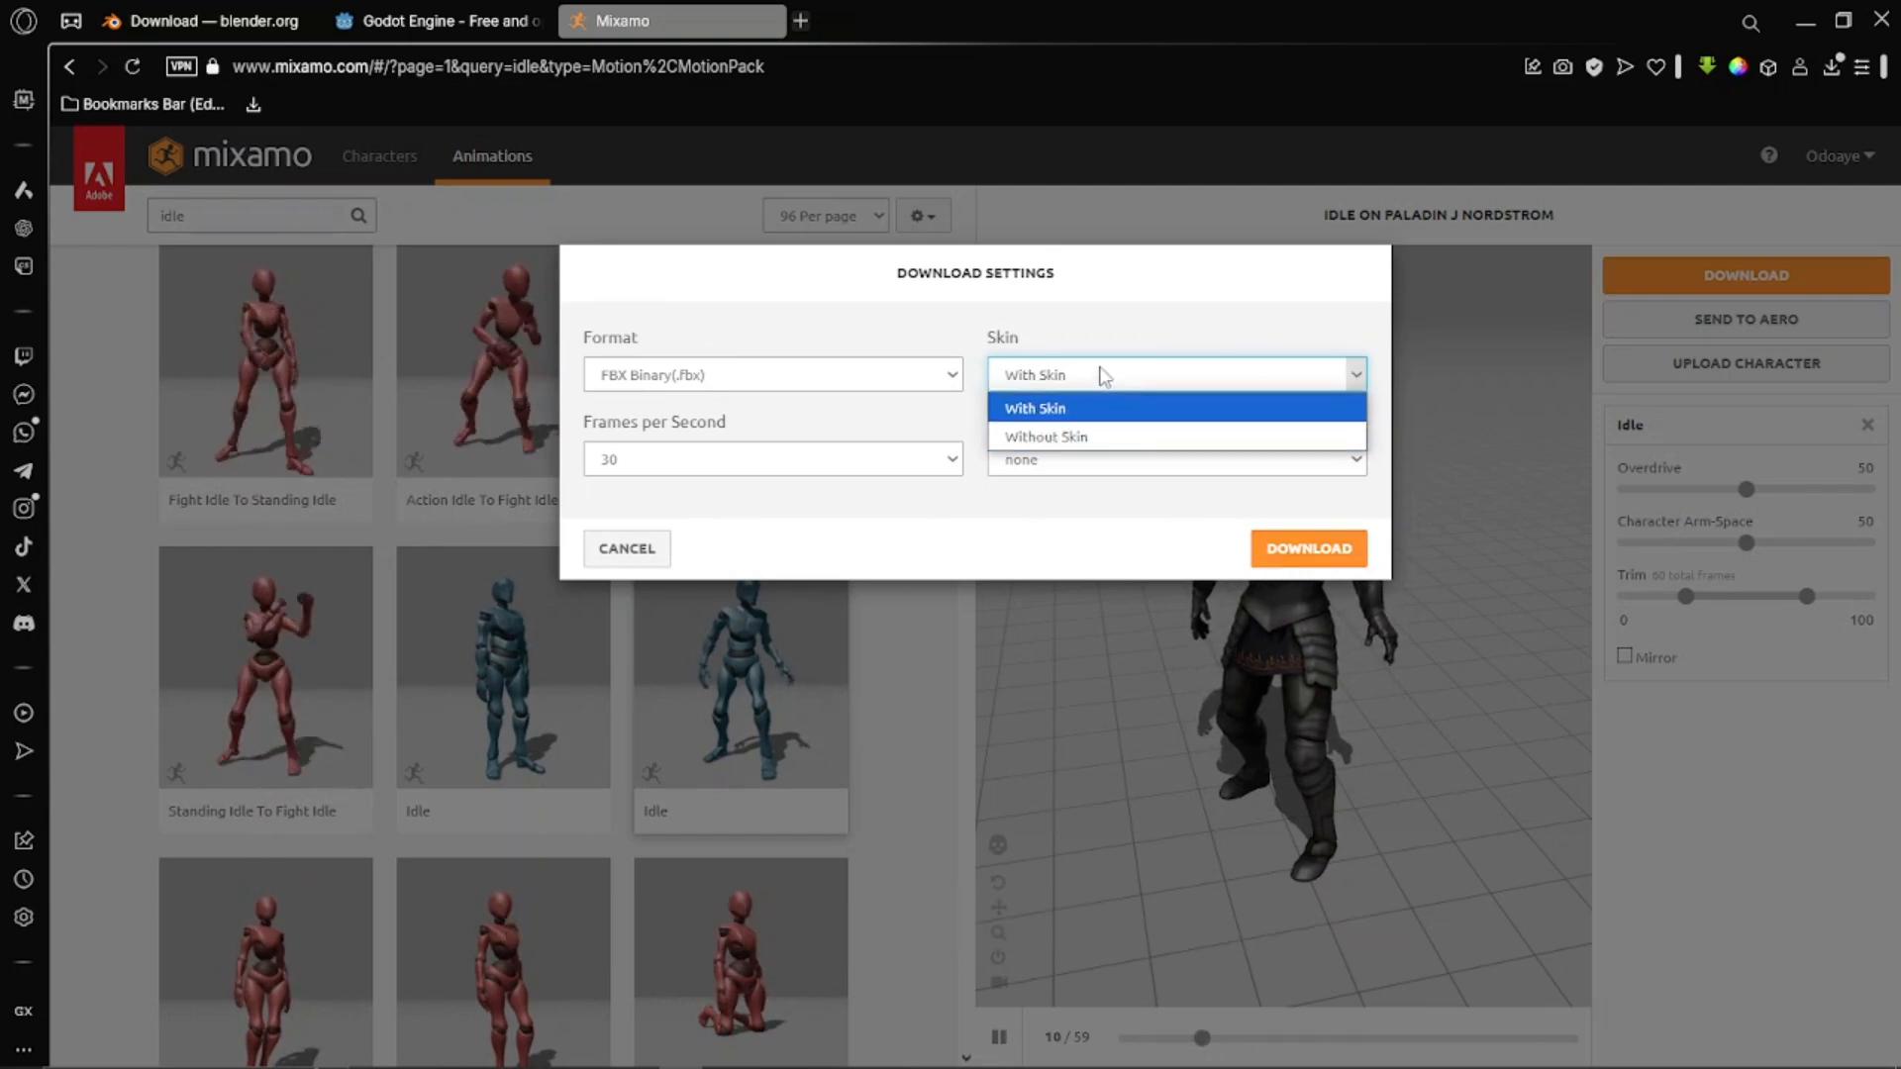
{"action": "left_click", "coordinate": [1098, 408]}
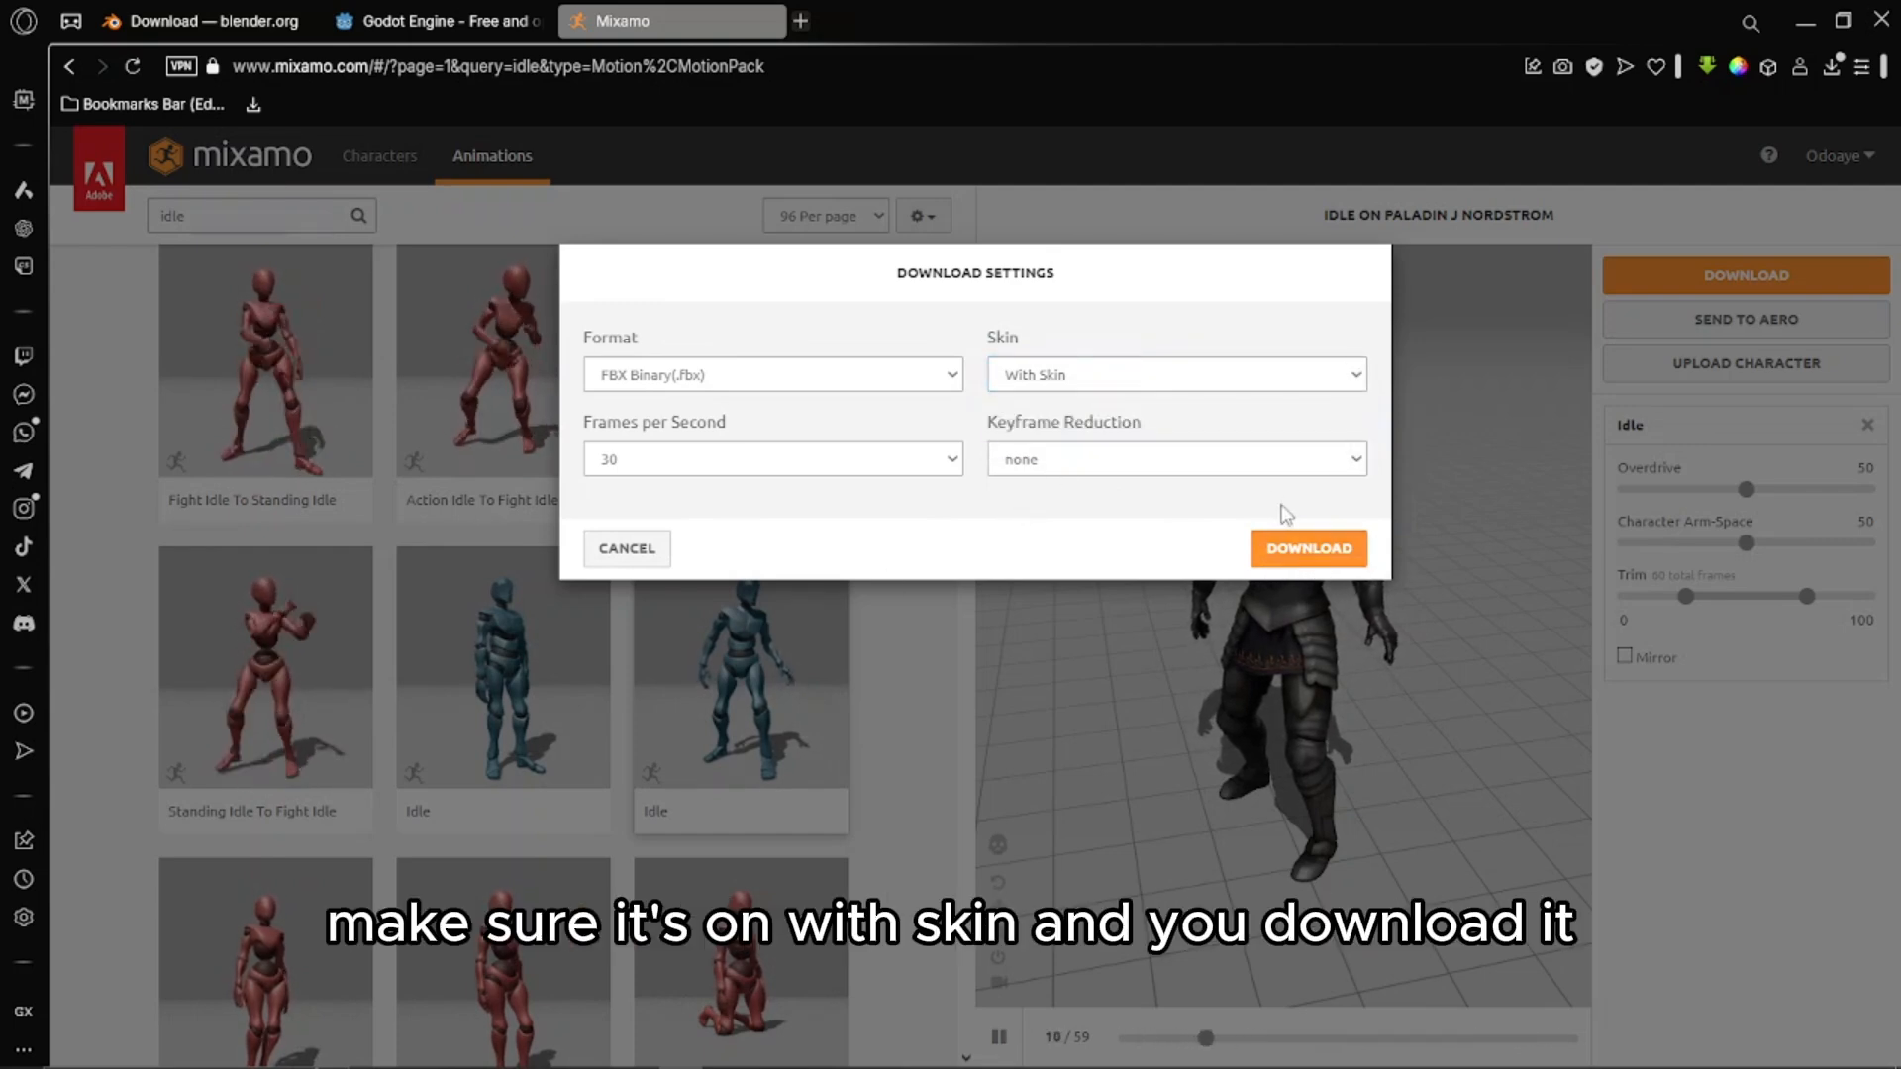
{"action": "left_click", "coordinate": [626, 548]}
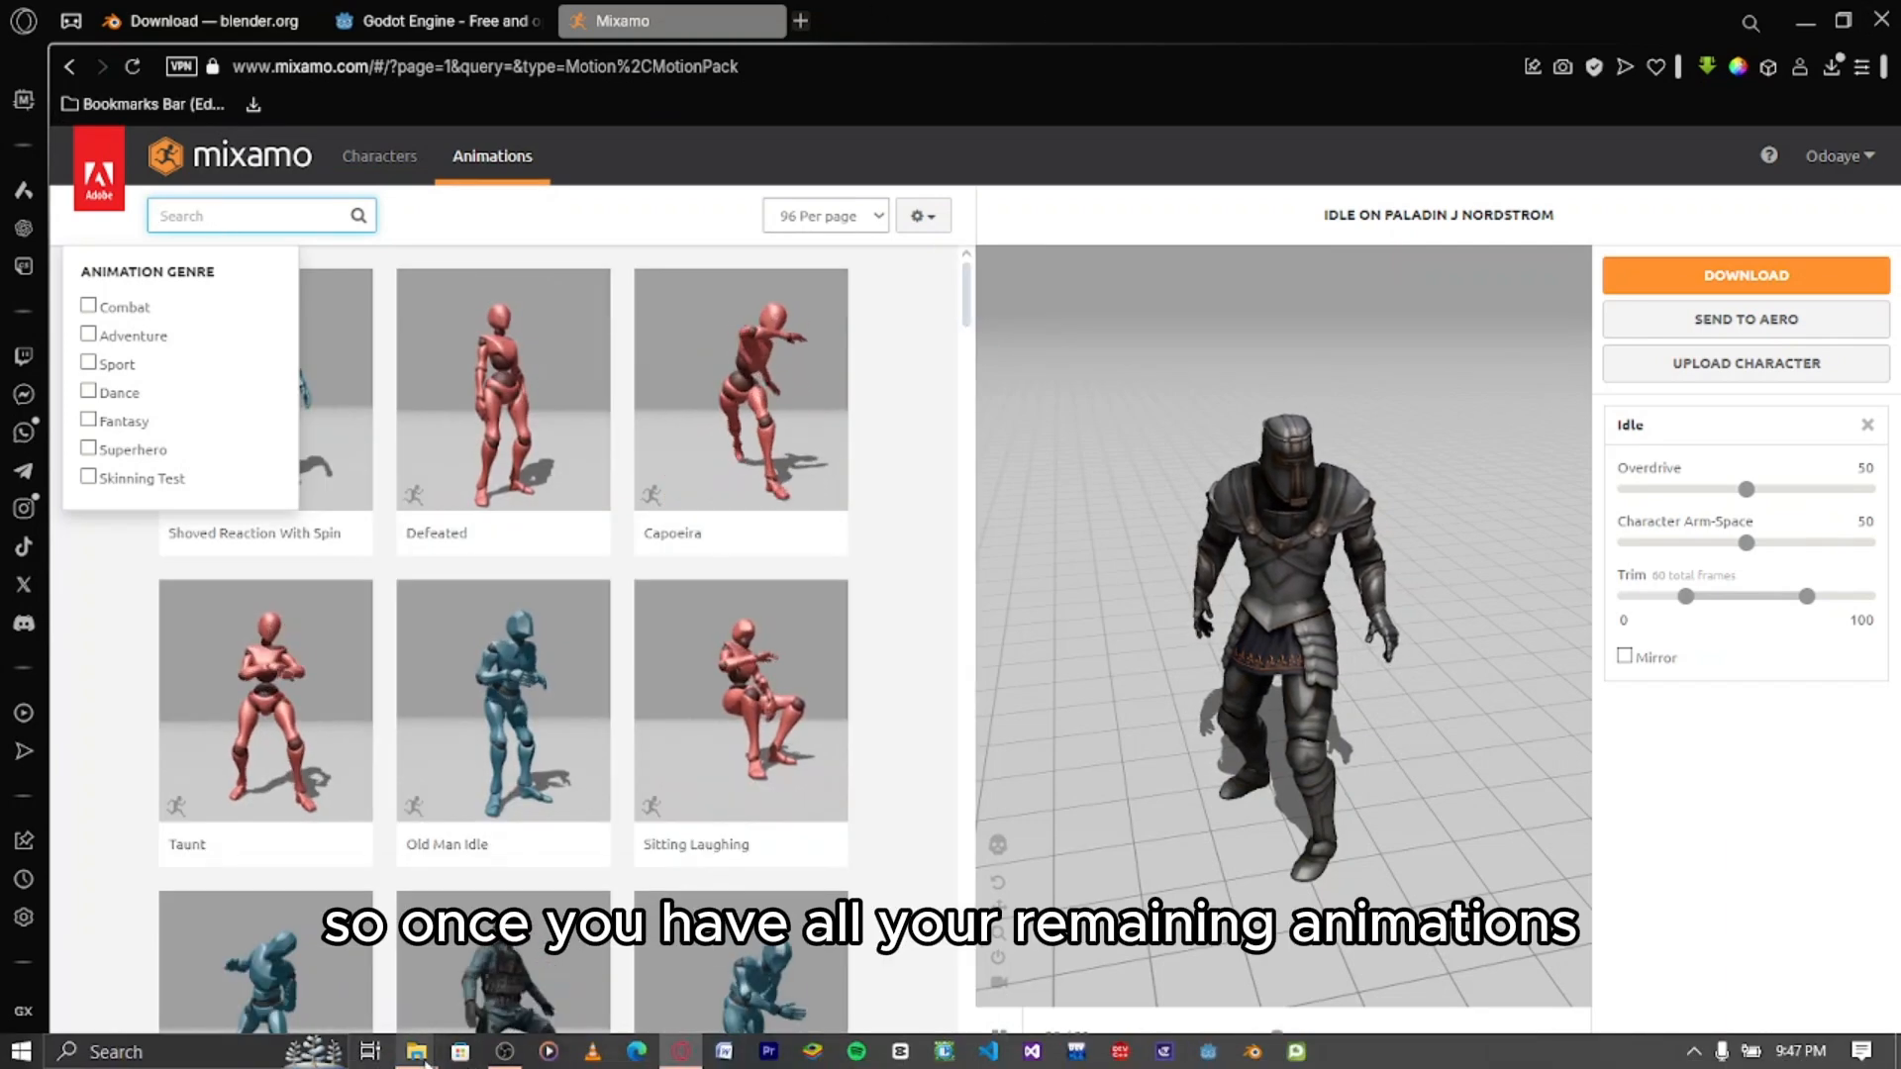
Switch to Blender and start a new General file
{"action": "mouse_move", "coordinate": [423, 1058]}
{"action": "left_click", "coordinate": [515, 941]}
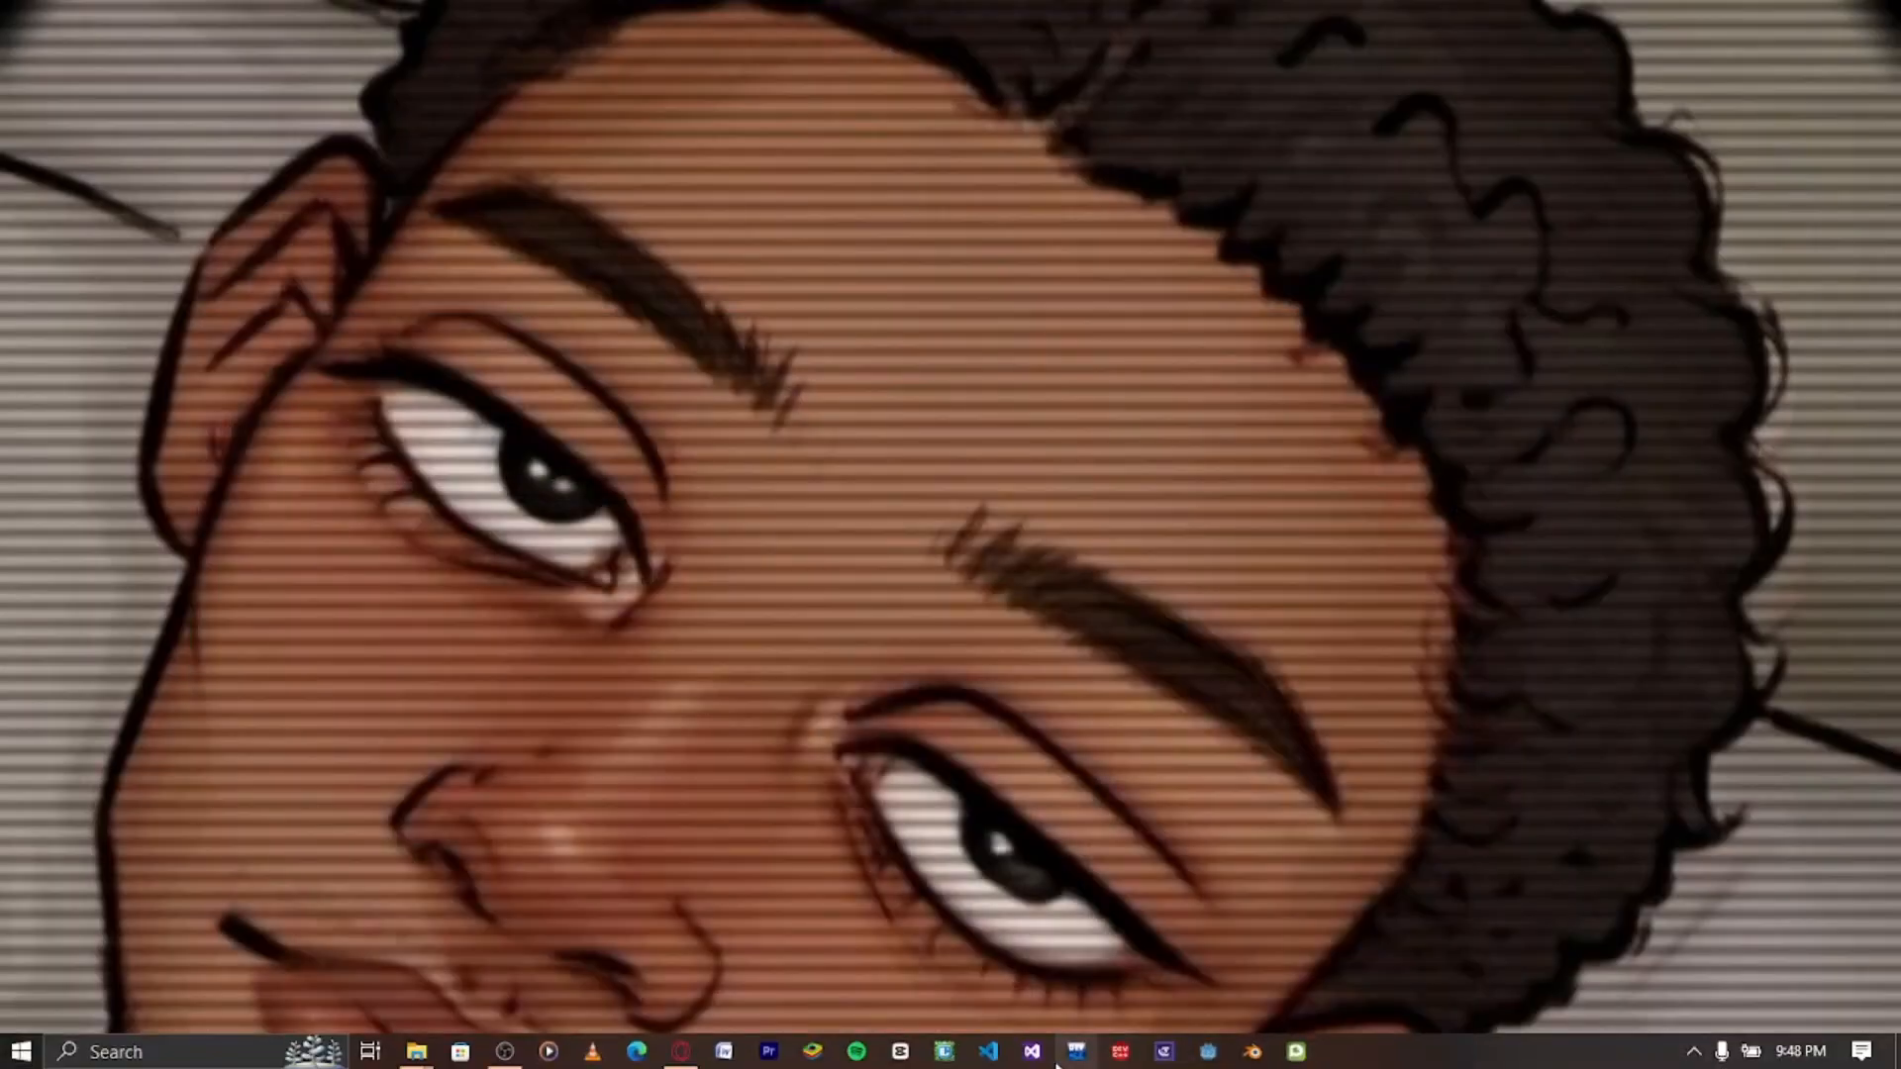
{"action": "left_click", "coordinate": [1253, 1054]}
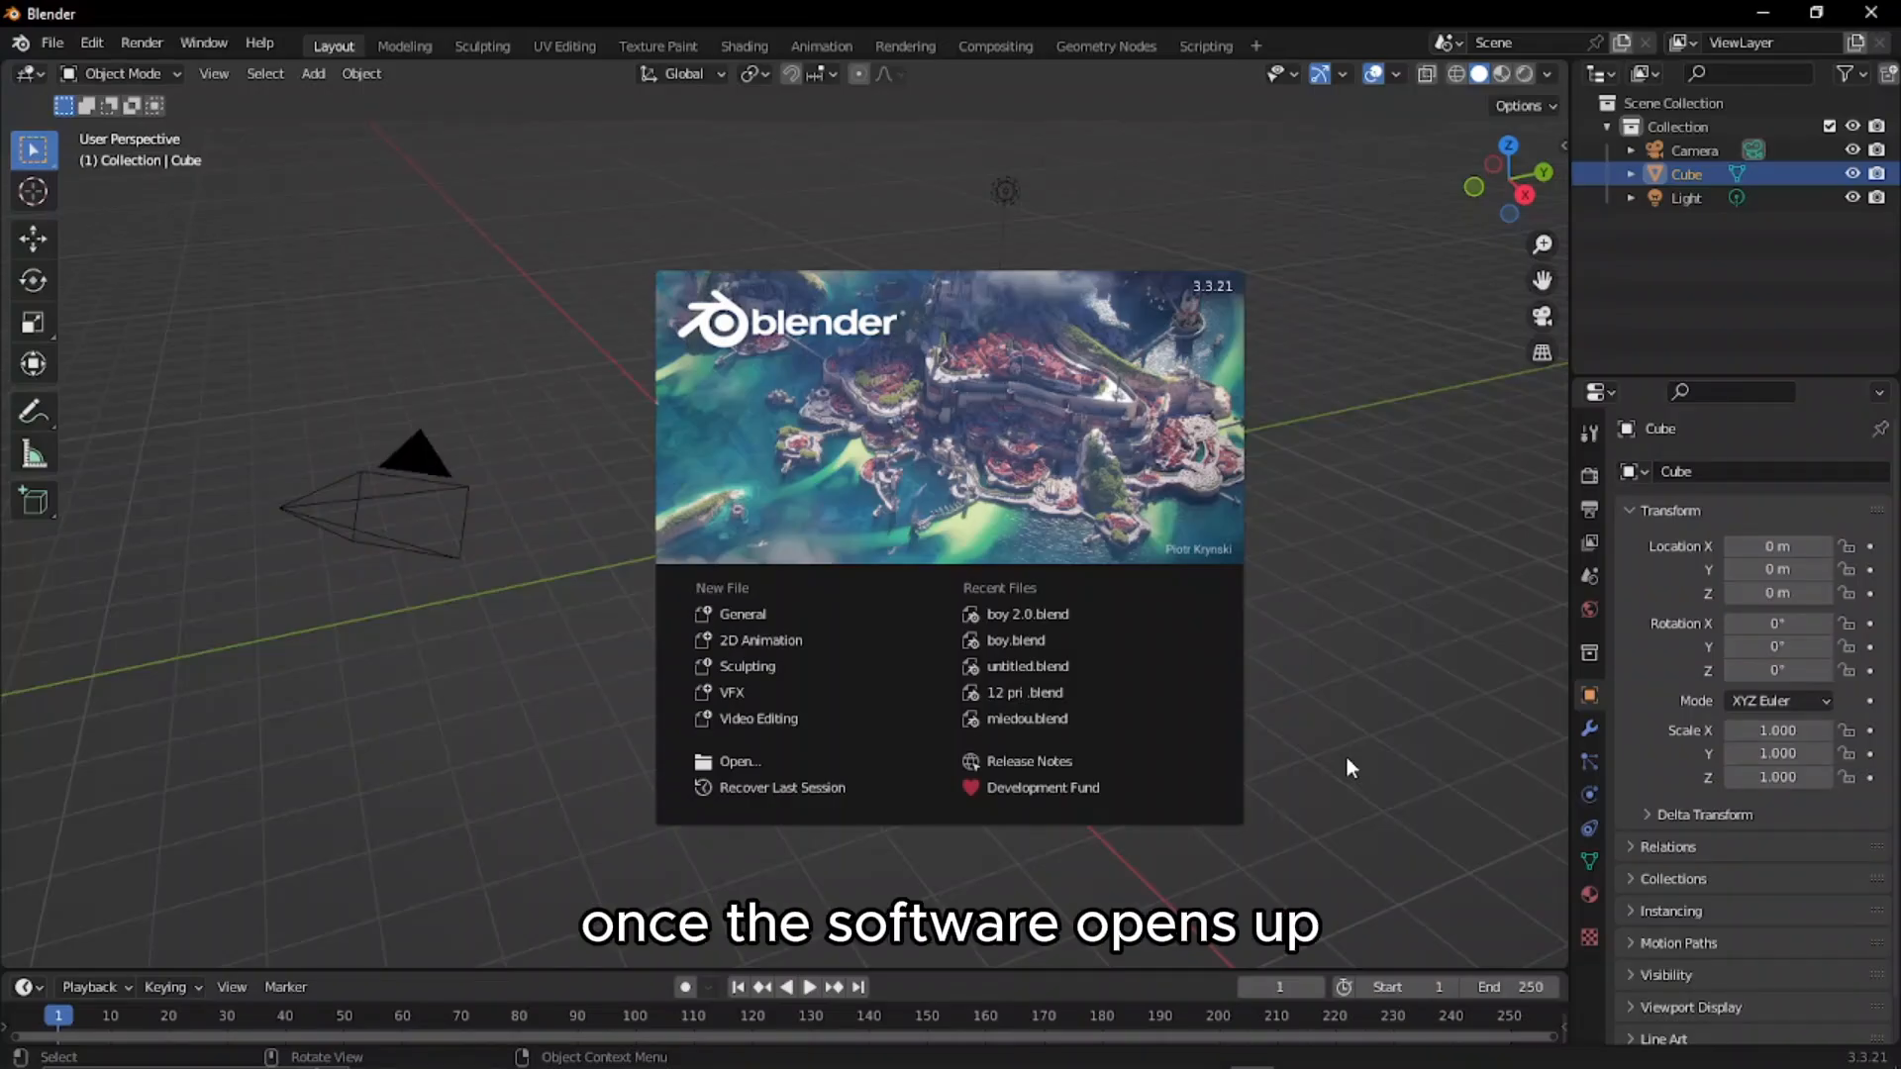
{"action": "left_click", "coordinate": [749, 619]}
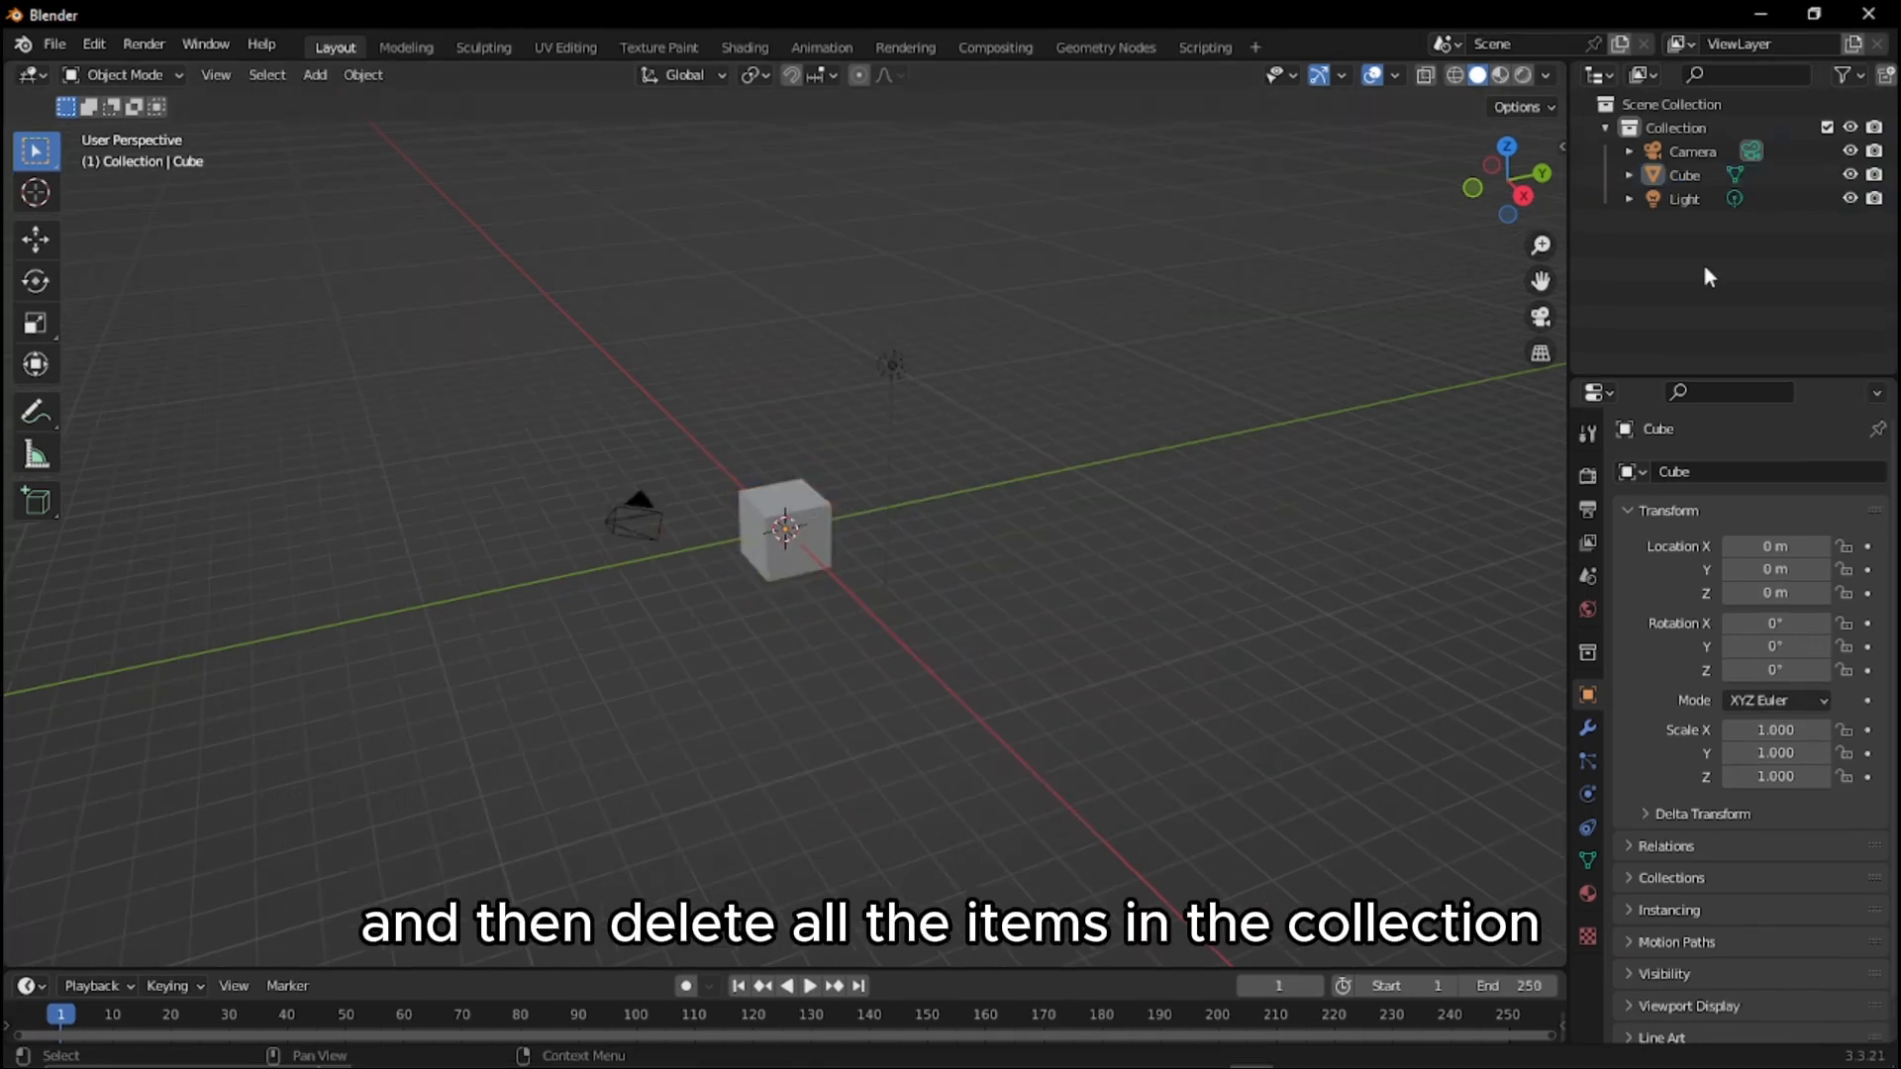
Delete the default camera, cube and light from the scene collection
{"action": "left_click_drag", "start_coordinate": [1677, 156], "coordinate": [1680, 158]}
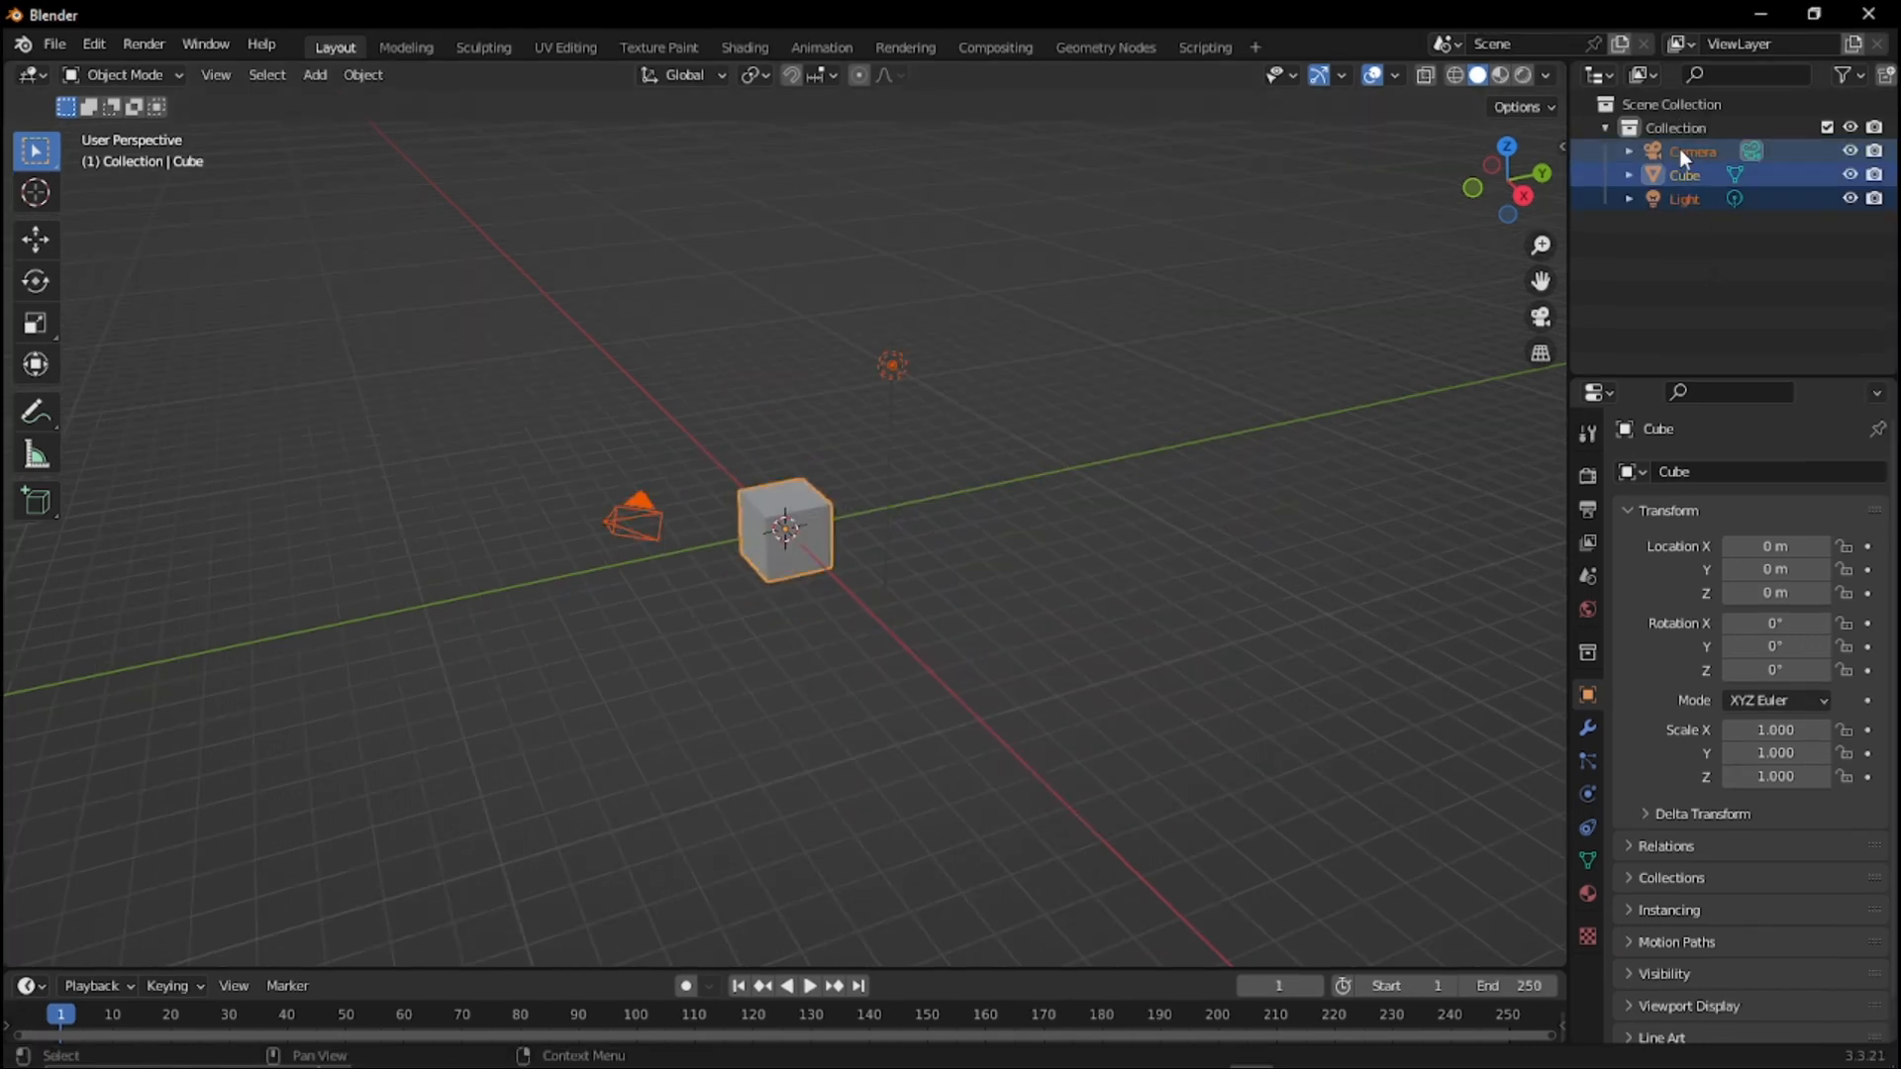
{"action": "right_click", "coordinate": [1684, 158]}
{"action": "left_click", "coordinate": [1628, 210]}
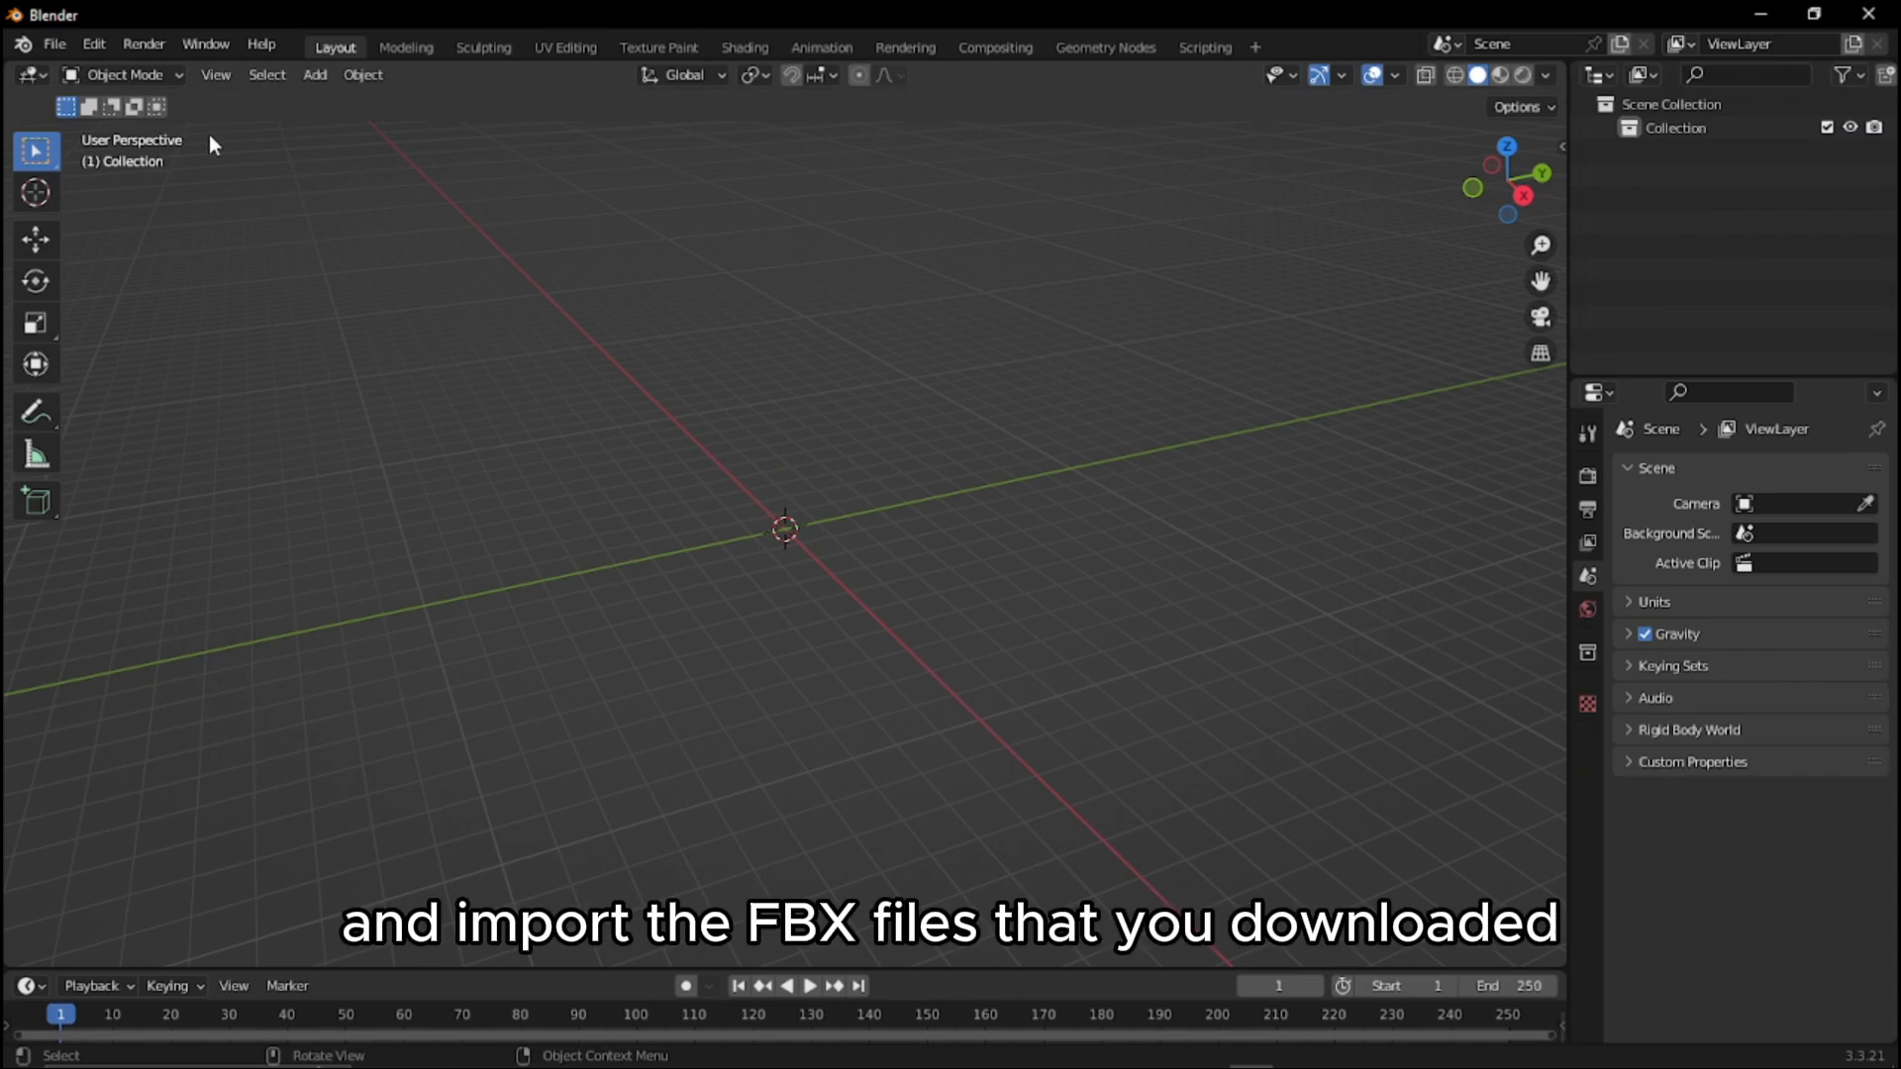
Import Idle.fbx, Jumping Up.fbx, Running.fbx and Walking.fbx together from the knight folder
{"action": "left_click", "coordinate": [52, 45]}
{"action": "mouse_move", "coordinate": [109, 366]}
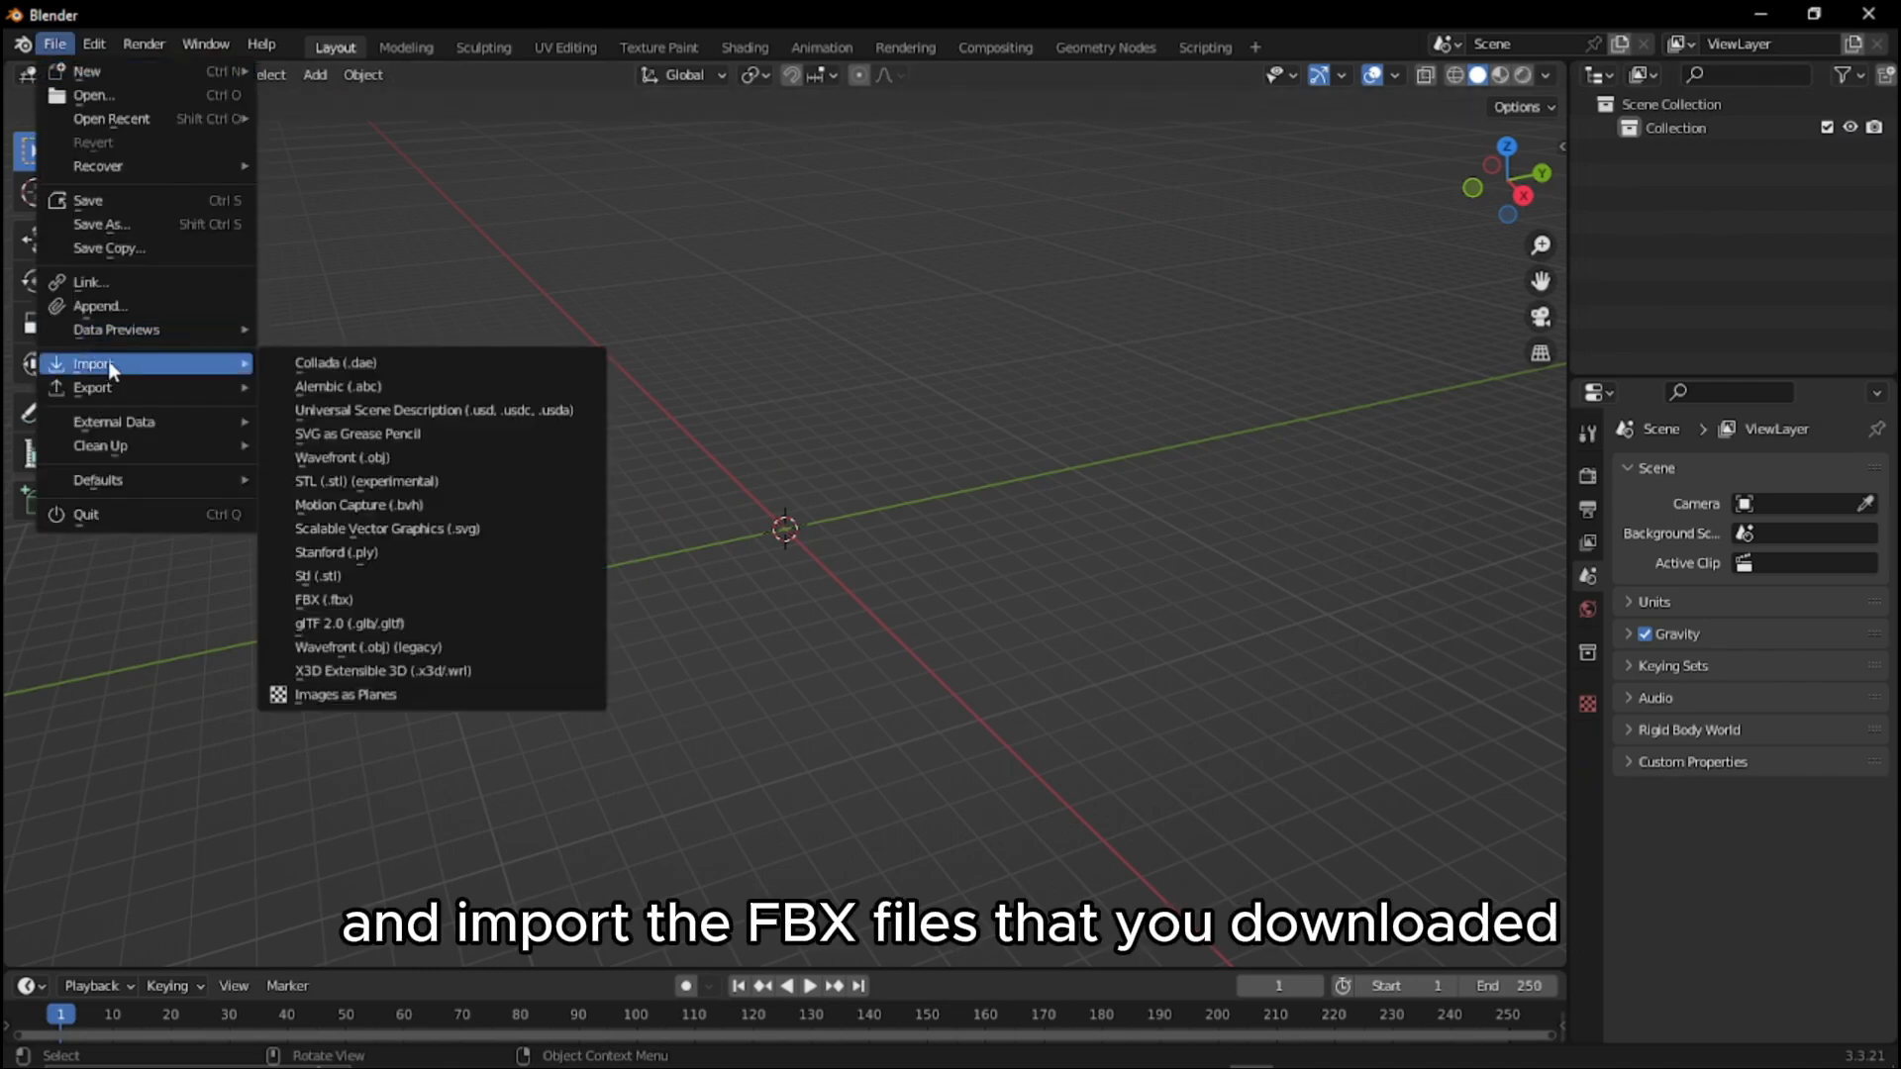
{"action": "left_click", "coordinate": [339, 601]}
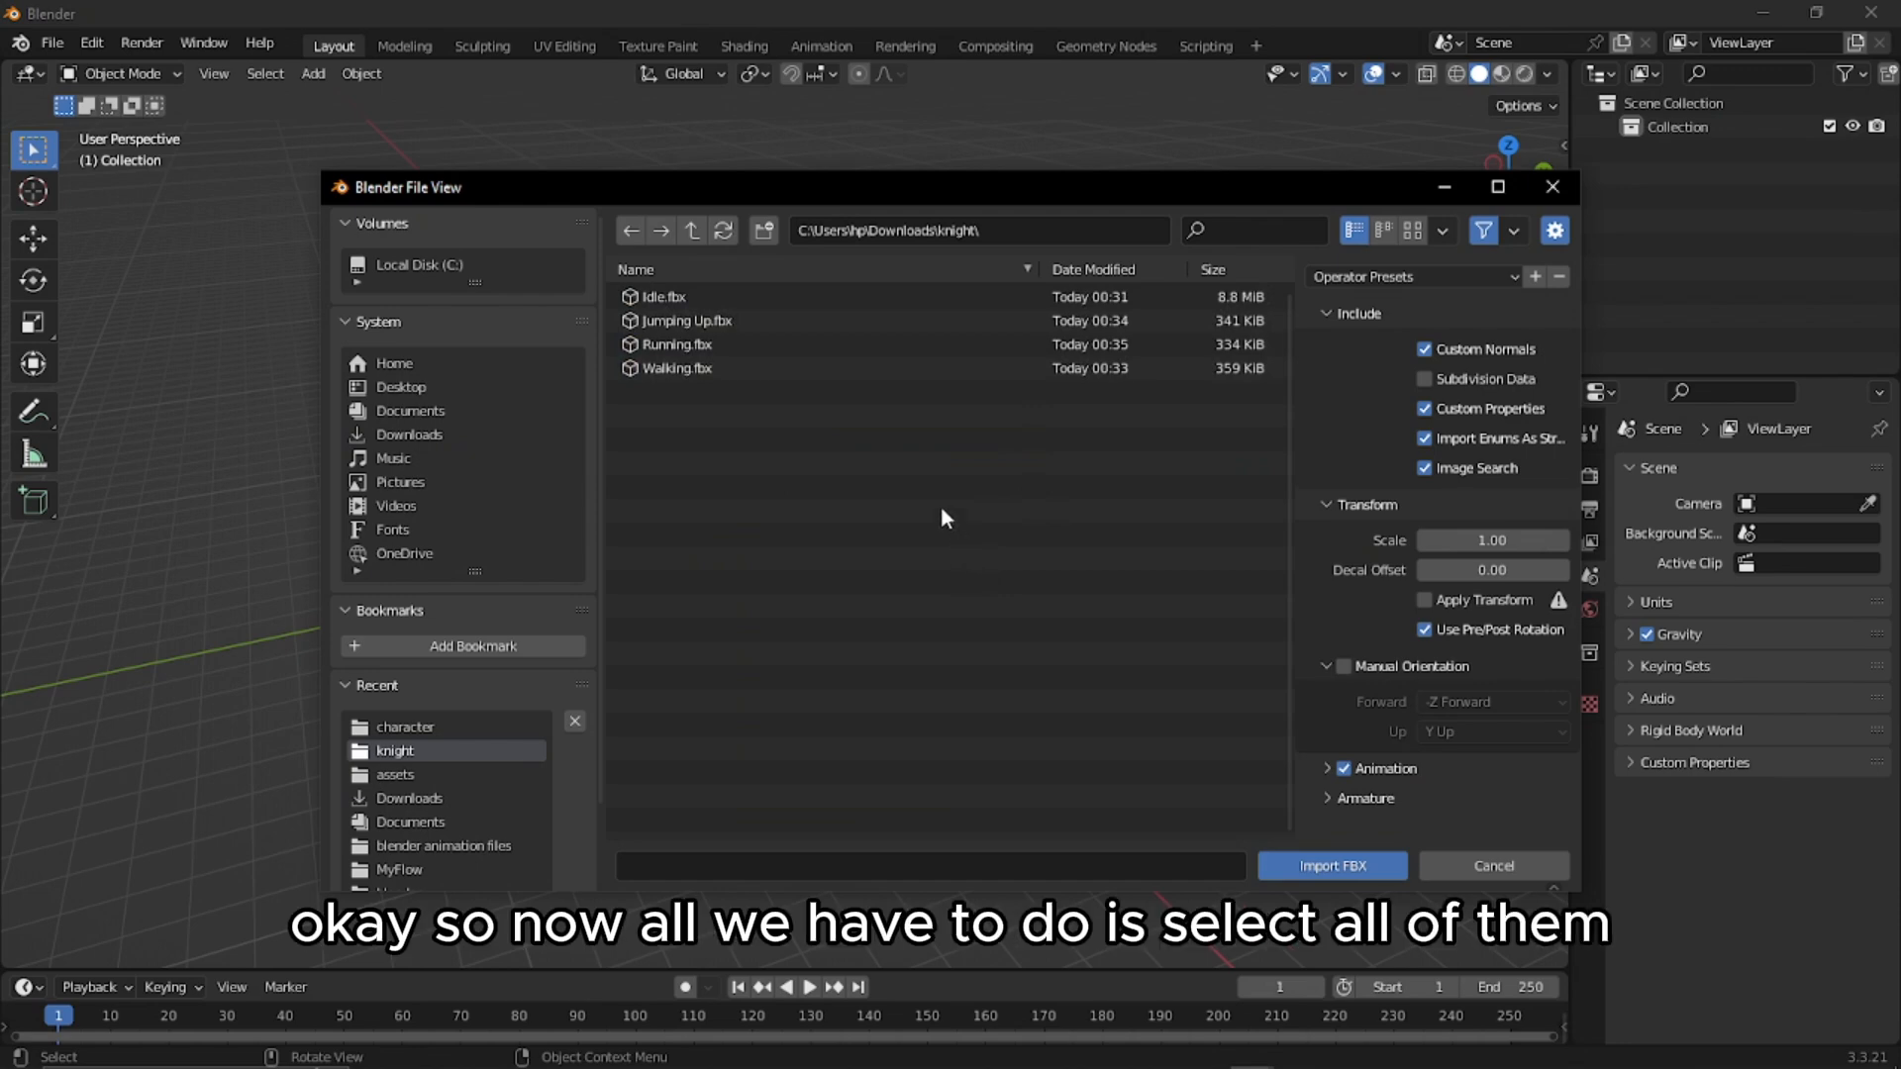
{"action": "left_click_drag", "start_coordinate": [940, 507], "coordinate": [752, 301]}
{"action": "left_click_drag", "start_coordinate": [906, 483], "coordinate": [749, 279]}
{"action": "left_click", "coordinate": [1319, 865]}
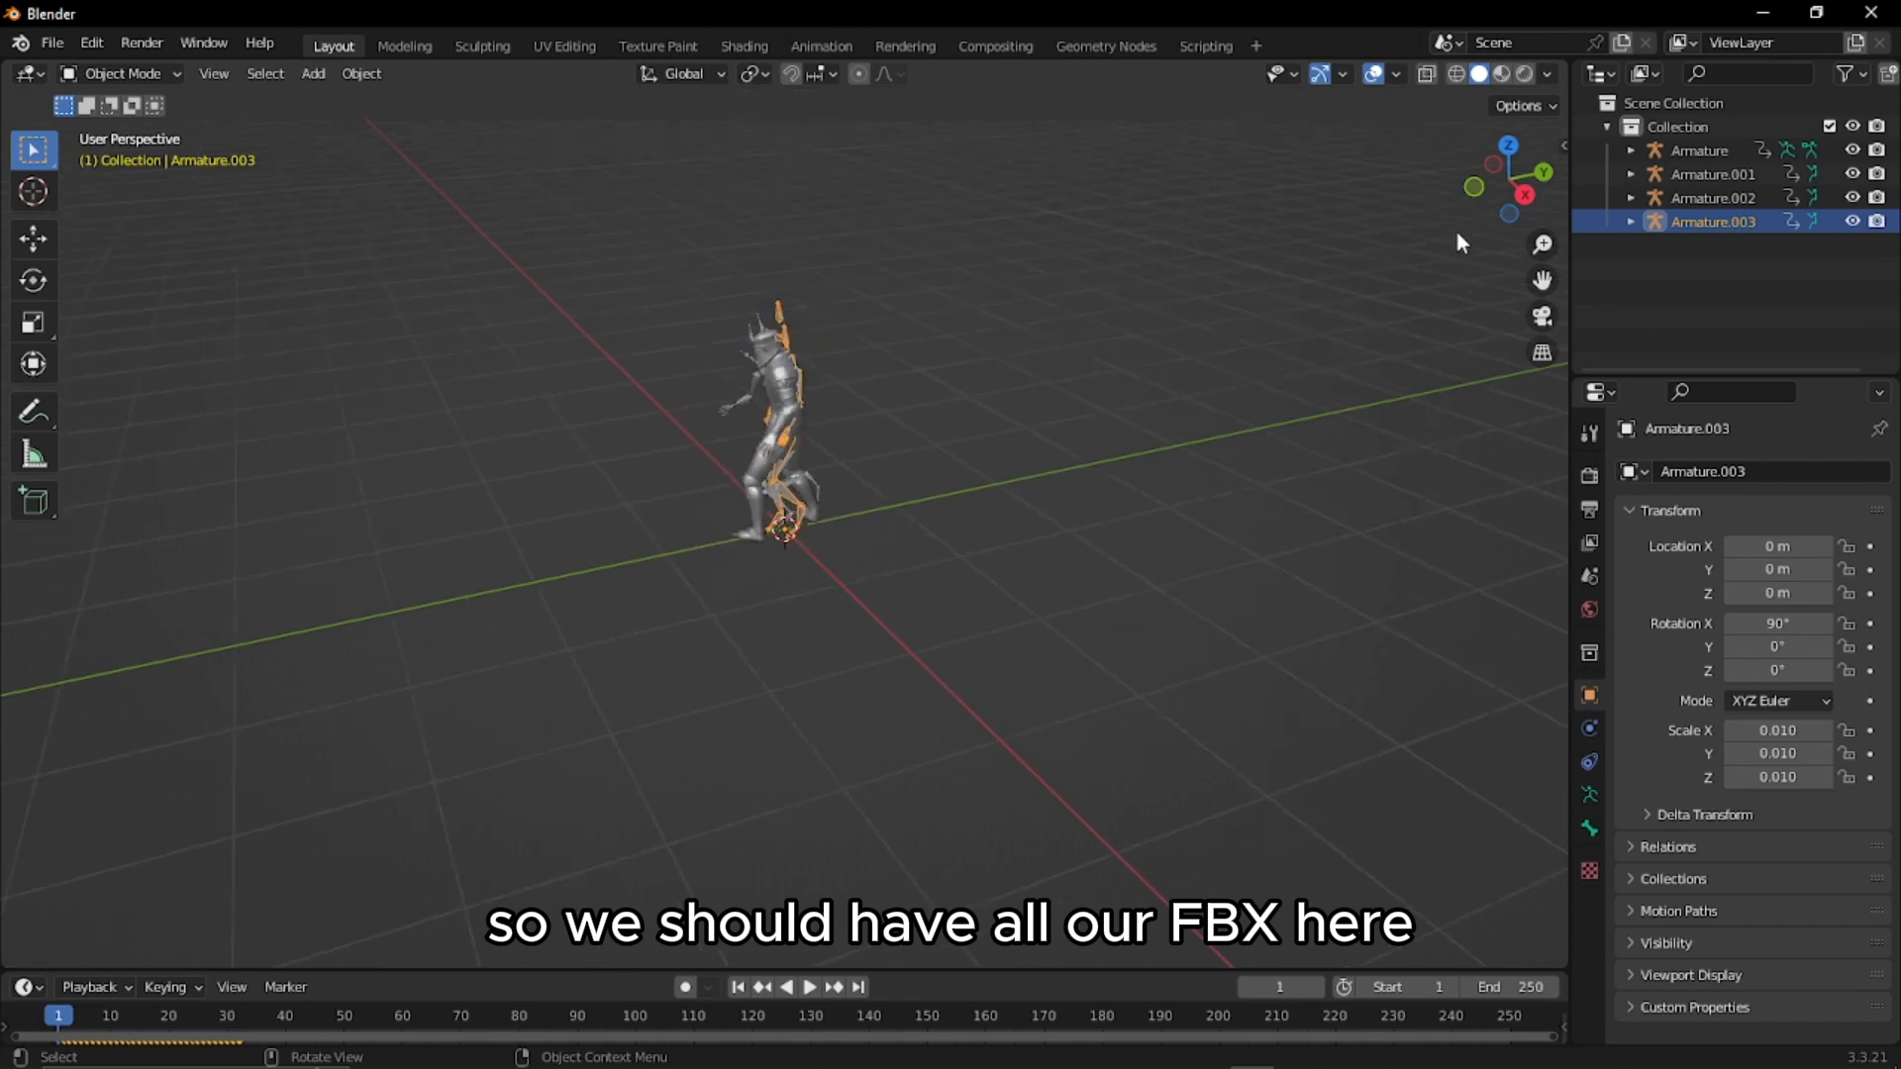
Examine the imported knight and its armatures from the front and at an angle, and clear the selection
{"action": "left_click_drag", "start_coordinate": [1479, 174], "coordinate": [1386, 188]}
{"action": "left_click_drag", "start_coordinate": [1247, 336], "coordinate": [1102, 307]}
{"action": "scroll", "coordinate": [1144, 312], "scroll_direction": "down", "scroll_amount": 2}
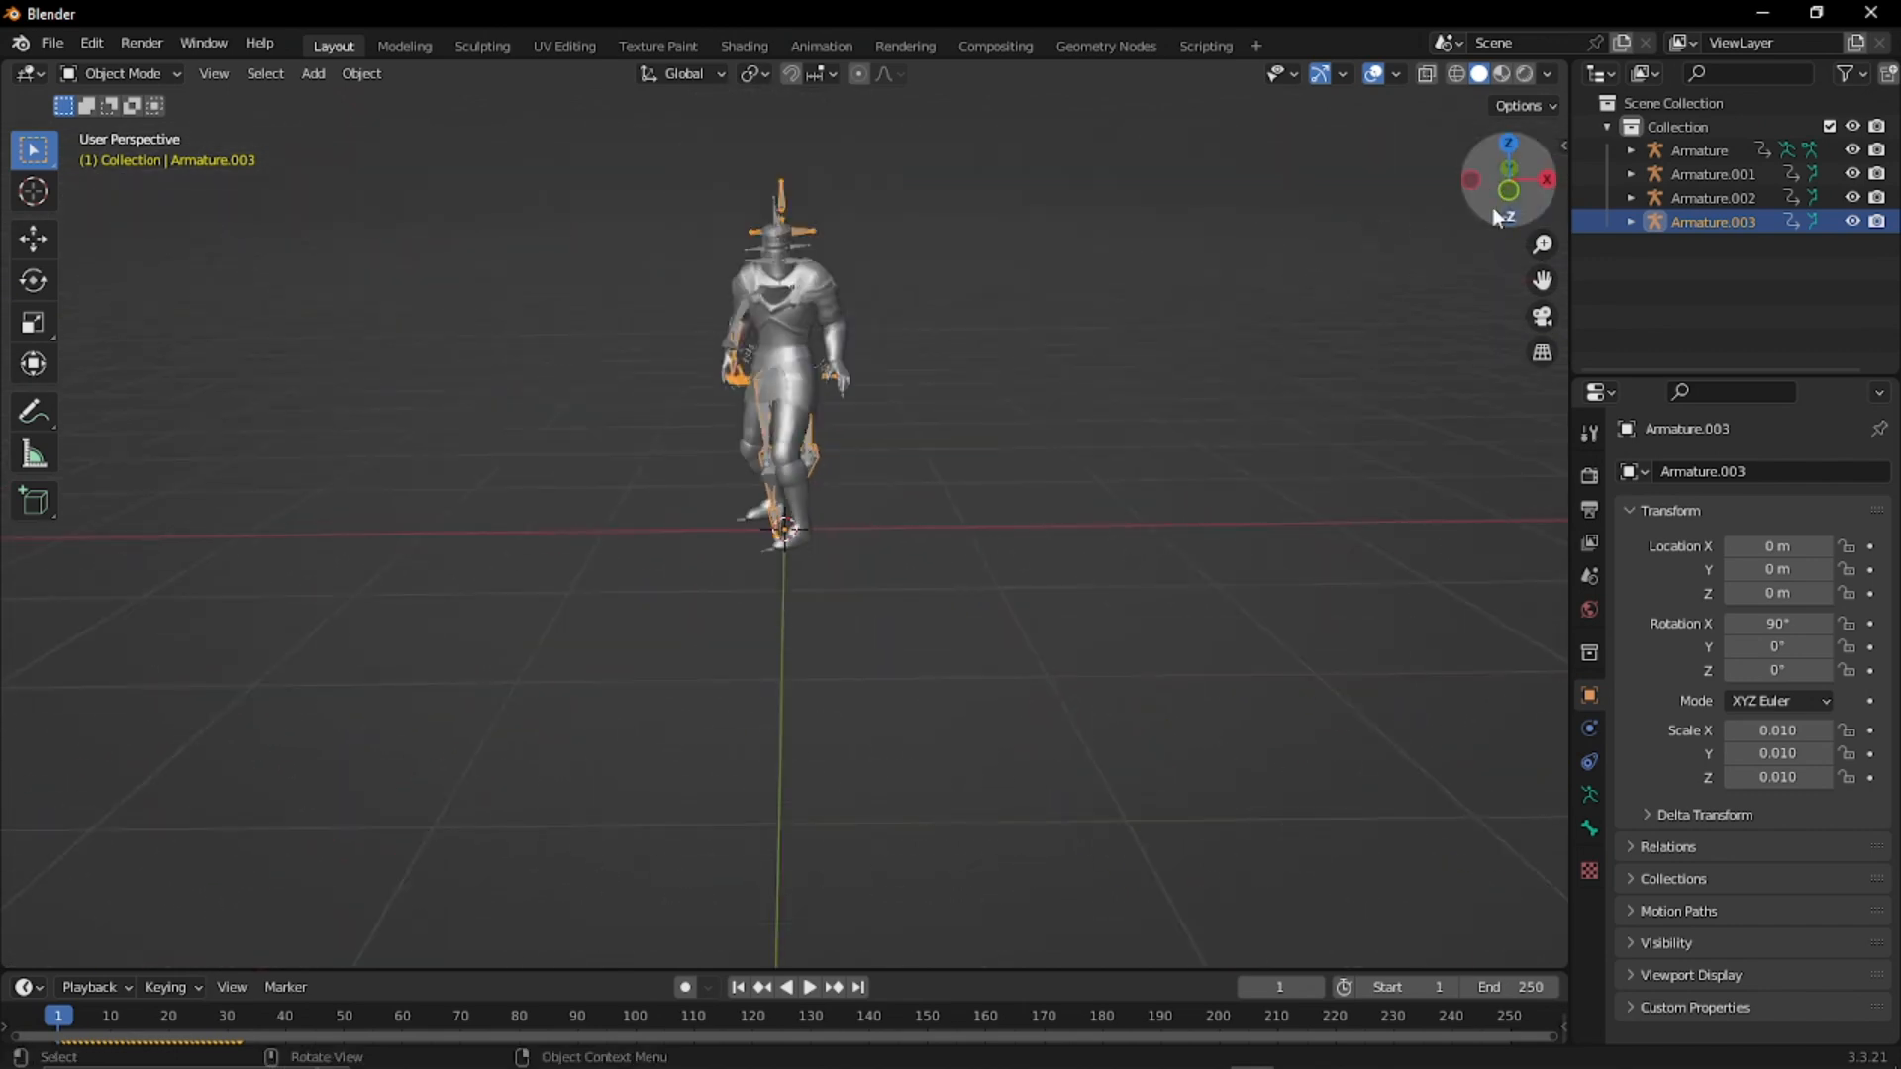
{"action": "left_click_drag", "start_coordinate": [1508, 191], "coordinate": [1505, 192]}
{"action": "left_click", "coordinate": [1507, 191]}
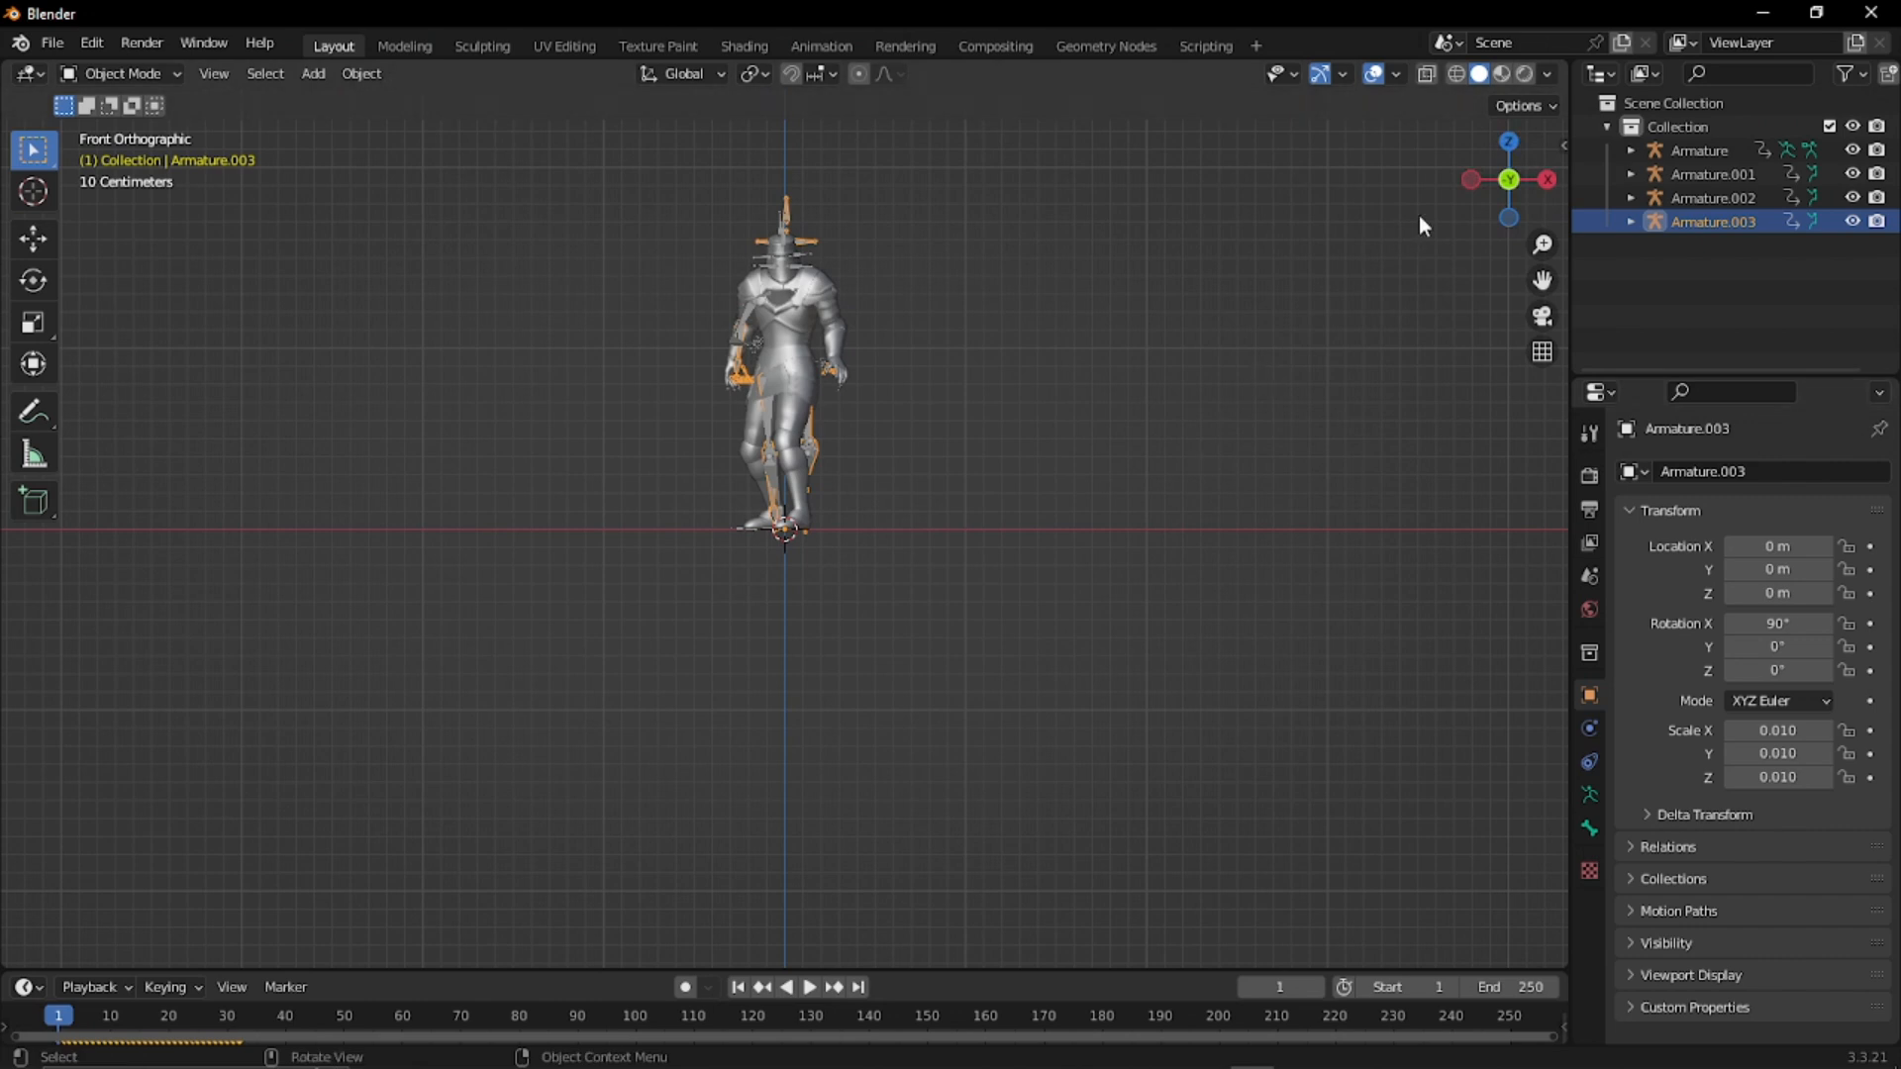
{"action": "left_click", "coordinate": [1509, 181]}
{"action": "left_click_drag", "start_coordinate": [1511, 180], "coordinate": [1153, 198]}
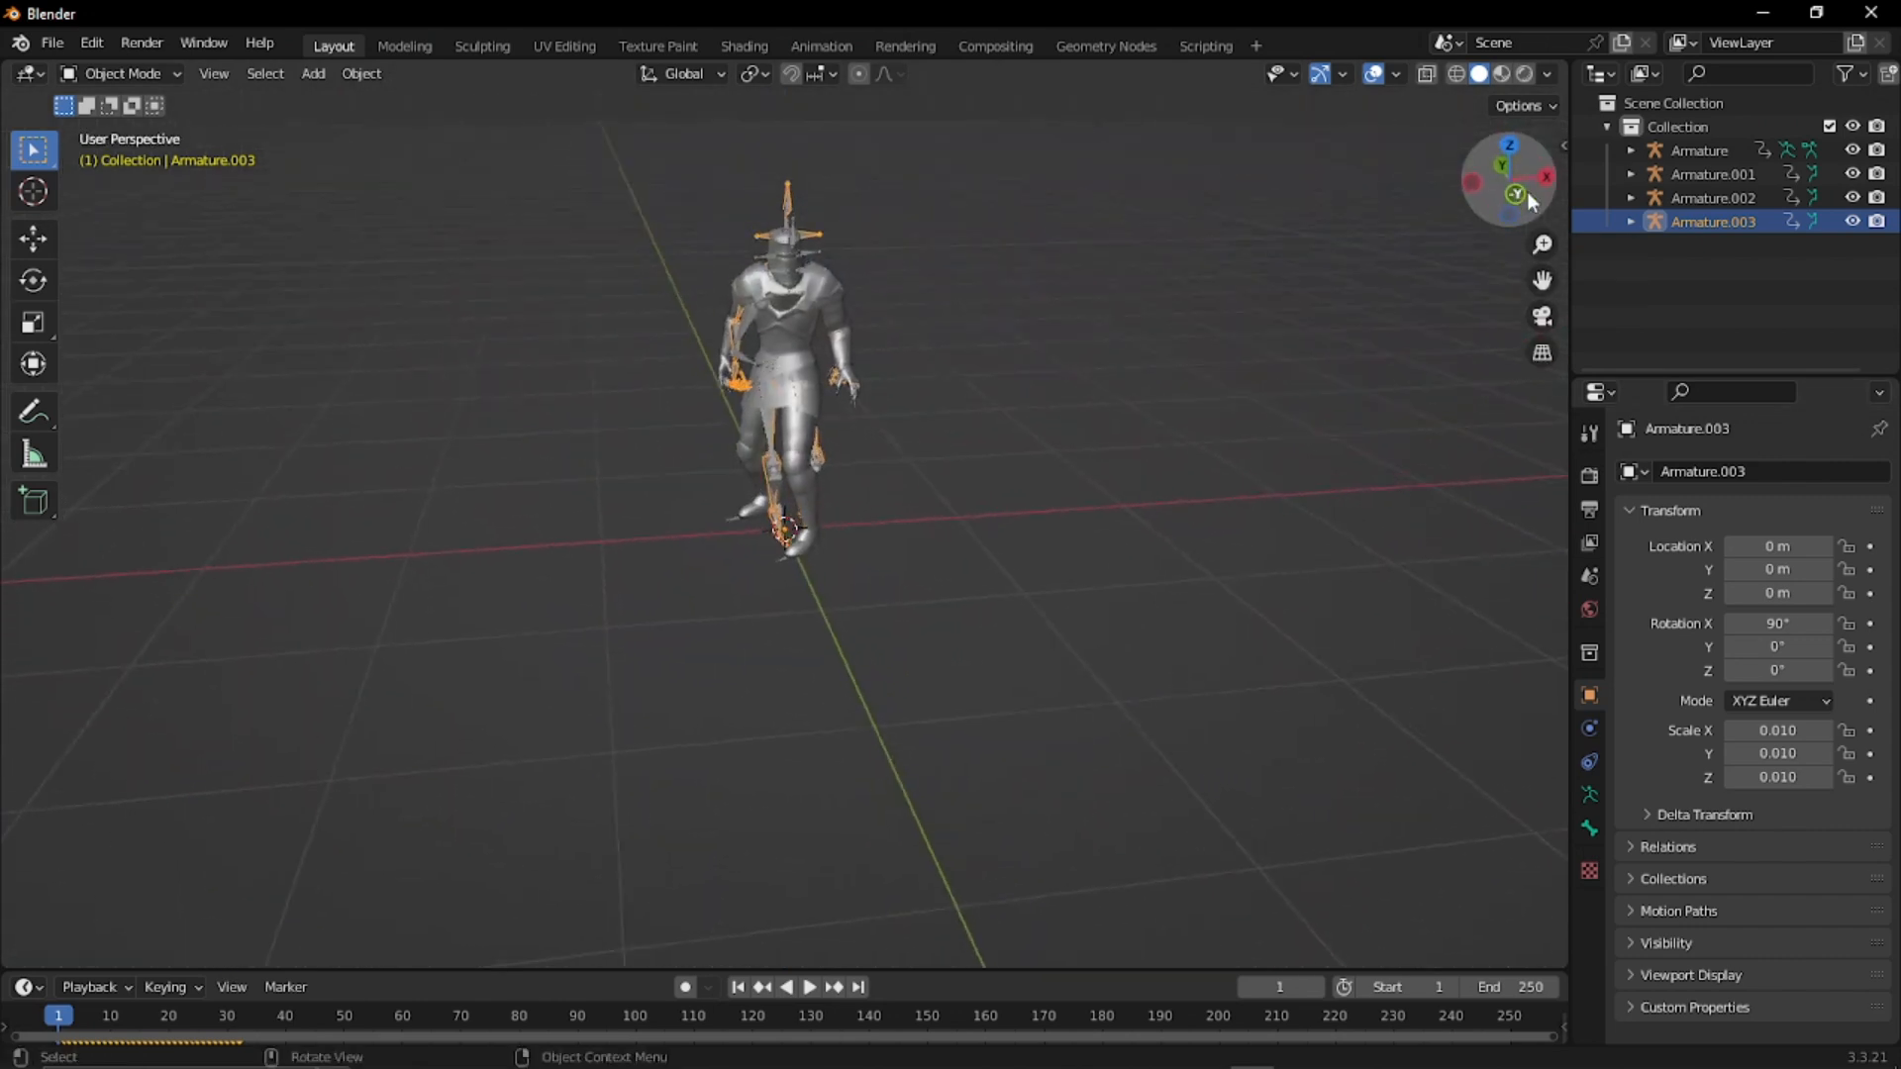
{"action": "left_click", "coordinate": [1697, 294]}
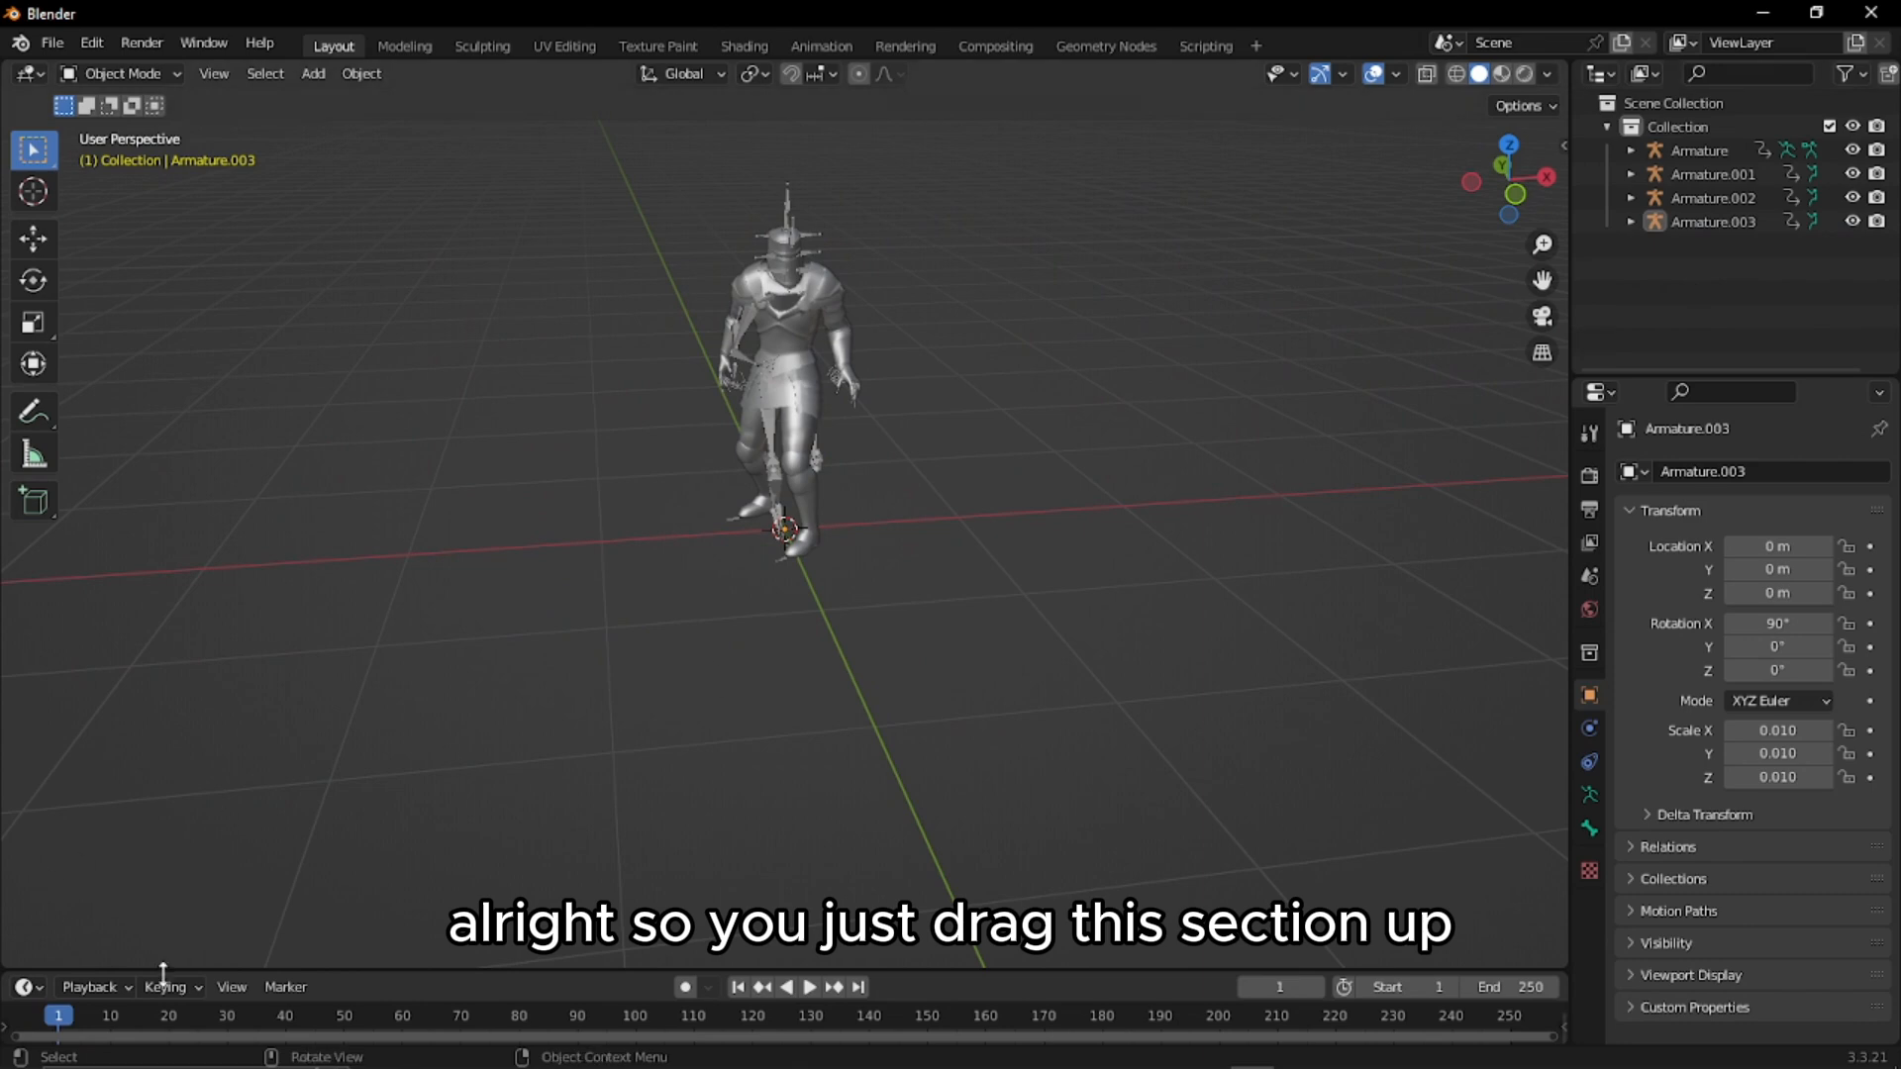
Enlarge the timeline area and change it to the Nonlinear Animation editor
{"action": "left_click_drag", "start_coordinate": [406, 907], "coordinate": [327, 760]}
{"action": "left_click", "coordinate": [38, 770]}
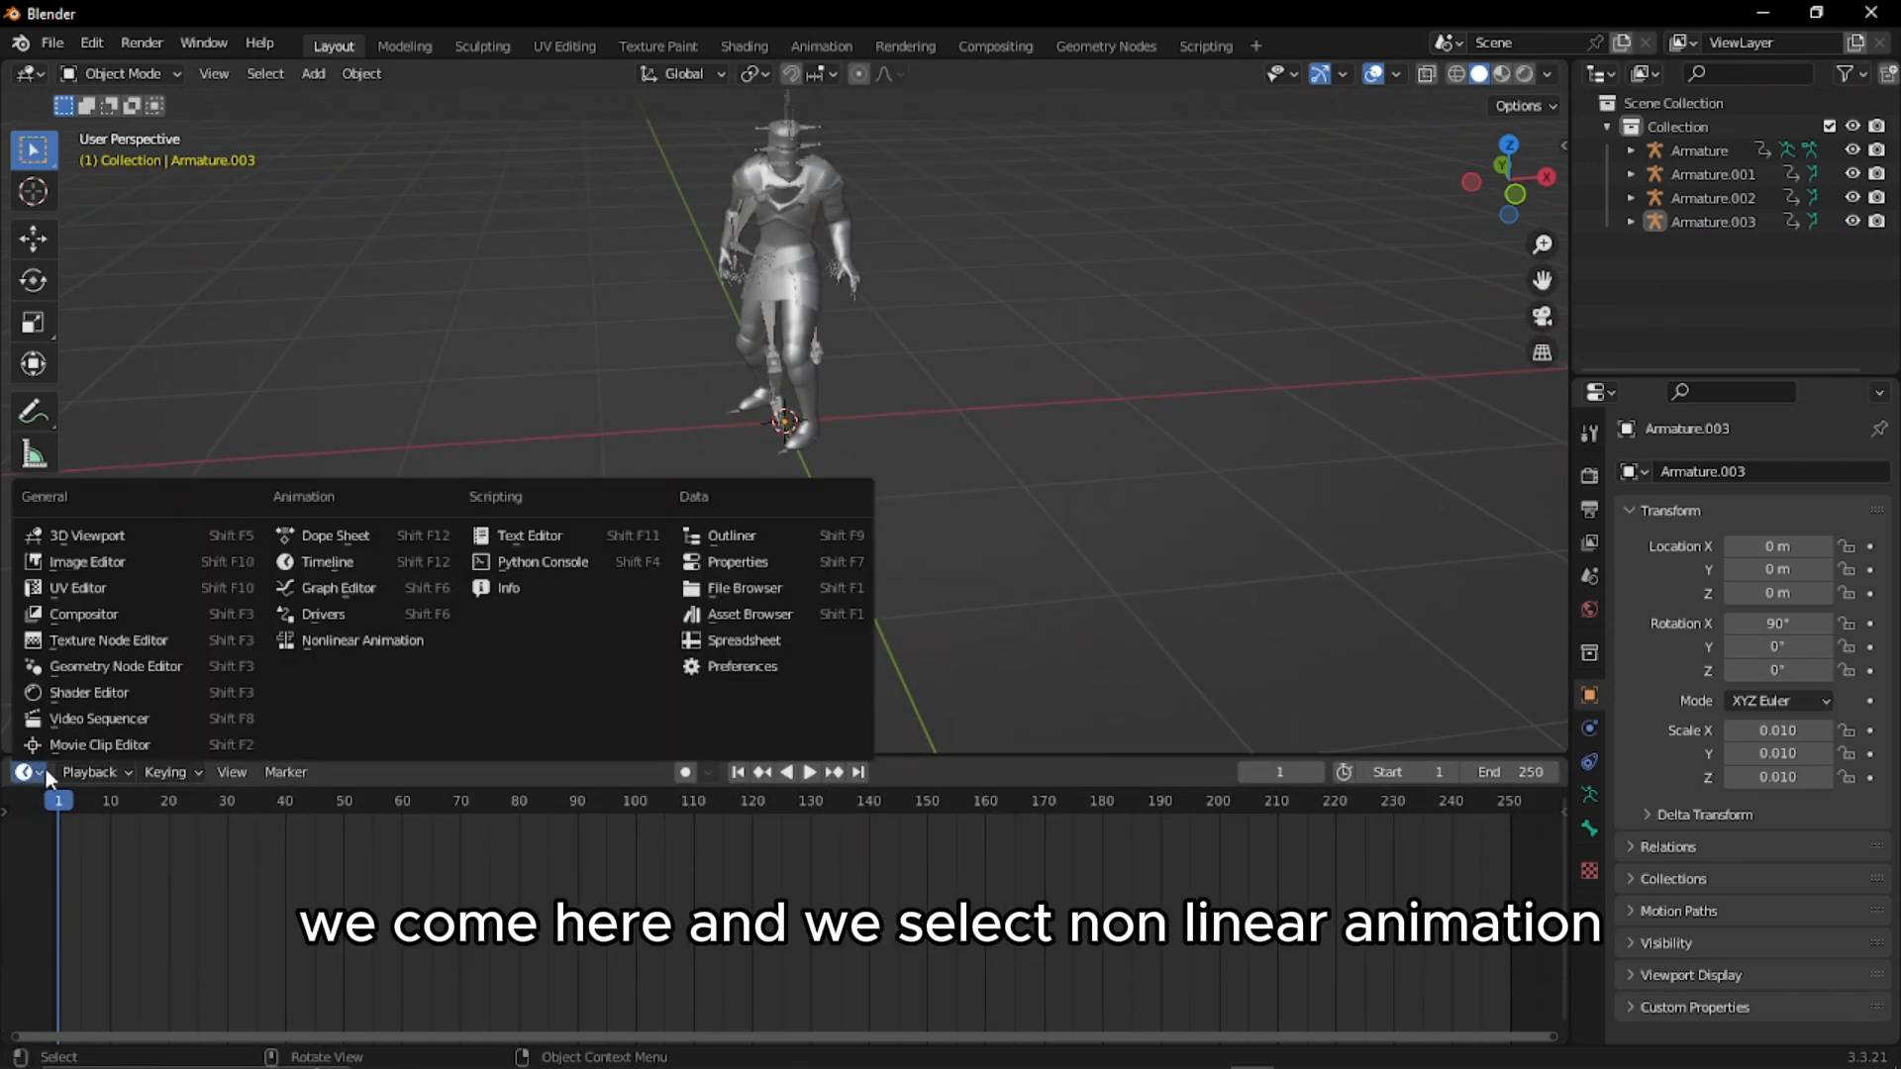
{"action": "left_click", "coordinate": [46, 769]}
{"action": "left_click", "coordinate": [35, 769]}
{"action": "left_click", "coordinate": [388, 652]}
Move the first armature with the knight mesh about 1.07 m along X and rename its action to idle
{"action": "left_click", "coordinate": [98, 824]}
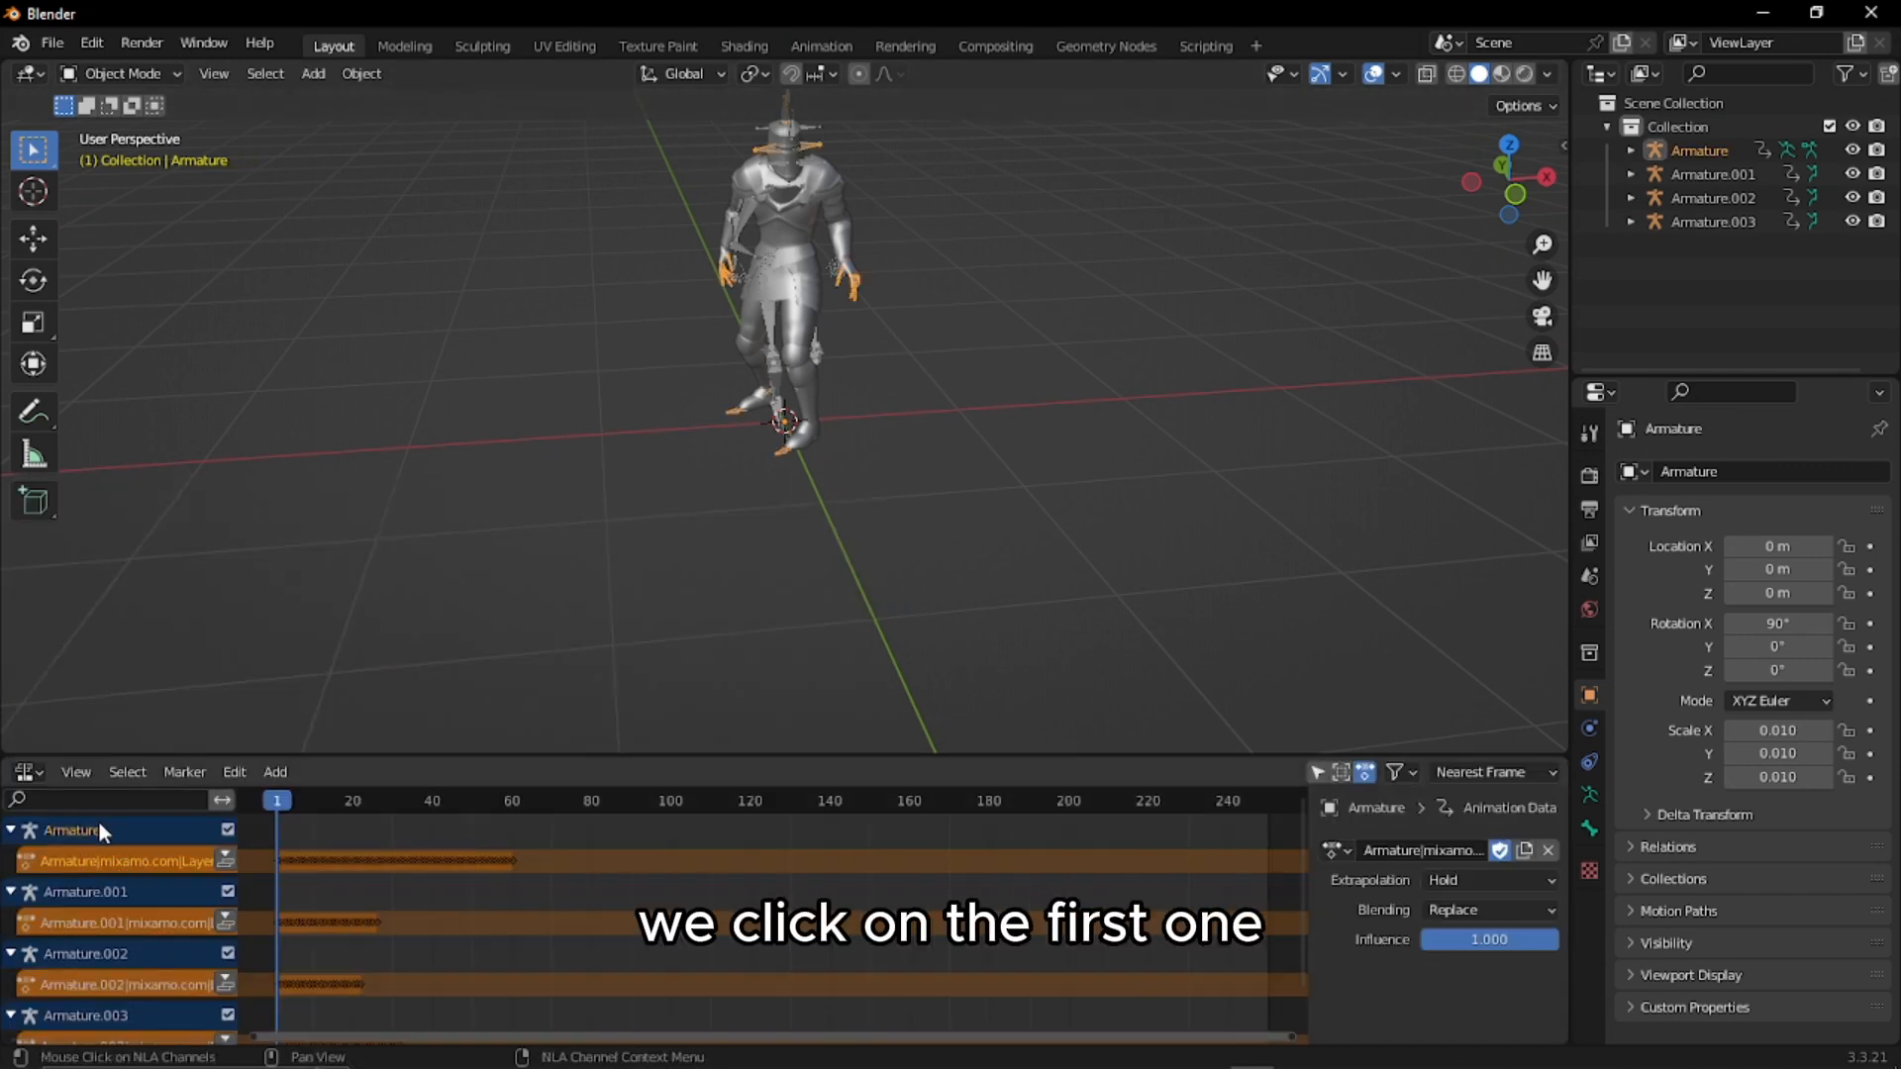
{"action": "left_click", "coordinate": [34, 239]}
{"action": "left_click_drag", "start_coordinate": [887, 422], "coordinate": [1063, 428]}
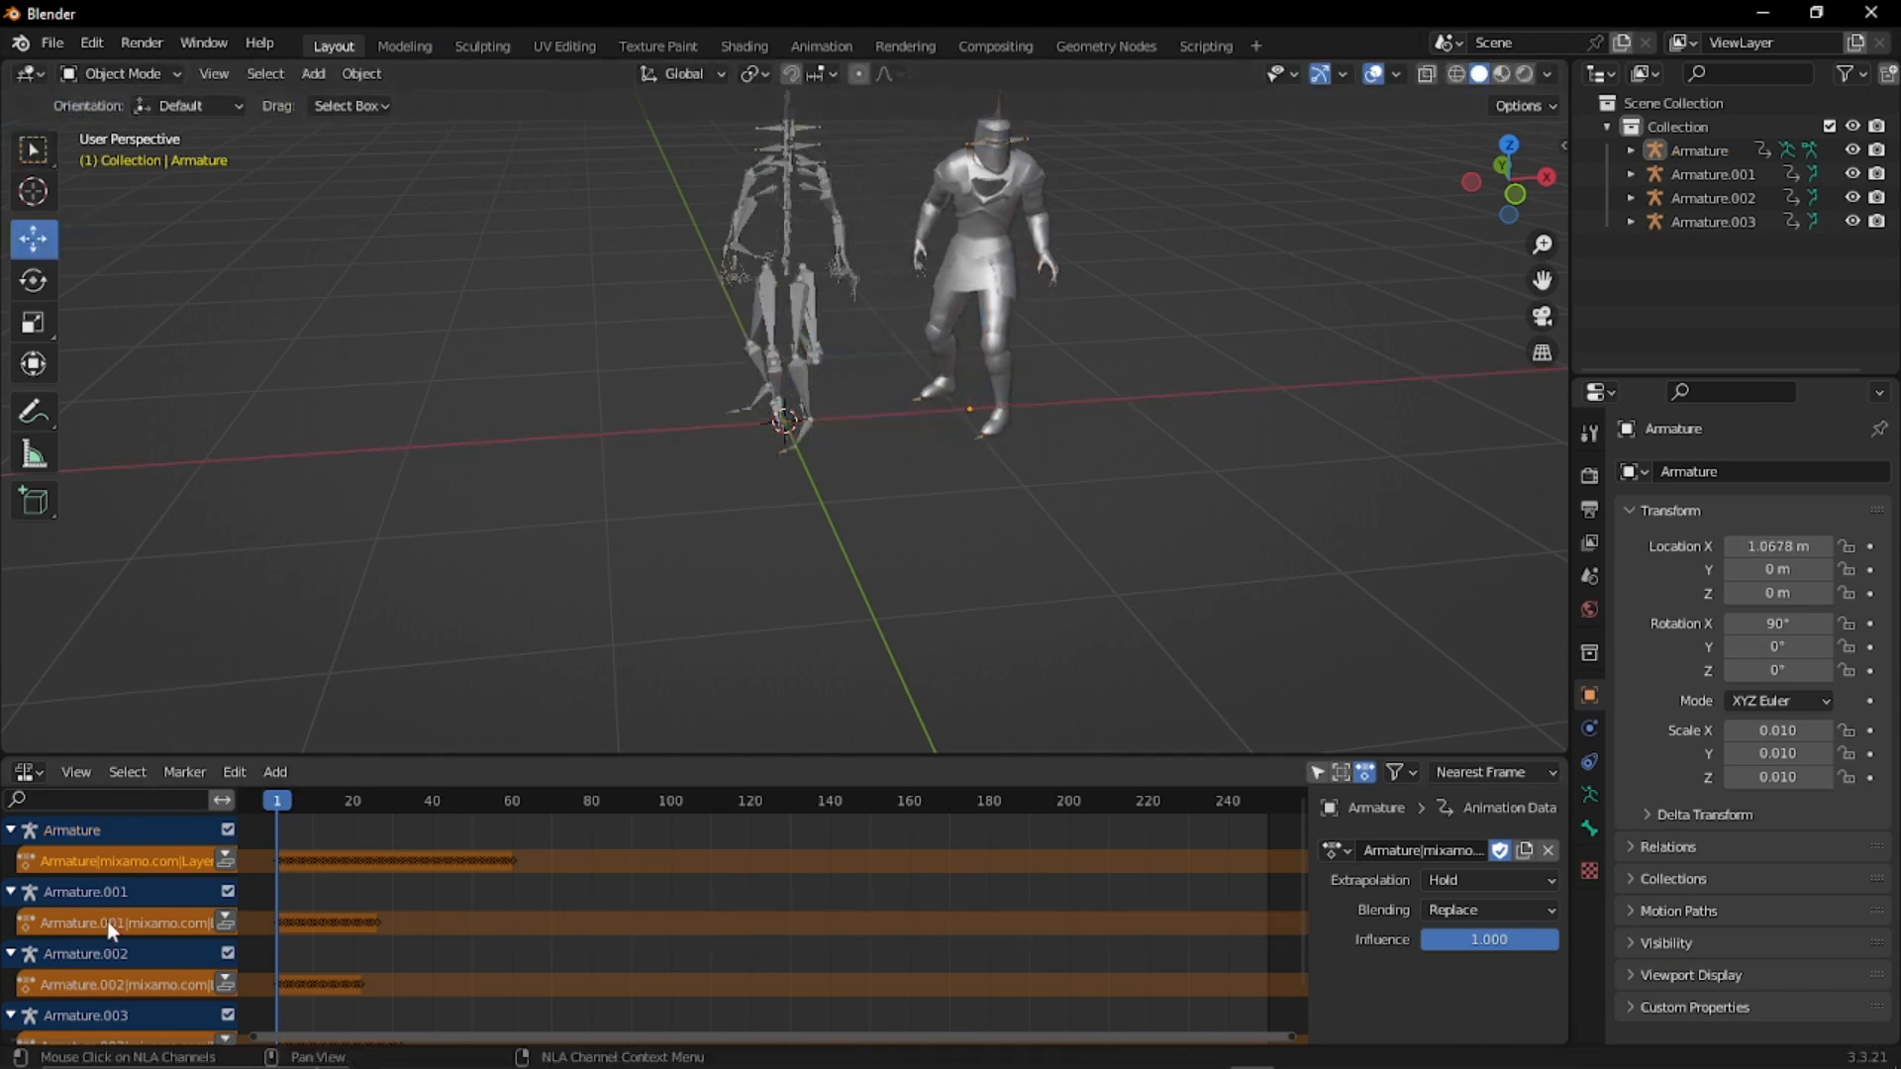
{"action": "left_click", "coordinate": [1436, 853]}
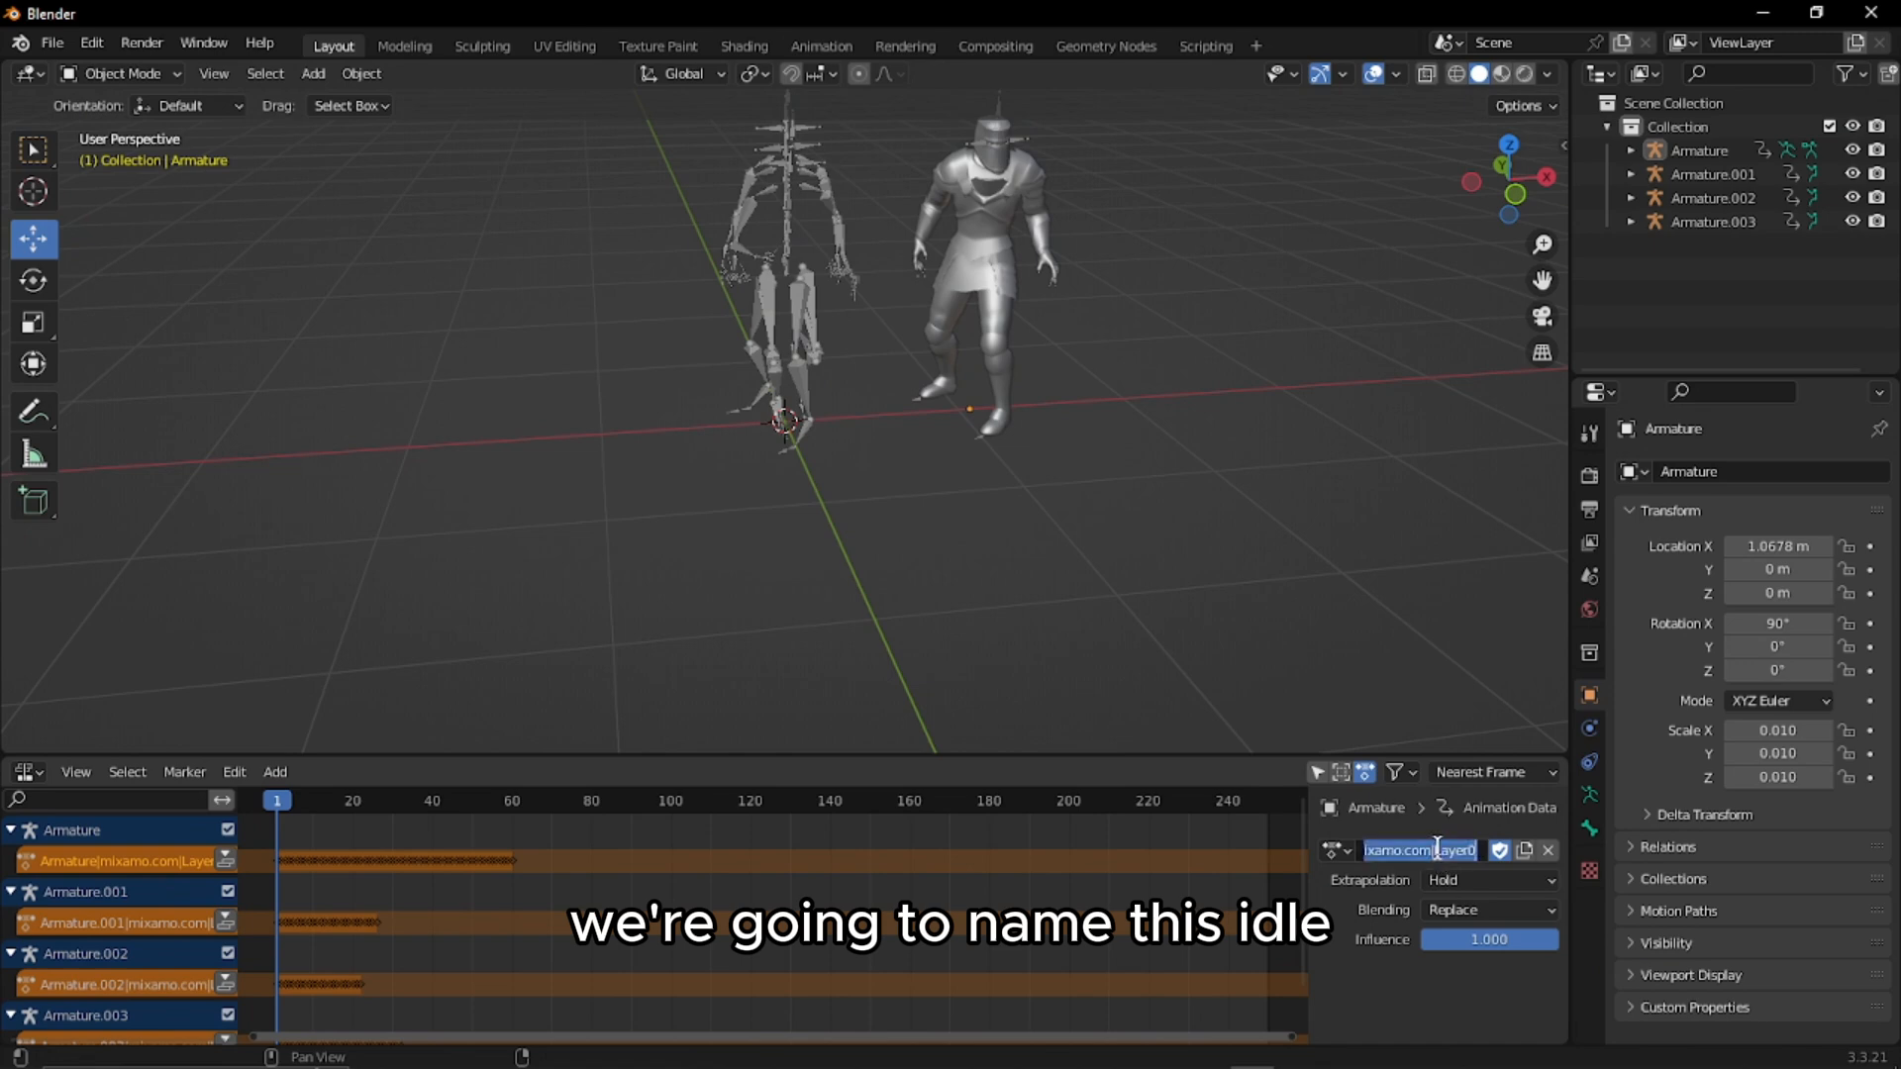
{"action": "type", "text": "Idle"}
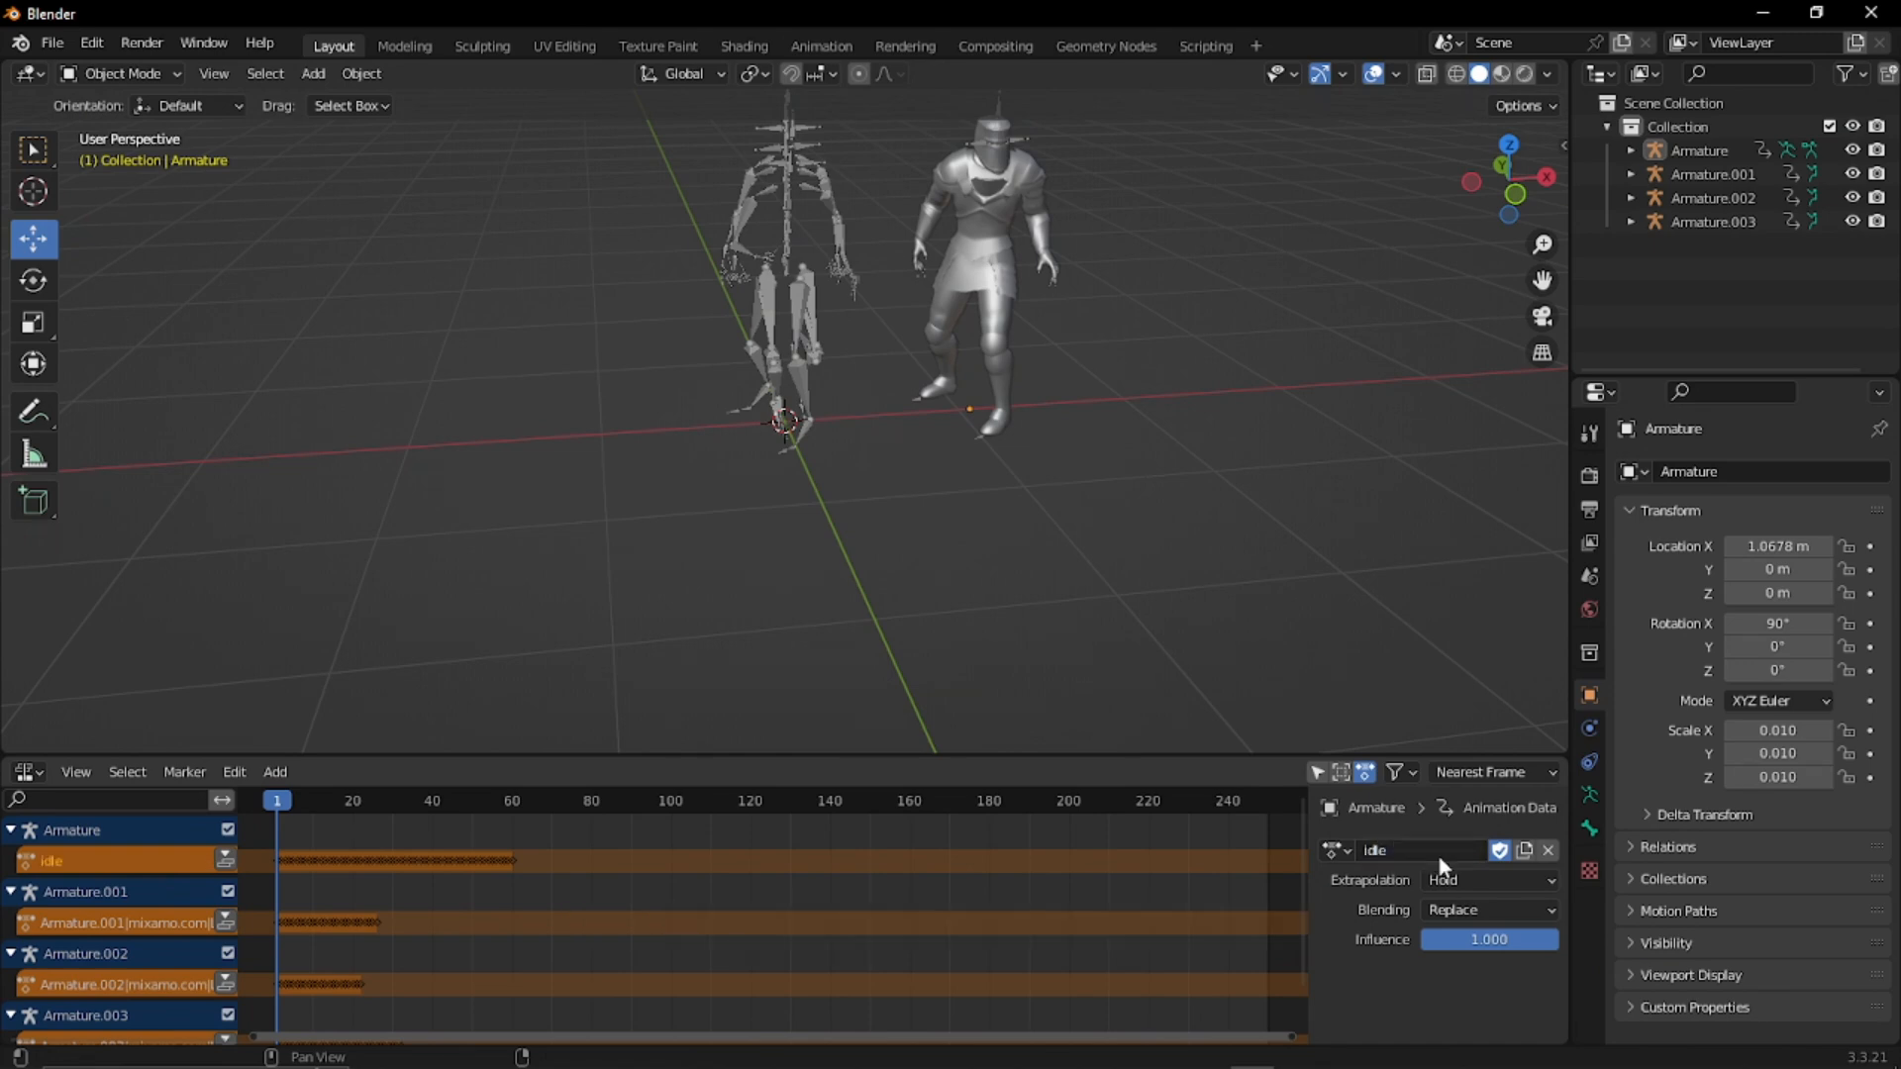
Move Armature.001 about 1 m in the negative X direction, away from the other skeletons
{"action": "left_click", "coordinate": [93, 891]}
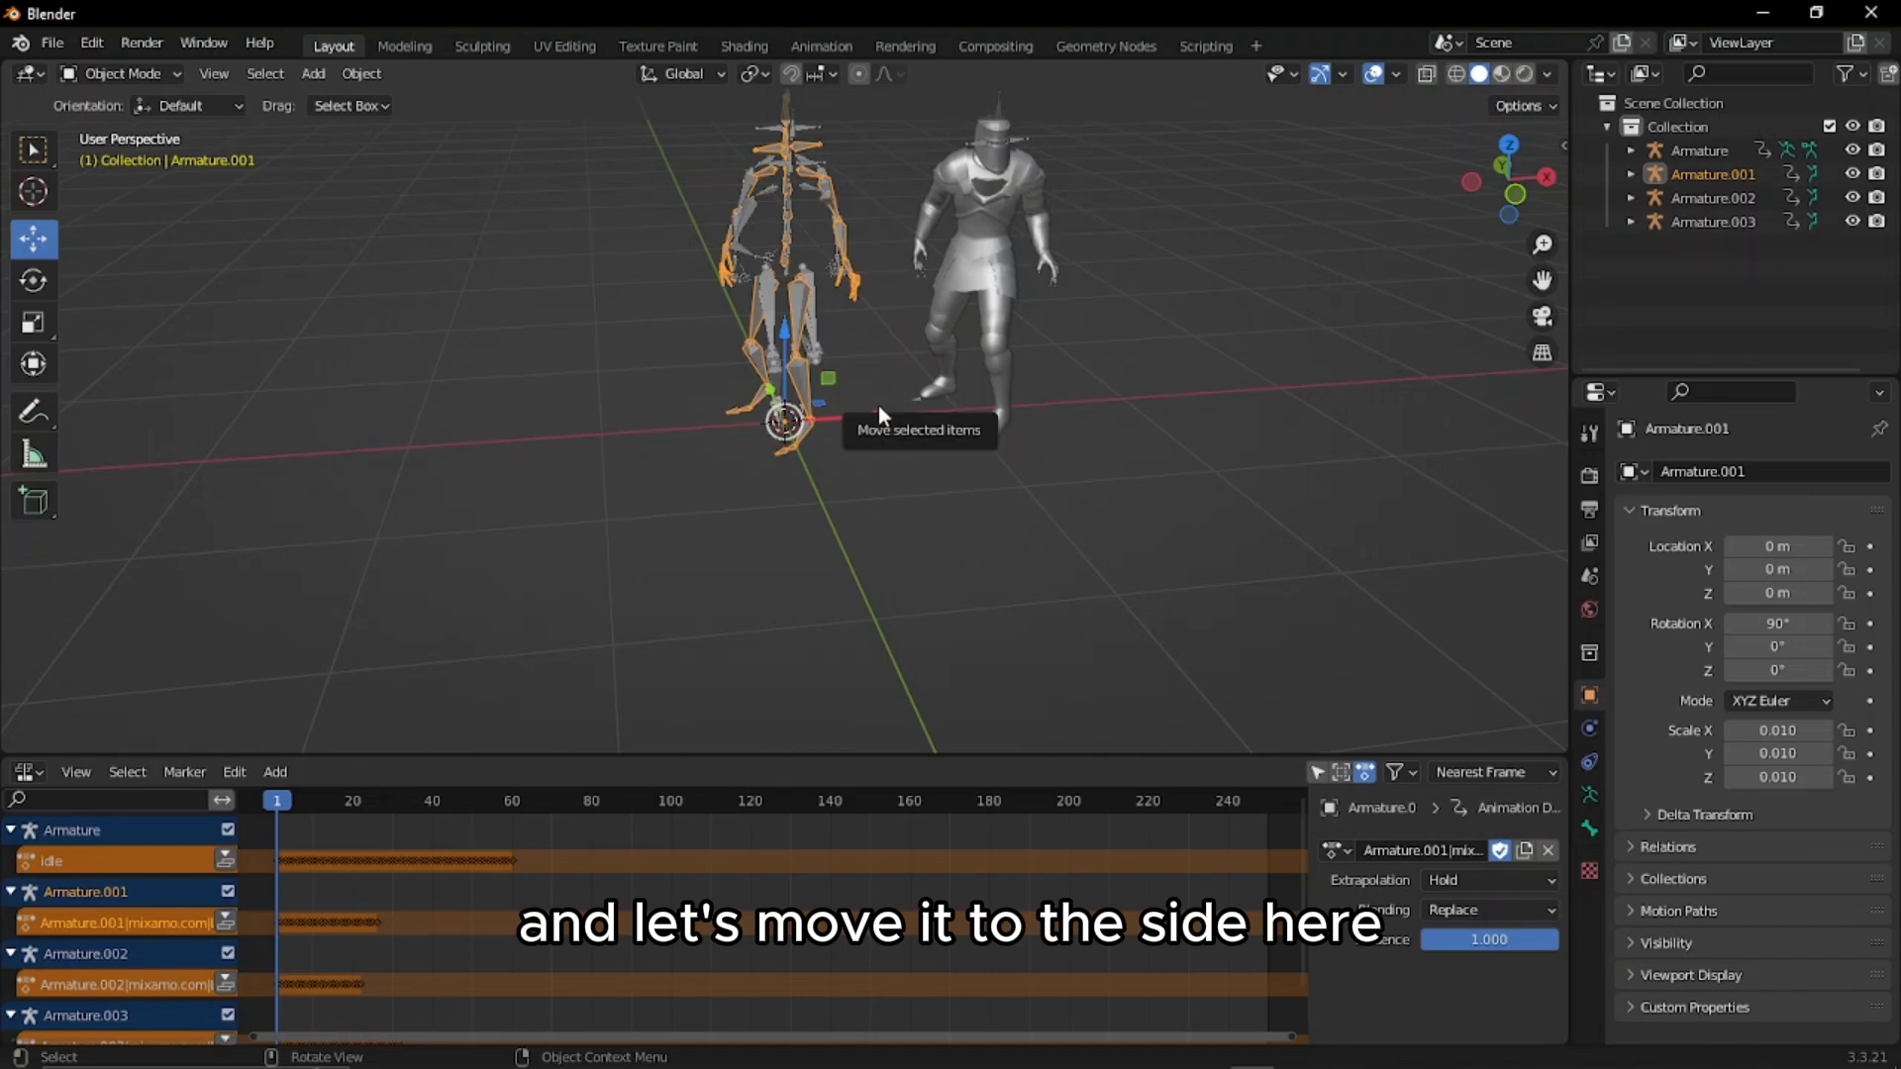
{"action": "left_click_drag", "start_coordinate": [877, 406], "coordinate": [836, 410]}
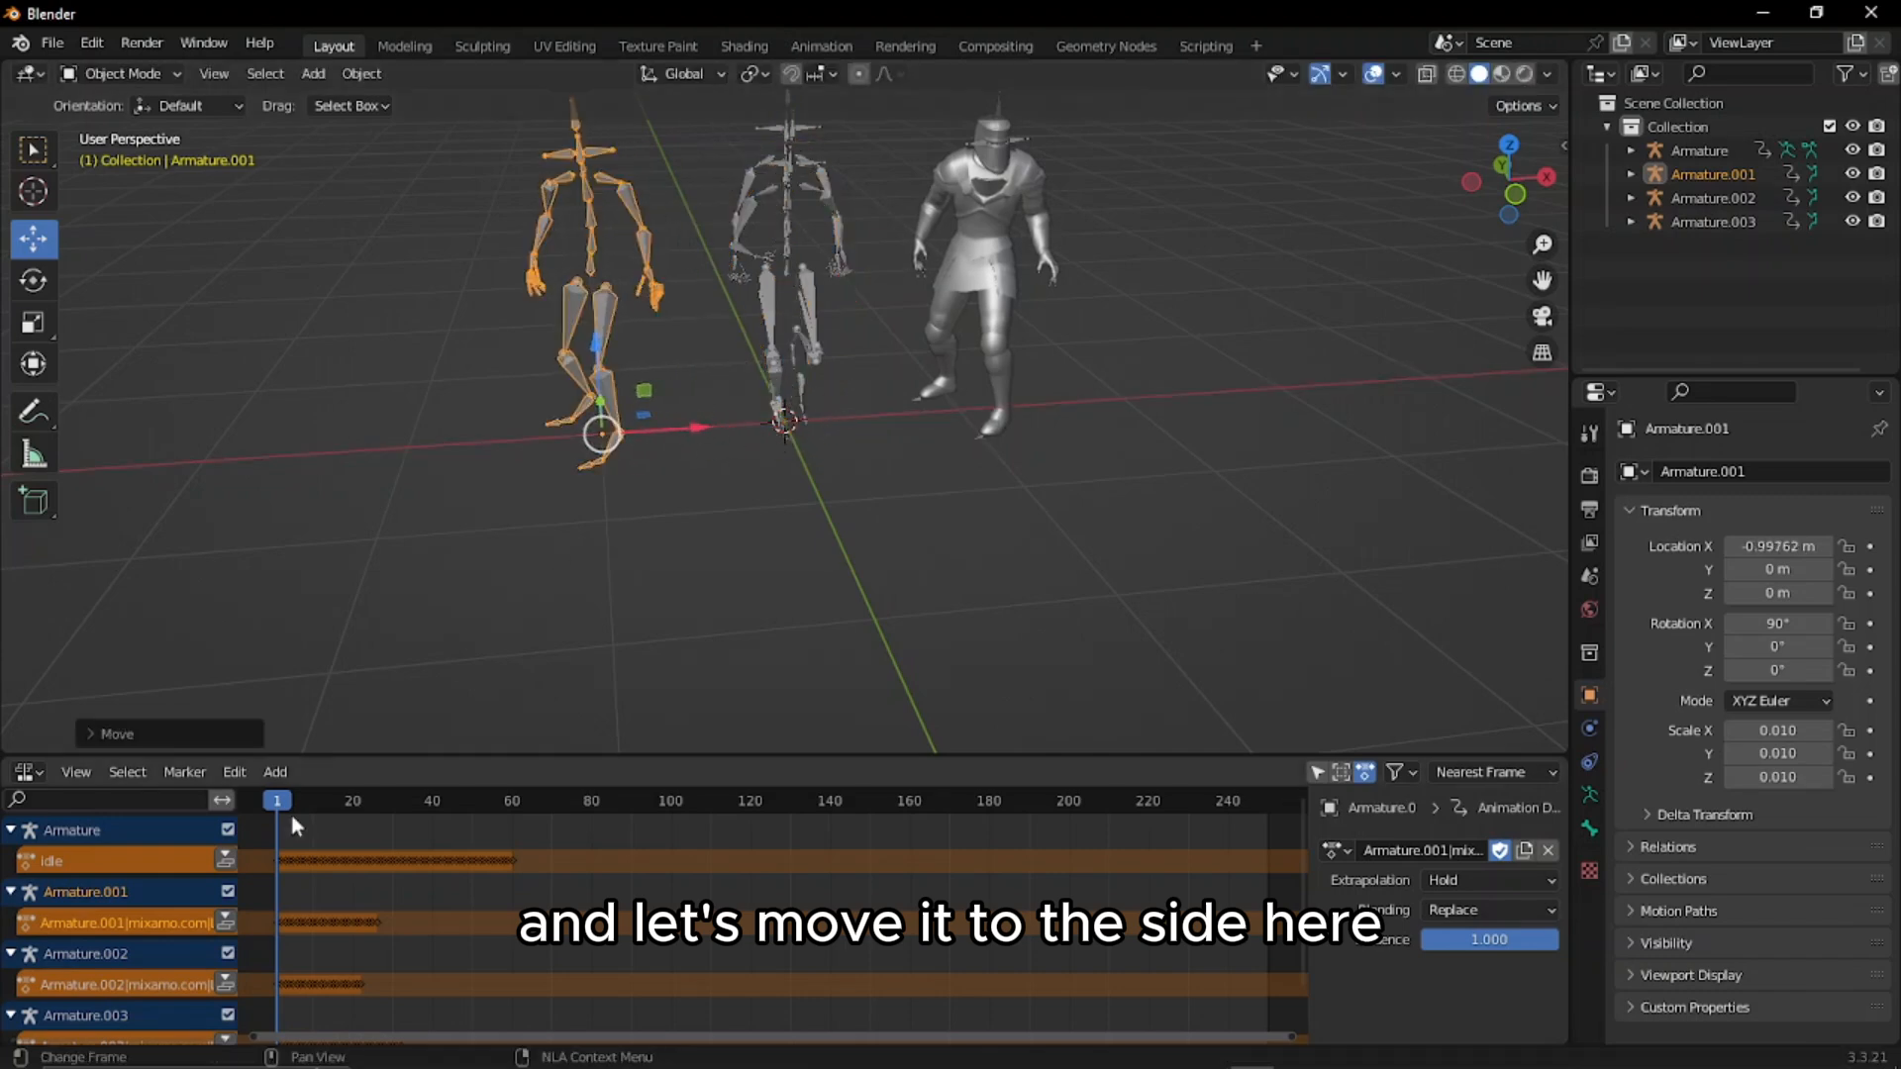
Move Armature.002 about 1.98 m in the negative X direction, beyond Armature.001
{"action": "left_click", "coordinate": [76, 958]}
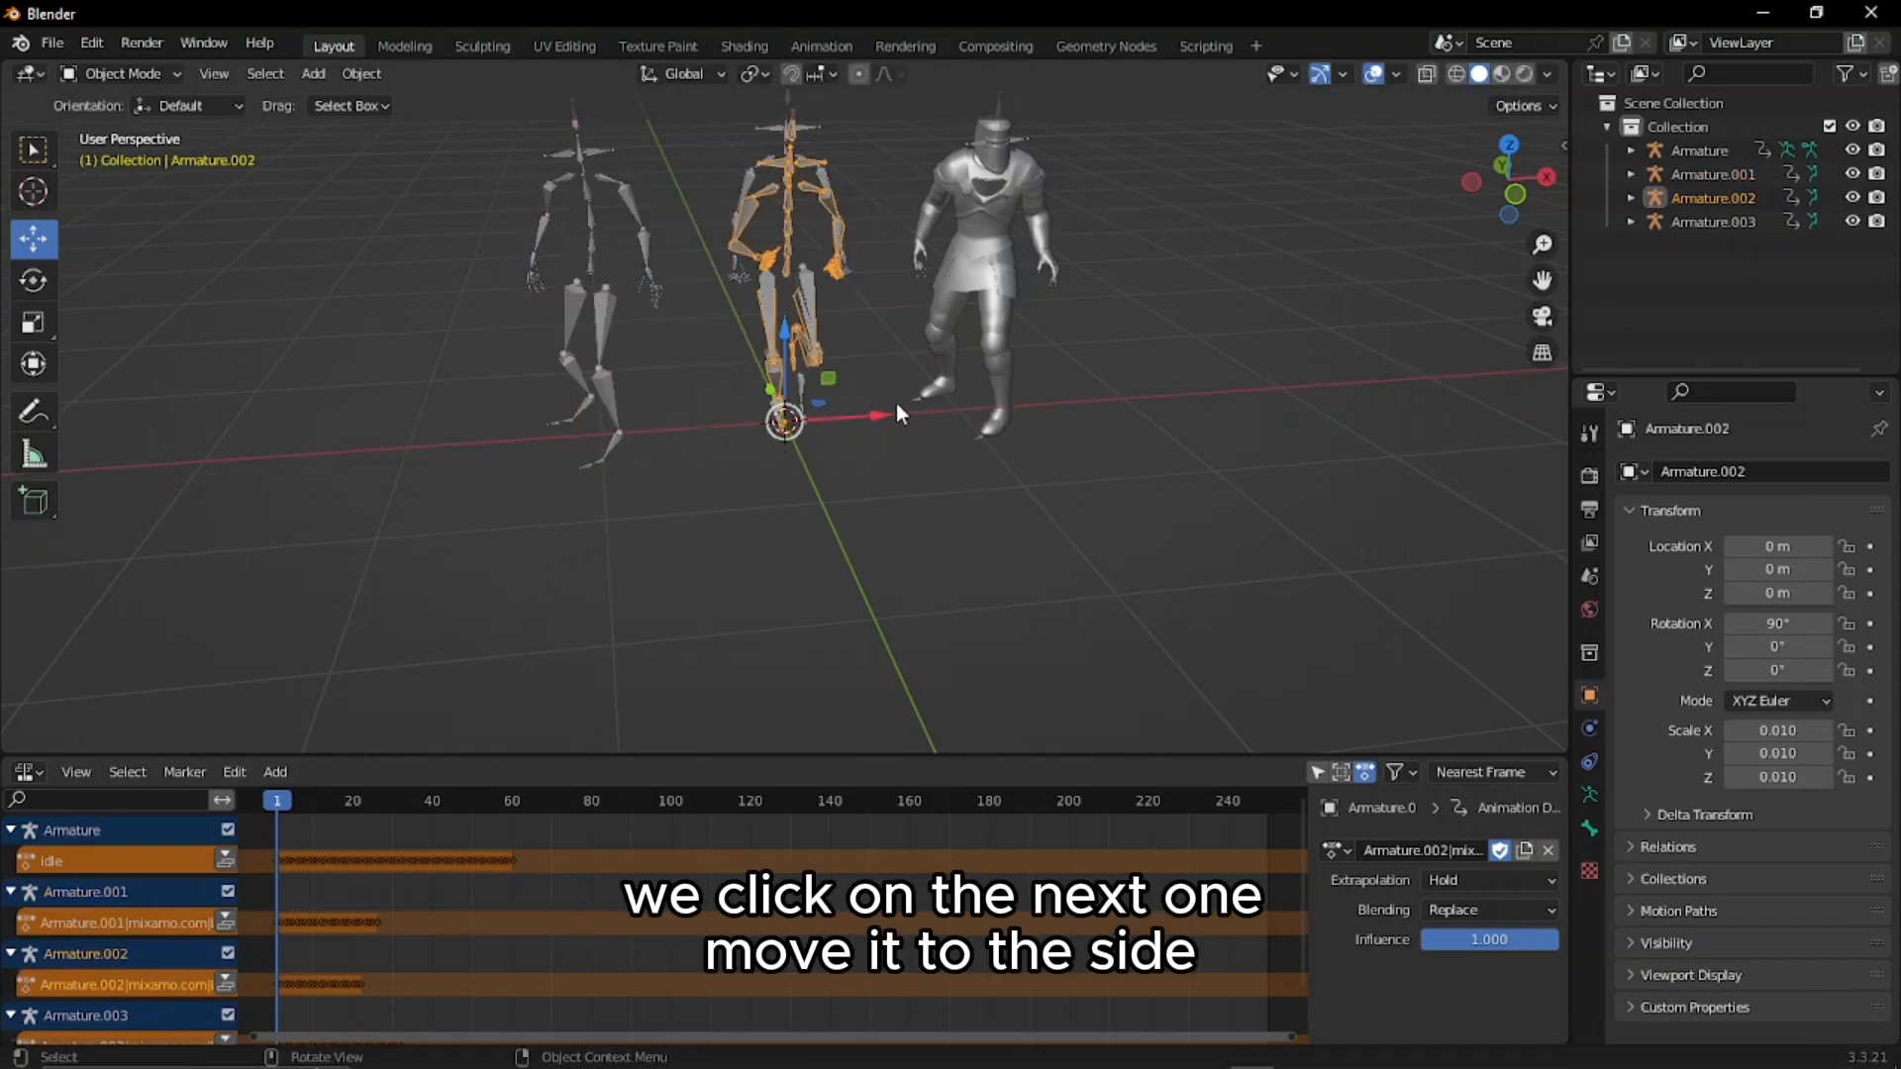
{"action": "left_click_drag", "start_coordinate": [887, 412], "coordinate": [506, 442]}
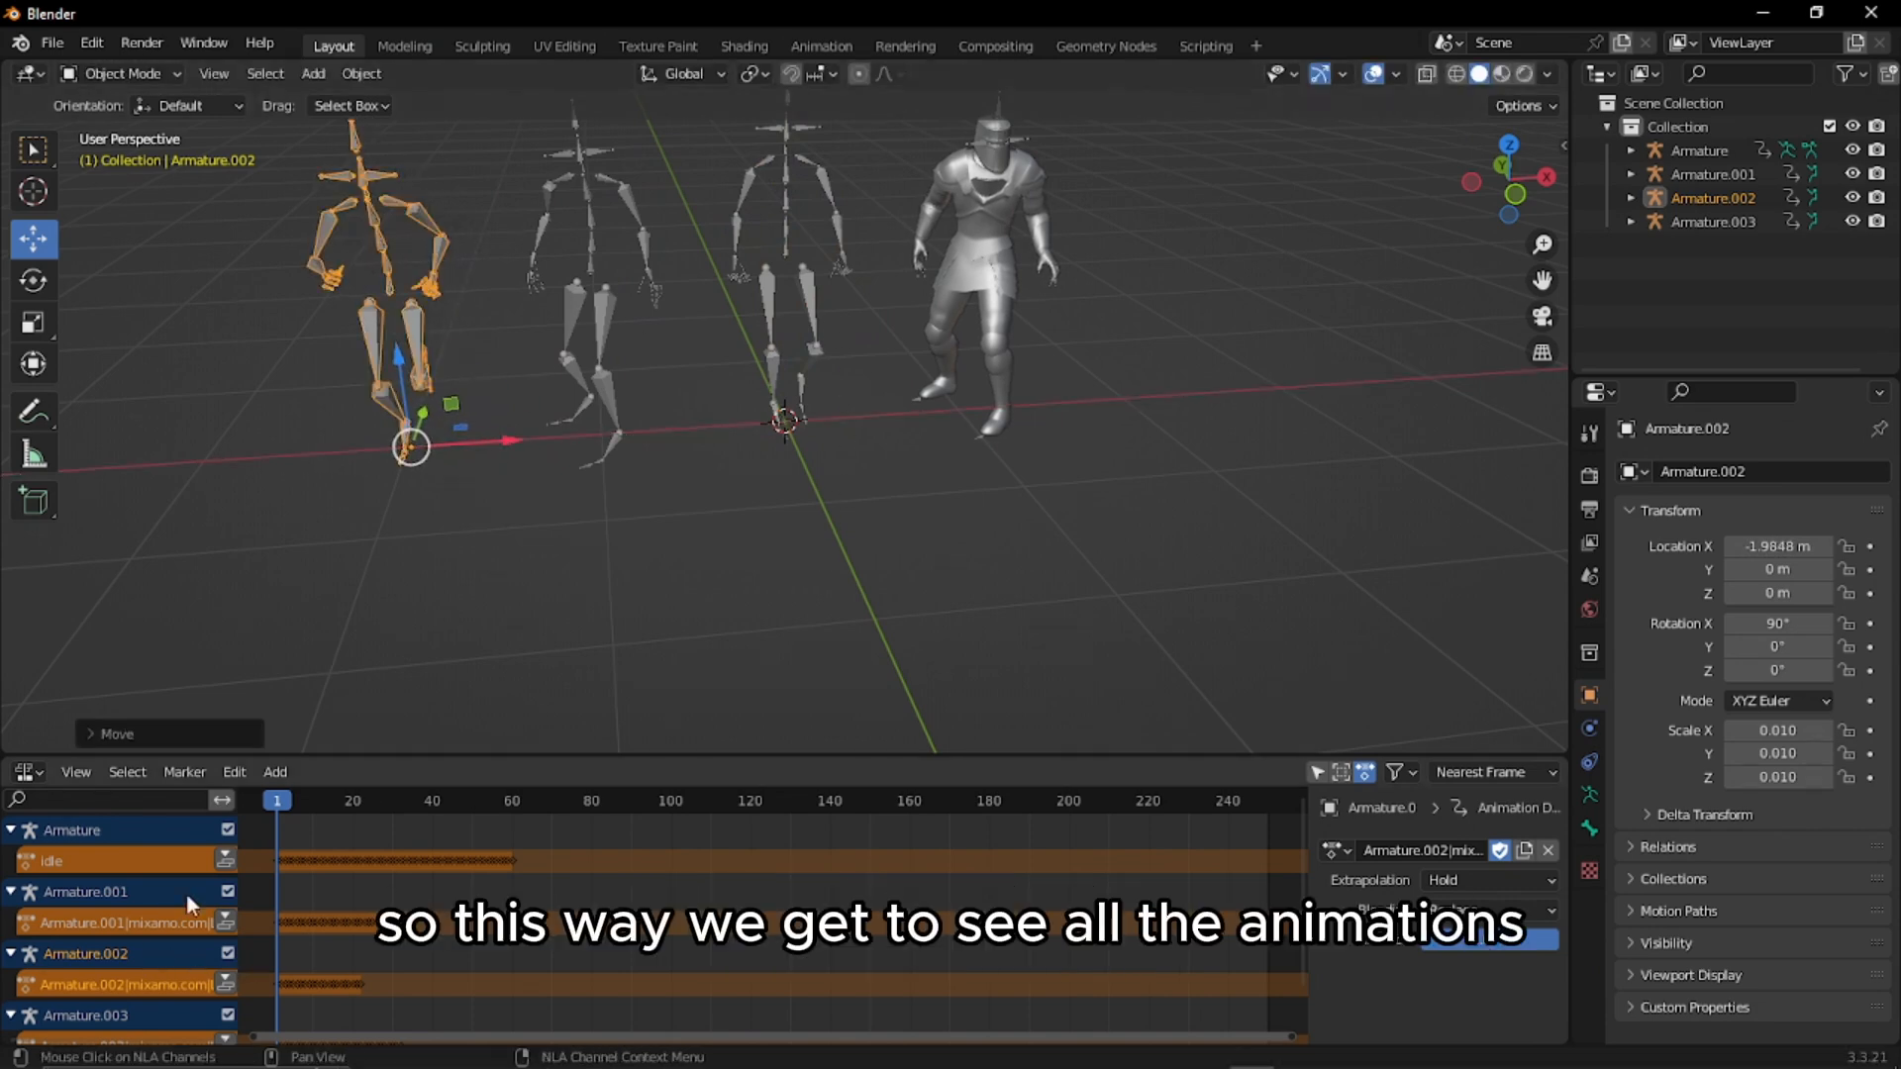
Select Armature.003, play back the animations to identify its motion, and rename its action to walk
{"action": "scroll", "coordinate": [186, 893], "scroll_direction": "down", "scroll_amount": 2}
{"action": "left_click", "coordinate": [87, 970]}
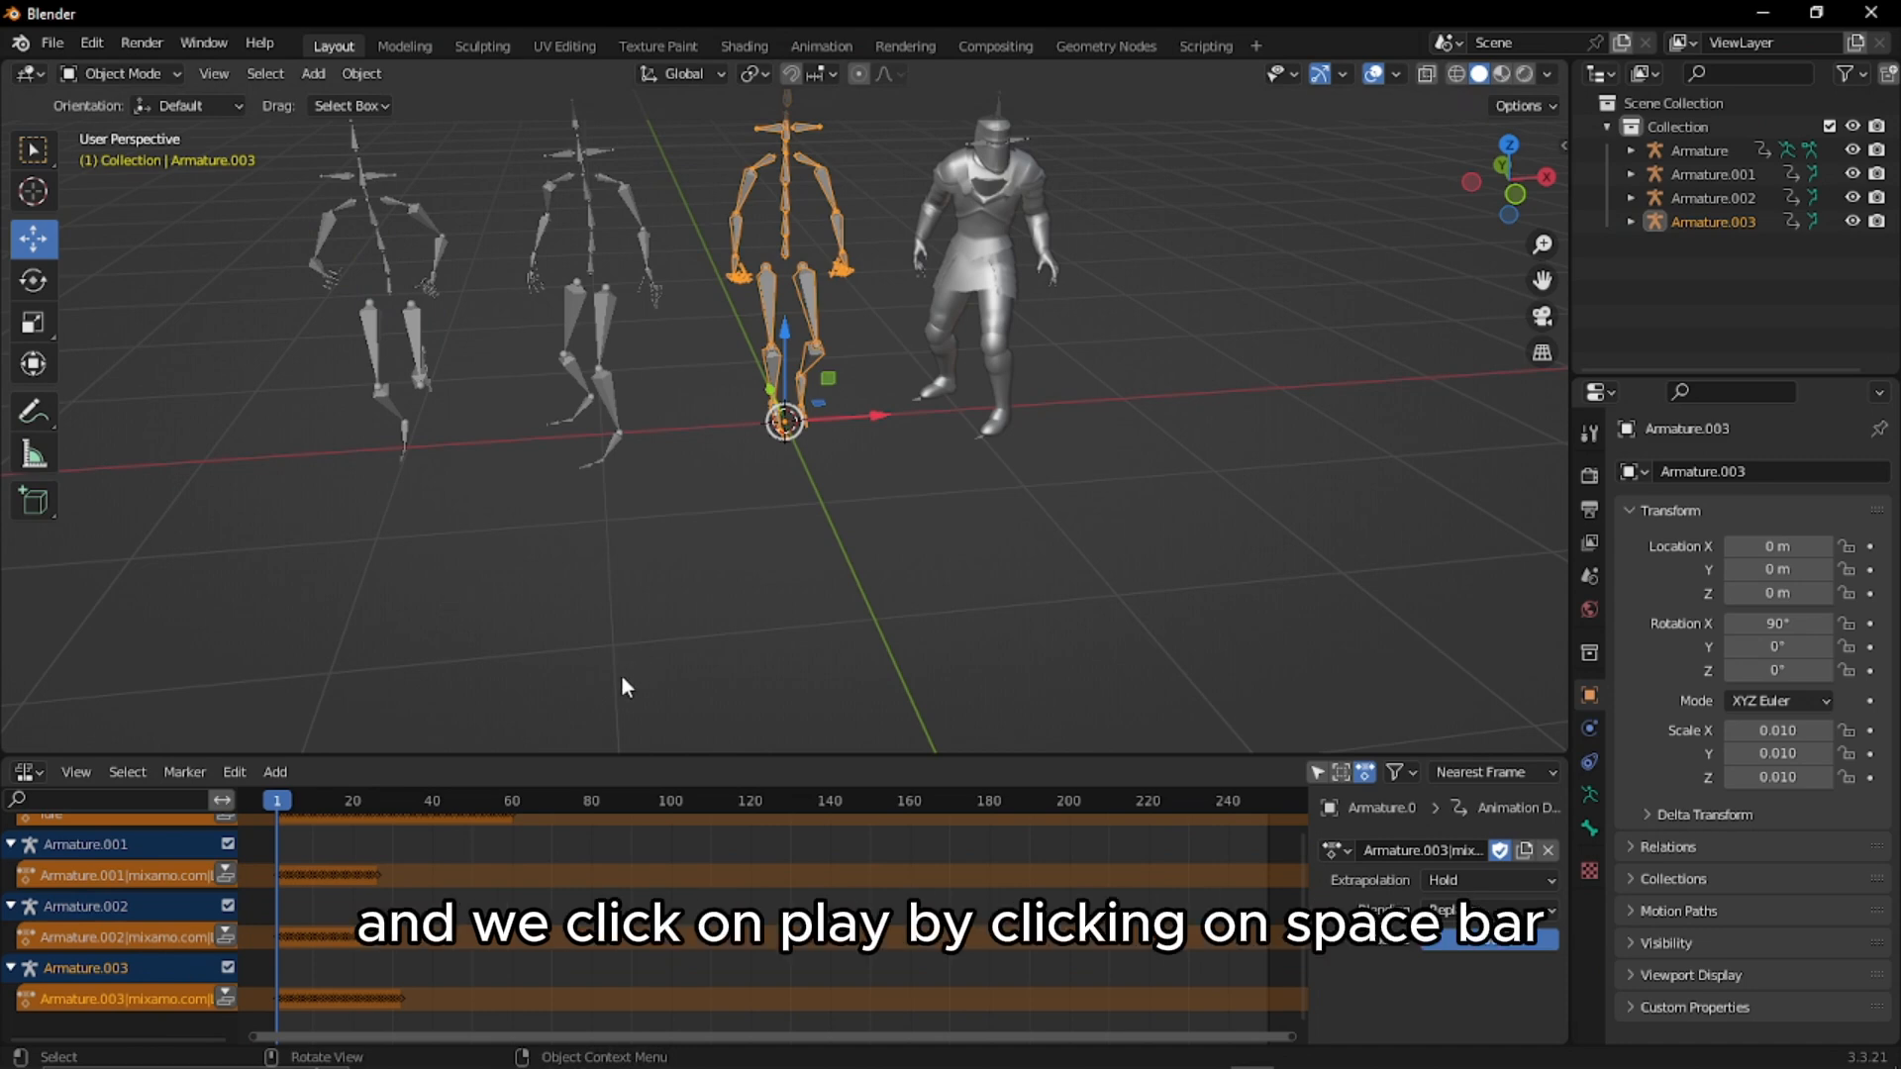
{"action": "key", "text": "space"}
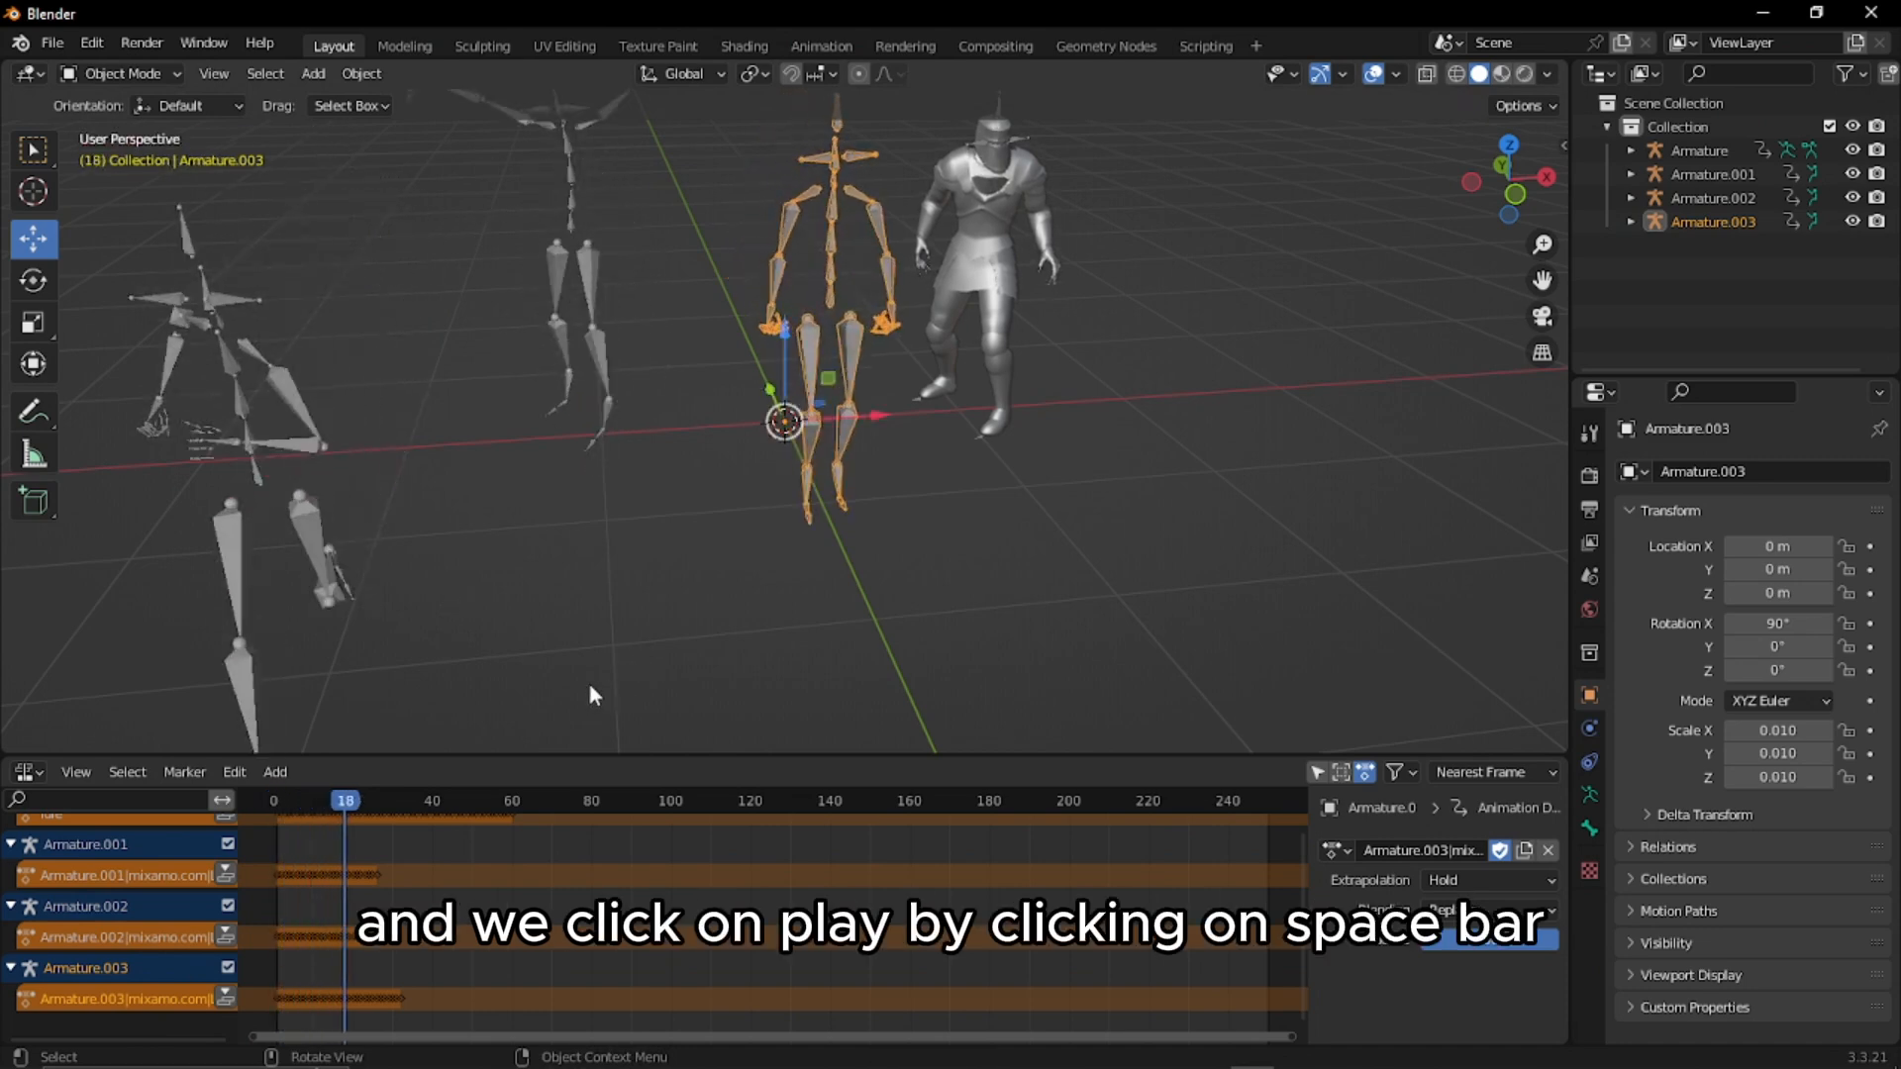
{"action": "key", "text": "space"}
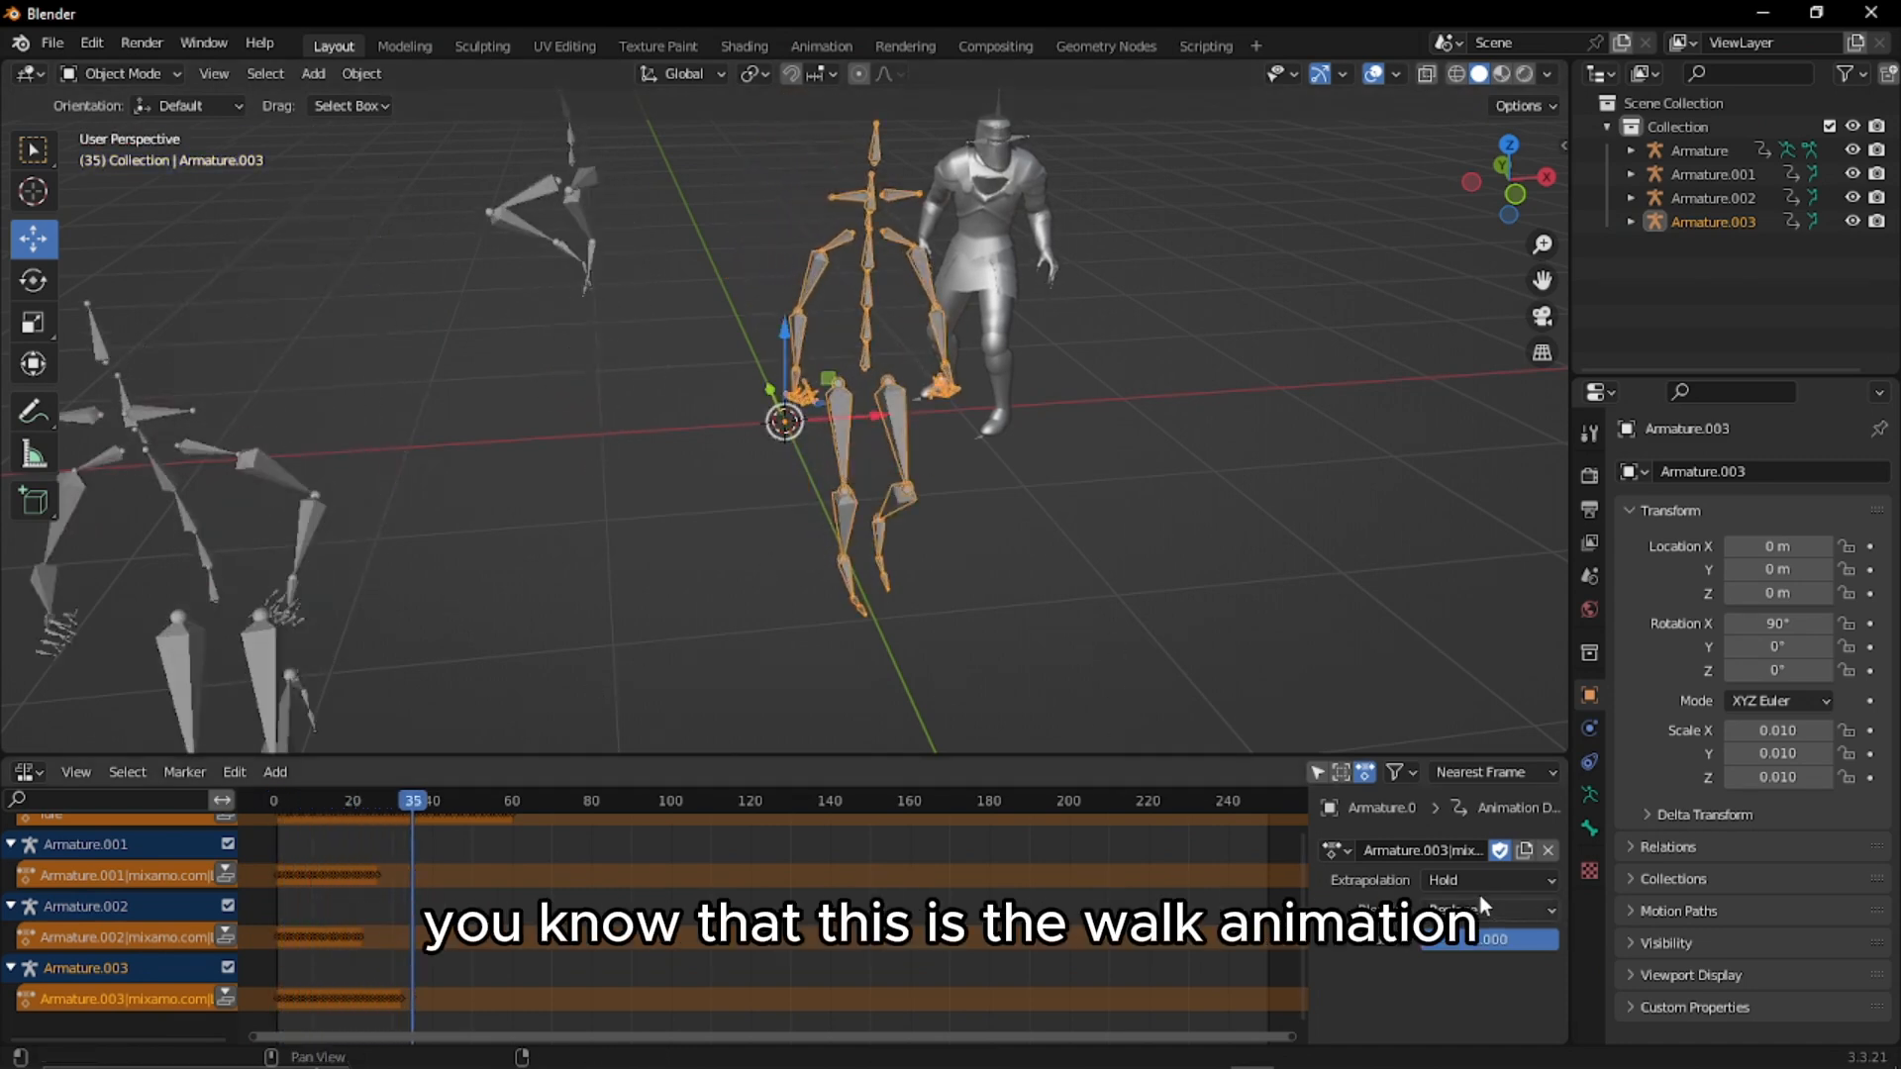
{"action": "left_click", "coordinate": [1464, 853]}
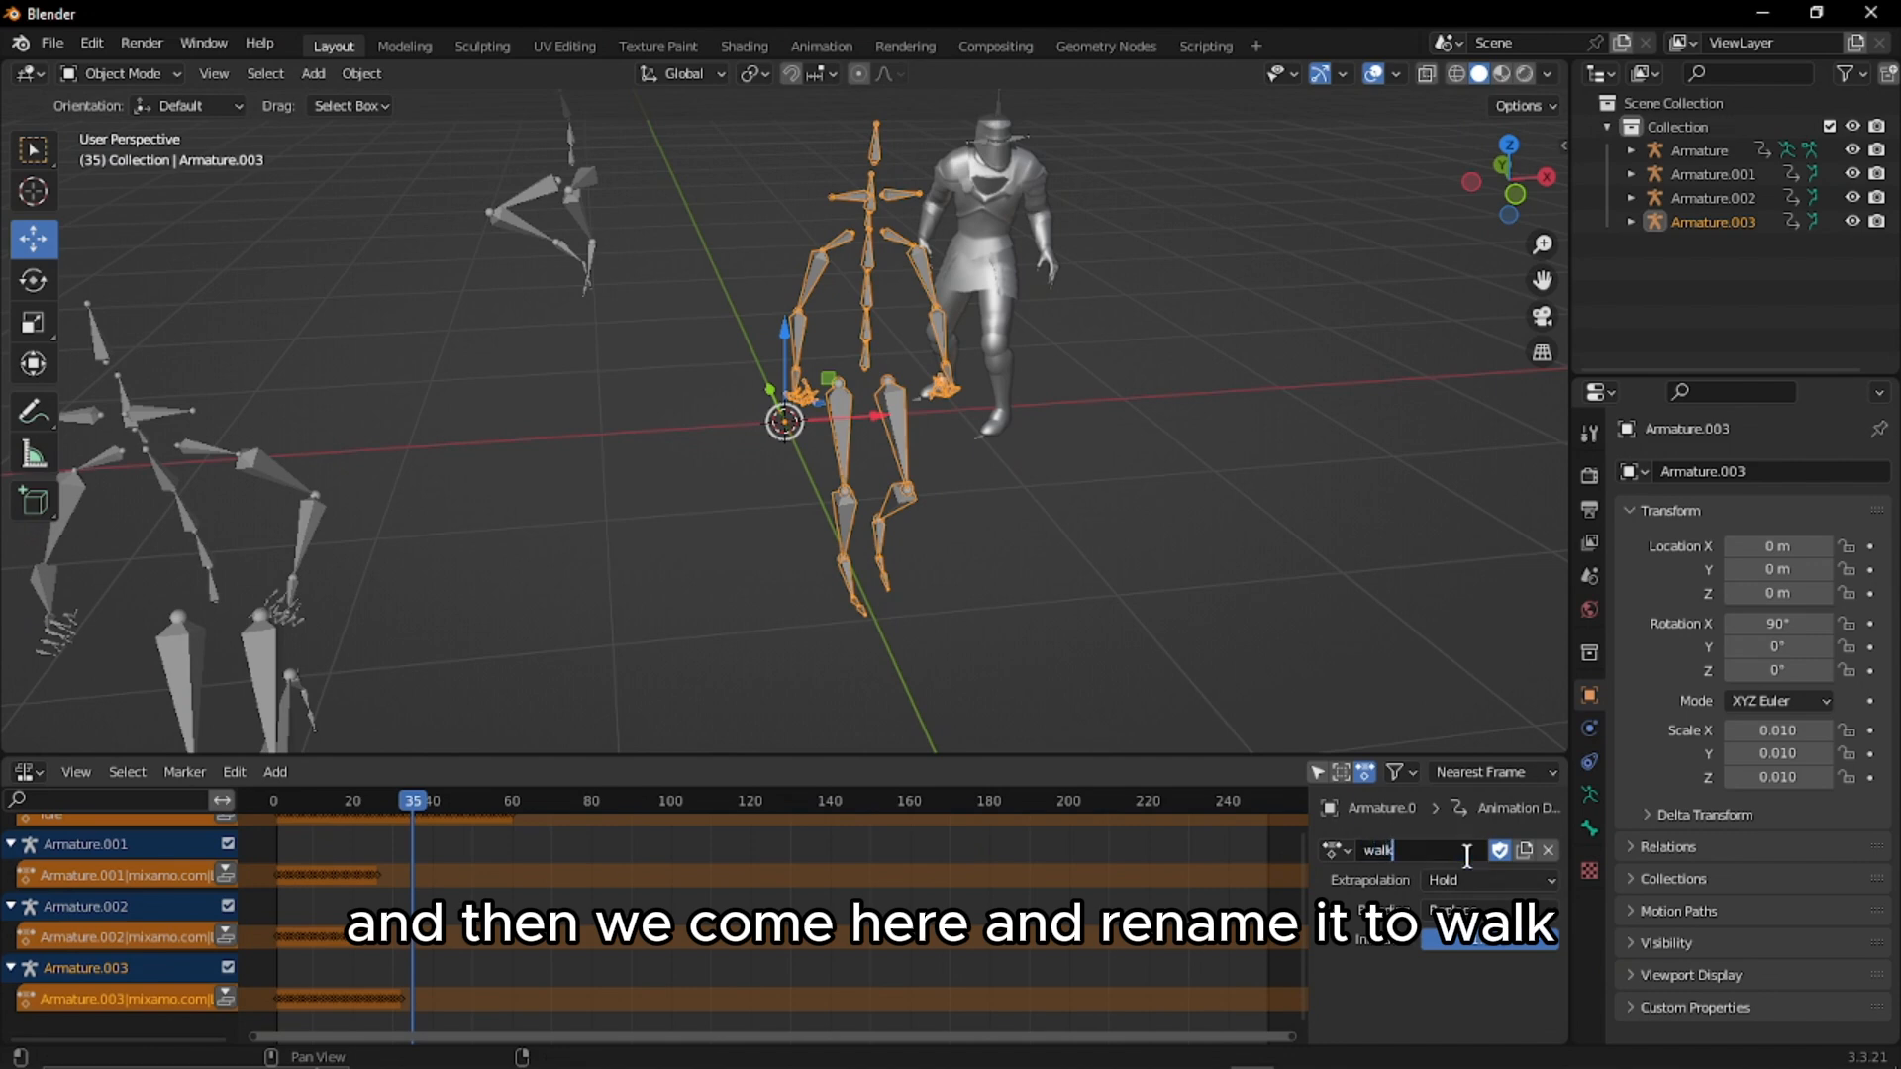
Rename the action of Armature.002 to run and the action of Armature.001 to jump
{"action": "left_click", "coordinate": [75, 905]}
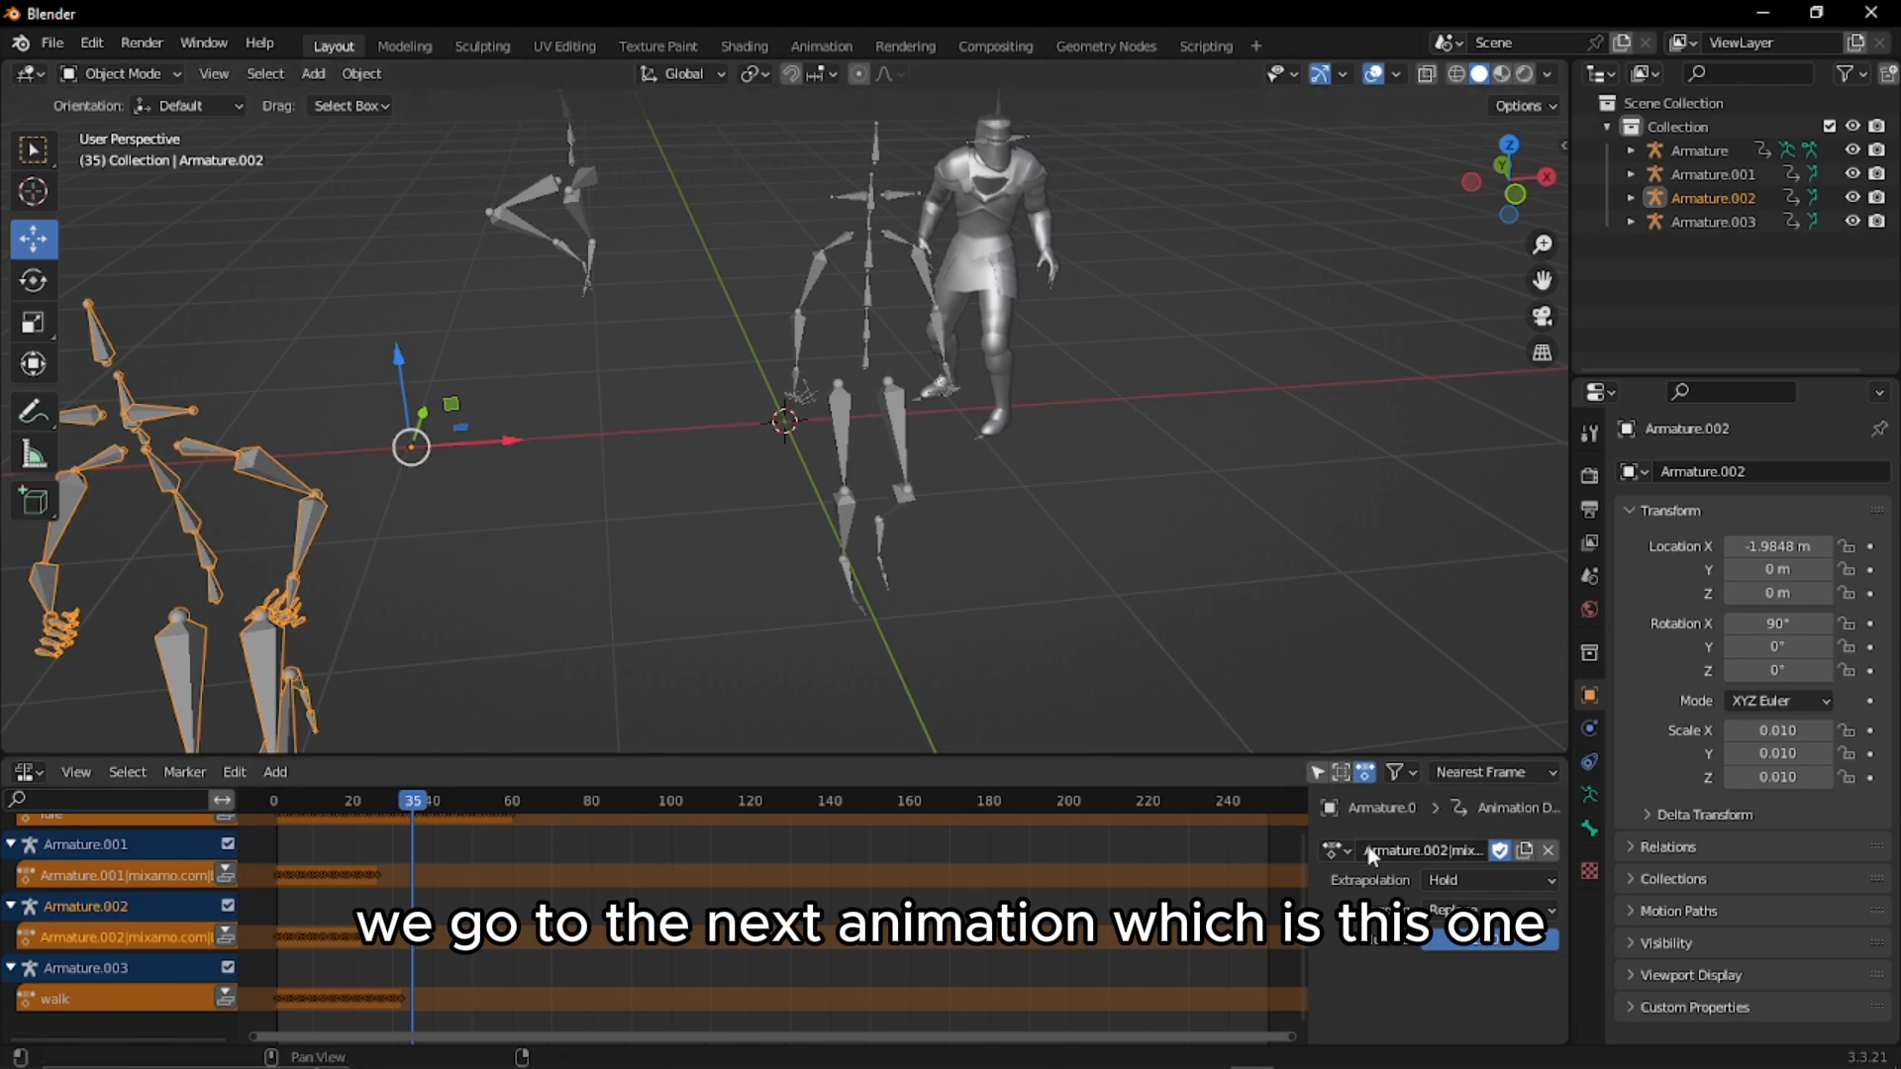
{"action": "left_click", "coordinate": [1411, 851]}
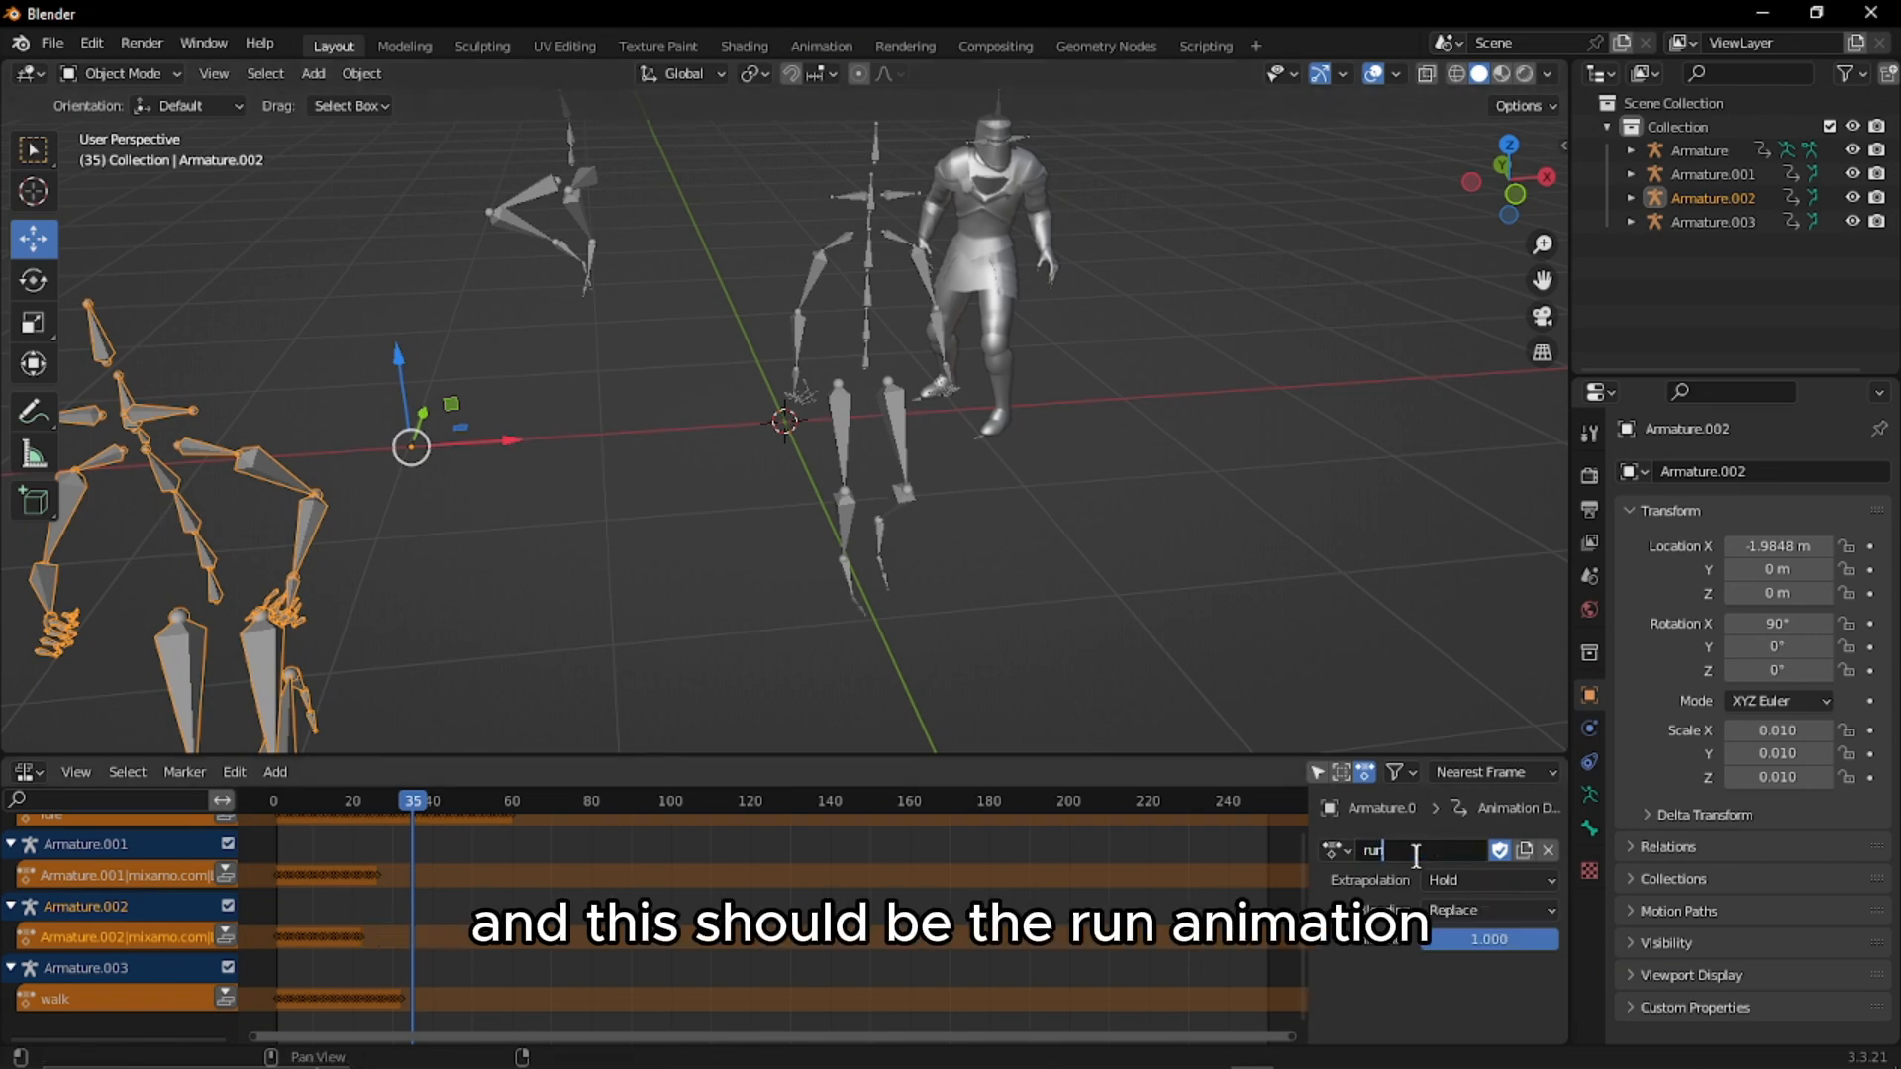
{"action": "type", "text": "run"}
{"action": "key", "text": "Return"}
{"action": "left_click", "coordinate": [83, 841]}
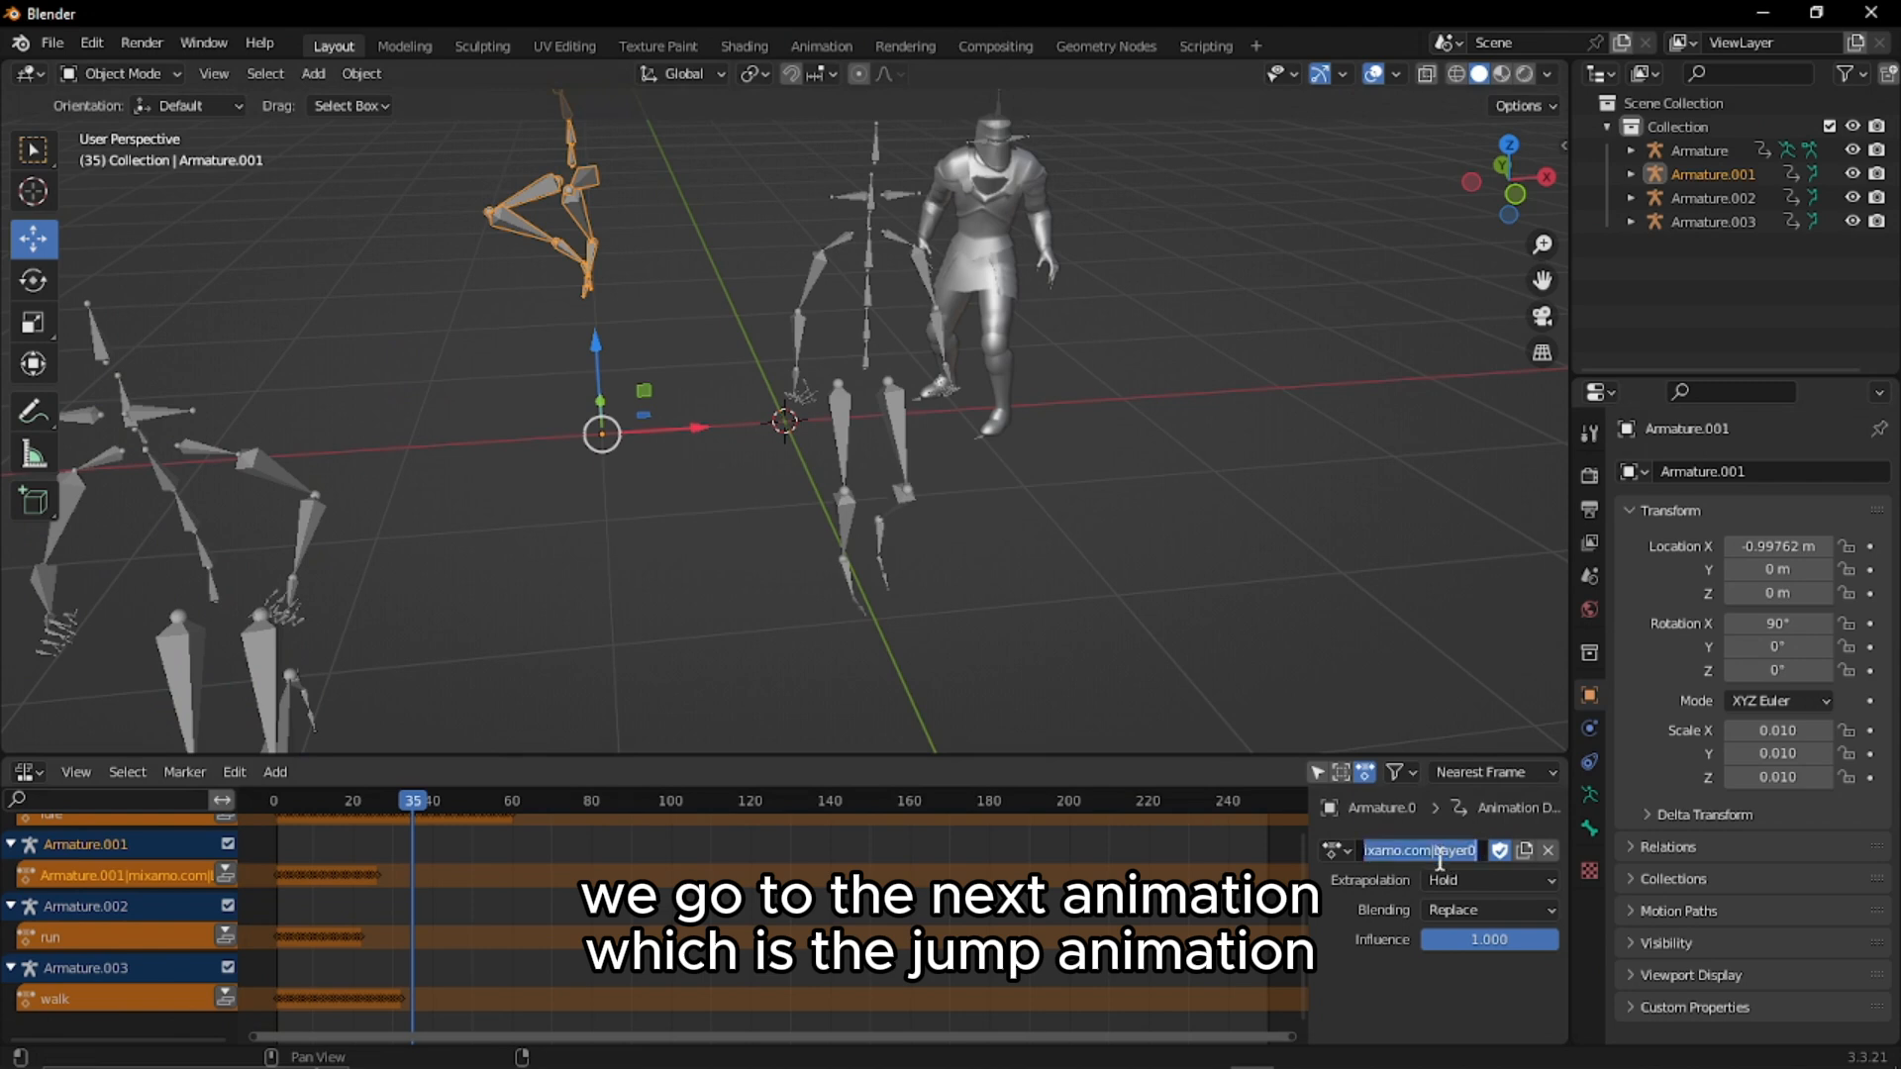
{"action": "key", "text": "BackSpace"}
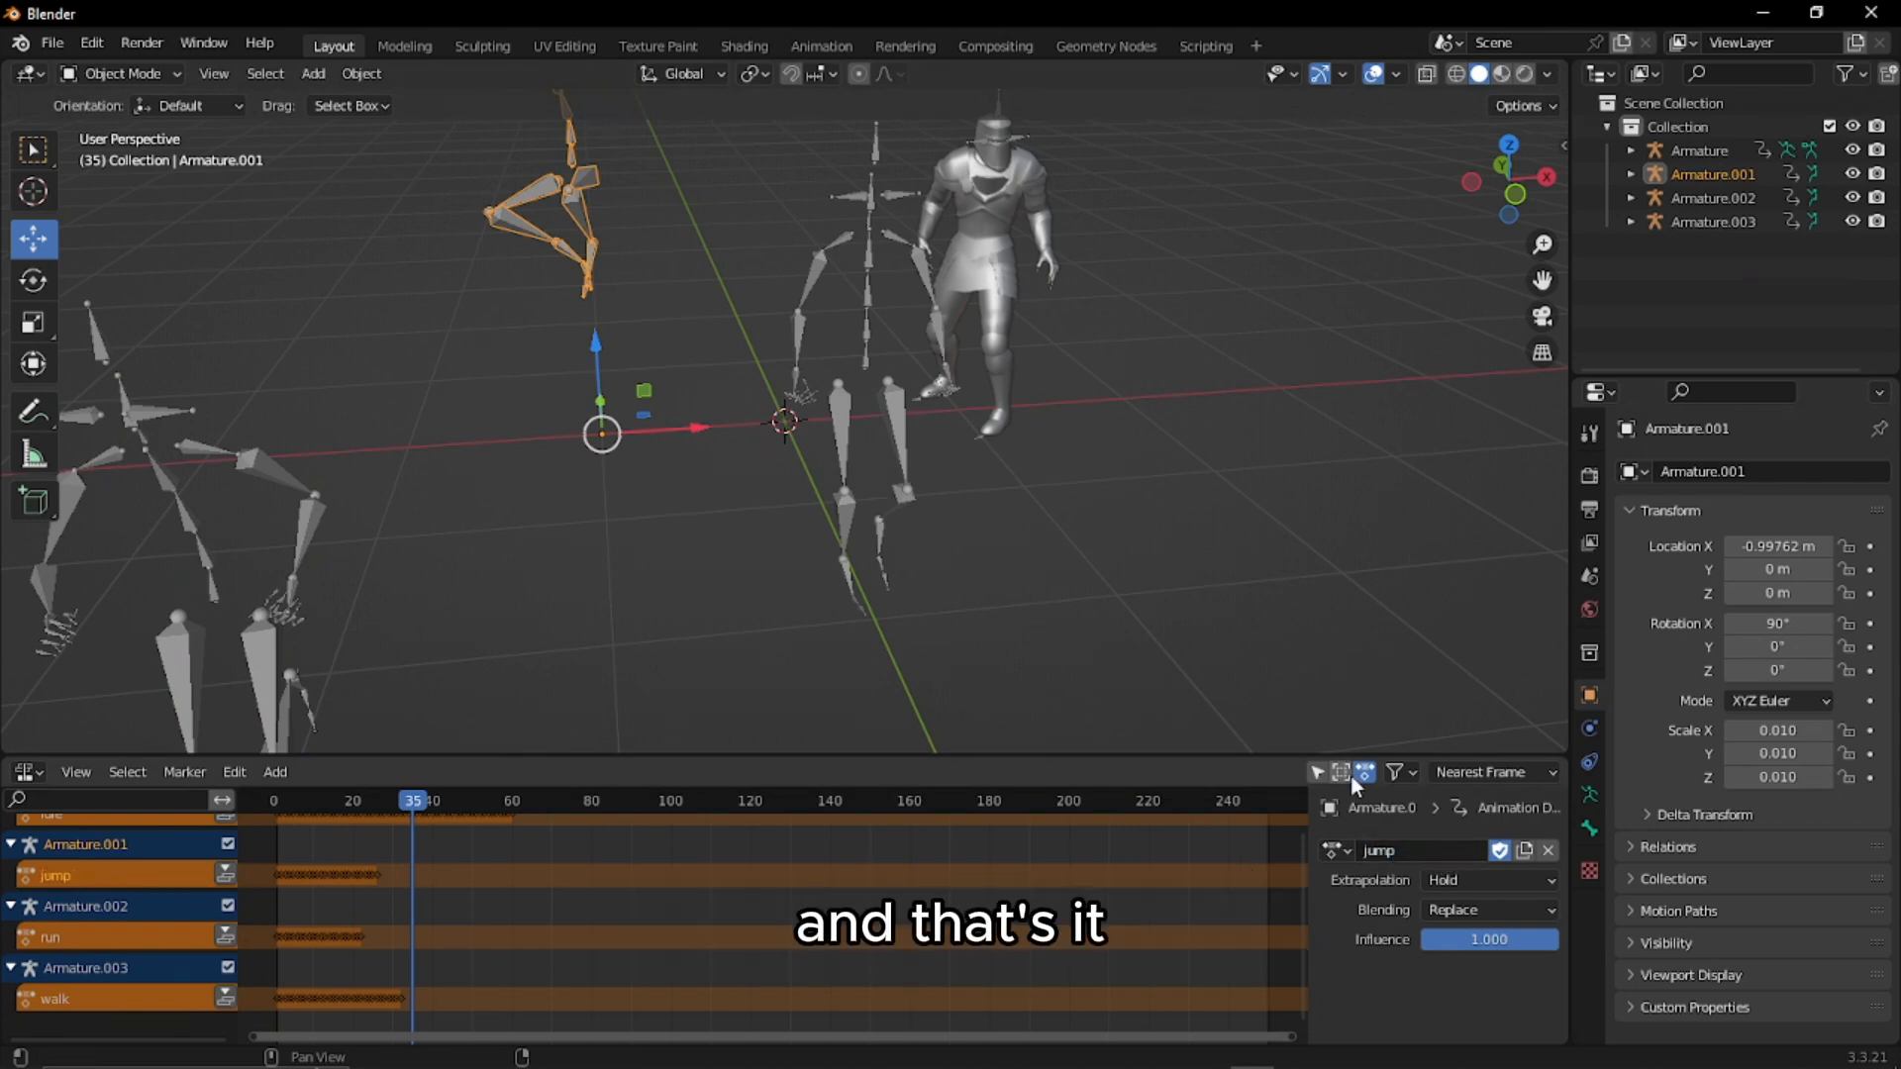
Push down the walk, run and jump actions onto their own NLA tracks
{"action": "left_click", "coordinate": [226, 998]}
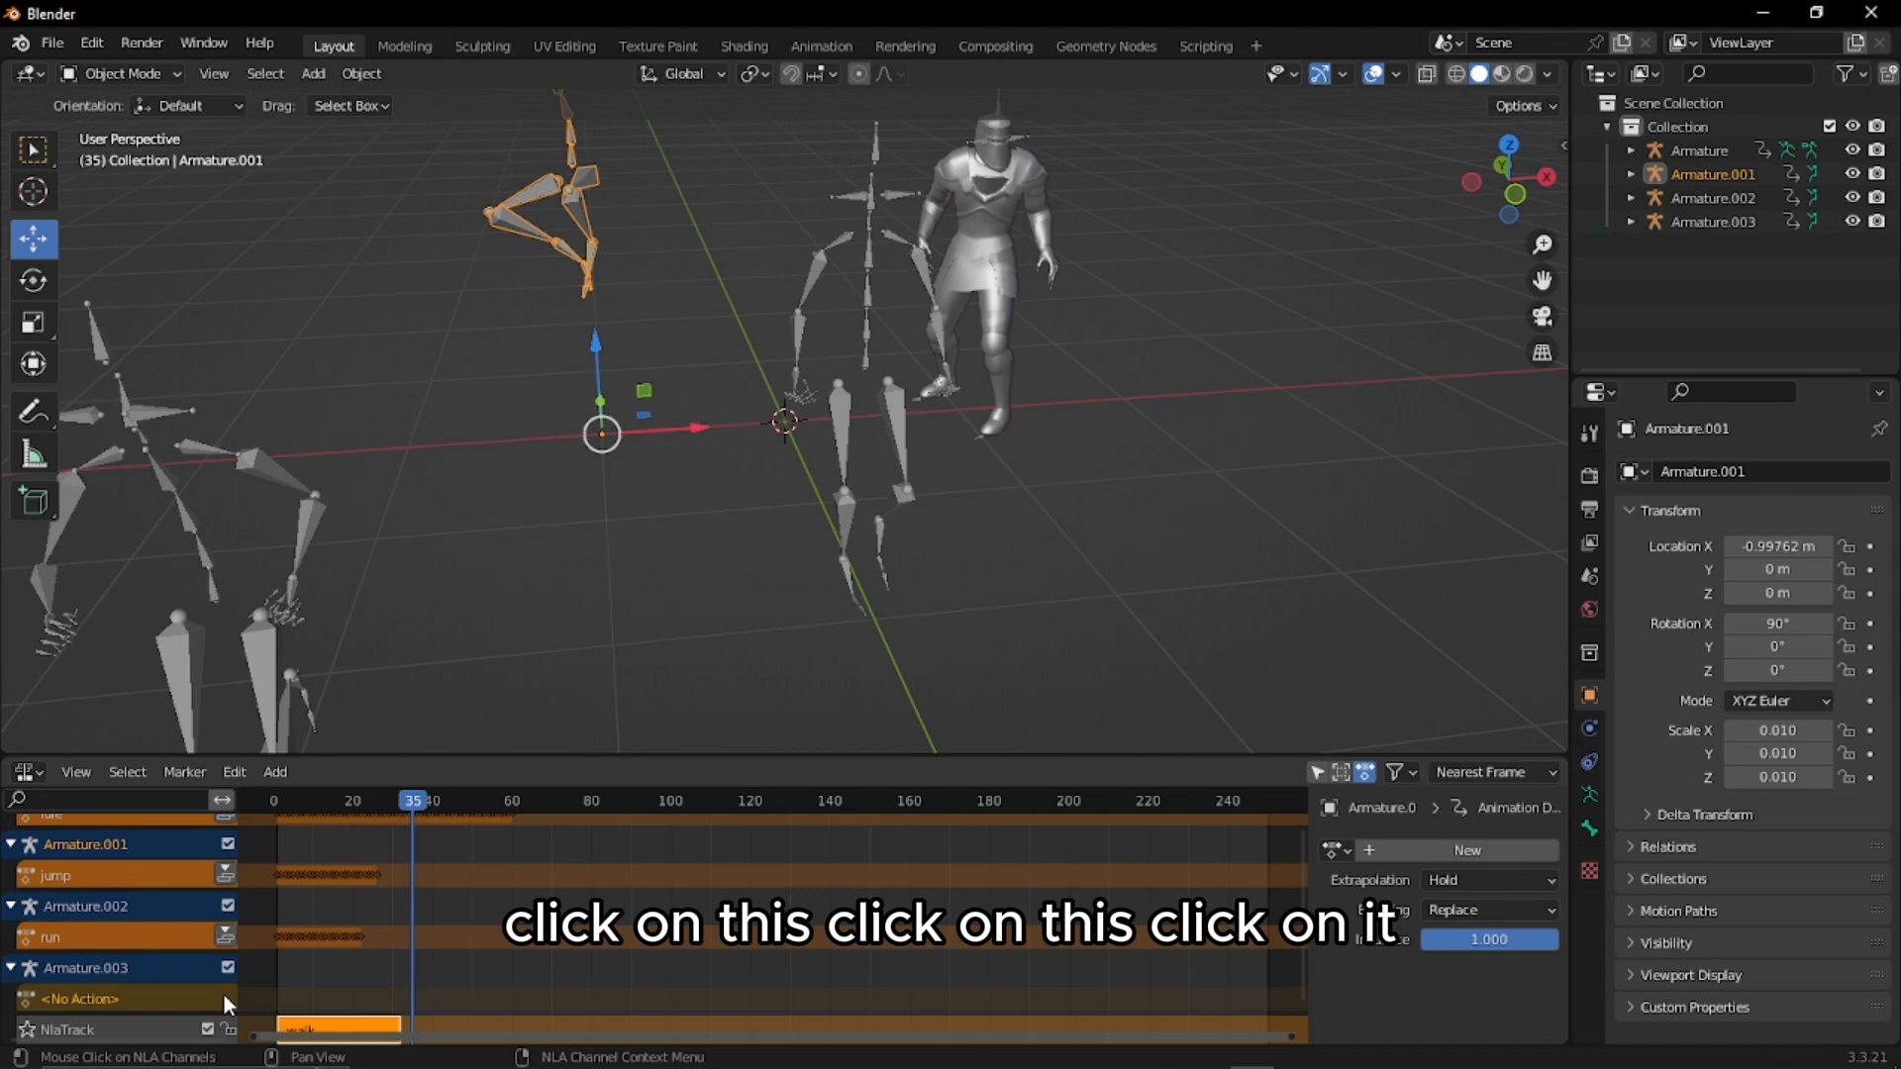
{"action": "left_click", "coordinate": [226, 936]}
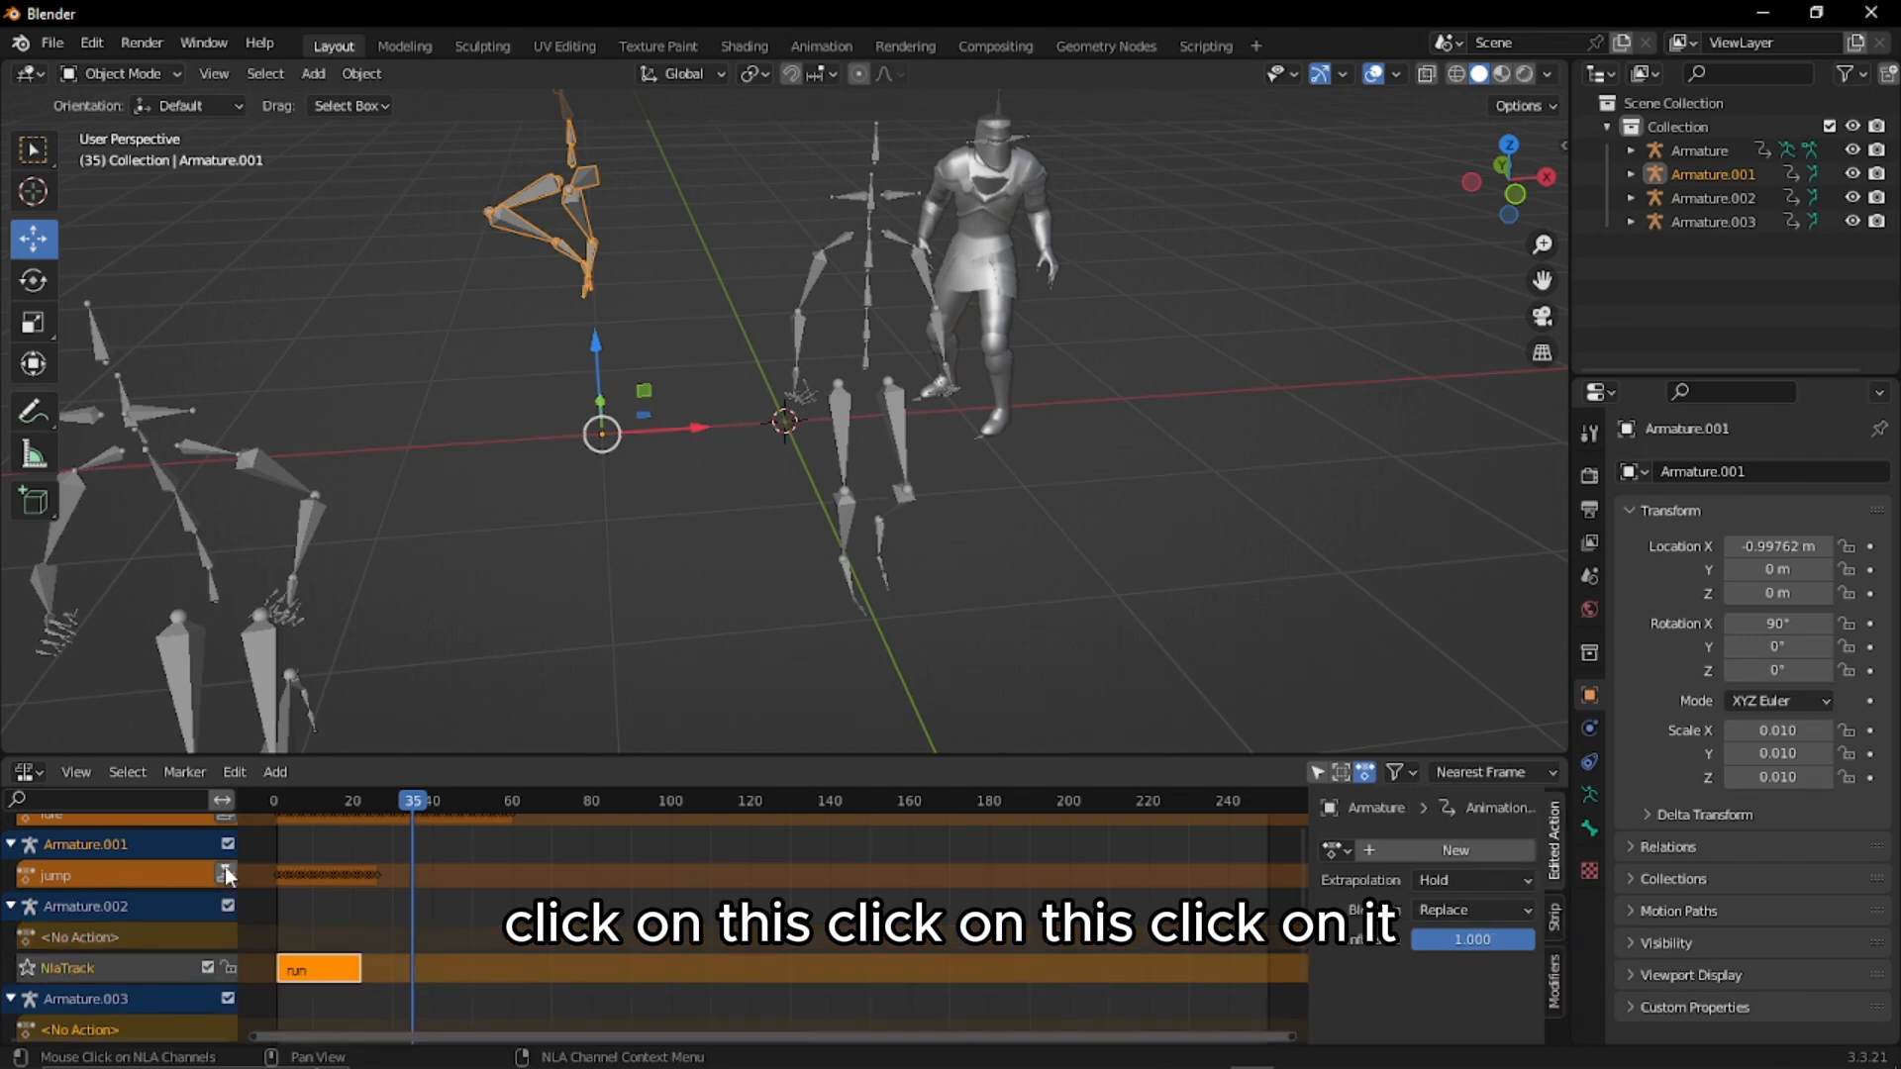
{"action": "left_click", "coordinate": [226, 875]}
Delete the extra skeletons Armature.001, Armature.002 and Armature.003, and select the remaining knight Armature
{"action": "scroll", "coordinate": [154, 934], "scroll_direction": "up", "scroll_amount": 2}
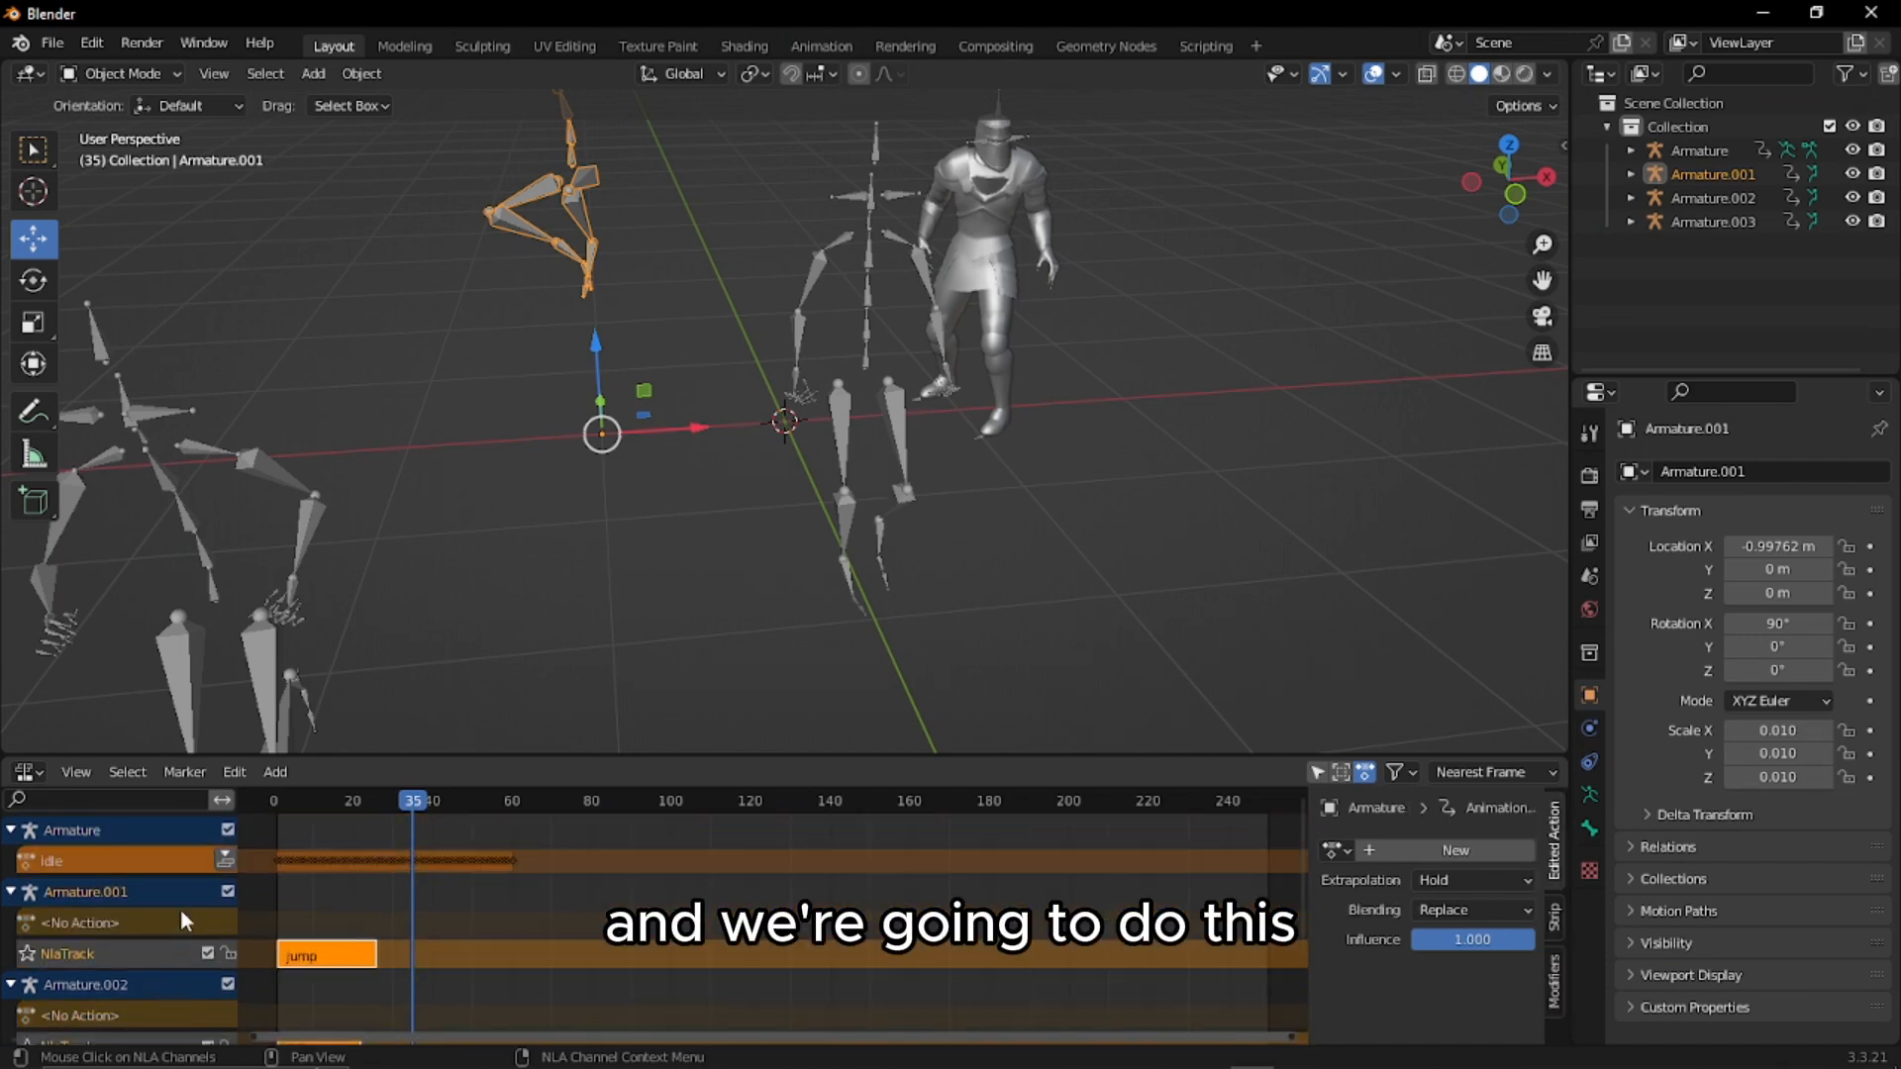
{"action": "left_click", "coordinate": [126, 830]}
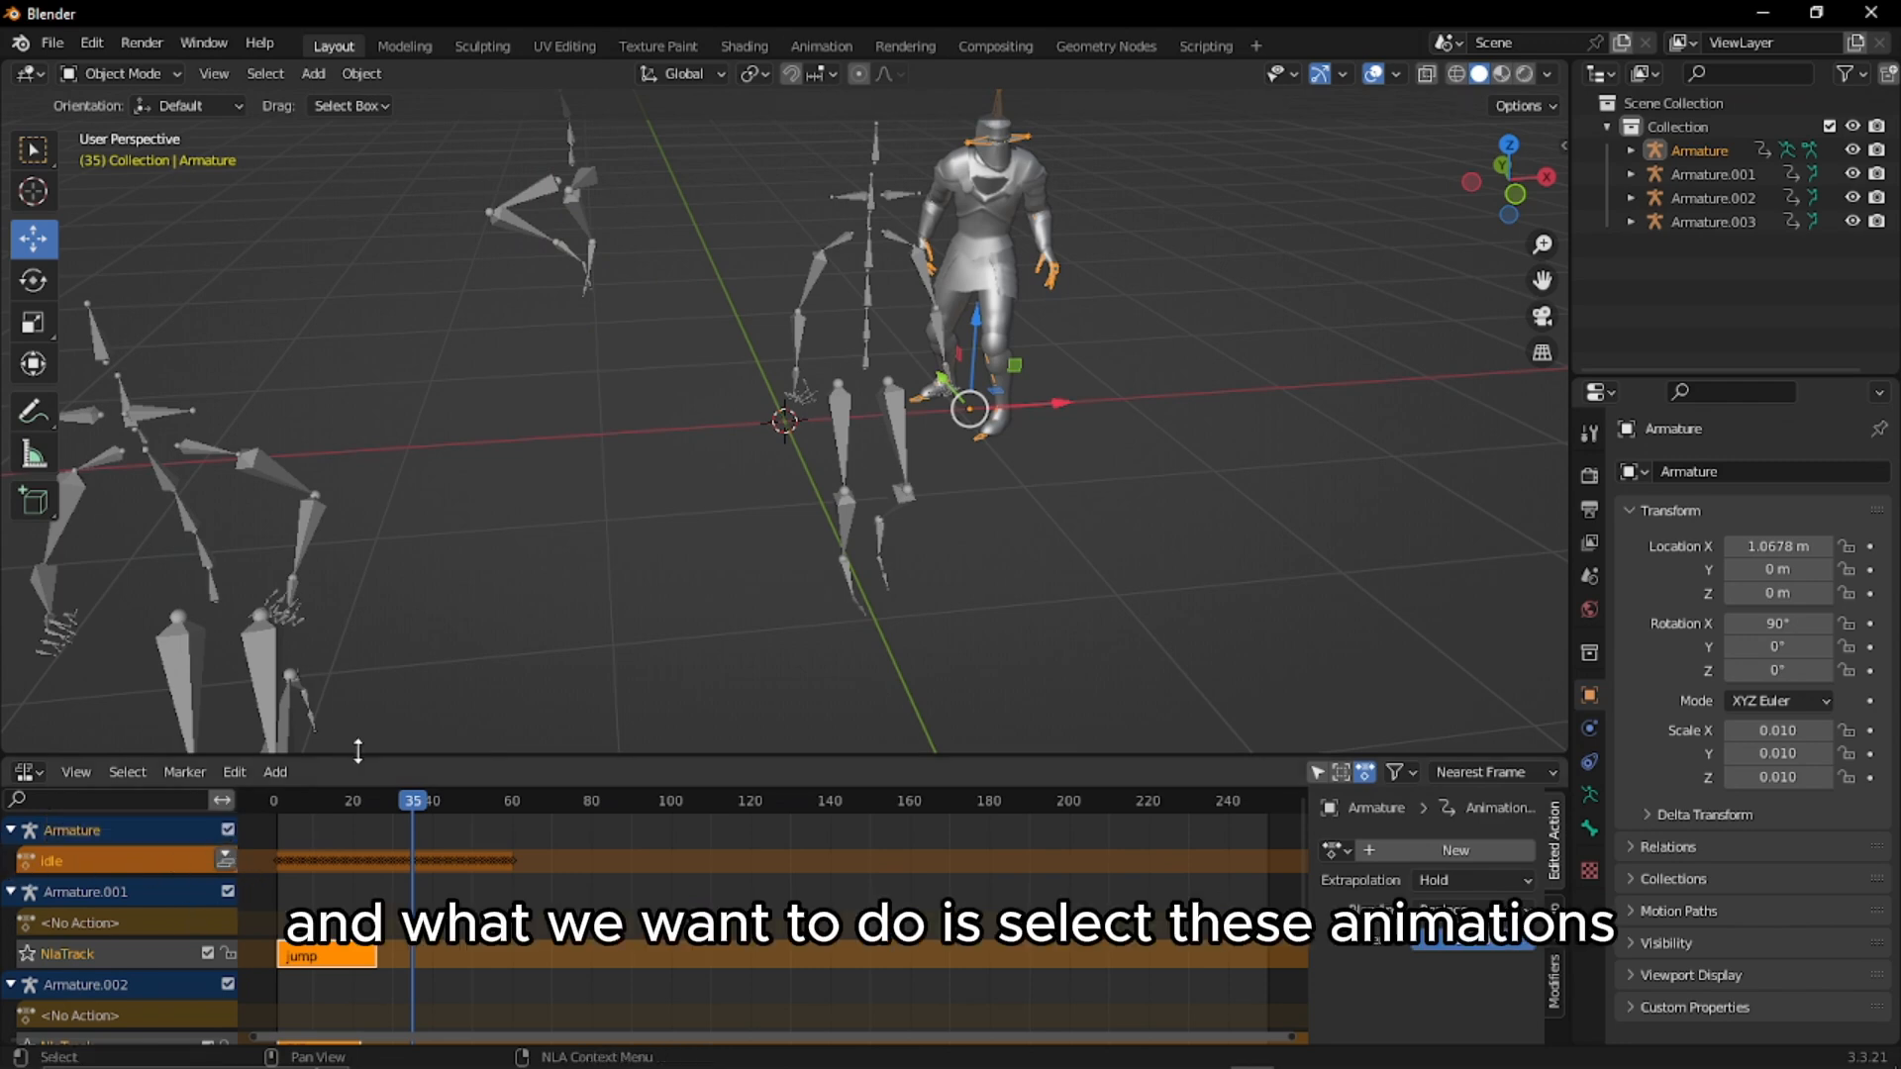
{"action": "scroll", "coordinate": [569, 435], "scroll_direction": "down", "scroll_amount": 4}
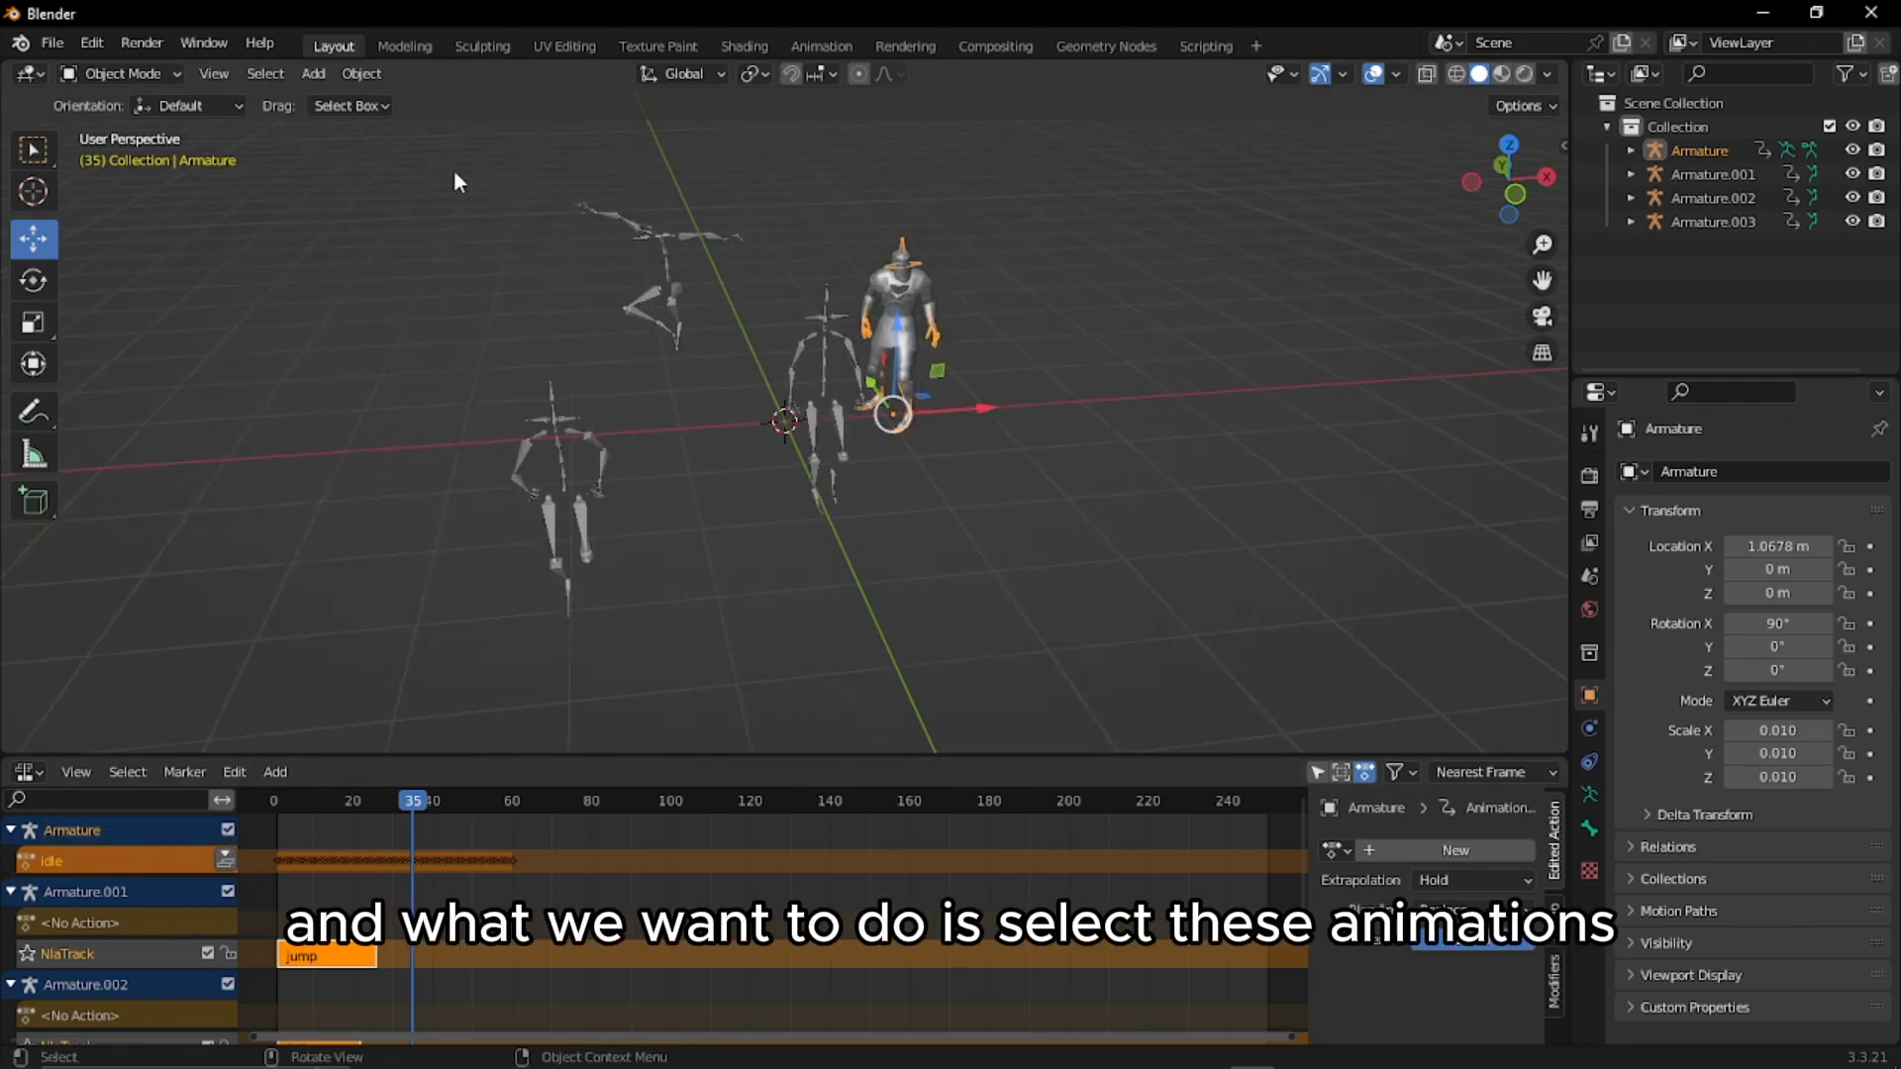
{"action": "left_click_drag", "start_coordinate": [453, 170], "coordinate": [849, 620]}
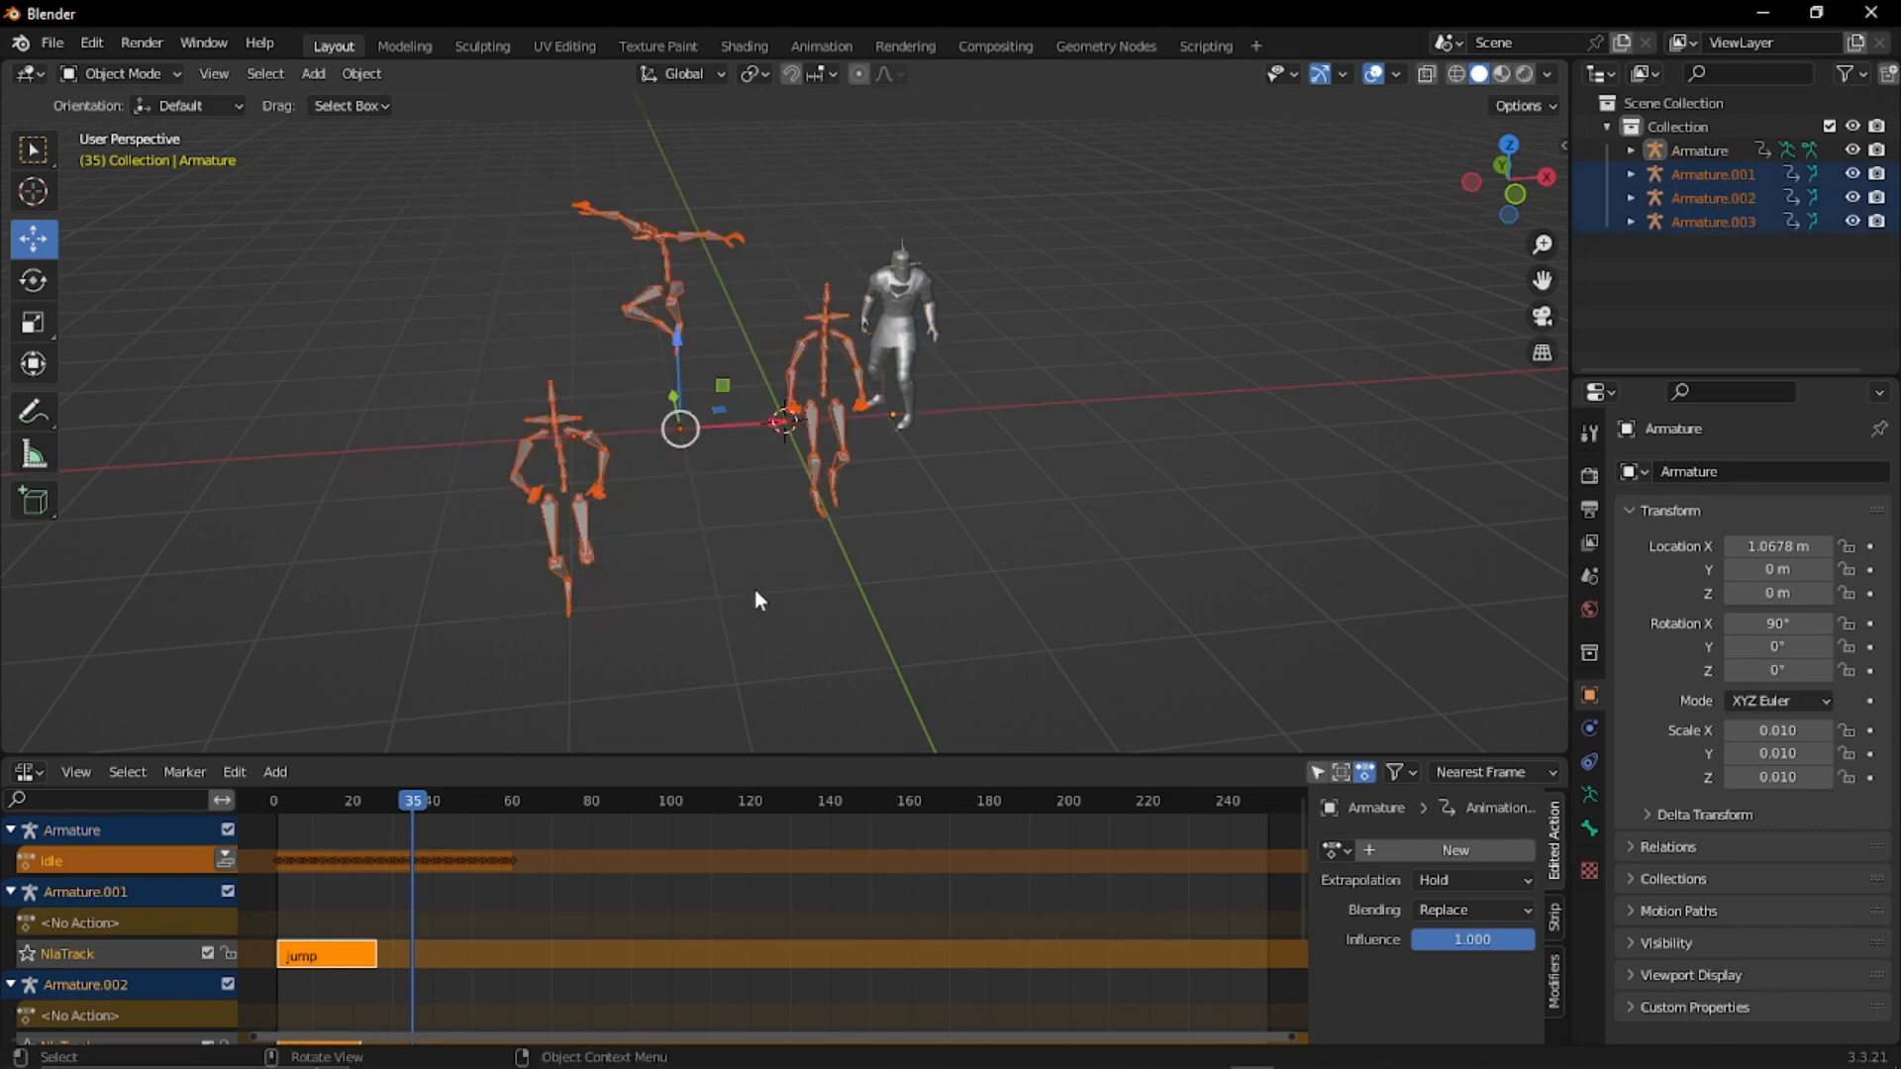
{"action": "key", "text": "Delete"}
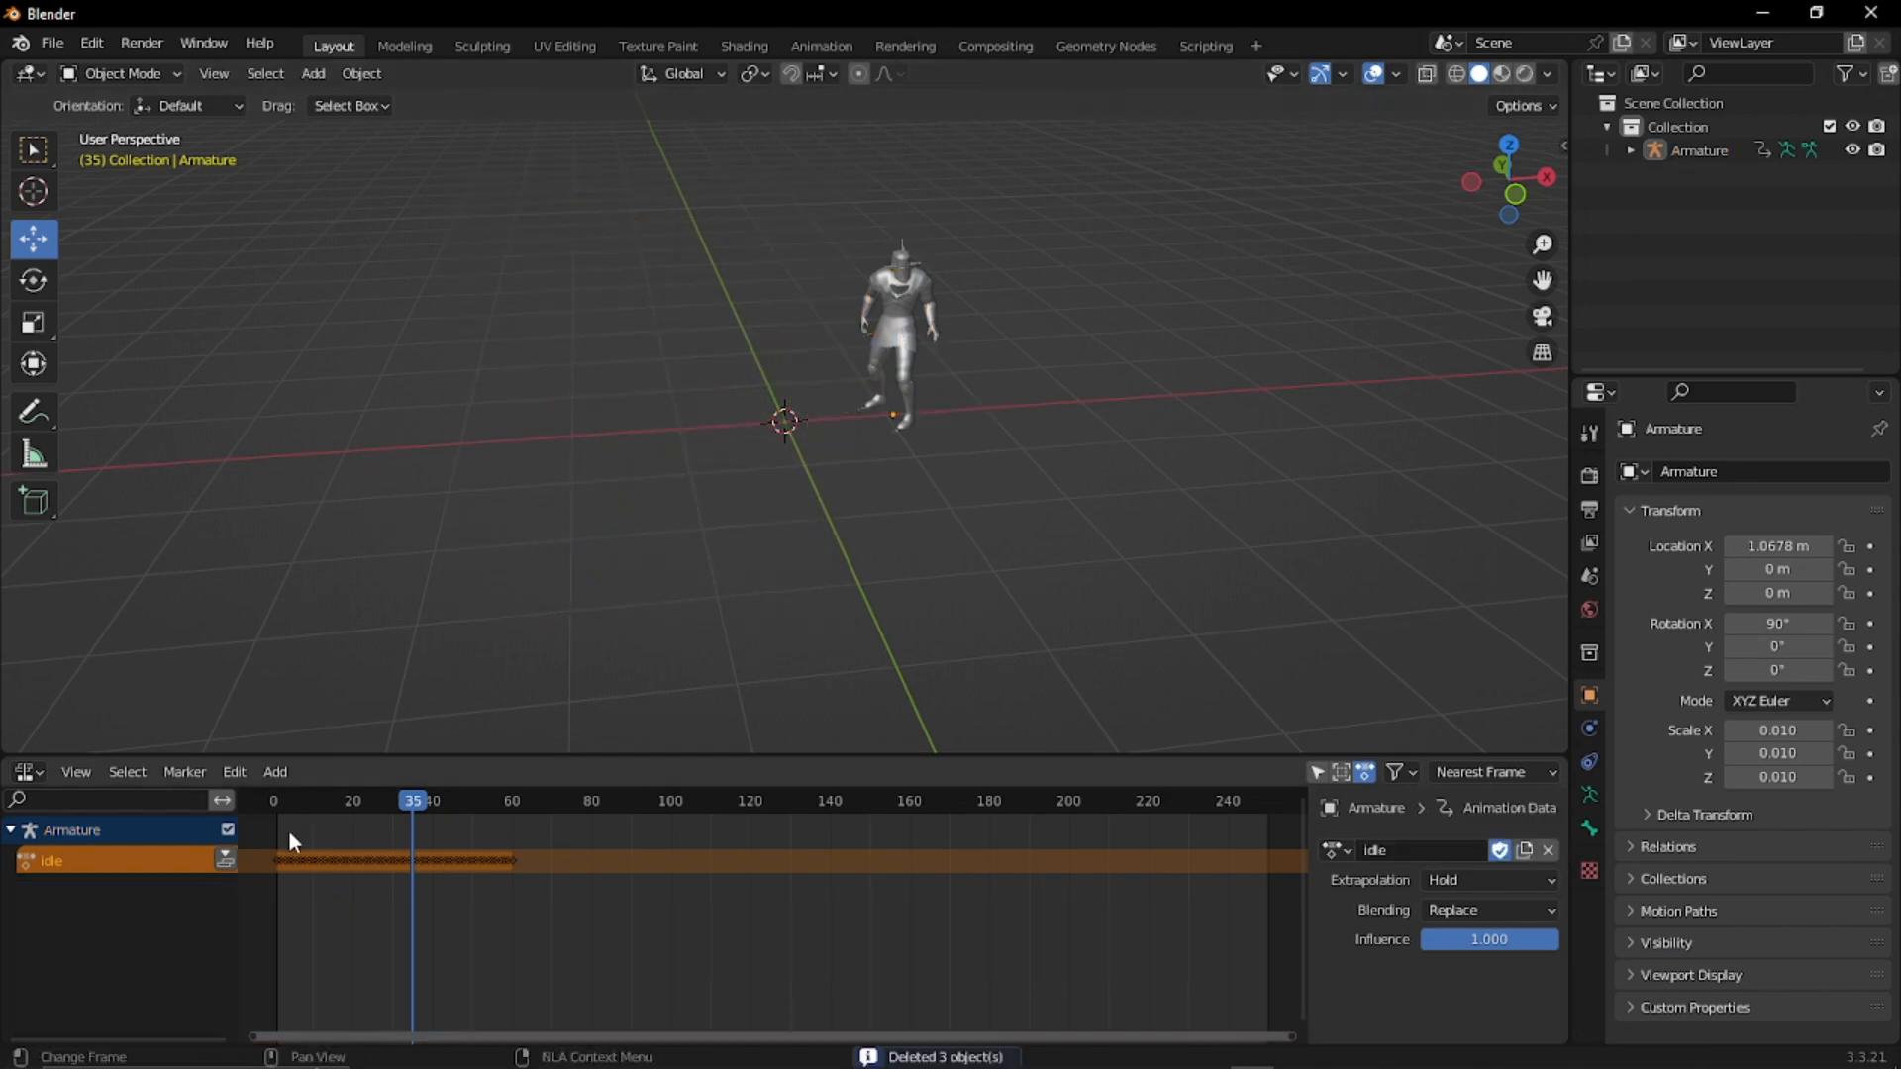
{"action": "left_click", "coordinate": [104, 830]}
{"action": "left_click", "coordinate": [274, 772]}
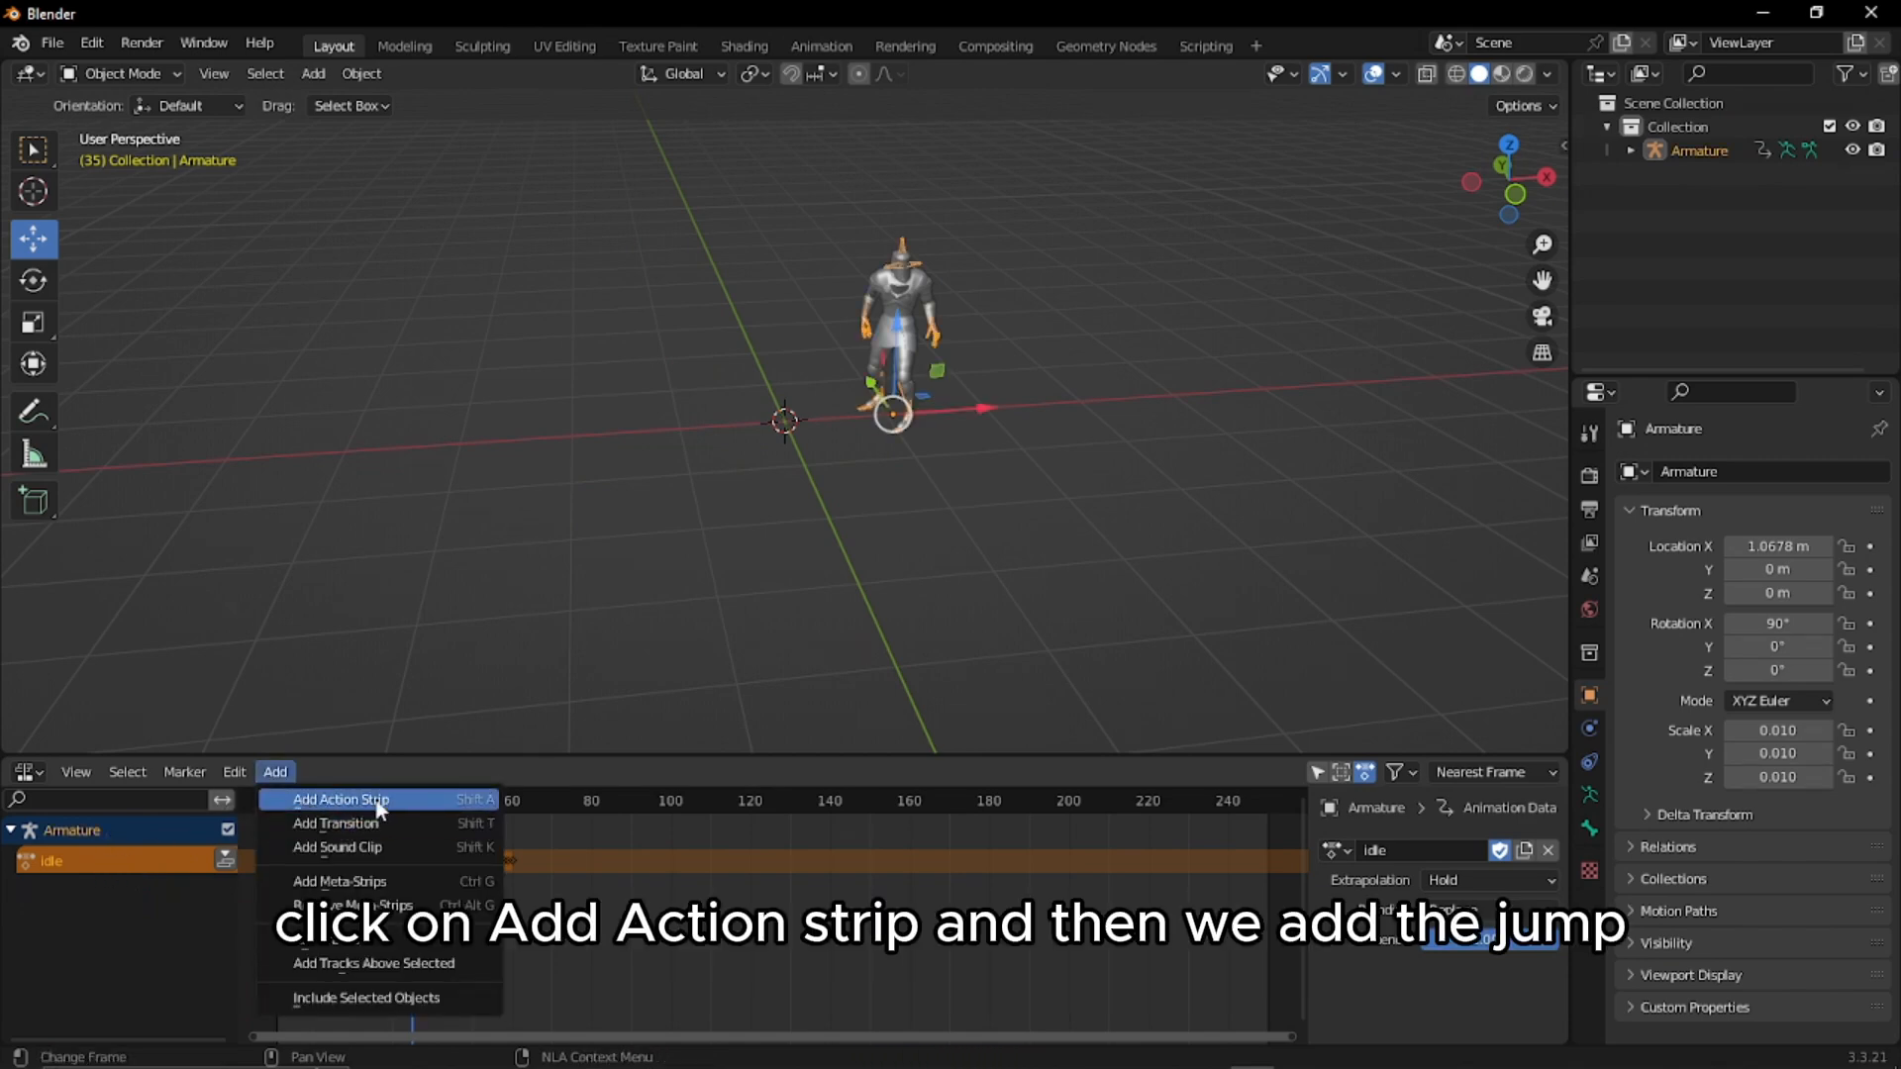
{"action": "left_click", "coordinate": [379, 807]}
{"action": "left_click", "coordinate": [440, 845]}
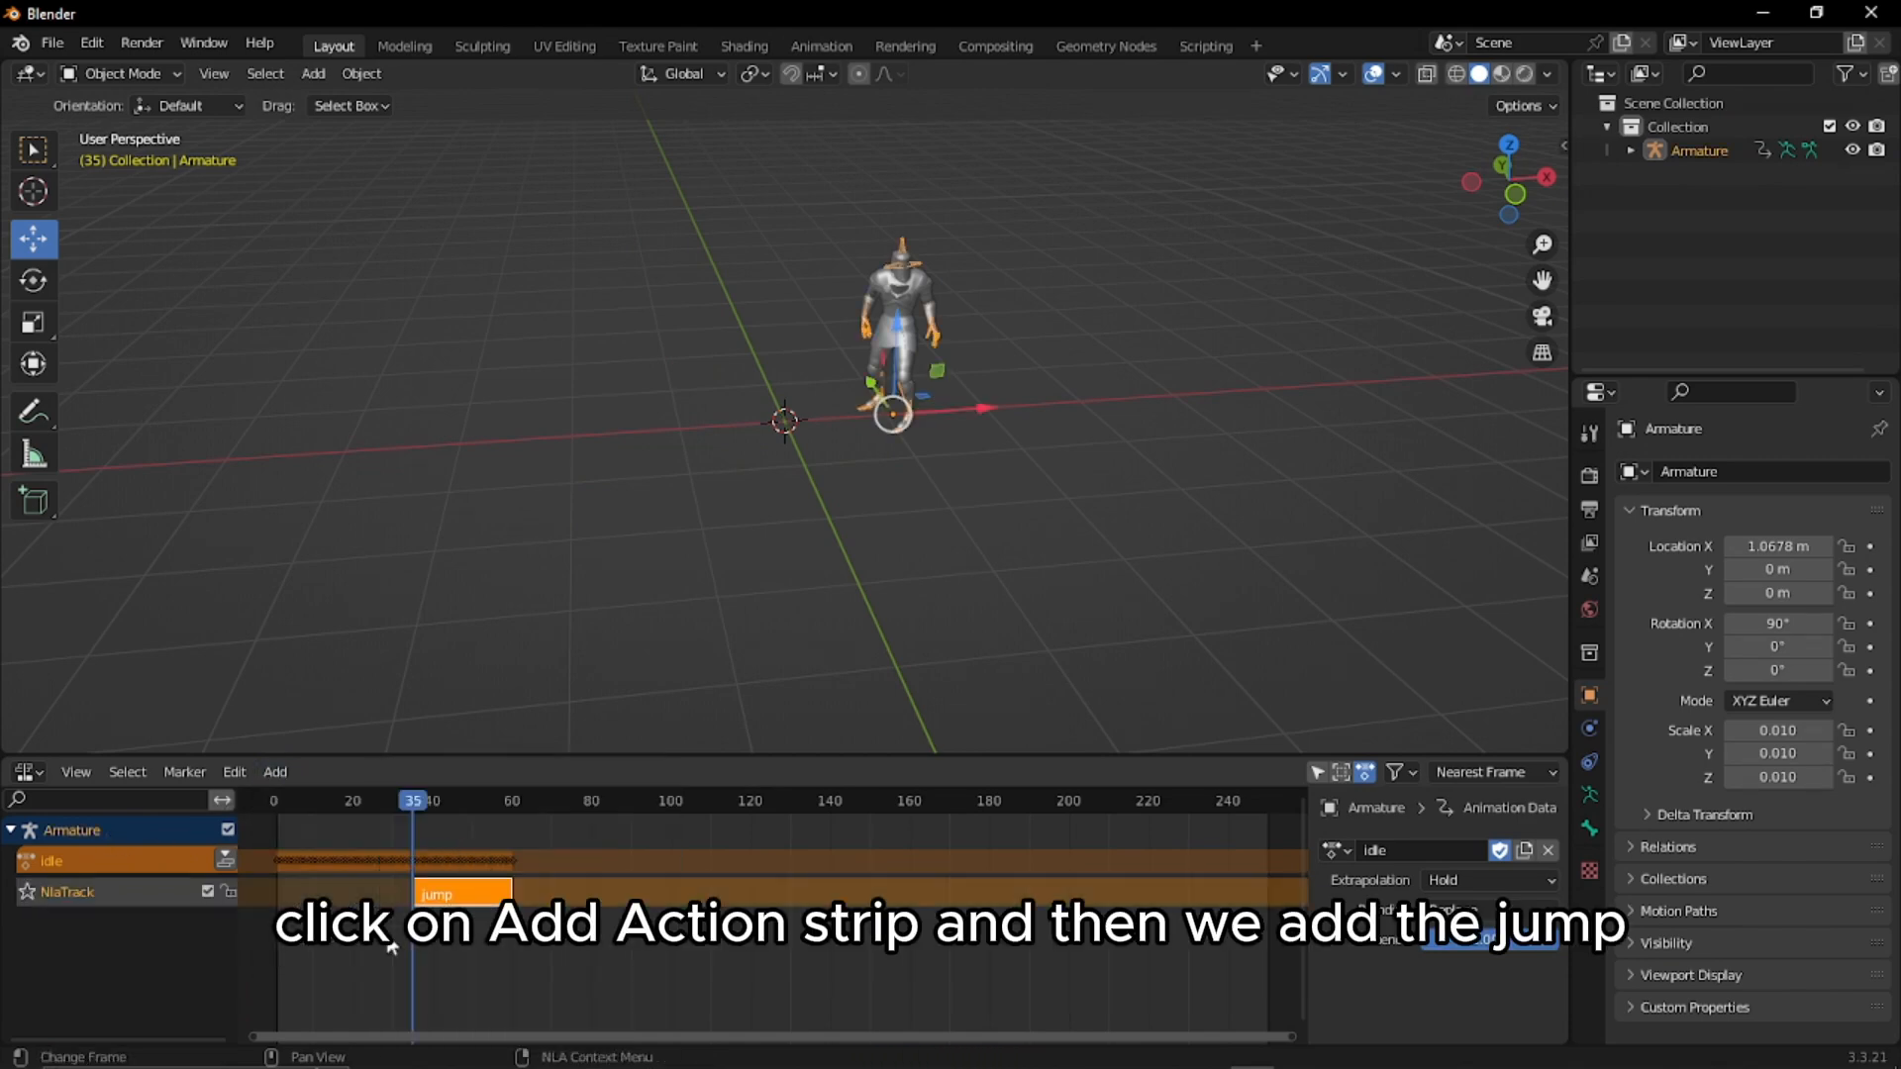
{"action": "key", "text": "ctrl+z"}
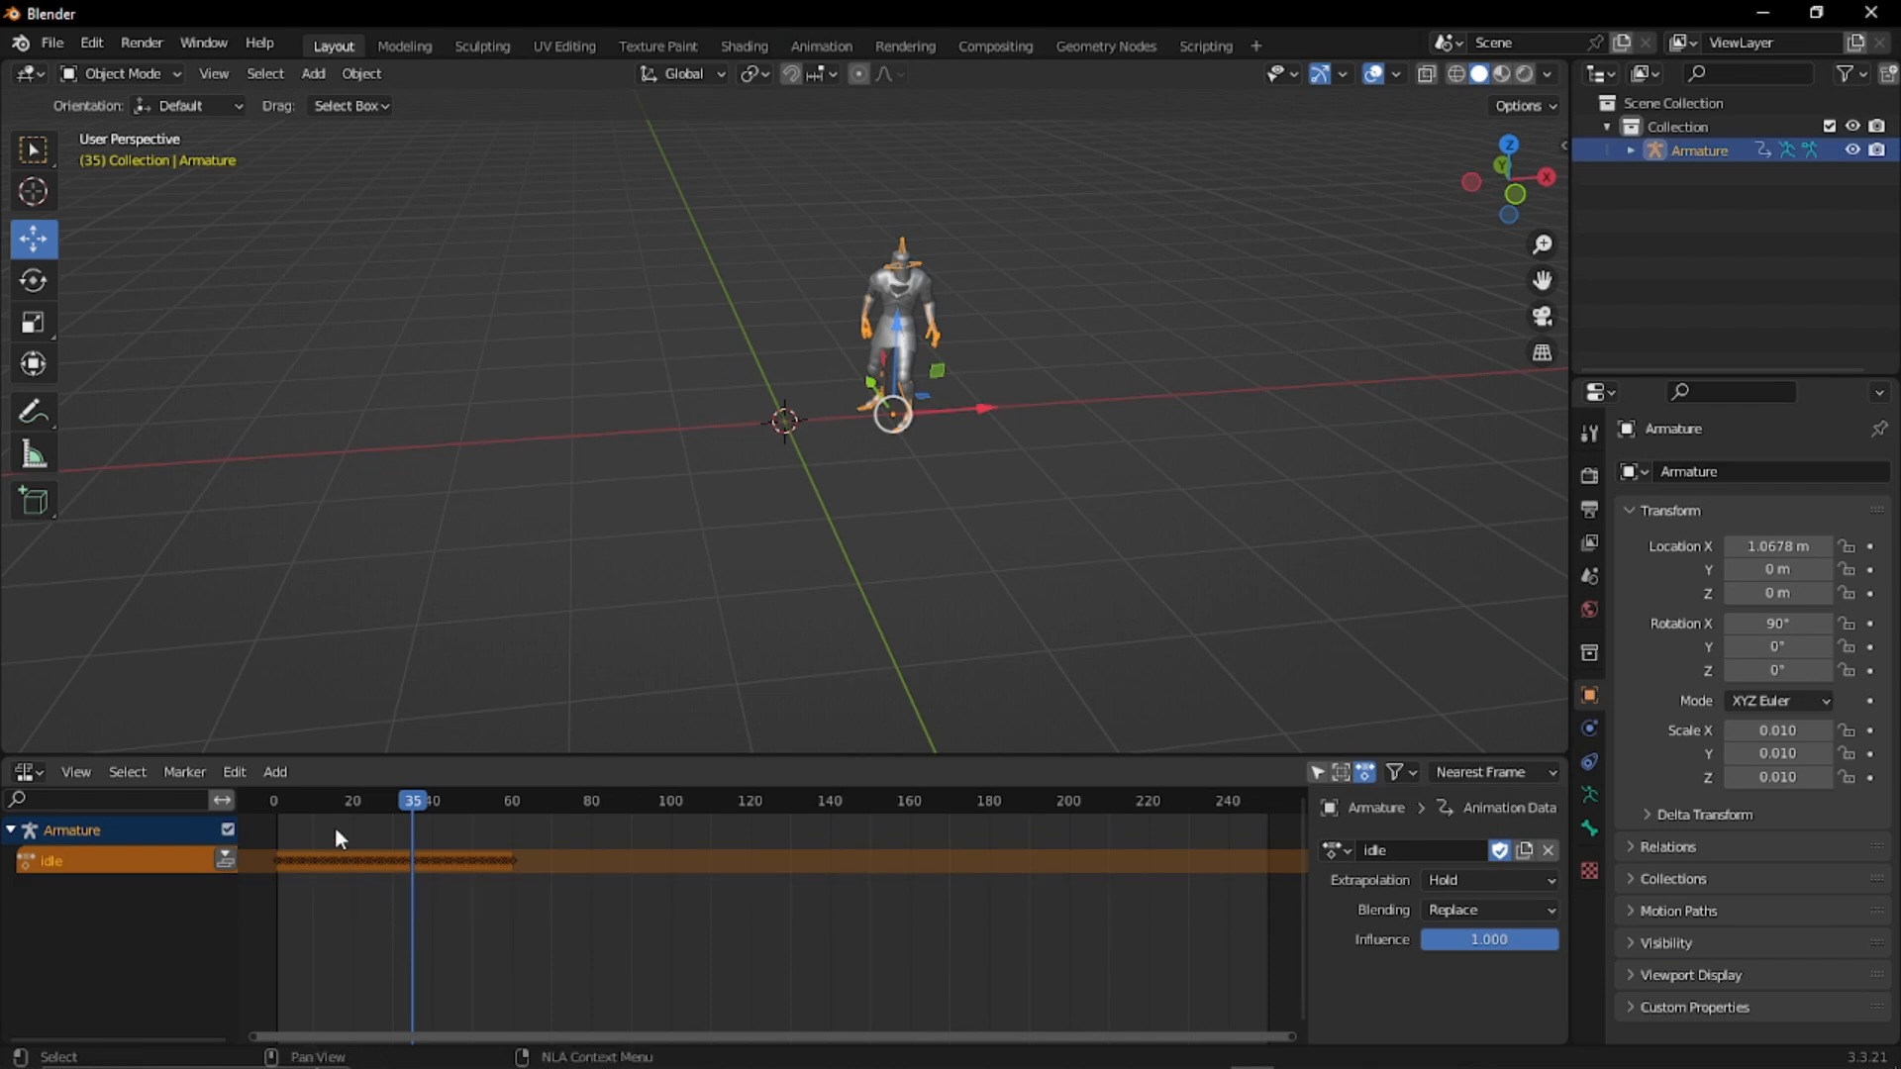
Set the current frame to 1 and add the jump action as a strip on the knight's Armature
{"action": "left_click", "coordinate": [281, 801]}
{"action": "key", "text": "shift+Left"}
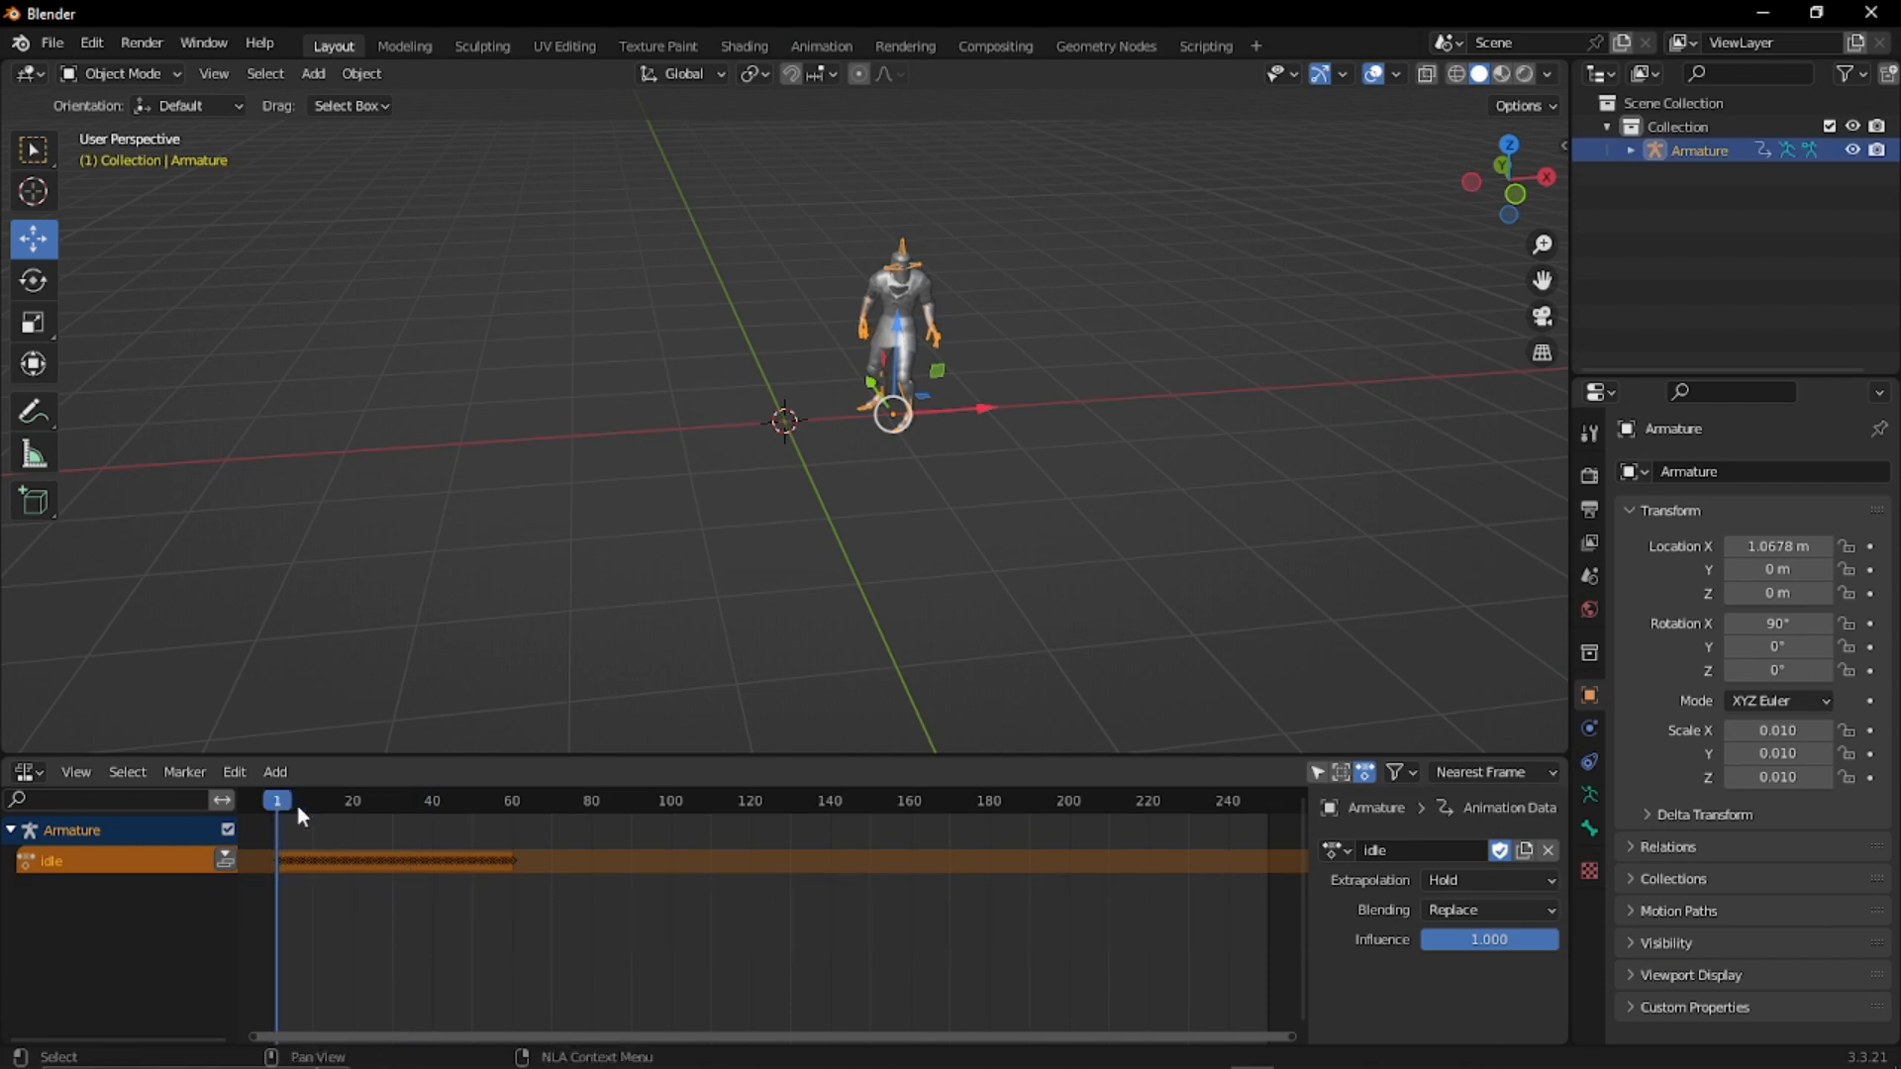
{"action": "left_click", "coordinate": [280, 771]}
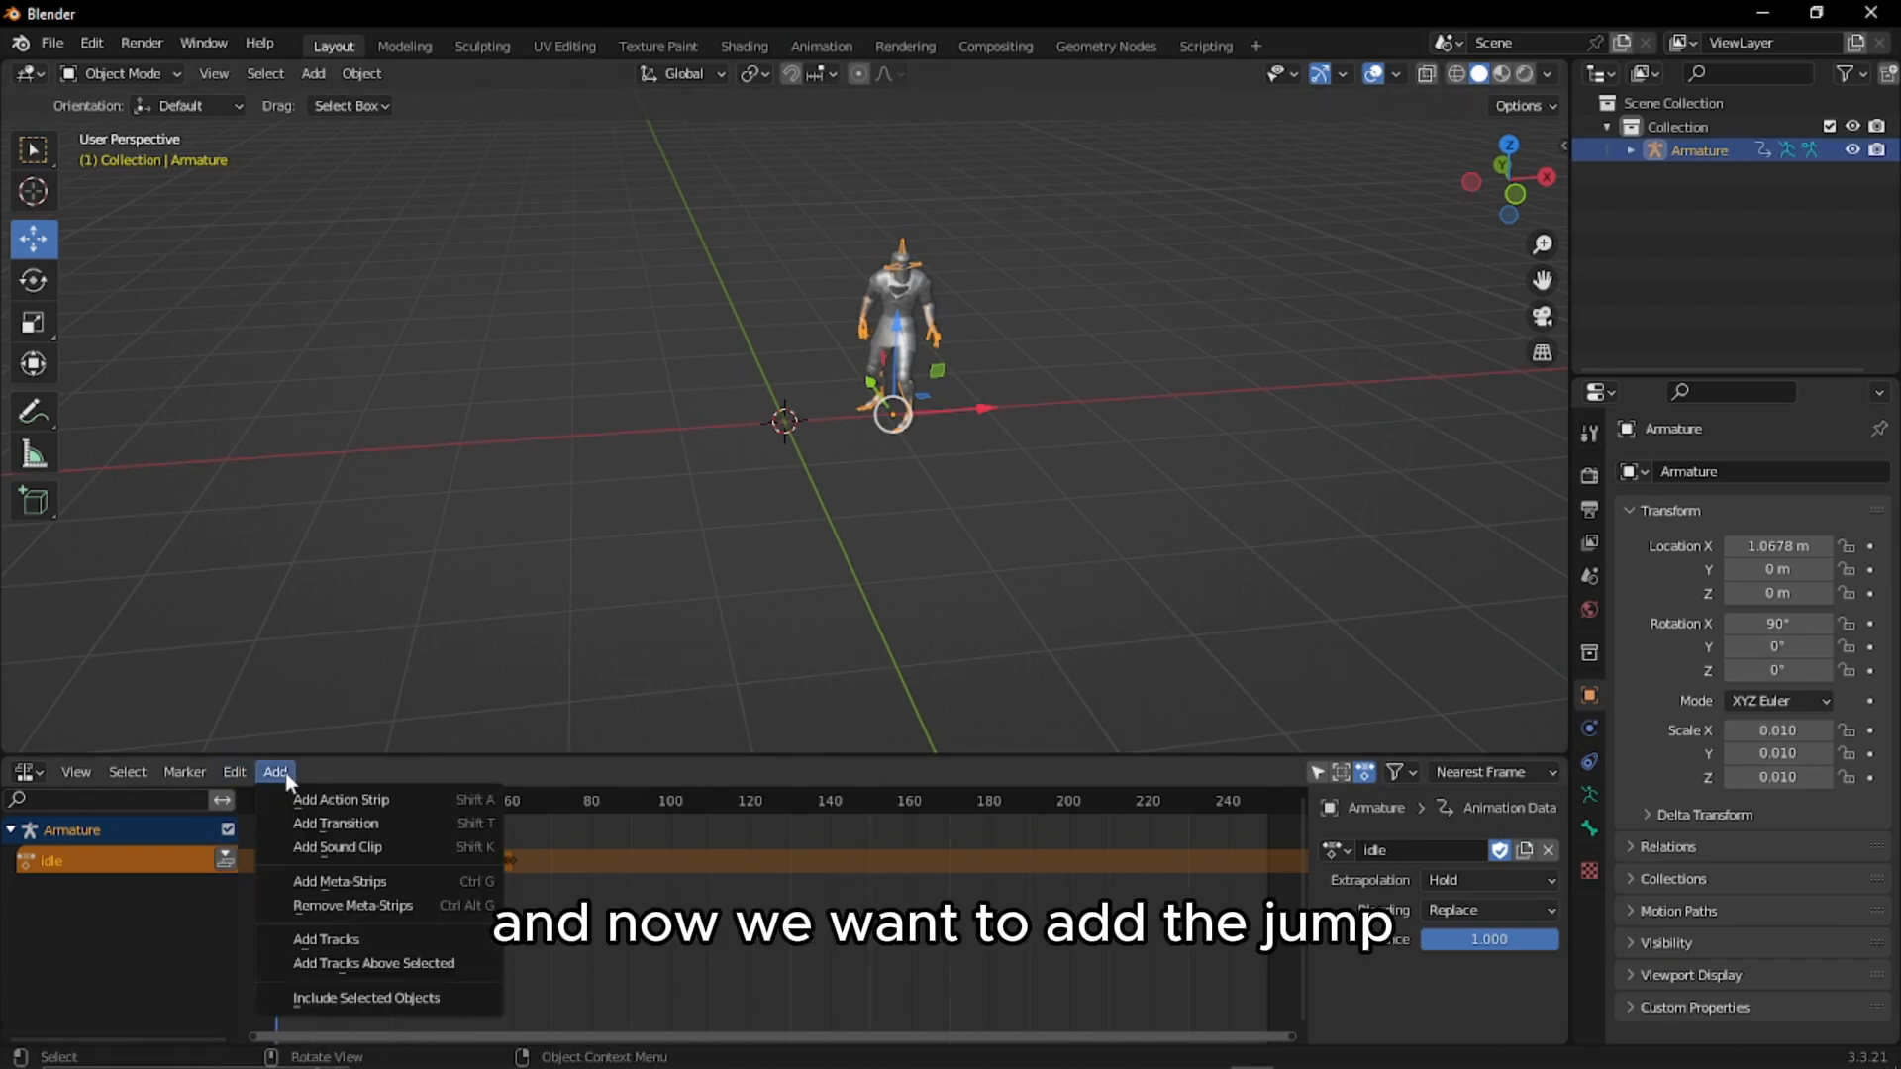
{"action": "left_click", "coordinate": [366, 799]}
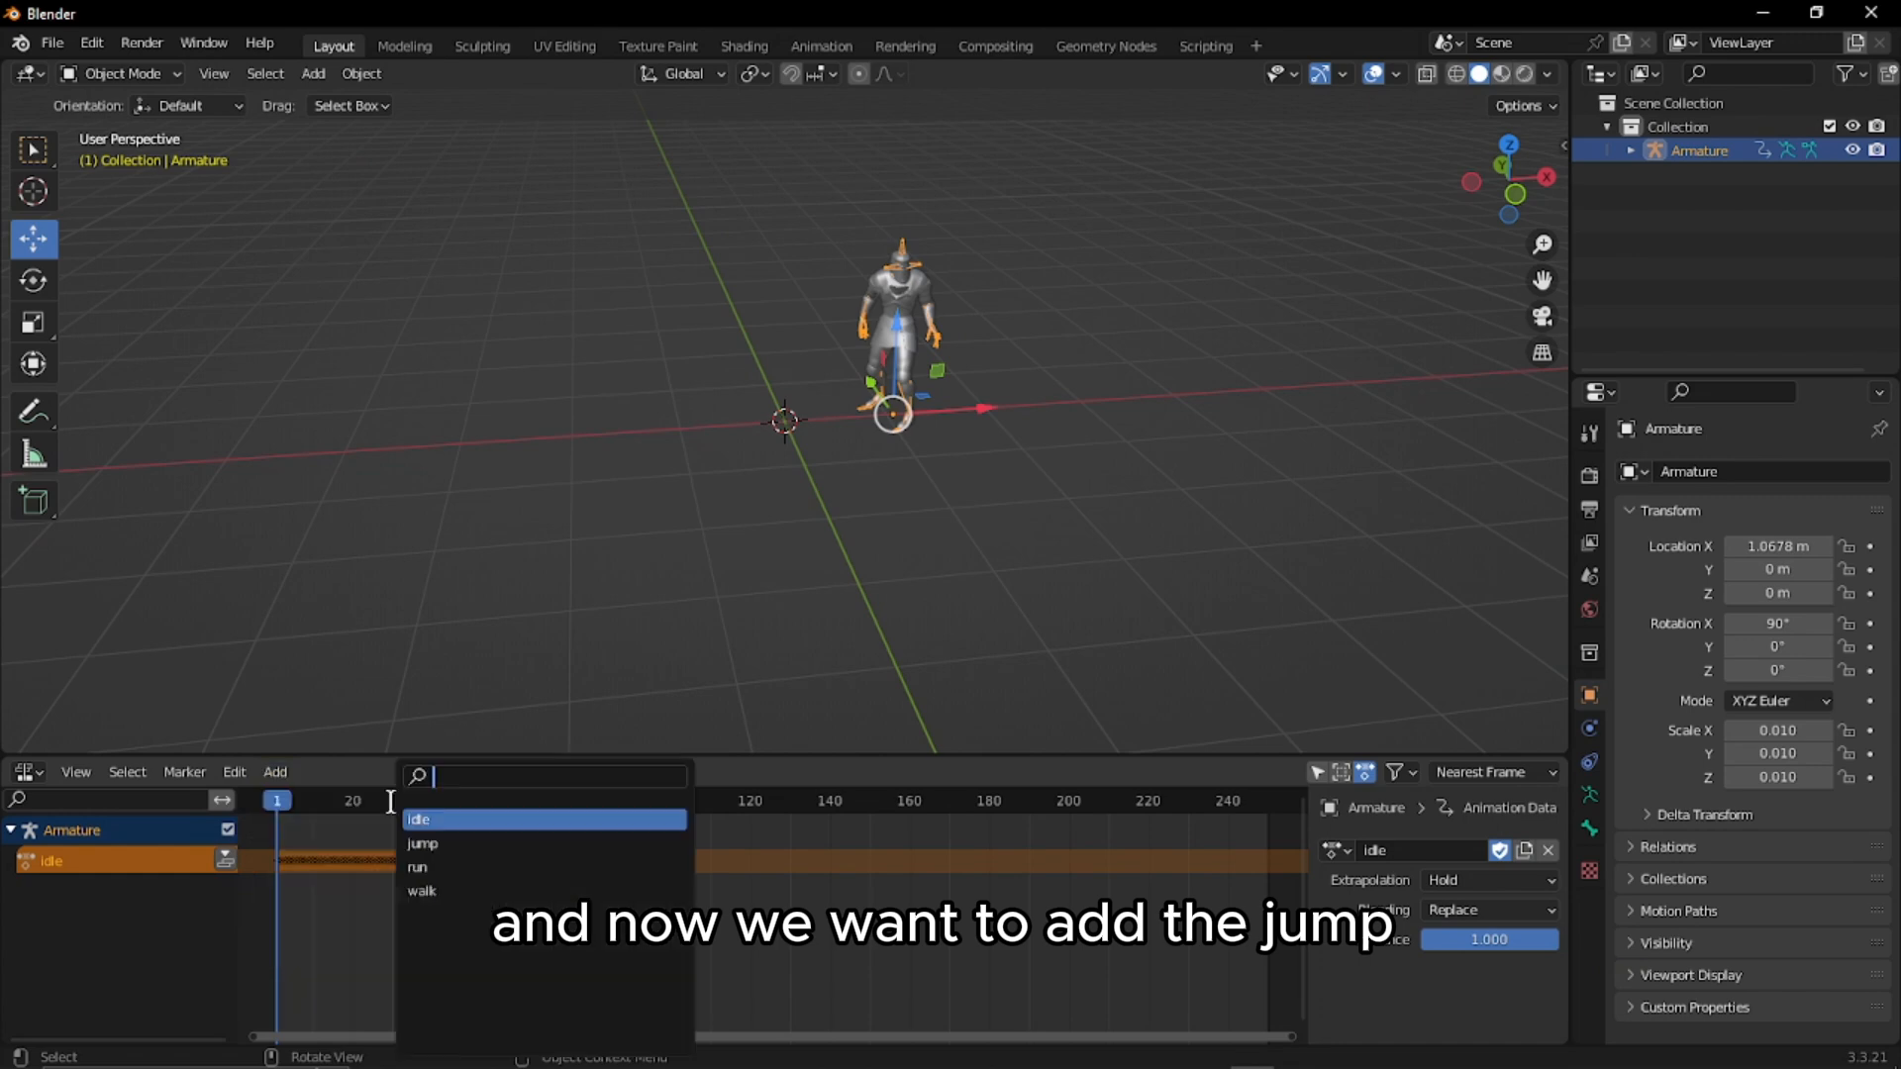
{"action": "left_click", "coordinate": [467, 842]}
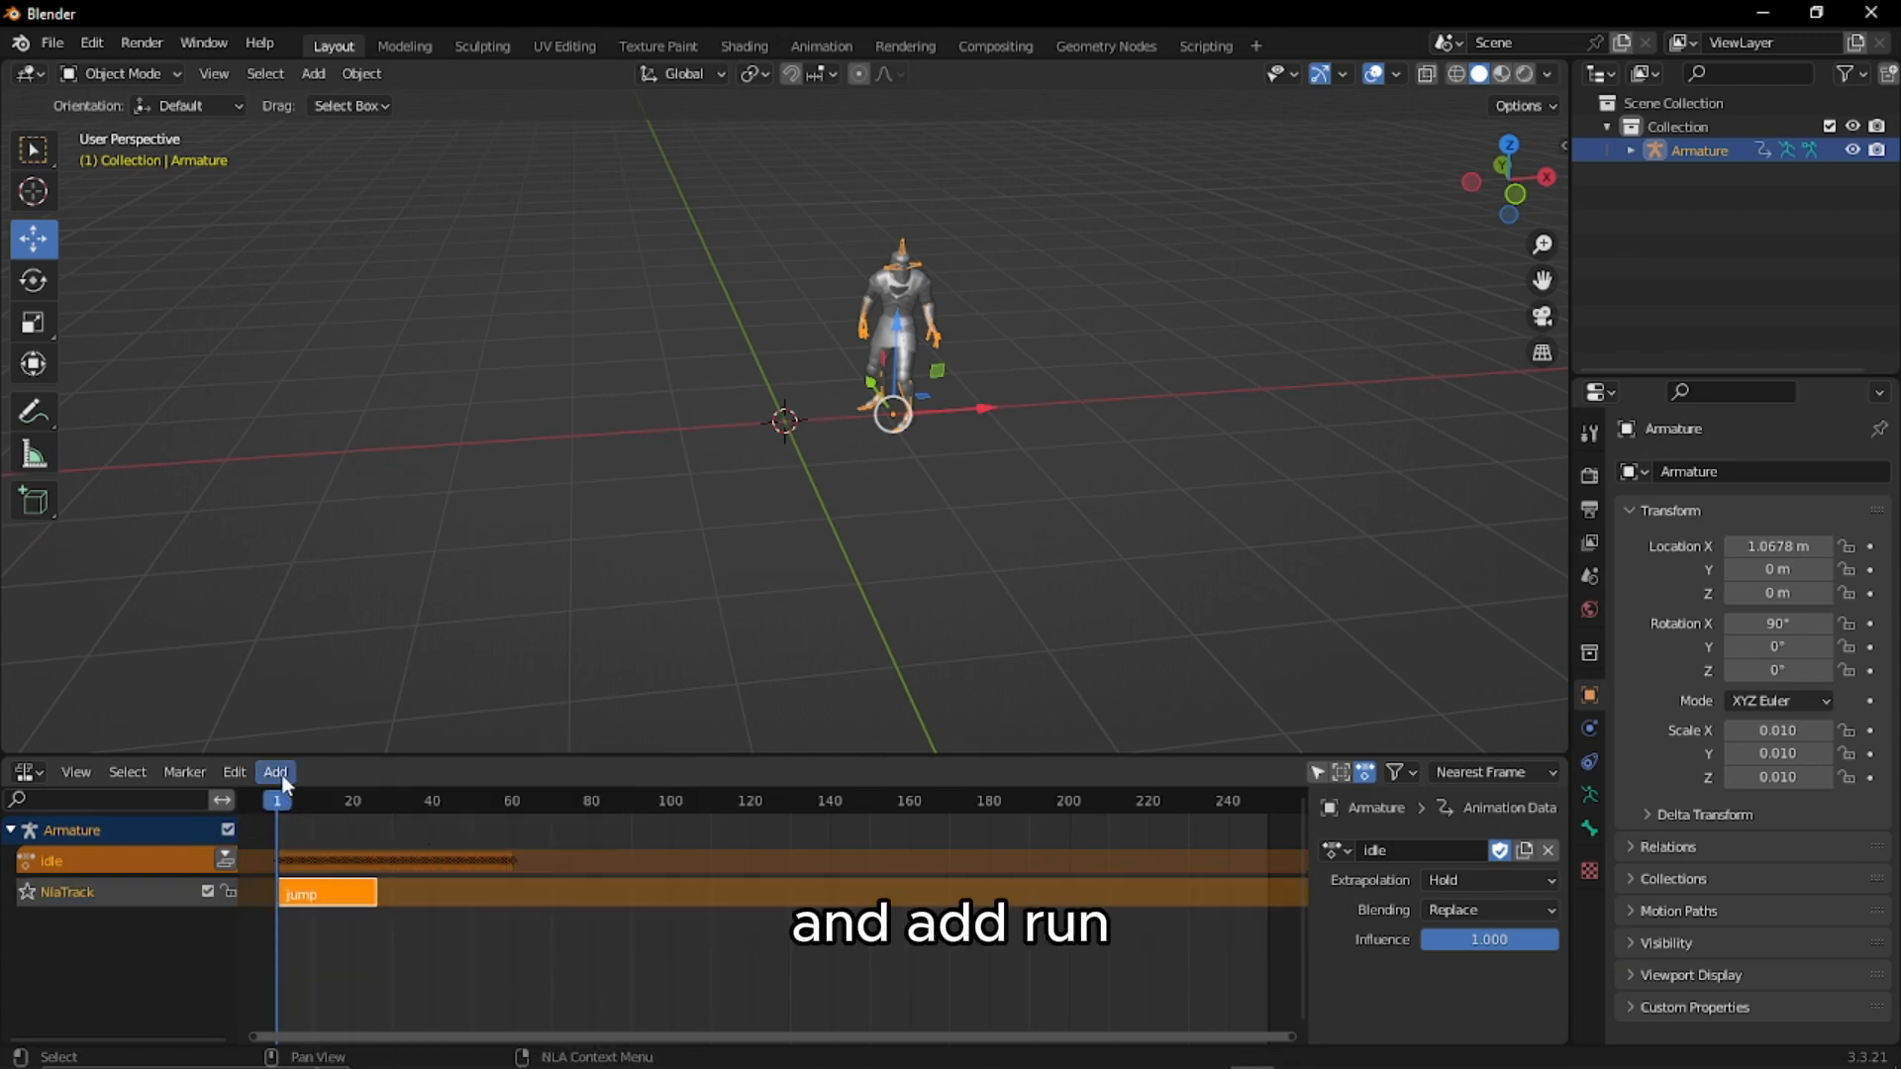
Add the run and walk actions as further action strips on the knight's Armature, starting at frame 1
{"action": "left_click", "coordinate": [275, 771]}
{"action": "left_click", "coordinate": [402, 803]}
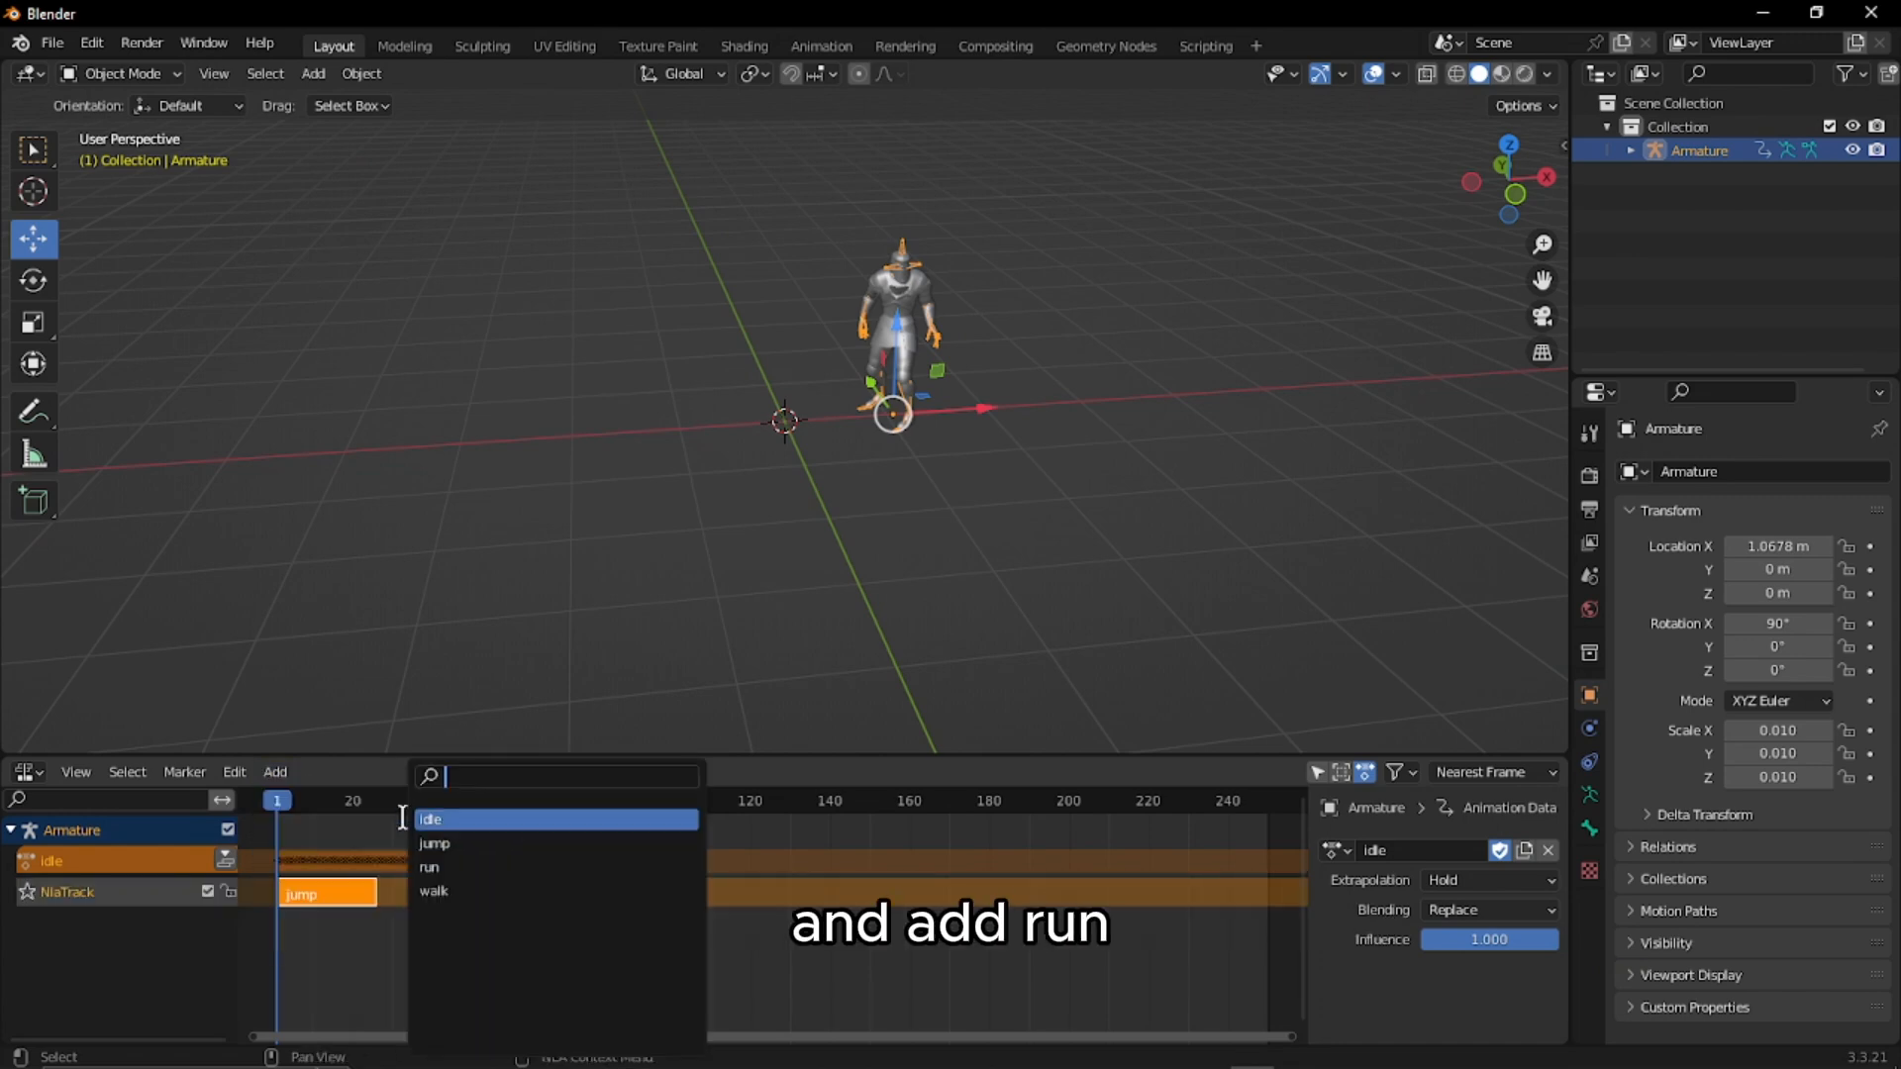
{"action": "left_click", "coordinate": [436, 863]}
{"action": "left_click", "coordinate": [277, 773]}
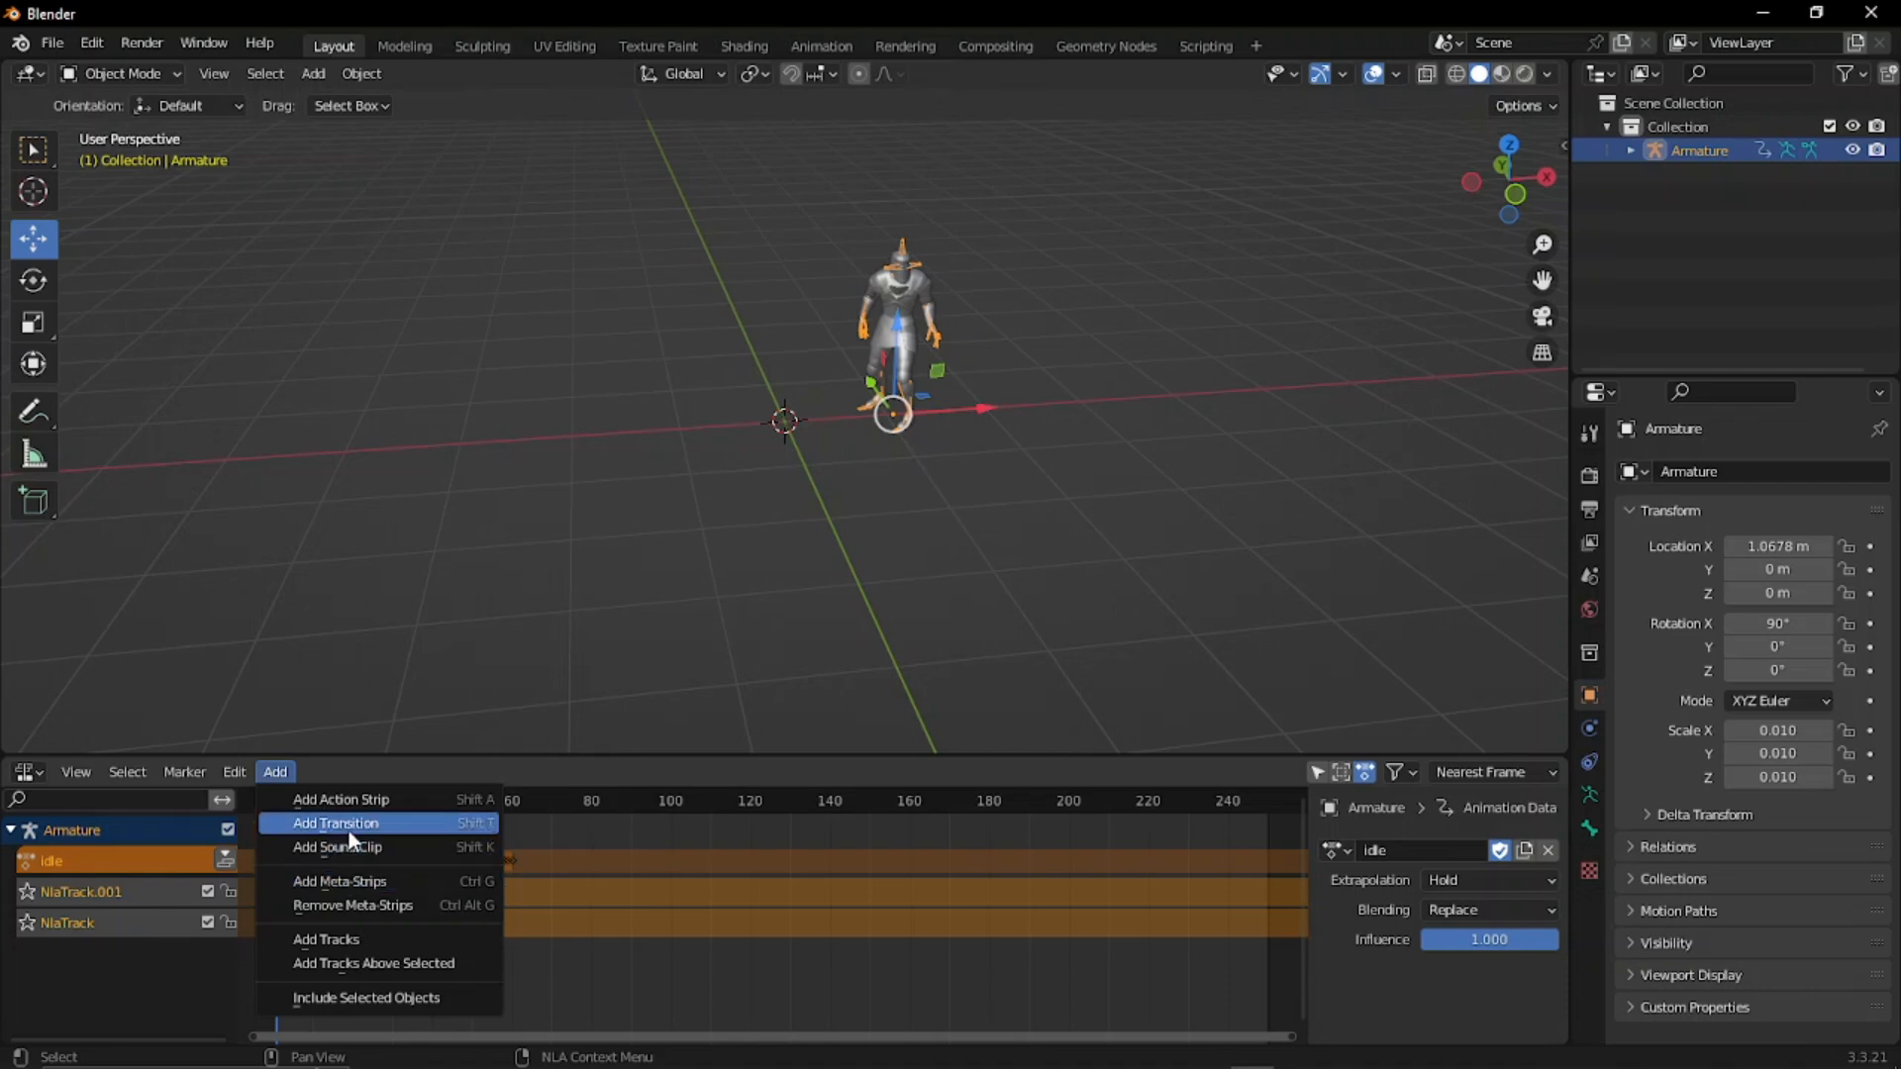
{"action": "left_click", "coordinate": [371, 803]}
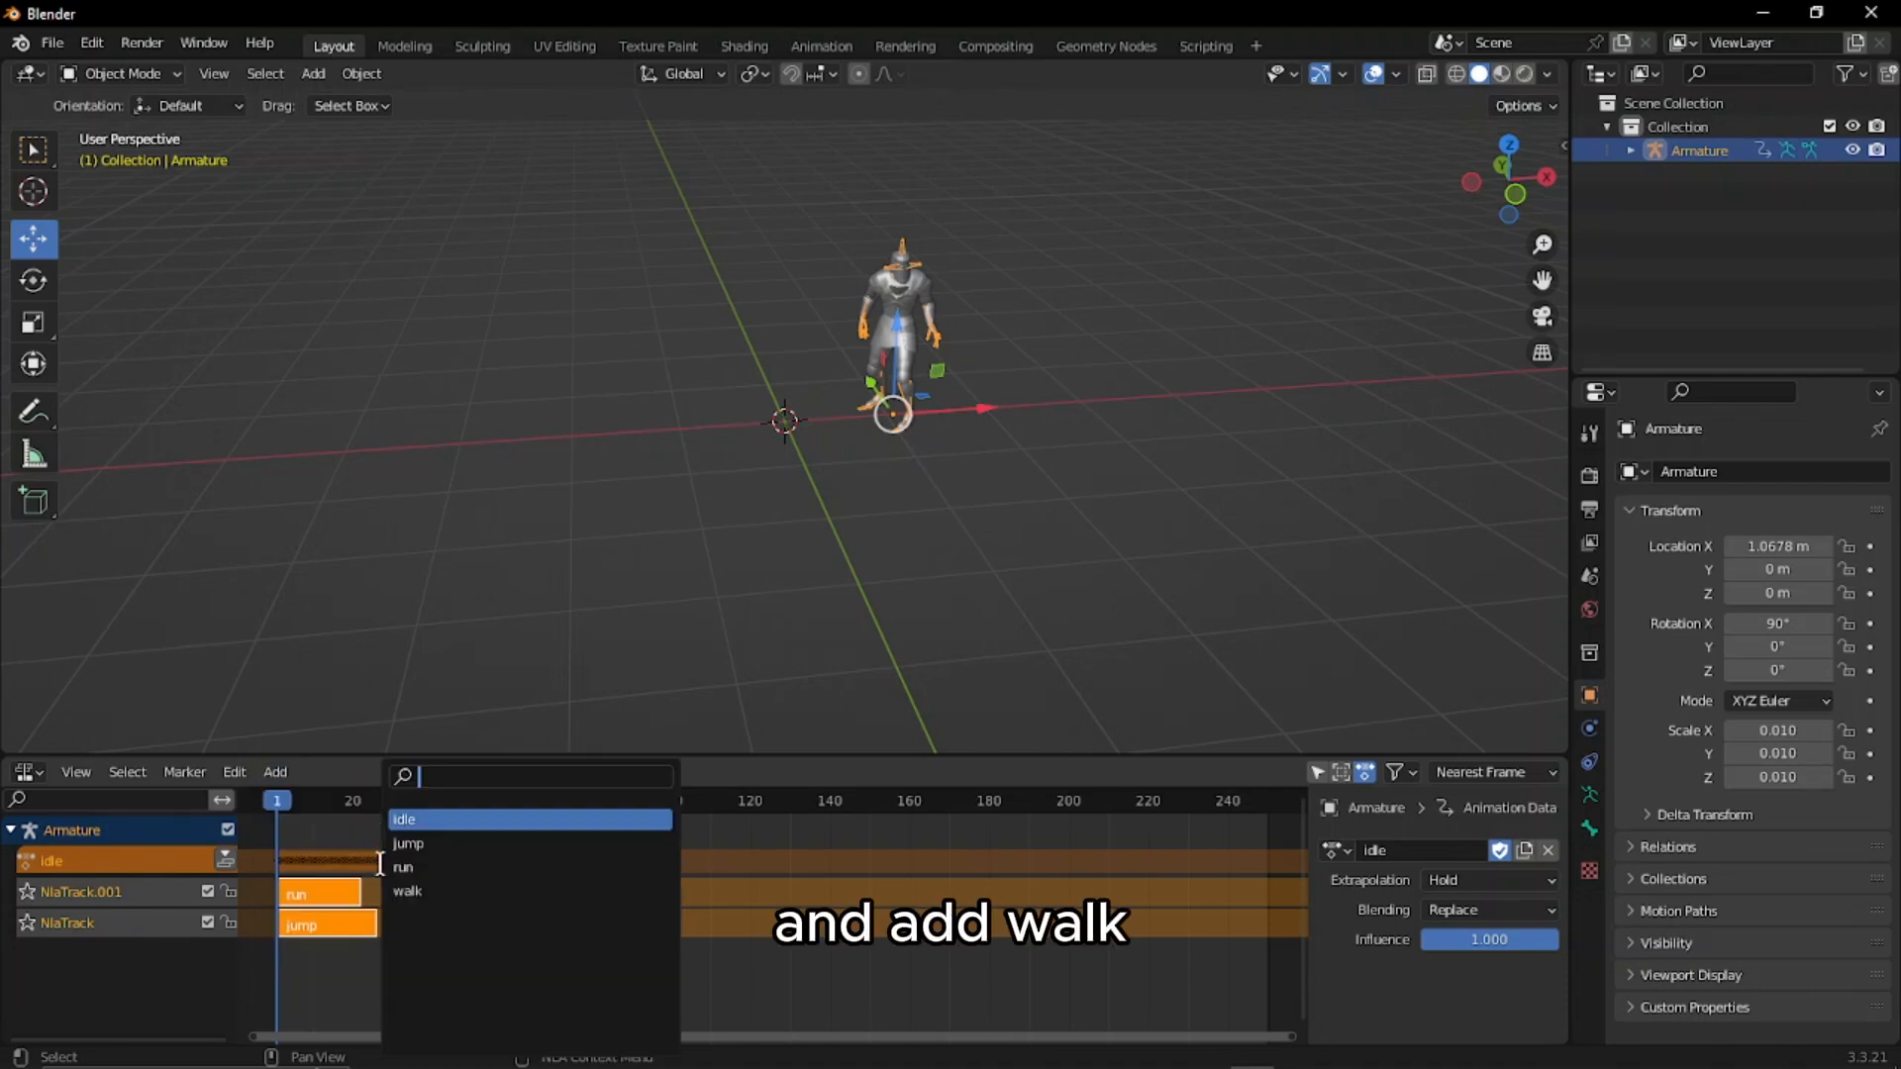
{"action": "left_click", "coordinate": [438, 891]}
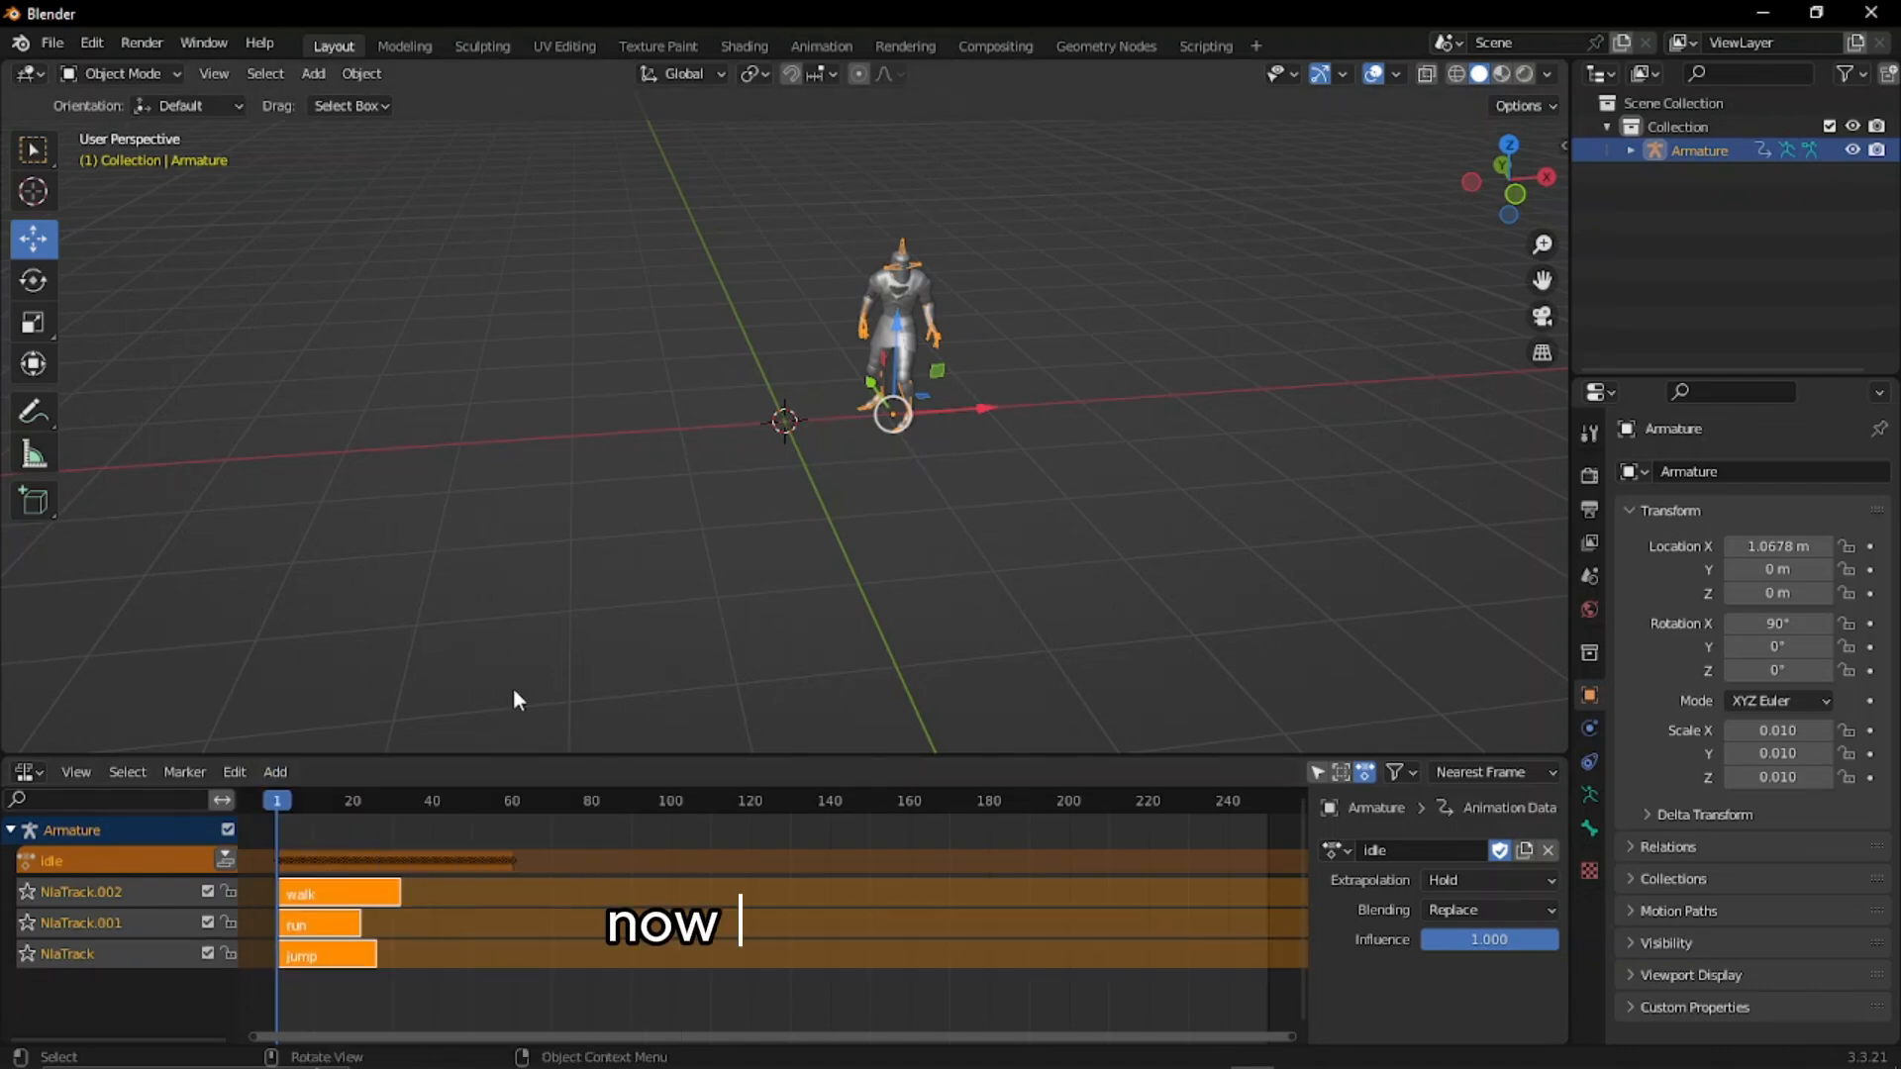
Export the knight in glTF Binary format as knight.glb into the project's assets/character folder
{"action": "left_click", "coordinate": [59, 43]}
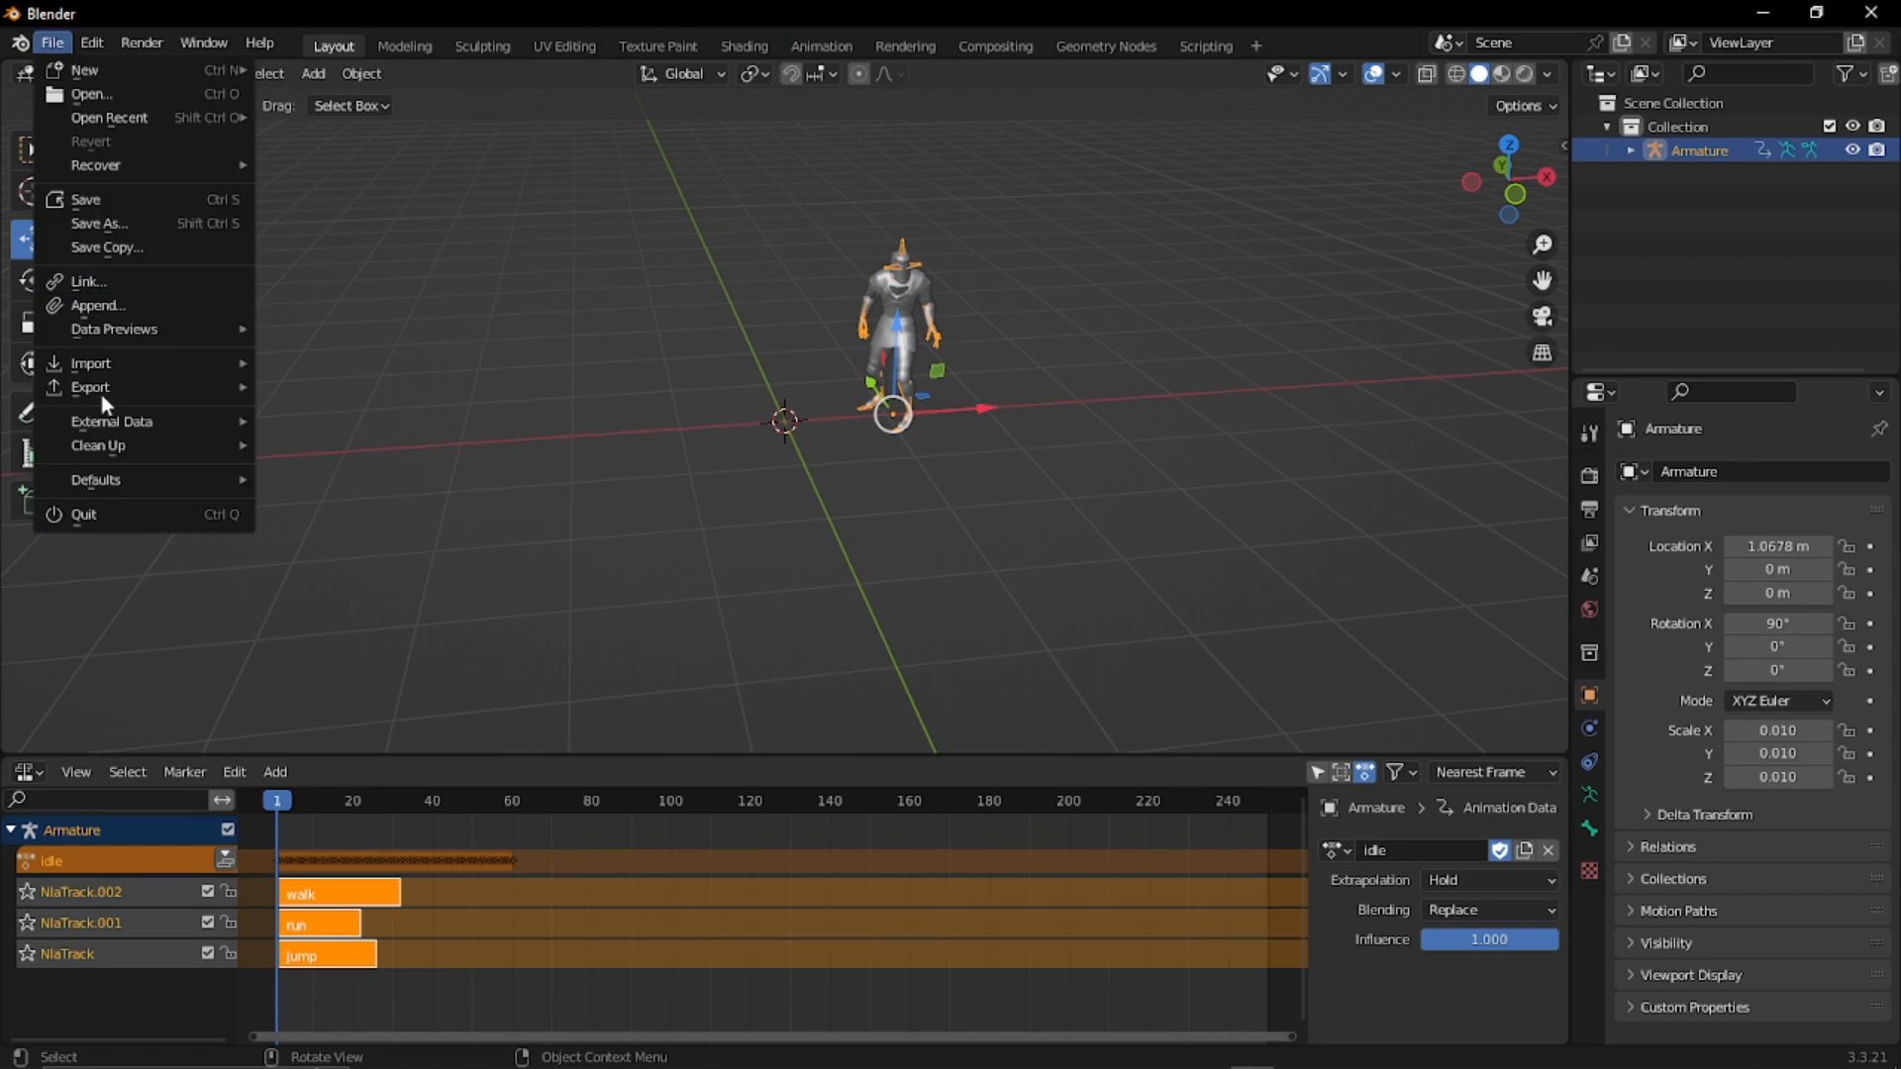
{"action": "mouse_move", "coordinate": [228, 386]}
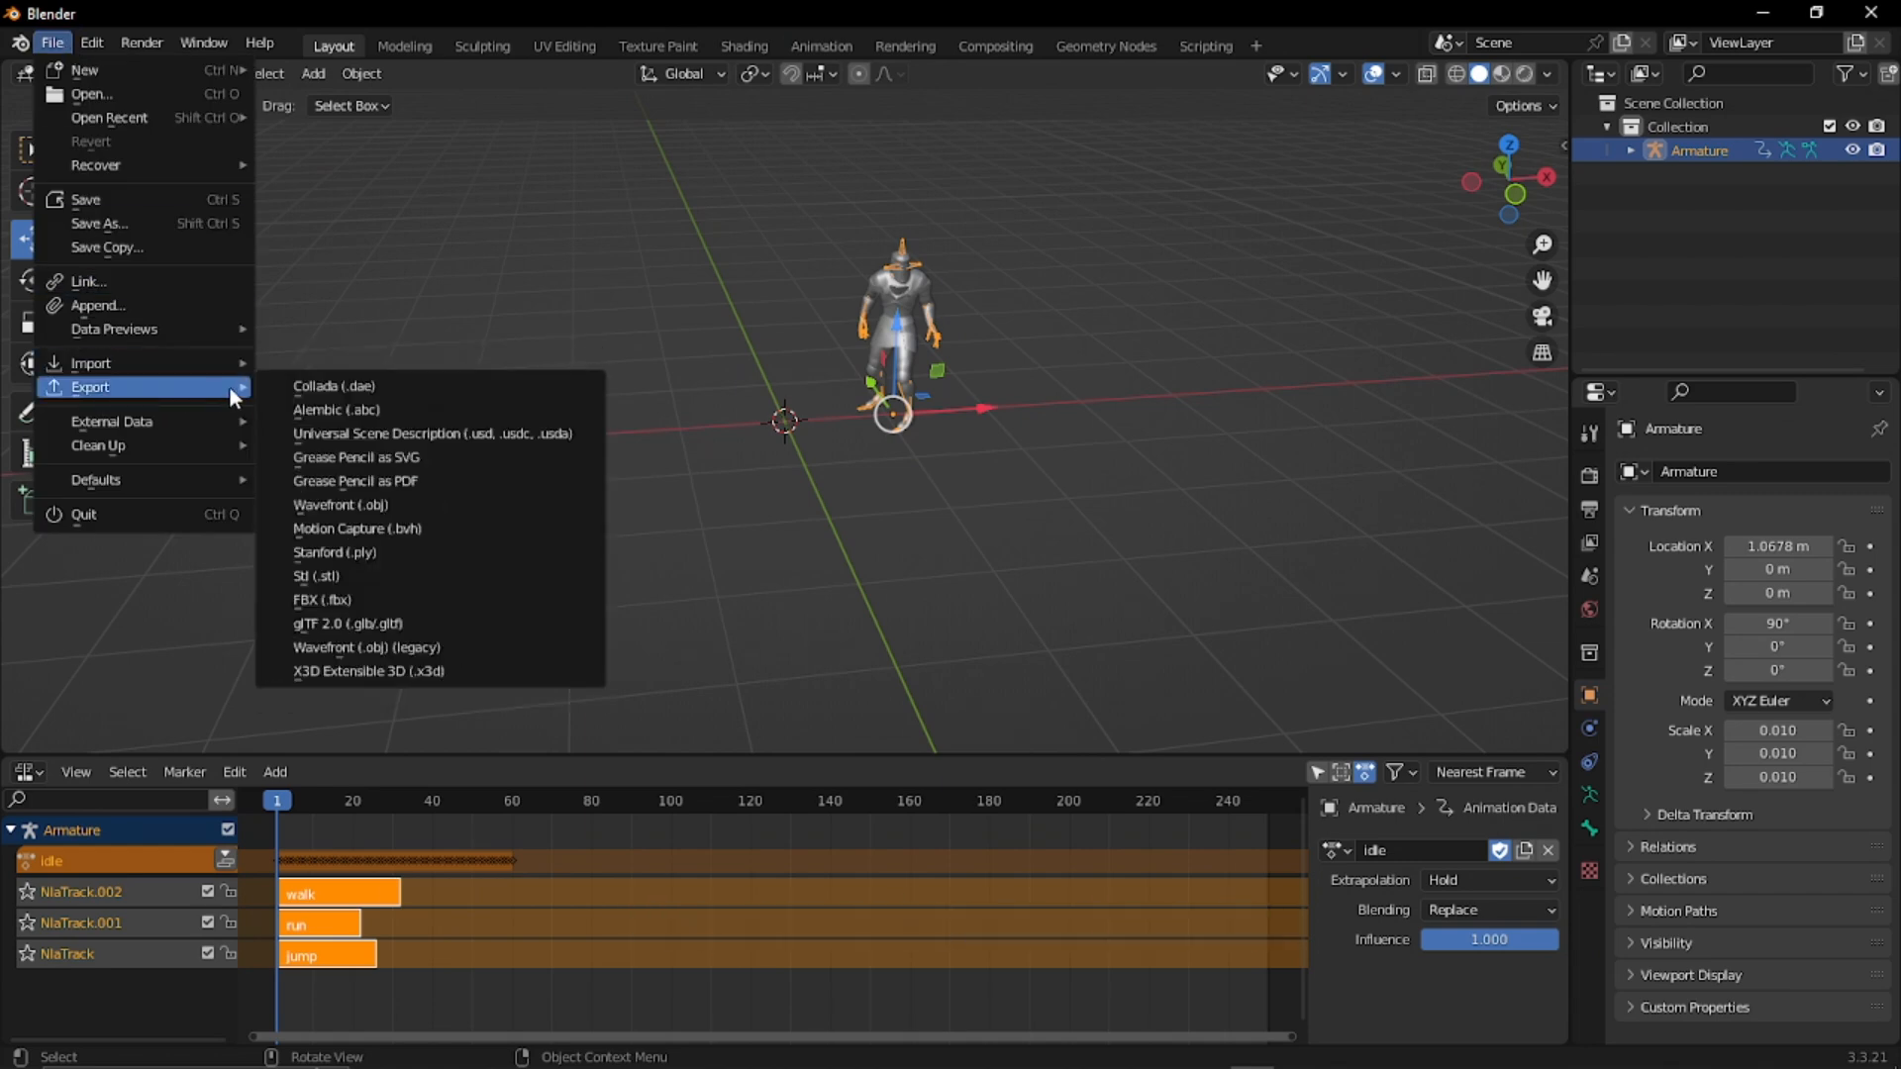
{"action": "left_click", "coordinate": [392, 624]}
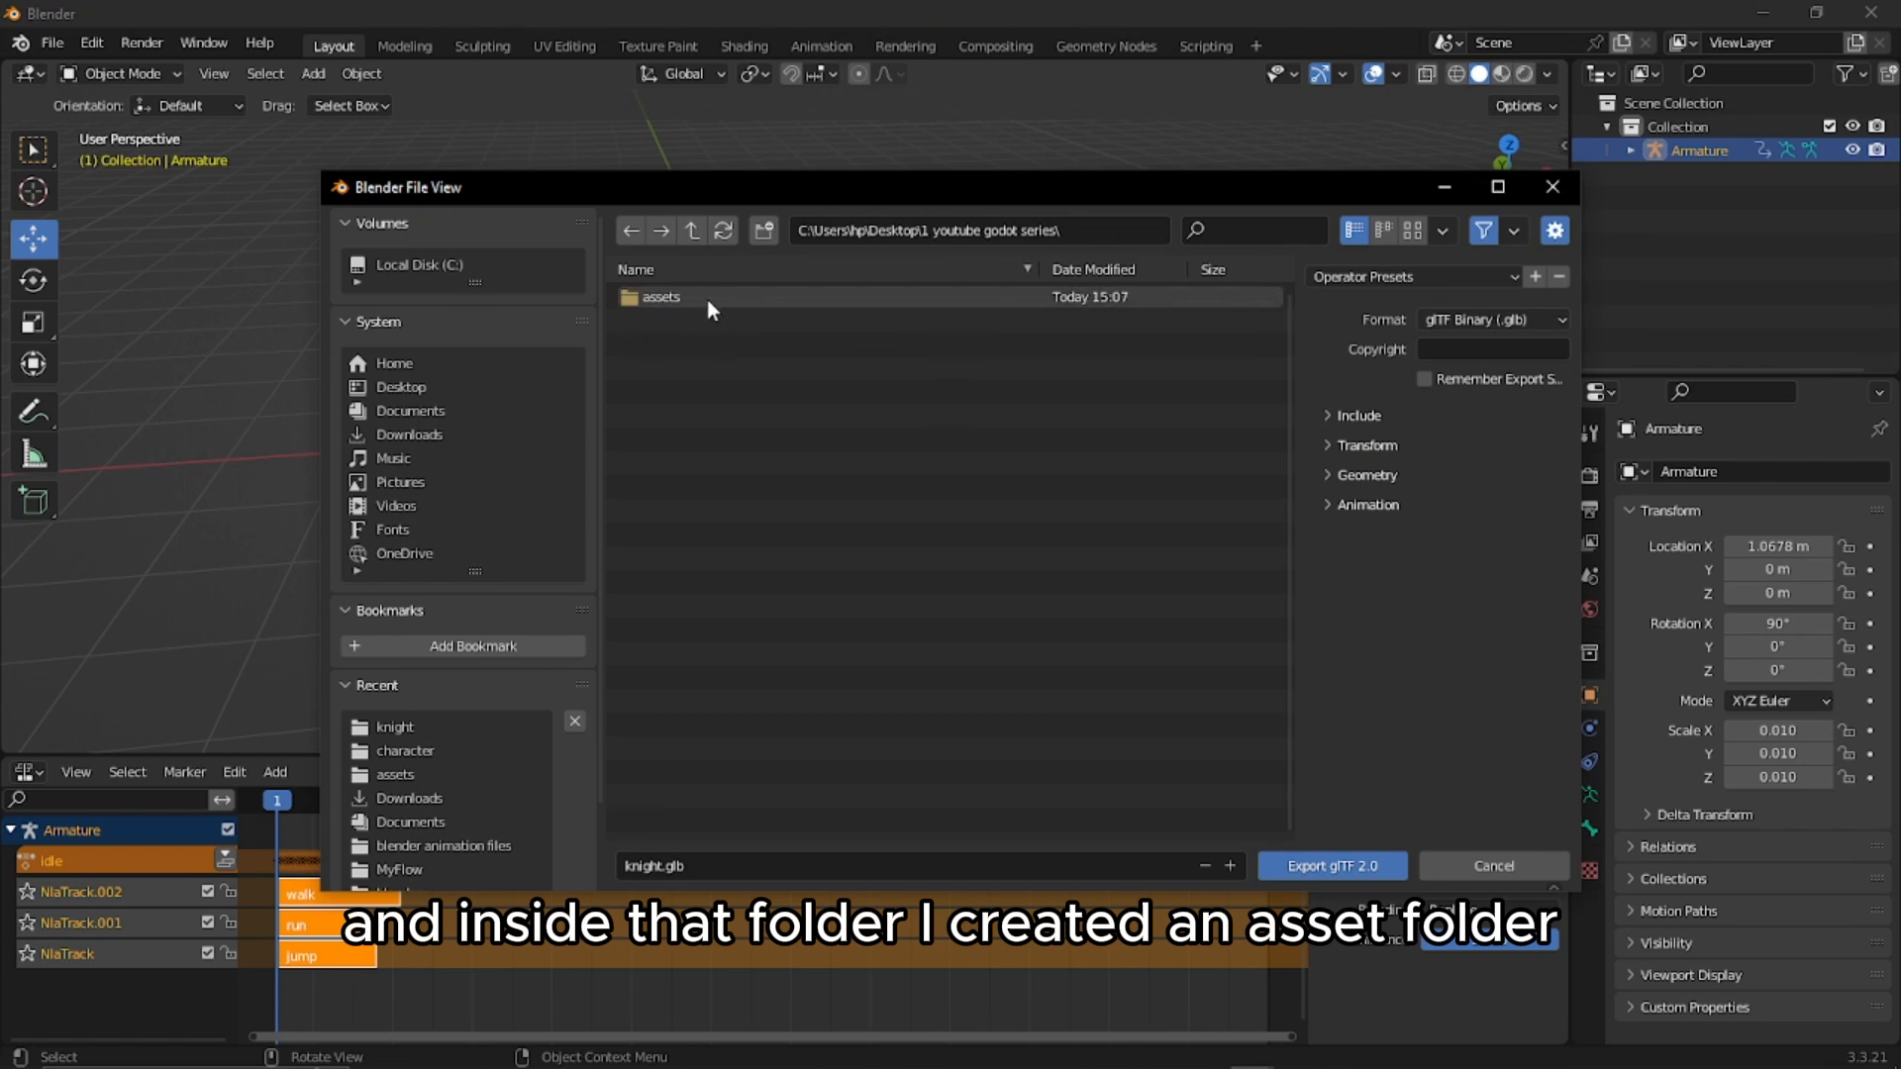
{"action": "double_click", "coordinate": [797, 297]}
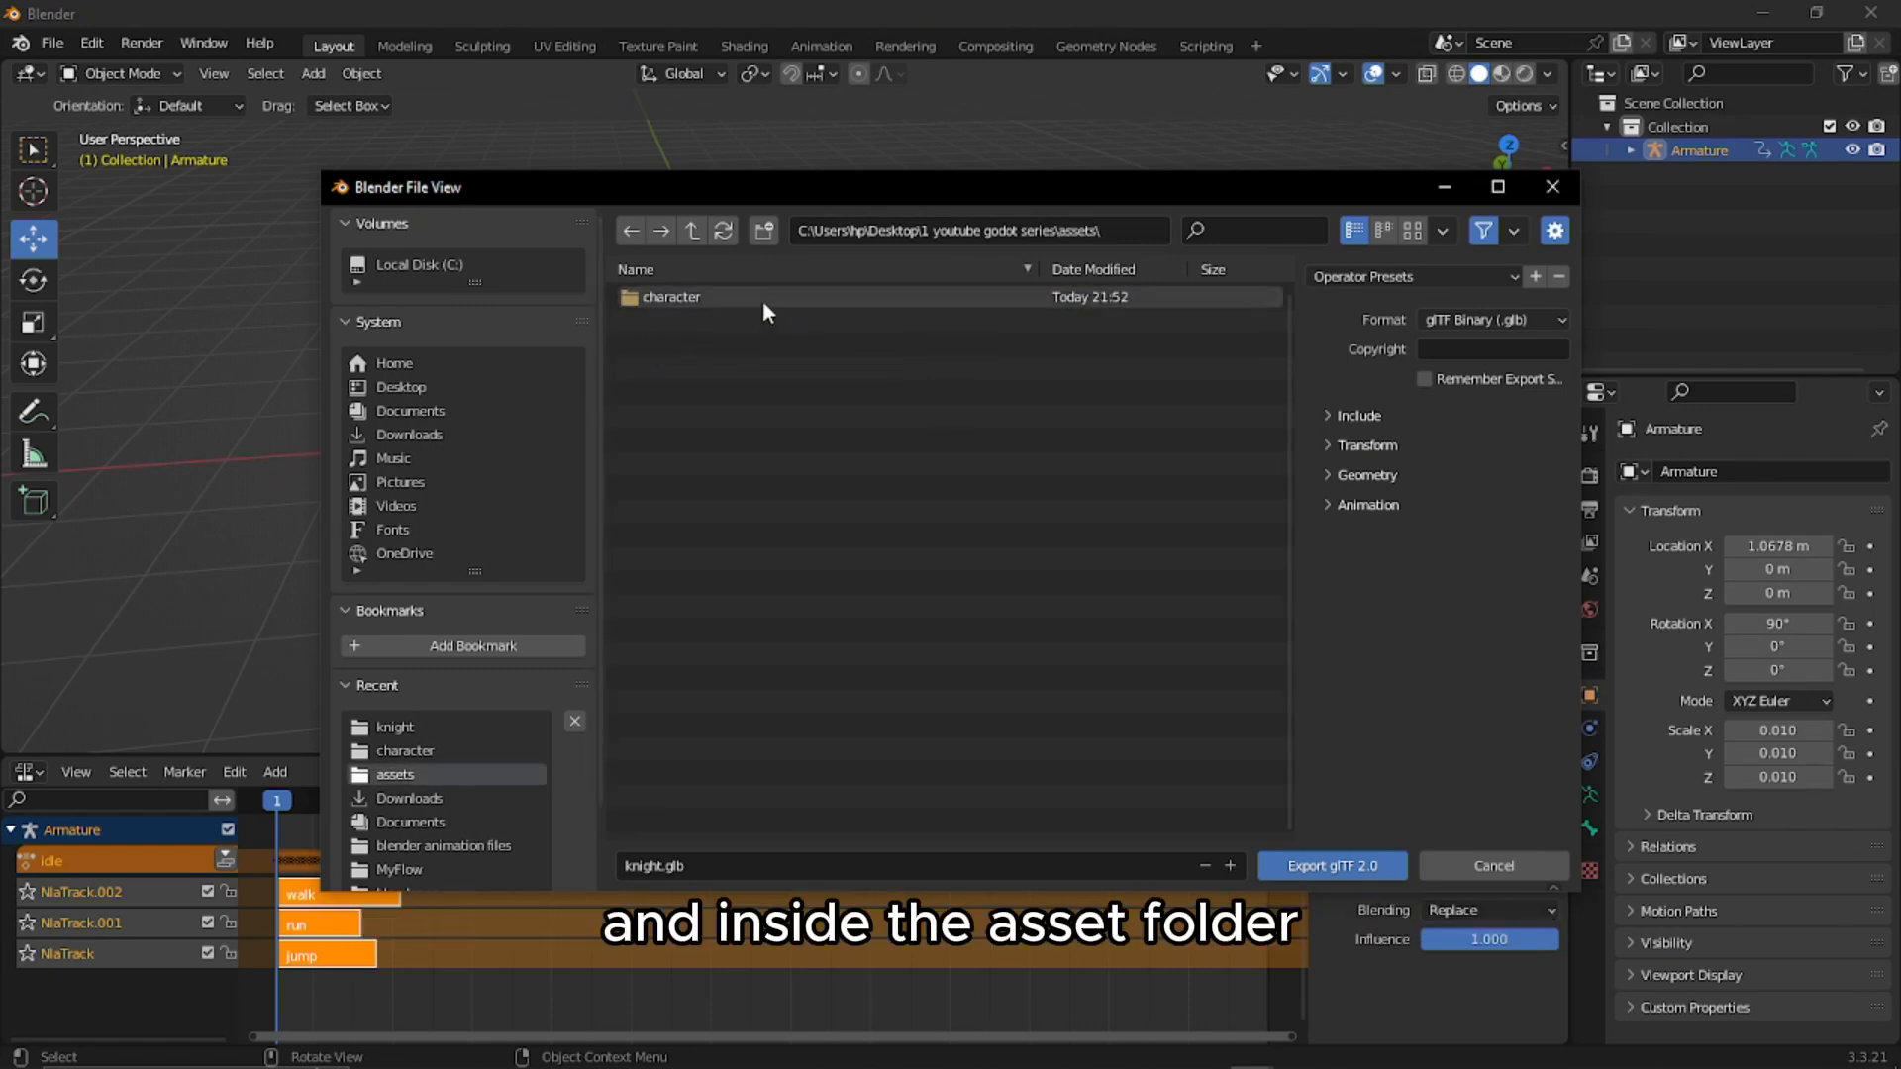
{"action": "double_click", "coordinate": [770, 301]}
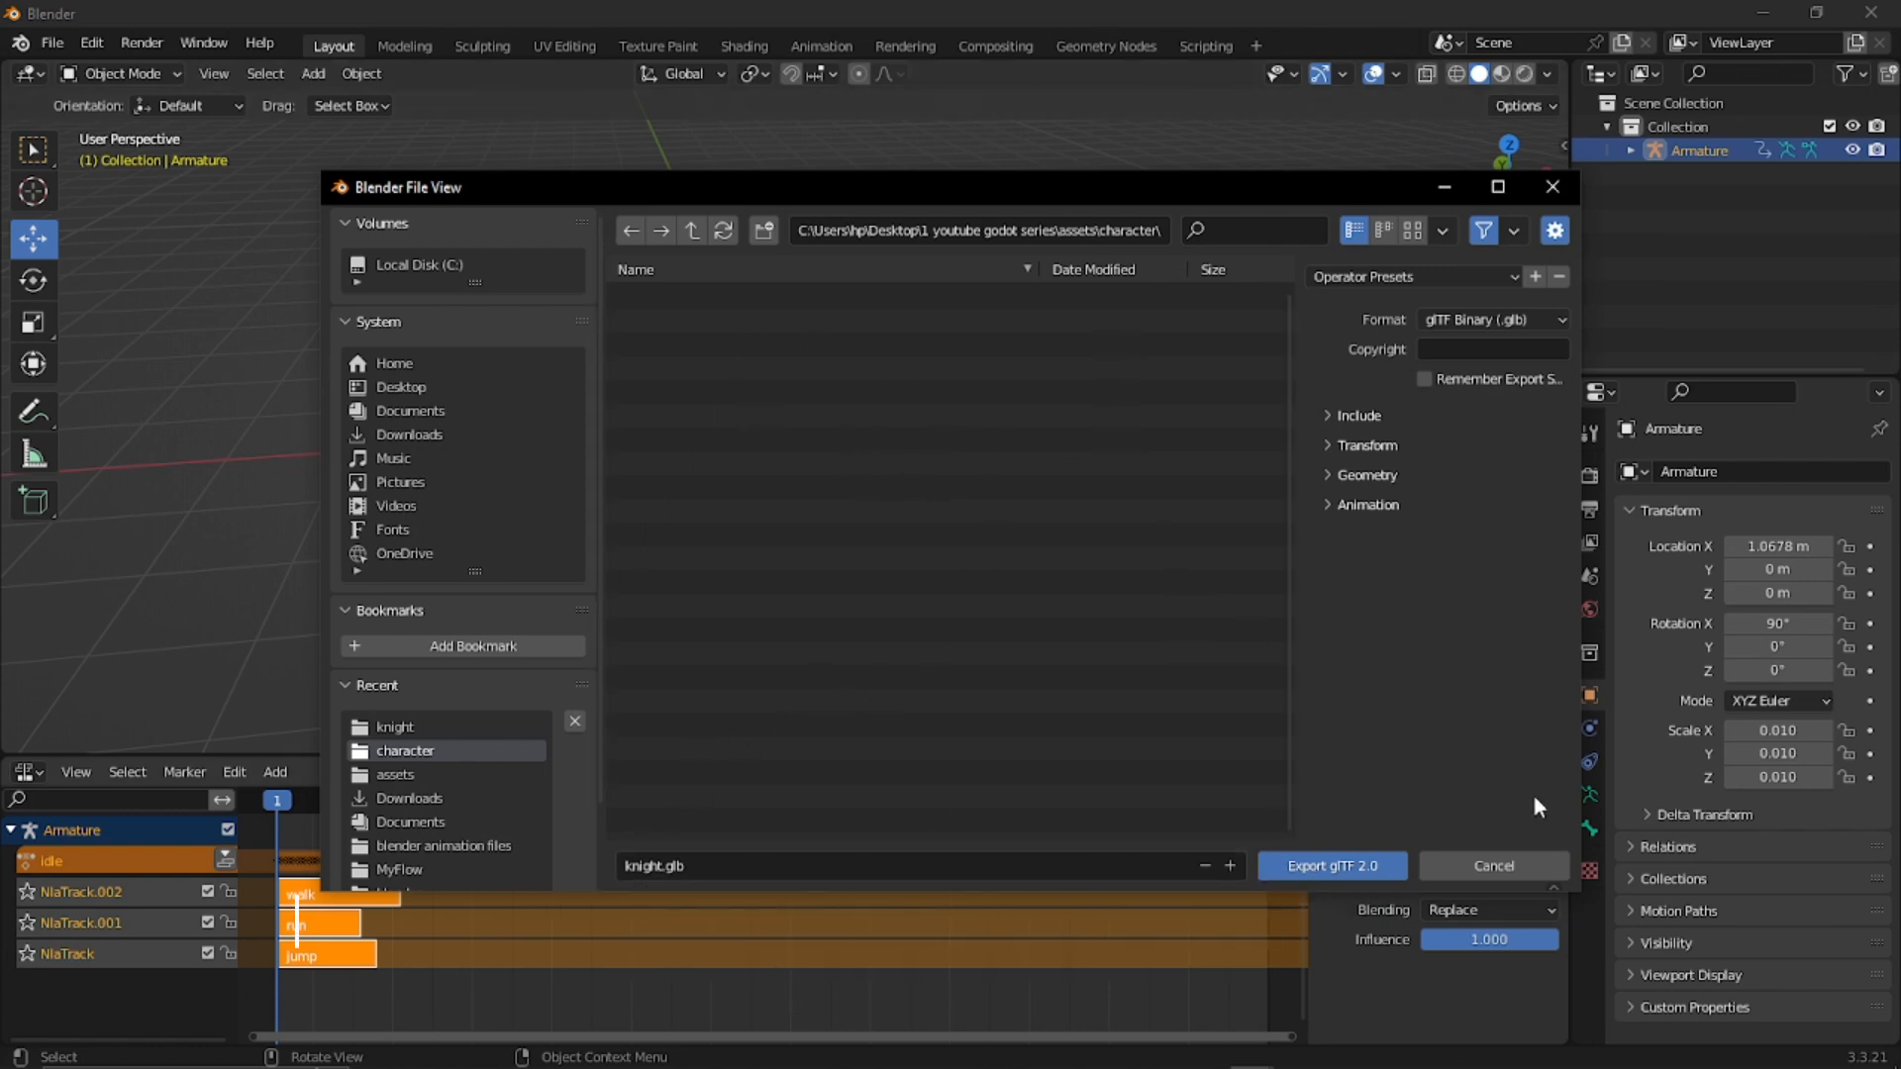
{"action": "left_click", "coordinate": [1349, 863]}
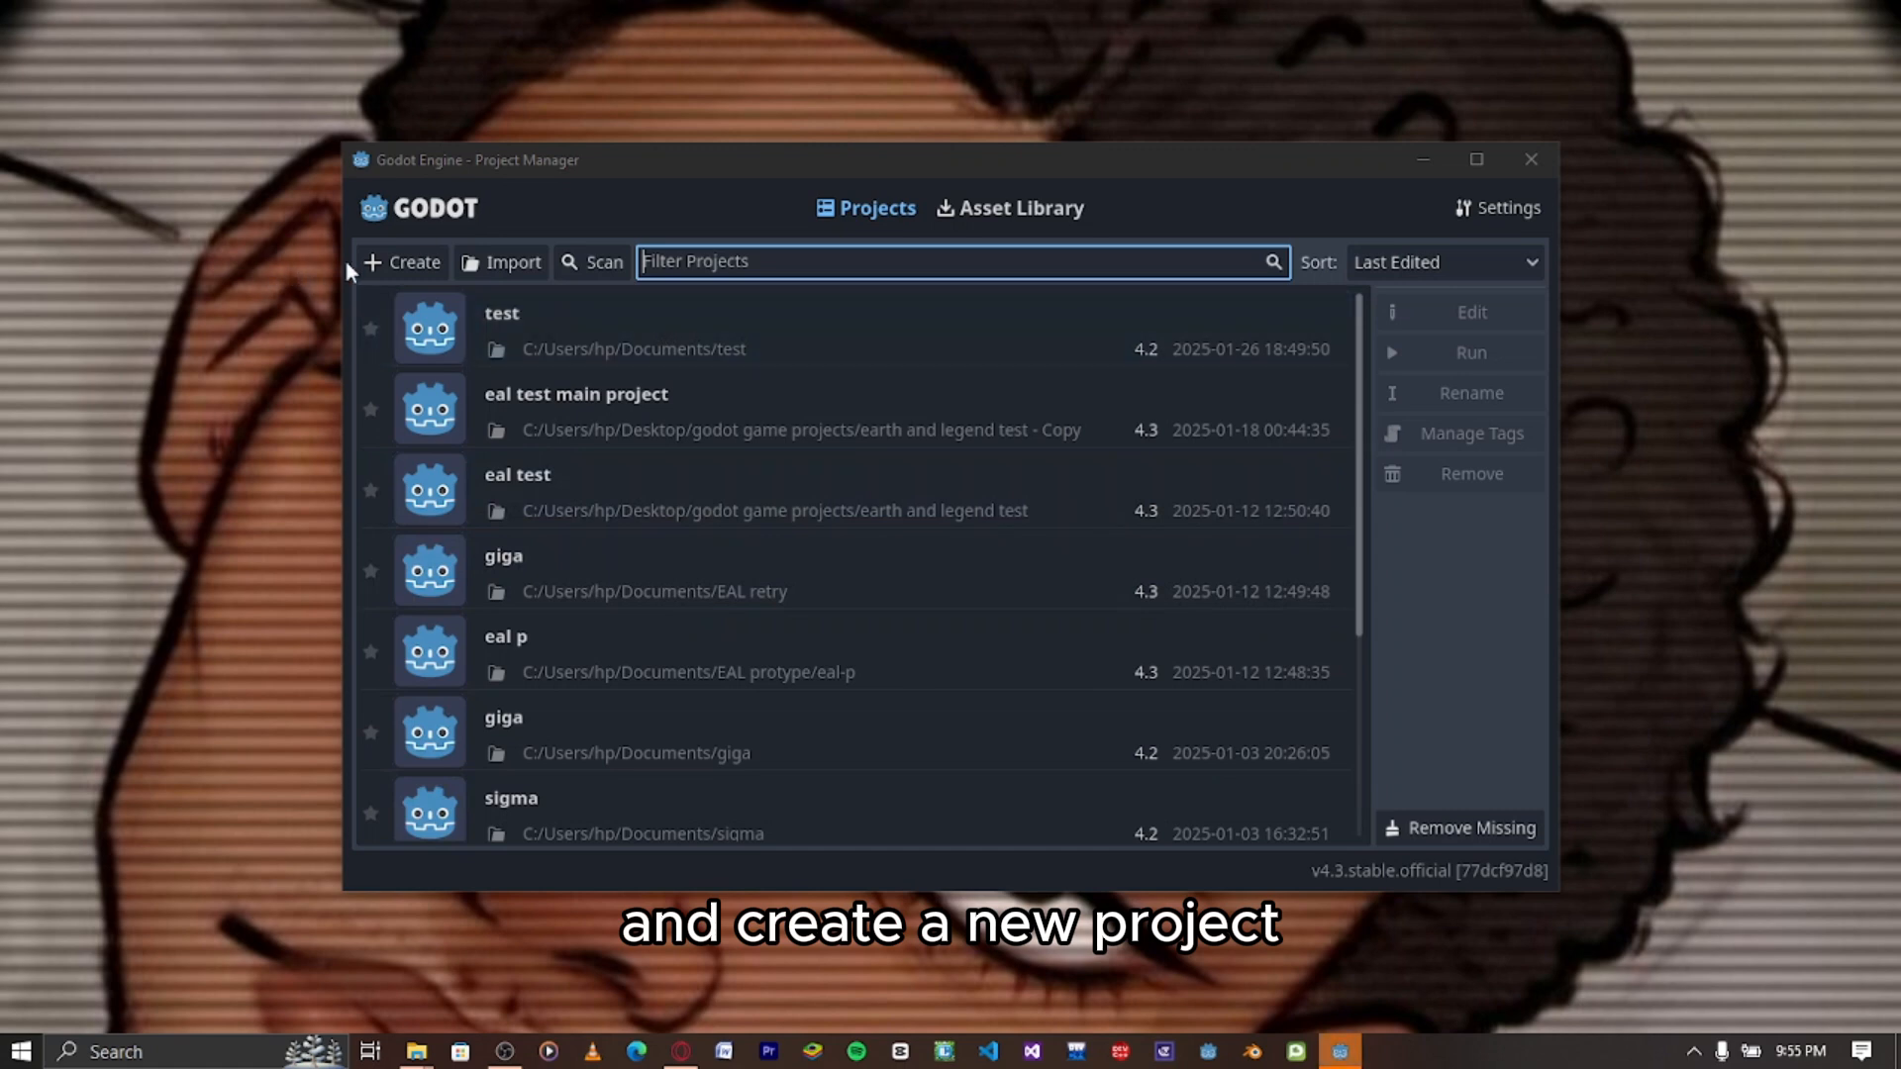
Start a new project without automatic folder creation and name it youtube test
{"action": "left_click", "coordinate": [387, 263]}
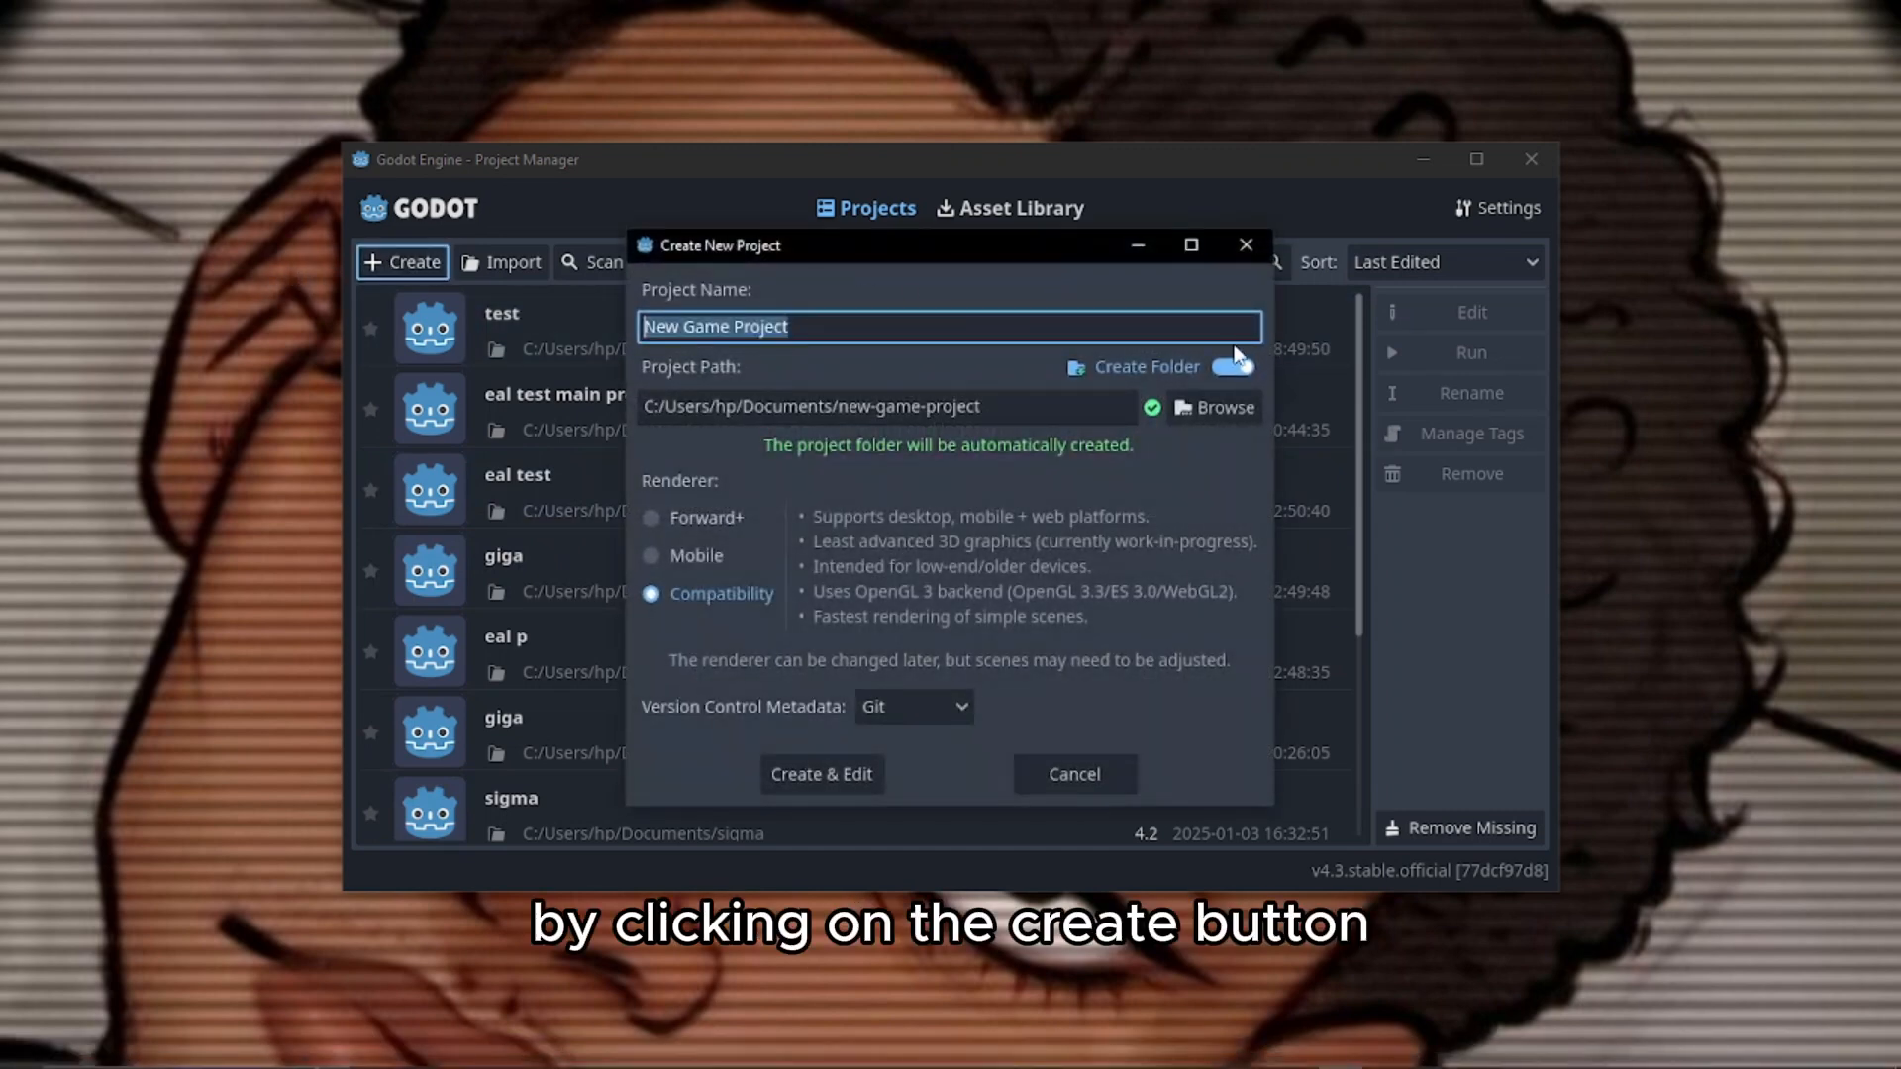
{"action": "left_click", "coordinate": [1233, 365]}
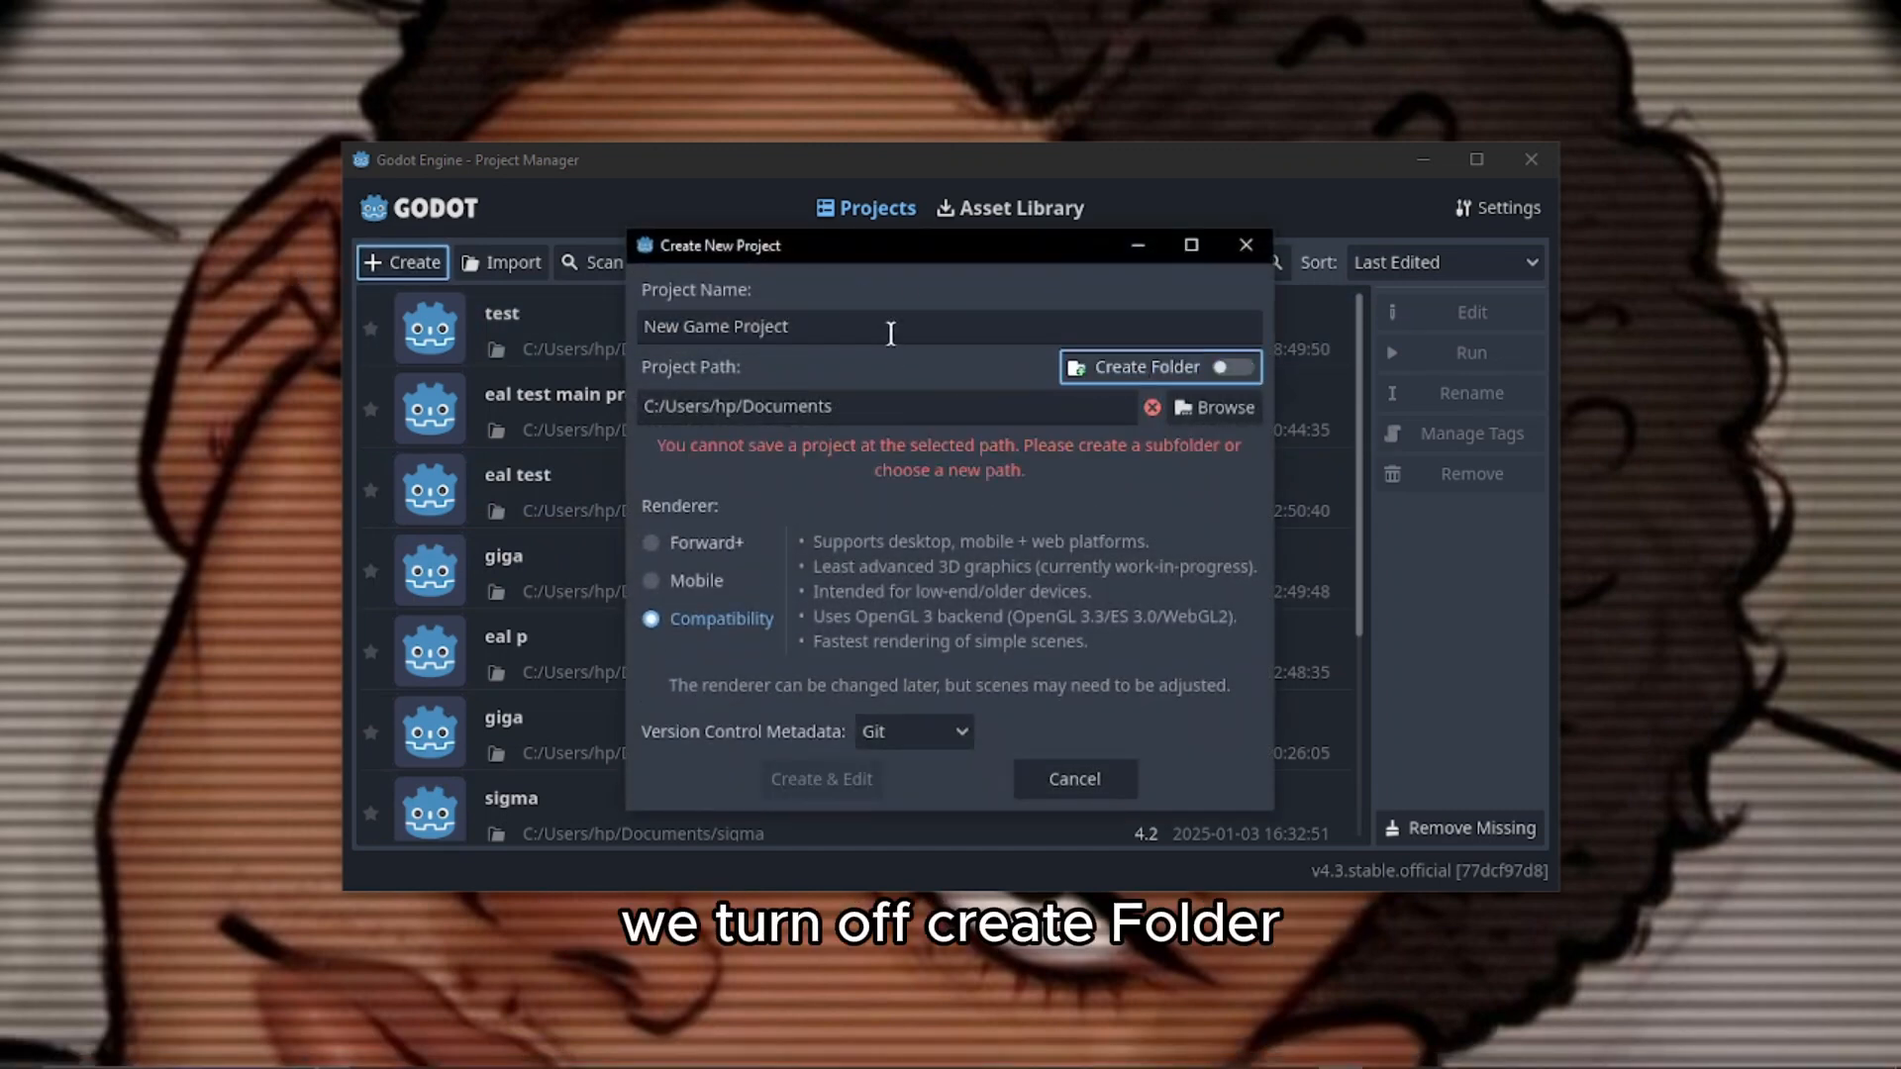
{"action": "left_click_drag", "start_coordinate": [890, 334], "coordinate": [560, 337]}
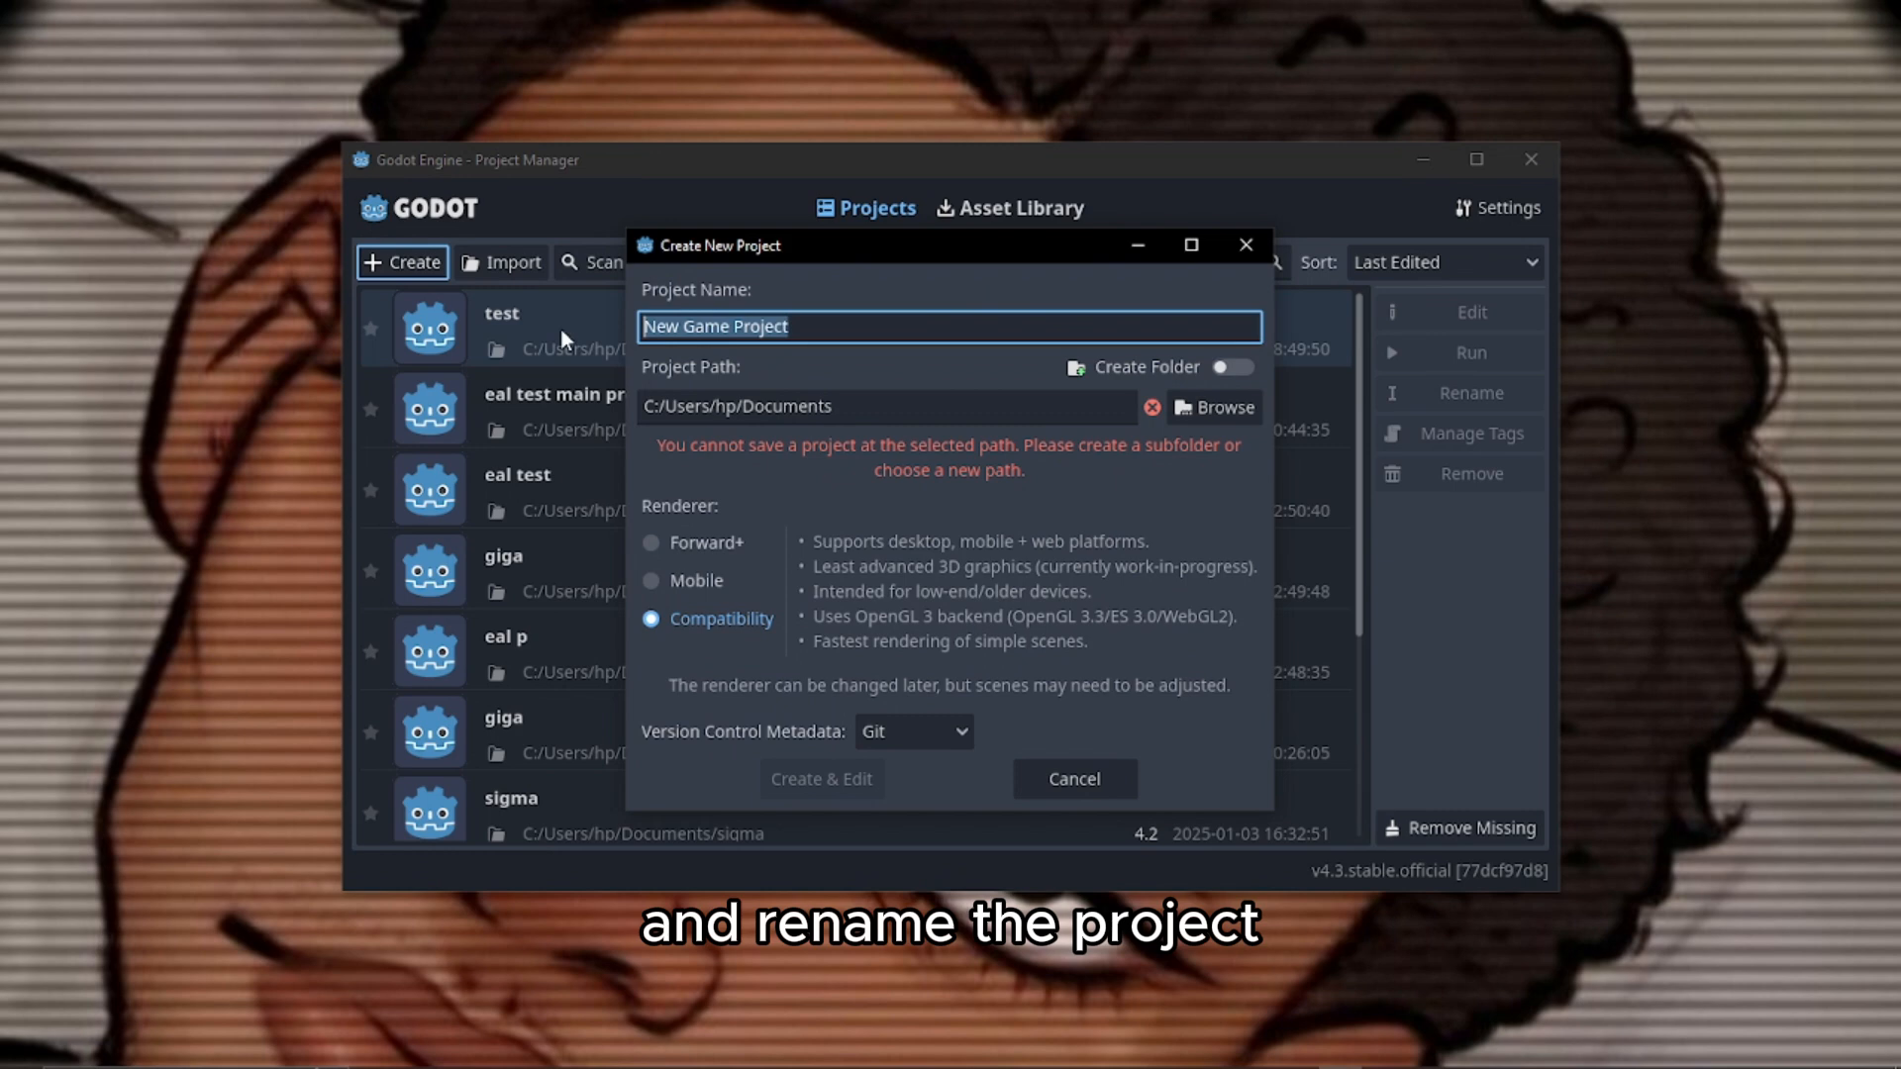
{"action": "type", "text": "yout"}
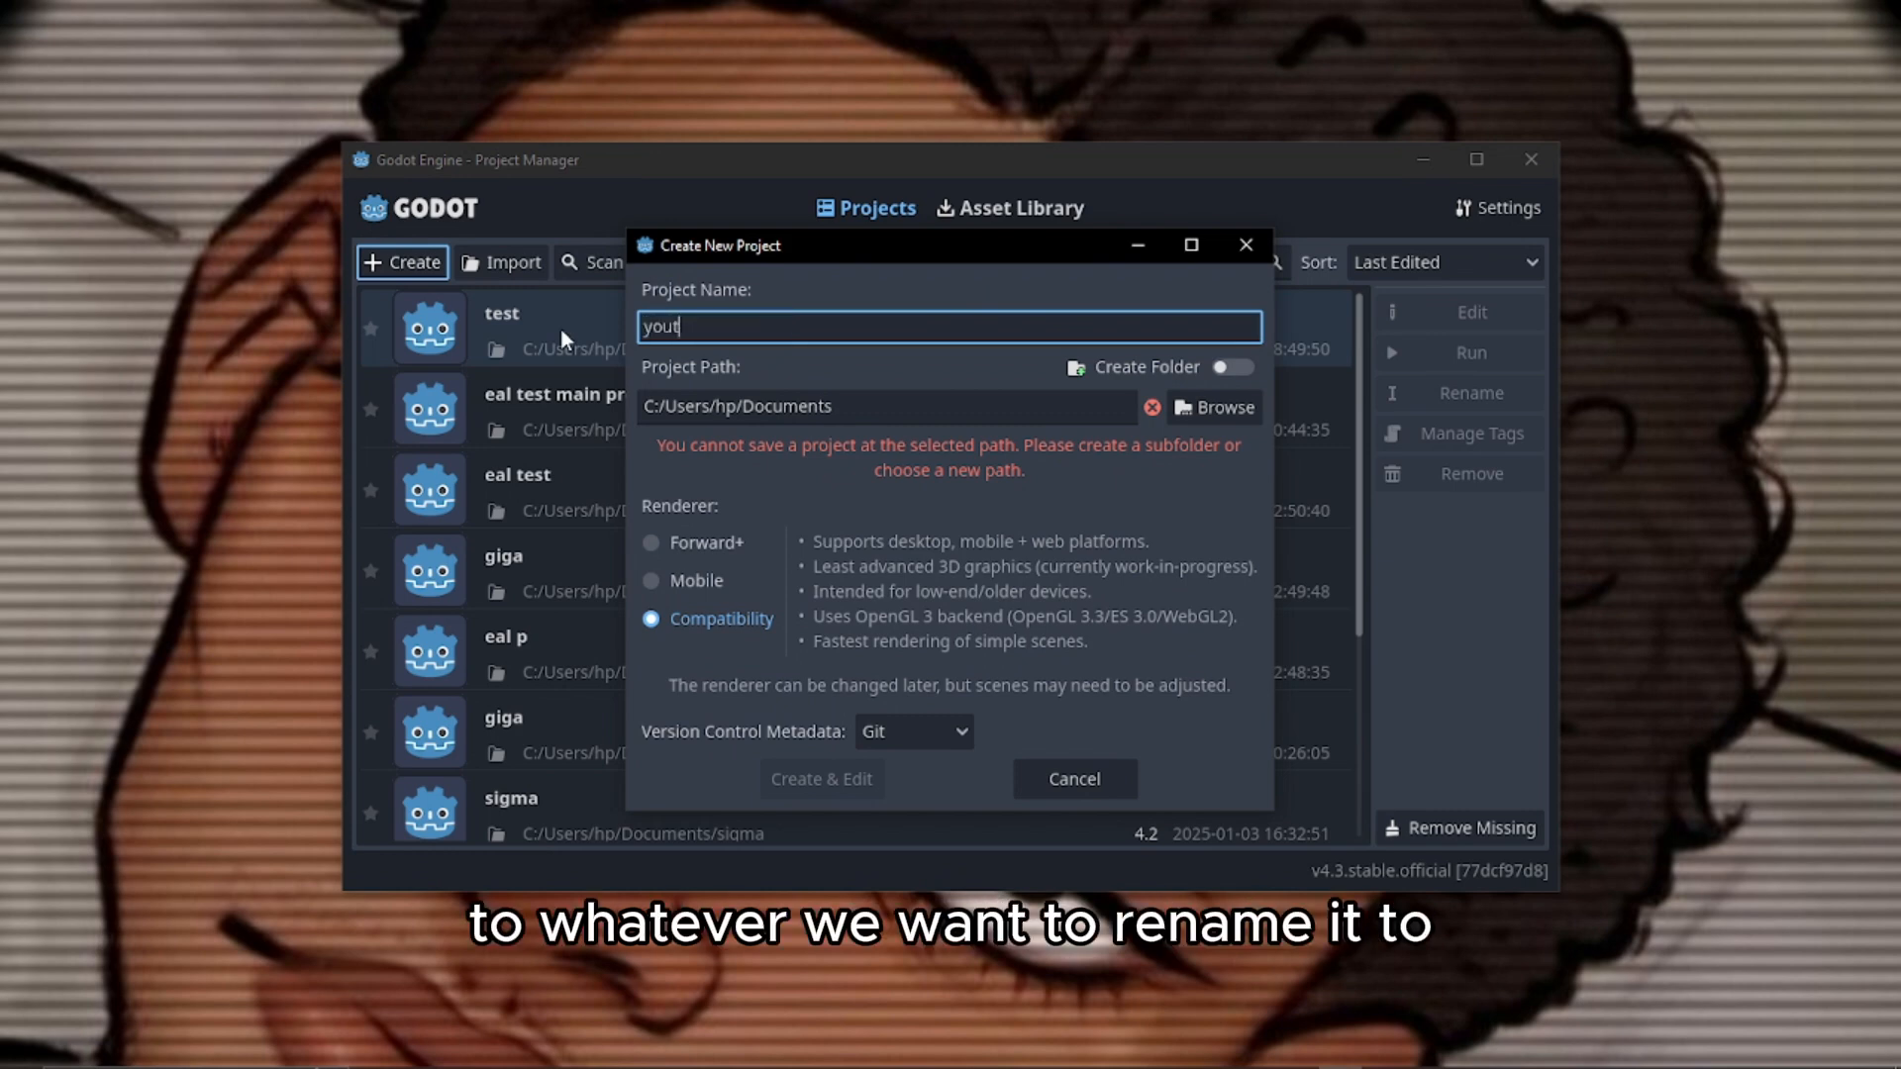
{"action": "type", "text": "ube e"}
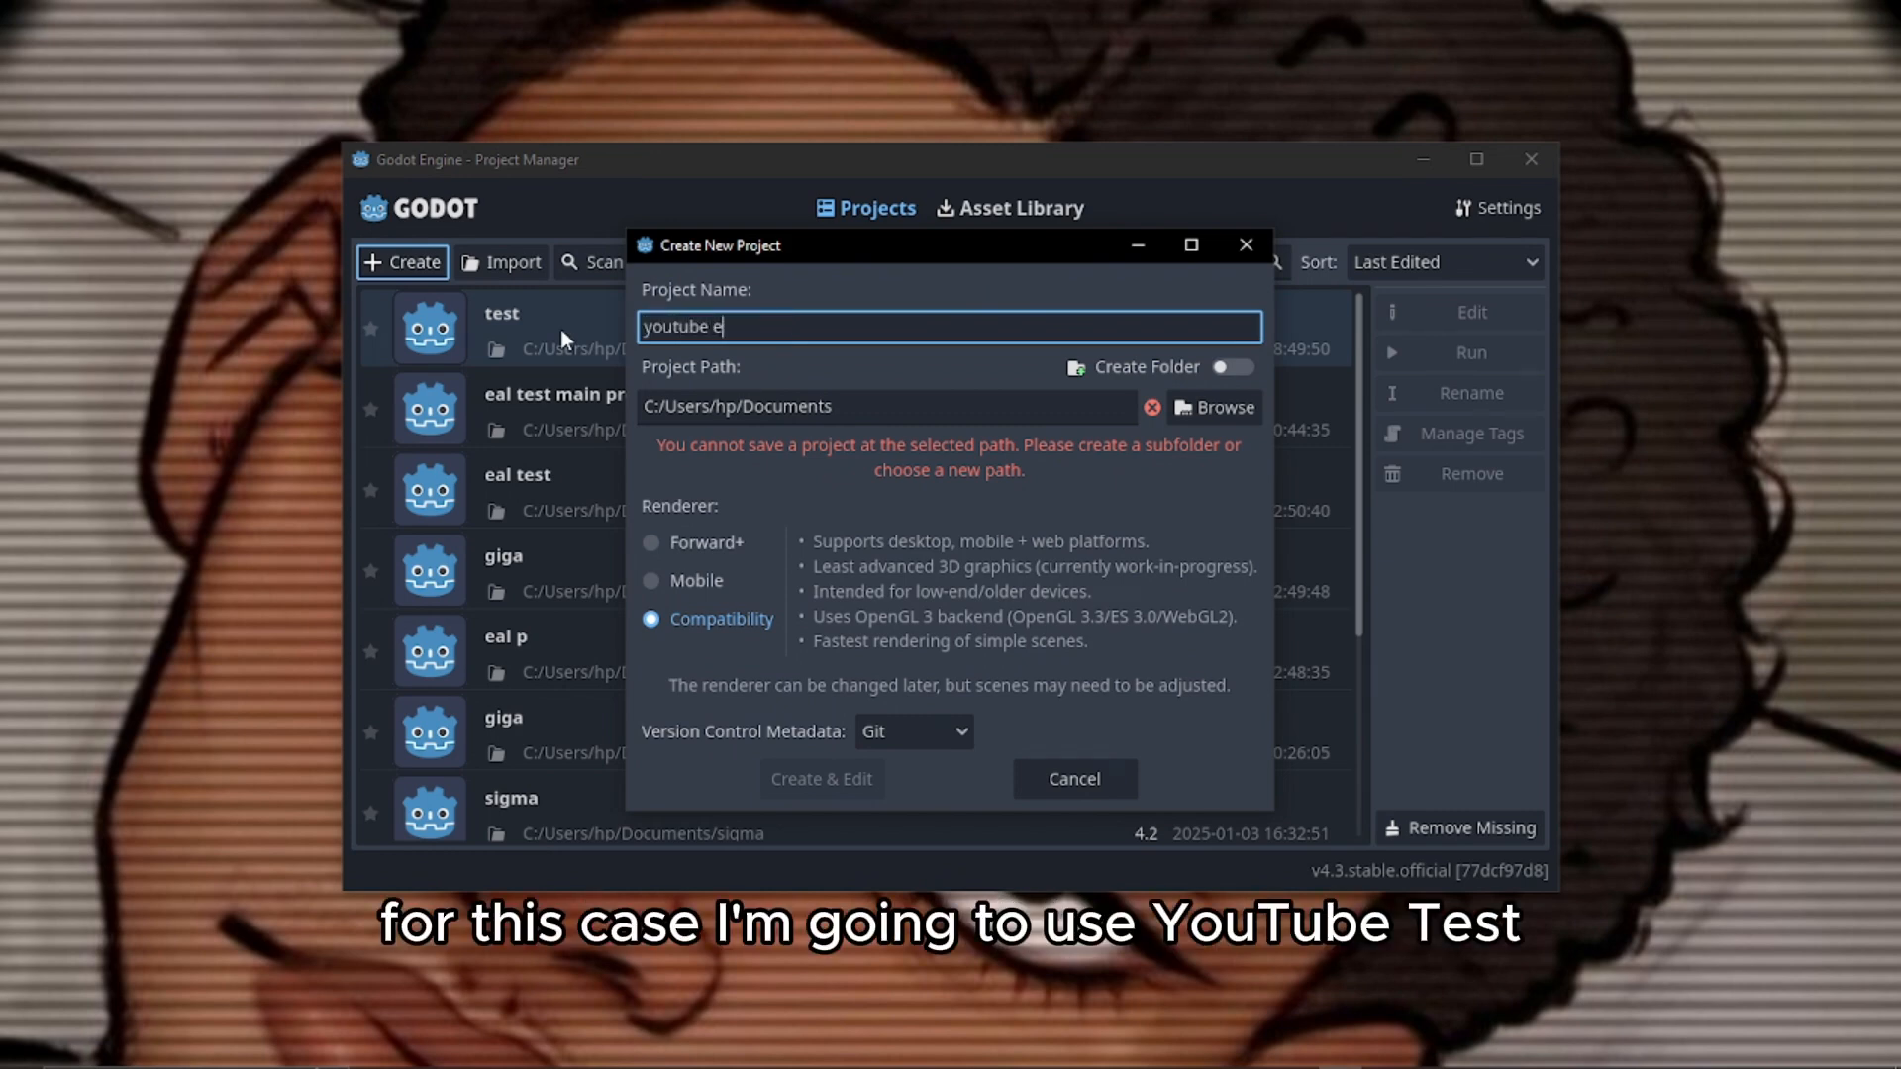
{"action": "type", "text": "st"}
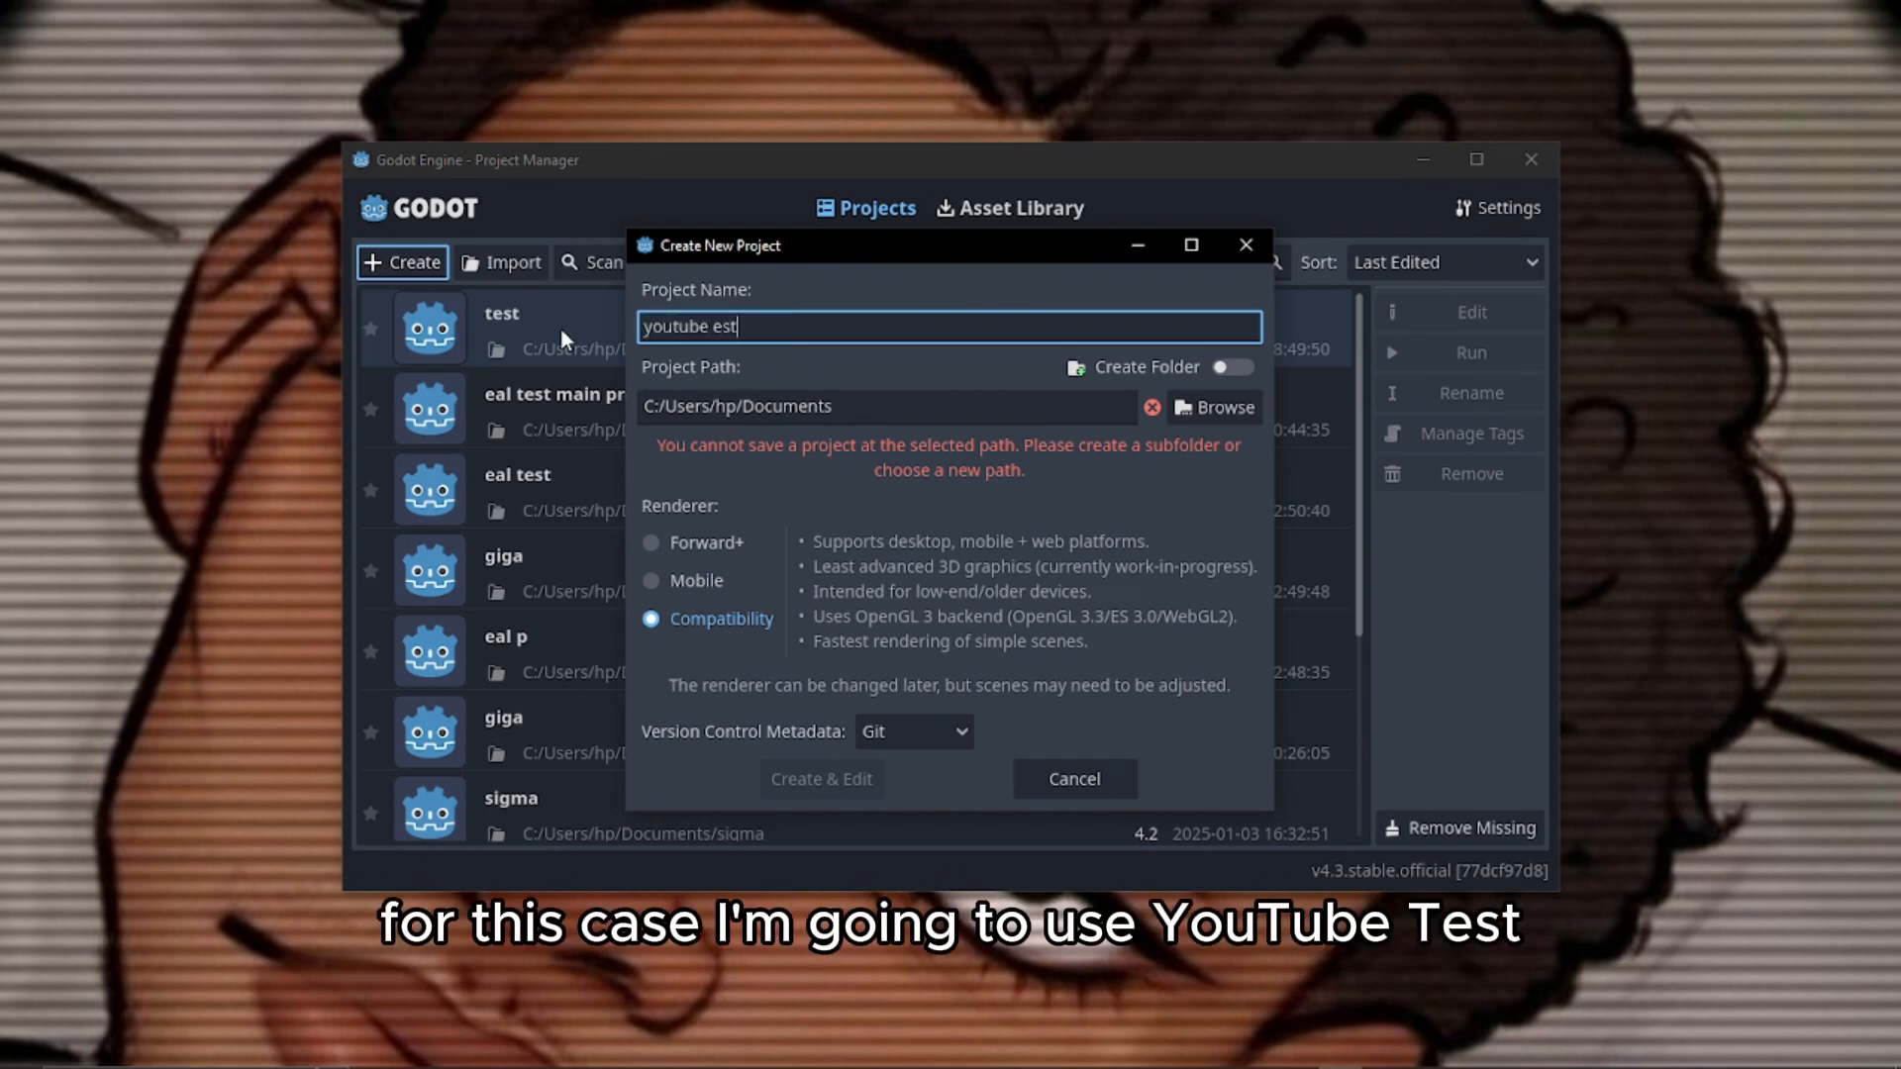
{"action": "double_click", "coordinate": [721, 328]}
{"action": "left_click", "coordinate": [717, 329]}
{"action": "type", "text": "t"}
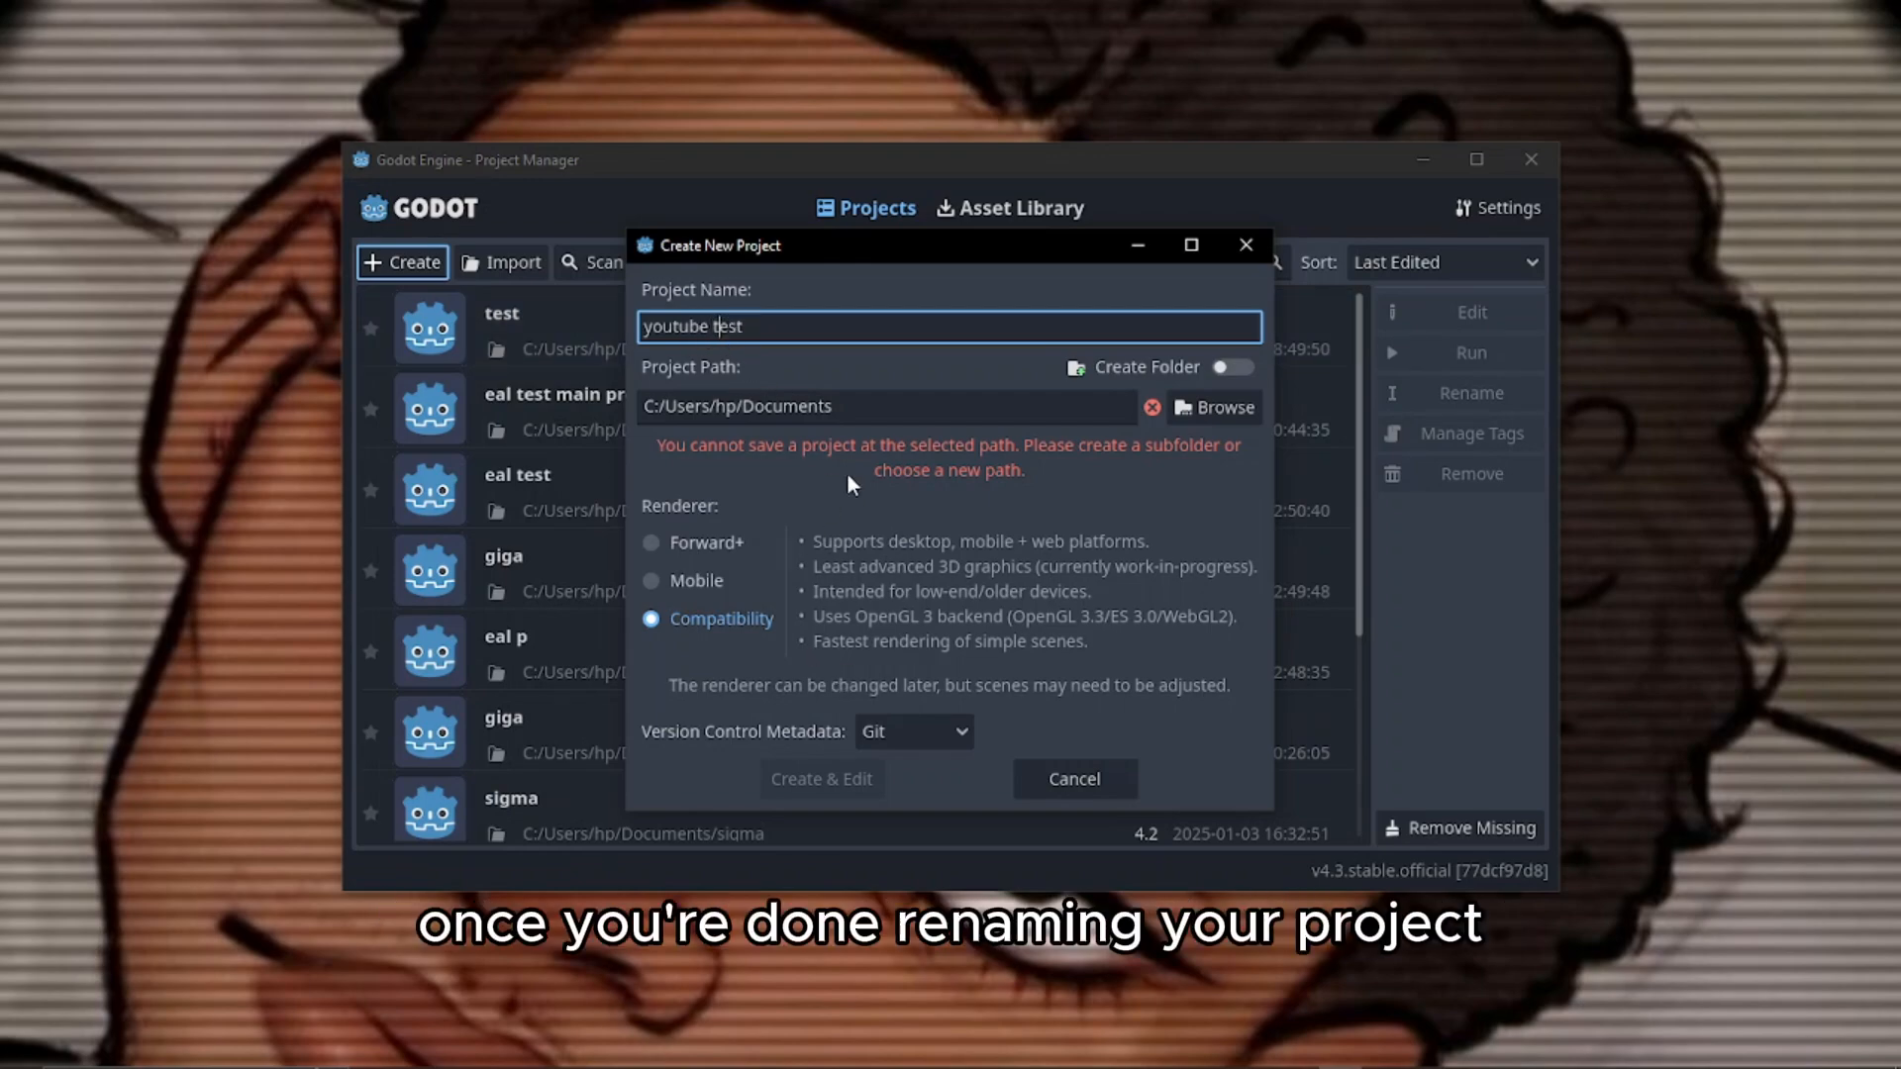
Set the project path to the Desktop folder 1 youtube godot series and create the project with the Compatibility renderer
{"action": "left_click", "coordinate": [1197, 412]}
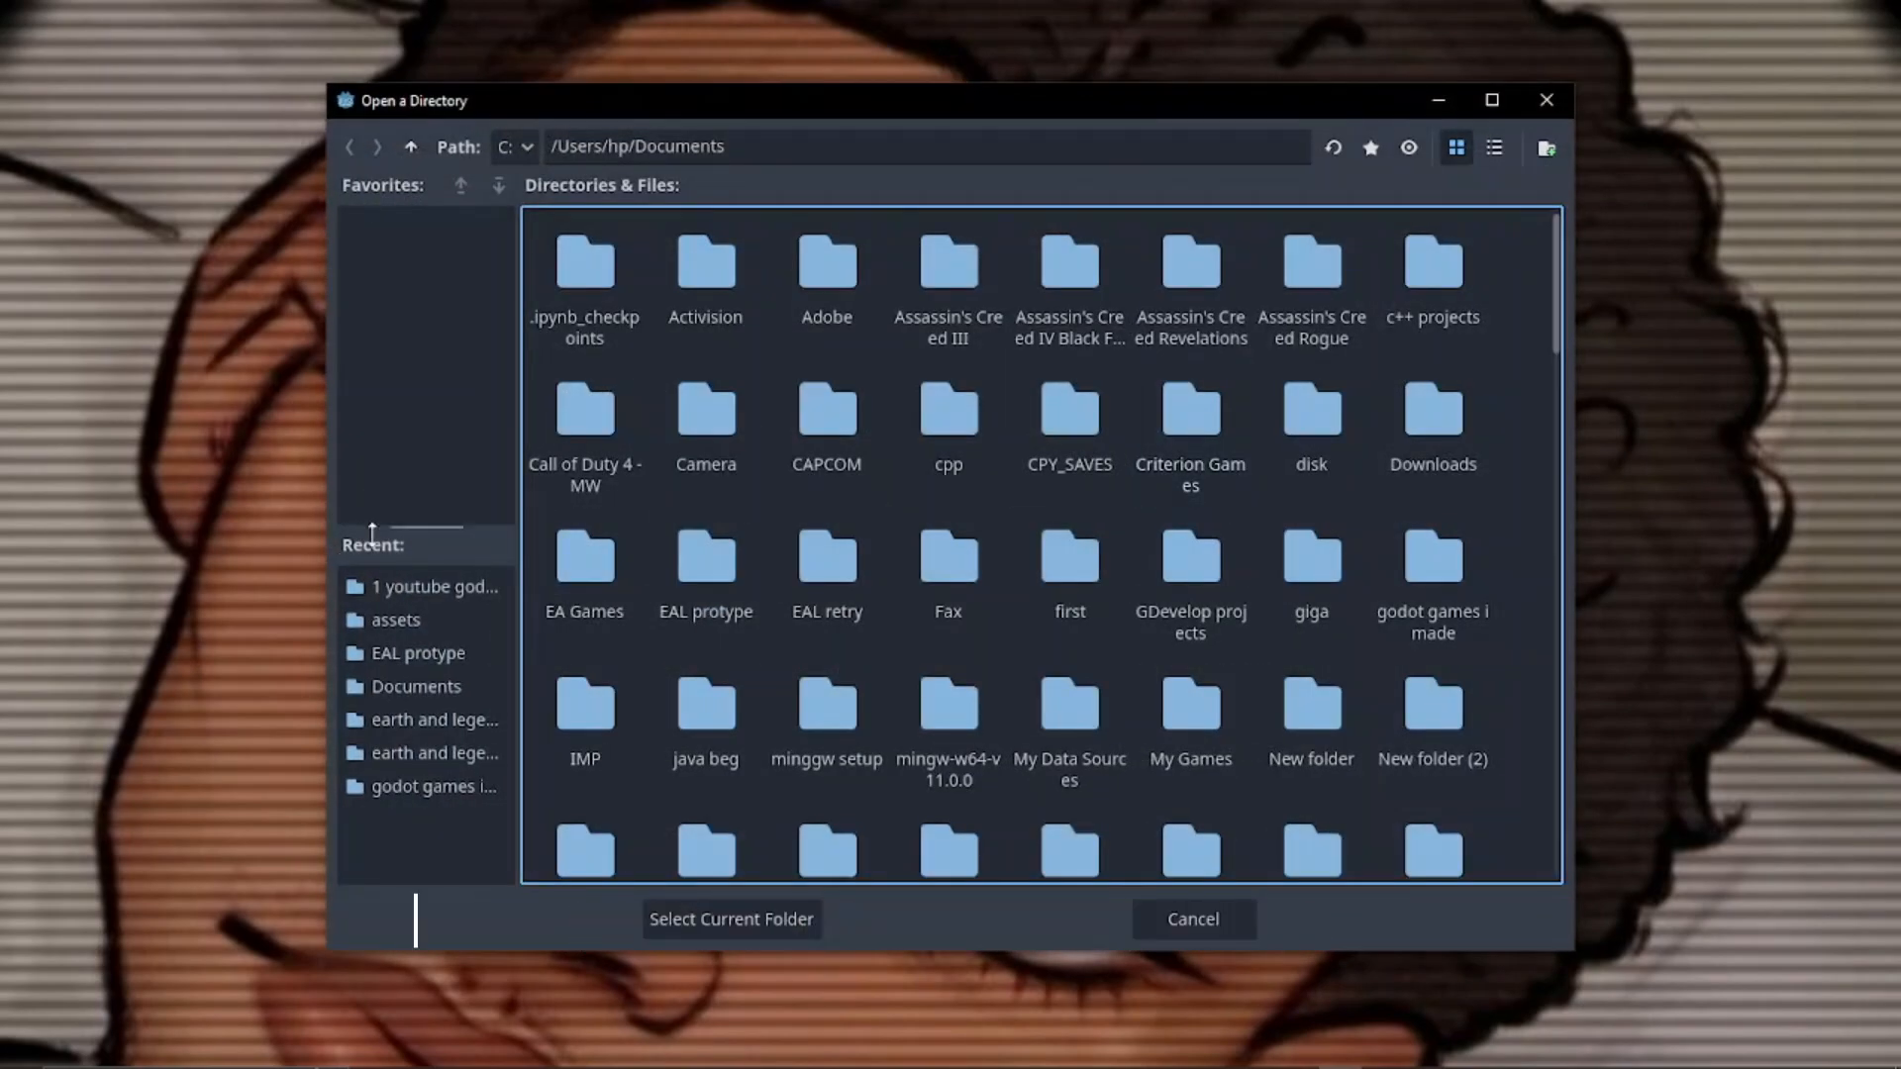
{"action": "left_click", "coordinate": [396, 586]}
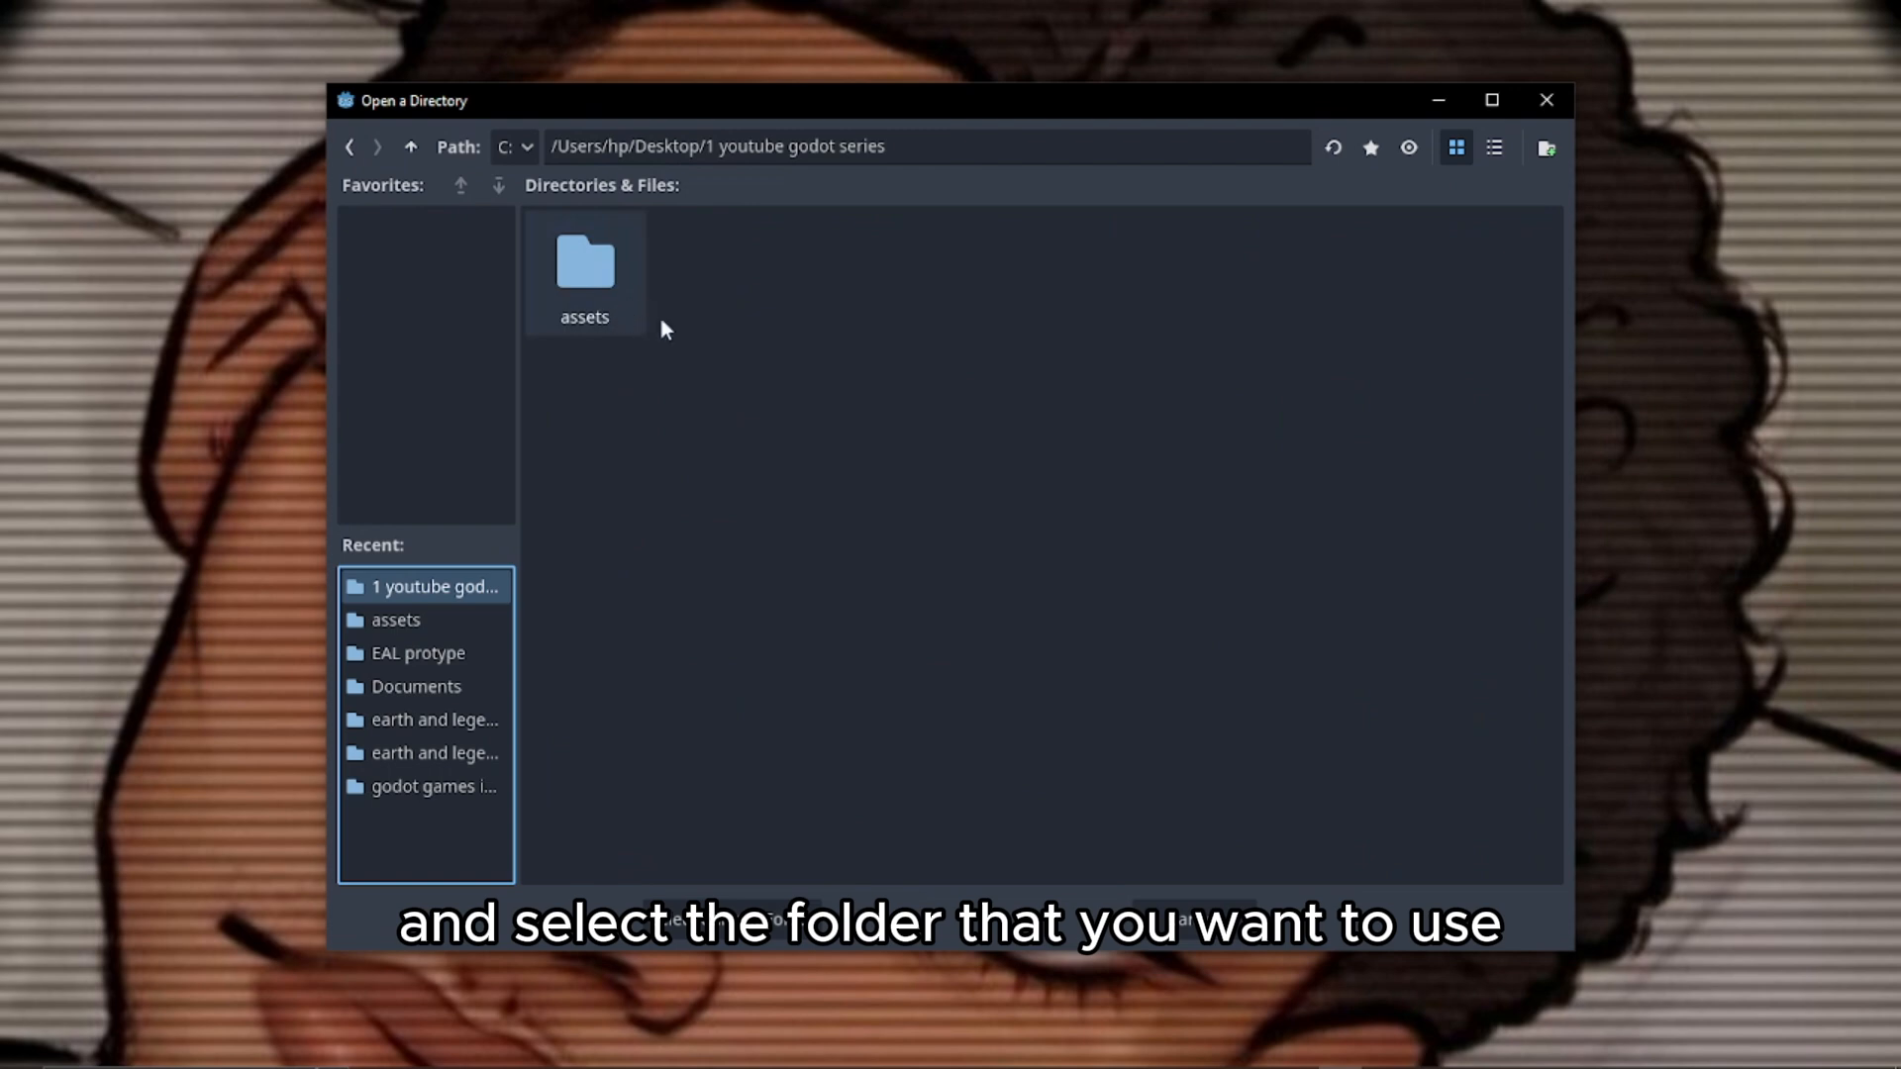
{"action": "left_click", "coordinate": [665, 910]}
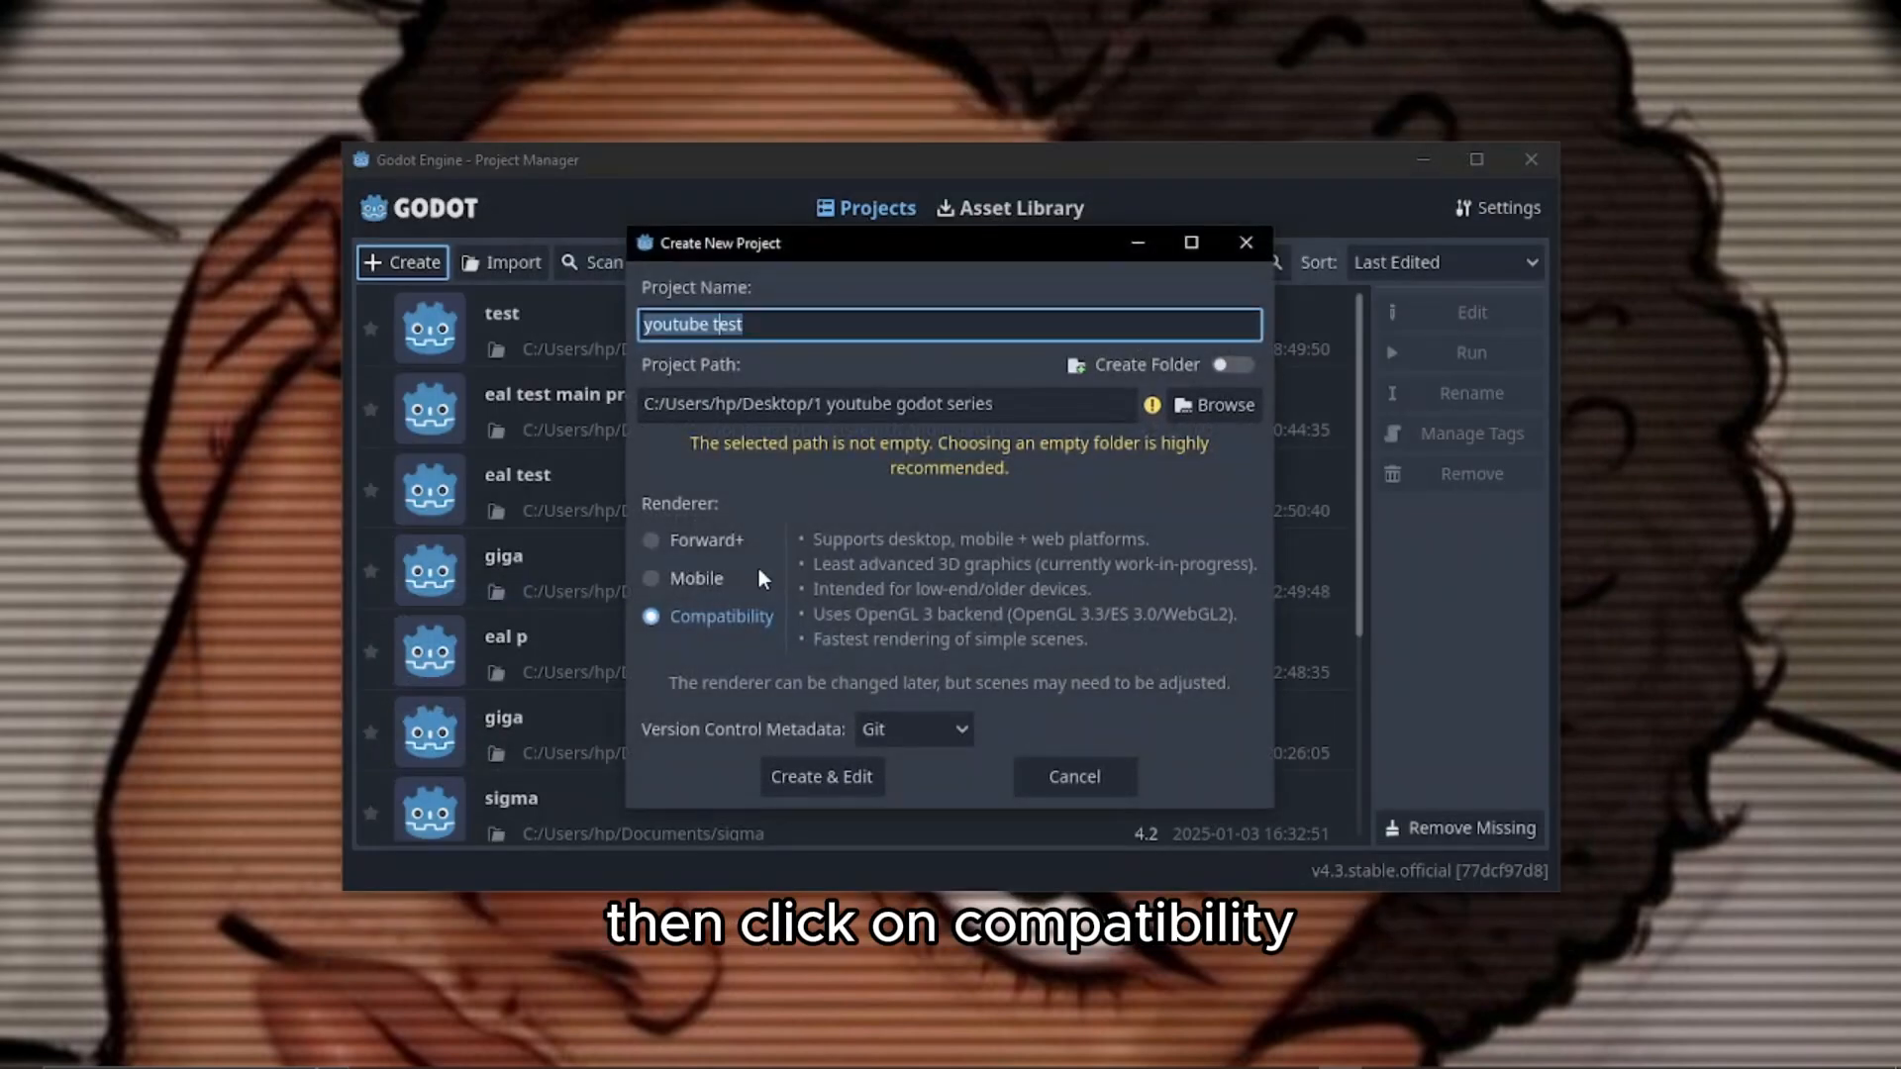
{"action": "left_click", "coordinate": [820, 780]}
{"action": "left_click", "coordinate": [844, 591]}
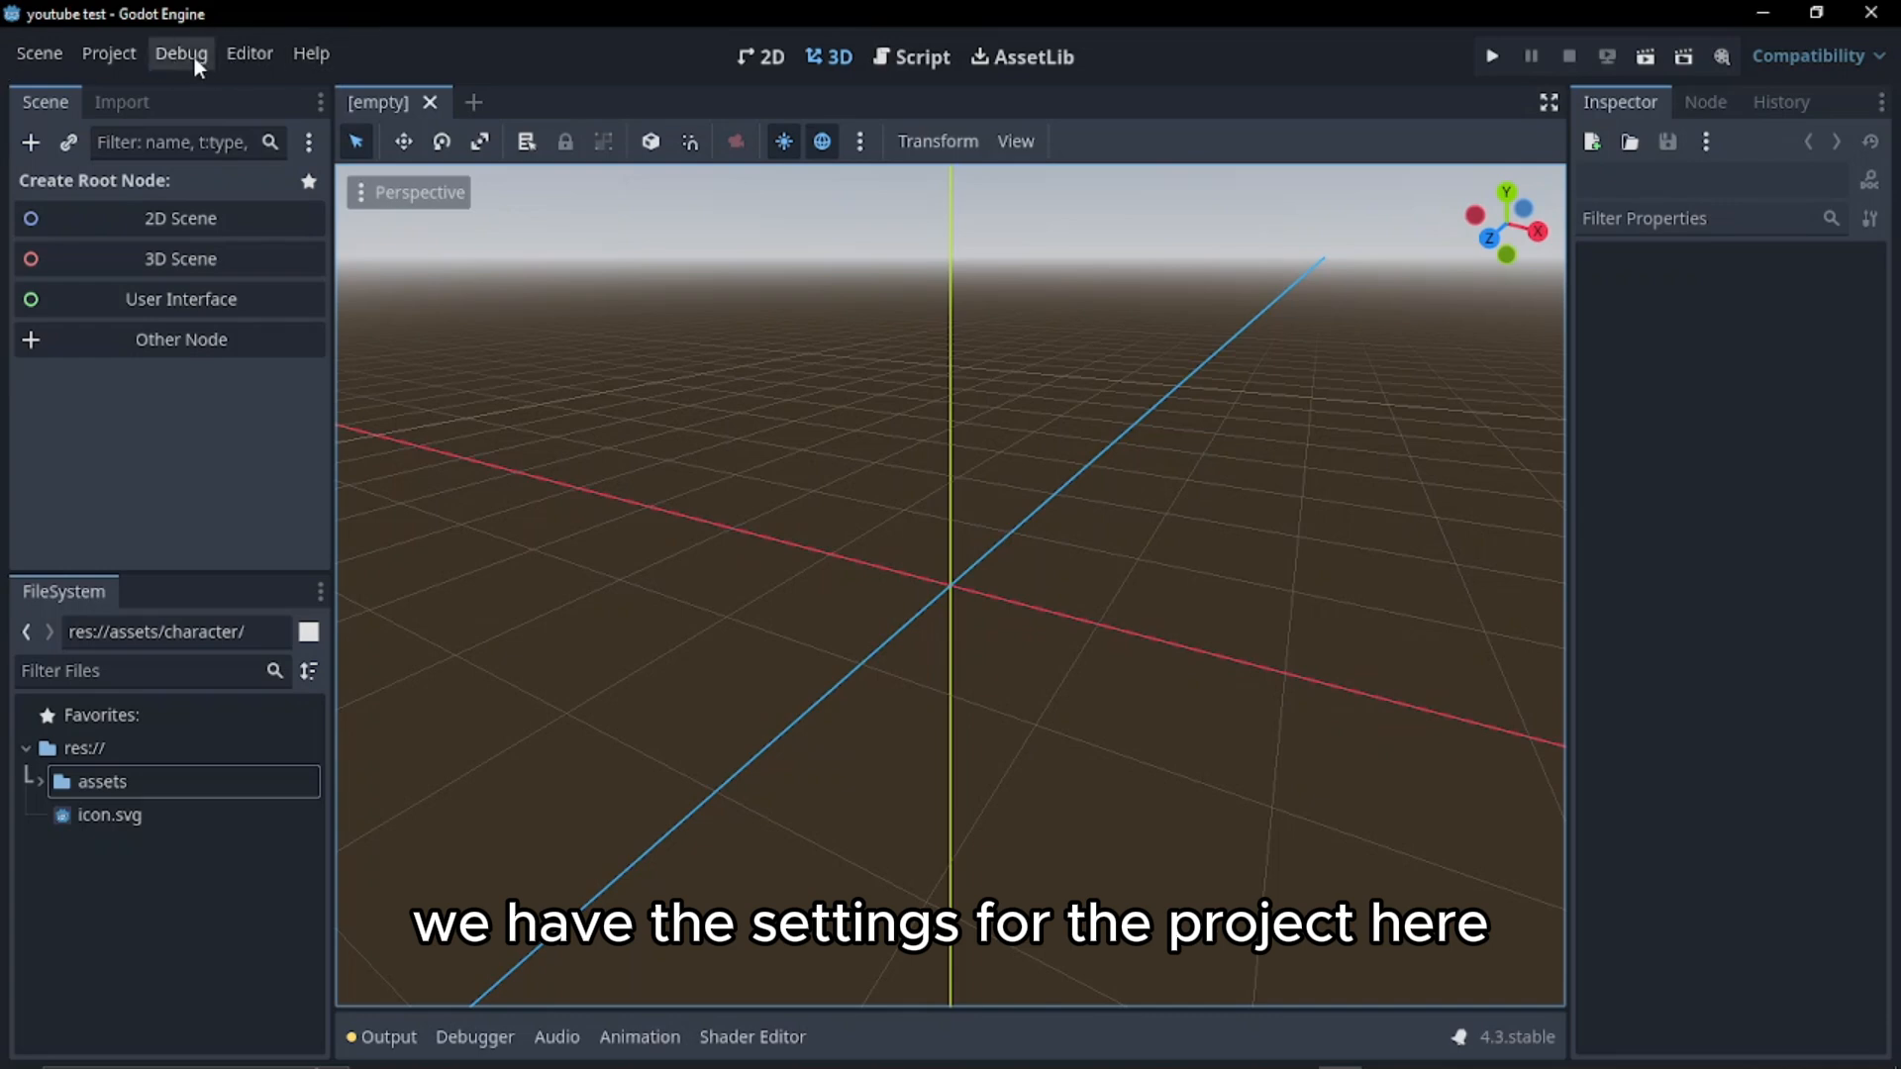
Examine the editor's 2D, 3D, Script and AssetLib workspaces and the contents of the project's assets folder
{"action": "left_click", "coordinate": [41, 61]}
{"action": "left_click", "coordinate": [99, 60]}
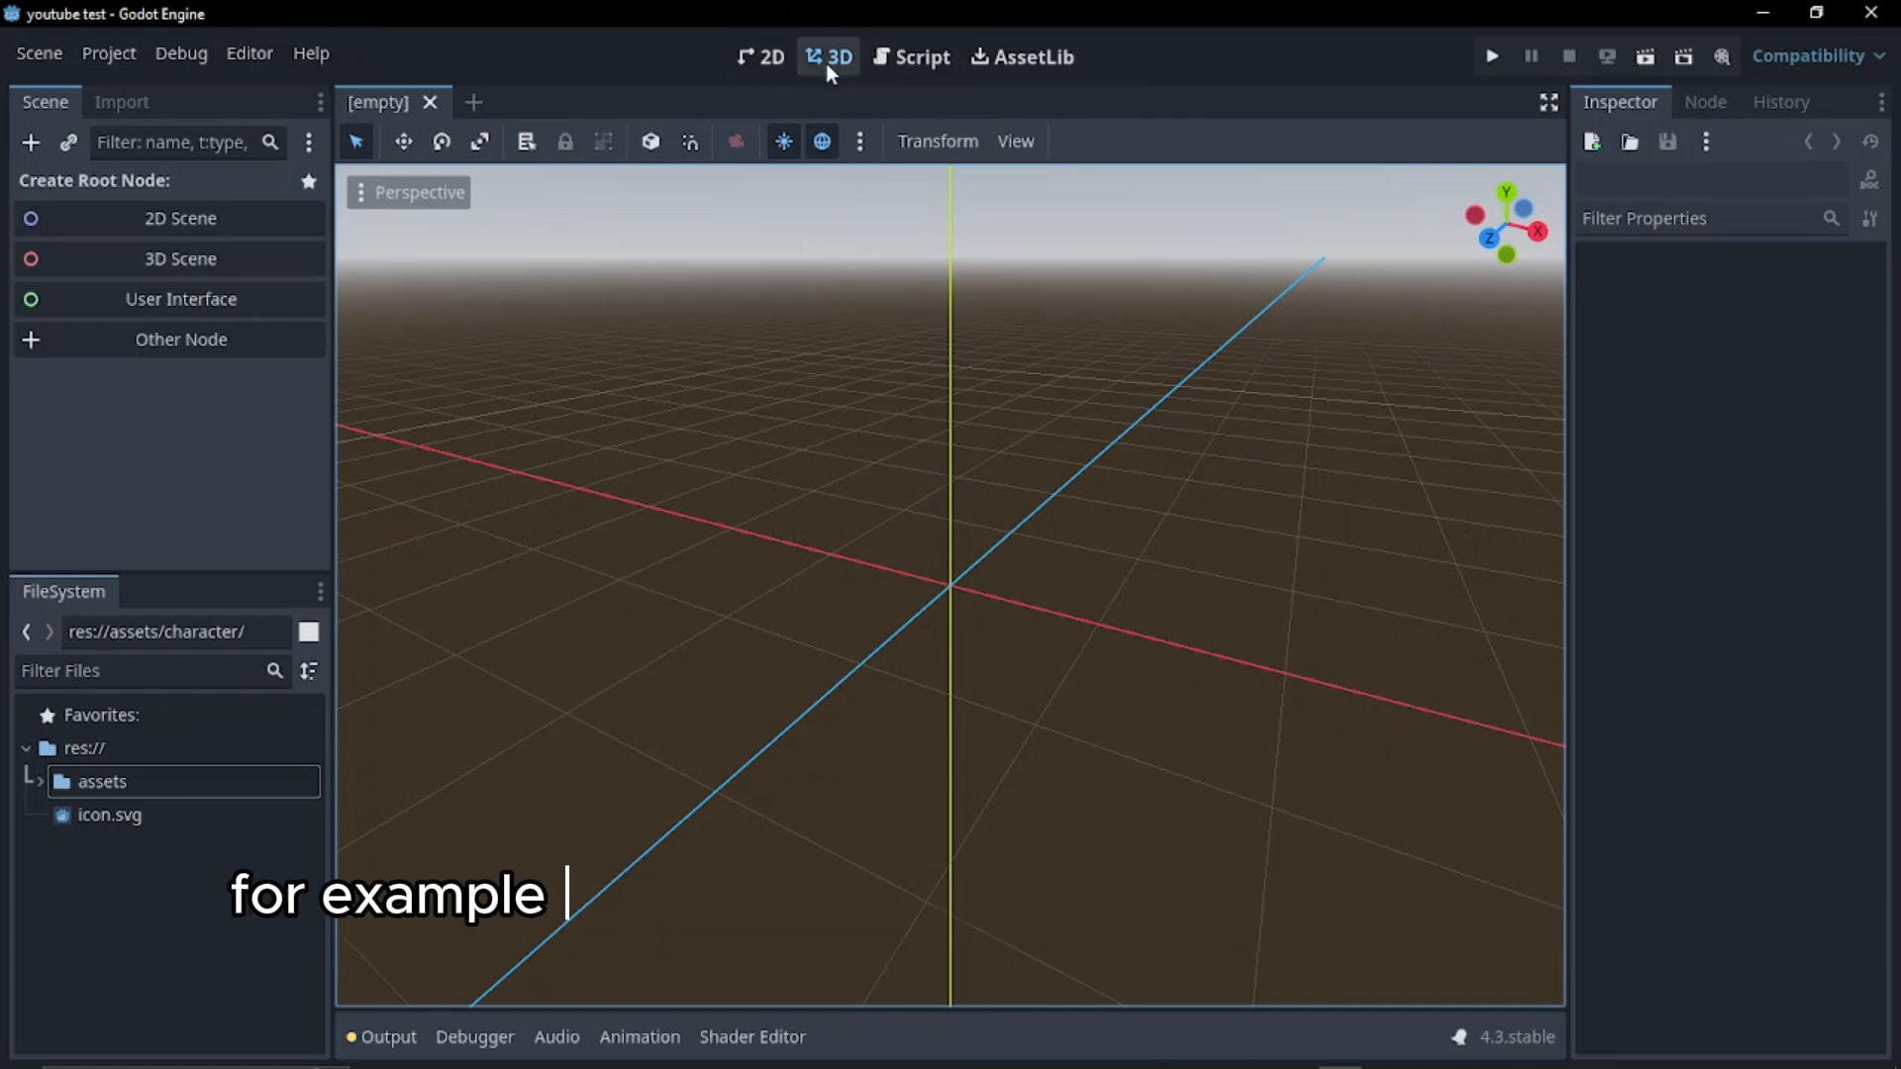
{"action": "left_click", "coordinate": [759, 57]}
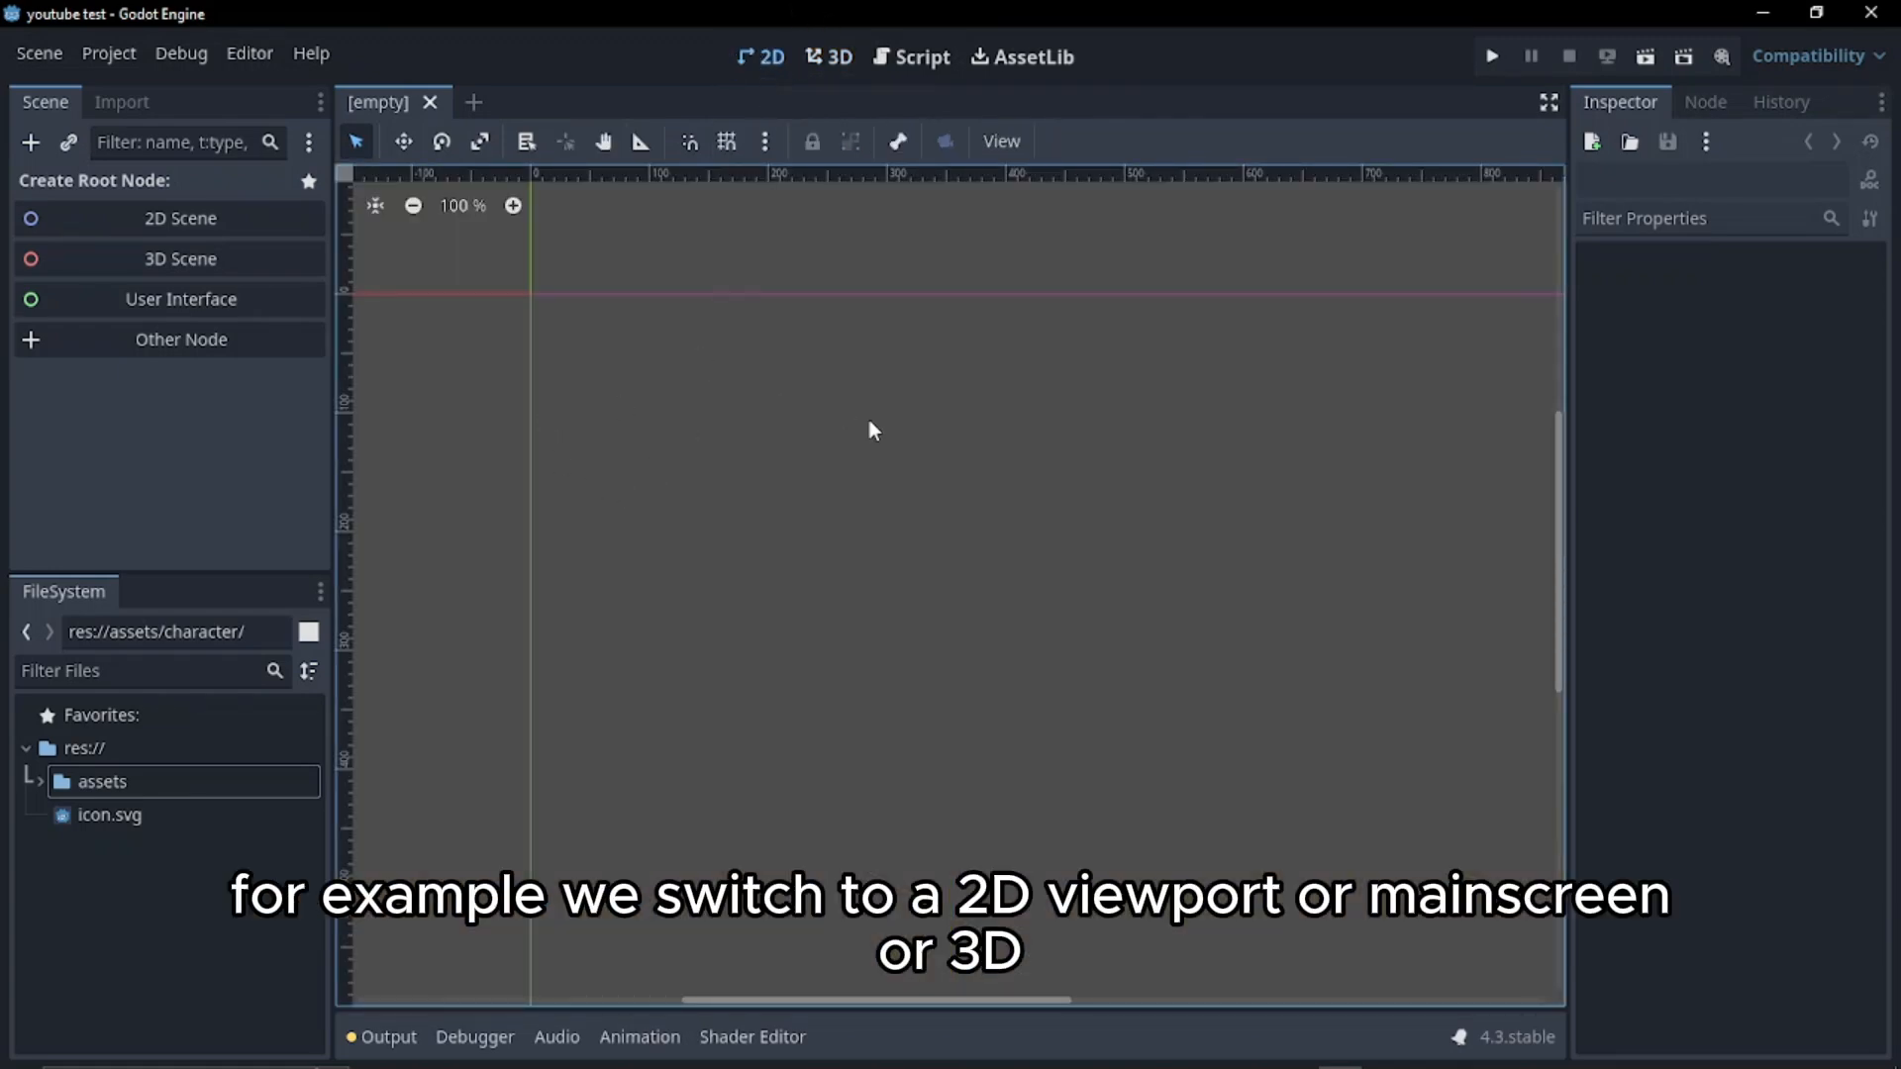
{"action": "scroll", "coordinate": [891, 384], "scroll_direction": "down", "scroll_amount": 1}
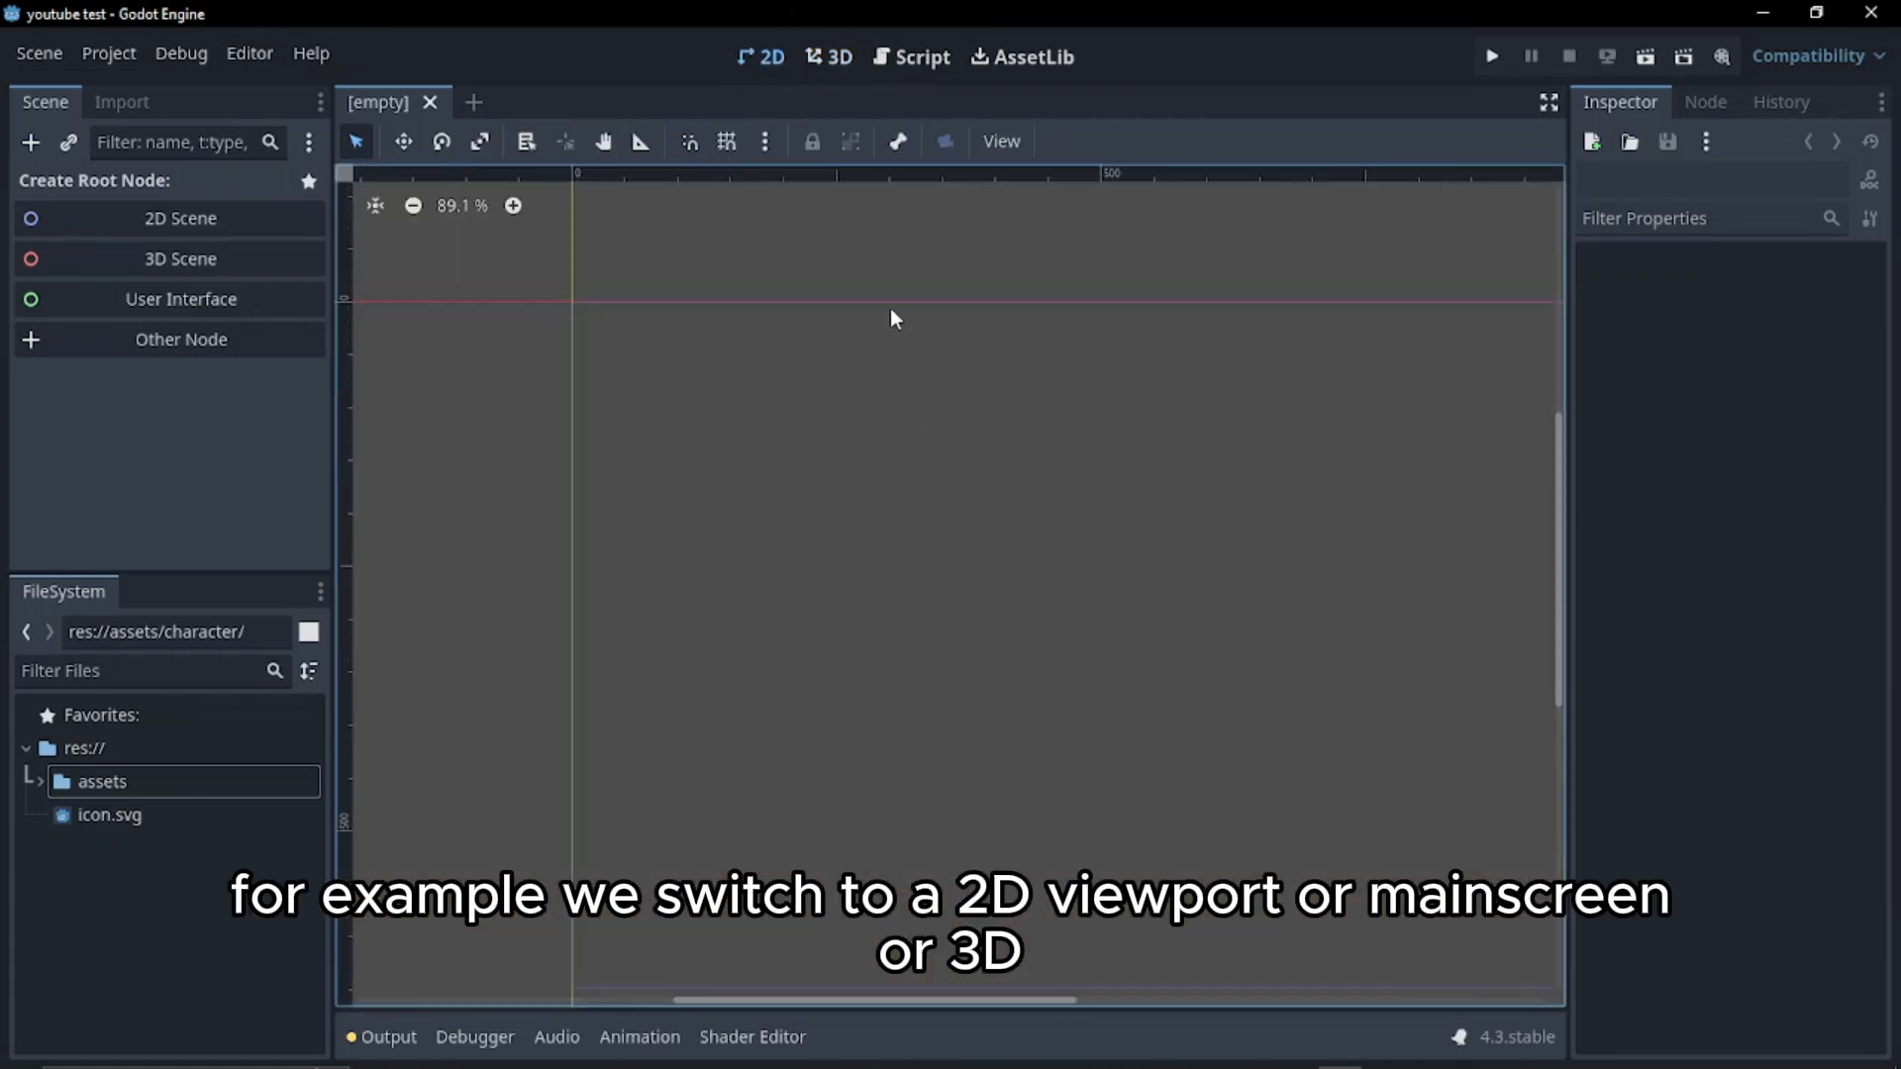
{"action": "left_click", "coordinate": [830, 57]}
{"action": "left_click", "coordinate": [917, 60]}
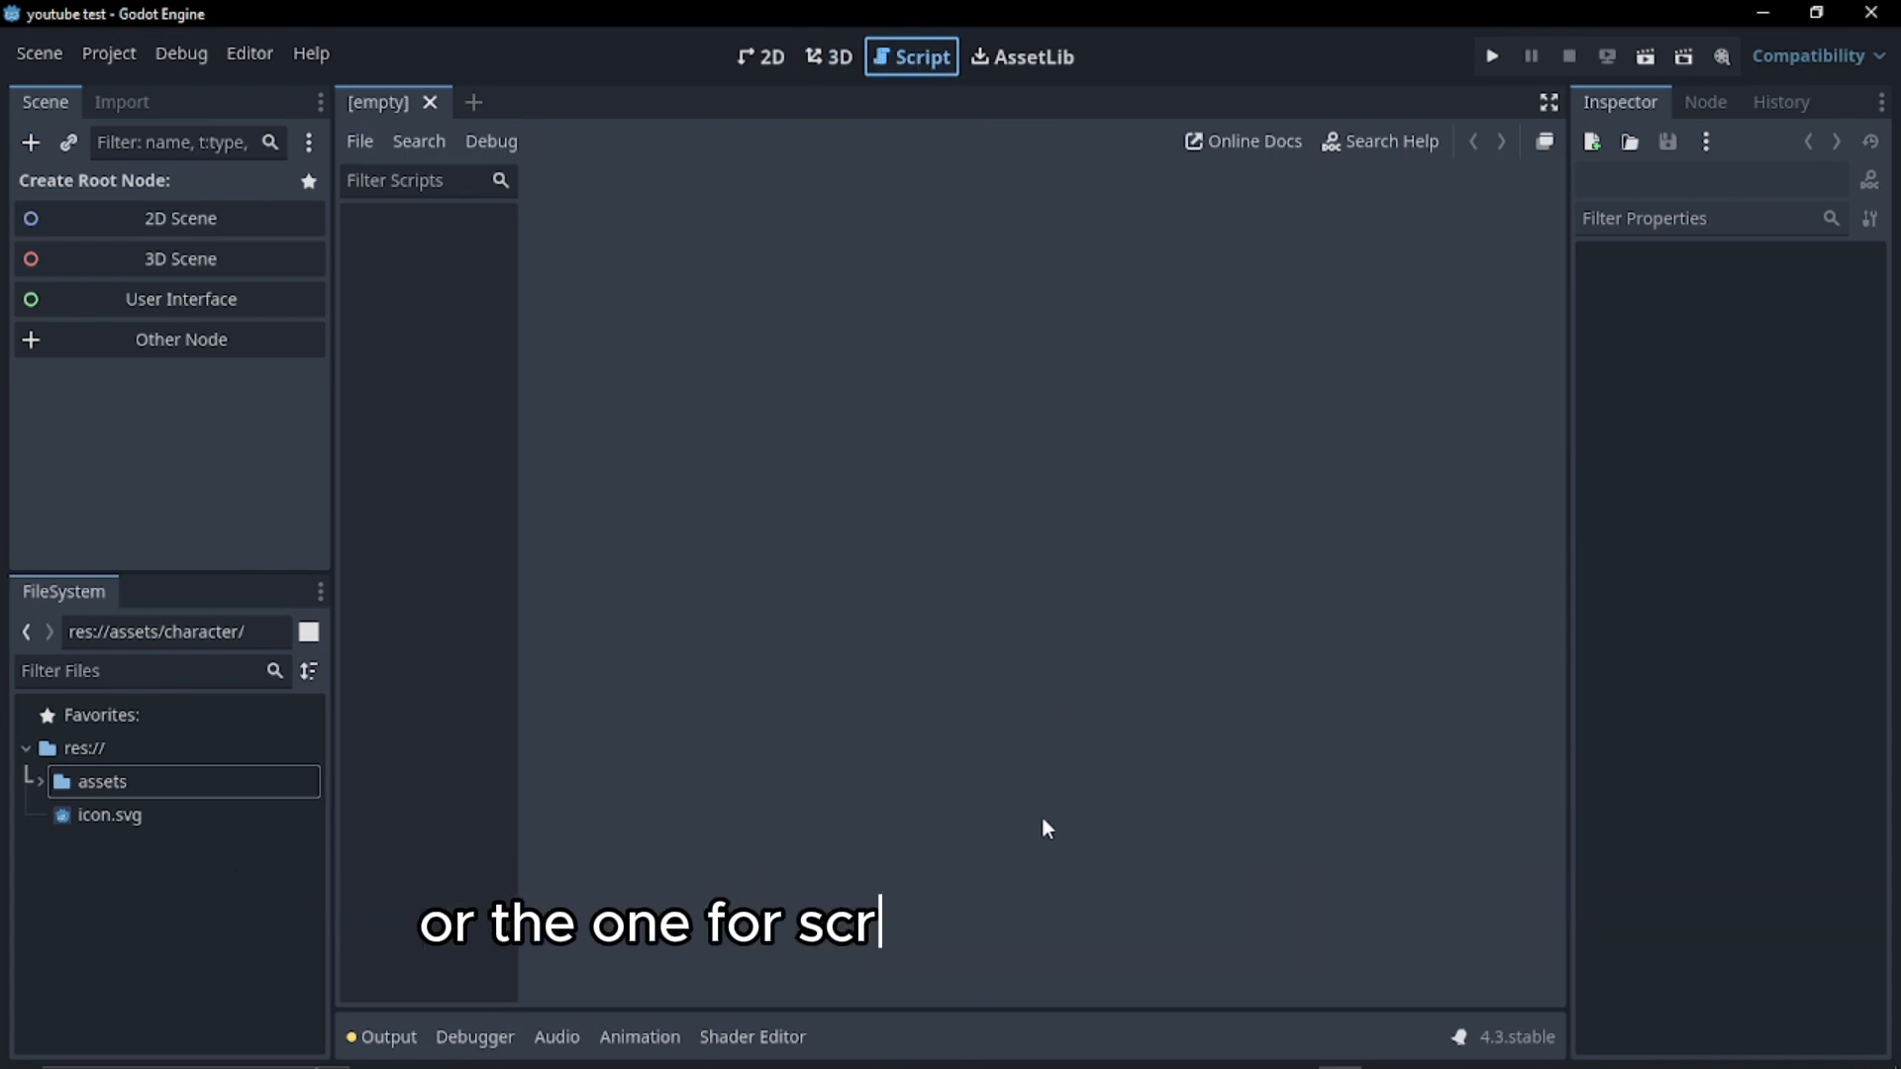
{"action": "left_click", "coordinate": [1032, 57]}
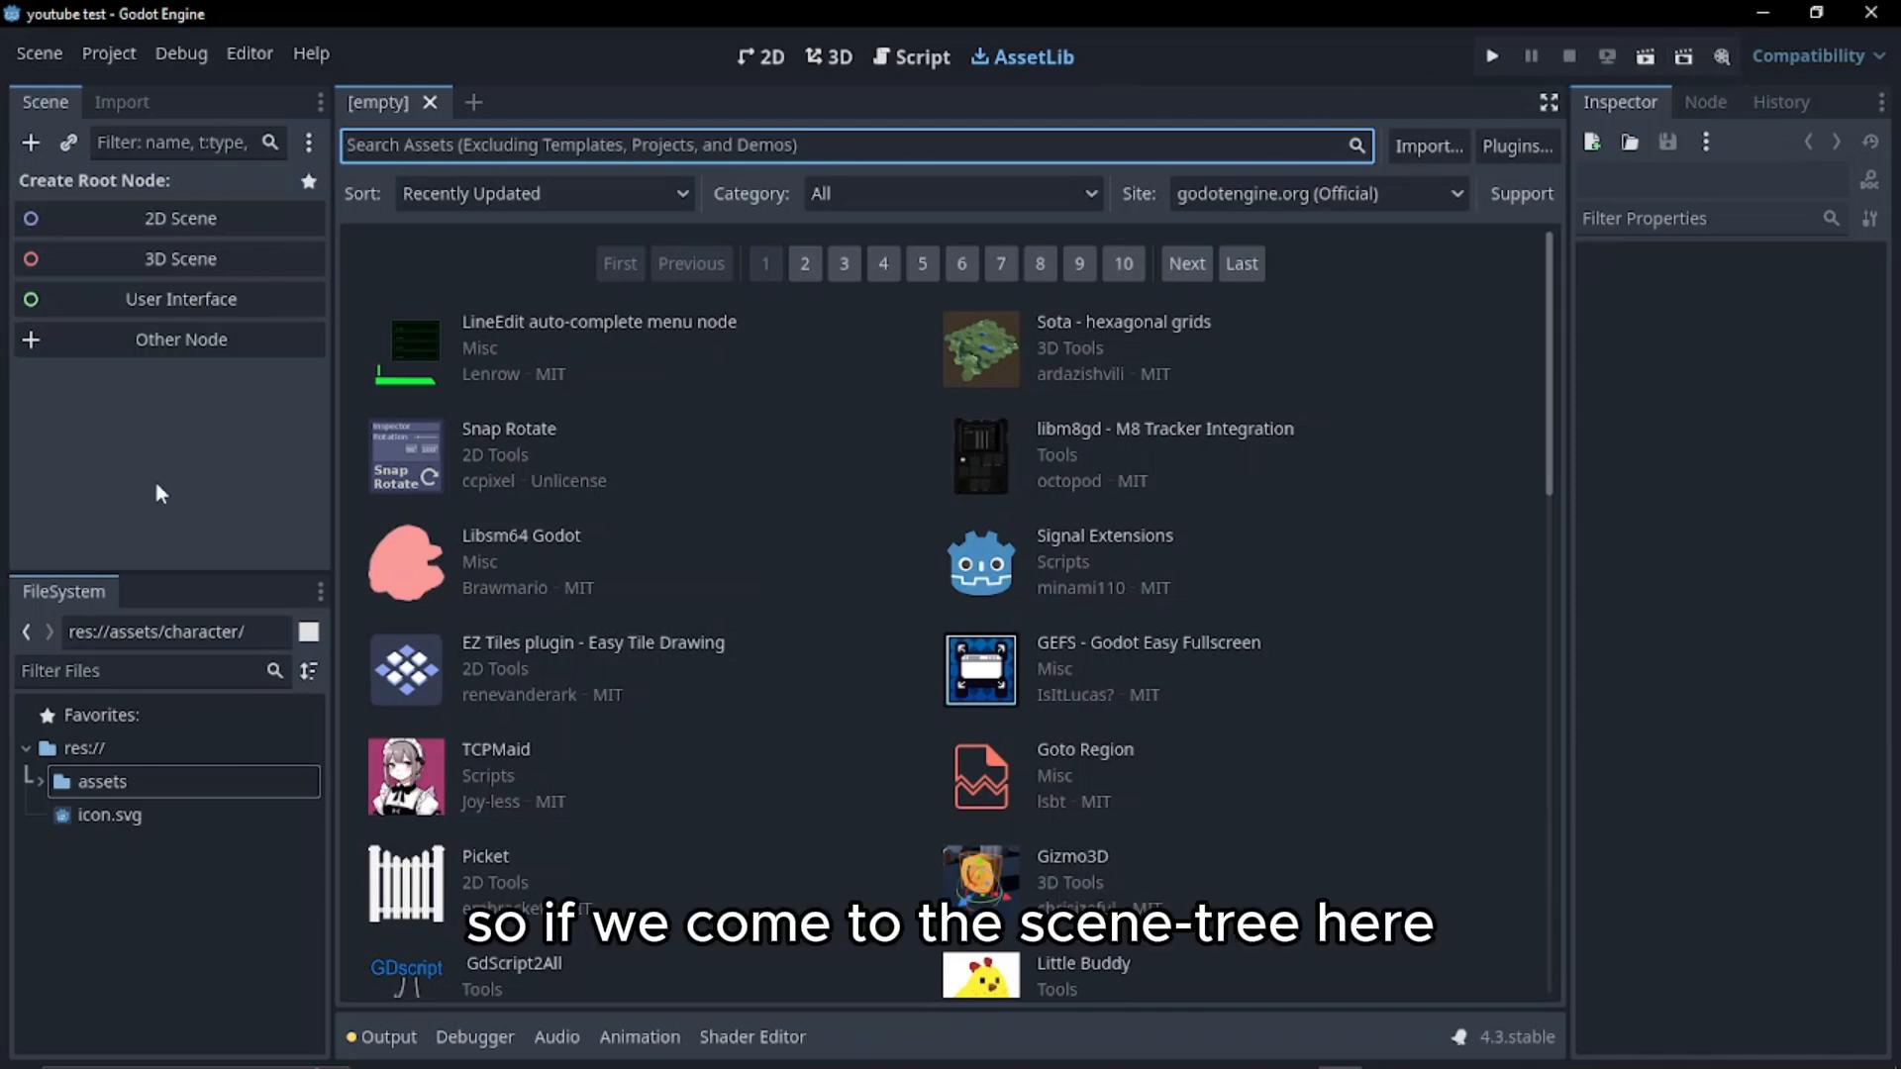
{"action": "left_click", "coordinate": [830, 57]}
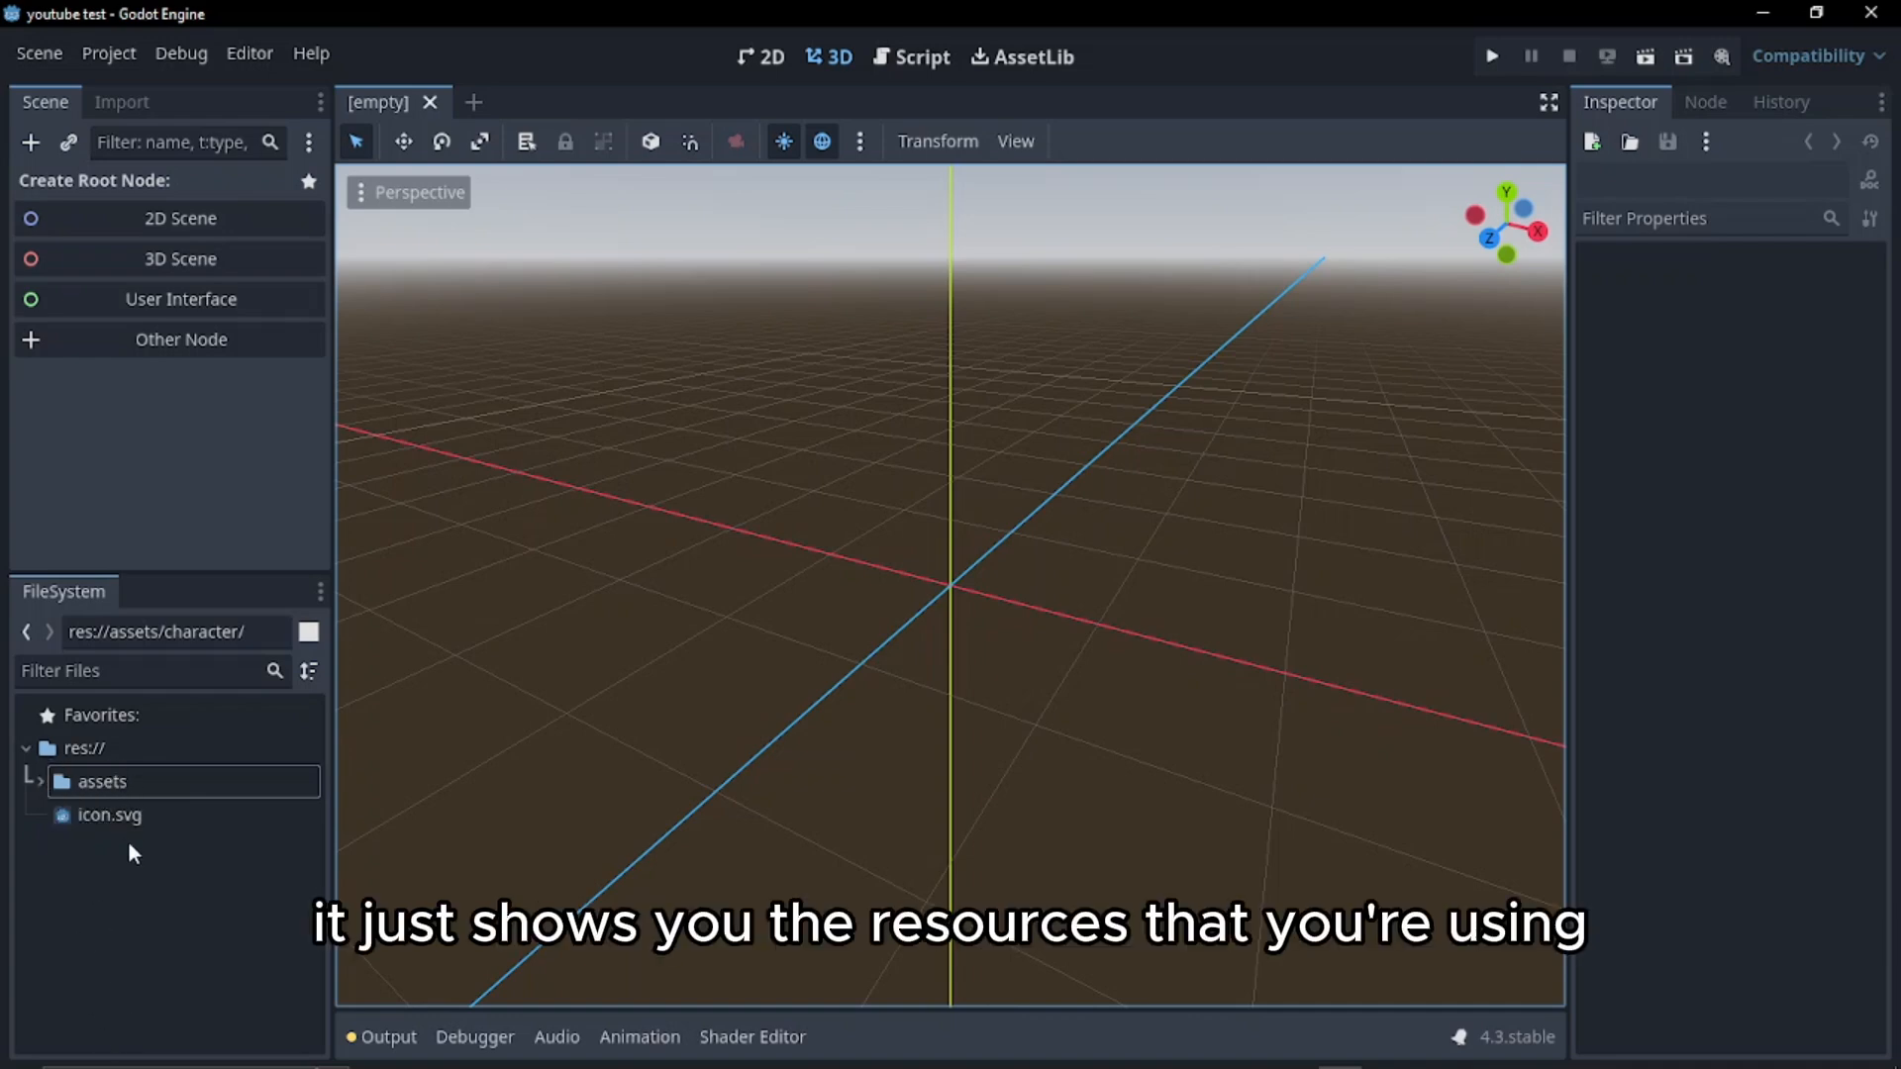
{"action": "left_click", "coordinate": [42, 781]}
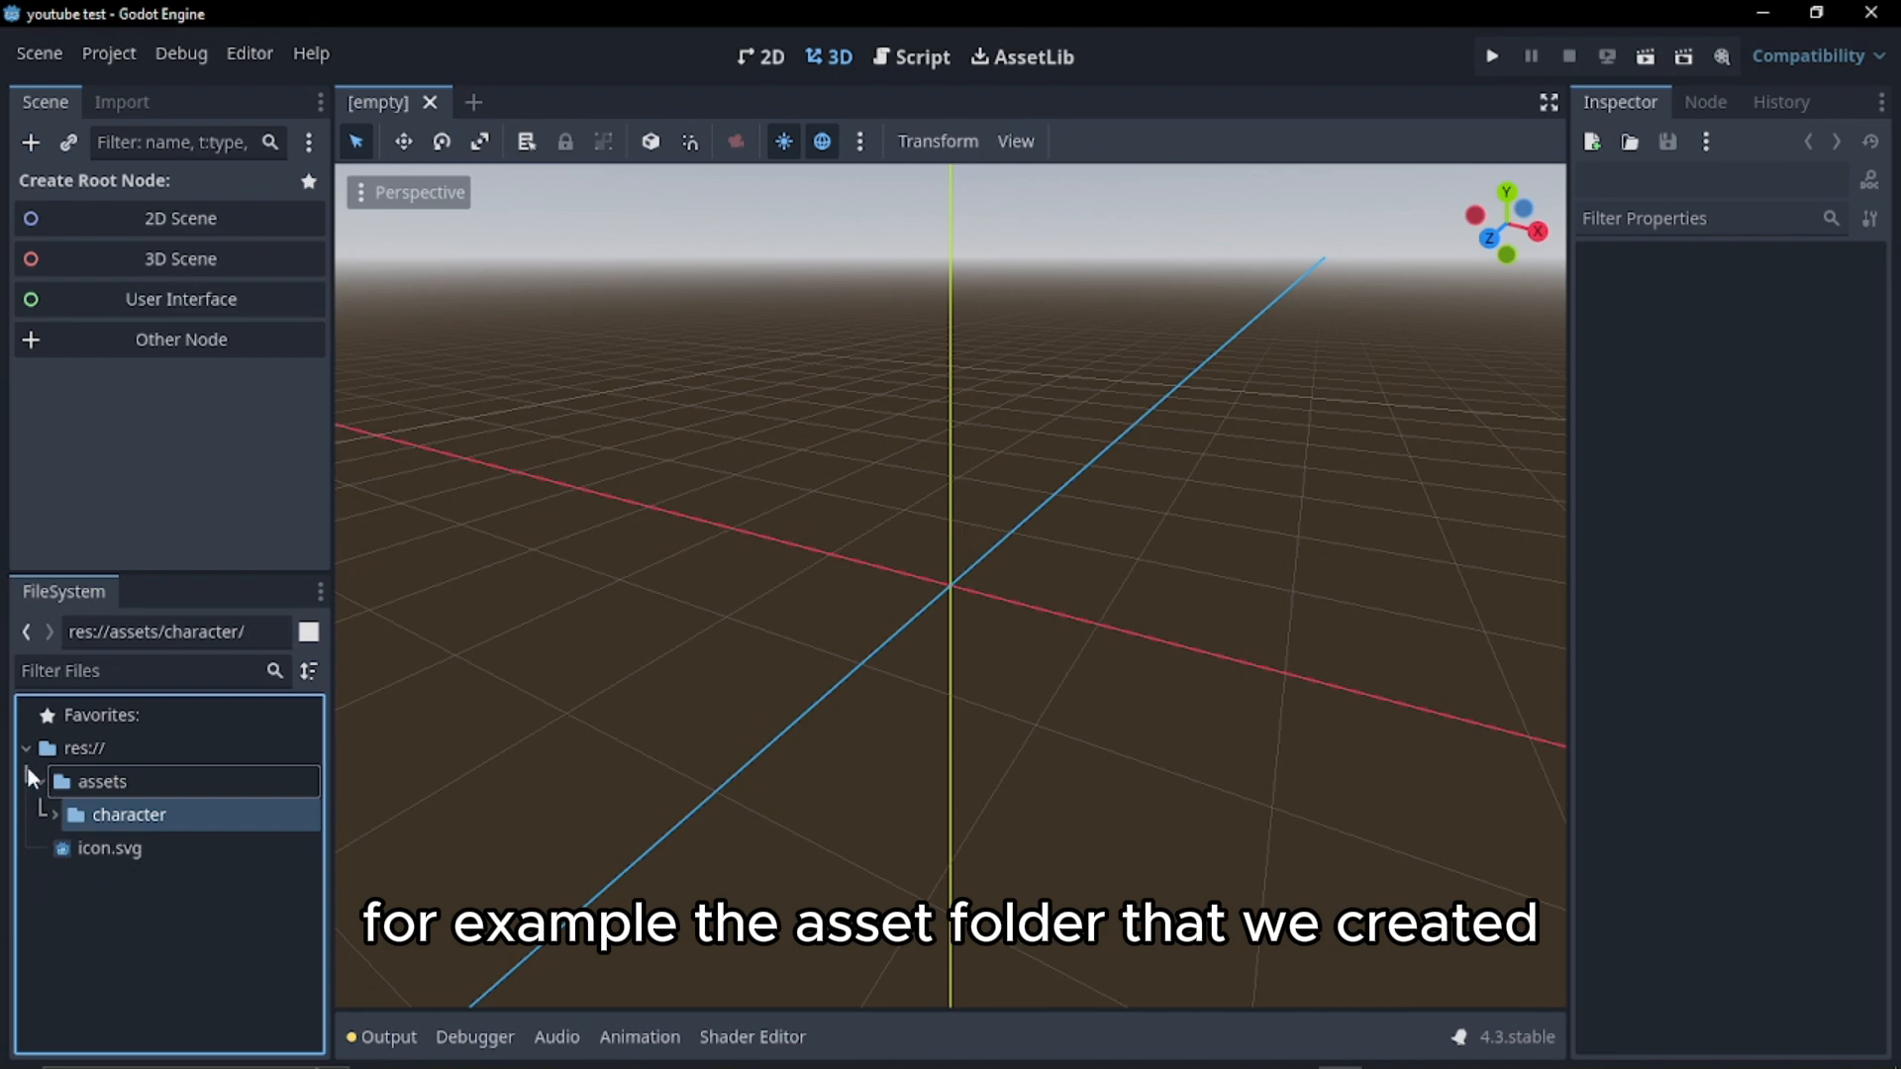
{"action": "left_click", "coordinate": [42, 781]}
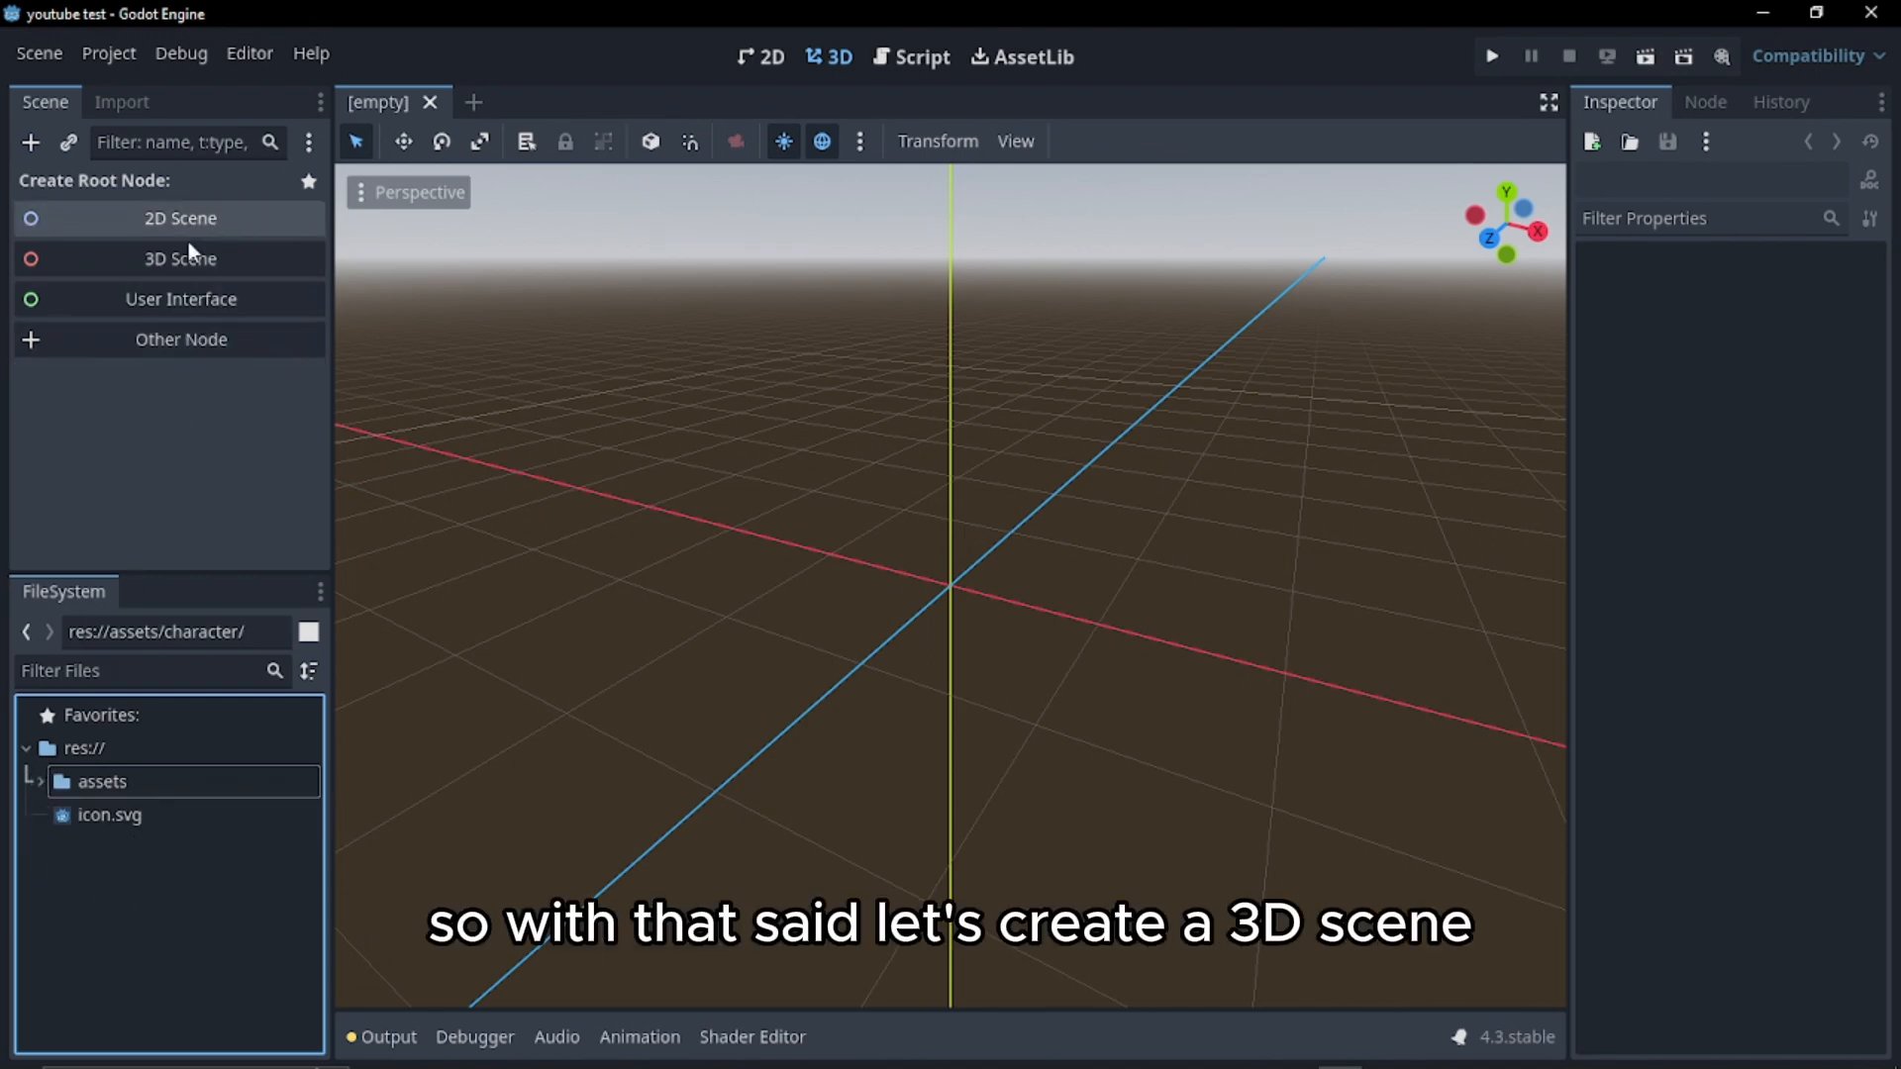
Create a 3D scene root node and rename it level
{"action": "left_click", "coordinate": [171, 260]}
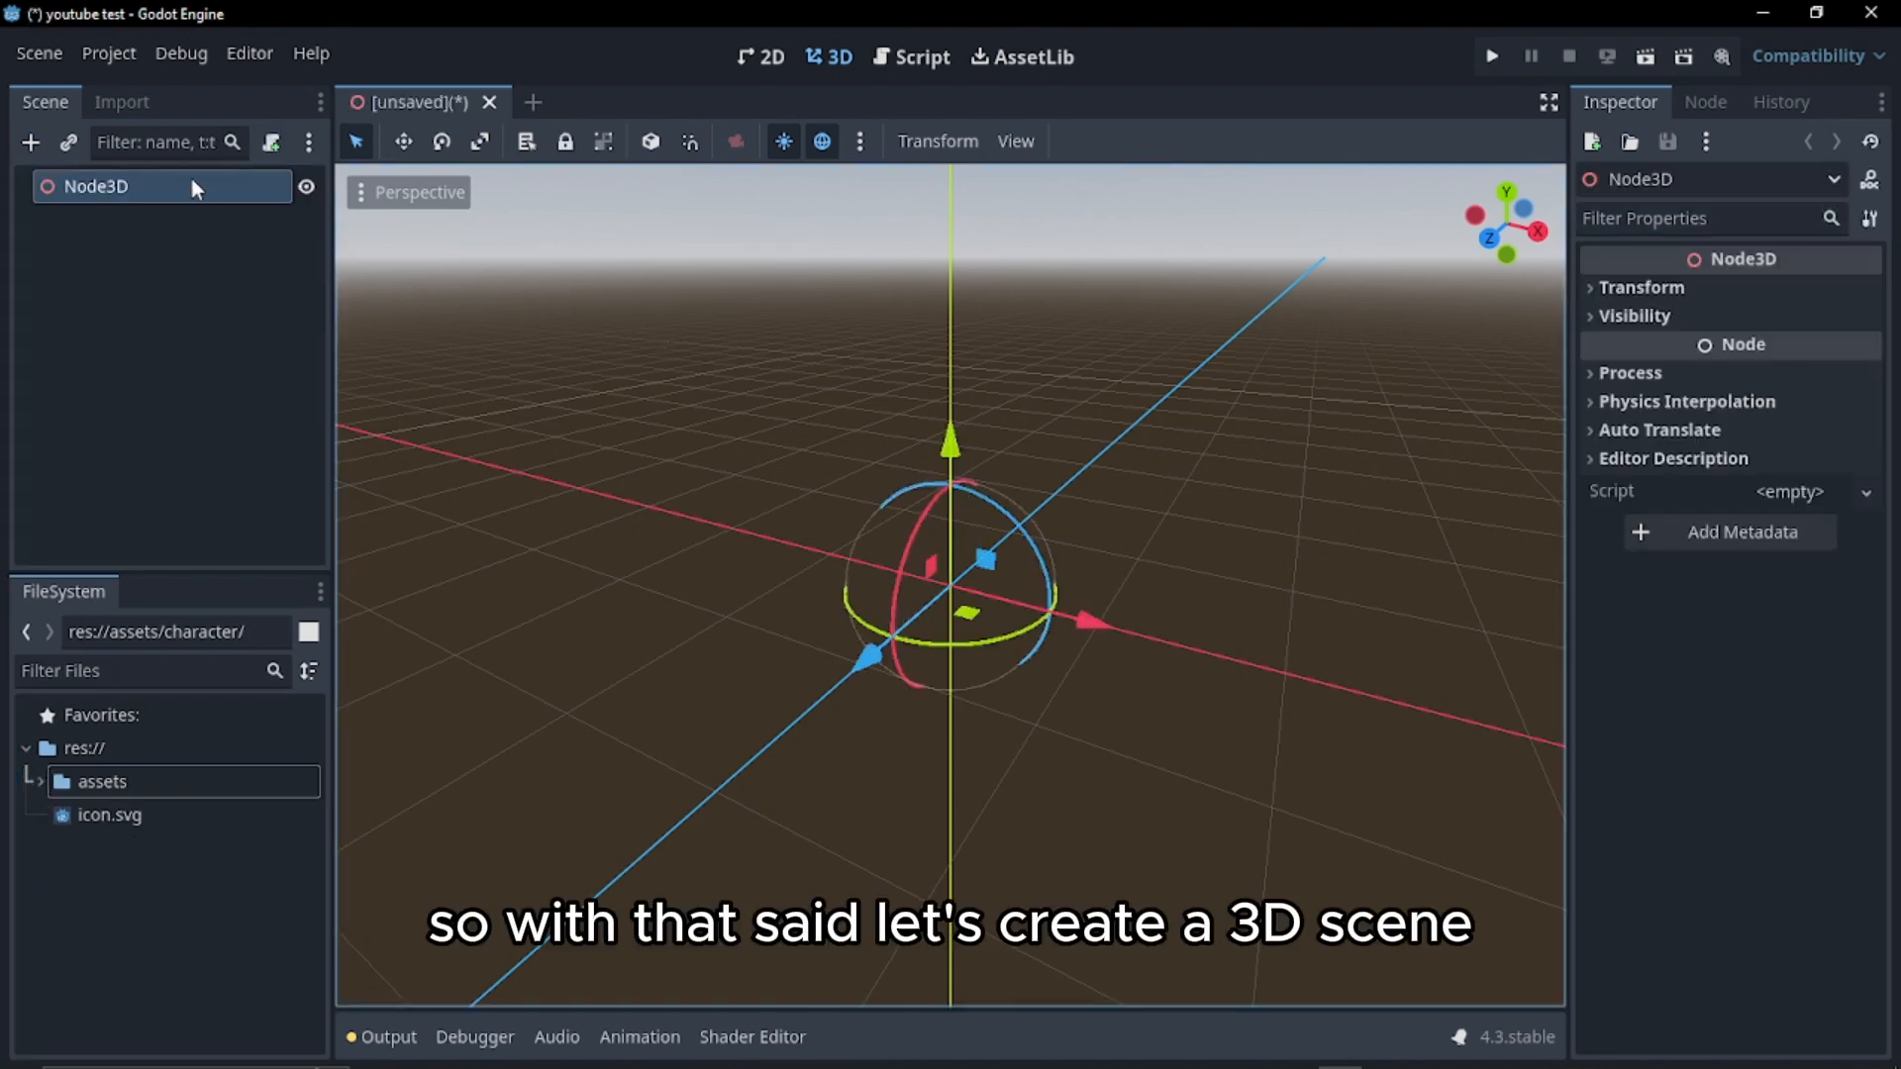
{"action": "double_click", "coordinate": [112, 188]}
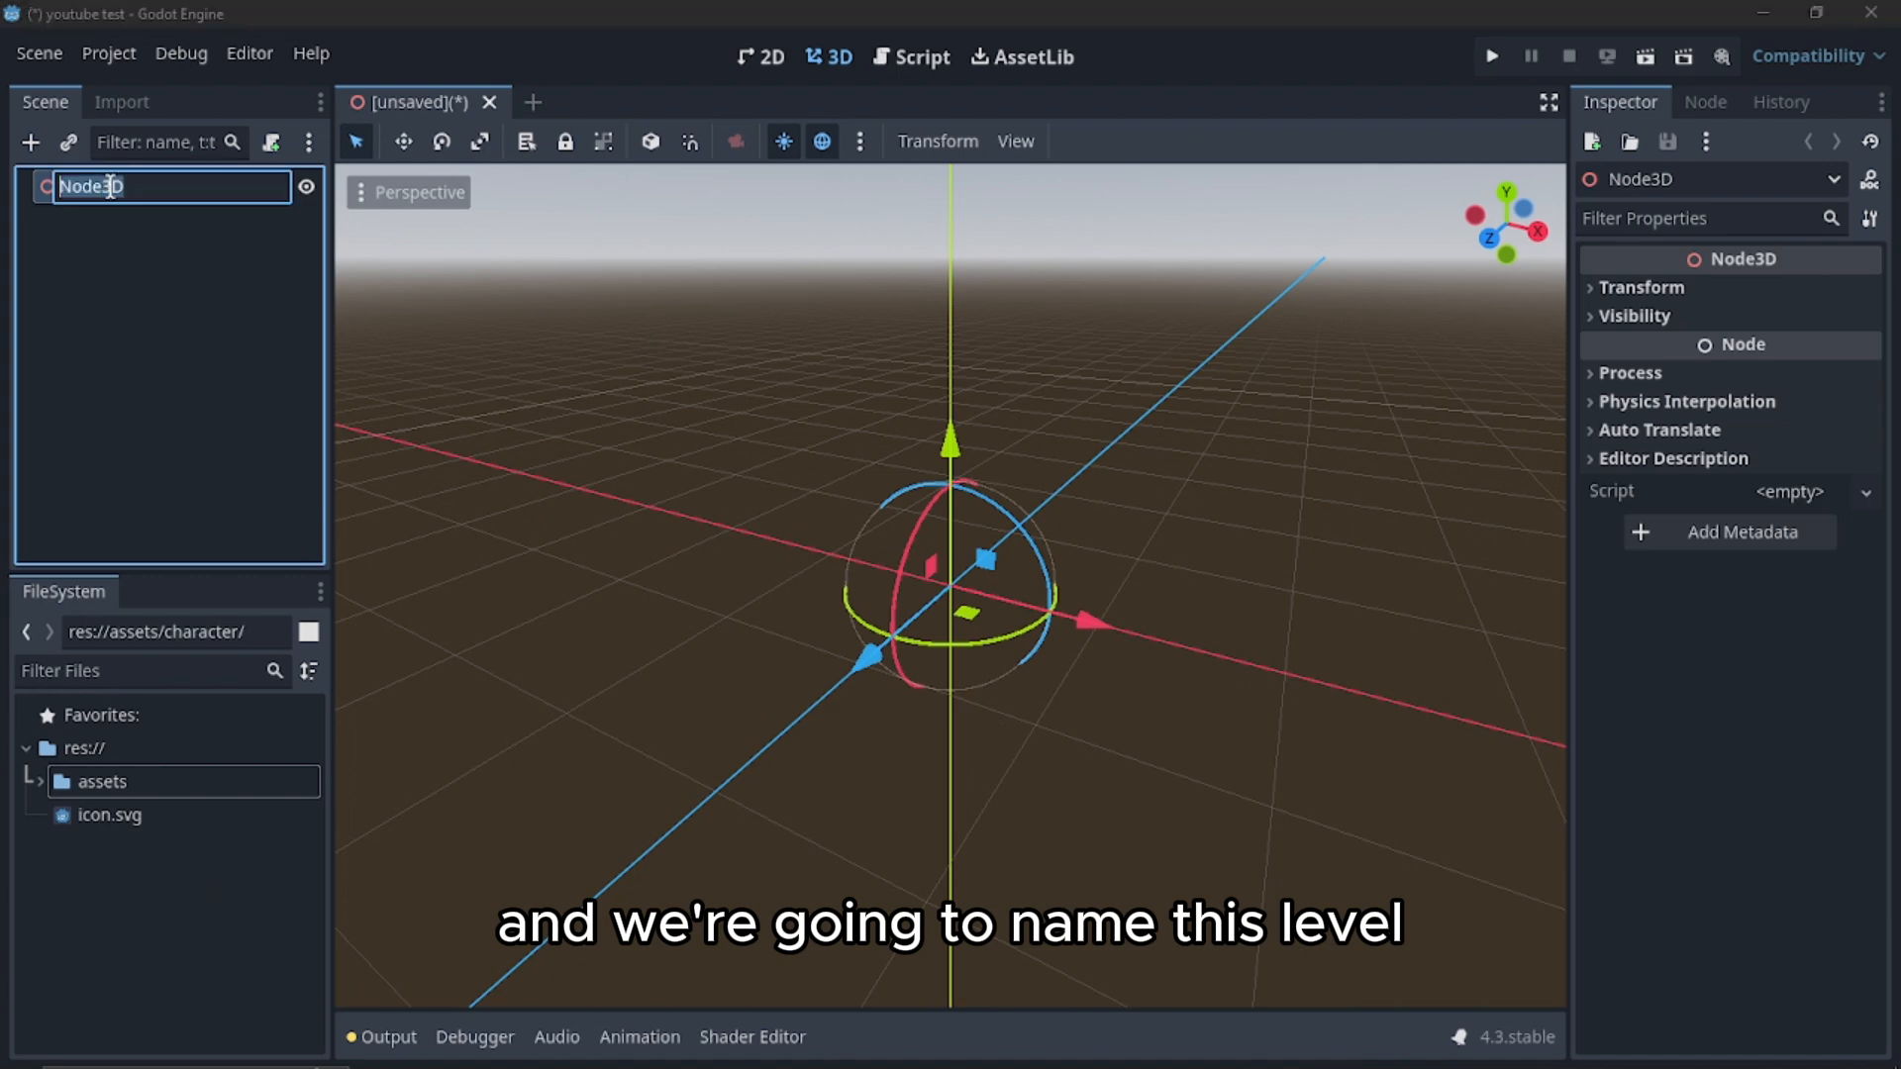
{"action": "key", "text": "BackSpace"}
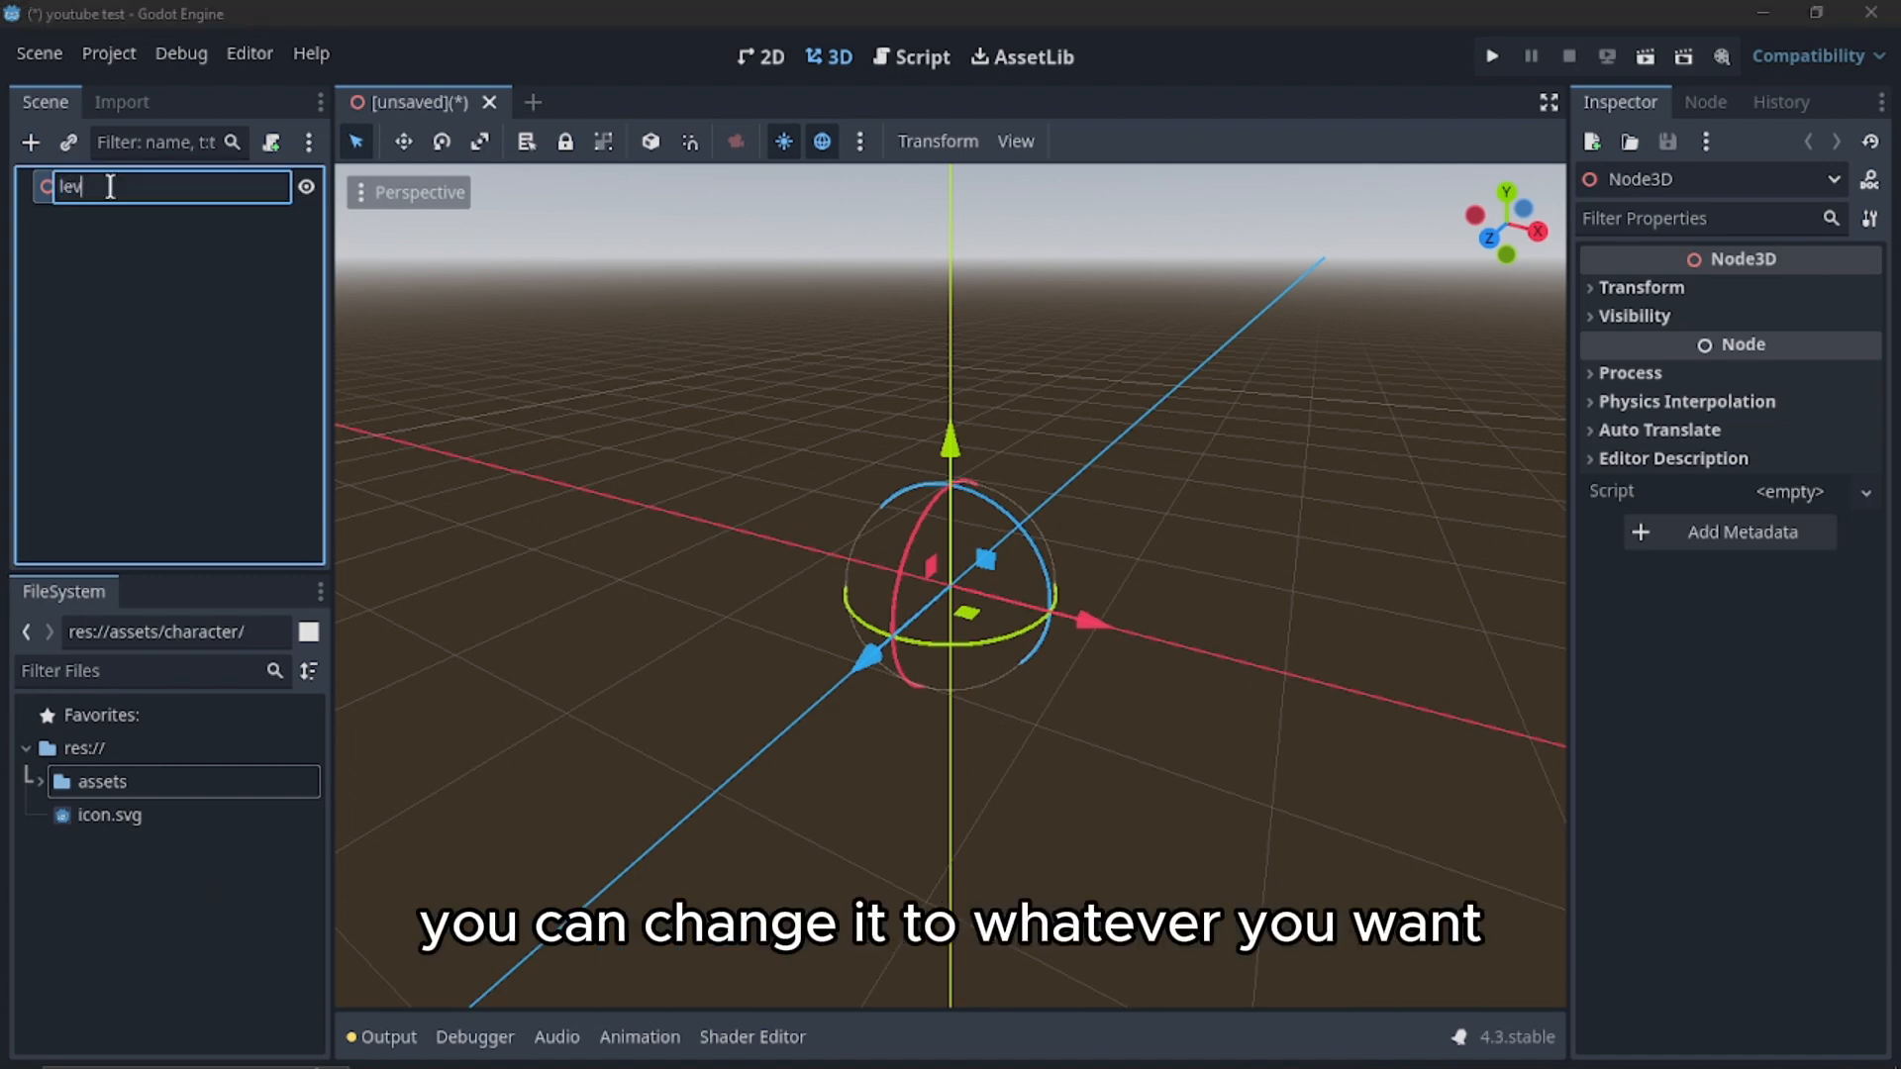
{"action": "key", "text": "Return"}
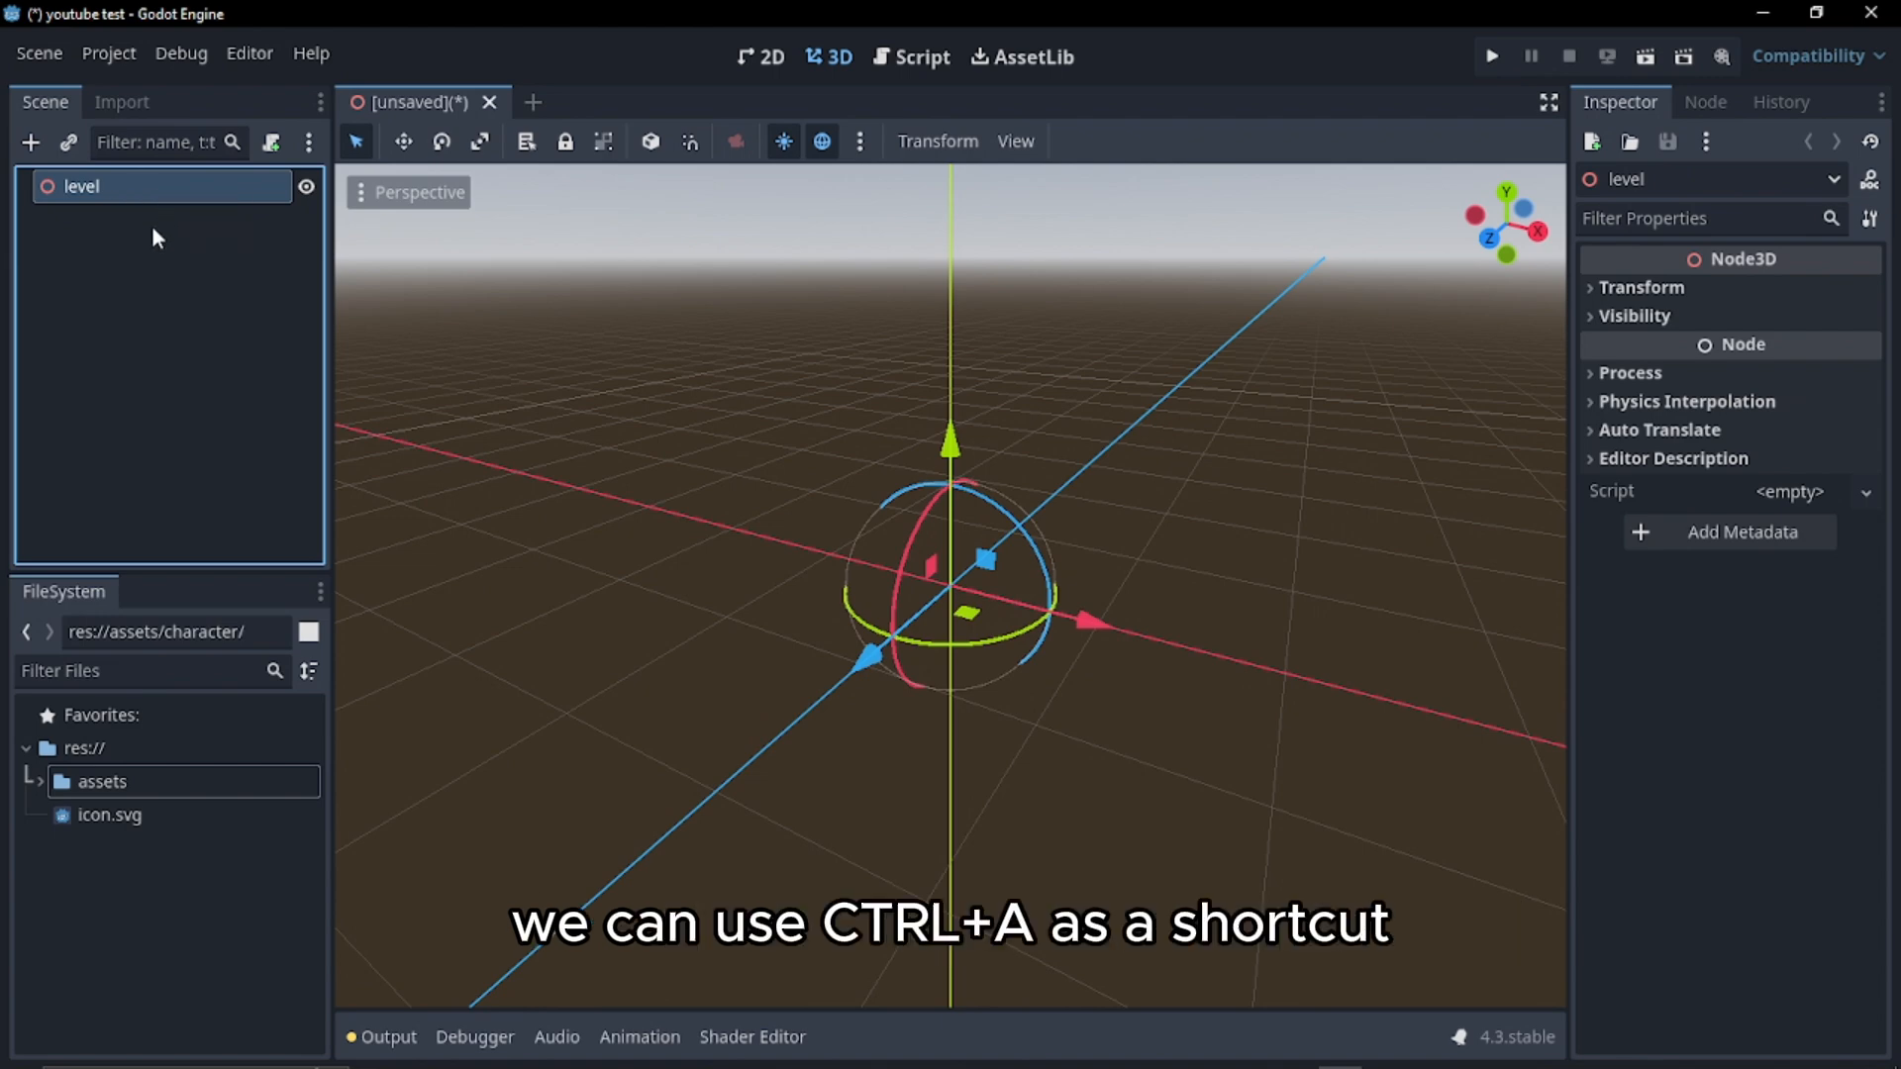
Add a MeshInstance3D as a child node of level
{"action": "right_click", "coordinate": [152, 224]}
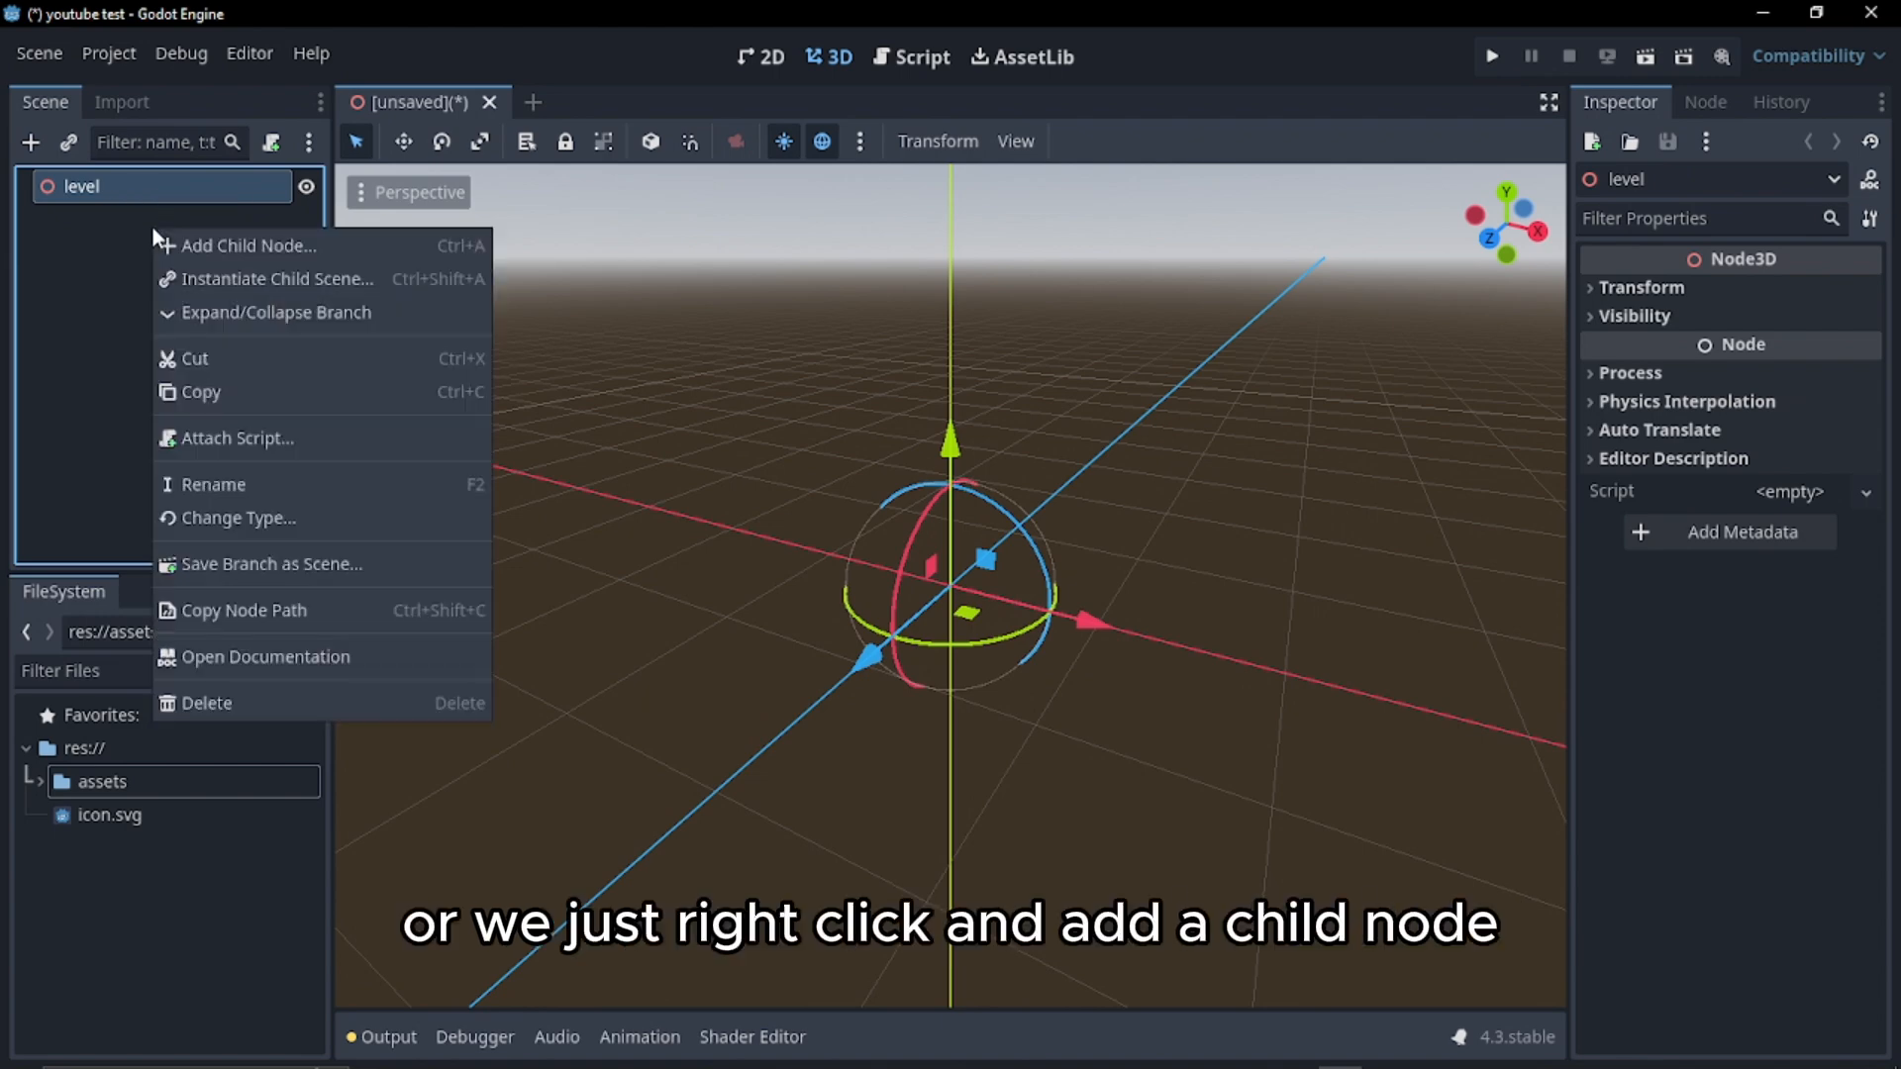
{"action": "left_click", "coordinate": [219, 247]}
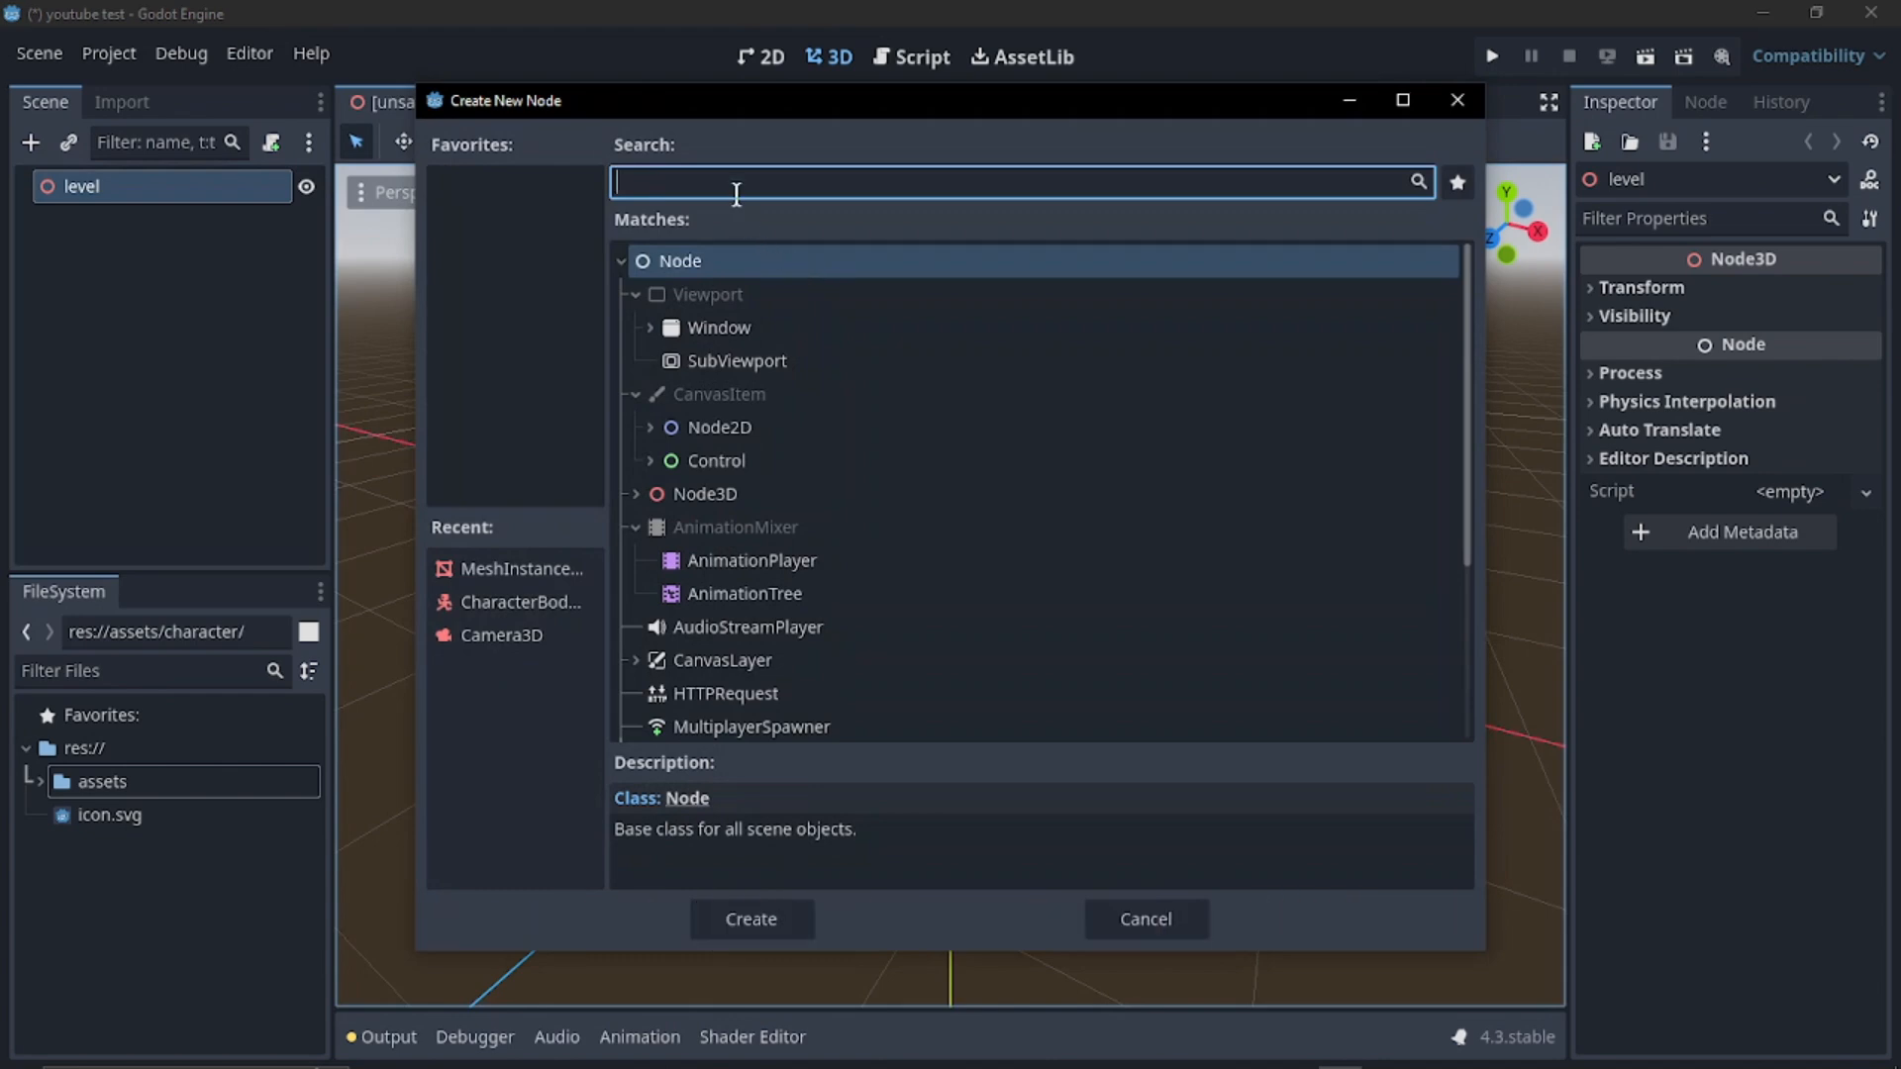
{"action": "type", "text": "mes"}
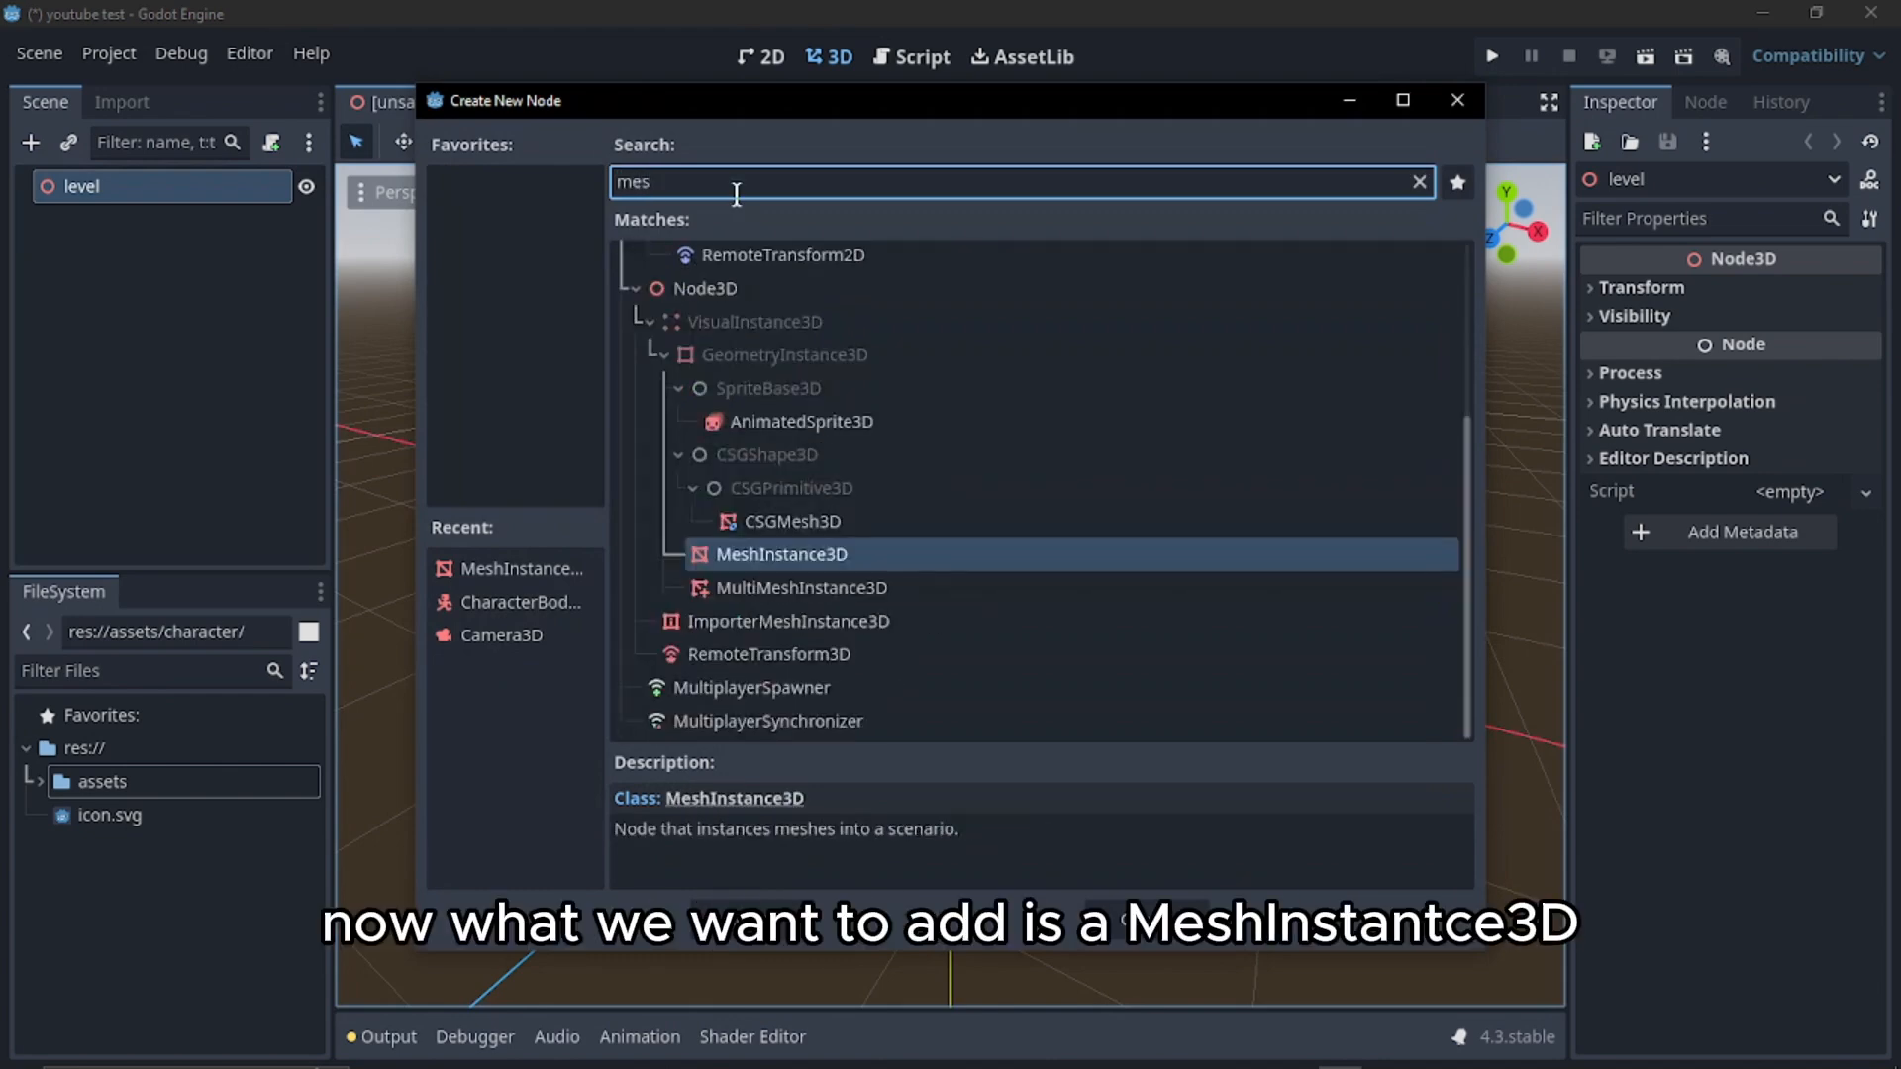
{"action": "key", "text": "Return"}
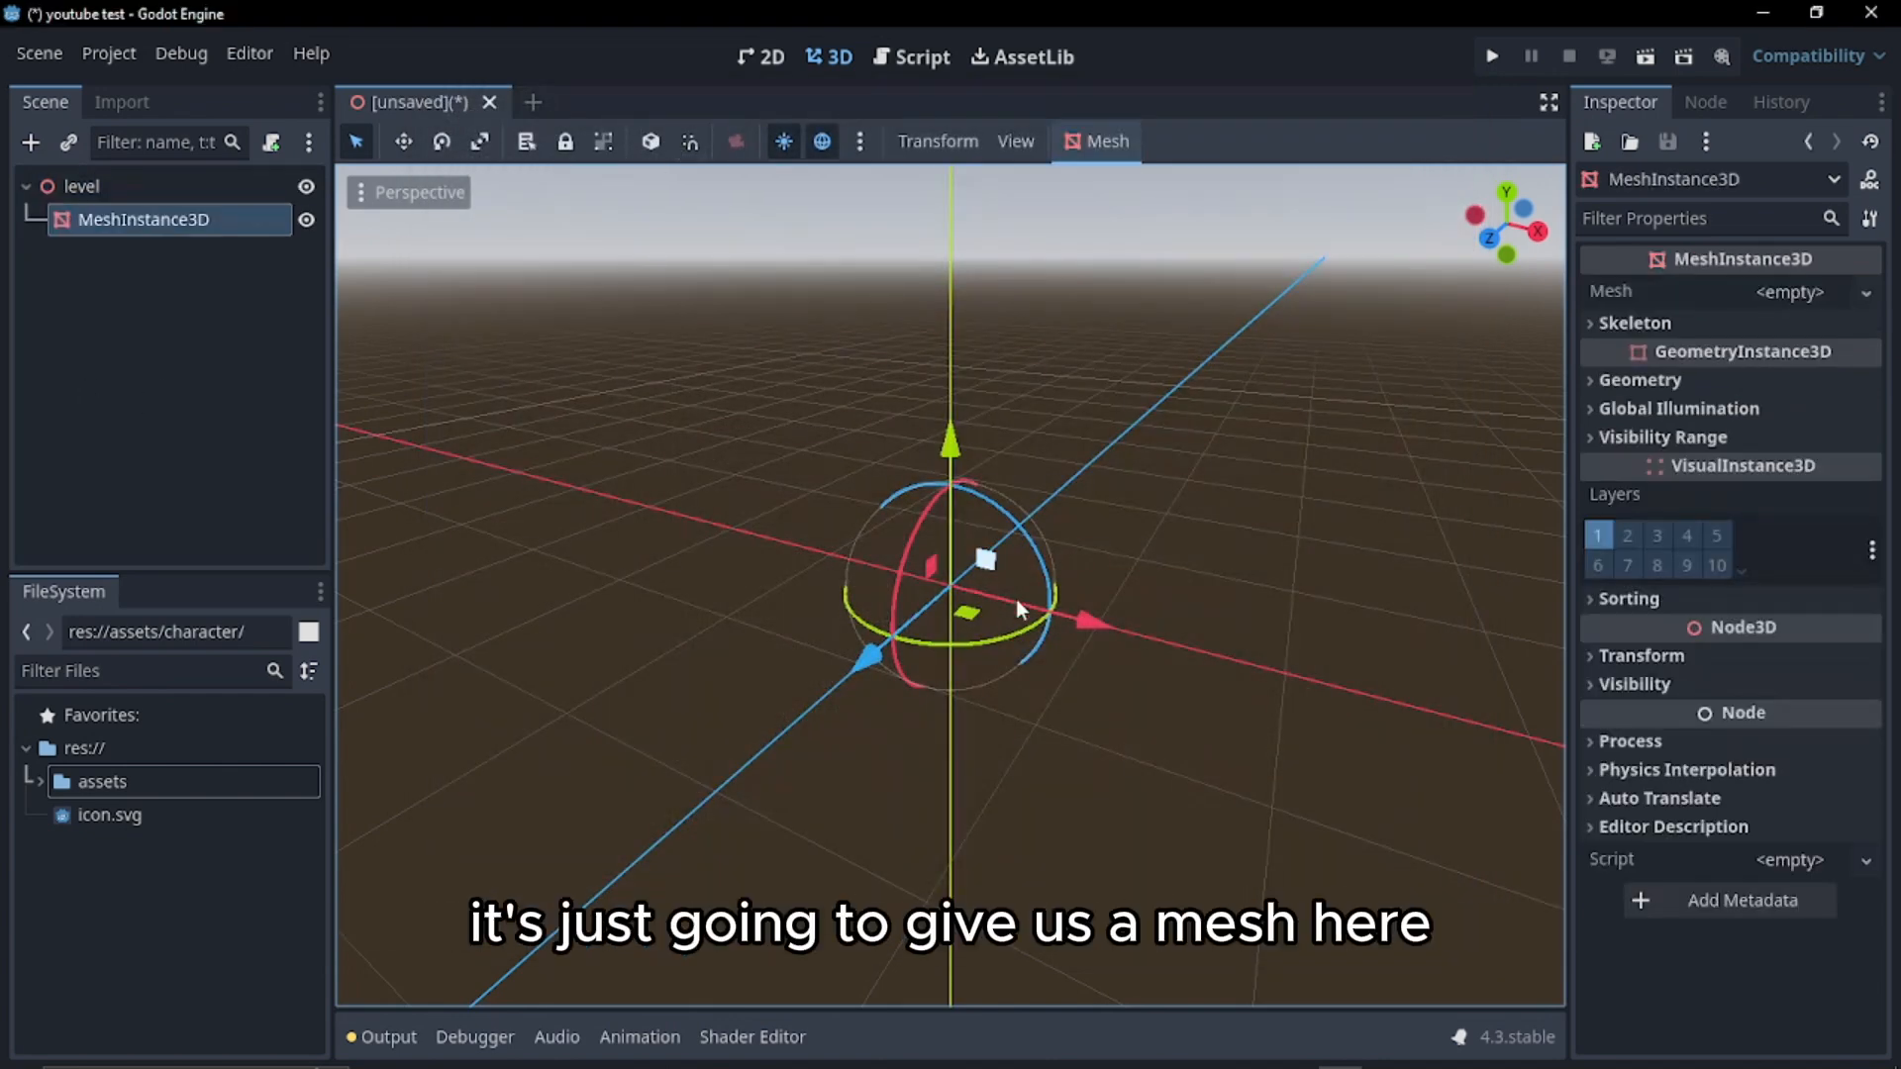
Assign a new PlaneMesh to the MeshInstance3D node's mesh
{"action": "scroll", "coordinate": [925, 586], "scroll_direction": "up", "scroll_amount": 6}
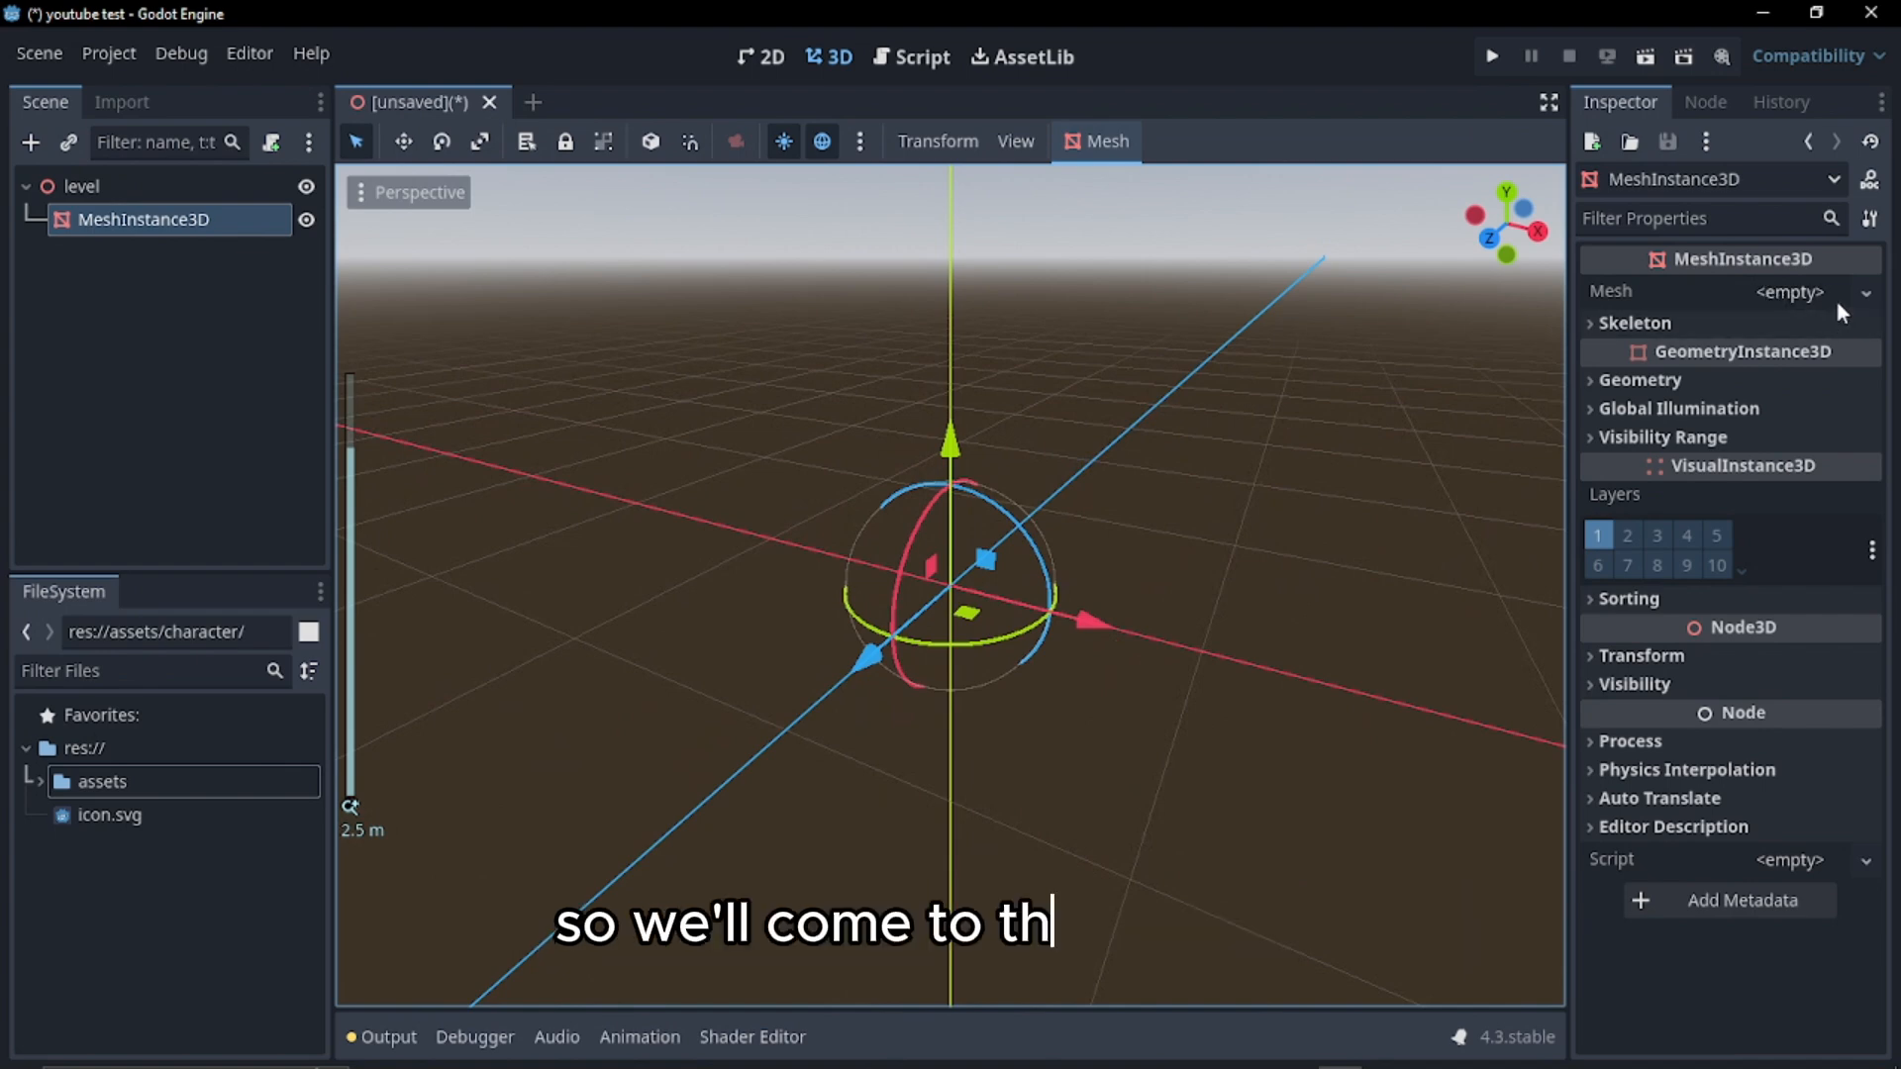
{"action": "left_click", "coordinate": [1865, 292]}
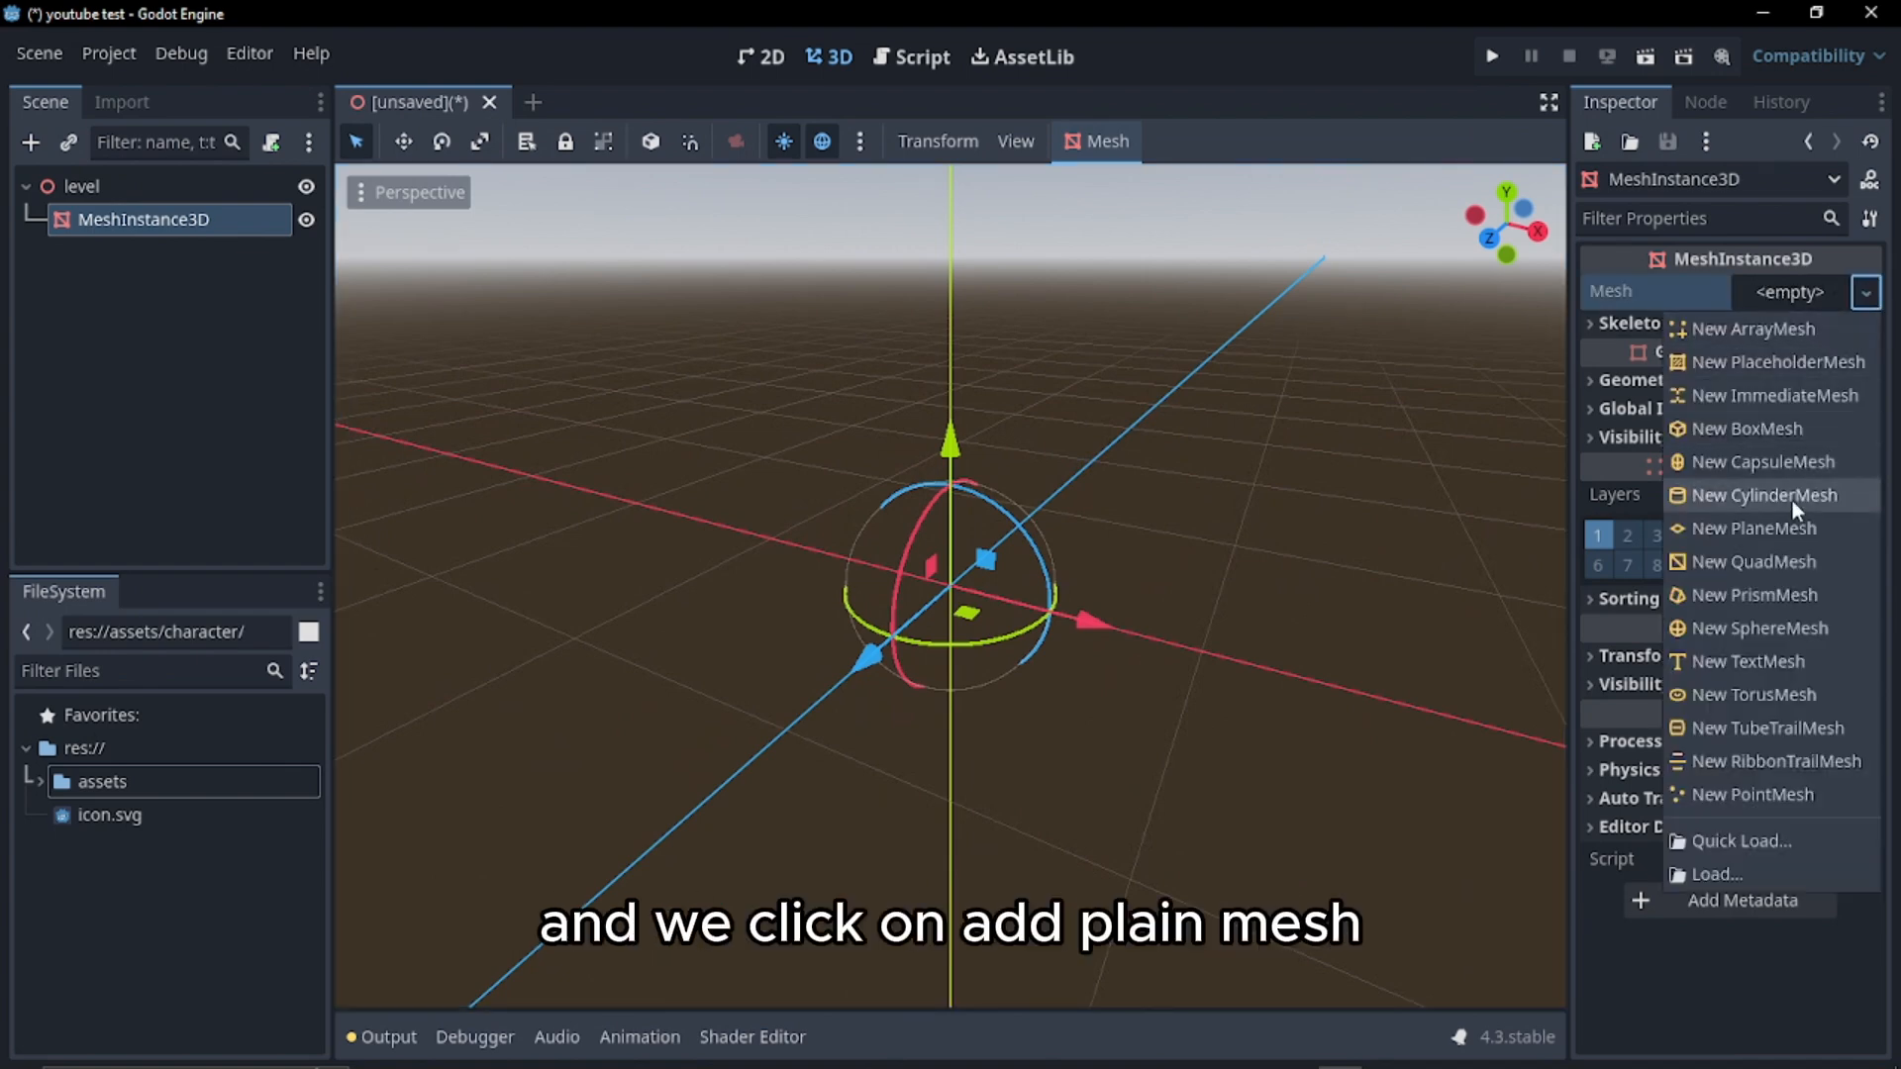
{"action": "left_click", "coordinate": [1792, 534]}
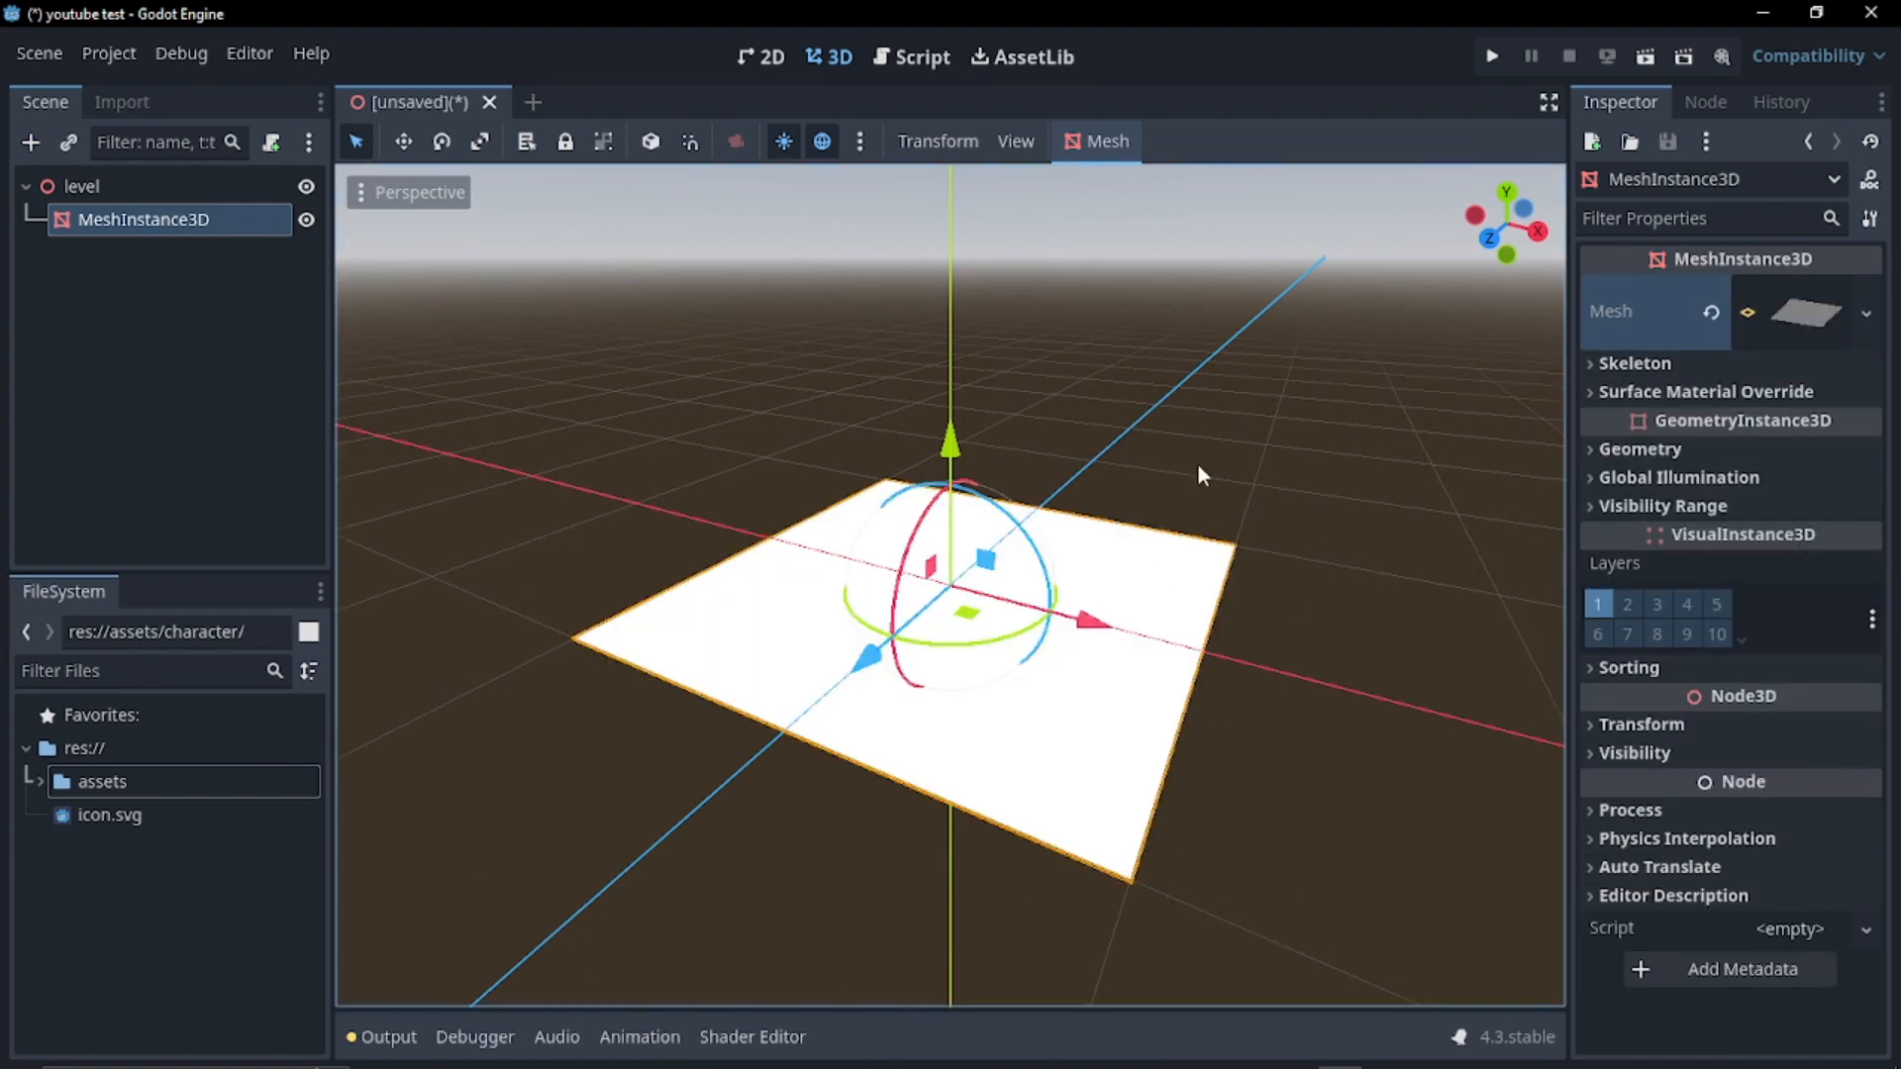
Examine the plane mesh in the 3D viewport from several angles and distances
{"action": "scroll", "coordinate": [1285, 454], "scroll_direction": "down", "scroll_amount": 4}
{"action": "left_click", "coordinate": [1261, 457]}
{"action": "scroll", "coordinate": [1267, 423], "scroll_direction": "up", "scroll_amount": 5}
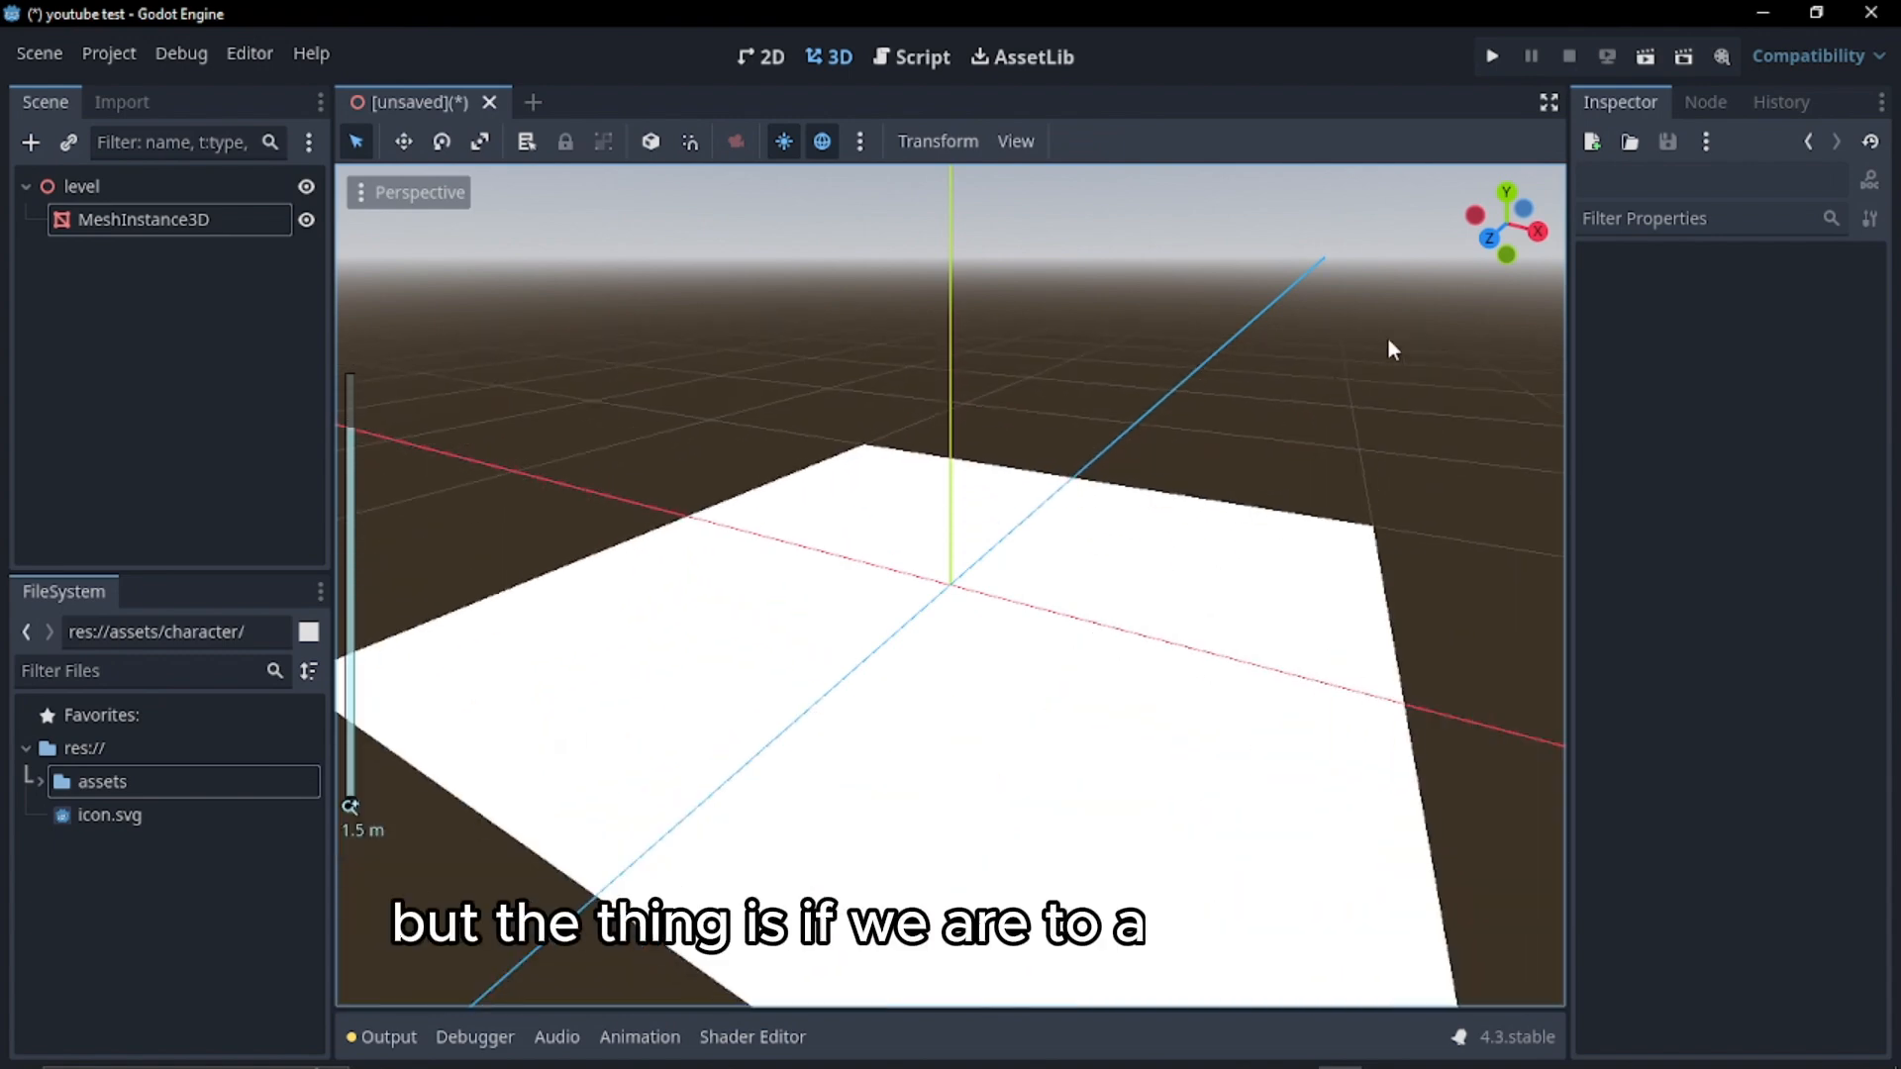
{"action": "left_click", "coordinate": [1489, 237]}
{"action": "left_click_drag", "start_coordinate": [1489, 238], "coordinate": [1239, 317]}
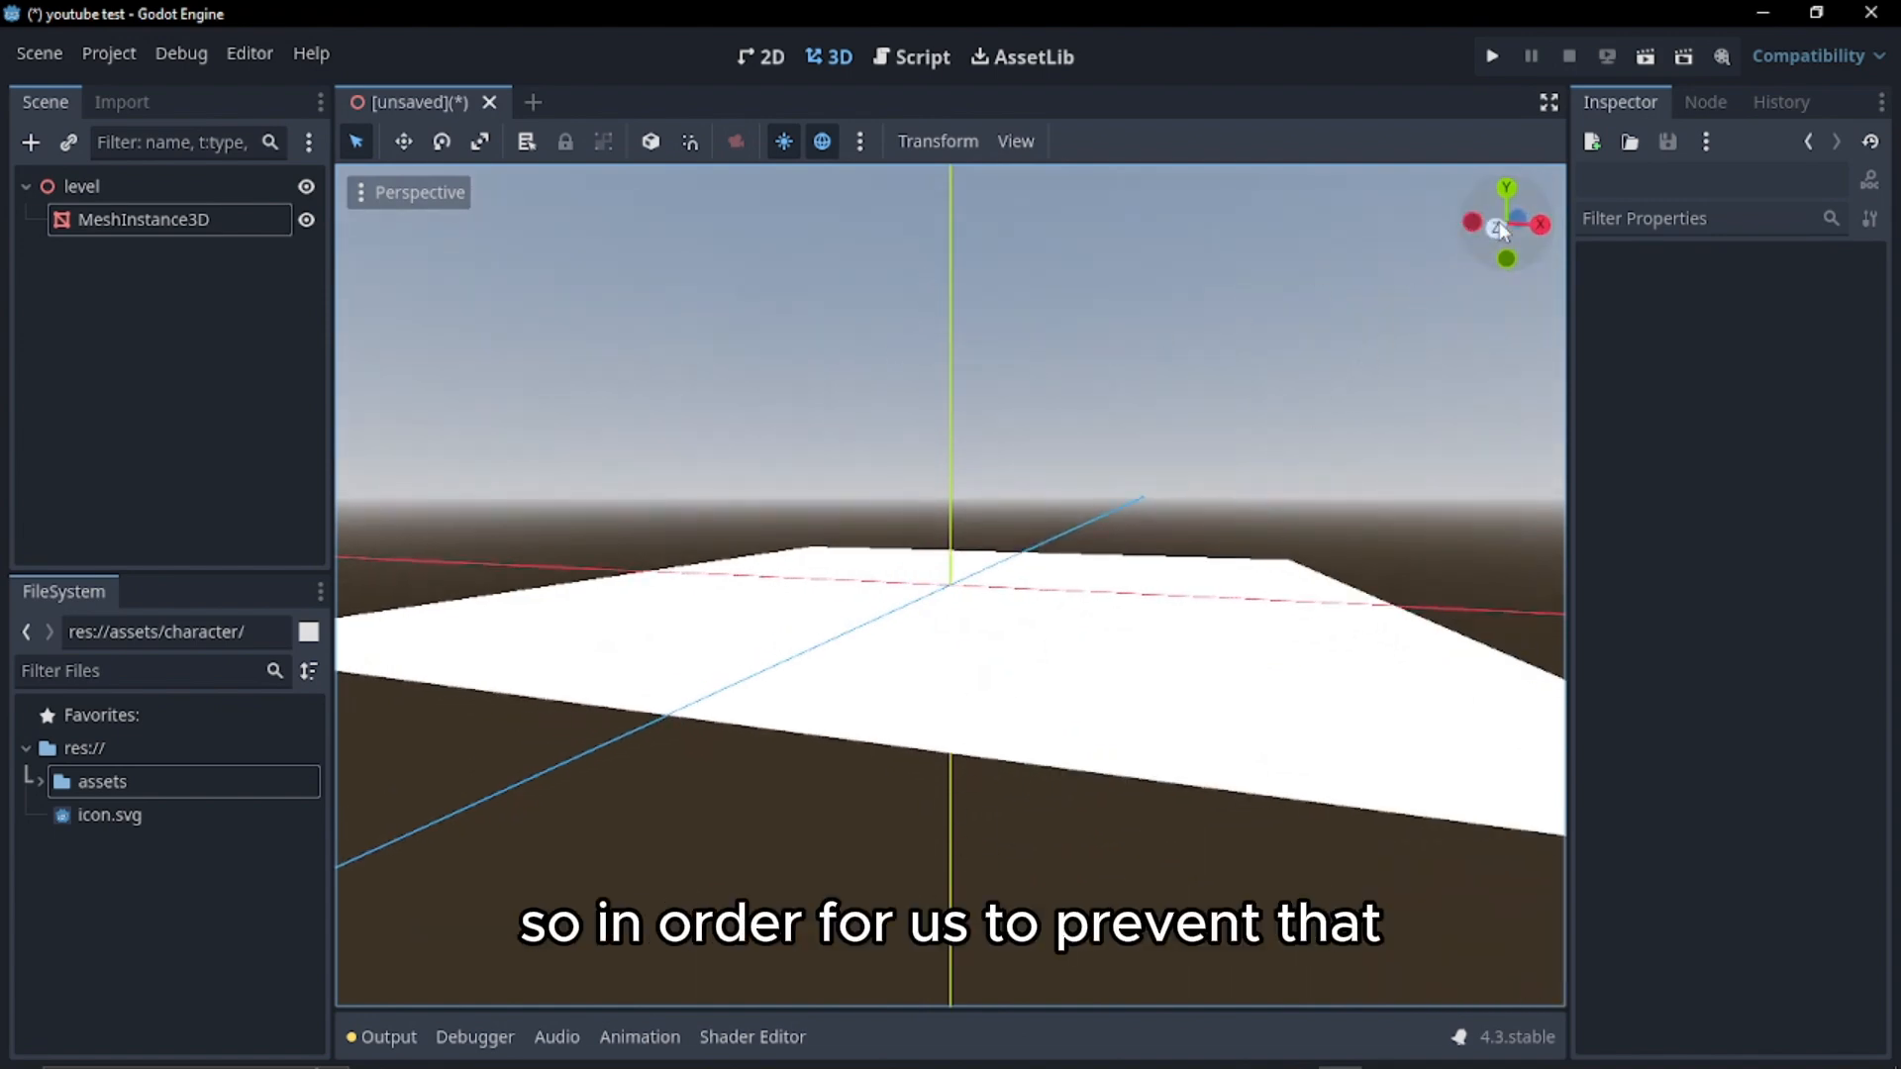
{"action": "left_click_drag", "start_coordinate": [1499, 223], "coordinate": [1355, 297]}
{"action": "scroll", "coordinate": [1285, 358], "scroll_direction": "down", "scroll_amount": 3}
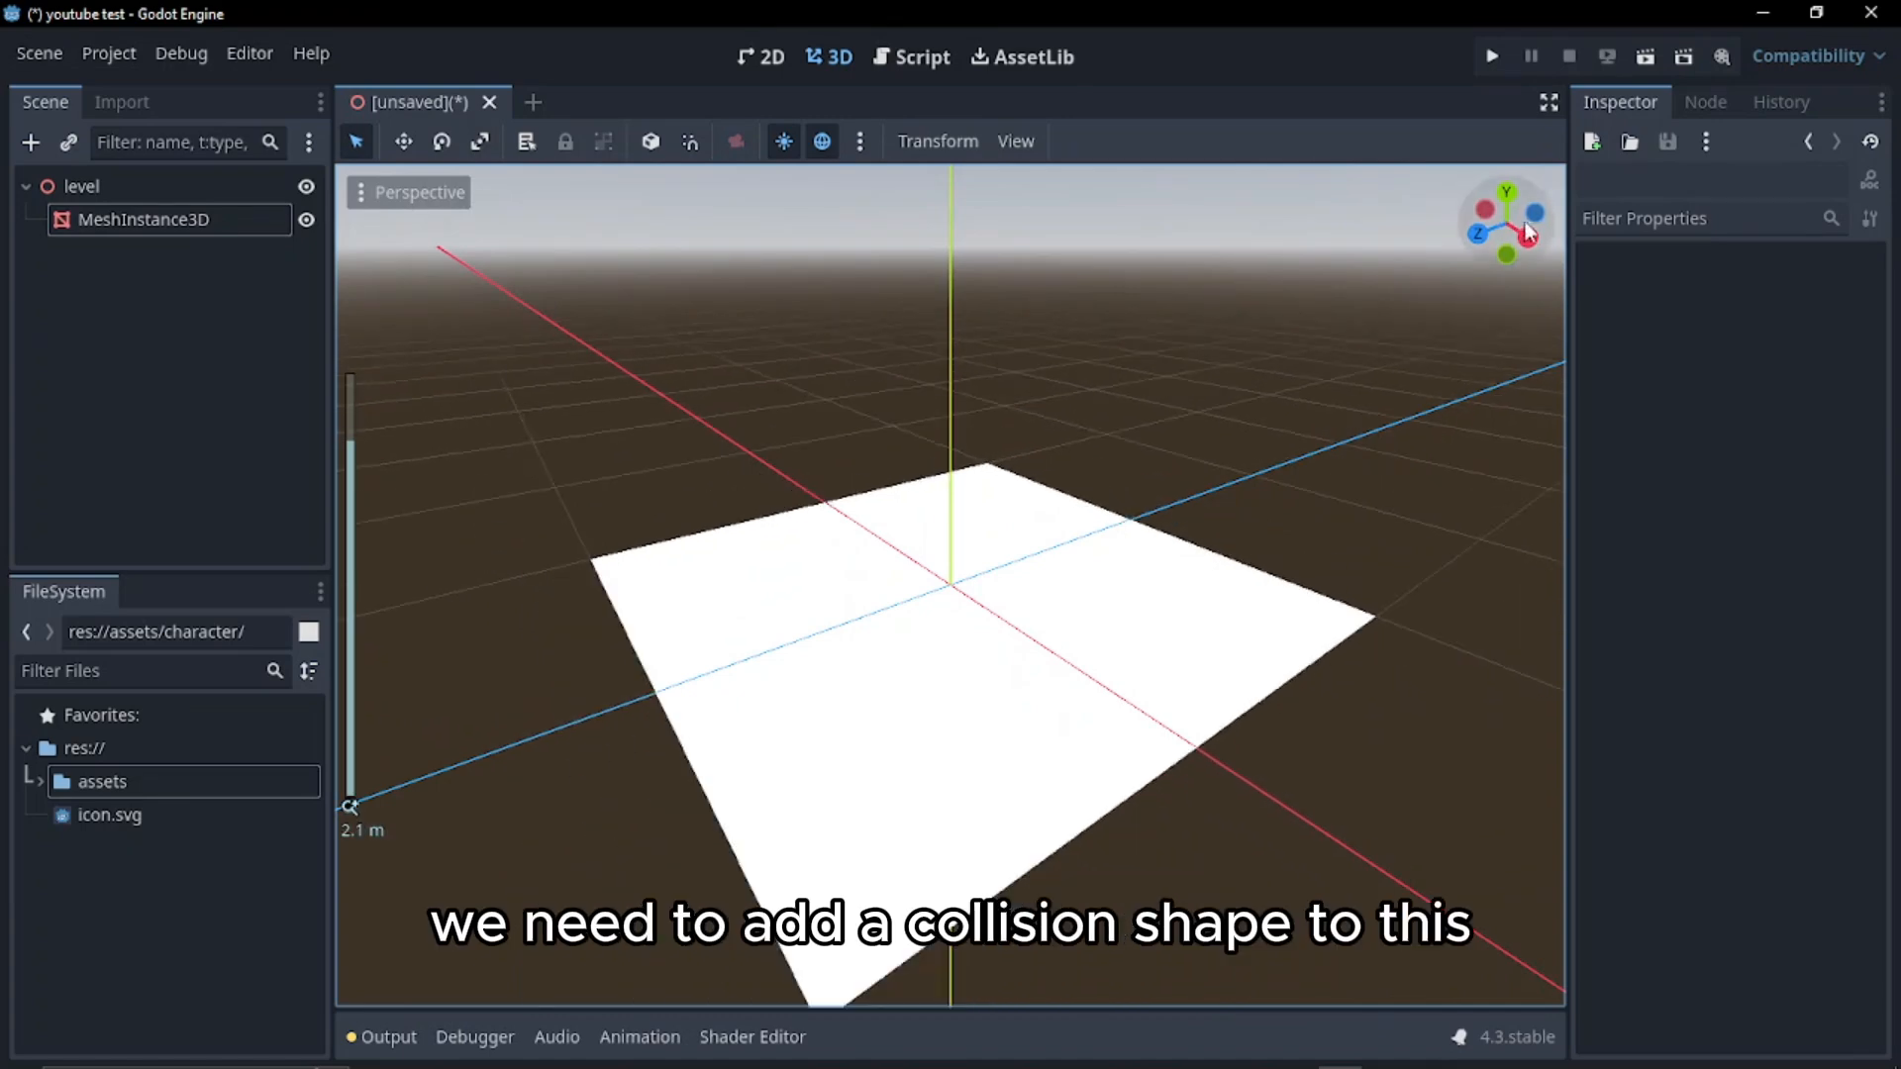
{"action": "left_click", "coordinate": [1479, 235]}
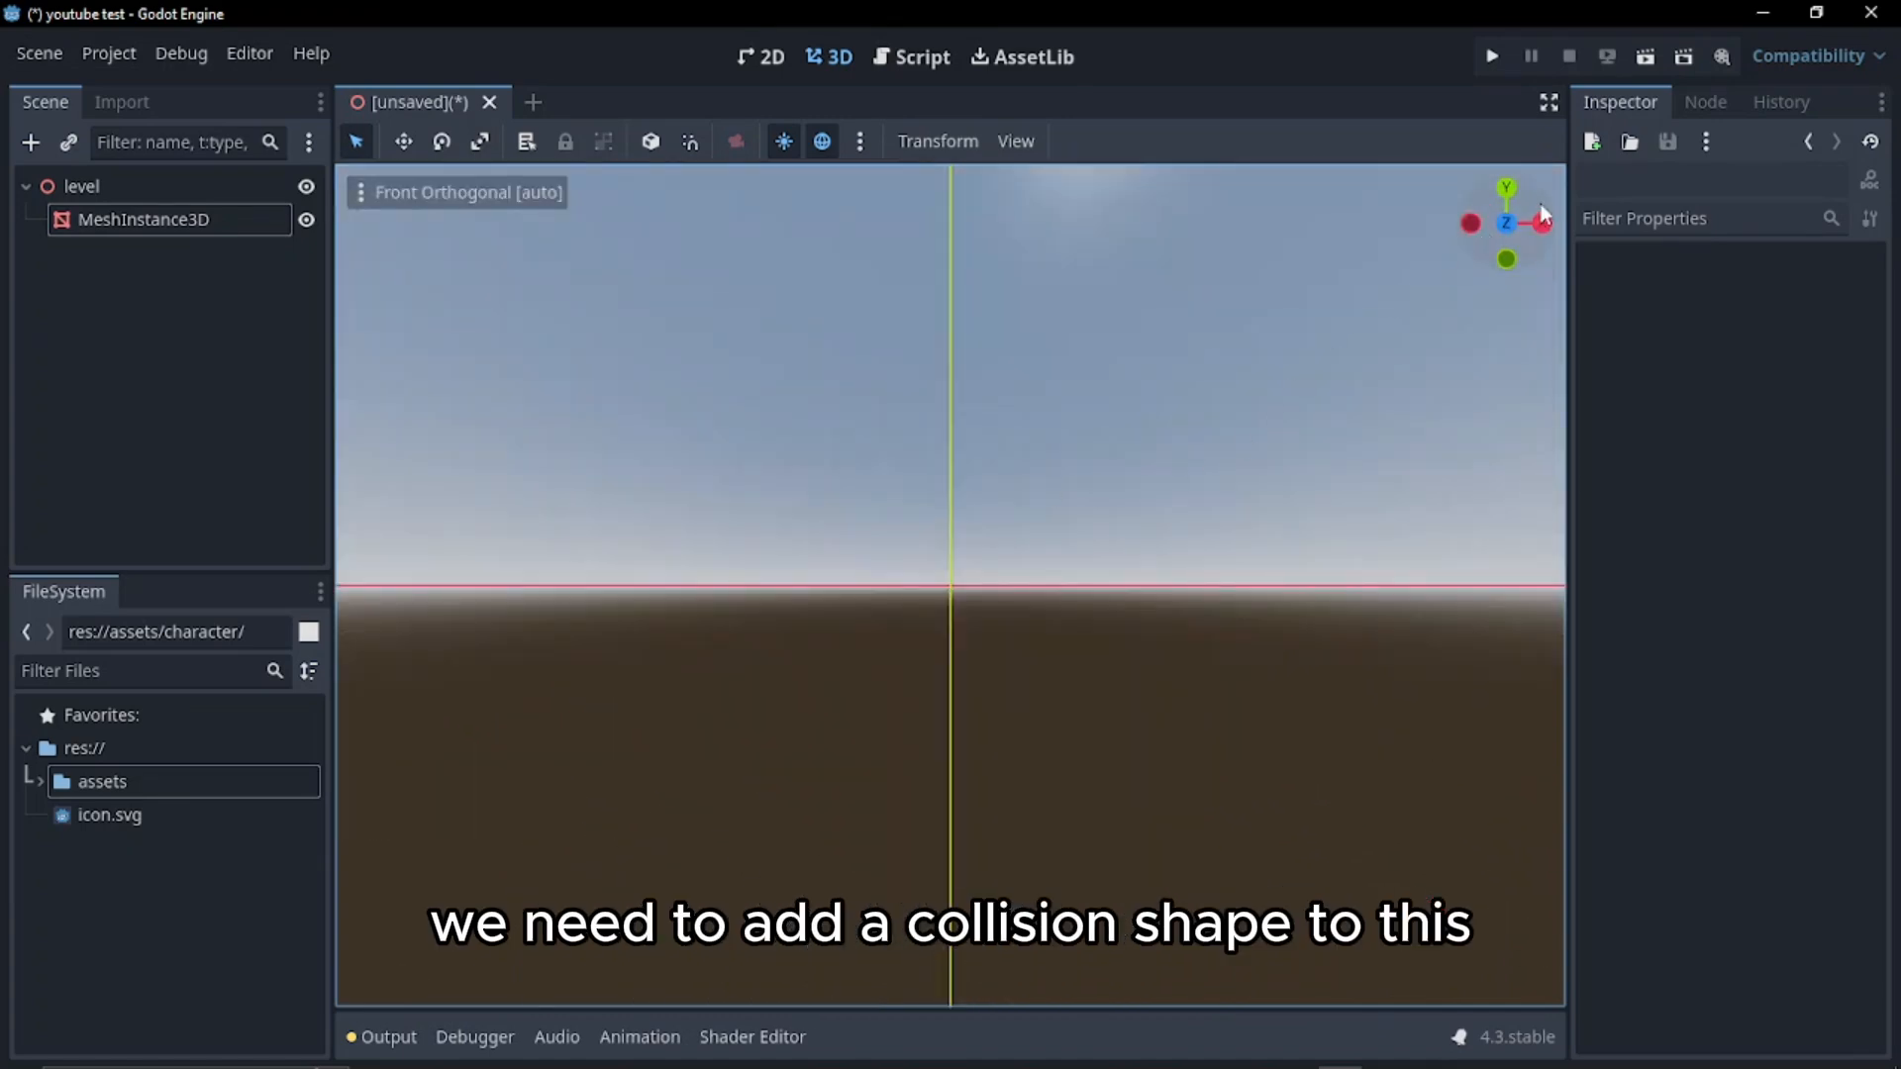
{"action": "left_click_drag", "start_coordinate": [1485, 233], "coordinate": [1421, 299]}
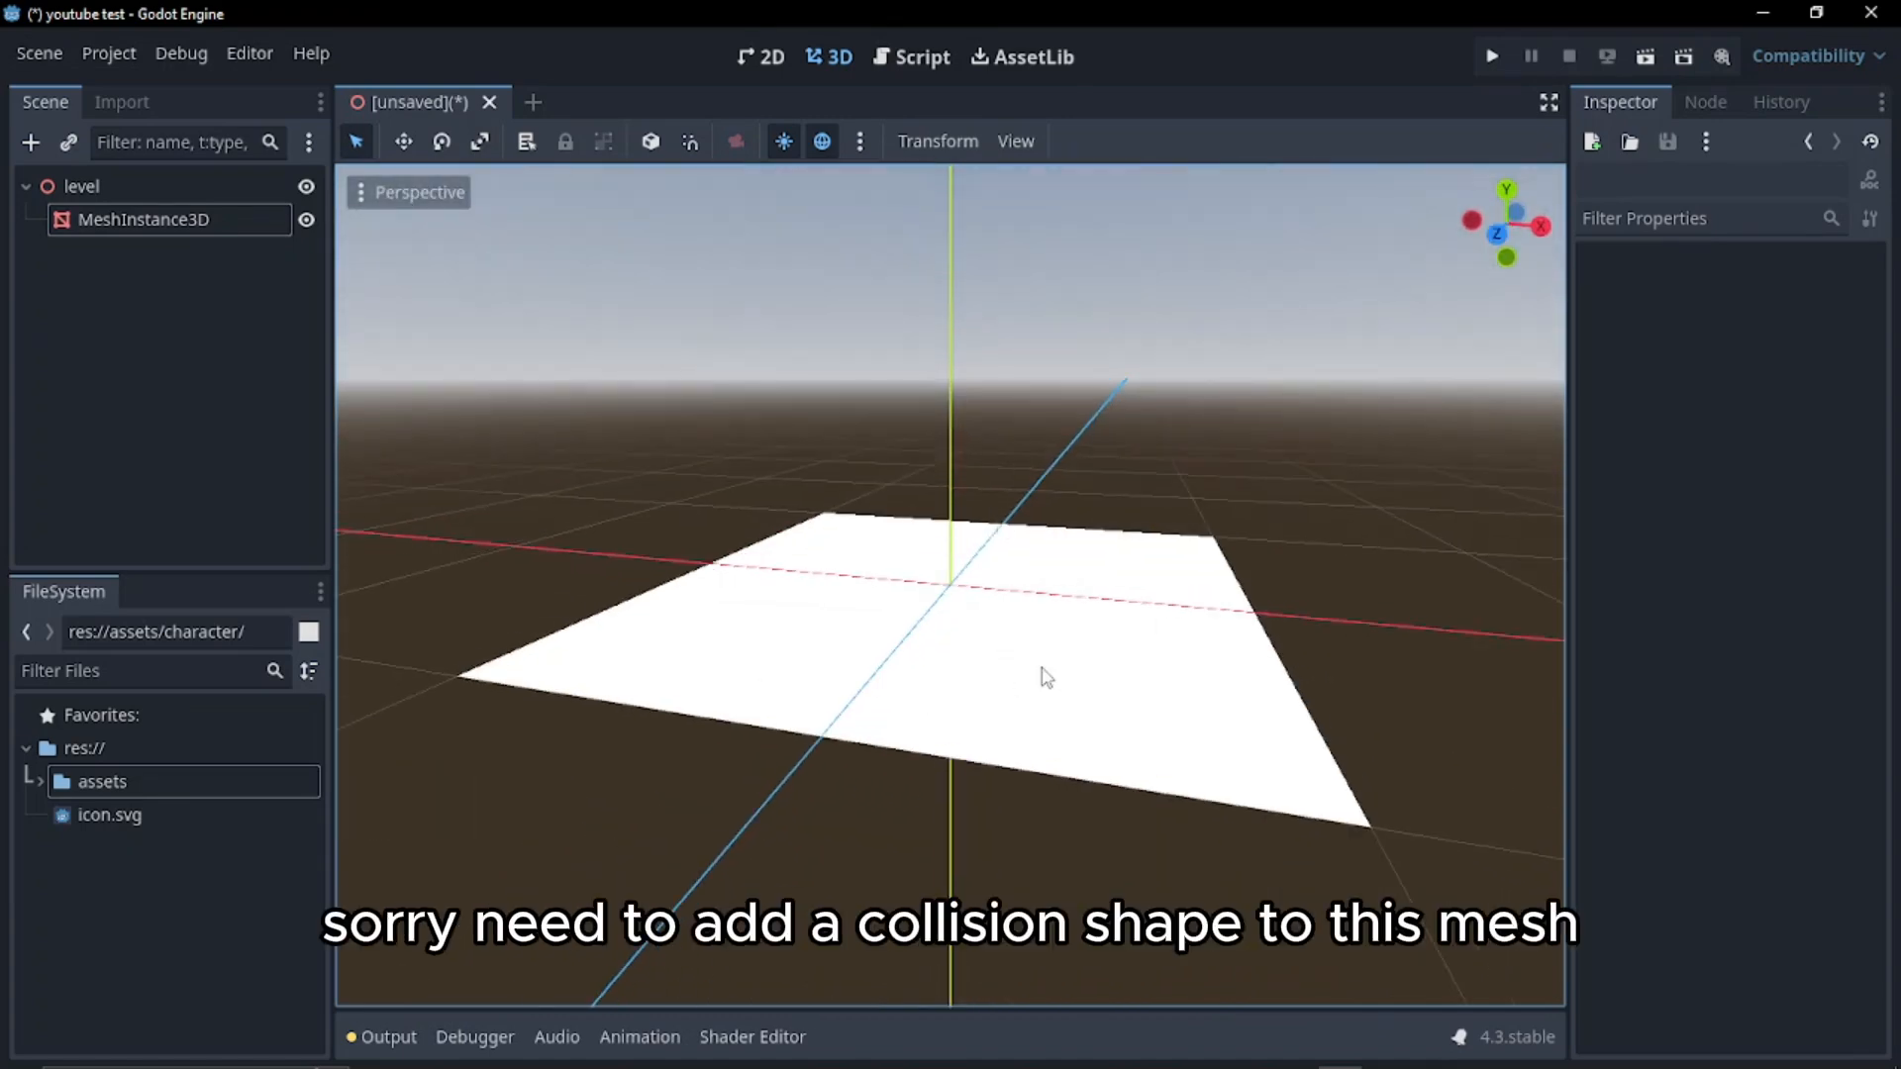
Rename the MeshInstance3D node as floor
{"action": "left_click", "coordinate": [198, 223]}
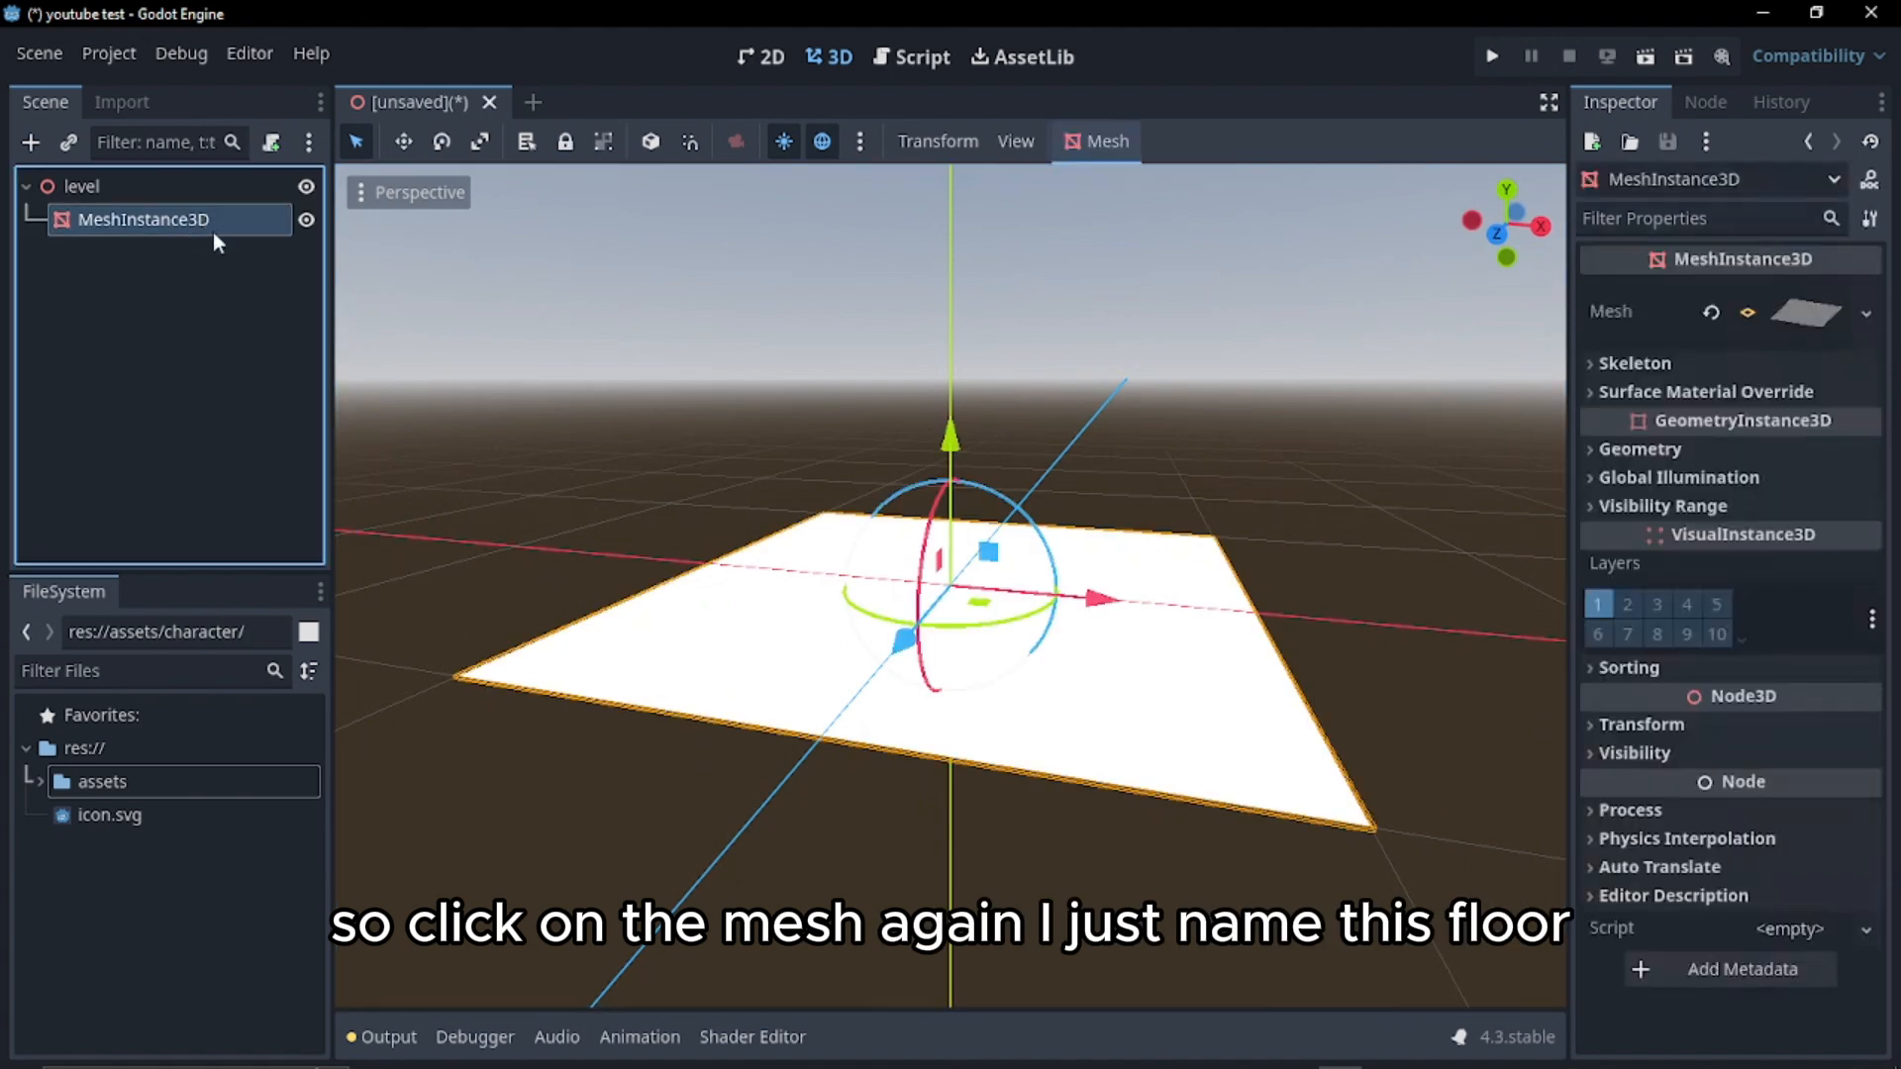
{"action": "double_click", "coordinate": [147, 218]}
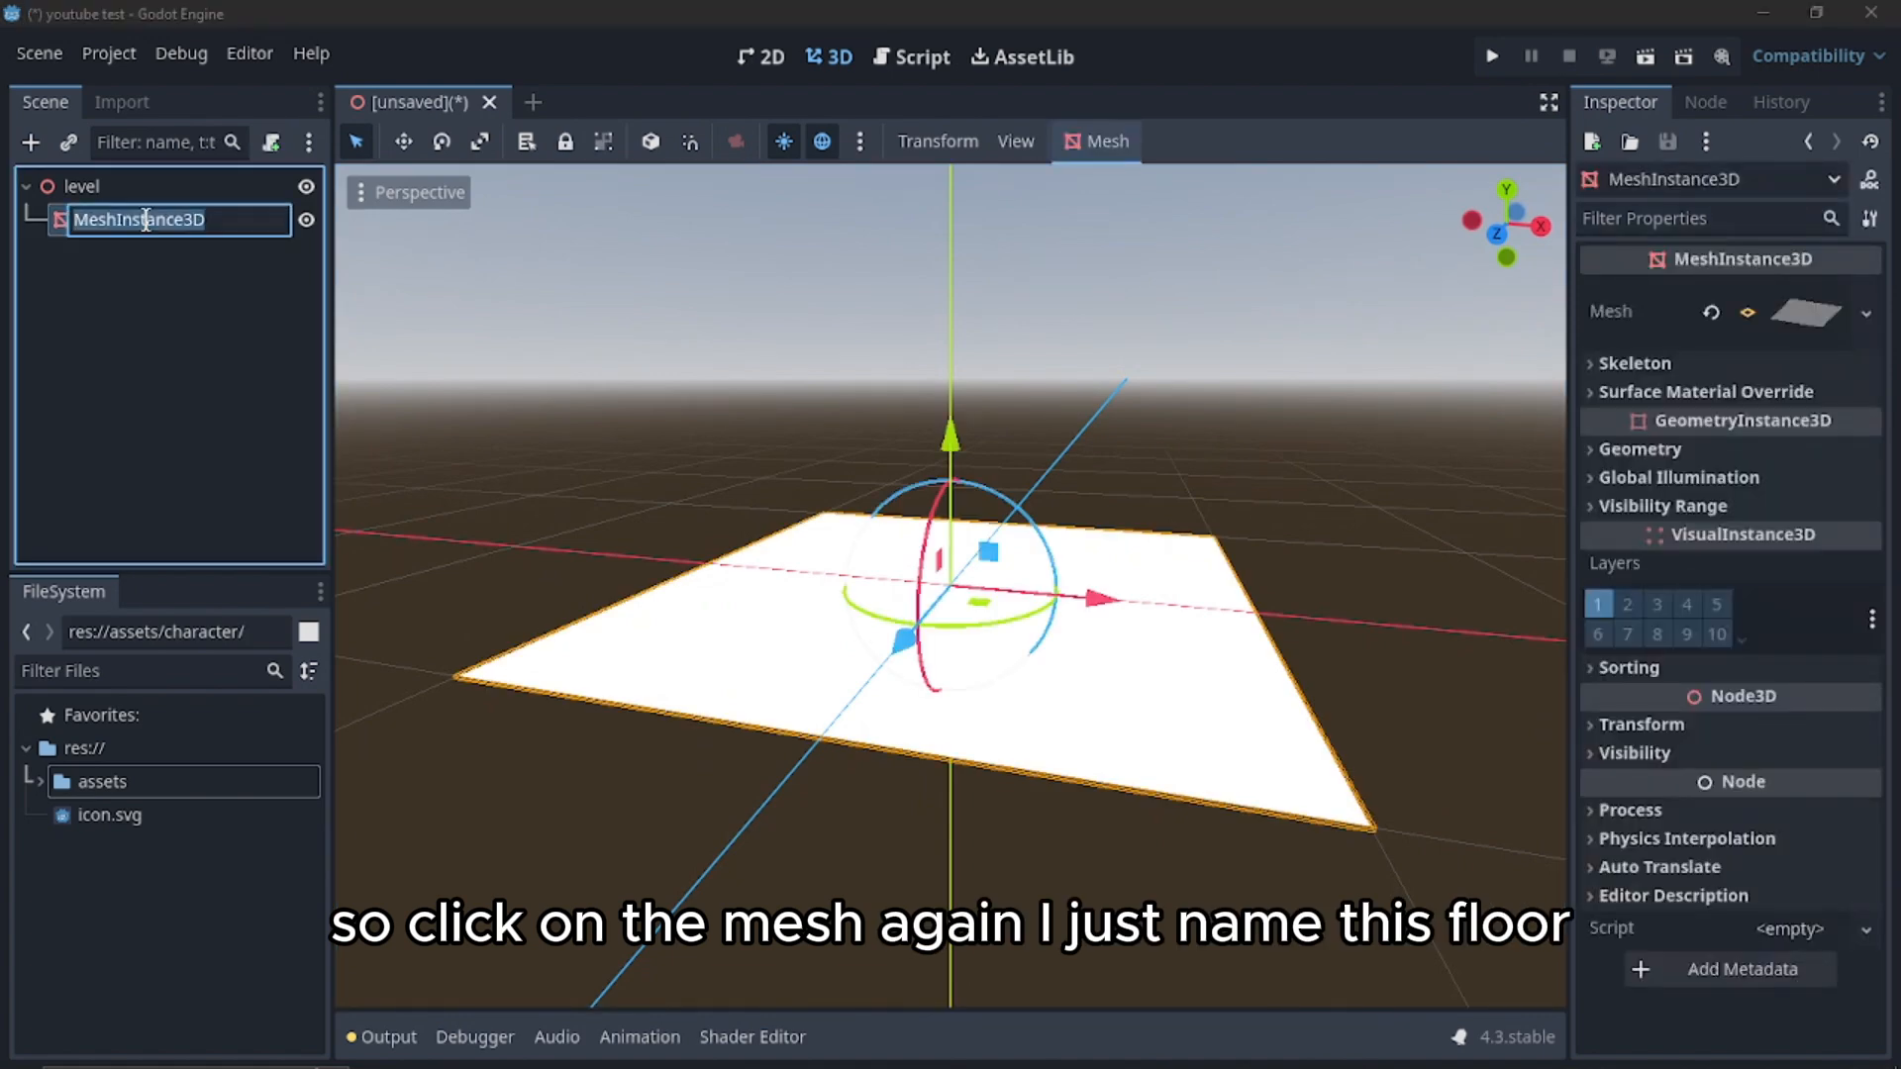
{"action": "type", "text": "floor"}
{"action": "key", "text": "Return"}
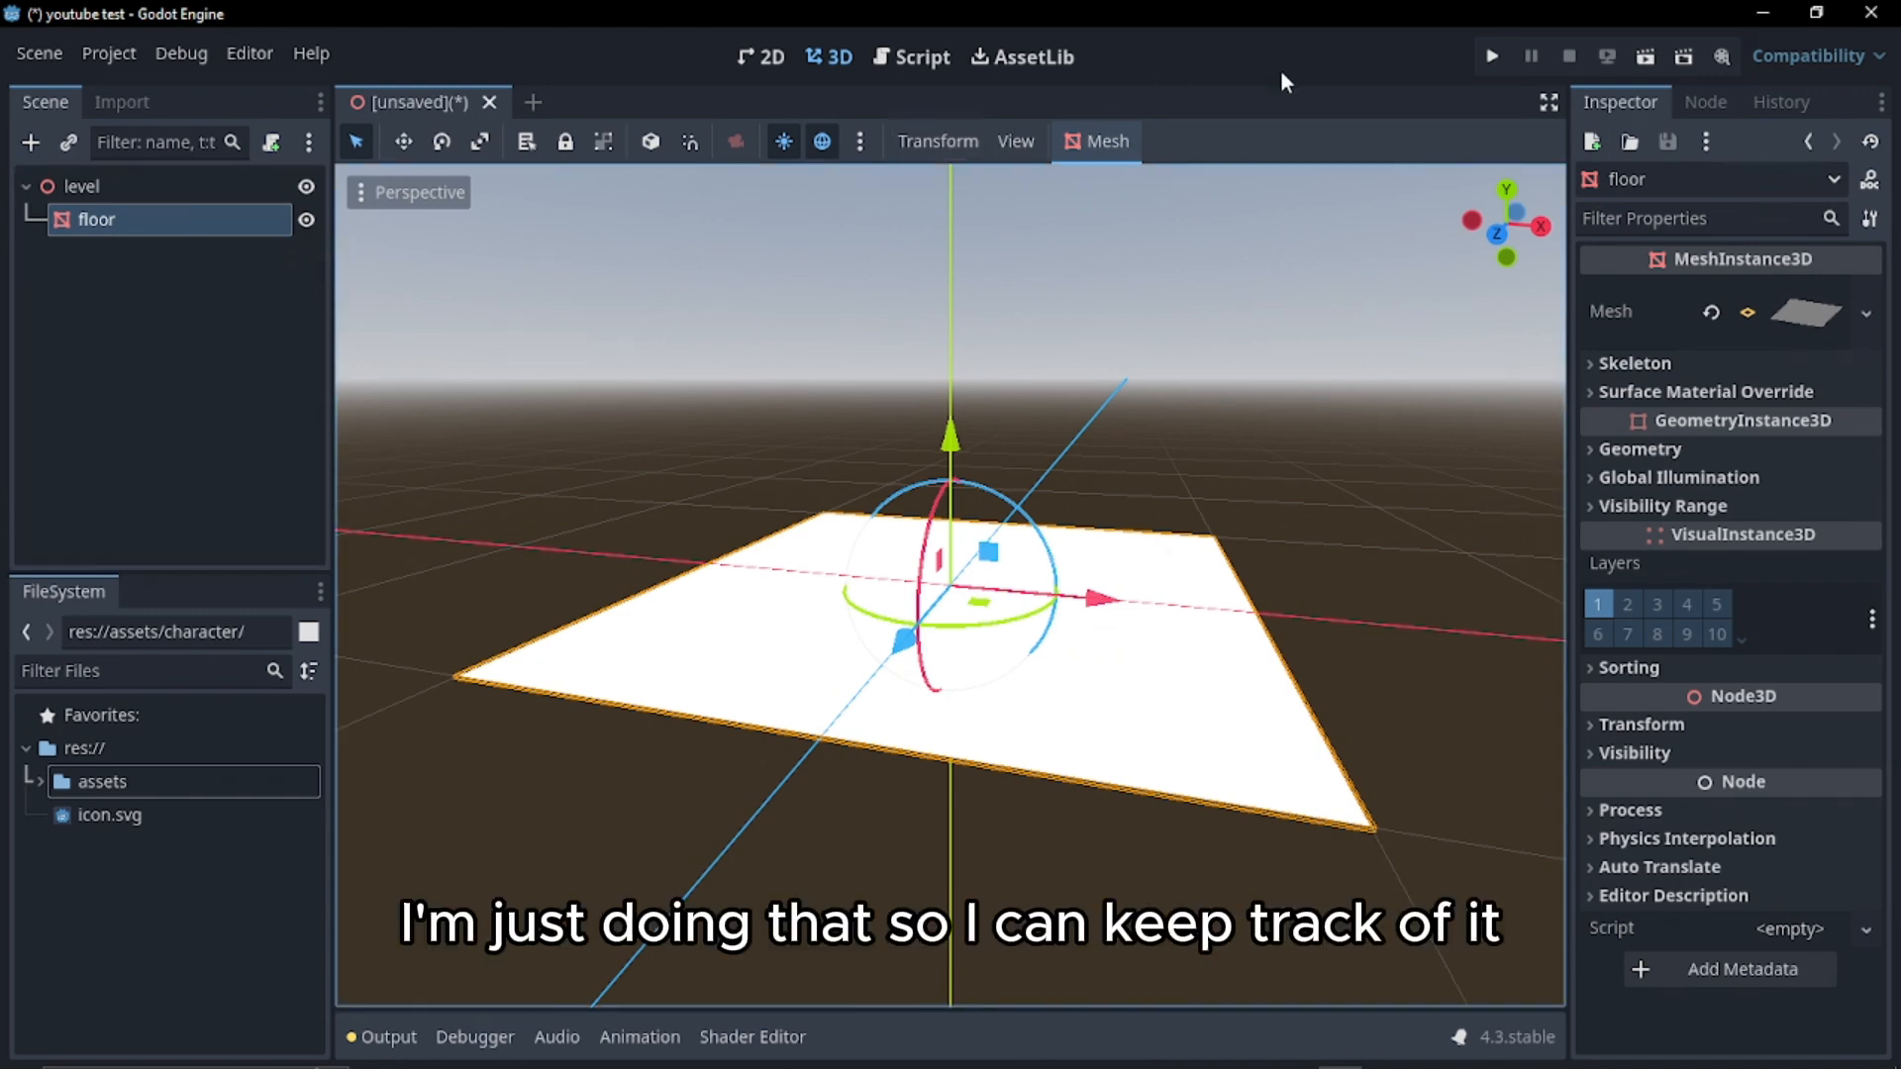
Create a collision shape for the floor mesh with Static Body Child placement and Trimesh type
{"action": "left_click", "coordinate": [1118, 144]}
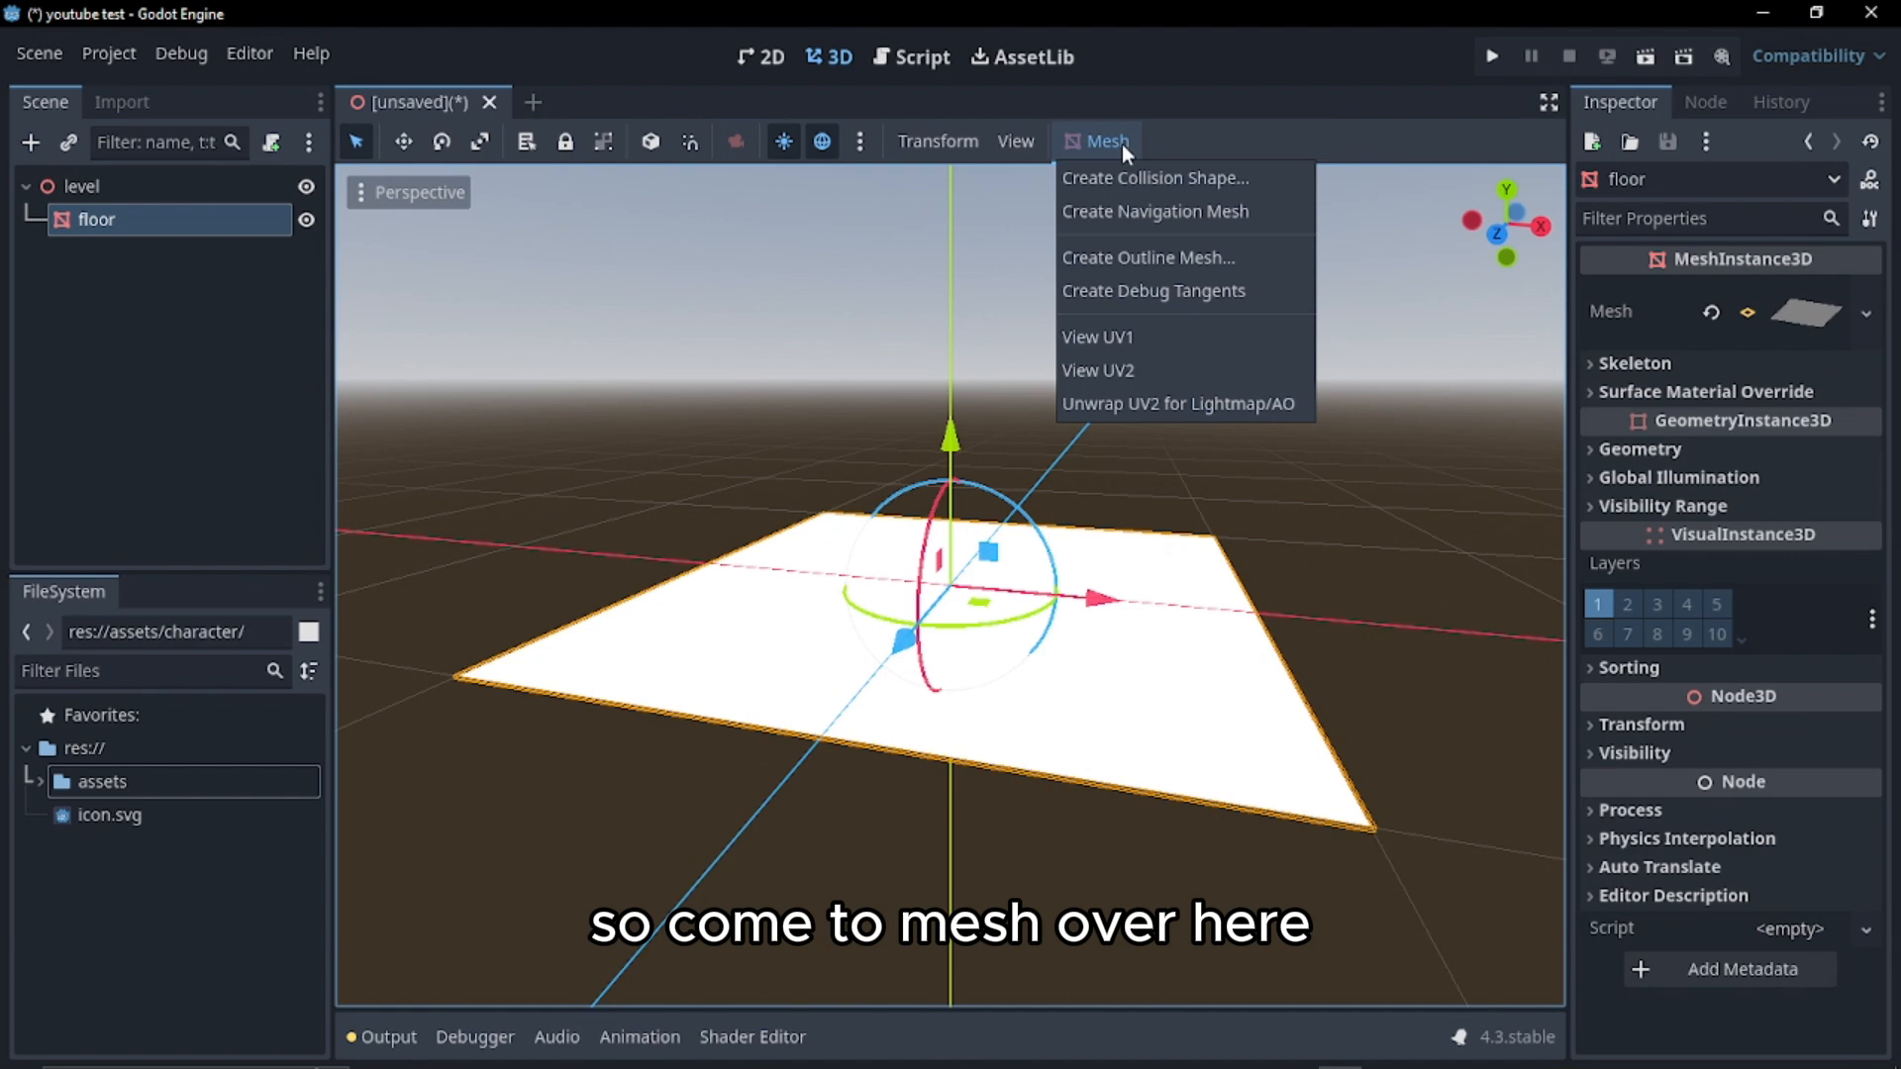
{"action": "left_click", "coordinate": [1168, 191]}
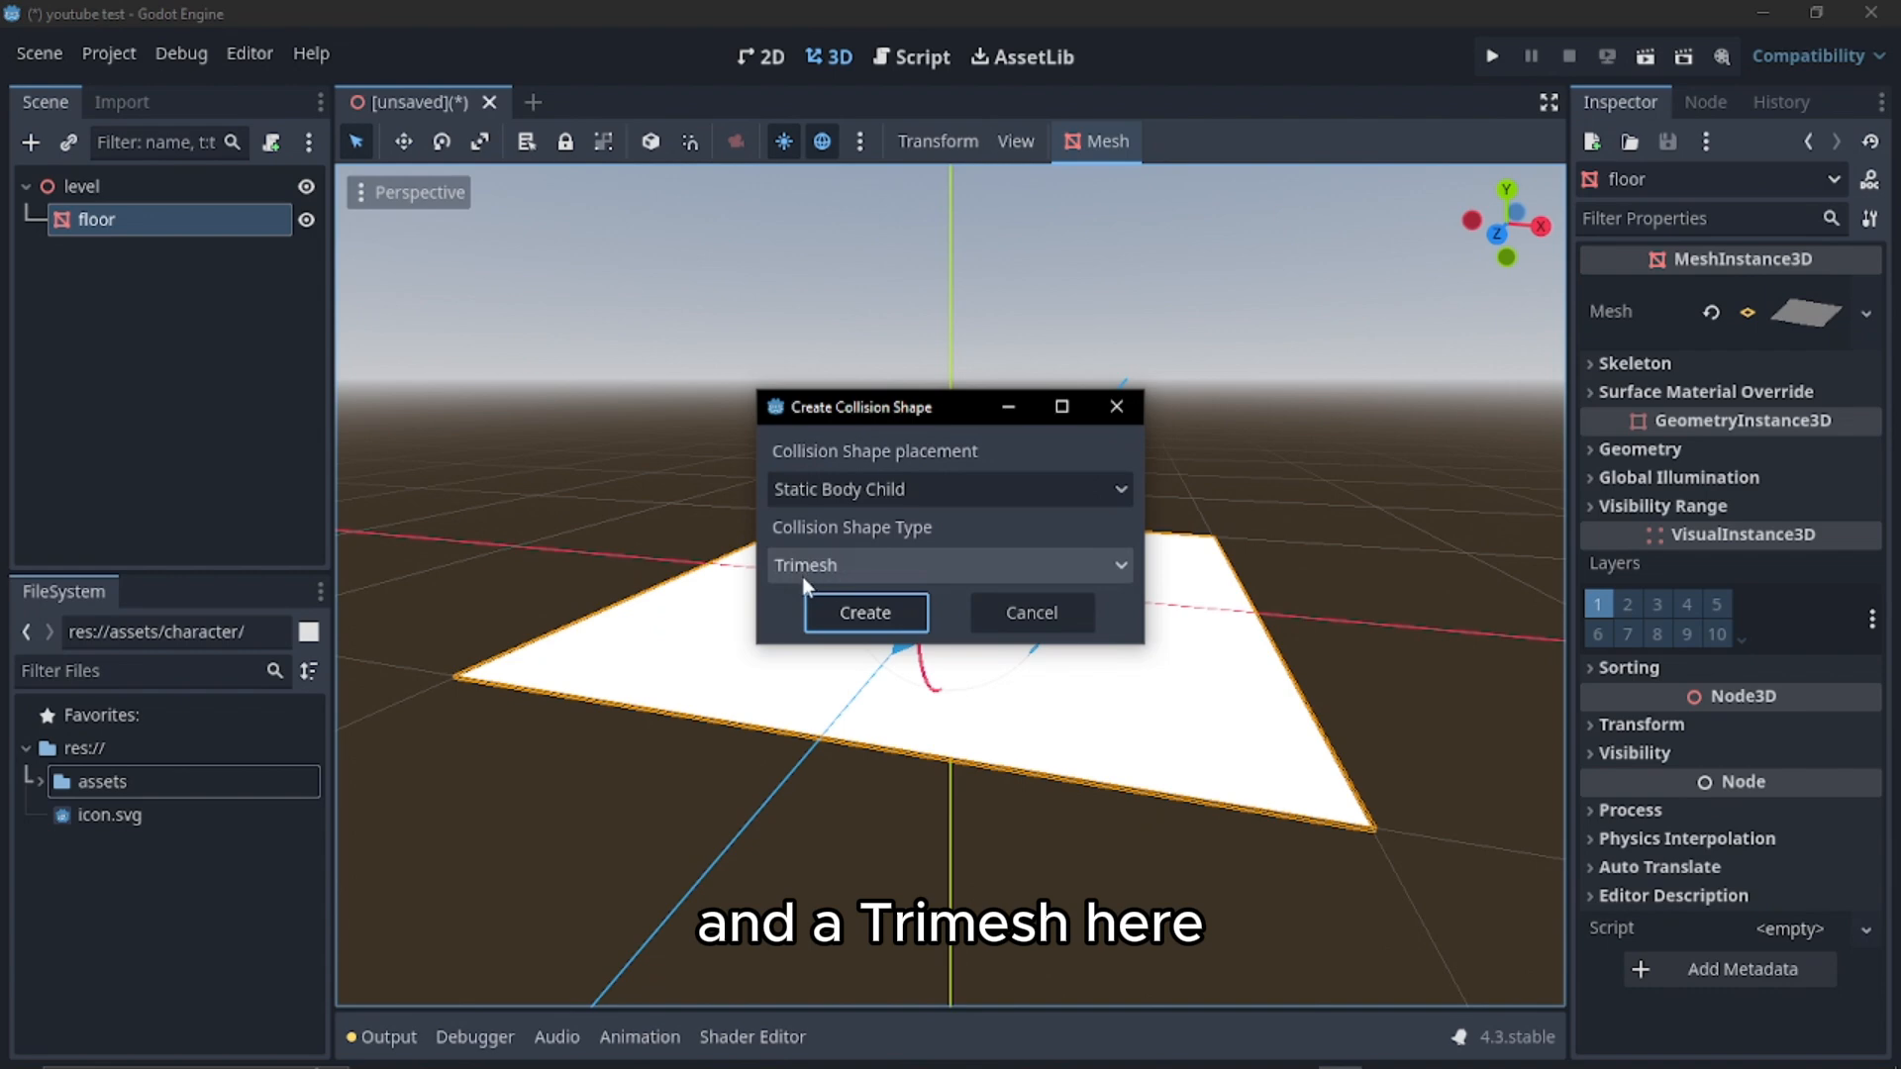
{"action": "left_click", "coordinate": [853, 614]}
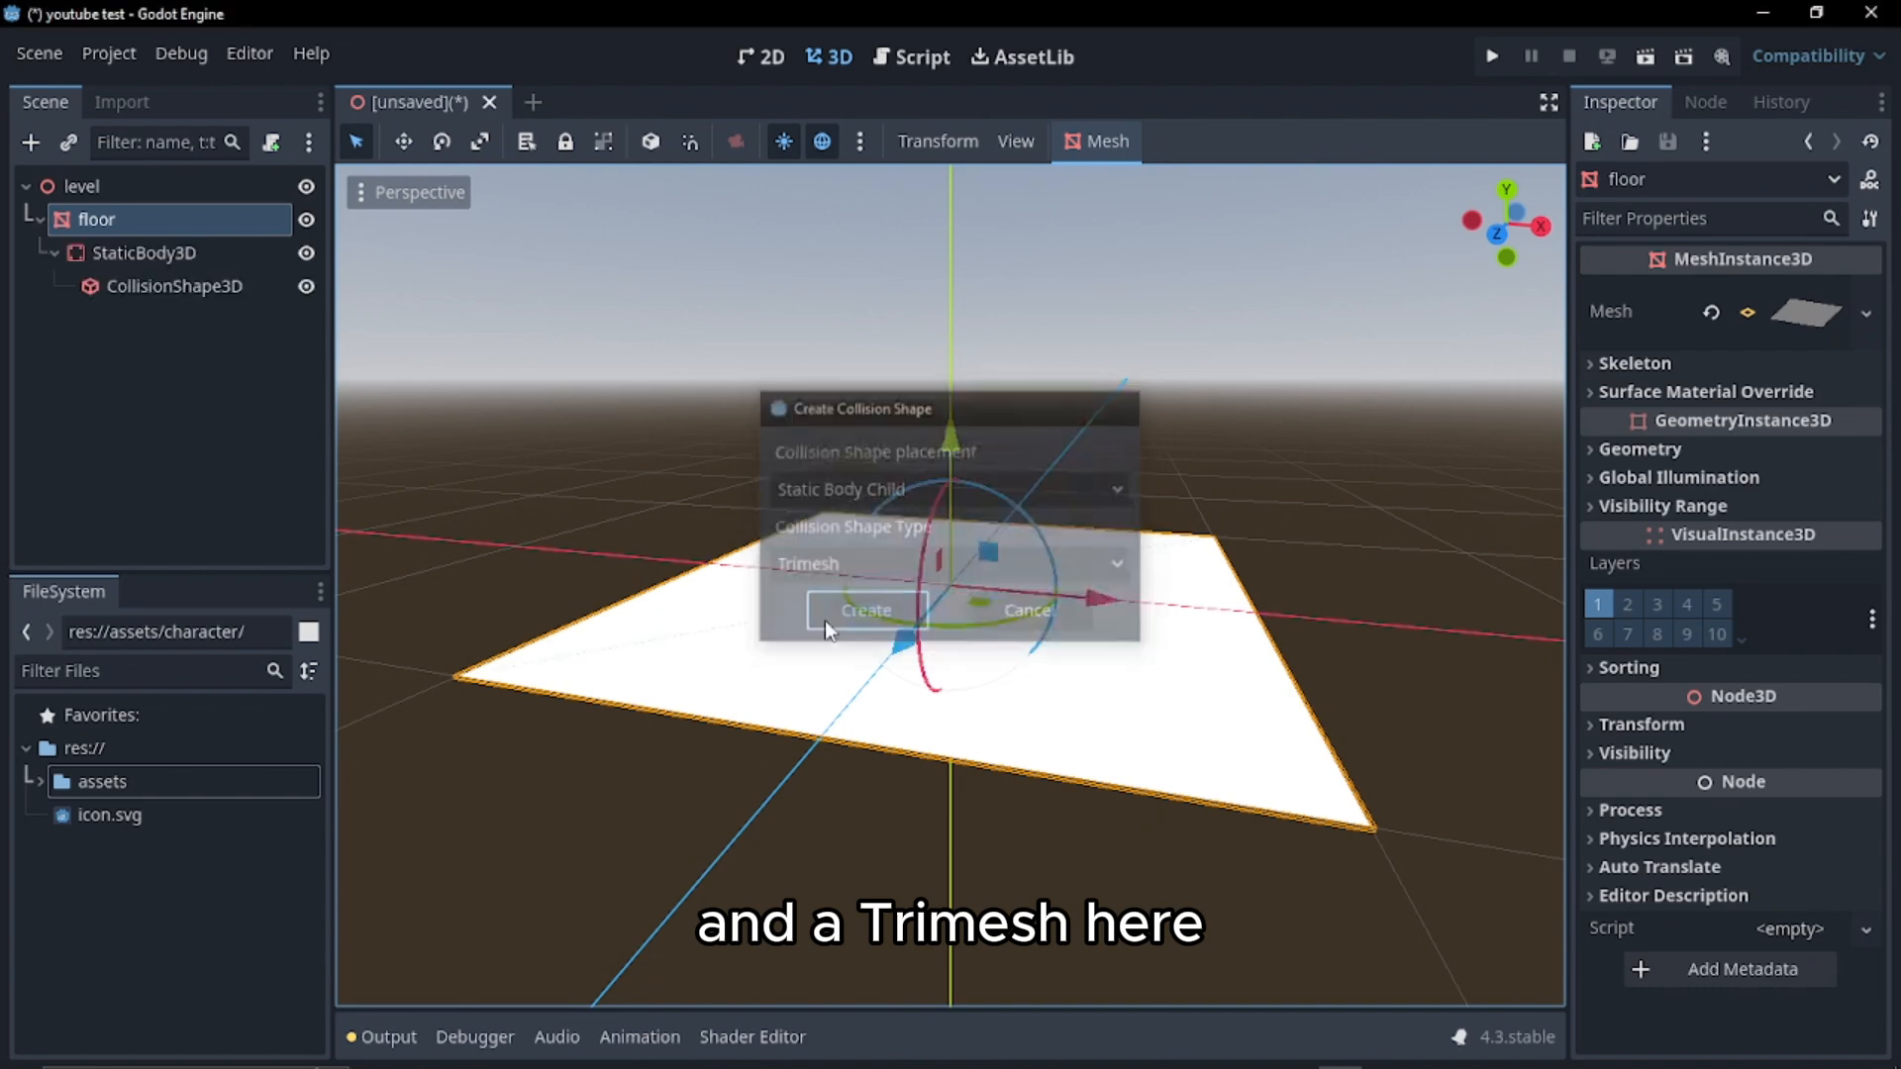
{"action": "left_click", "coordinate": [111, 402]}
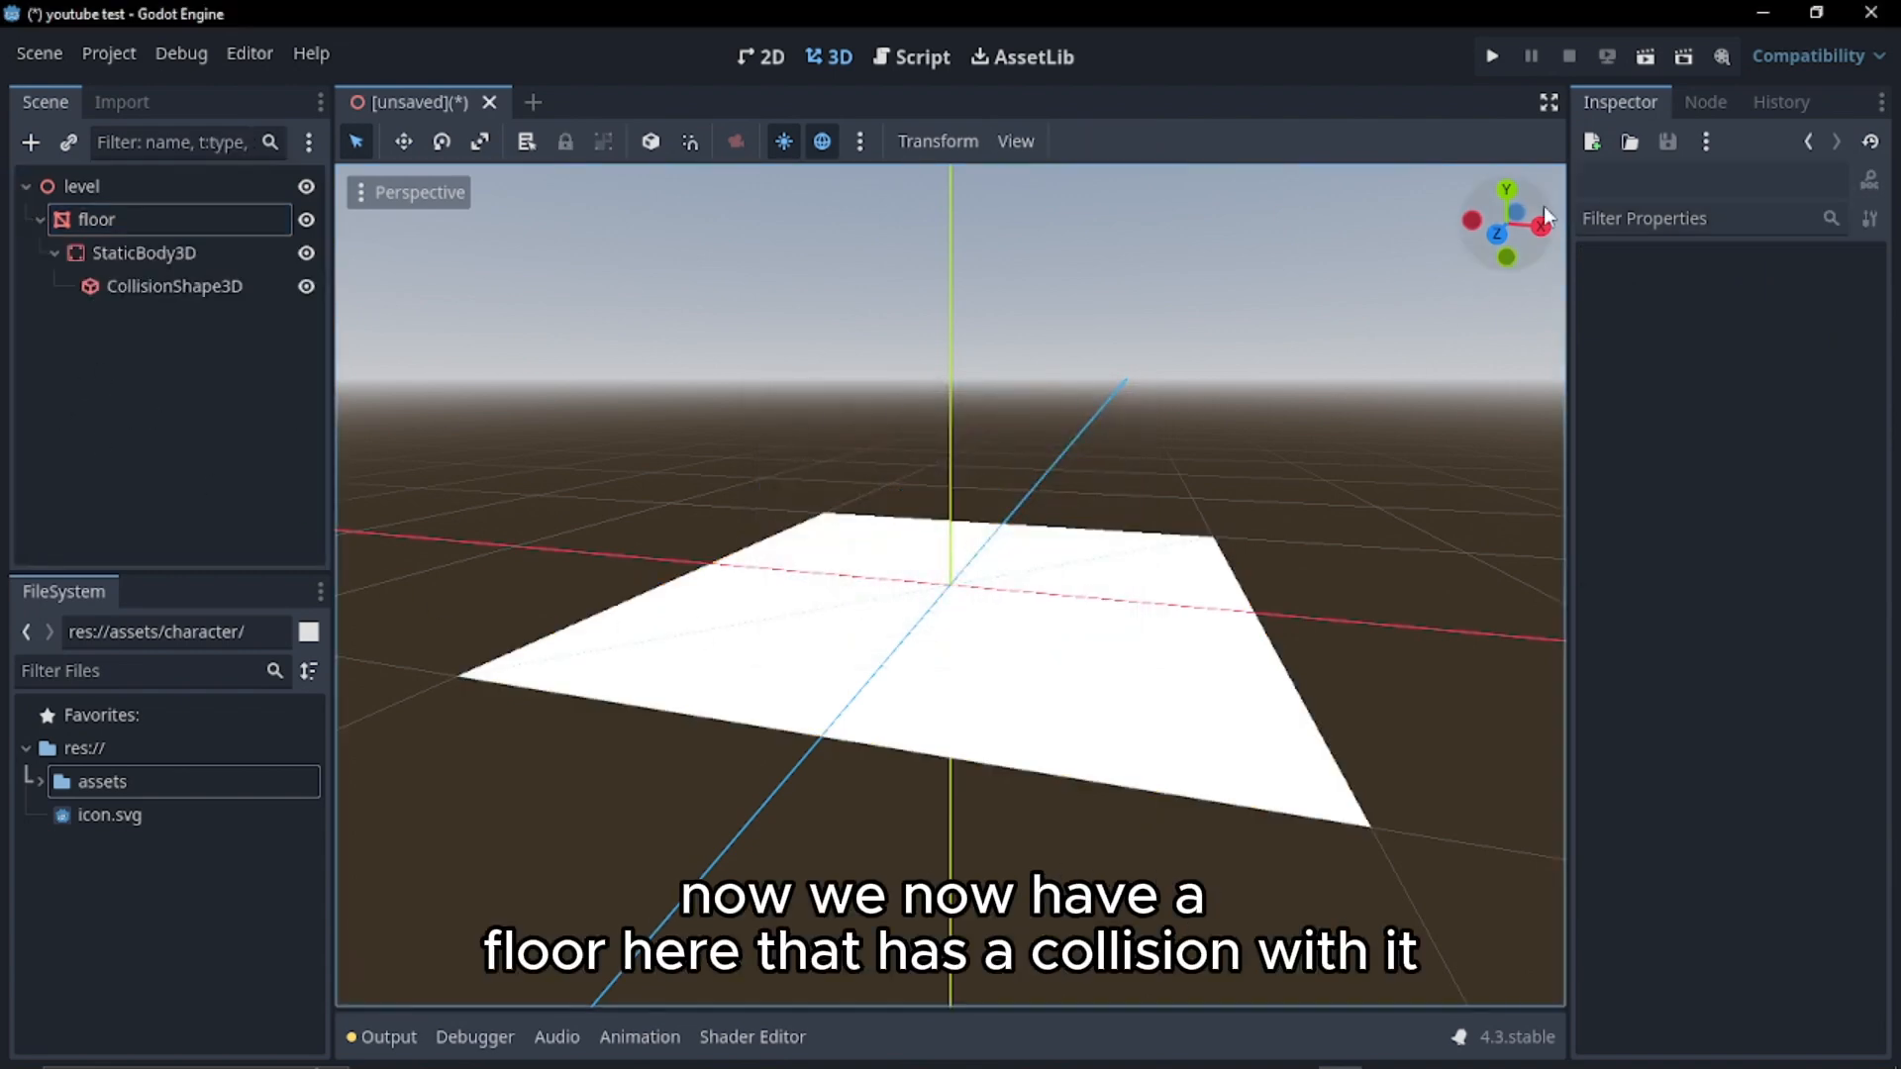
Set the floor node's transform scale to 5 on the x, y and z axes with linked values
{"action": "left_click_drag", "start_coordinate": [1546, 231], "coordinate": [1422, 327]}
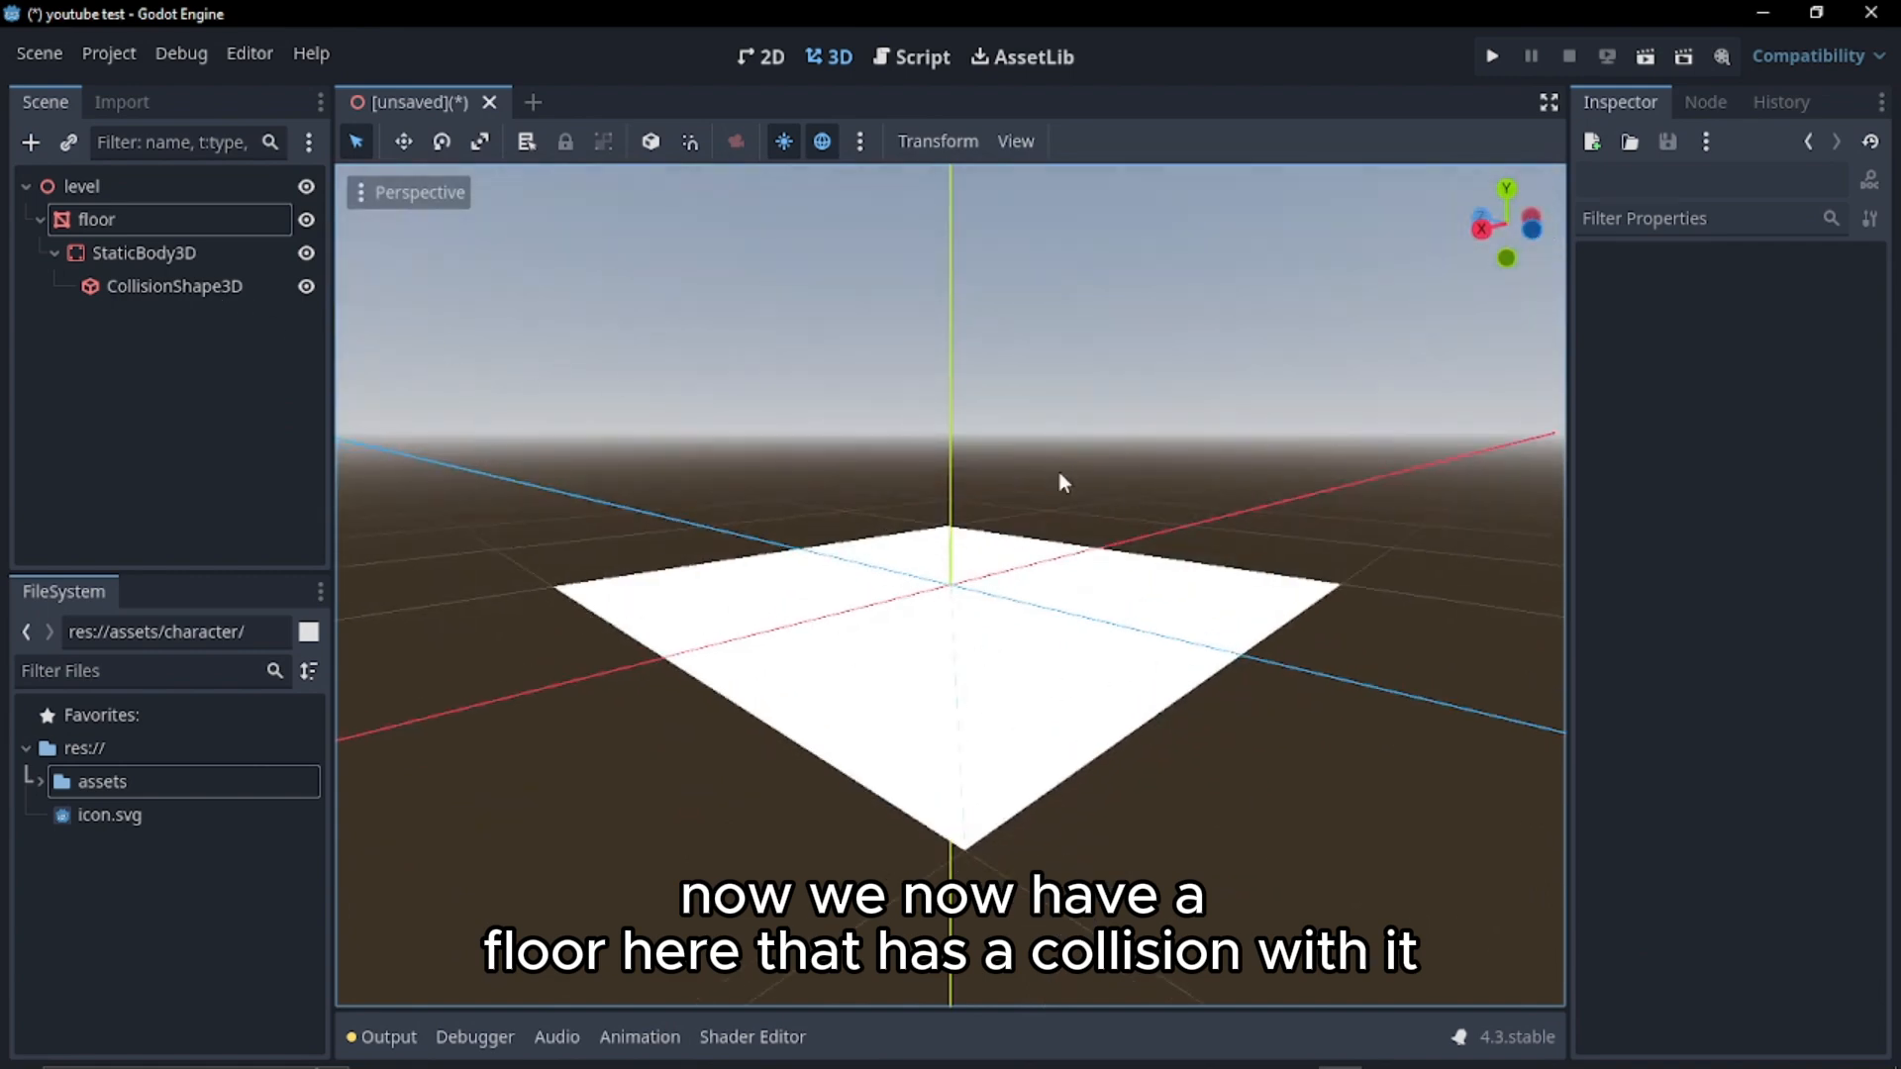
{"action": "scroll", "coordinate": [1051, 500], "scroll_direction": "up", "scroll_amount": 5}
{"action": "left_click_drag", "start_coordinate": [1509, 245], "coordinate": [1526, 239]}
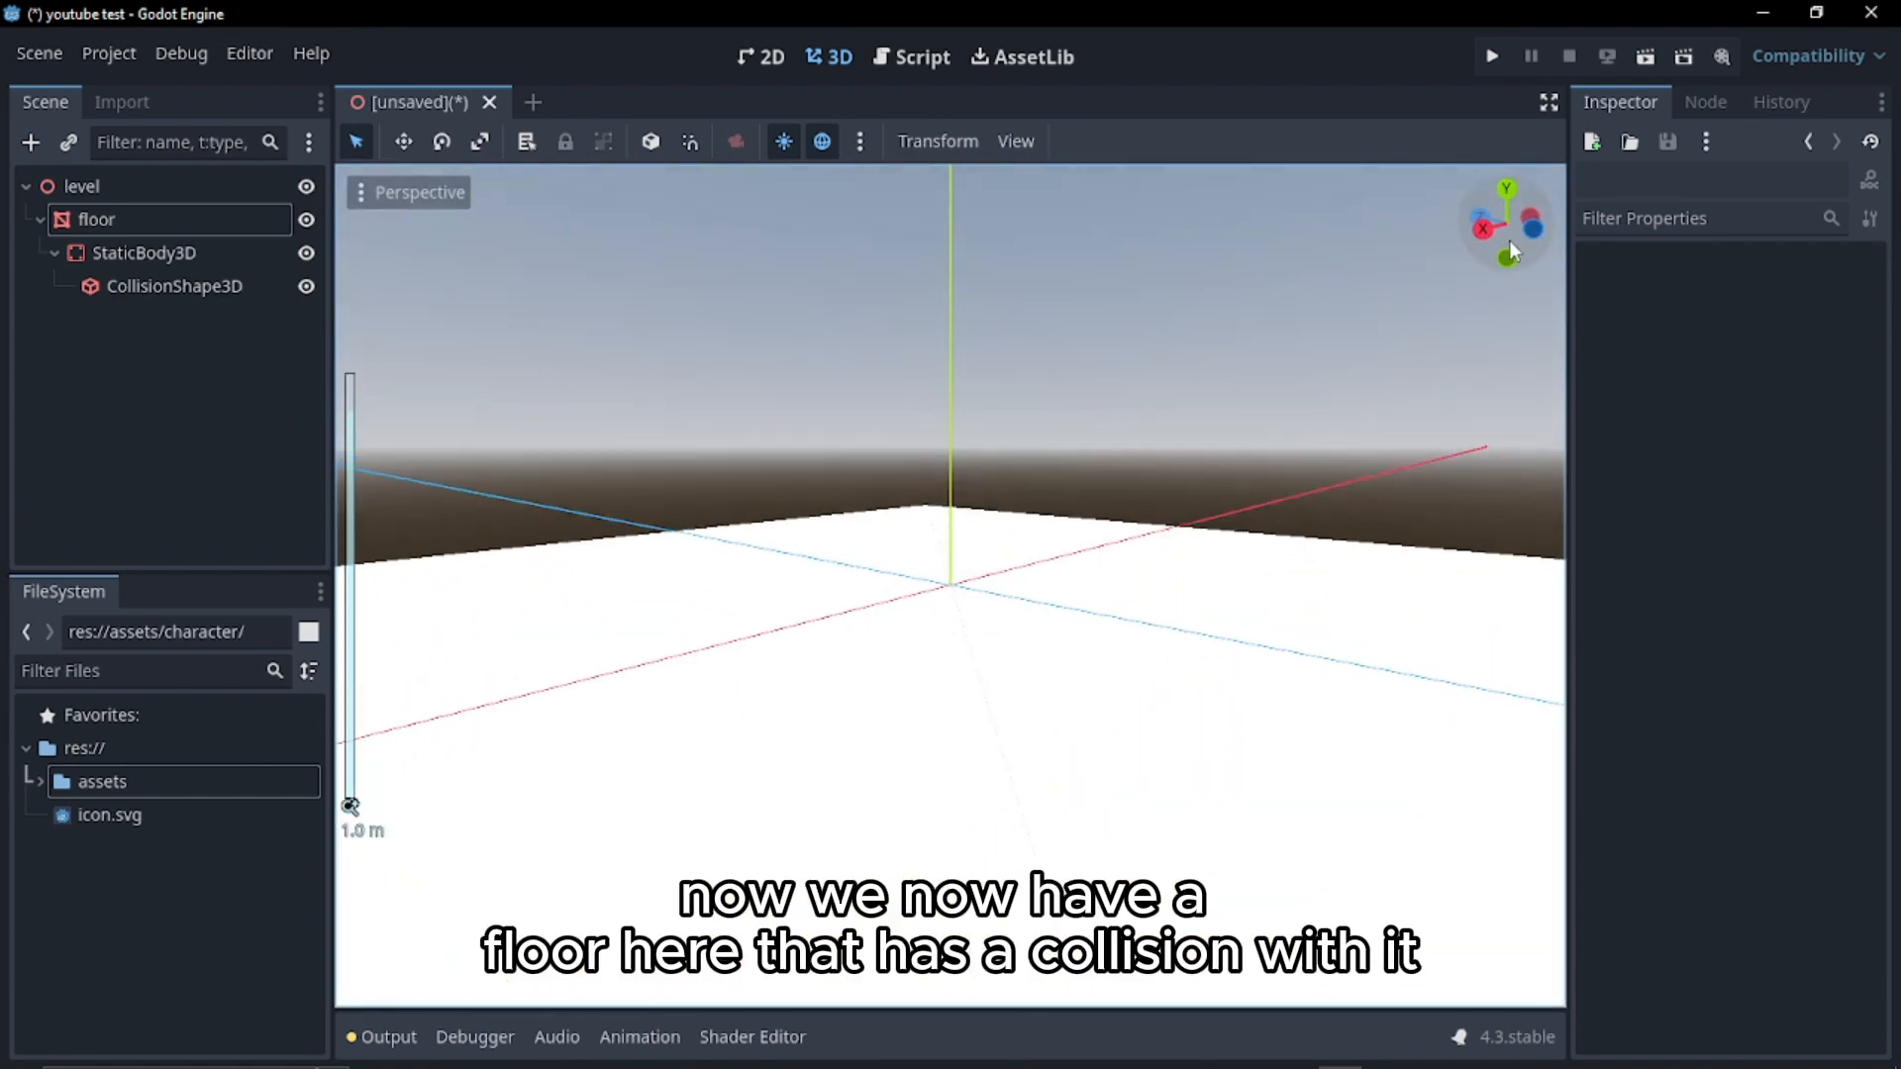
{"action": "left_click", "coordinate": [123, 221]}
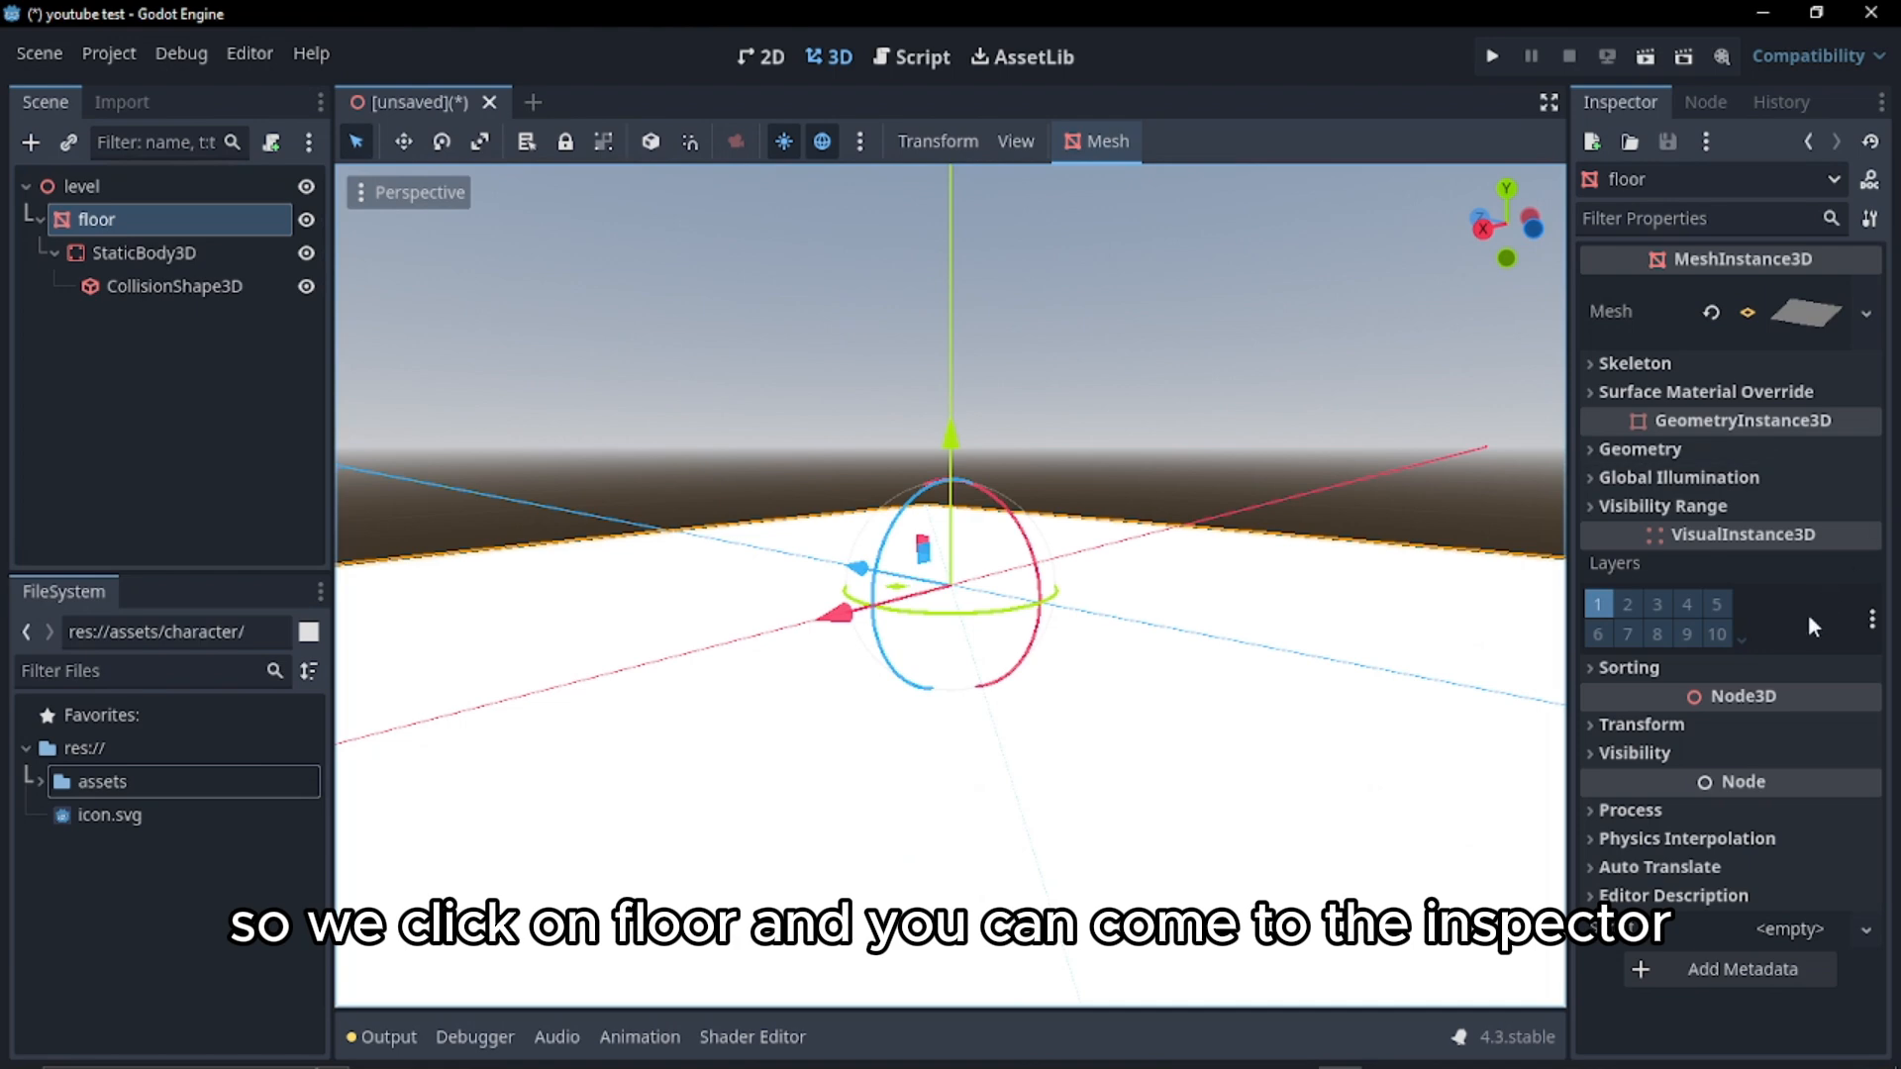
{"action": "left_click", "coordinate": [1619, 733]}
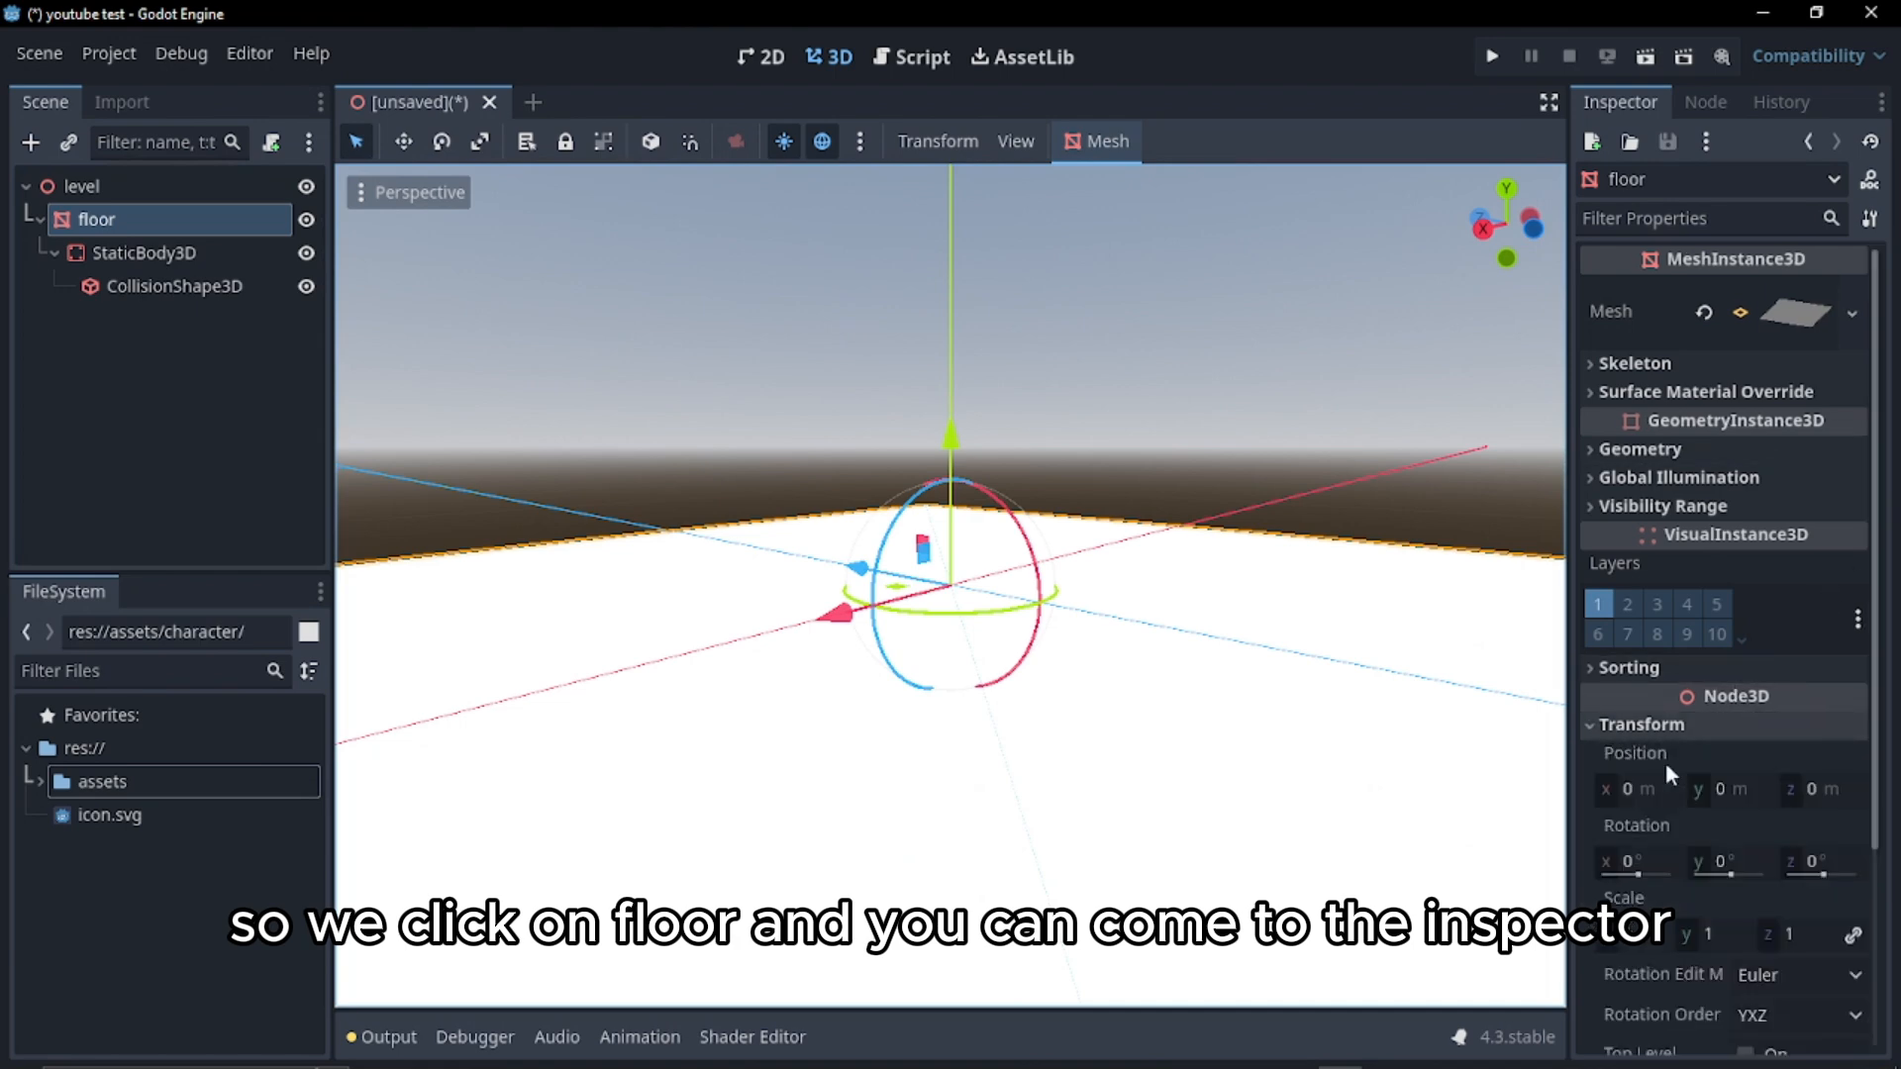
{"action": "scroll", "coordinate": [1665, 770], "scroll_direction": "down", "scroll_amount": 2}
{"action": "left_click", "coordinate": [1636, 734]}
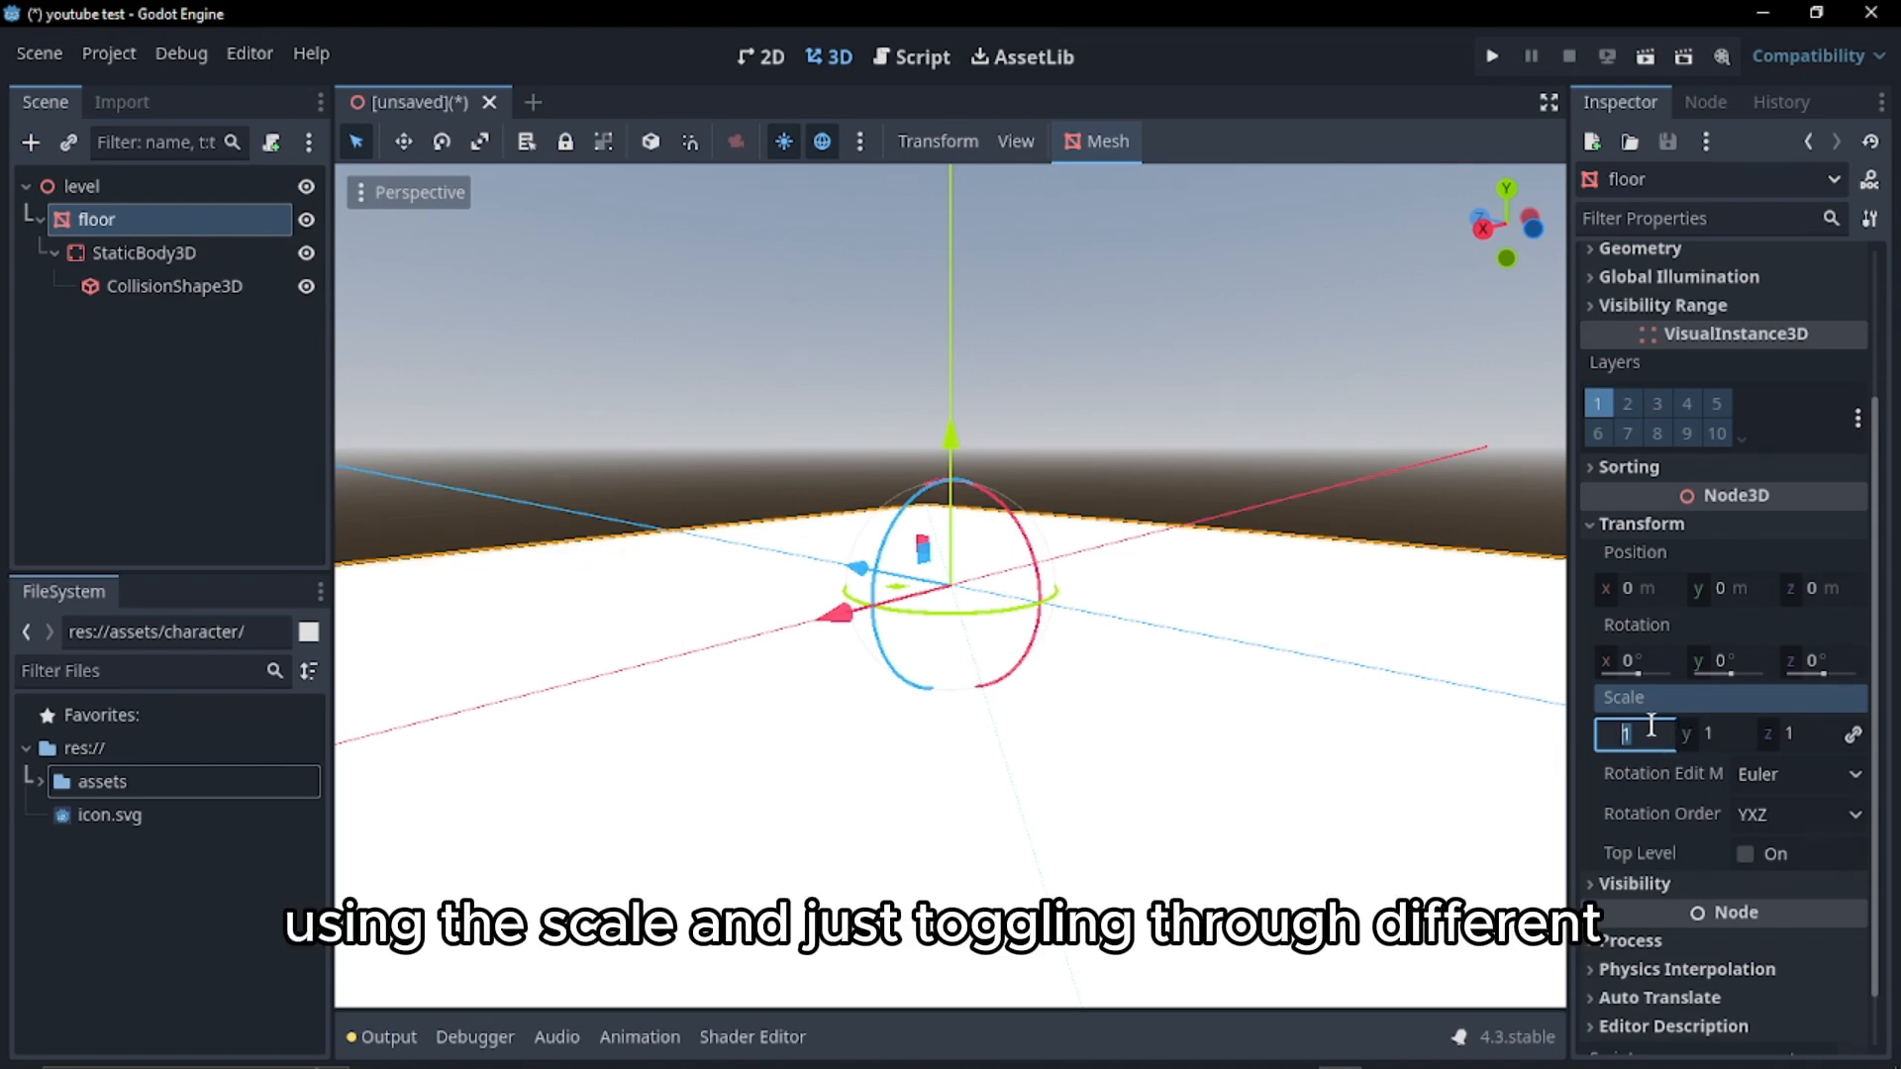
{"action": "key", "text": "Tab"}
{"action": "key", "text": "Tab"}
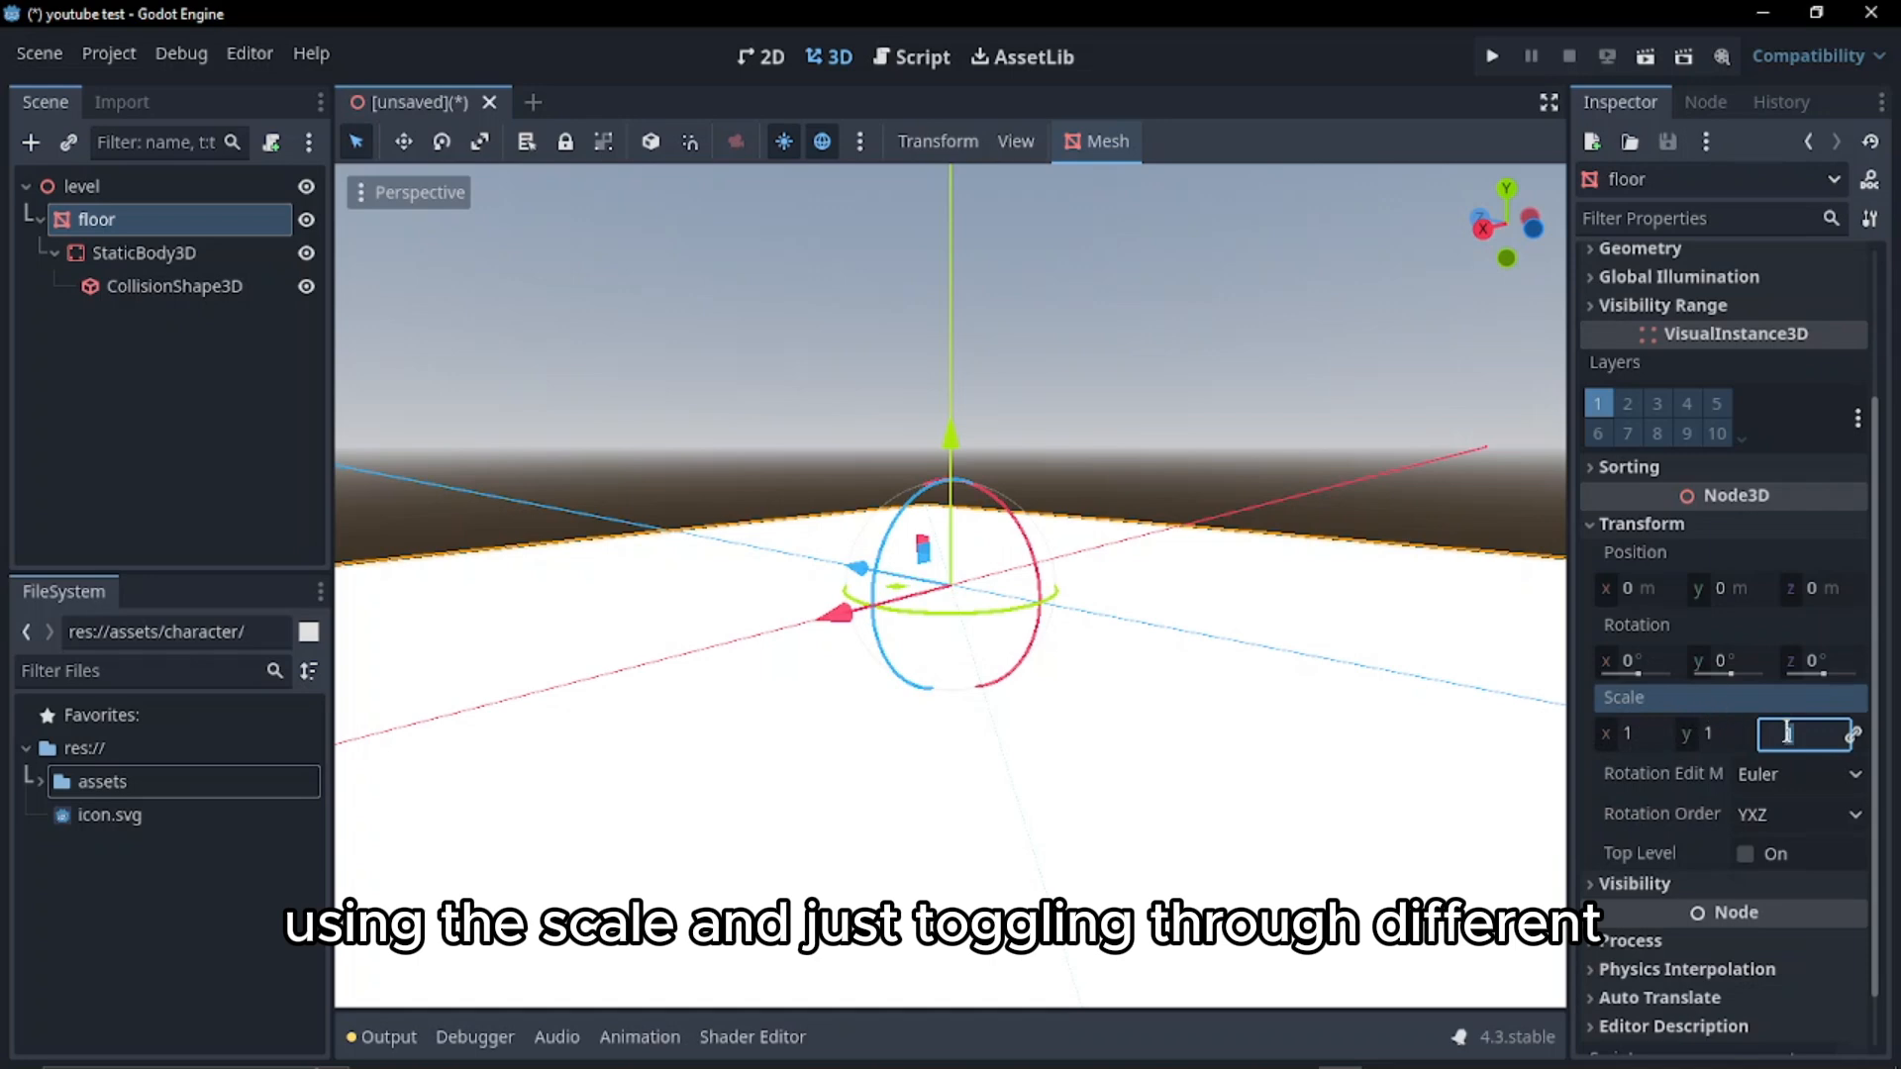
{"action": "left_click", "coordinate": [1639, 735]}
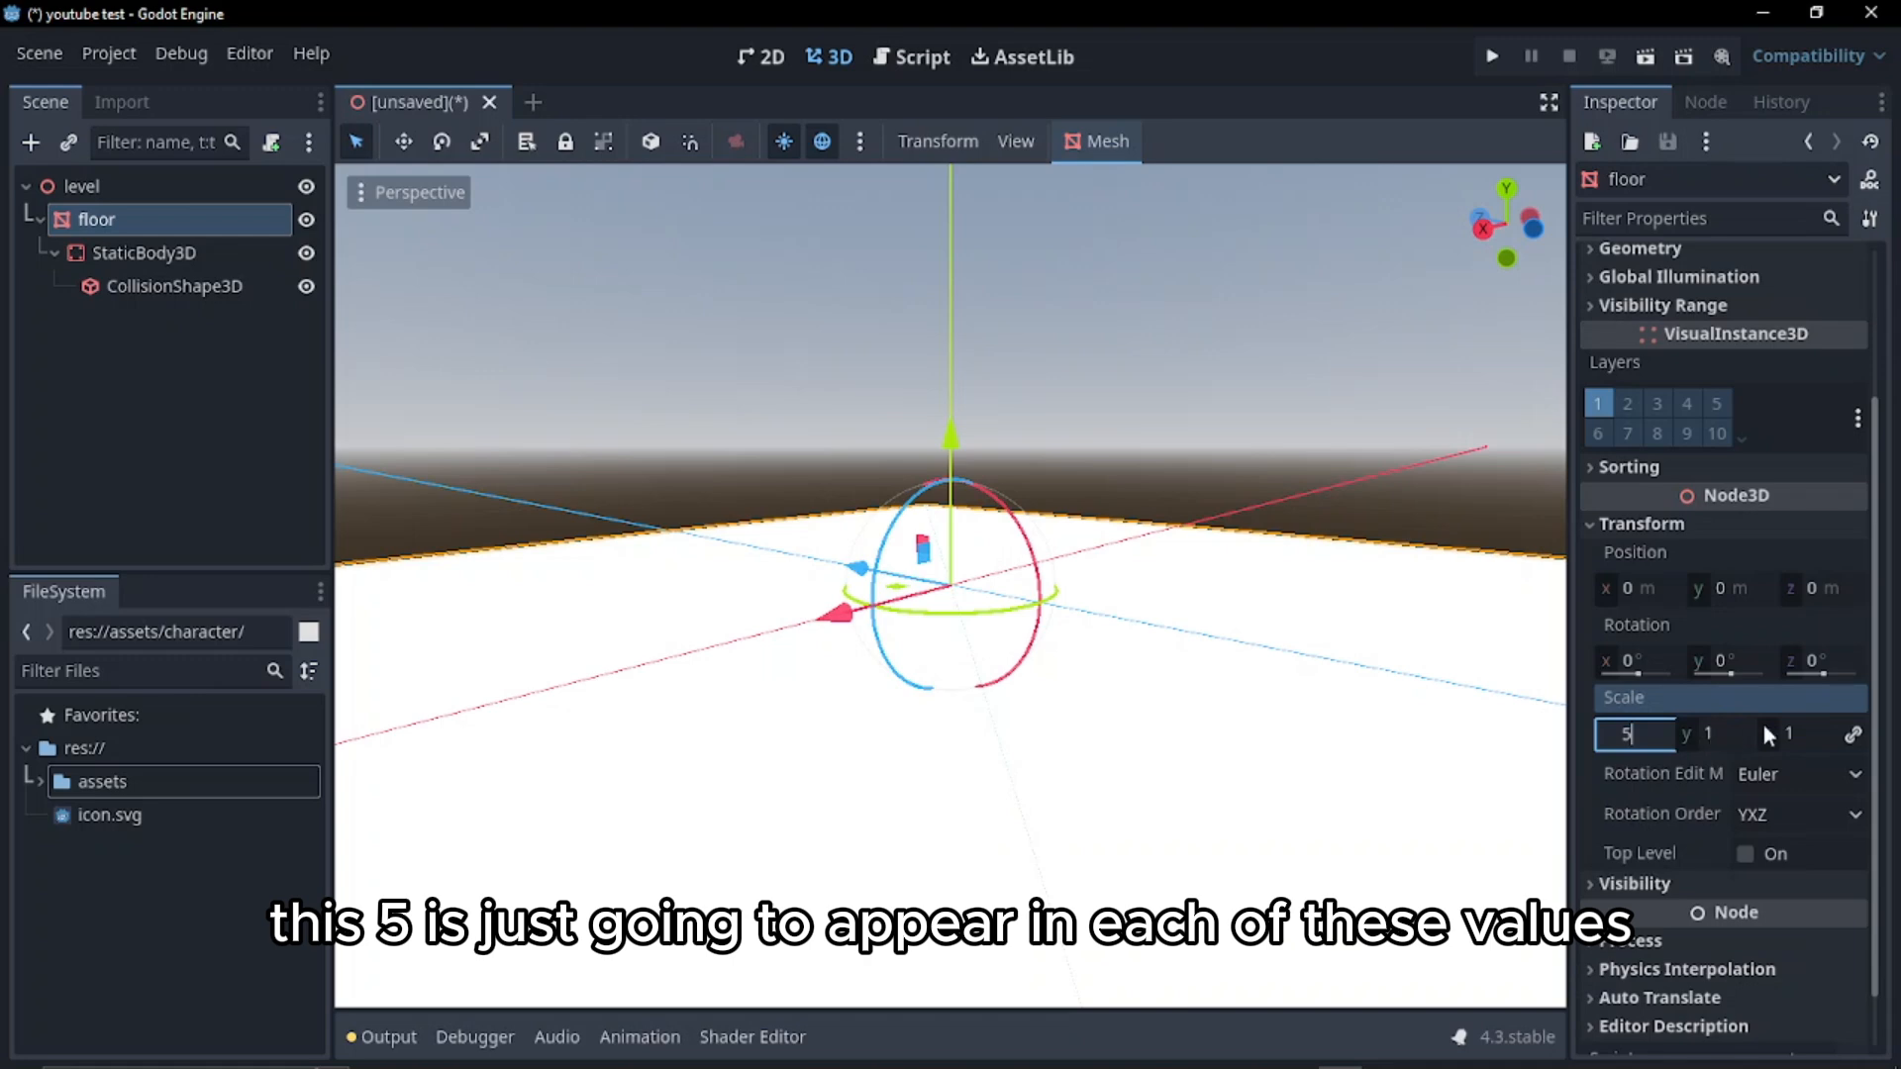
{"action": "key", "text": "Return"}
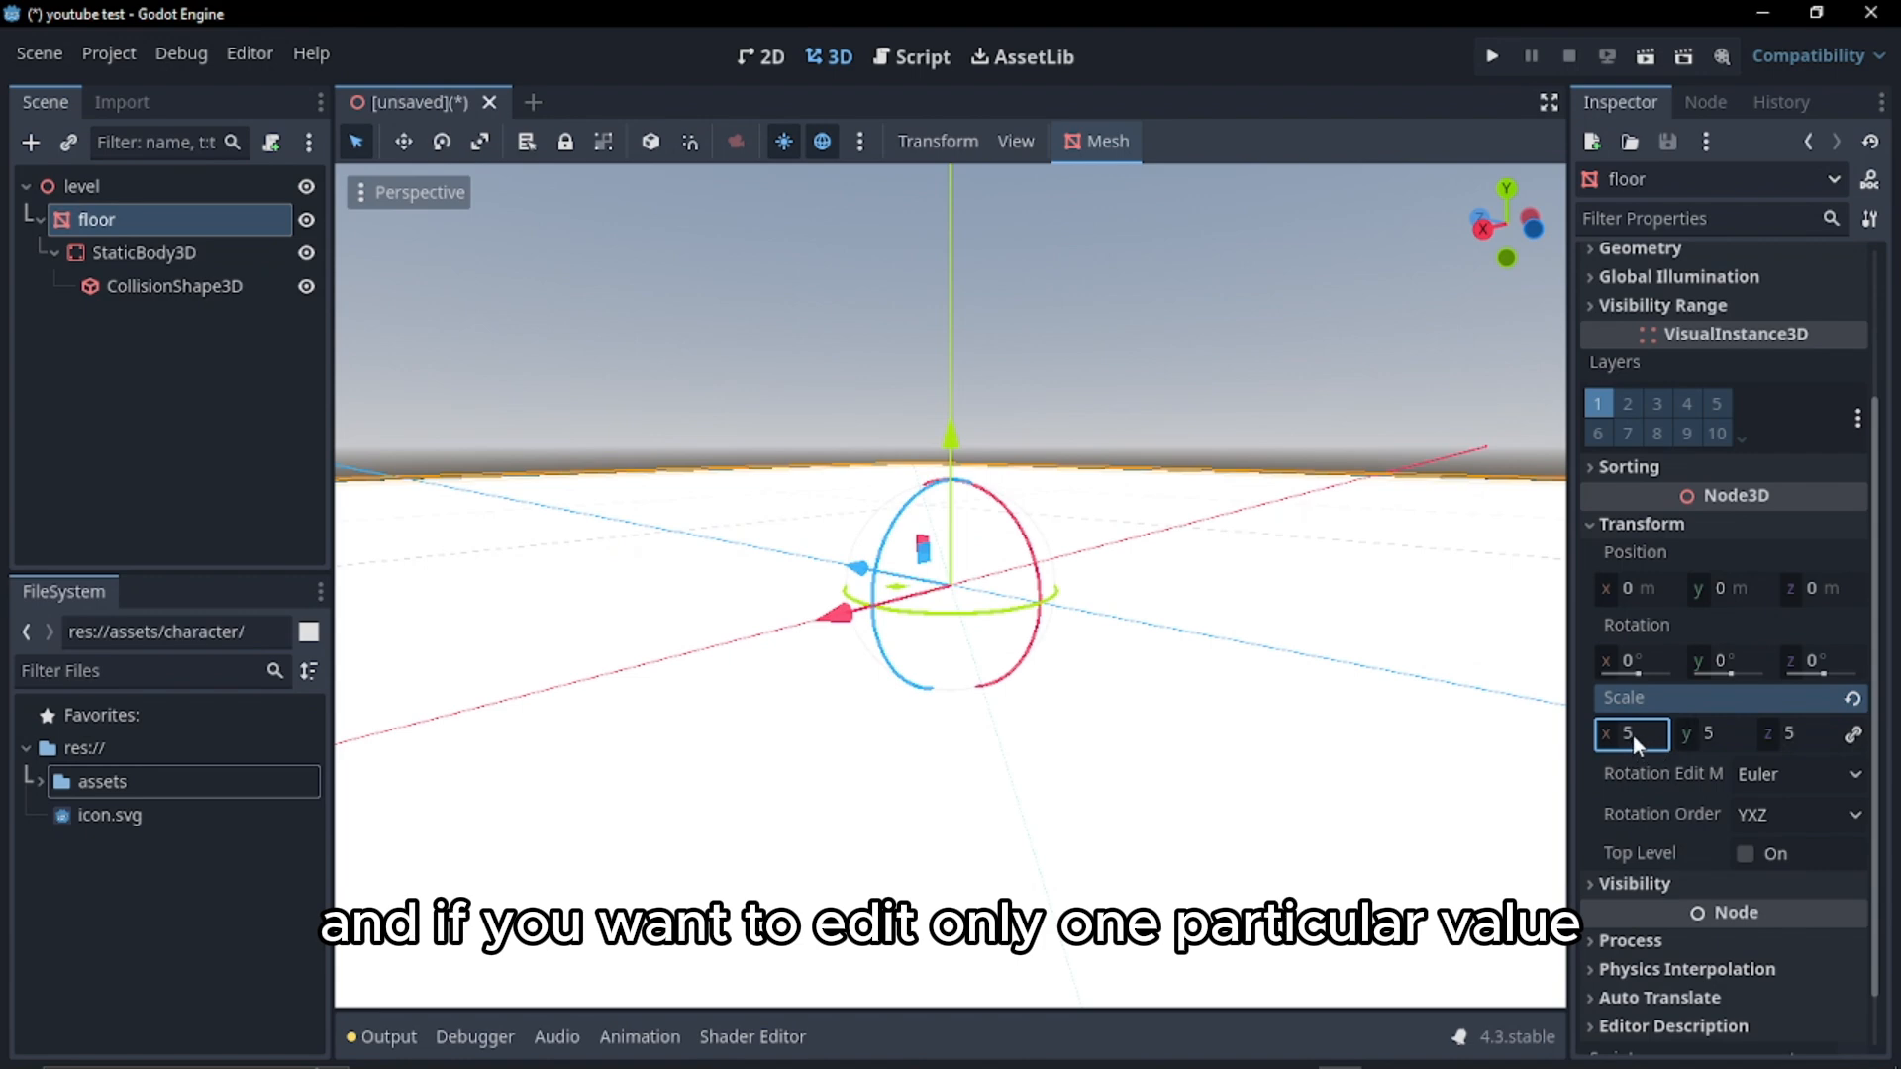
Toggle the floor's linked scaling off and on, and set its scale to 1 on all three axes
{"action": "left_click", "coordinate": [1852, 735]}
{"action": "left_click", "coordinate": [1853, 739]}
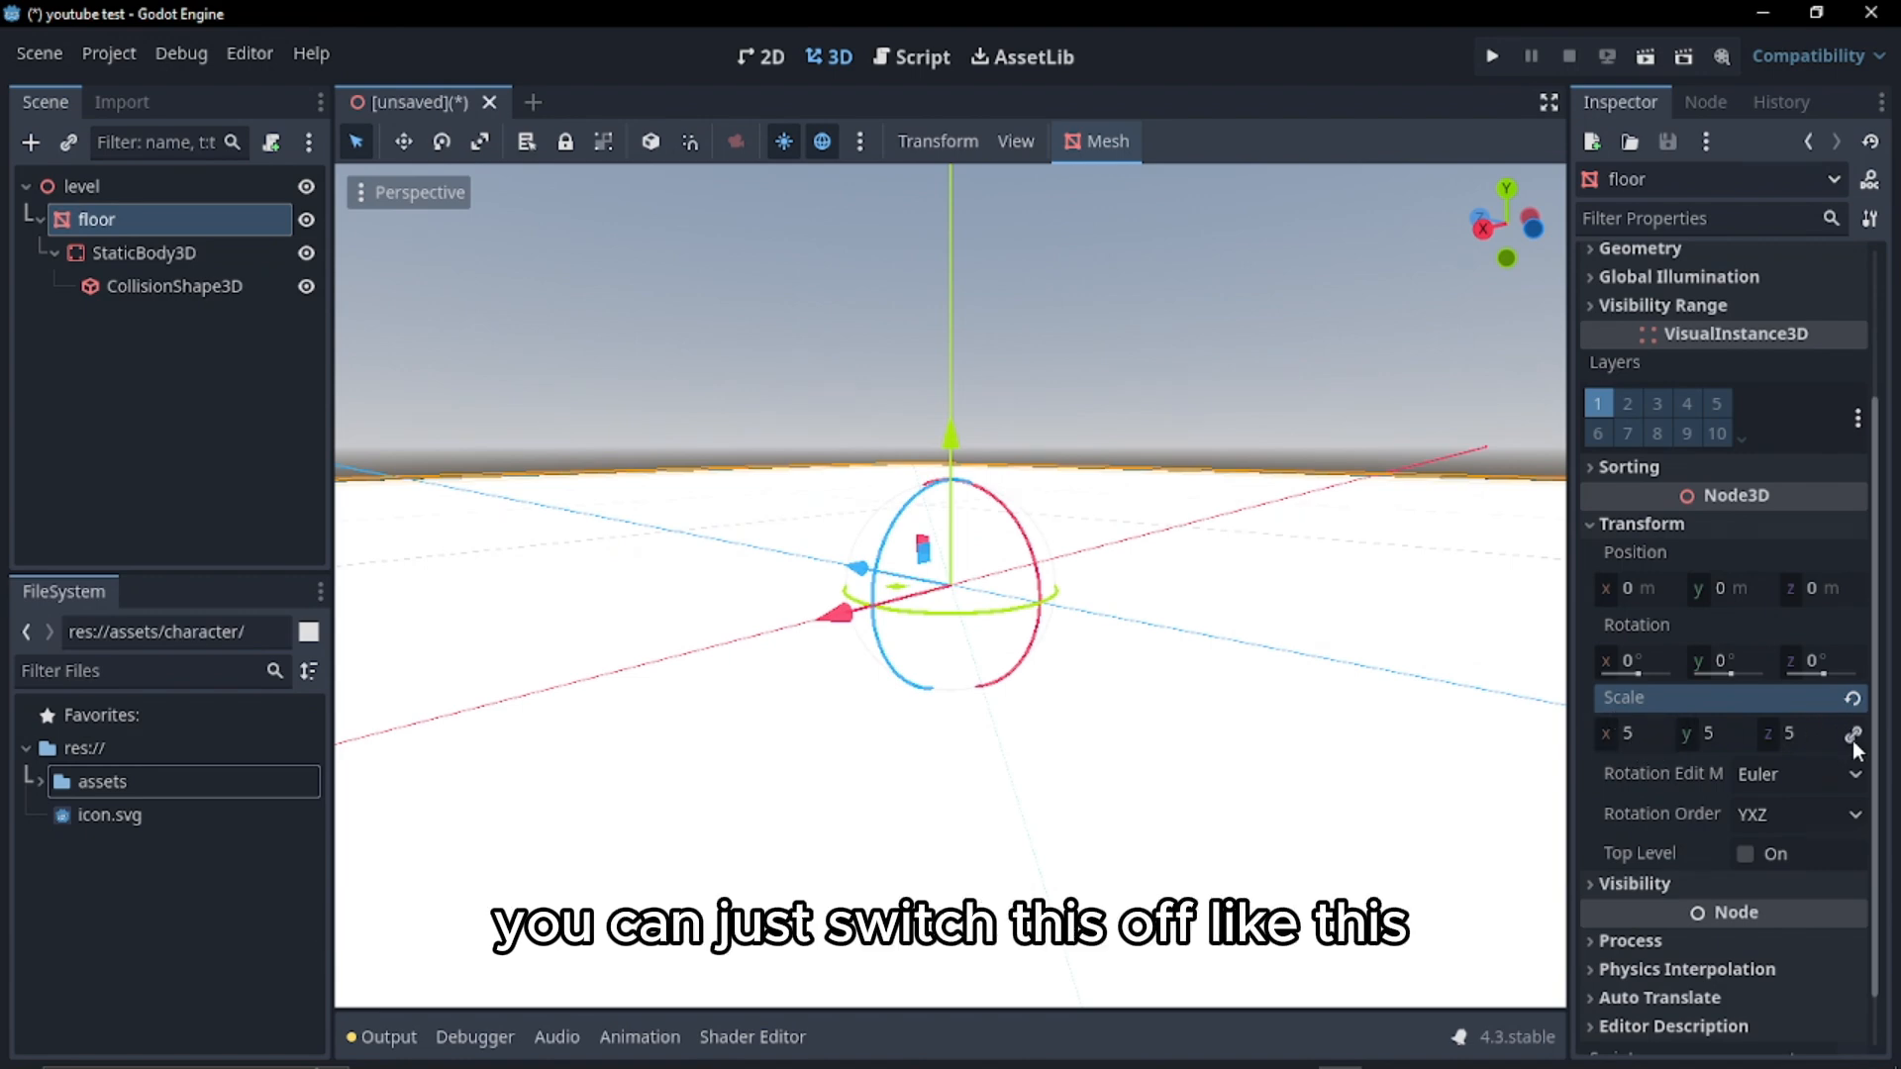
{"action": "left_click", "coordinate": [1628, 734]}
{"action": "type", "text": "1"}
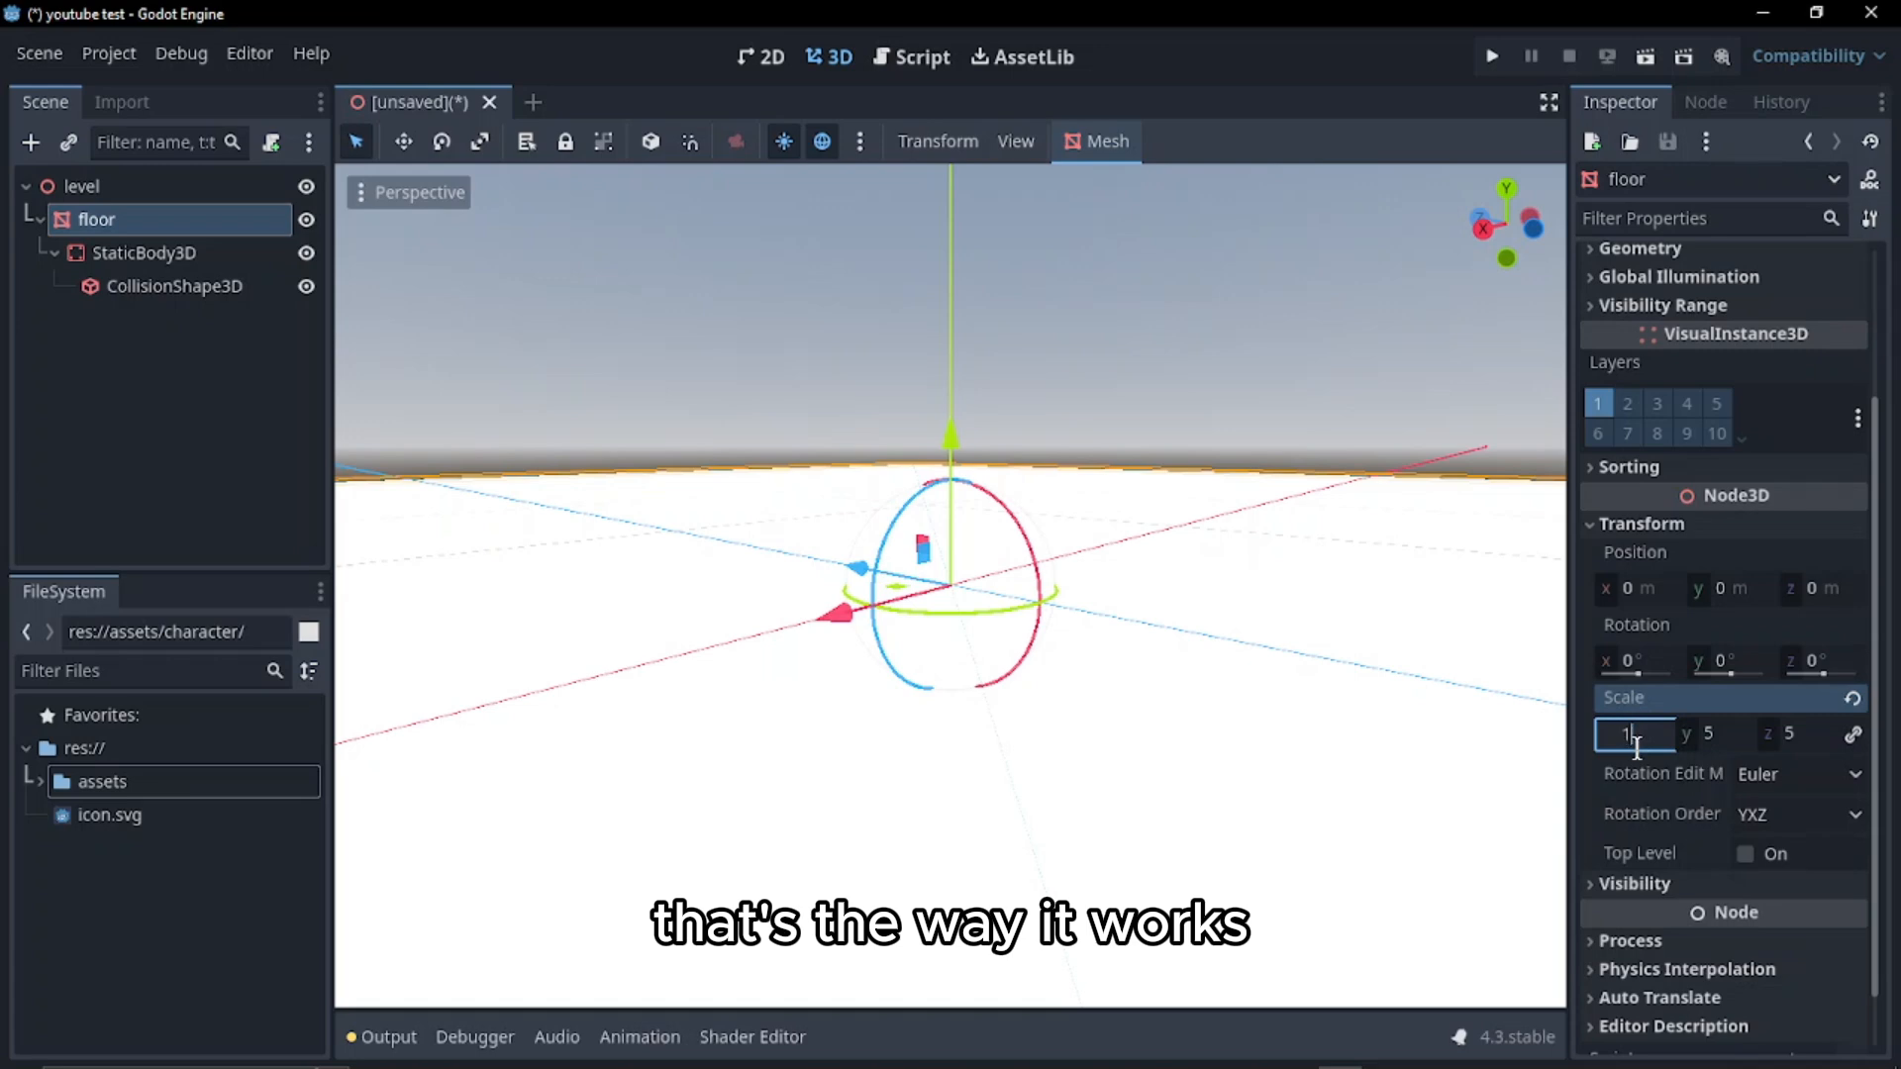
{"action": "key", "text": "Return"}
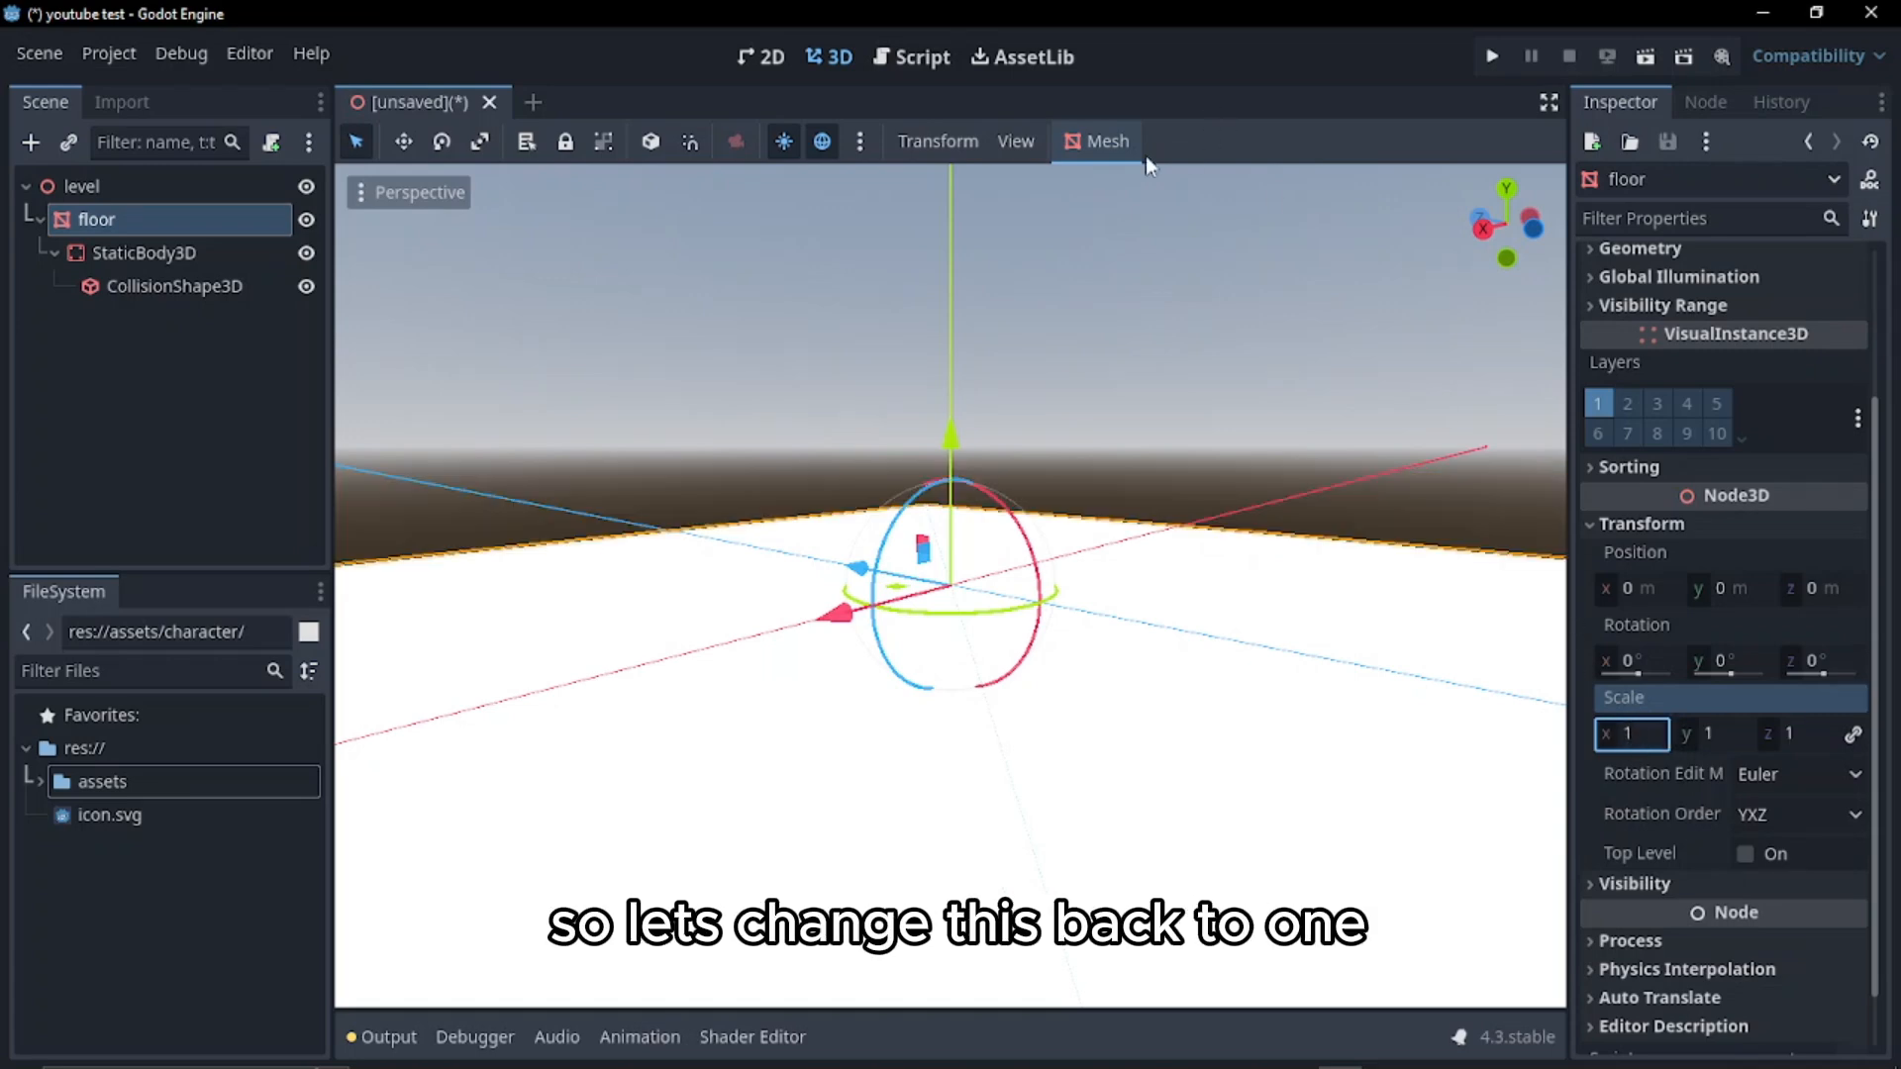
Collapse the floor node's branch in the scene tree
{"action": "left_click", "coordinate": [1141, 271]}
{"action": "scroll", "coordinate": [1203, 394], "scroll_direction": "down", "scroll_amount": 5}
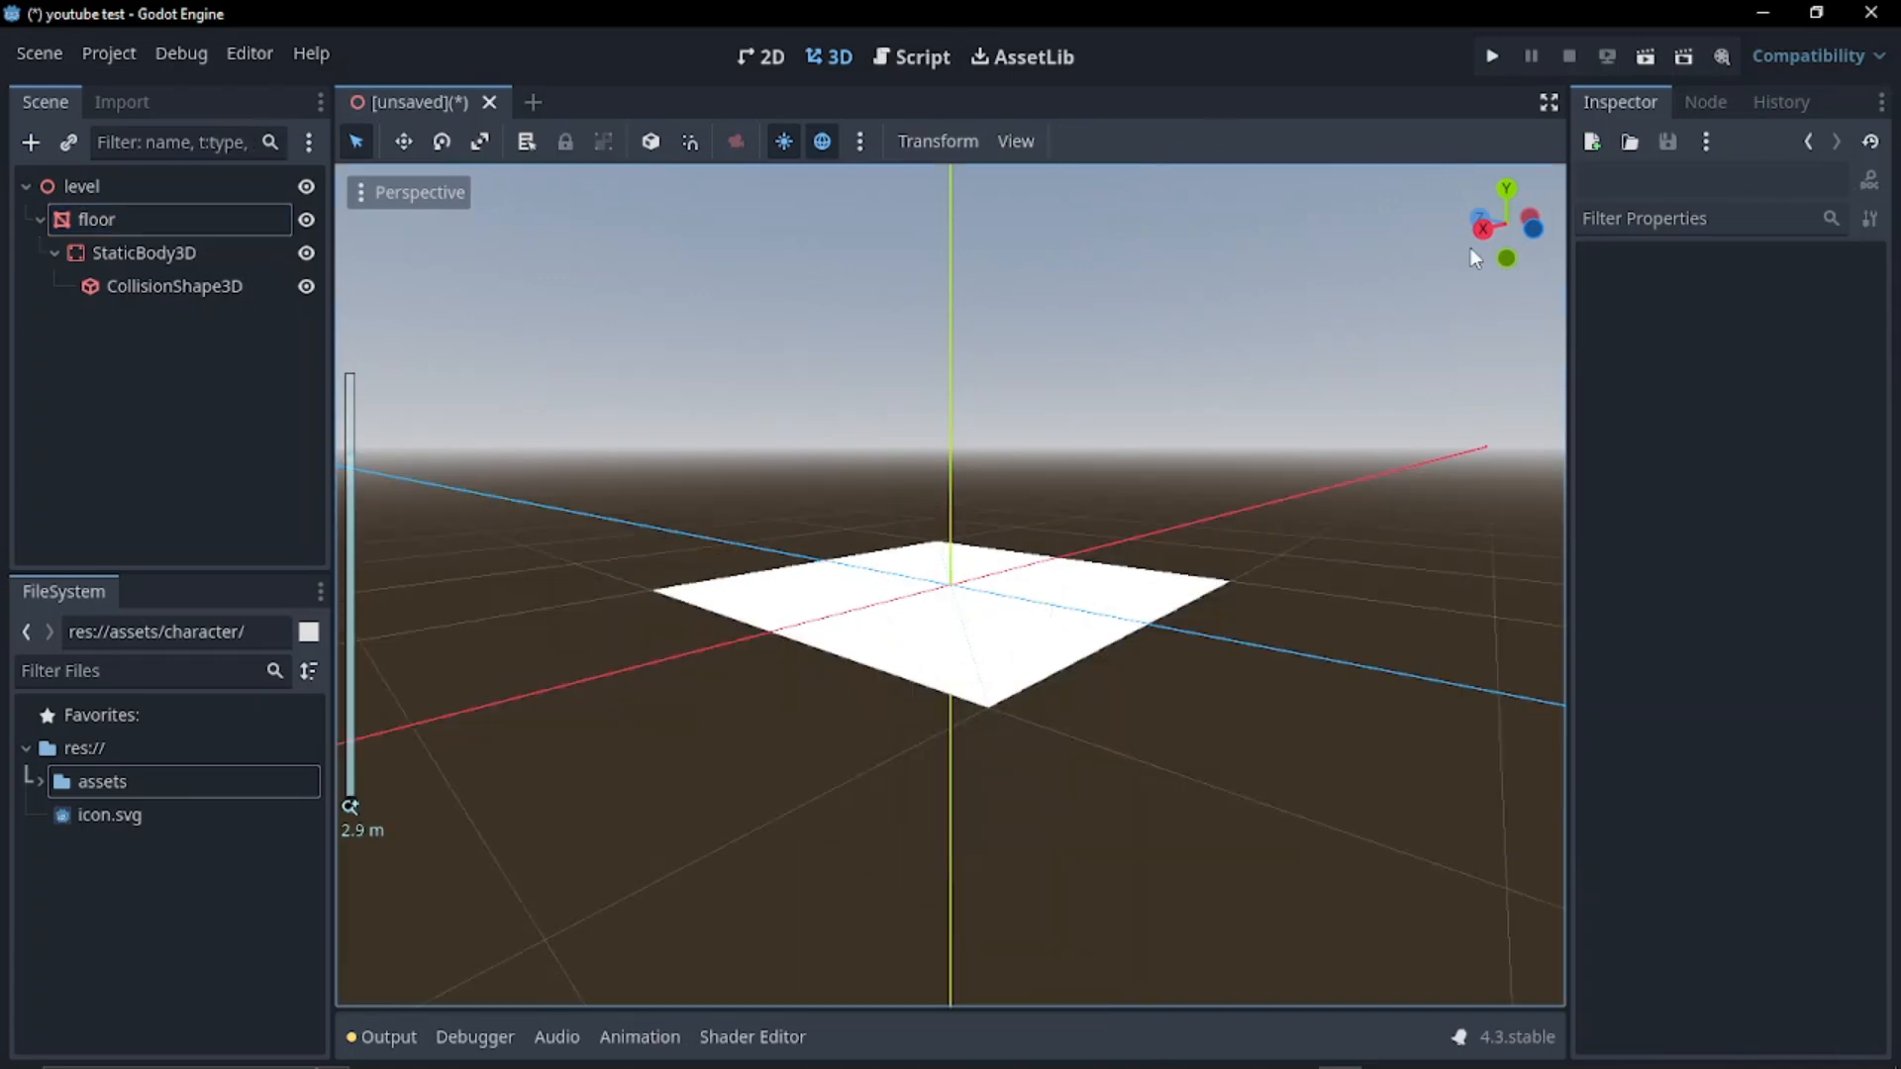
{"action": "scroll", "coordinate": [1485, 230], "scroll_direction": "up", "scroll_amount": 7}
{"action": "left_click_drag", "start_coordinate": [1490, 224], "coordinate": [1604, 214]}
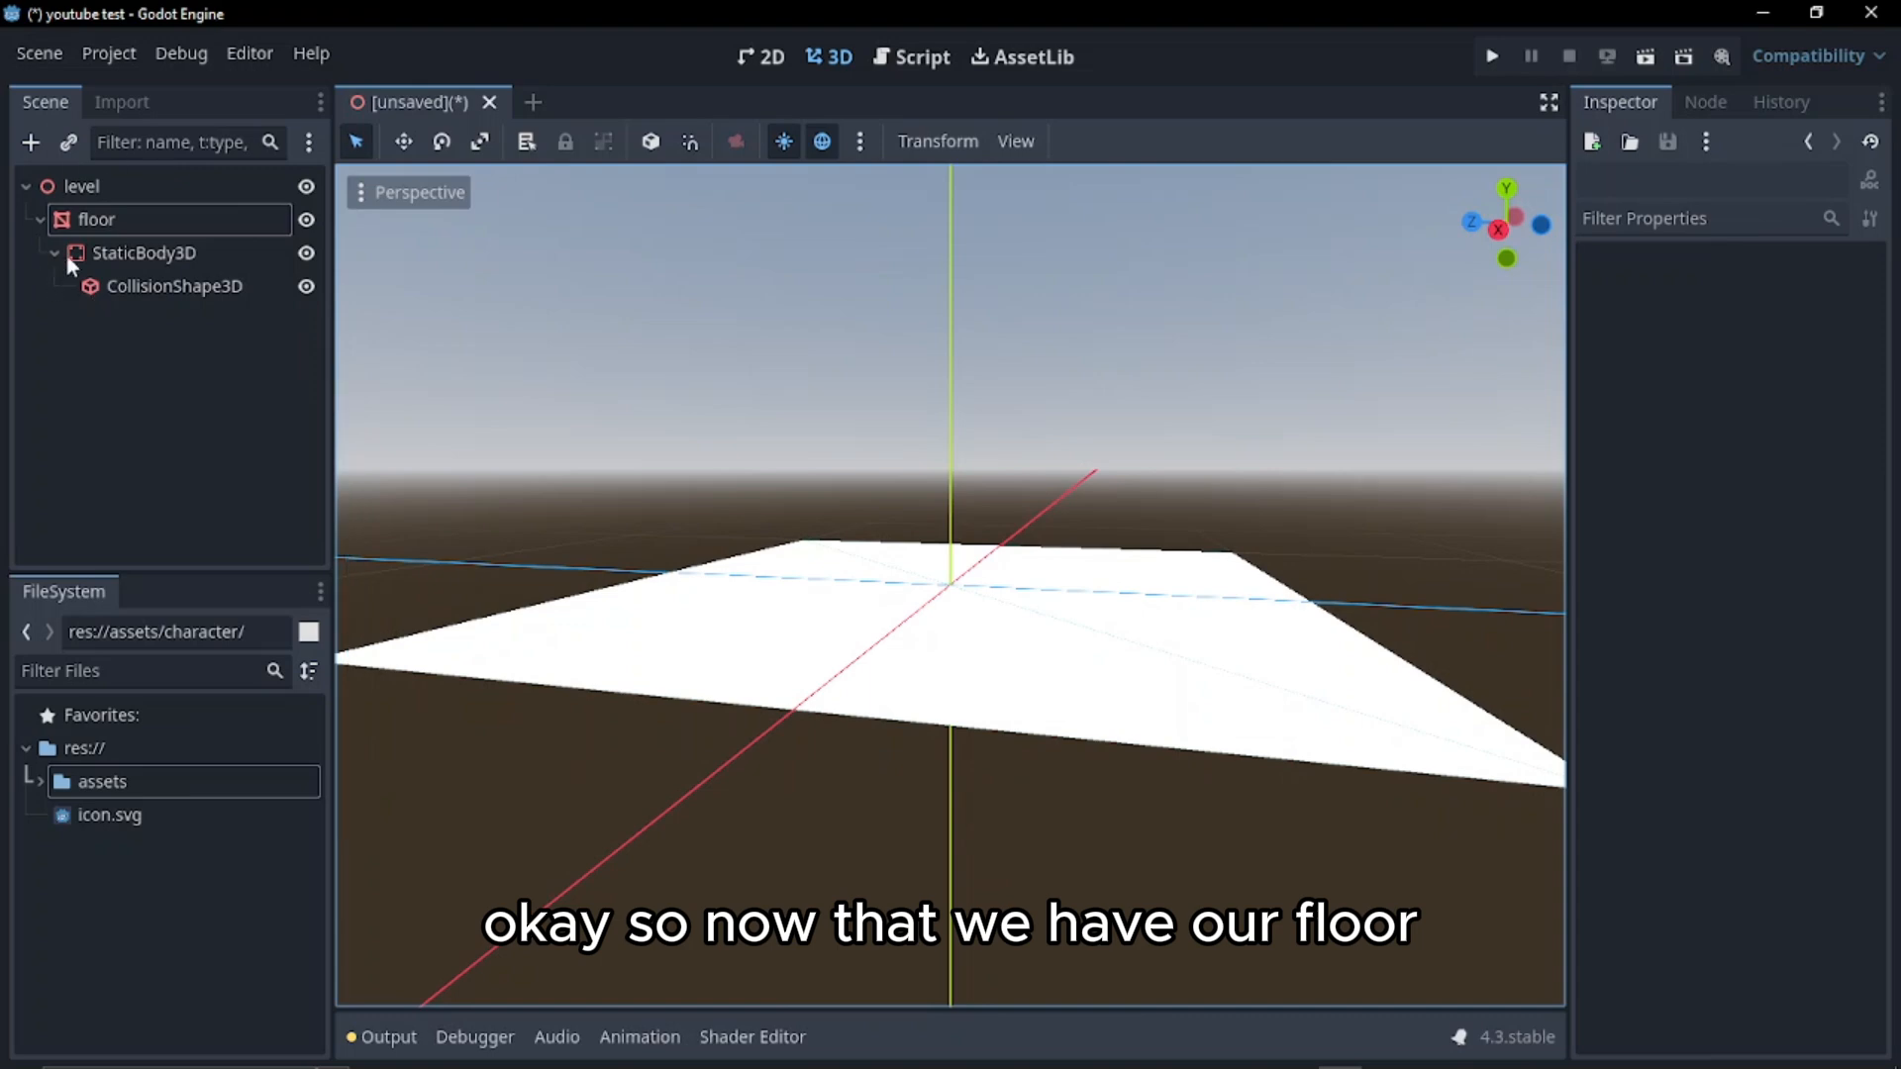
{"action": "left_click", "coordinate": [46, 216]}
{"action": "left_click", "coordinate": [42, 219]}
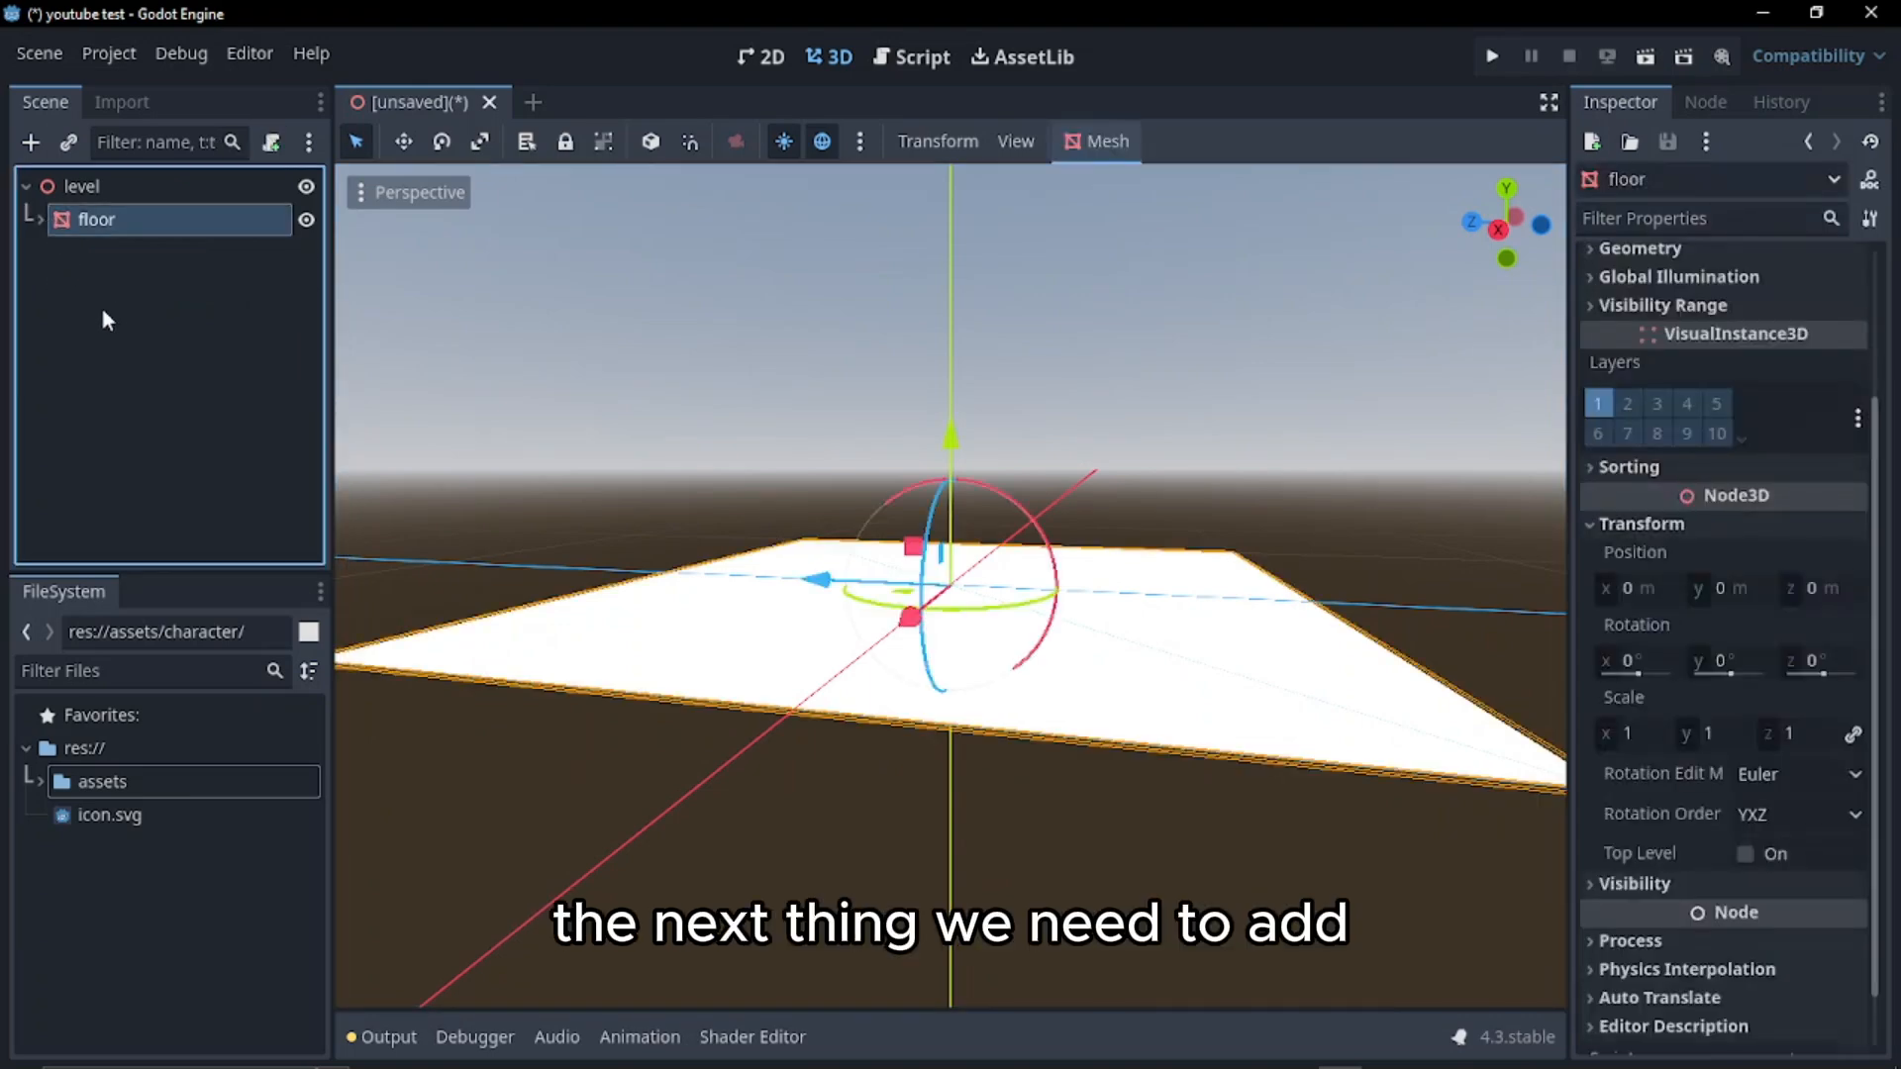
Add the preview sun to the scene as a DirectionalLight3D under the level node
{"action": "left_click", "coordinate": [103, 311]}
{"action": "left_click", "coordinate": [68, 190]}
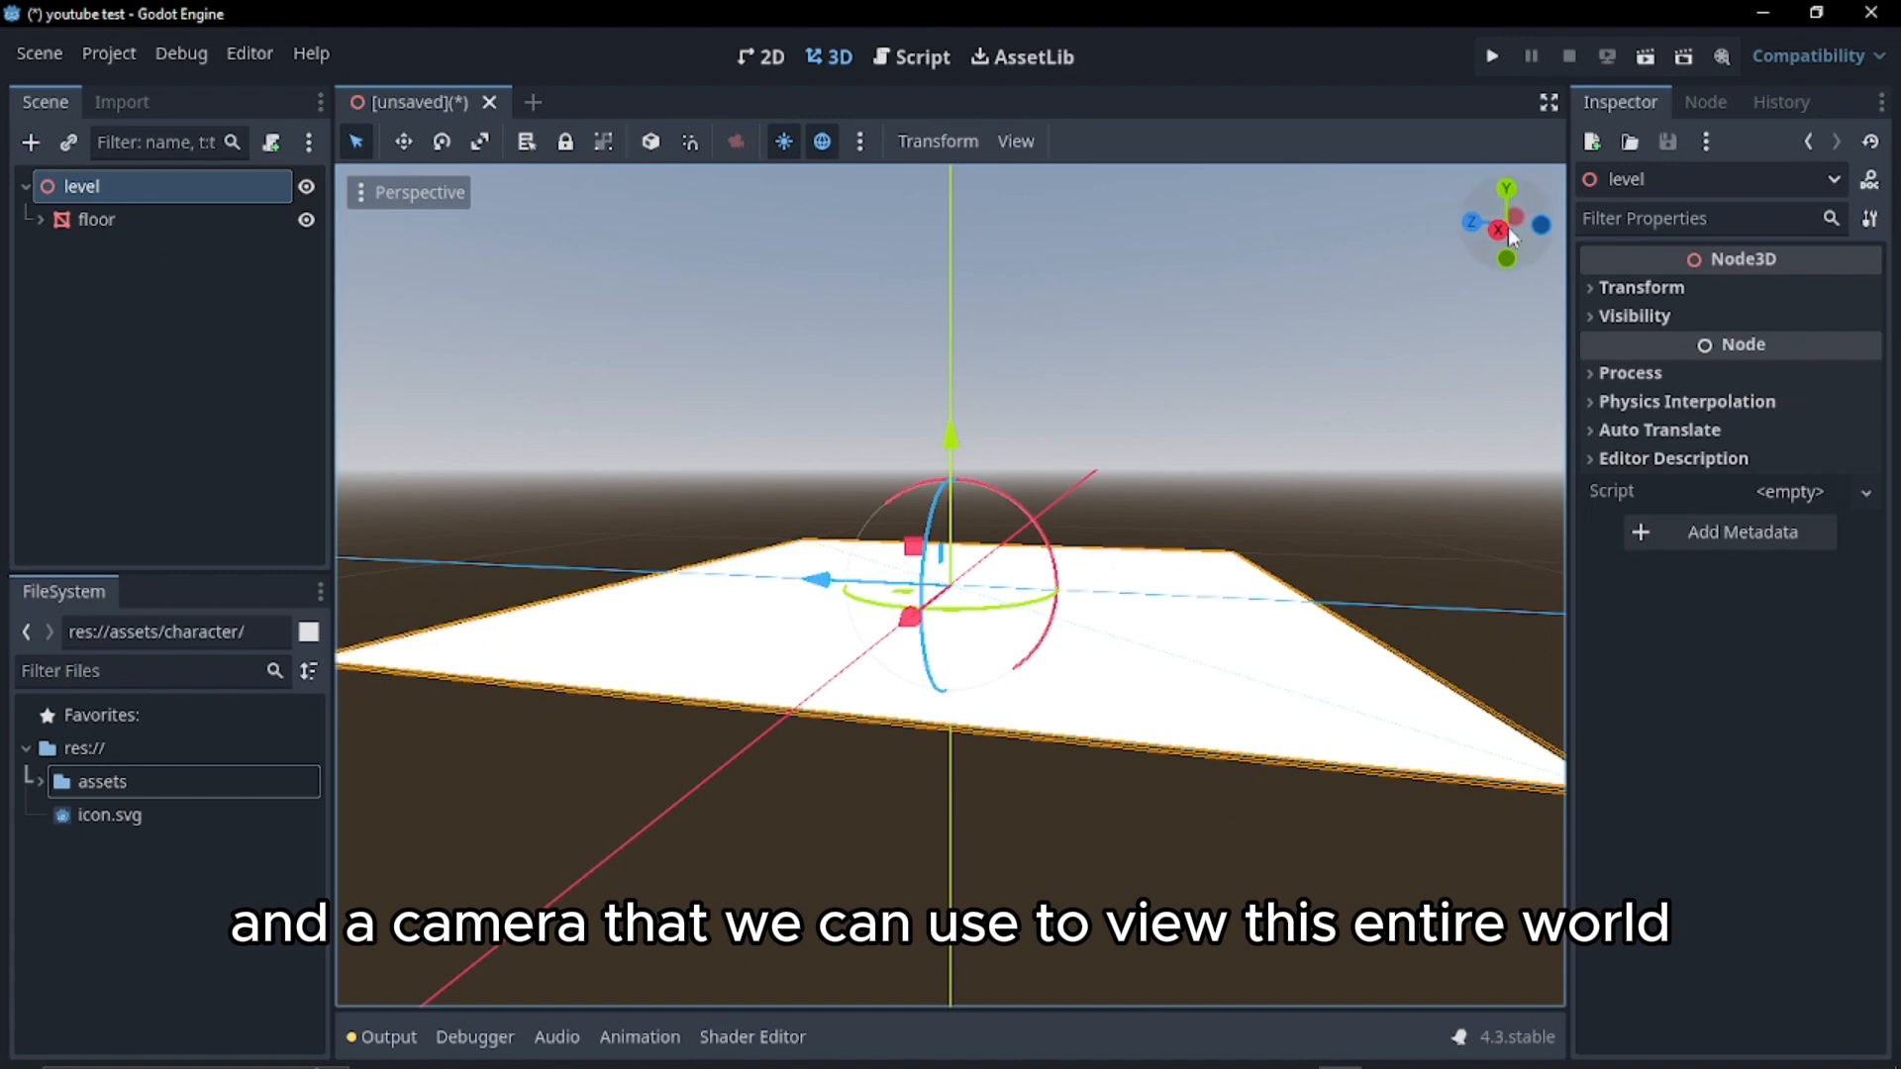
{"action": "left_click_drag", "start_coordinate": [1506, 224], "coordinate": [1545, 253]}
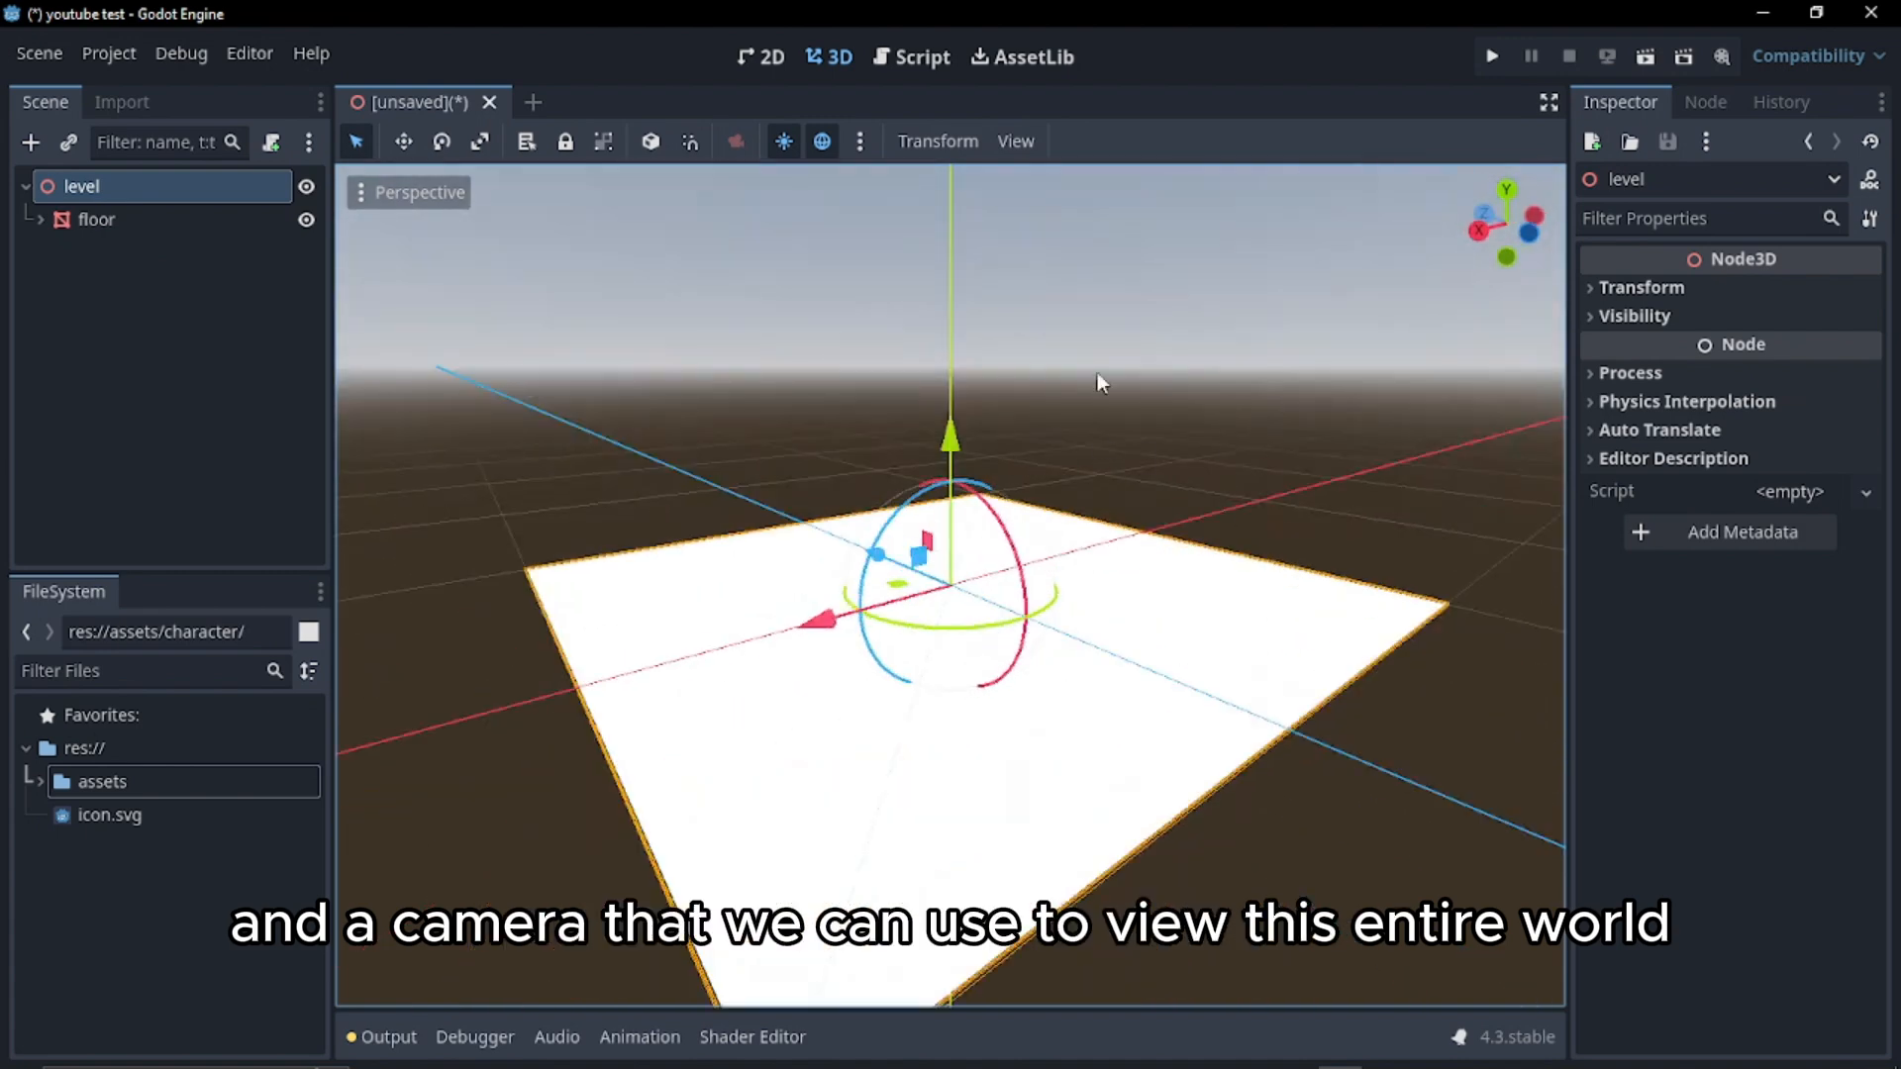
{"action": "left_click", "coordinate": [861, 141]}
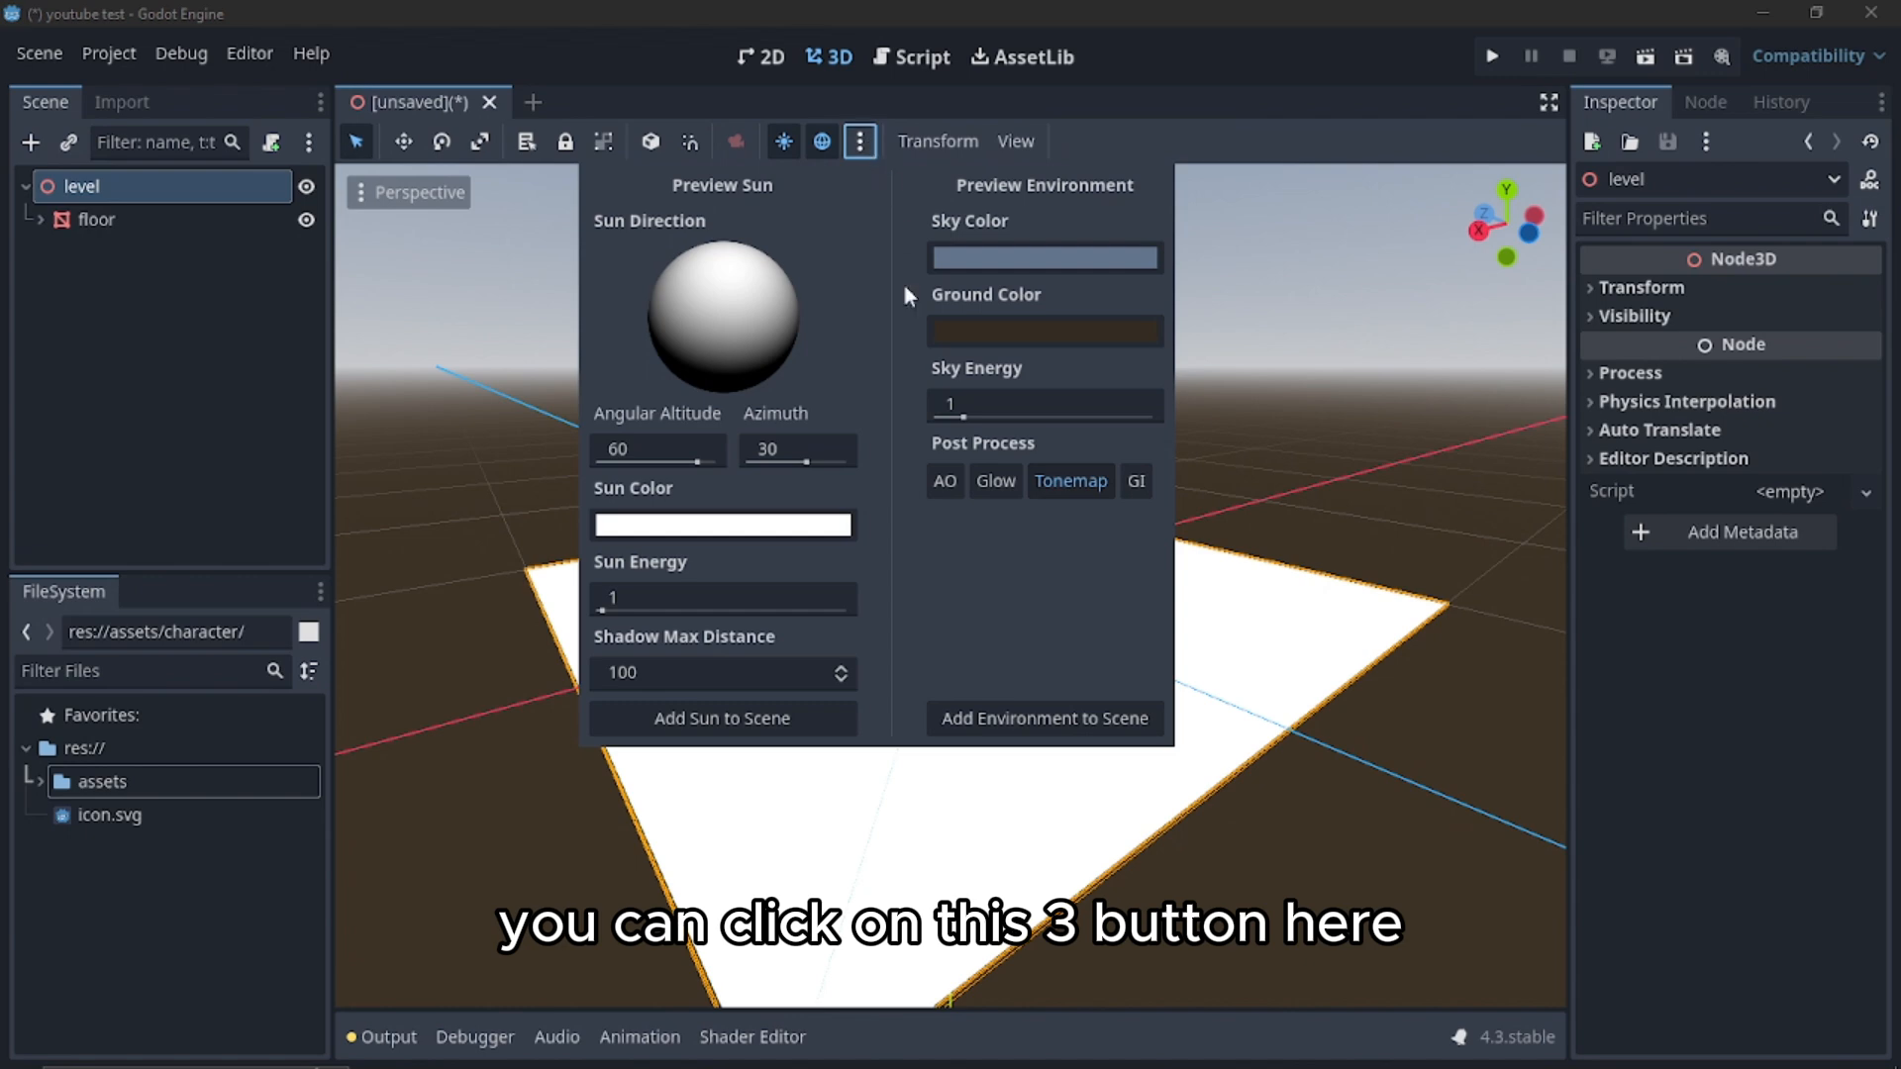
{"action": "left_click", "coordinate": [781, 715]}
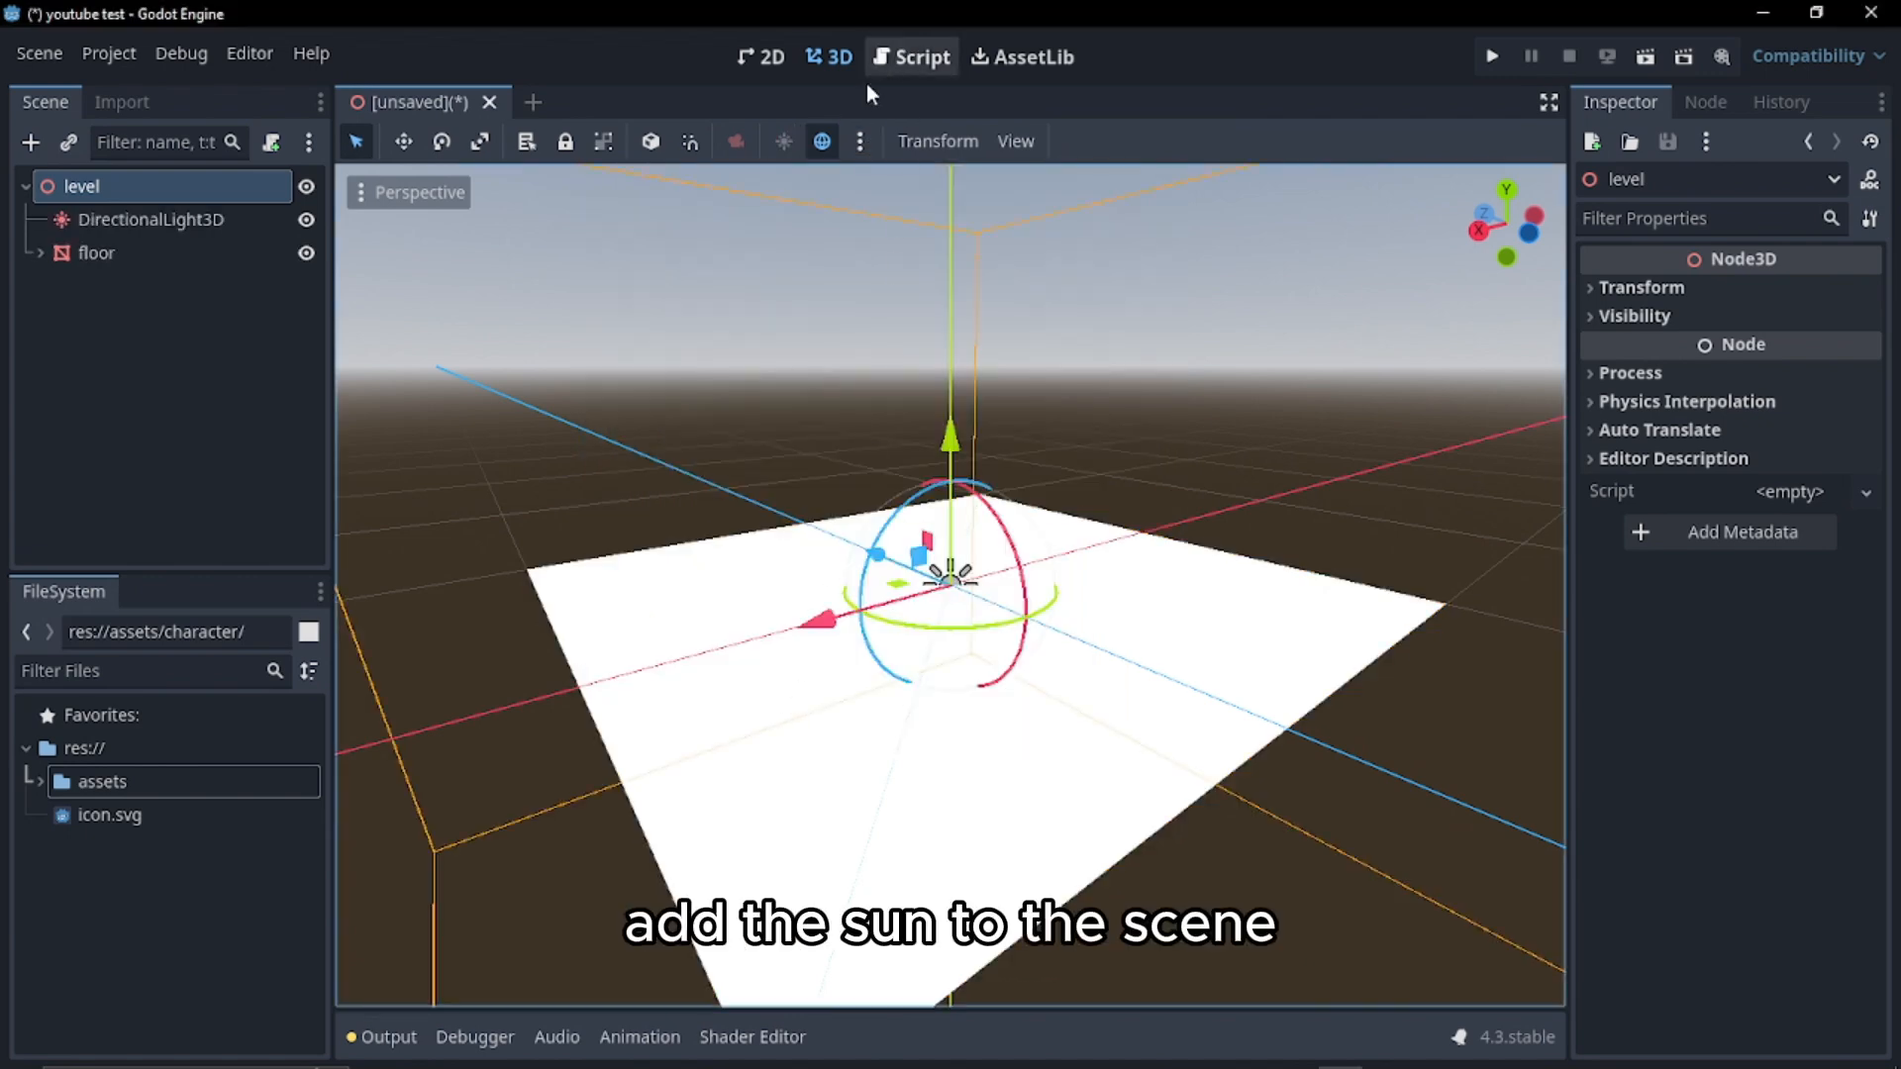
{"action": "scroll", "coordinate": [1016, 263], "scroll_direction": "down", "scroll_amount": 6}
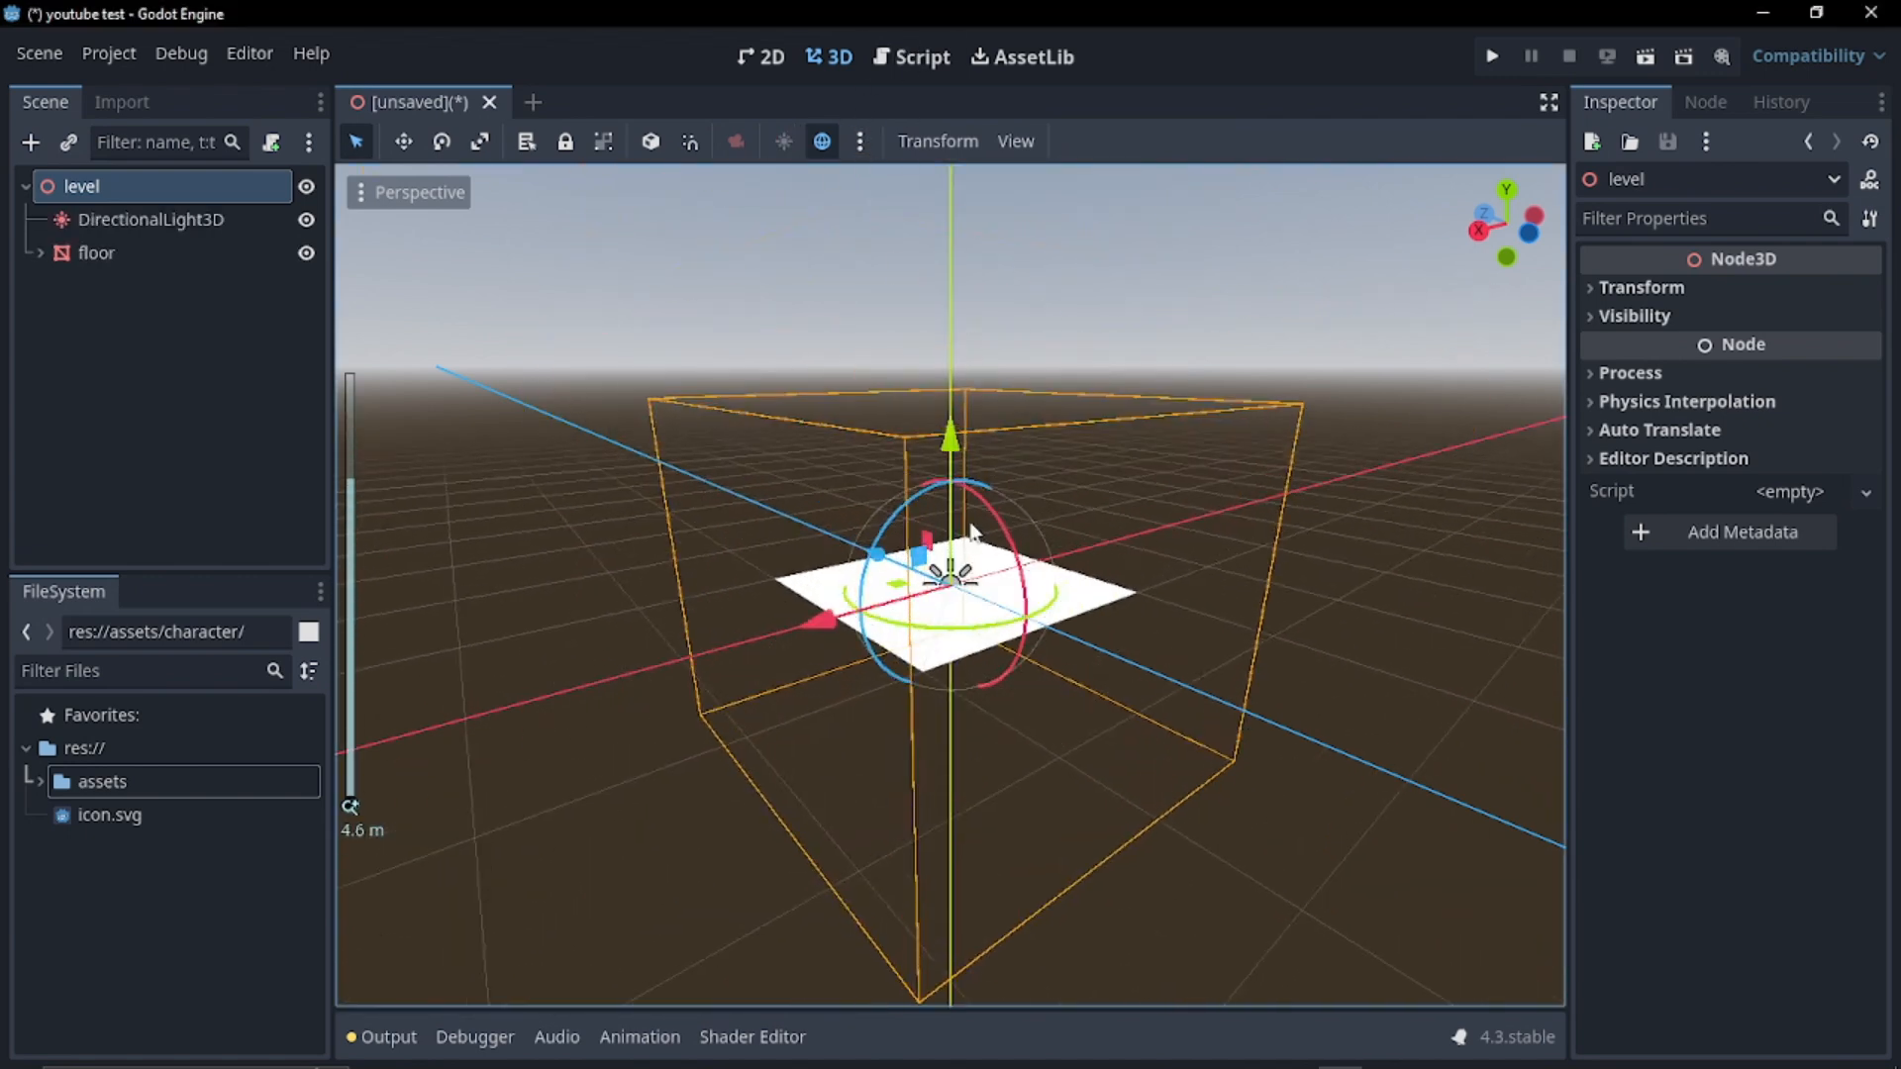
{"action": "left_click_drag", "start_coordinate": [954, 436], "coordinate": [933, 334]}
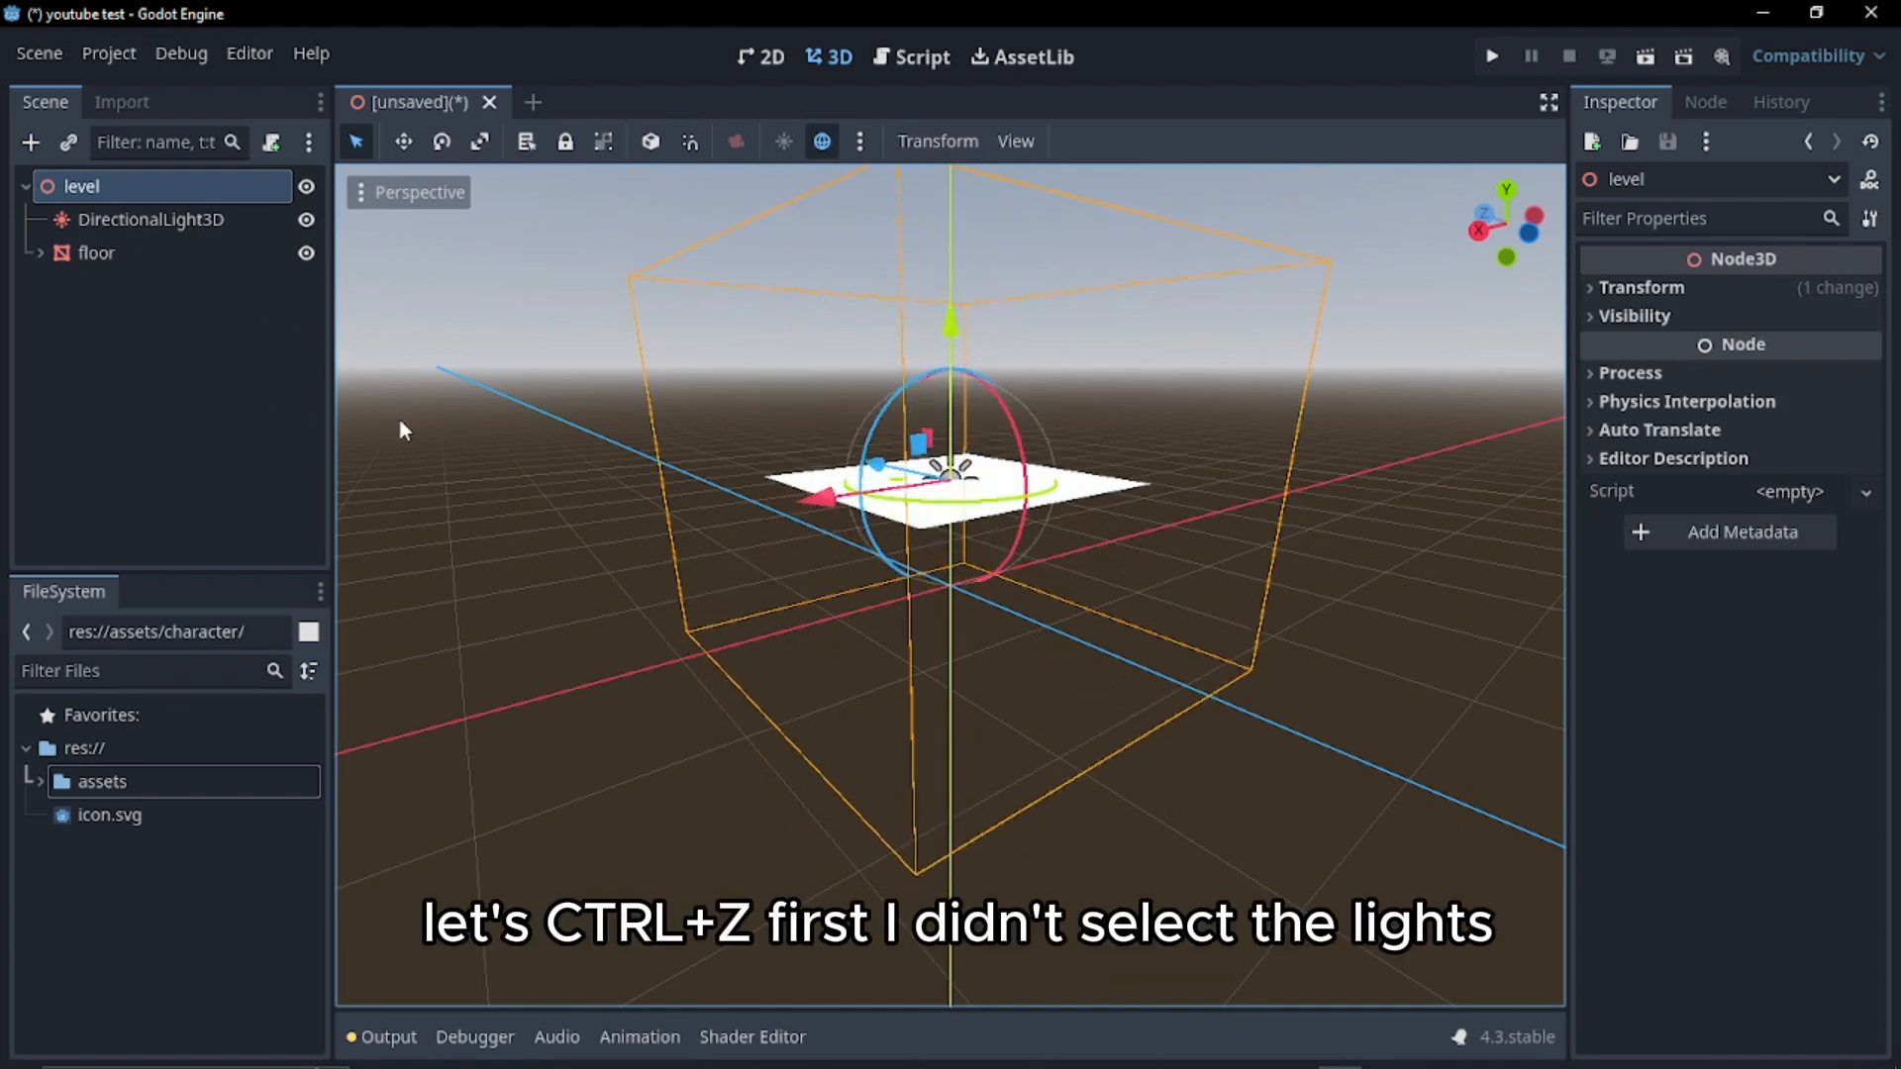
{"action": "key", "text": "ctrl+z"}
{"action": "left_click", "coordinate": [171, 315]}
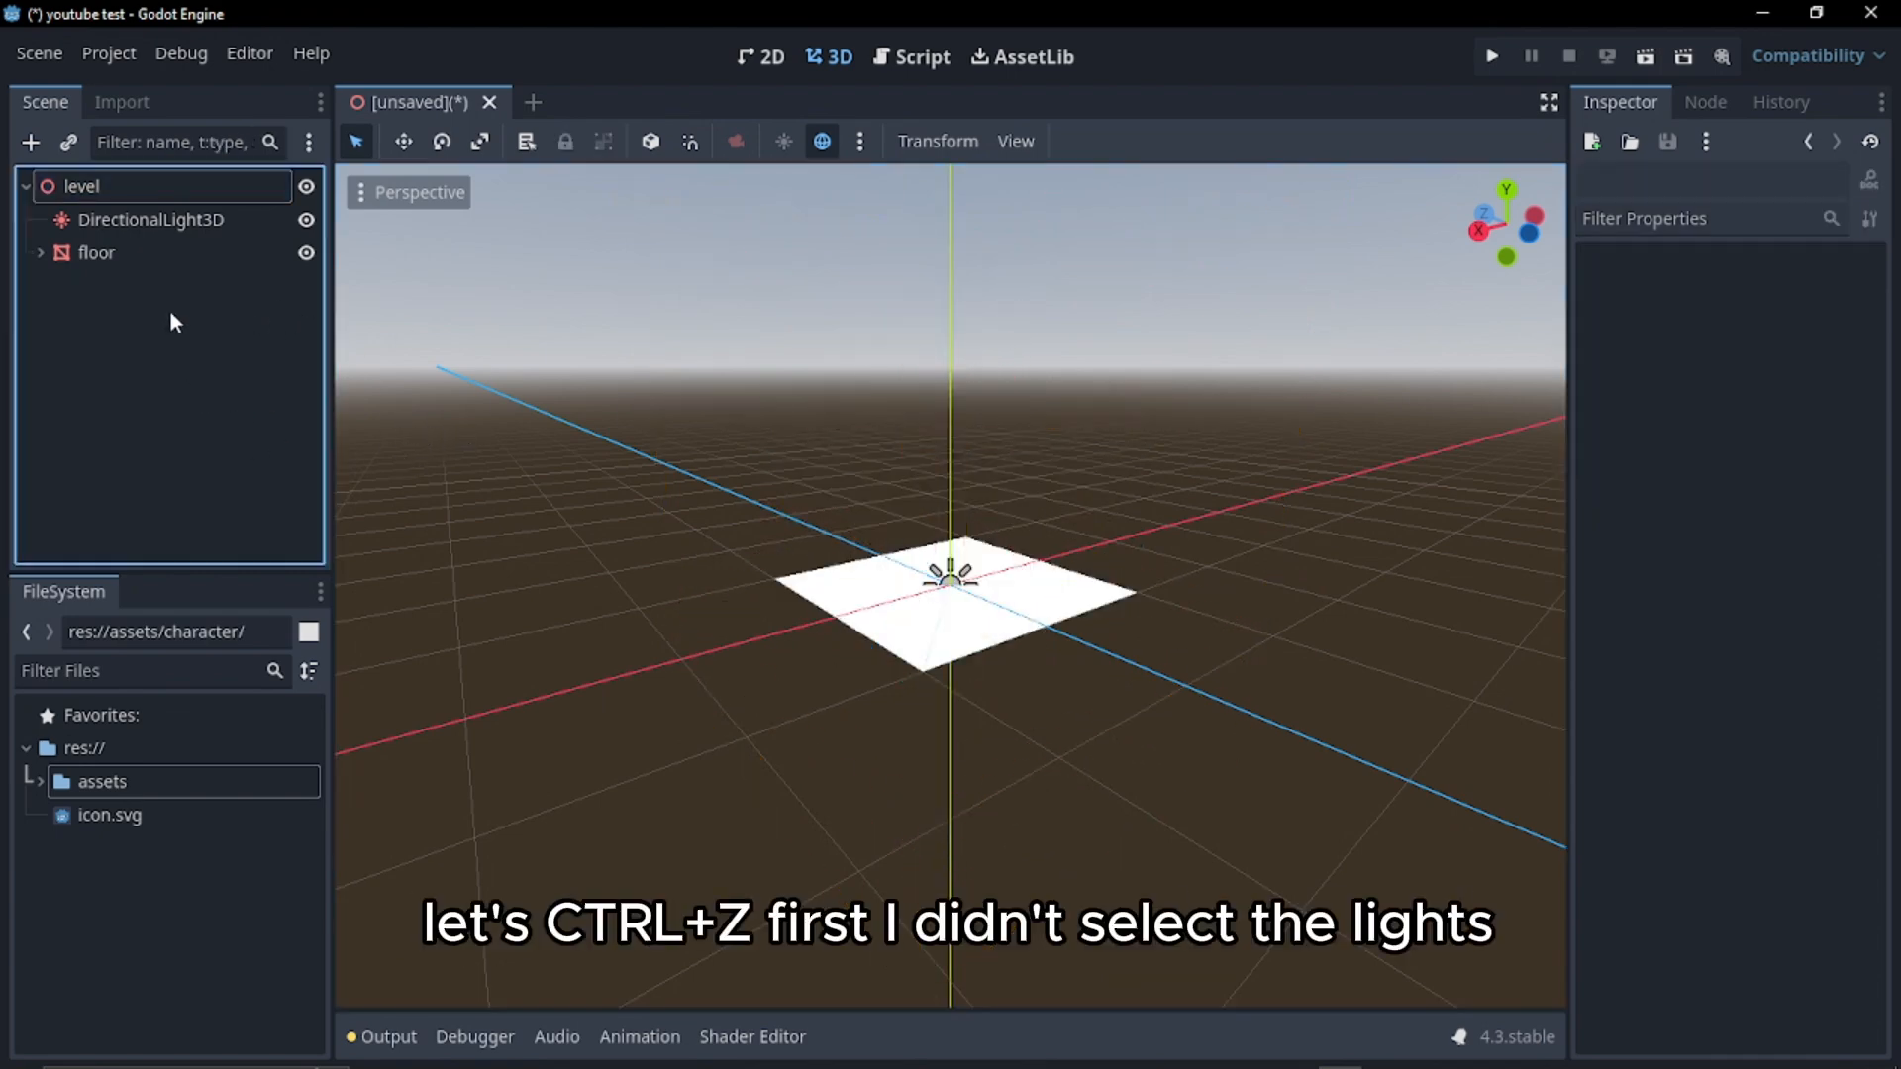
Move the DirectionalLight3D high above the floor and slightly to one side of its centre
{"action": "left_click", "coordinate": [178, 220]}
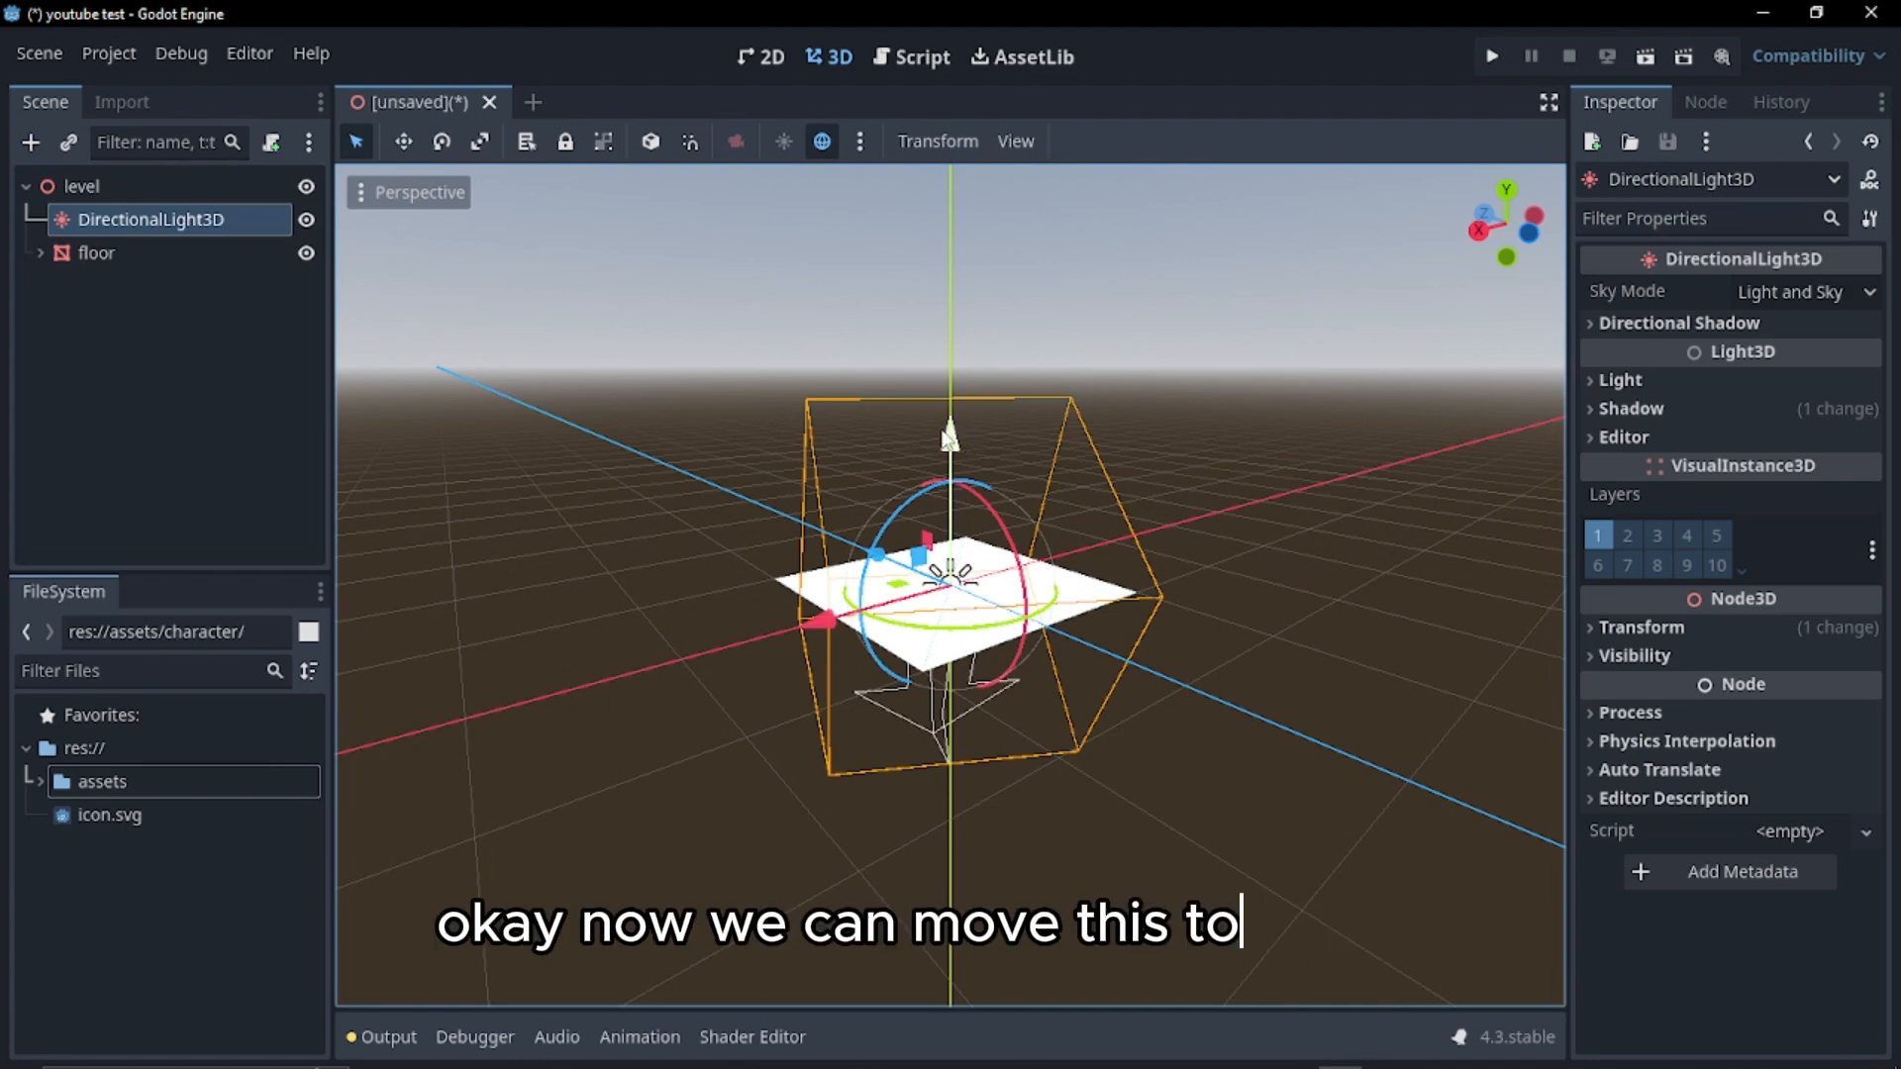
{"action": "left_click_drag", "start_coordinate": [949, 451], "coordinate": [921, 168]}
{"action": "left_click_drag", "start_coordinate": [819, 383], "coordinate": [931, 340]}
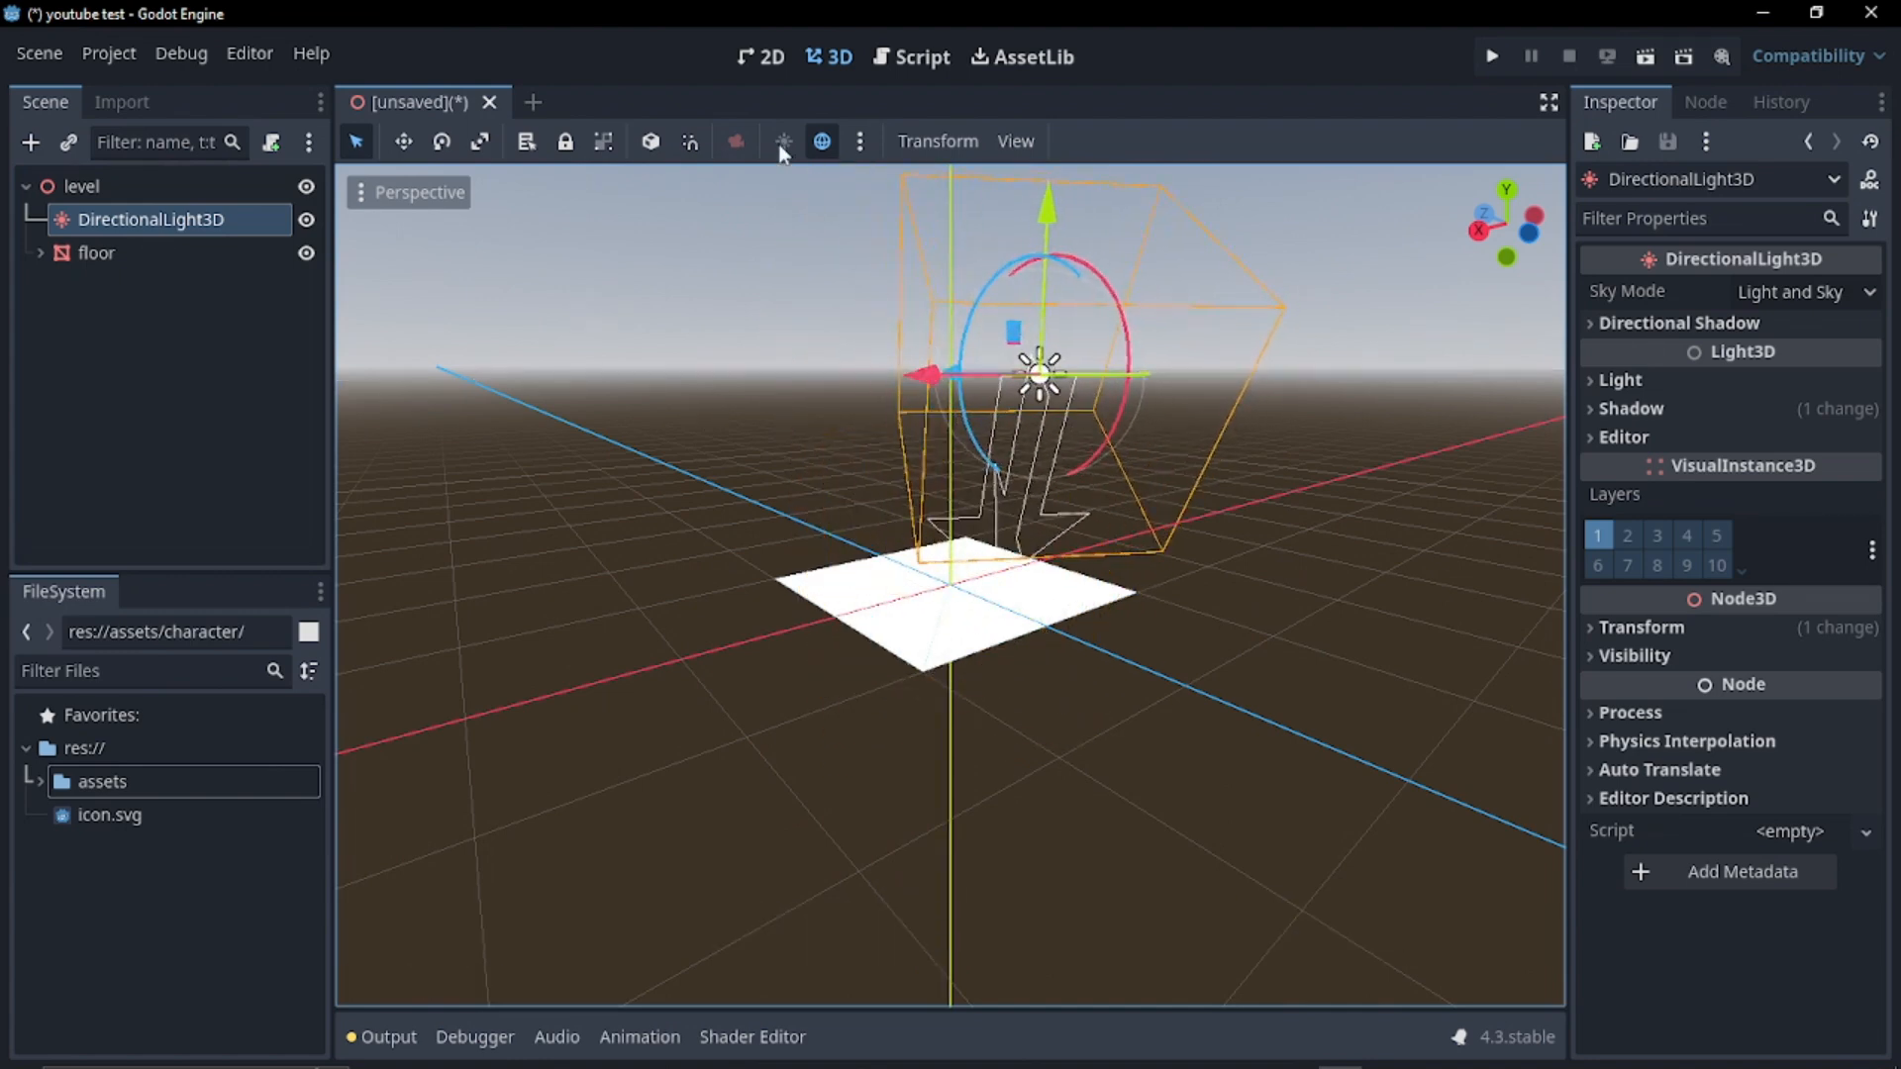
Add the preview environment to the scene as a WorldEnvironment node
{"action": "left_click", "coordinate": [823, 196]}
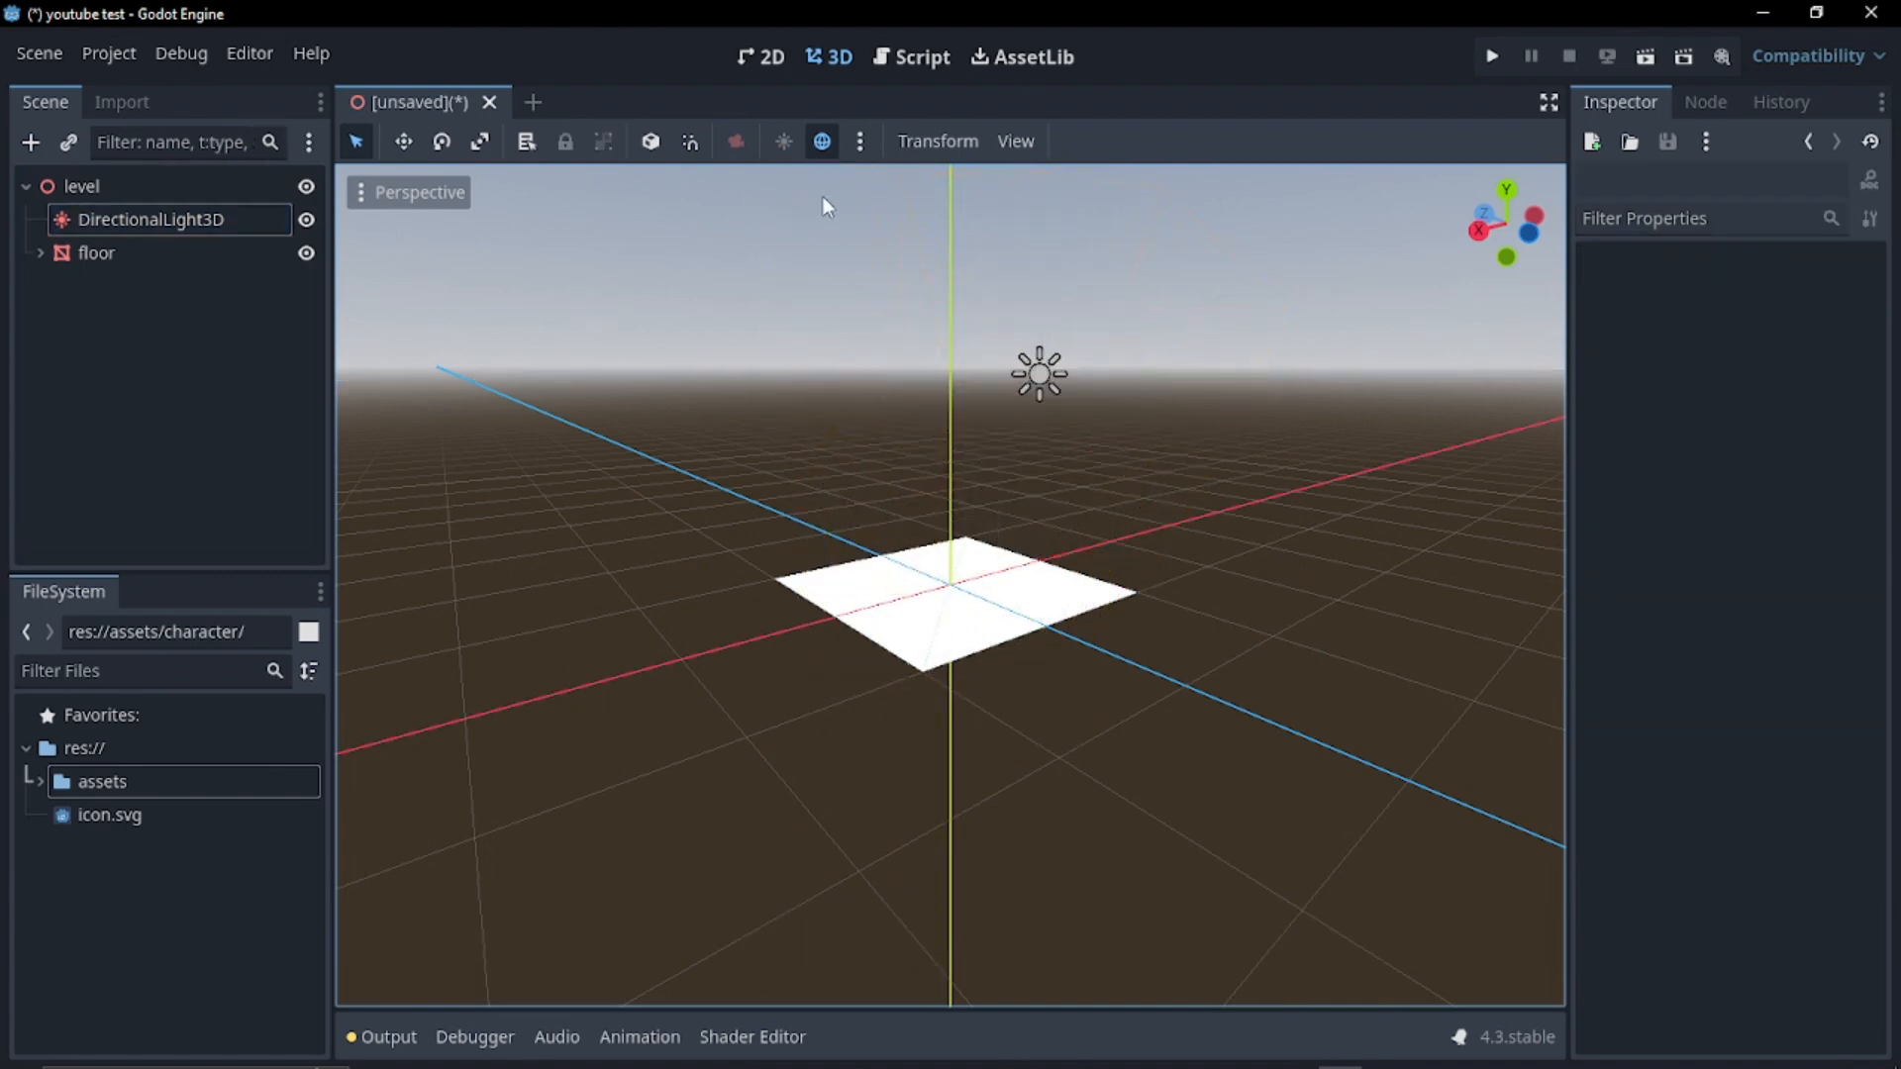
{"action": "left_click", "coordinate": [861, 142]}
{"action": "left_click", "coordinate": [1049, 718]}
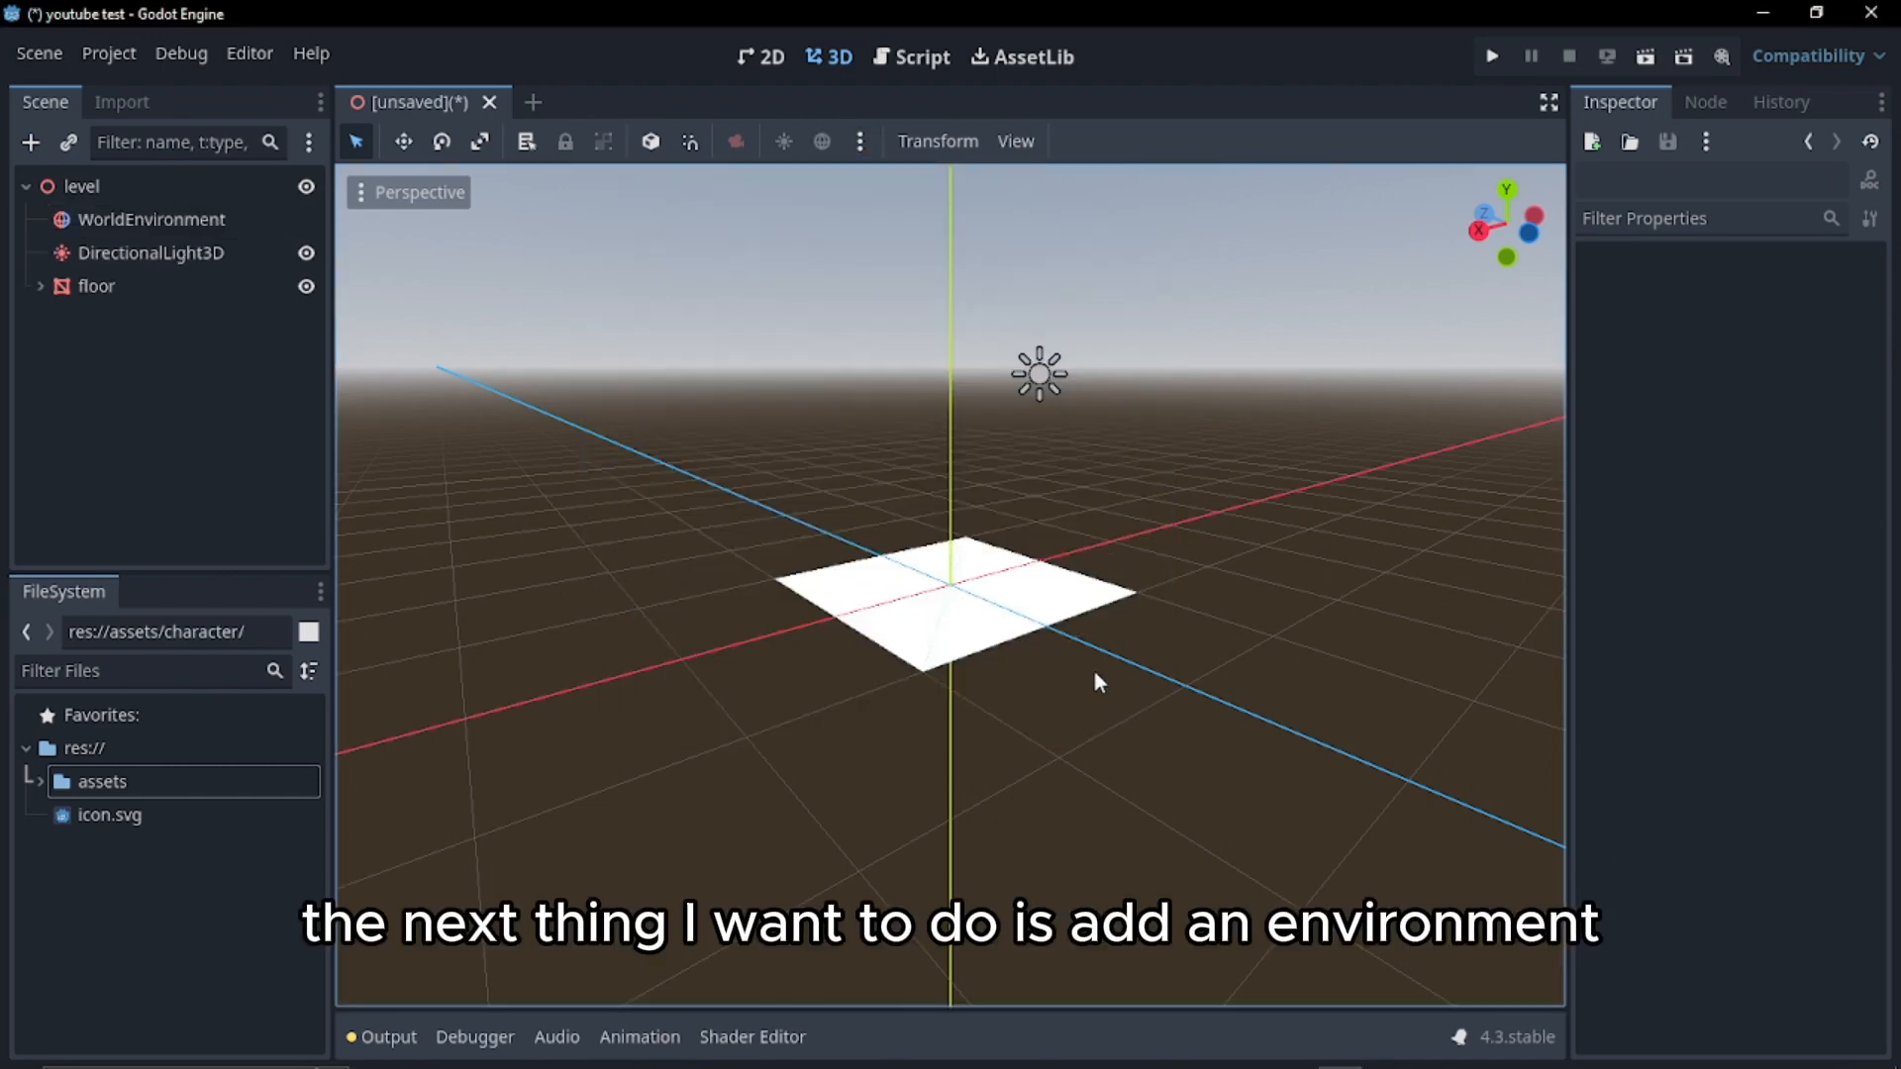
Add a Camera3D node as a child of the level node
{"action": "left_click_drag", "start_coordinate": [1492, 242], "coordinate": [1347, 262]}
{"action": "left_click", "coordinate": [103, 425]}
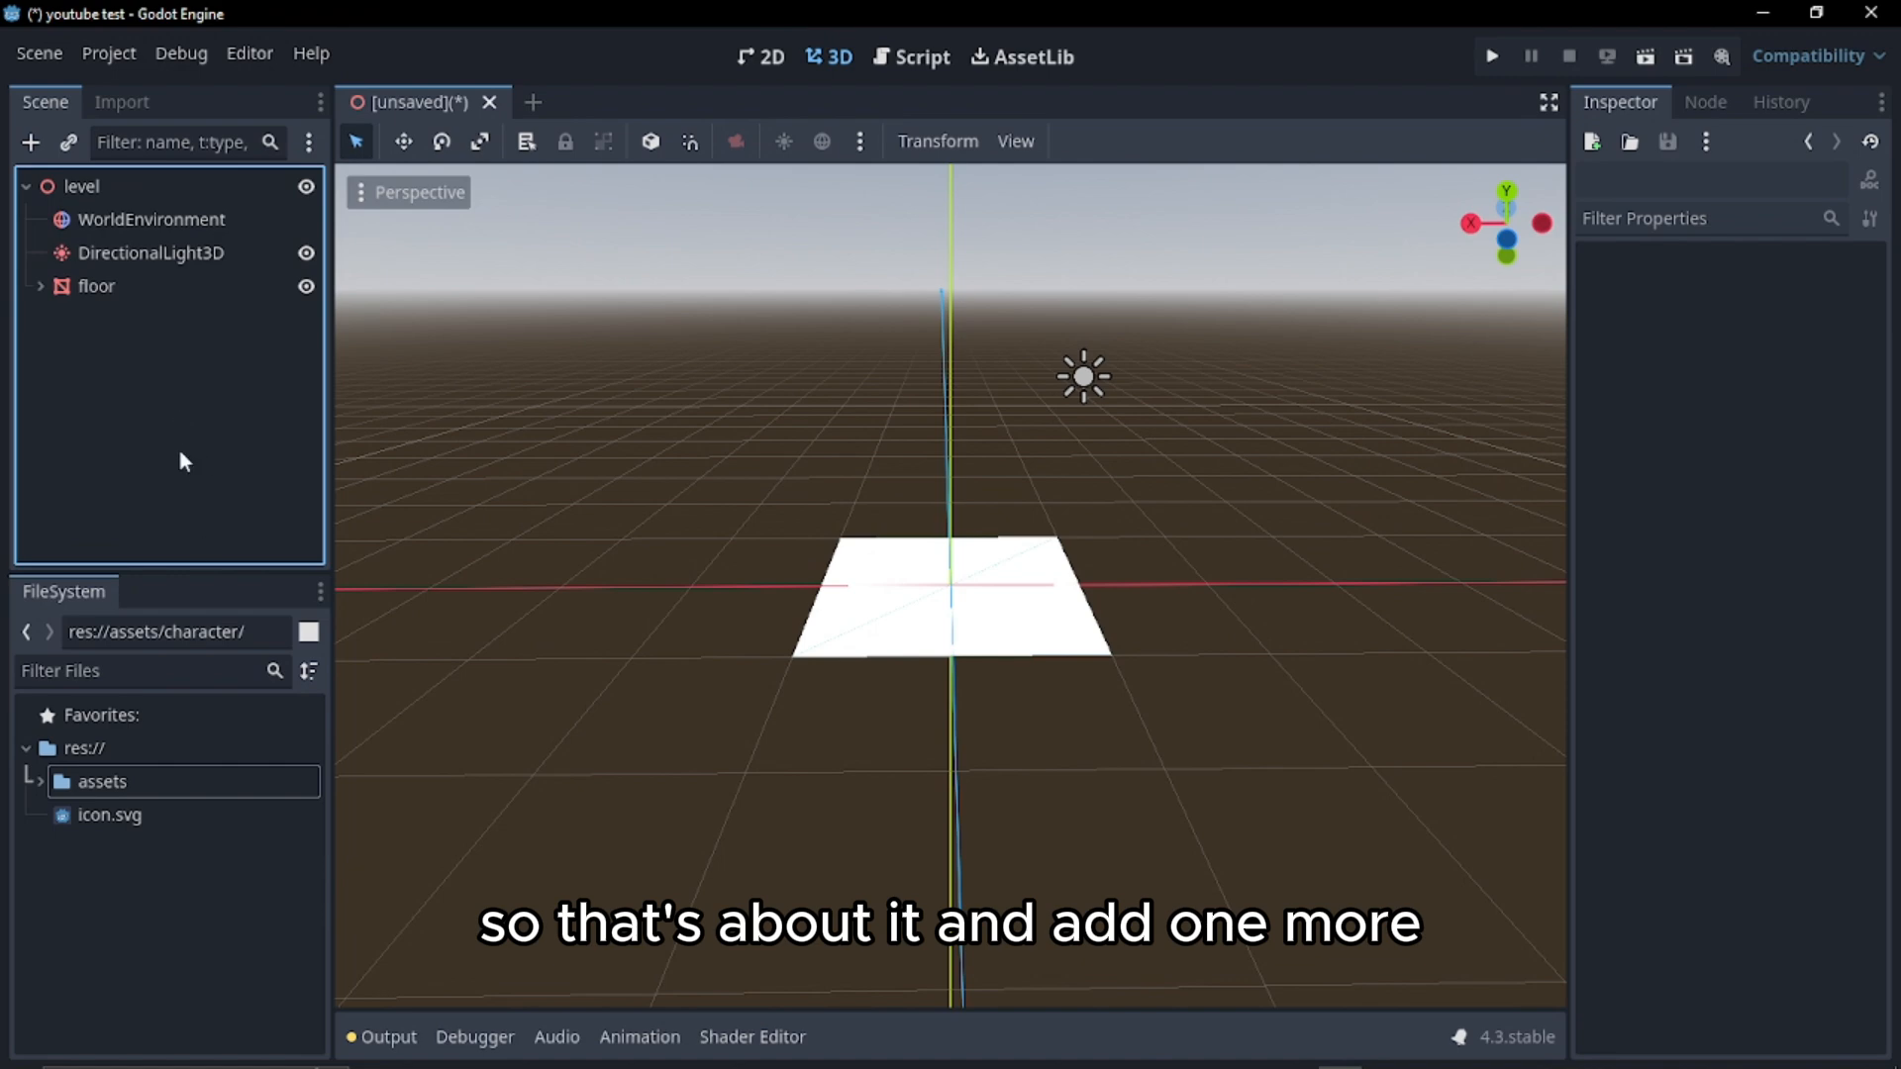
{"action": "left_click", "coordinate": [148, 188]}
{"action": "right_click", "coordinate": [214, 384]}
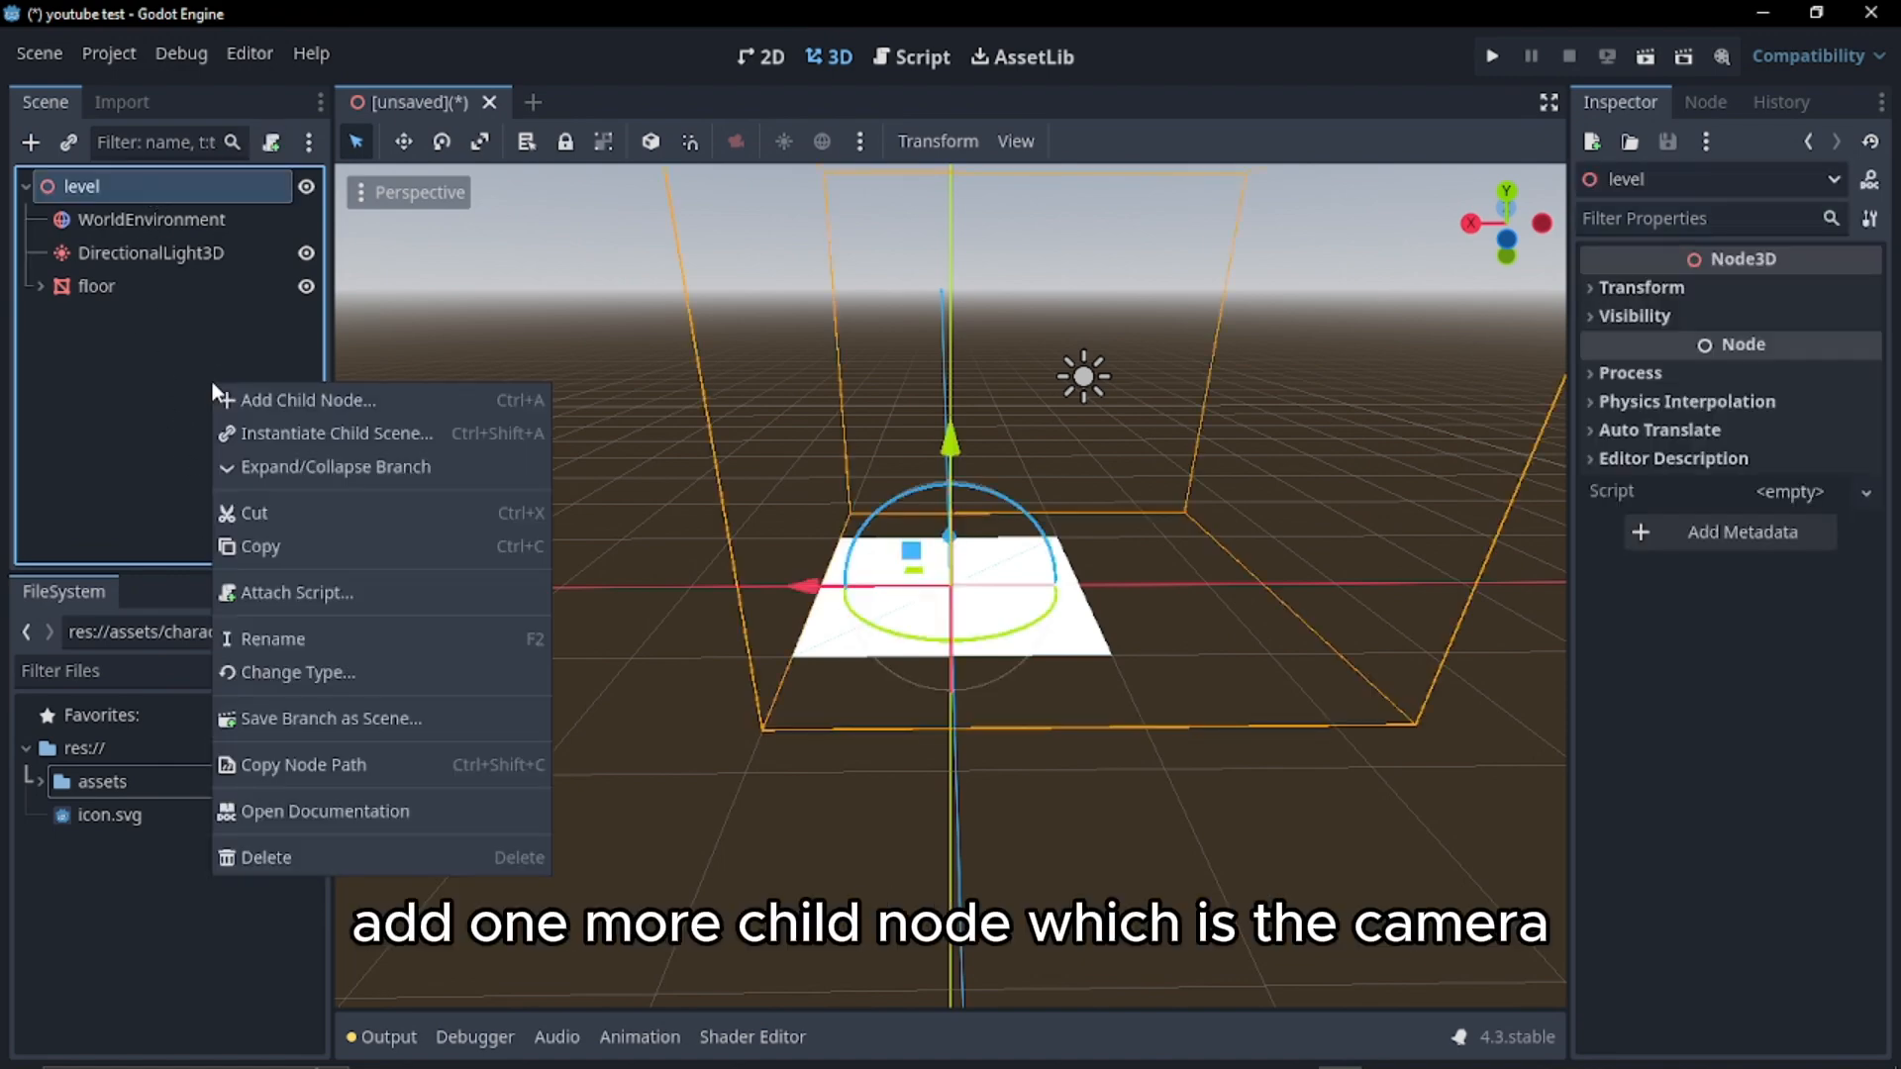
{"action": "left_click", "coordinate": [356, 400]}
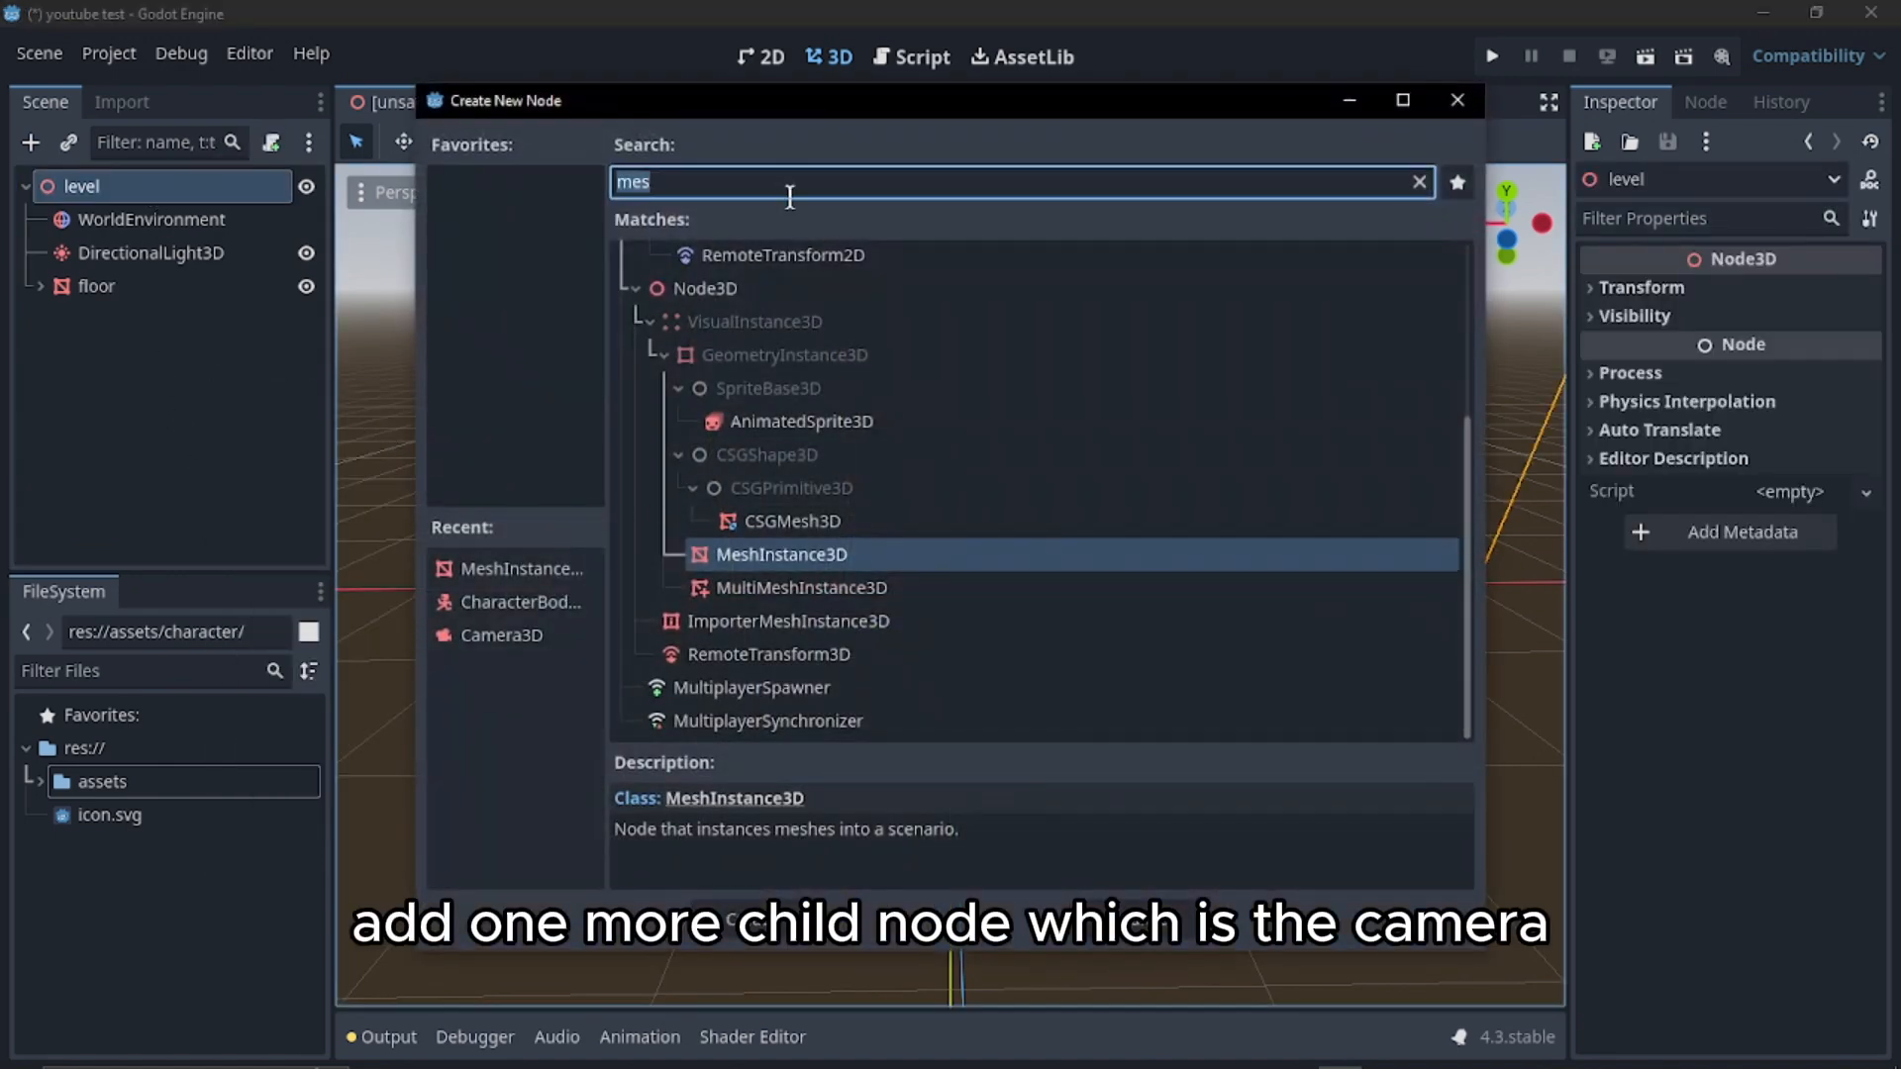
{"action": "type", "text": "came"}
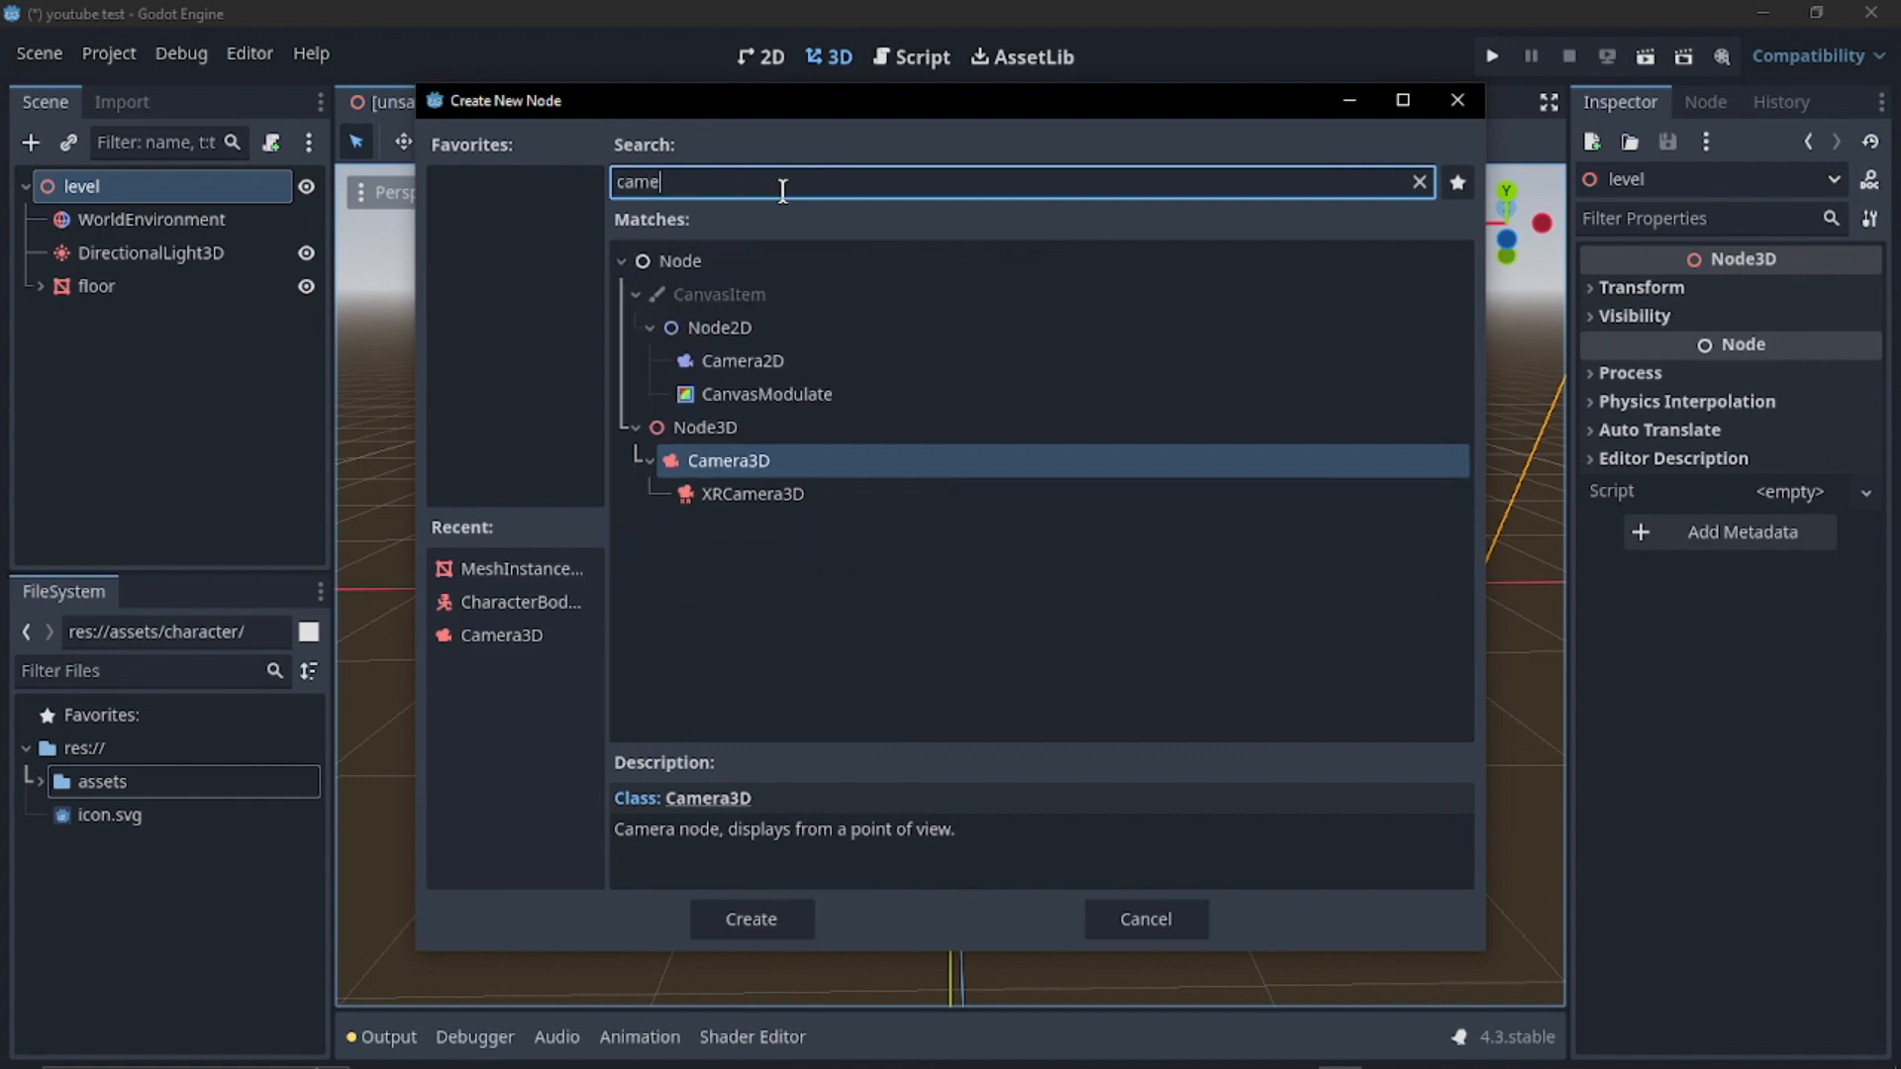
{"action": "key", "text": "Return"}
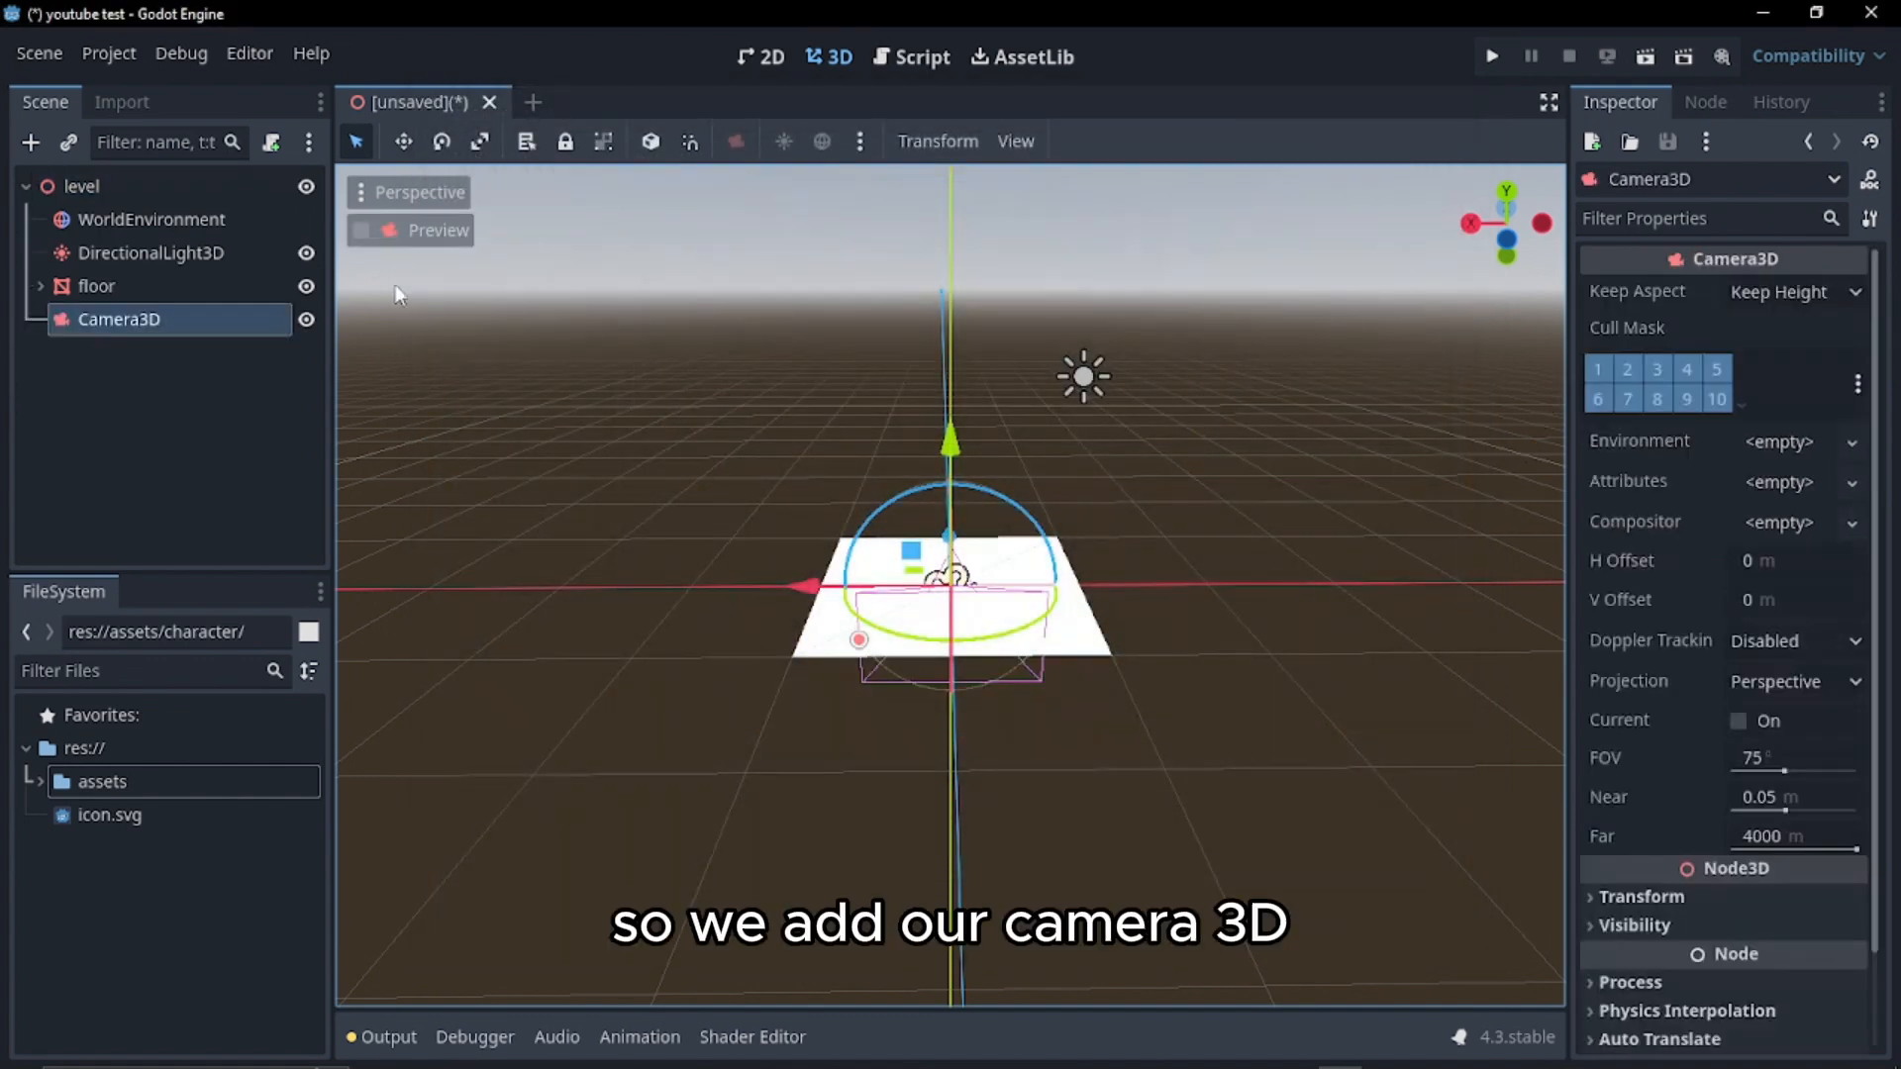
Move the Camera3D back along Z past the floor's edge, raise it above floor level, and check its preview
{"action": "scroll", "coordinate": [1091, 496], "scroll_direction": "up", "scroll_amount": 5}
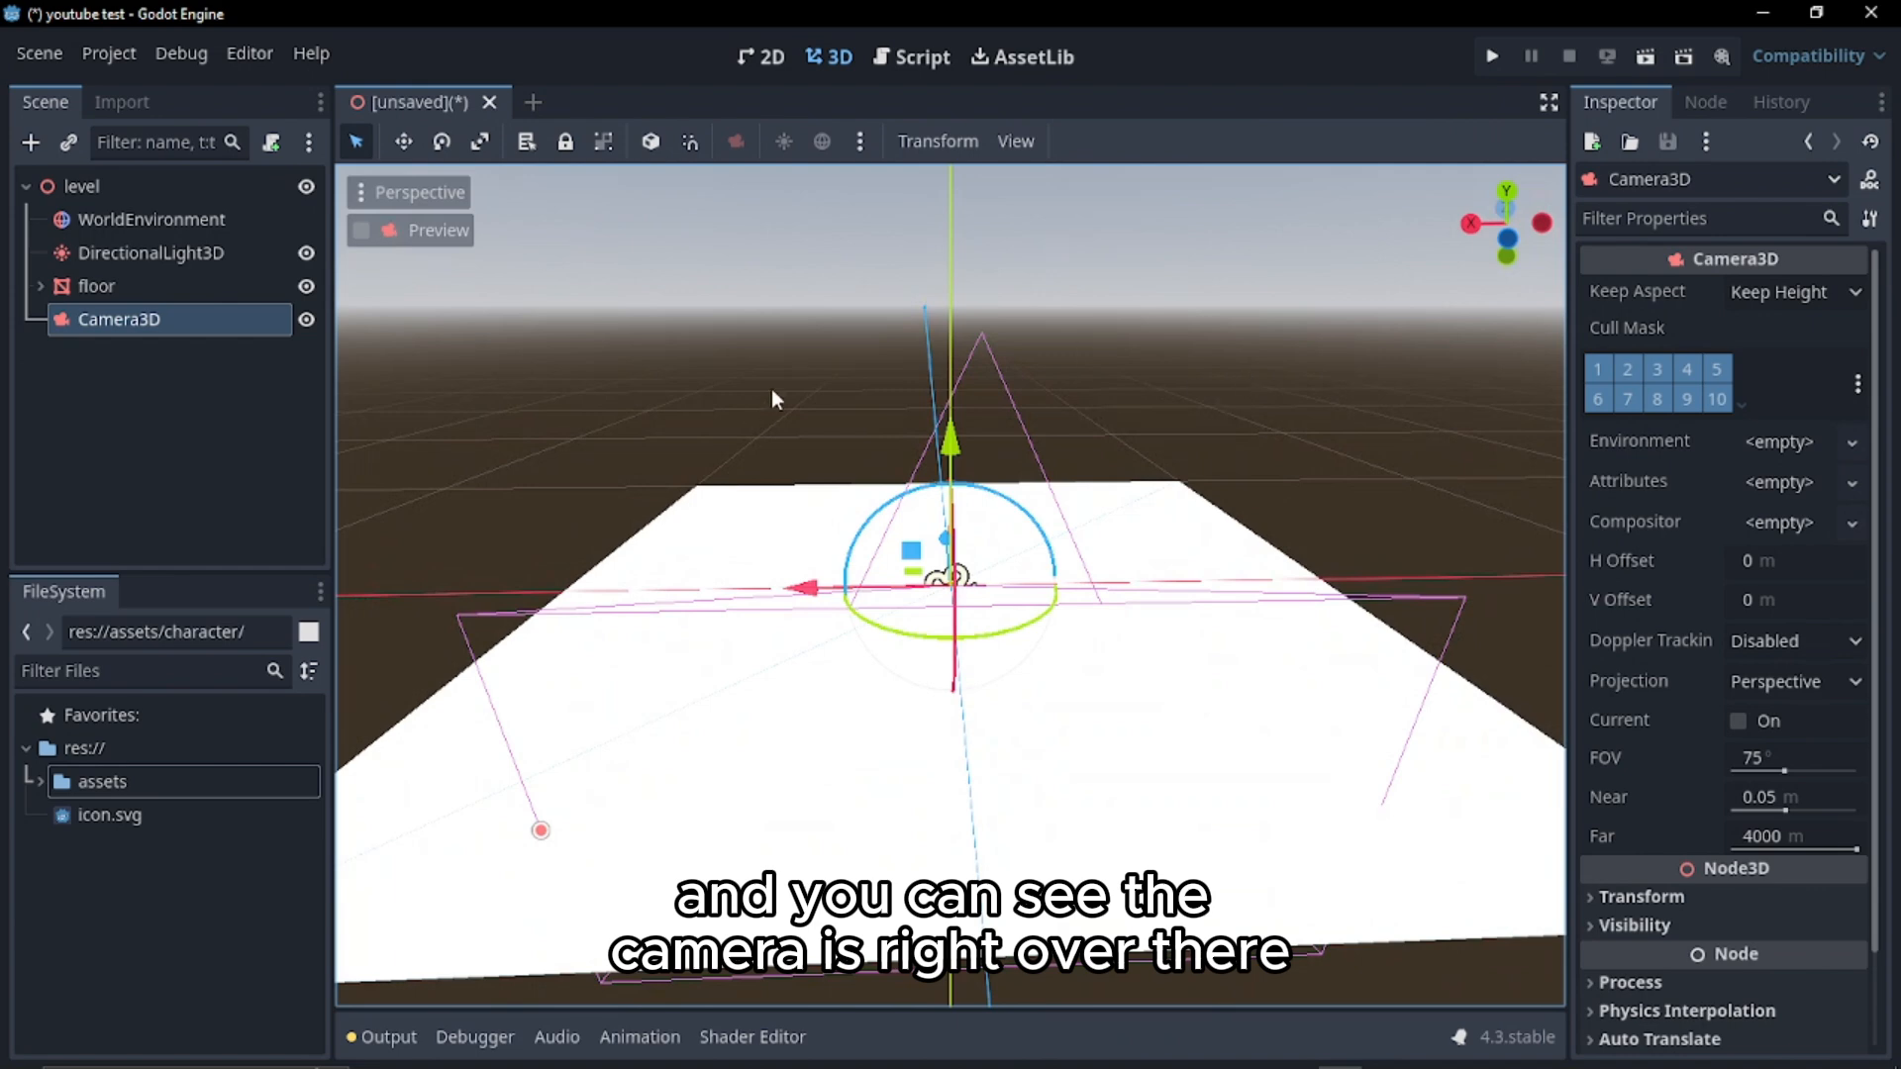
{"action": "left_click_drag", "start_coordinate": [1471, 232], "coordinate": [1505, 229]}
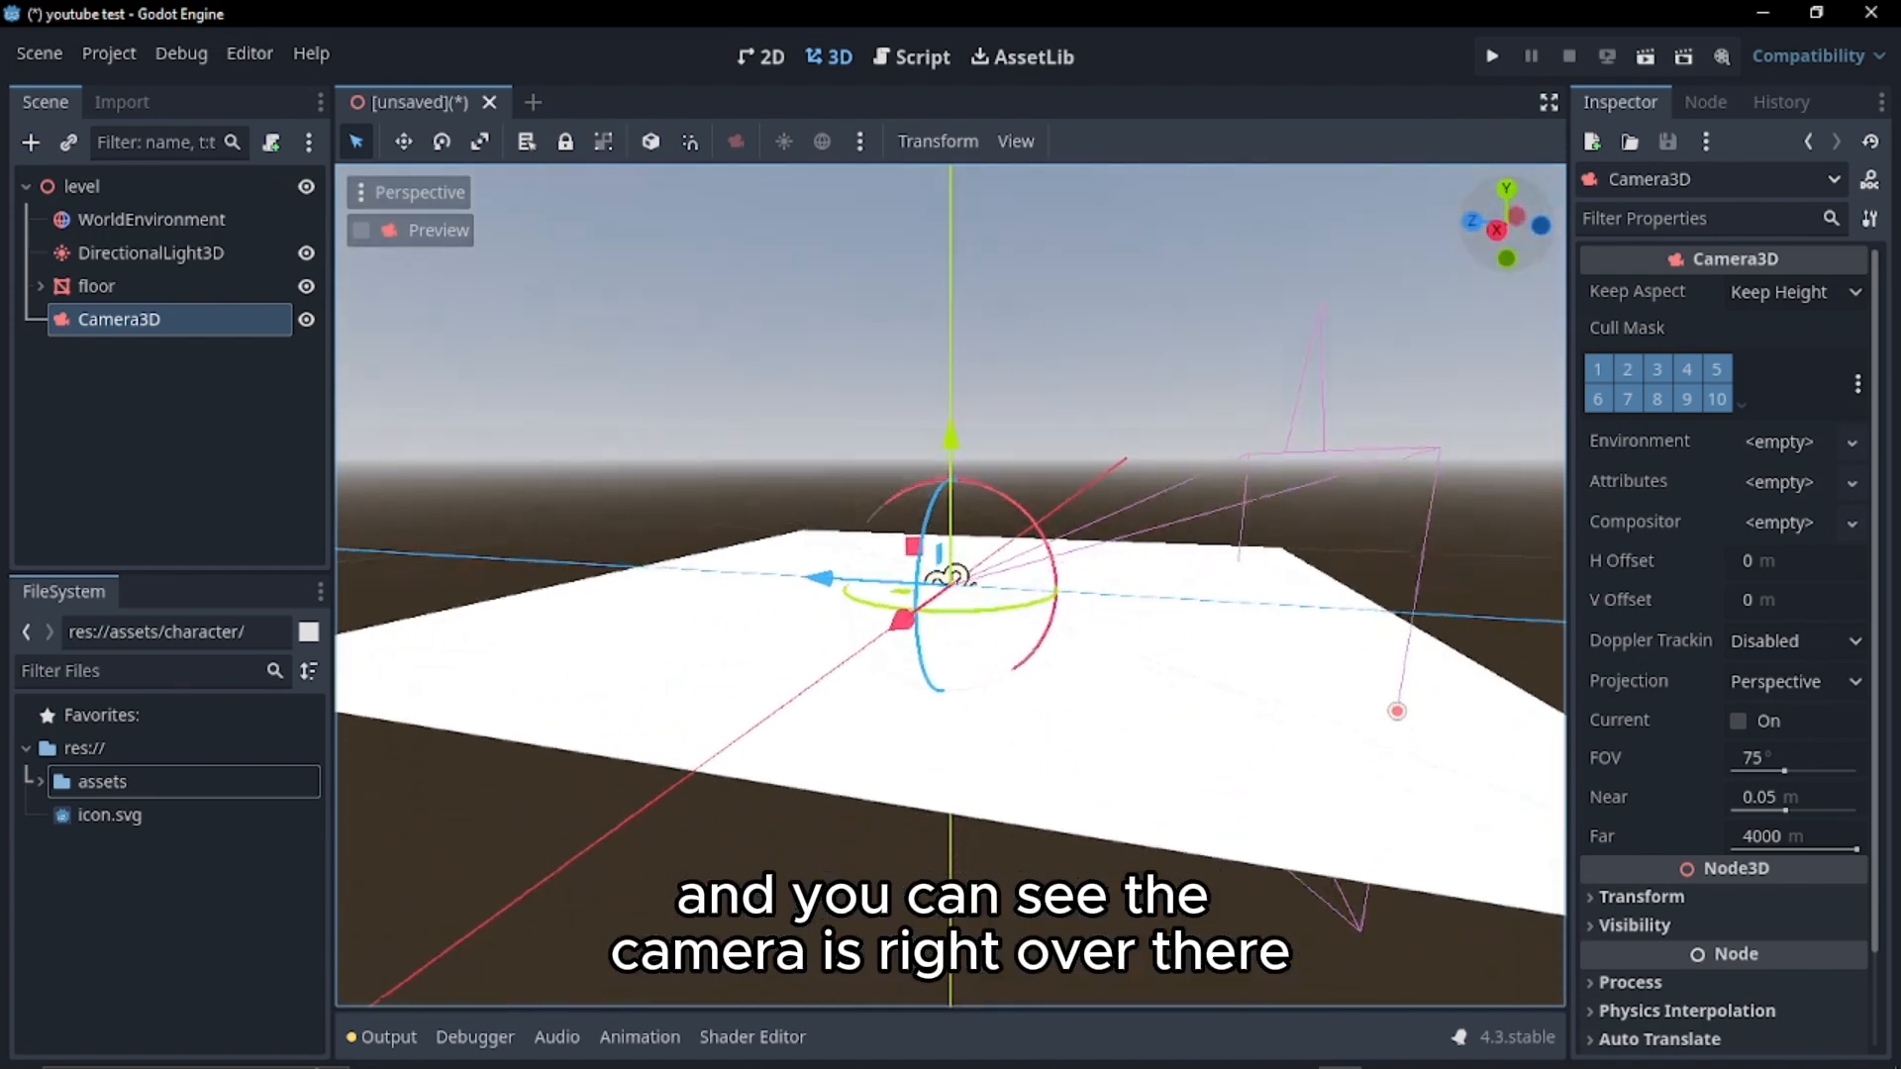
{"action": "scroll", "coordinate": [804, 592], "scroll_direction": "down", "scroll_amount": 5}
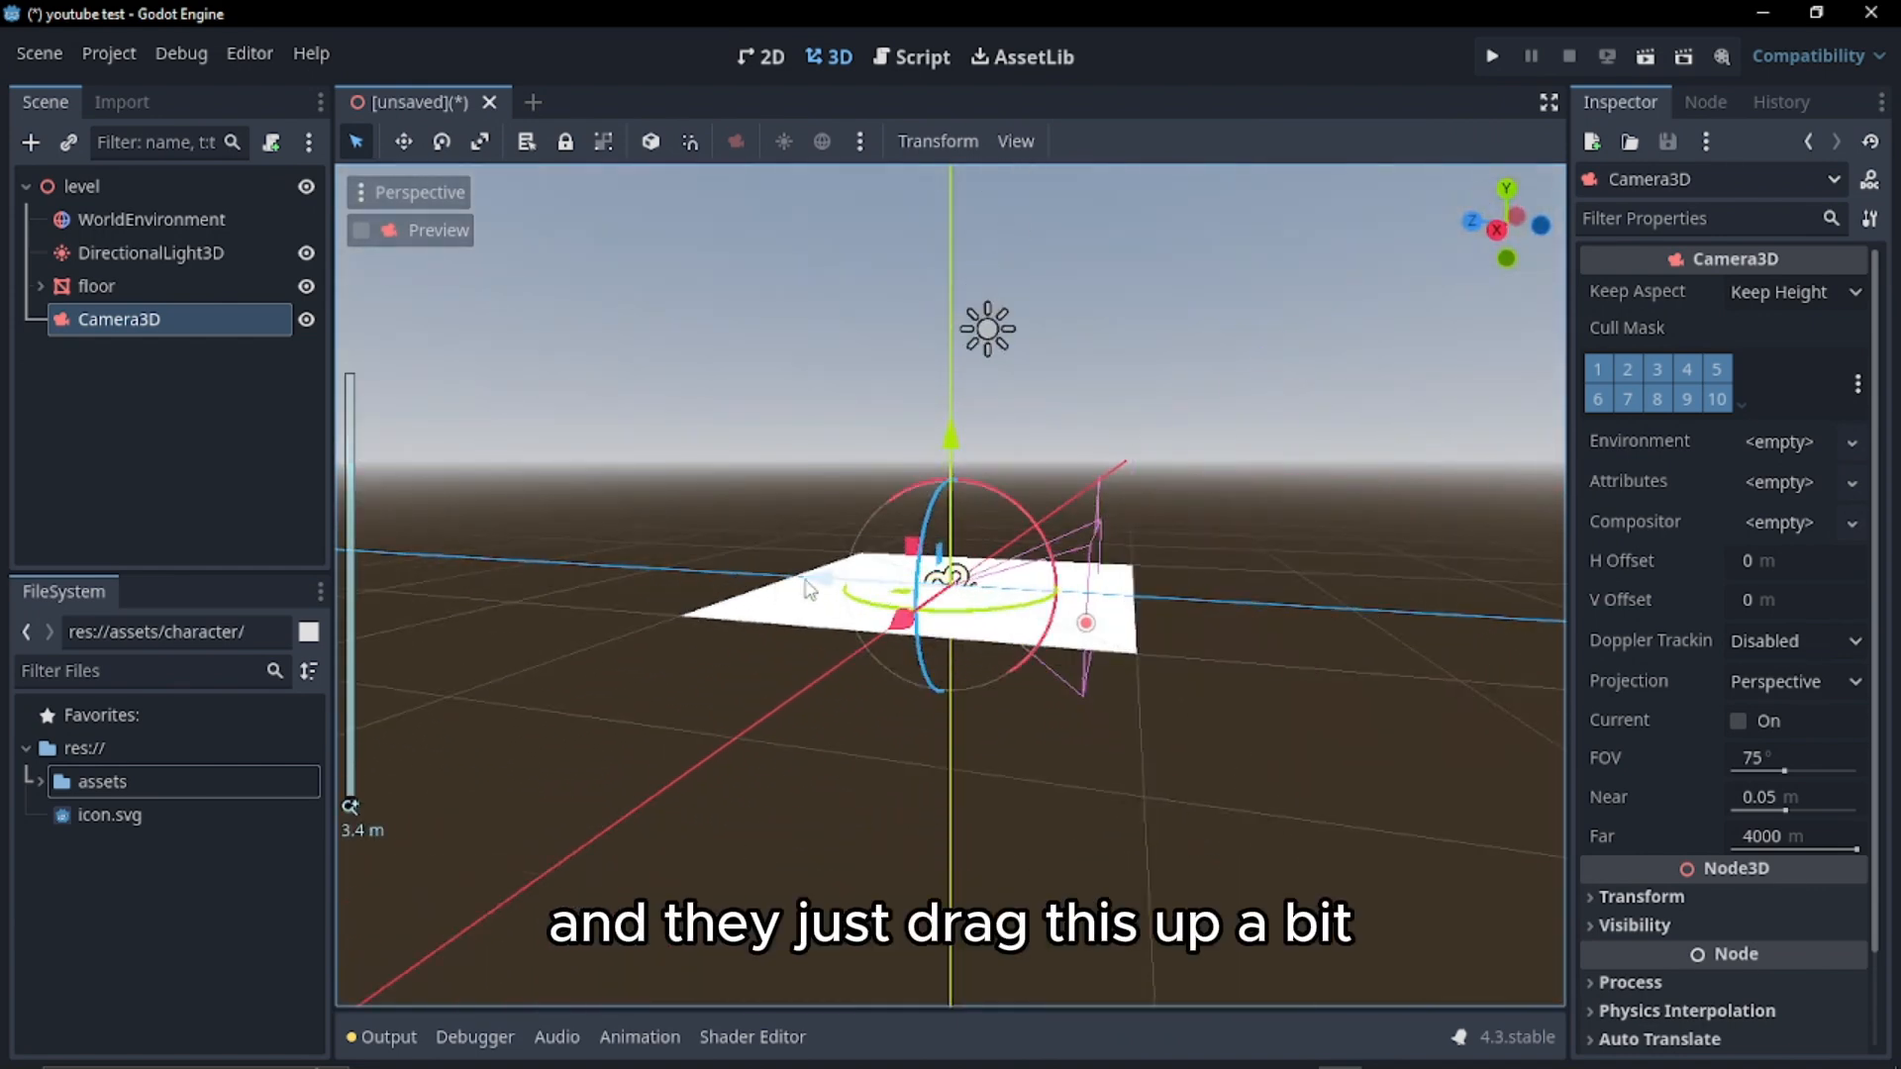
{"action": "left_click_drag", "start_coordinate": [804, 592], "coordinate": [572, 584]}
{"action": "left_click_drag", "start_coordinate": [680, 410], "coordinate": [656, 317]}
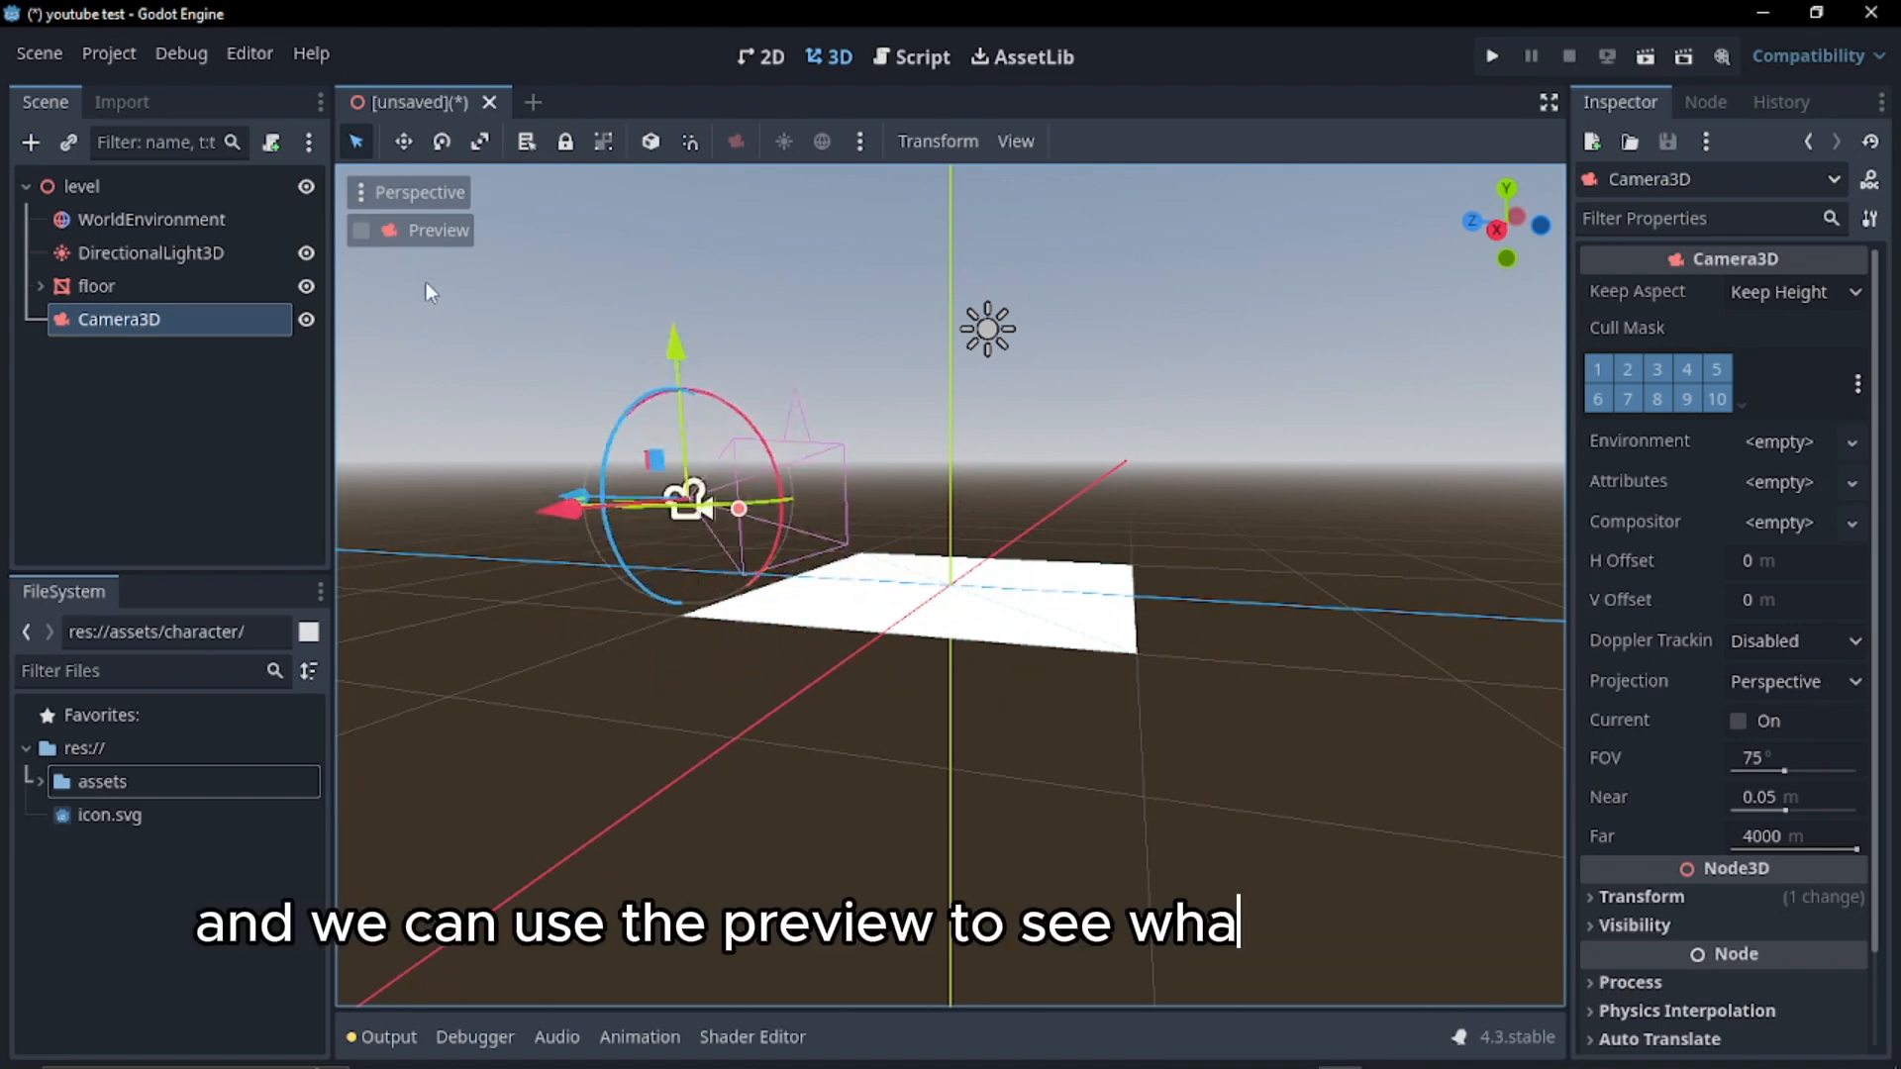
{"action": "left_click", "coordinate": [362, 231]}
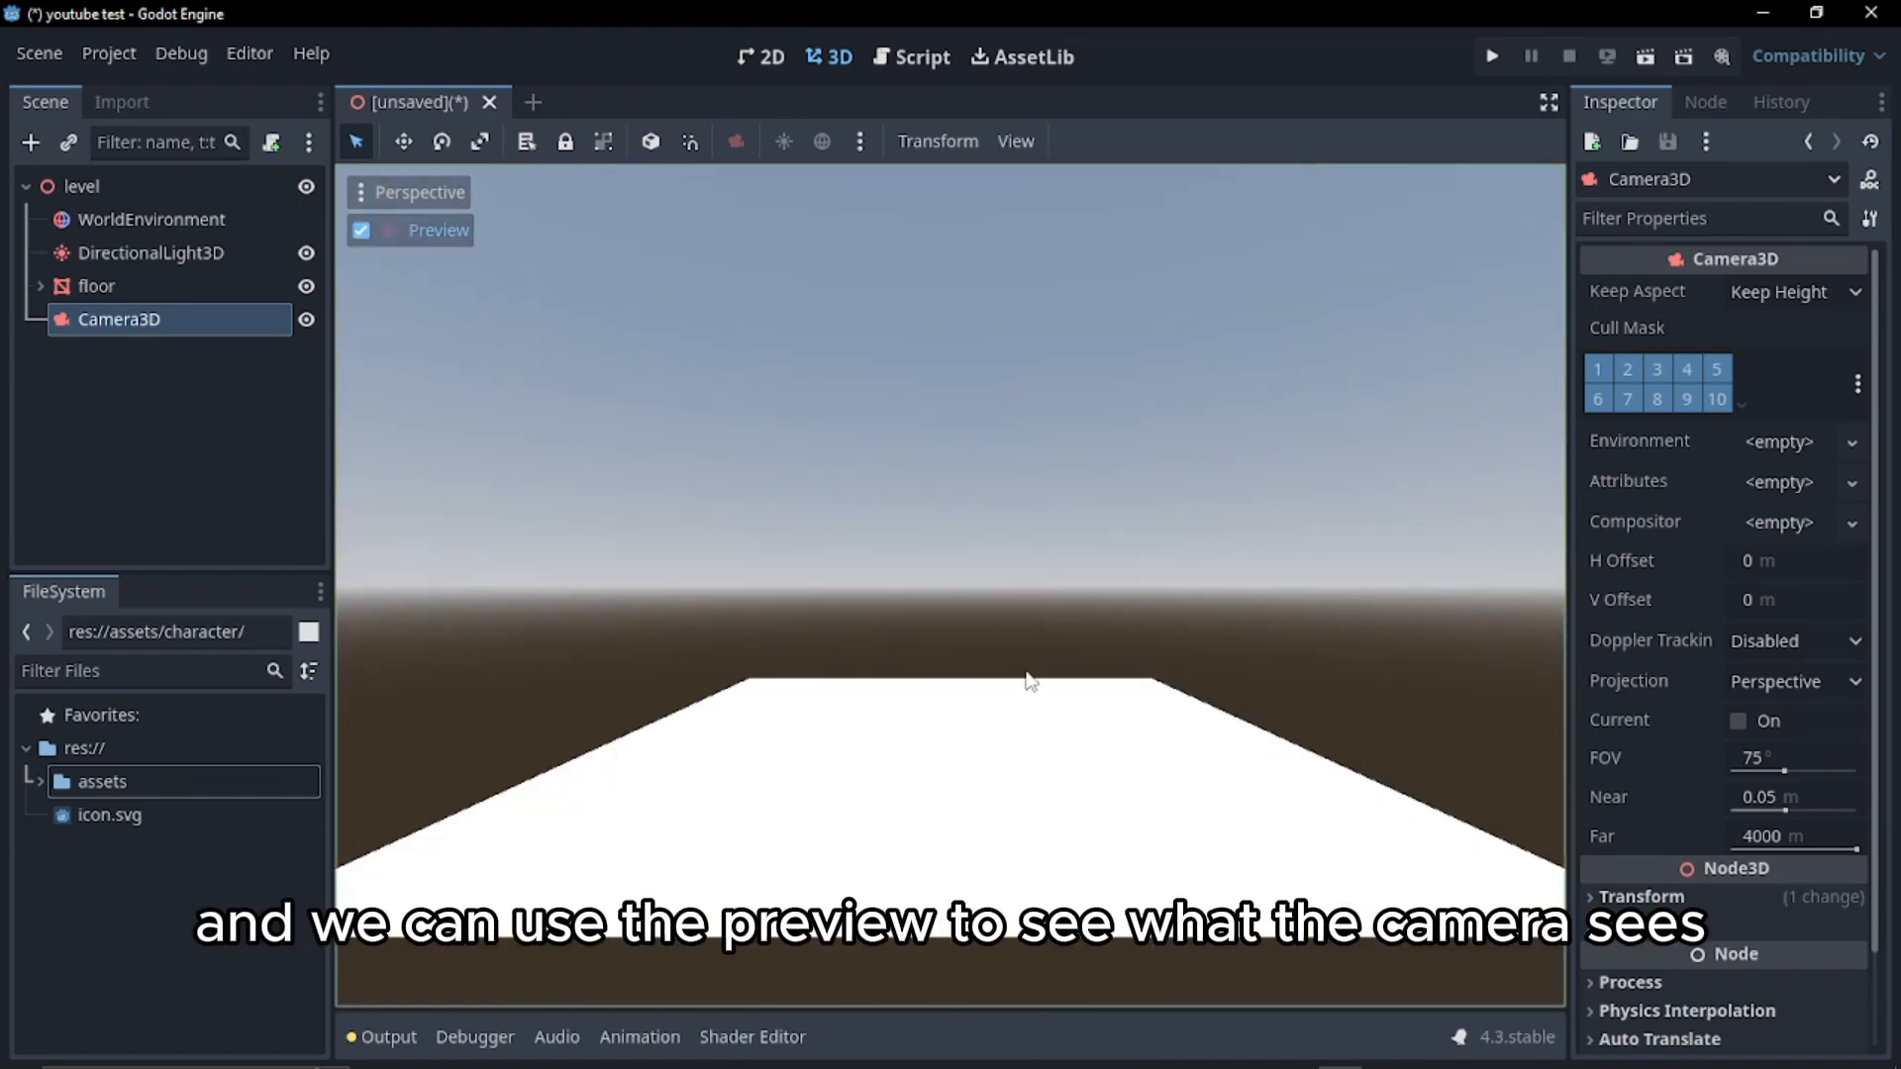
{"action": "left_click", "coordinate": [359, 230]}
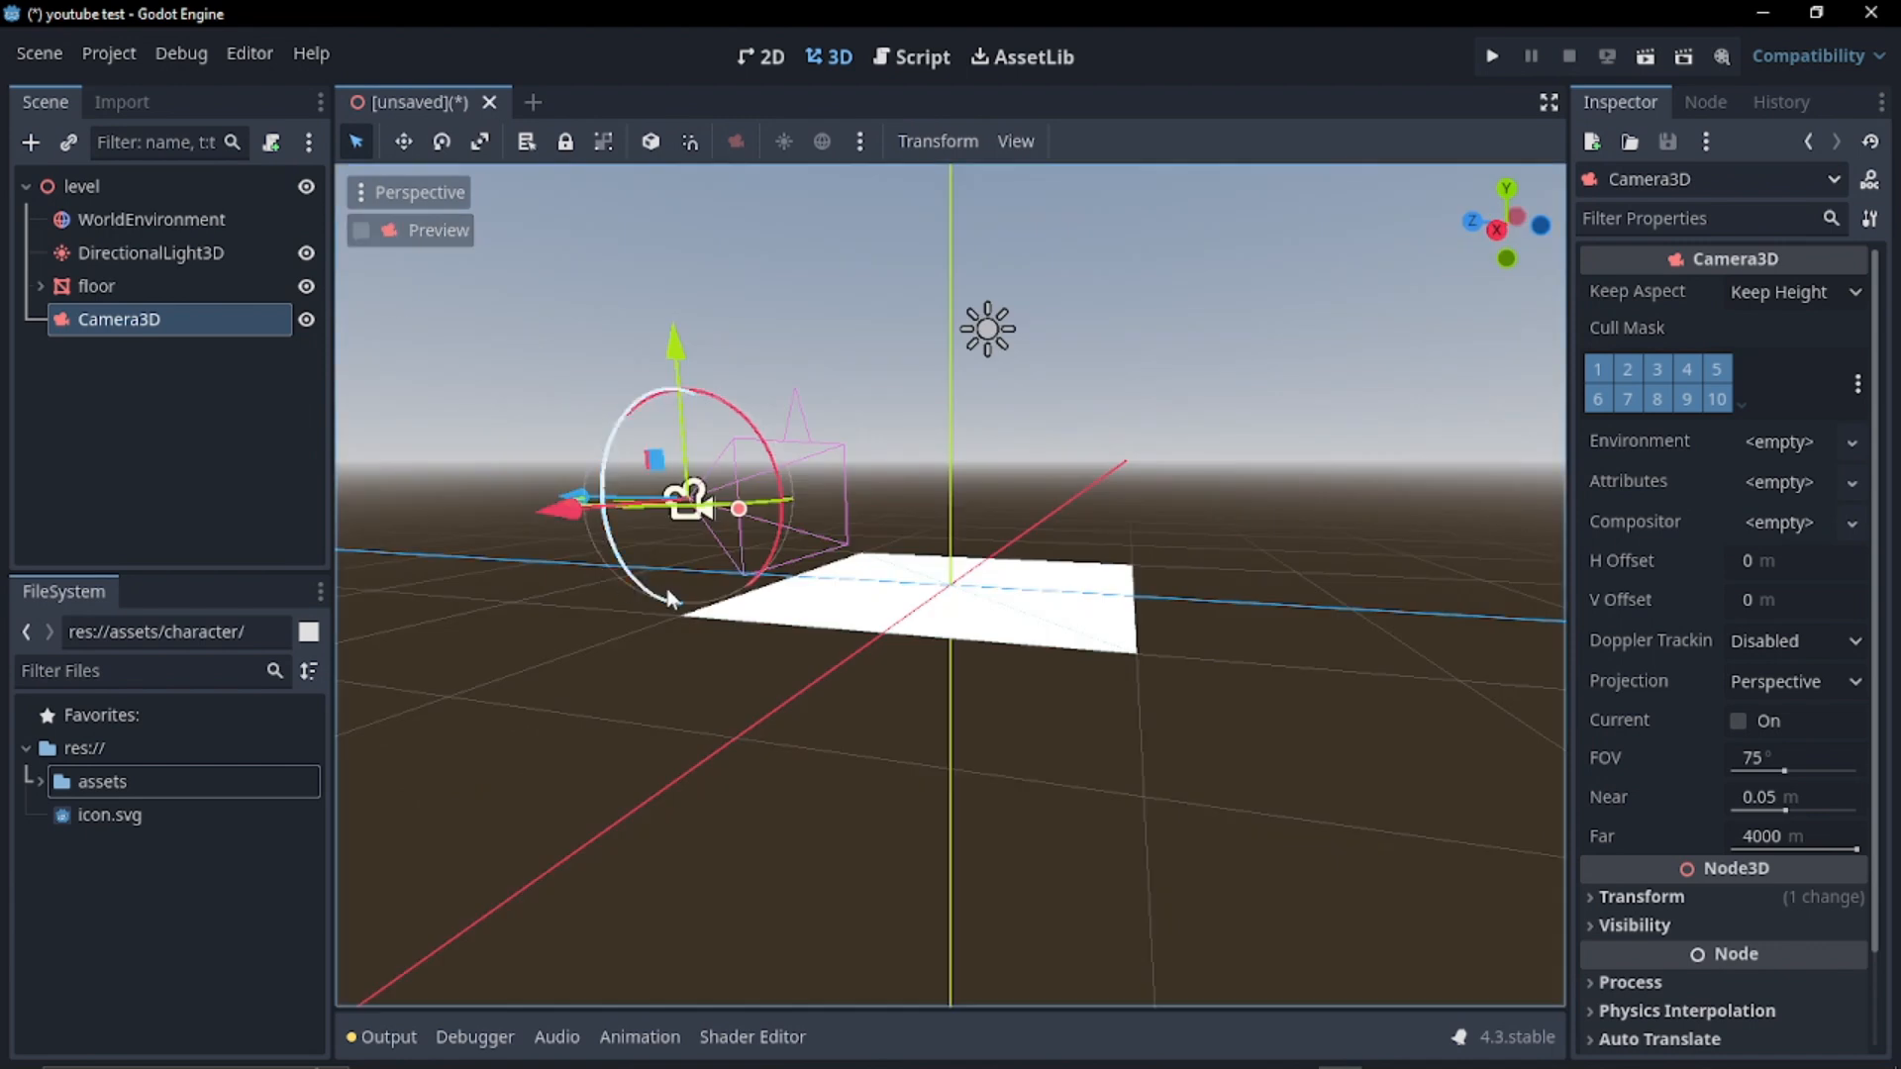
Nudge the Camera3D slightly forward along Z toward the floor and check its preview again
{"action": "middle_click_drag", "start_coordinate": [546, 495], "coordinate": [426, 508]}
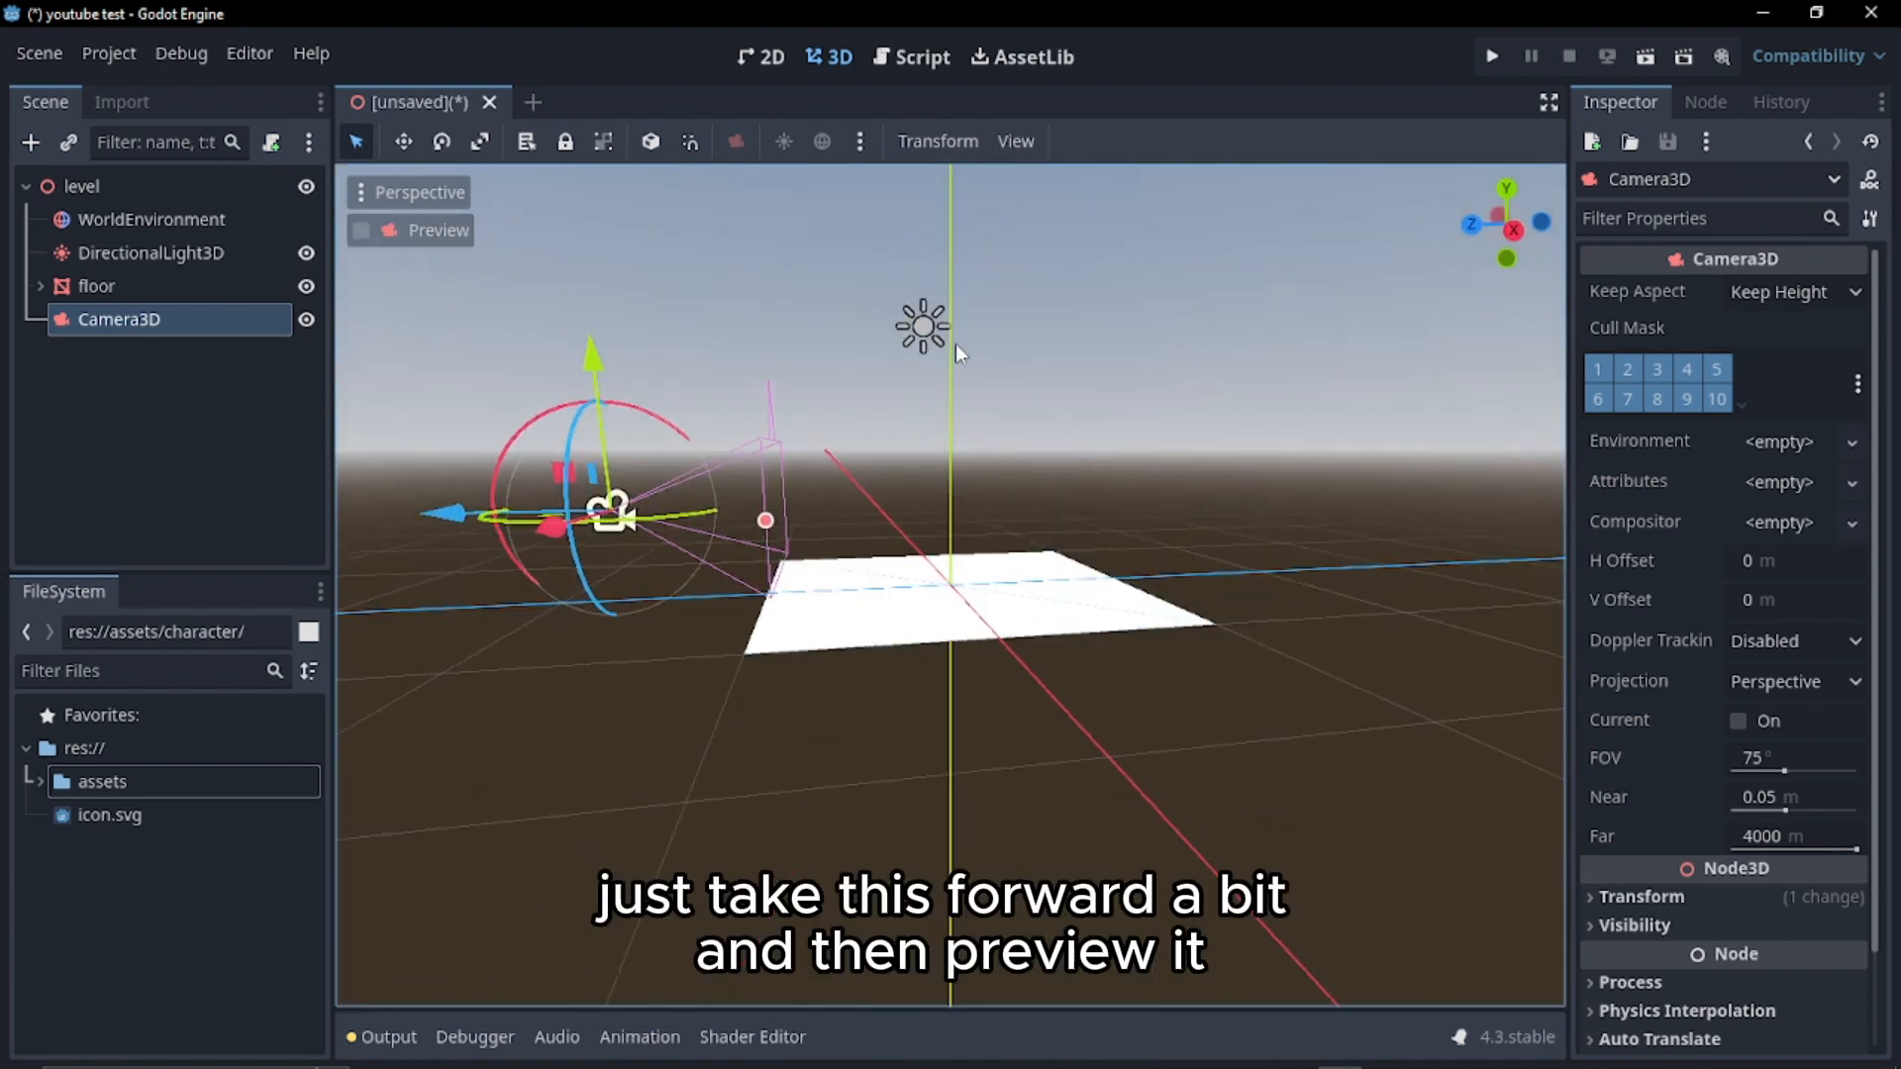
{"action": "left_click_drag", "start_coordinate": [426, 511], "coordinate": [448, 512]}
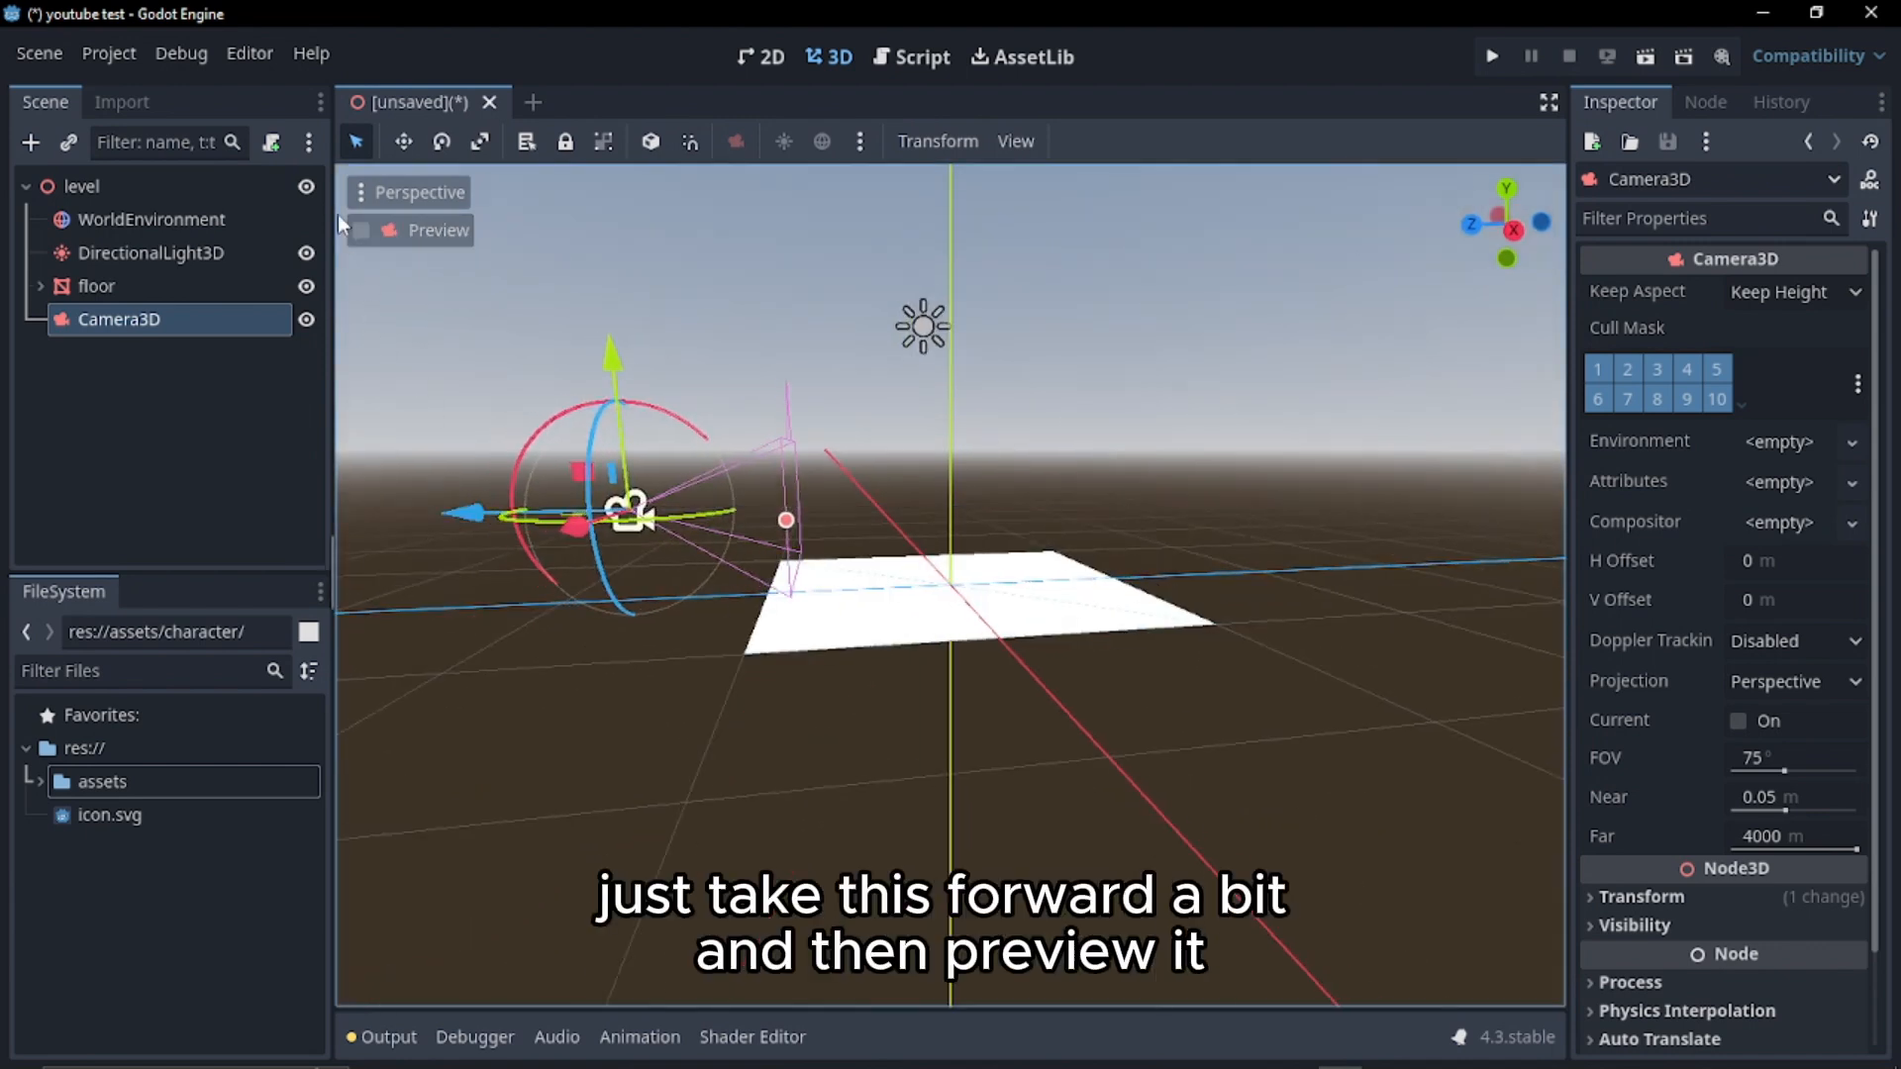
{"action": "left_click", "coordinate": [358, 230]}
{"action": "left_click", "coordinate": [358, 231]}
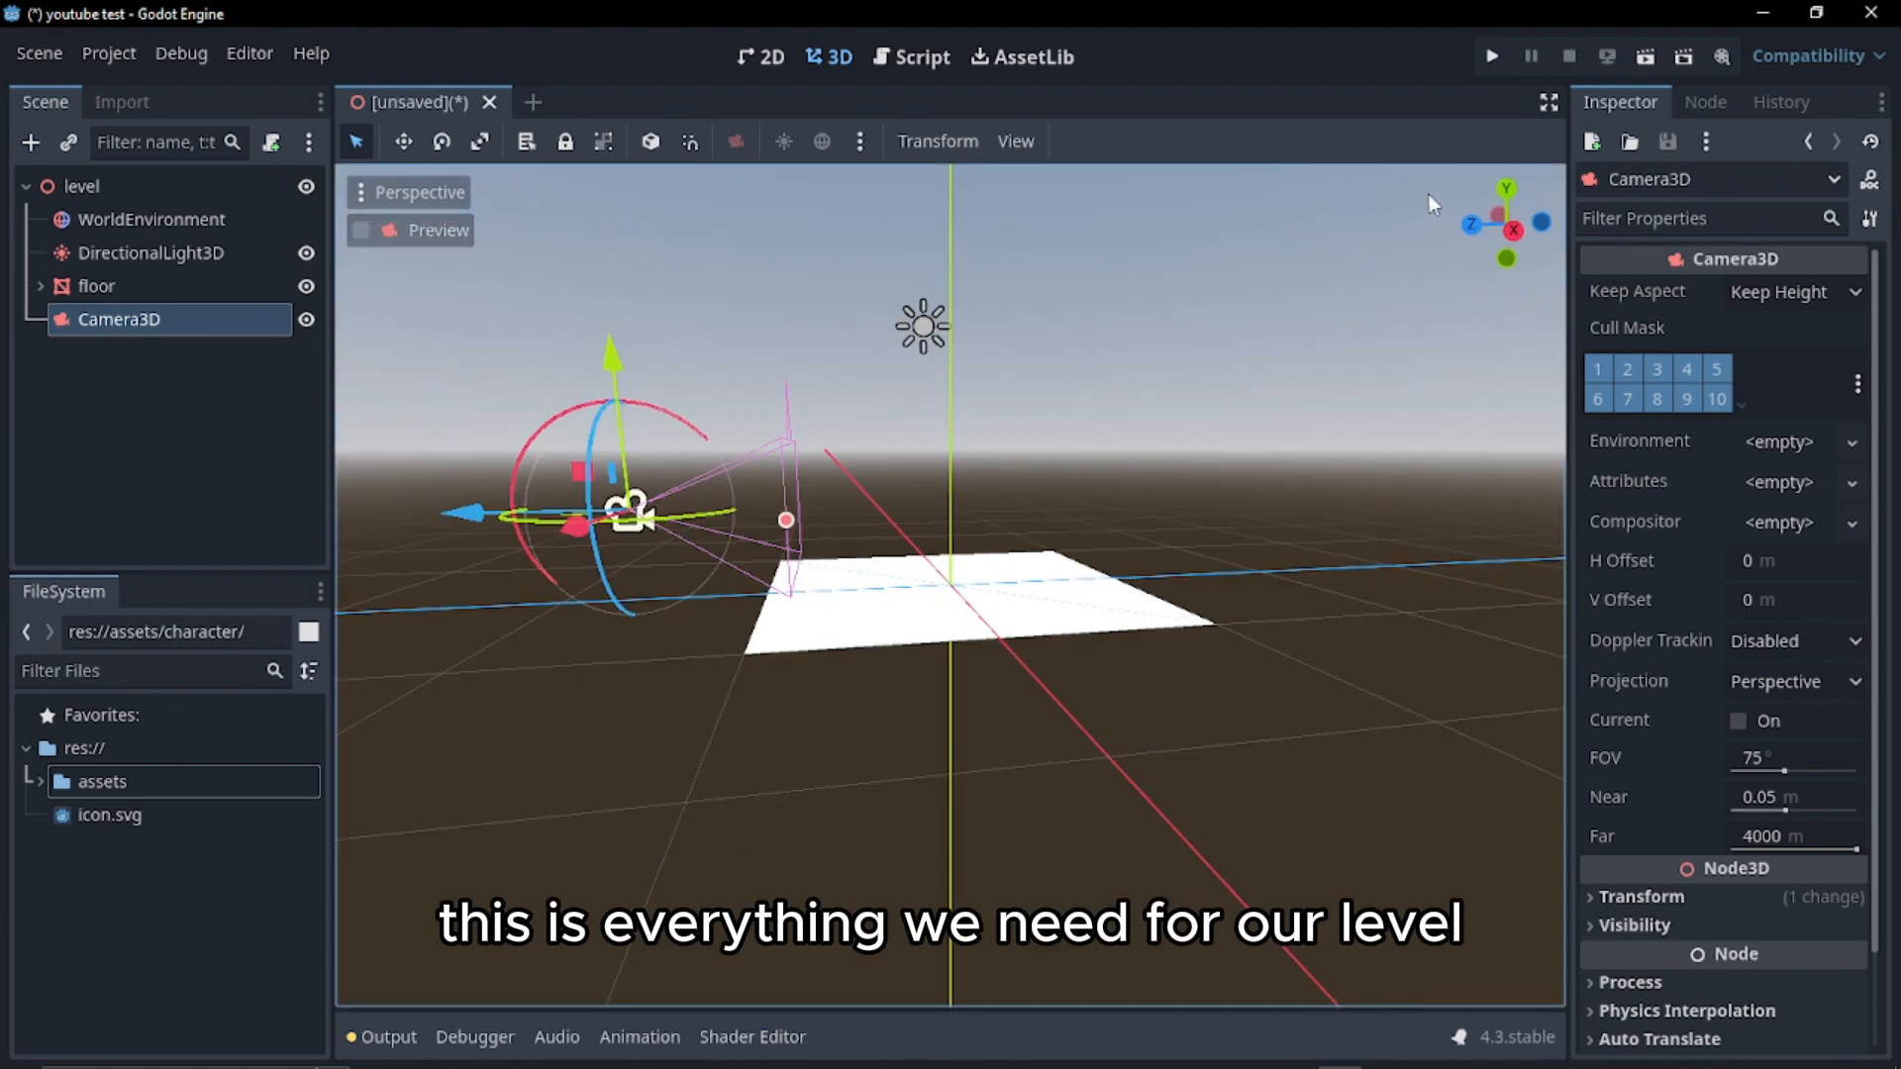
{"action": "left_click", "coordinate": [89, 436]}
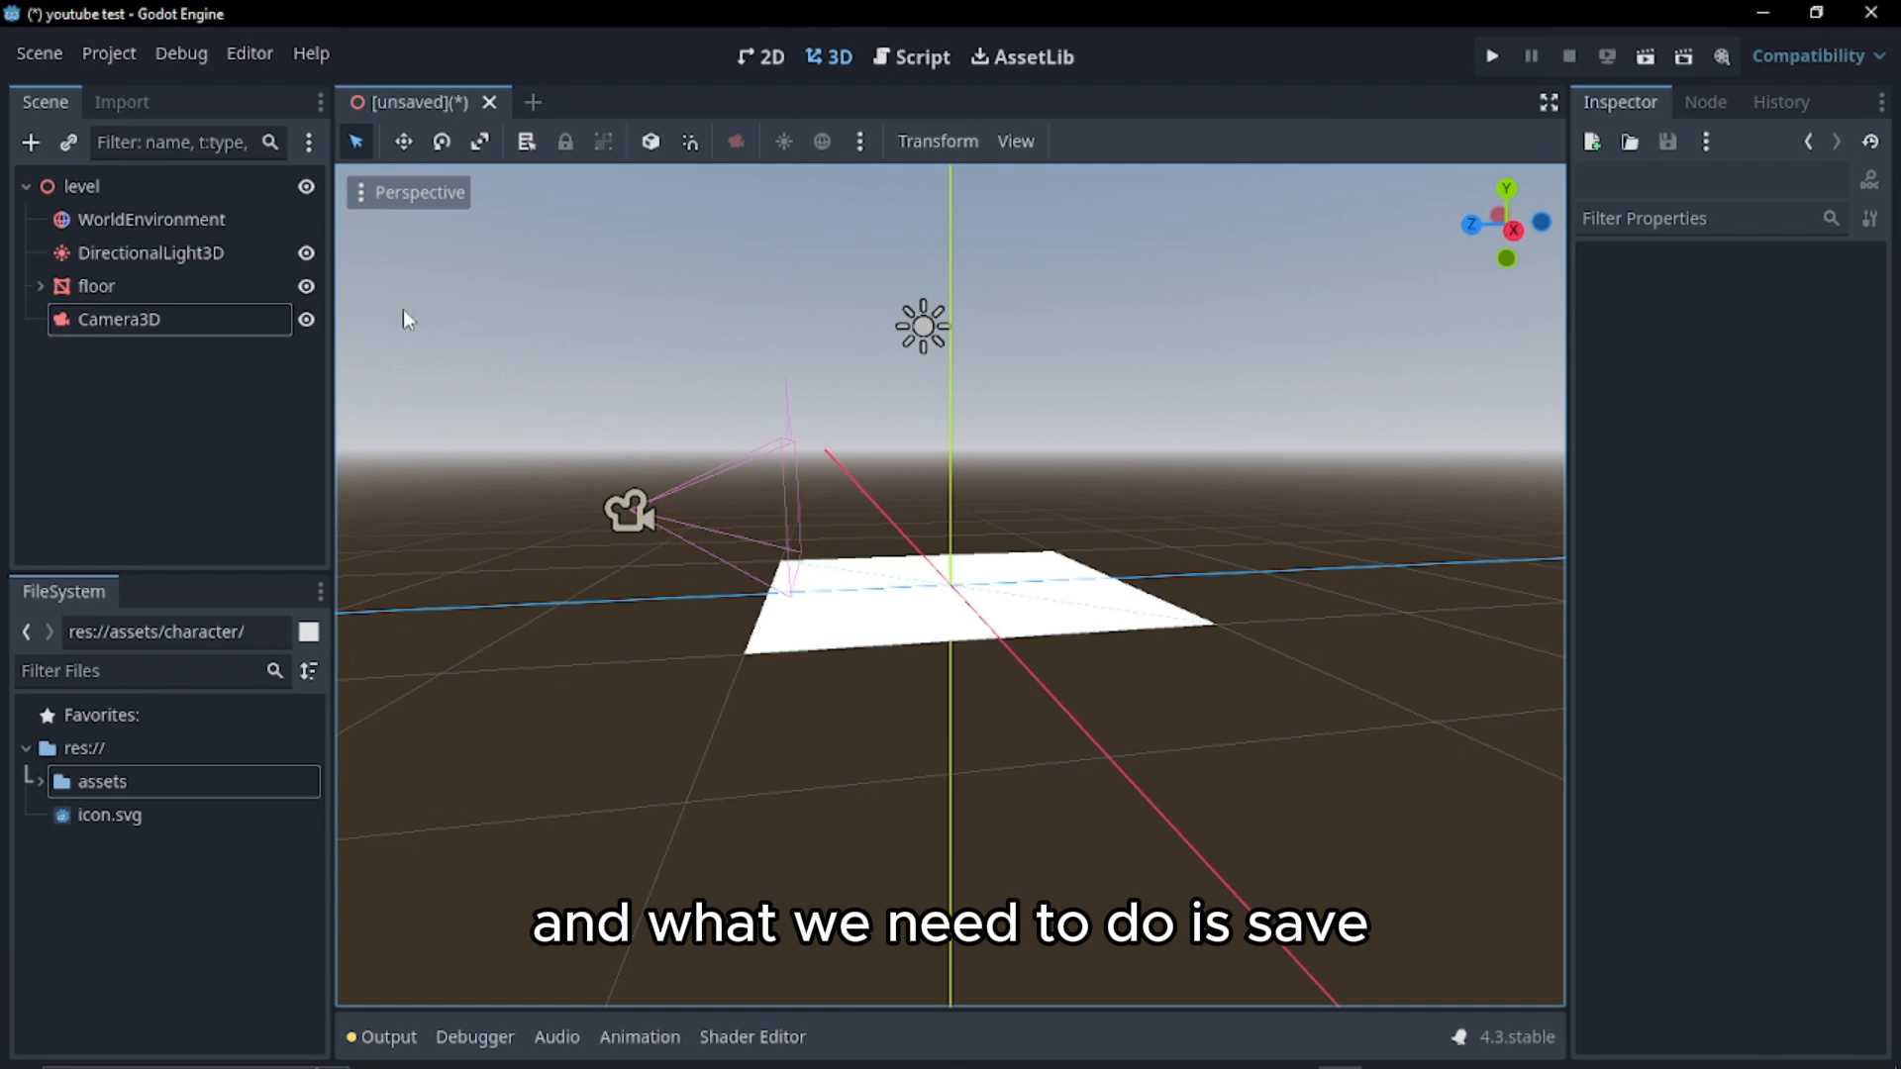
Save the scene as level.tscn in a new project folder named scenes
{"action": "key", "text": "ctrl+s"}
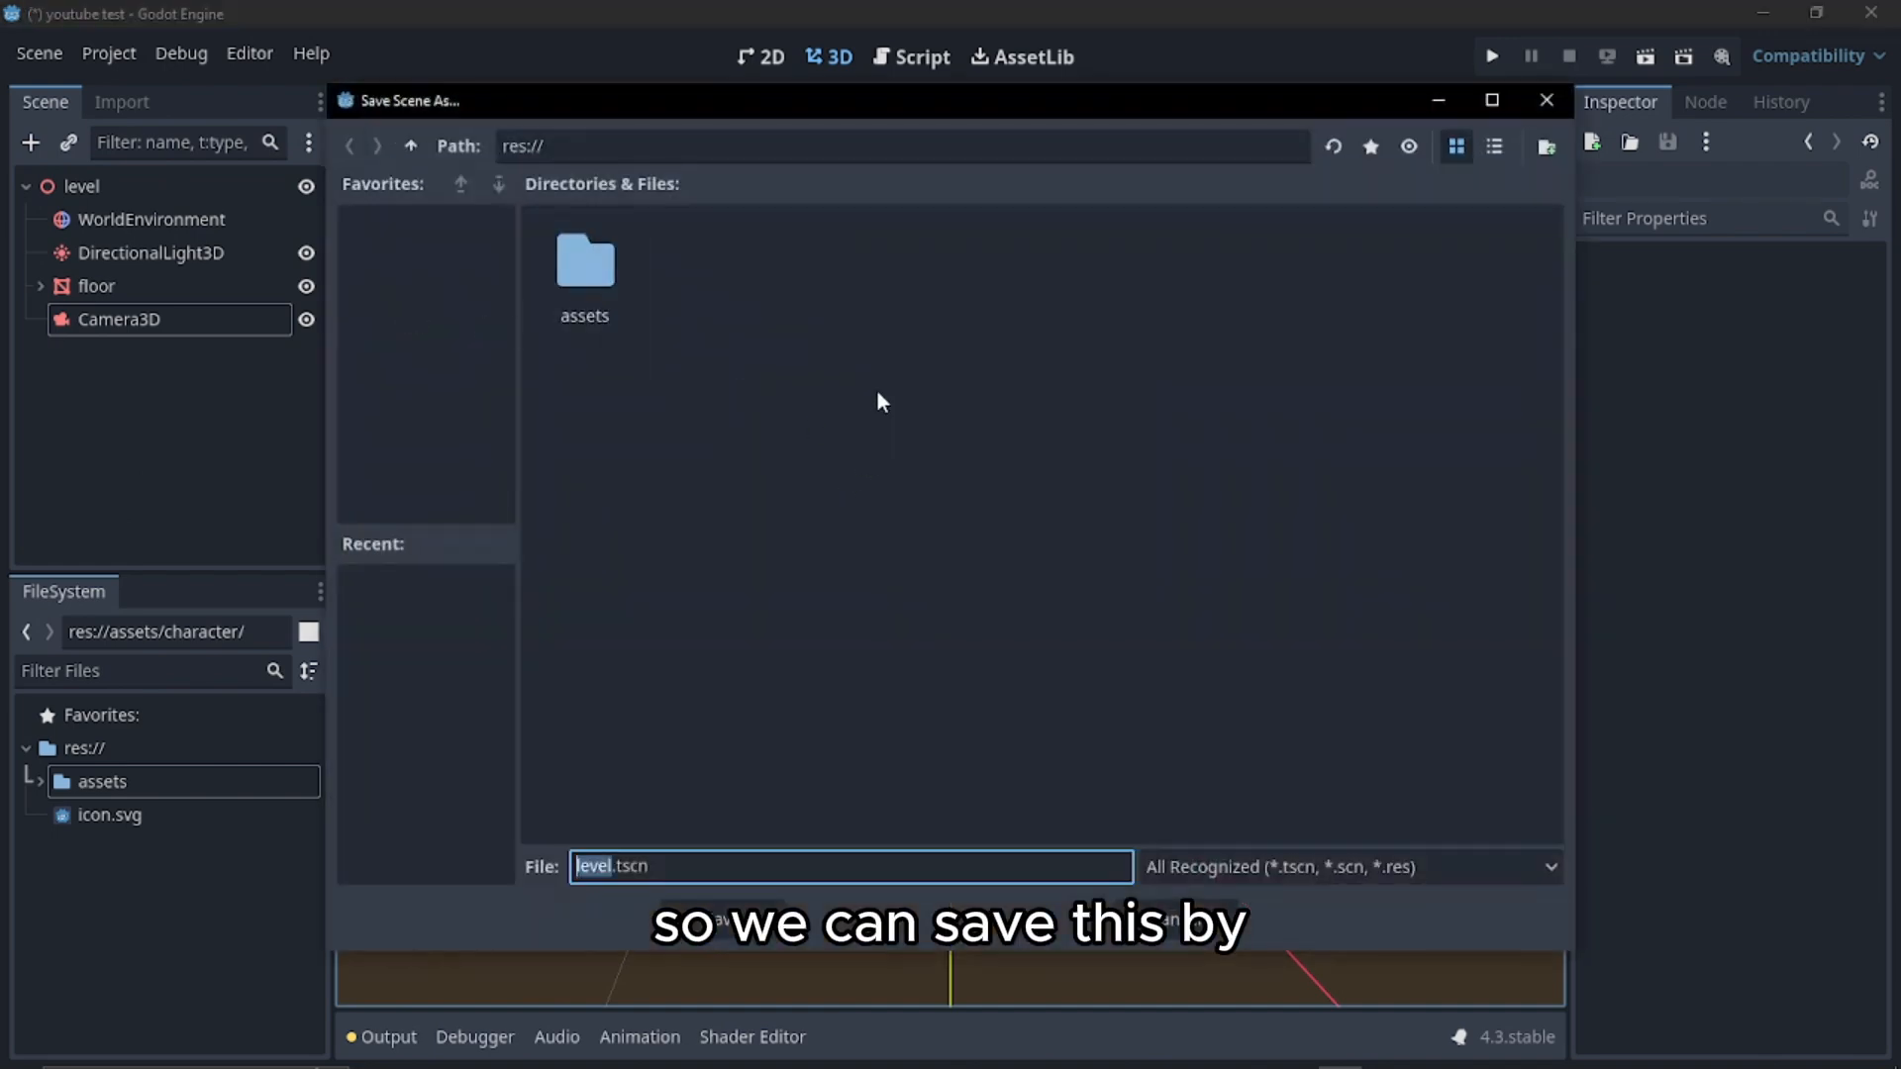
{"action": "right_click", "coordinate": [771, 314]}
{"action": "left_click", "coordinate": [847, 308]}
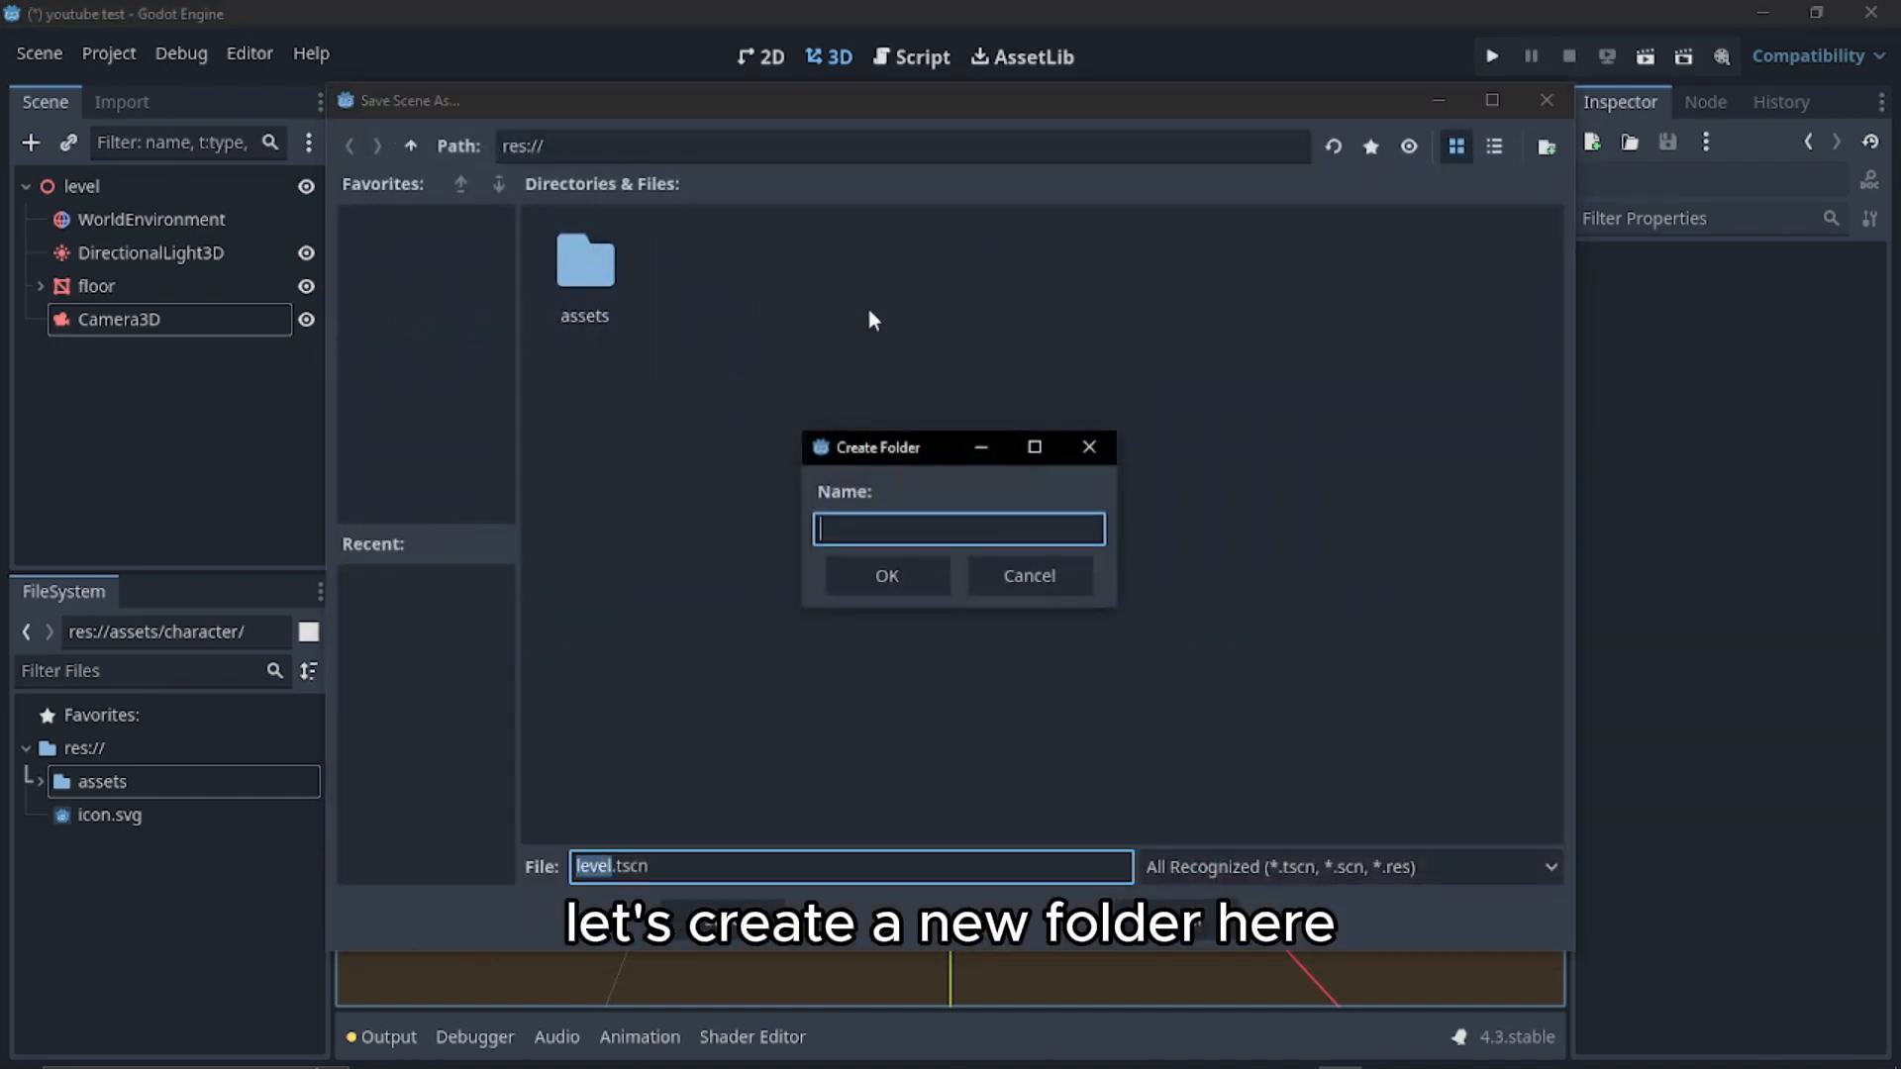
{"action": "type", "text": "sce"}
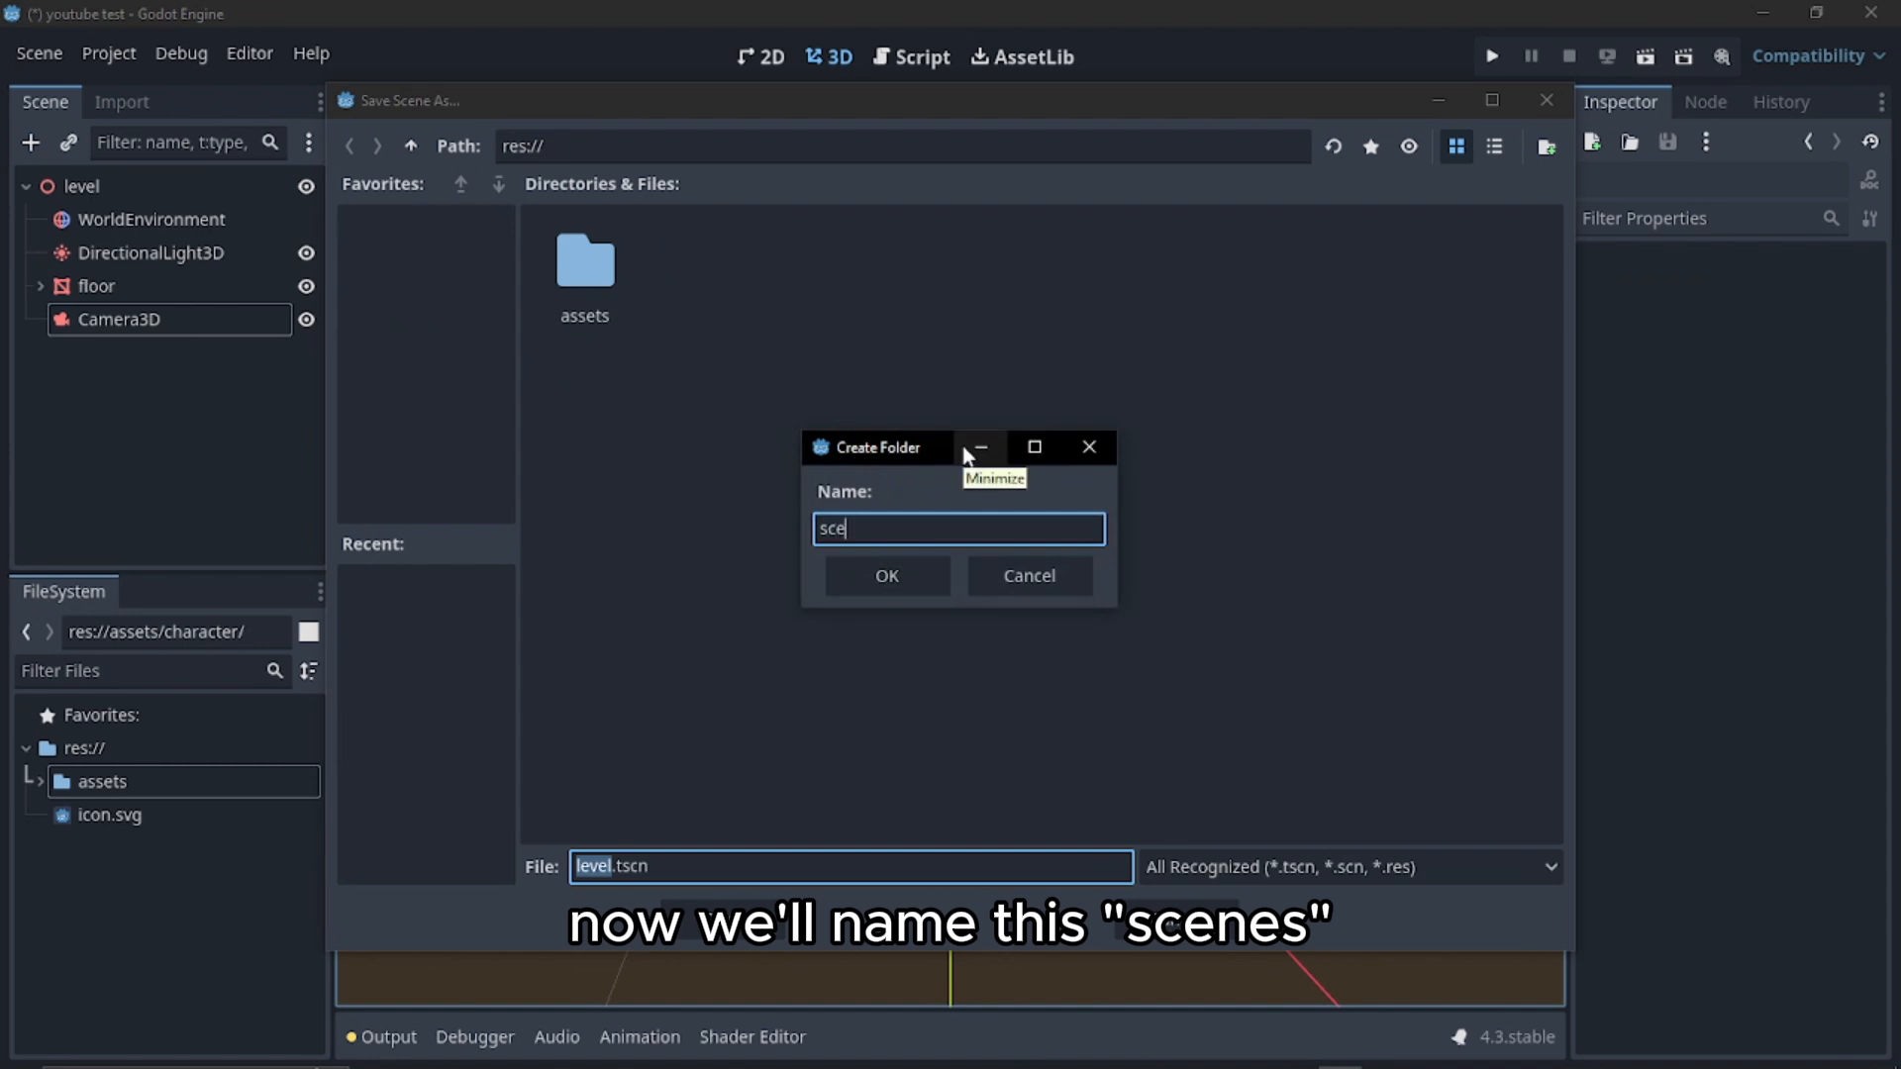
{"action": "type", "text": "nes"}
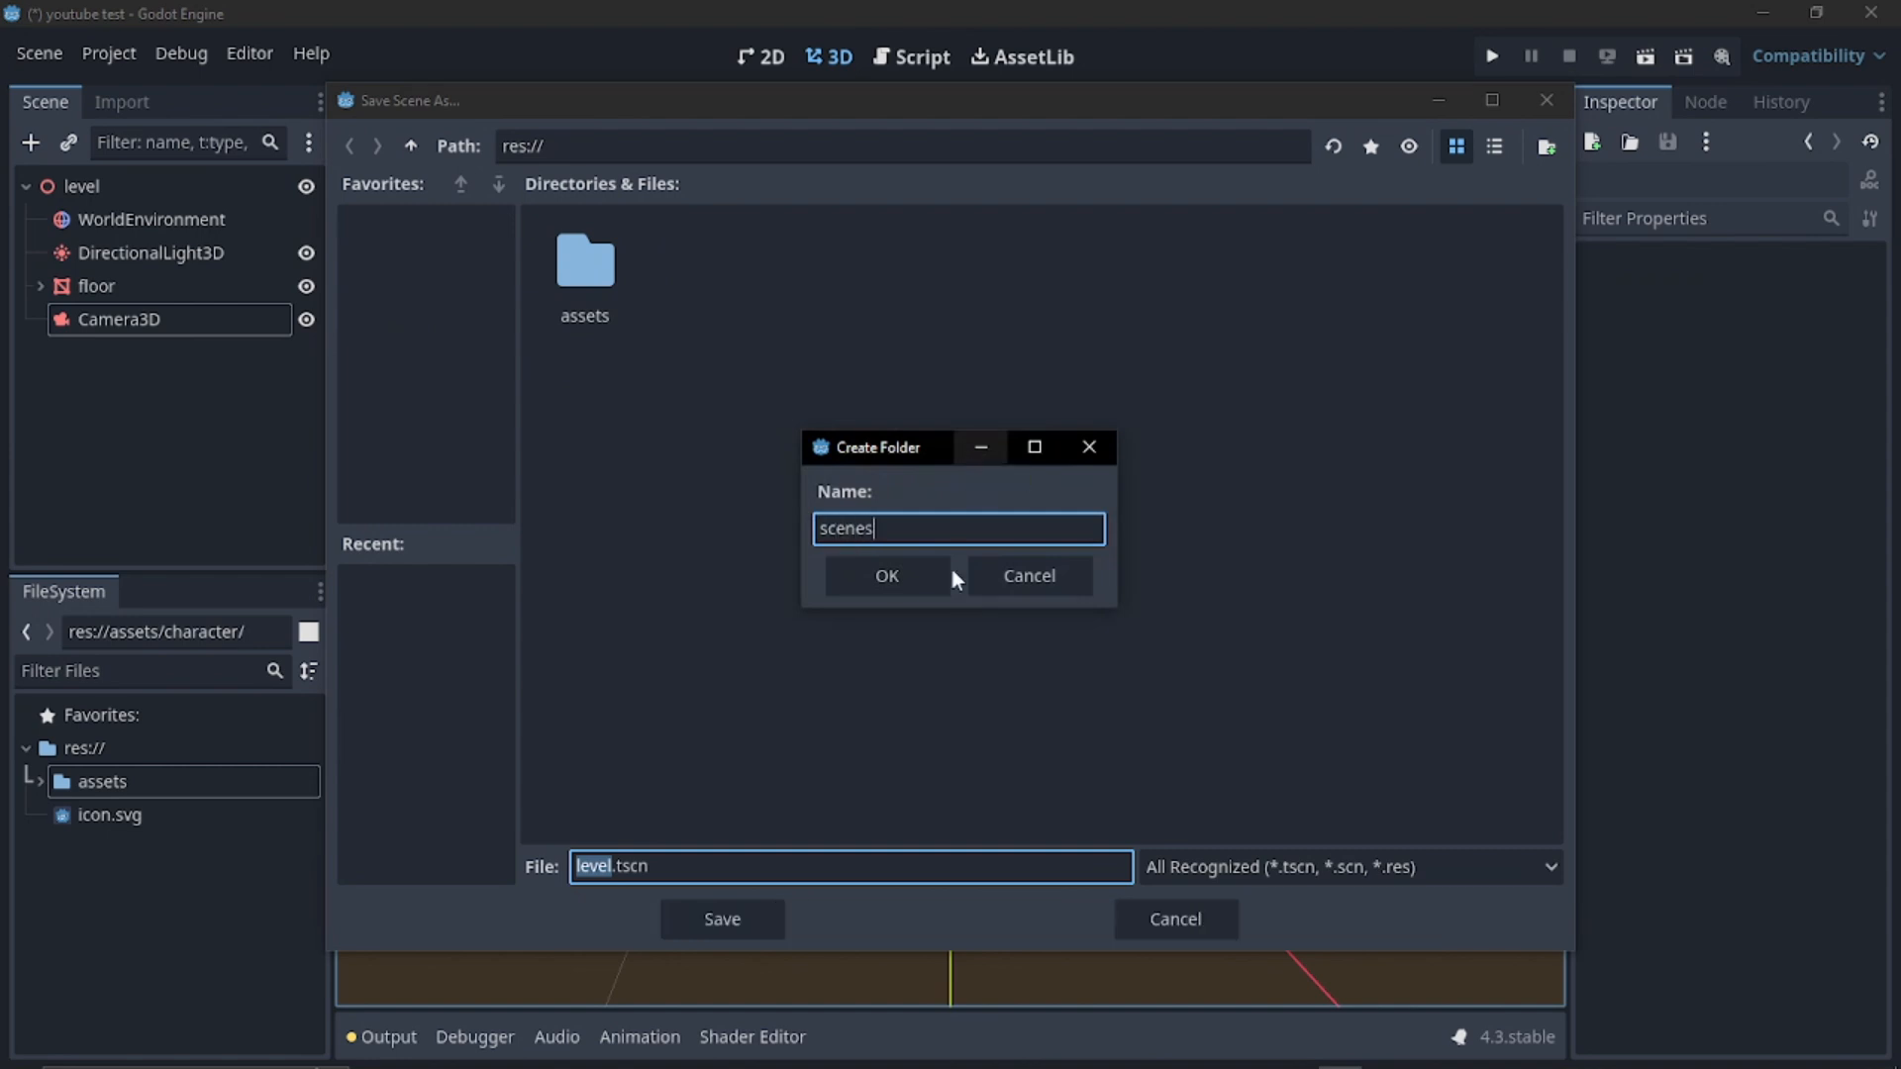
{"action": "left_click", "coordinate": [896, 578]}
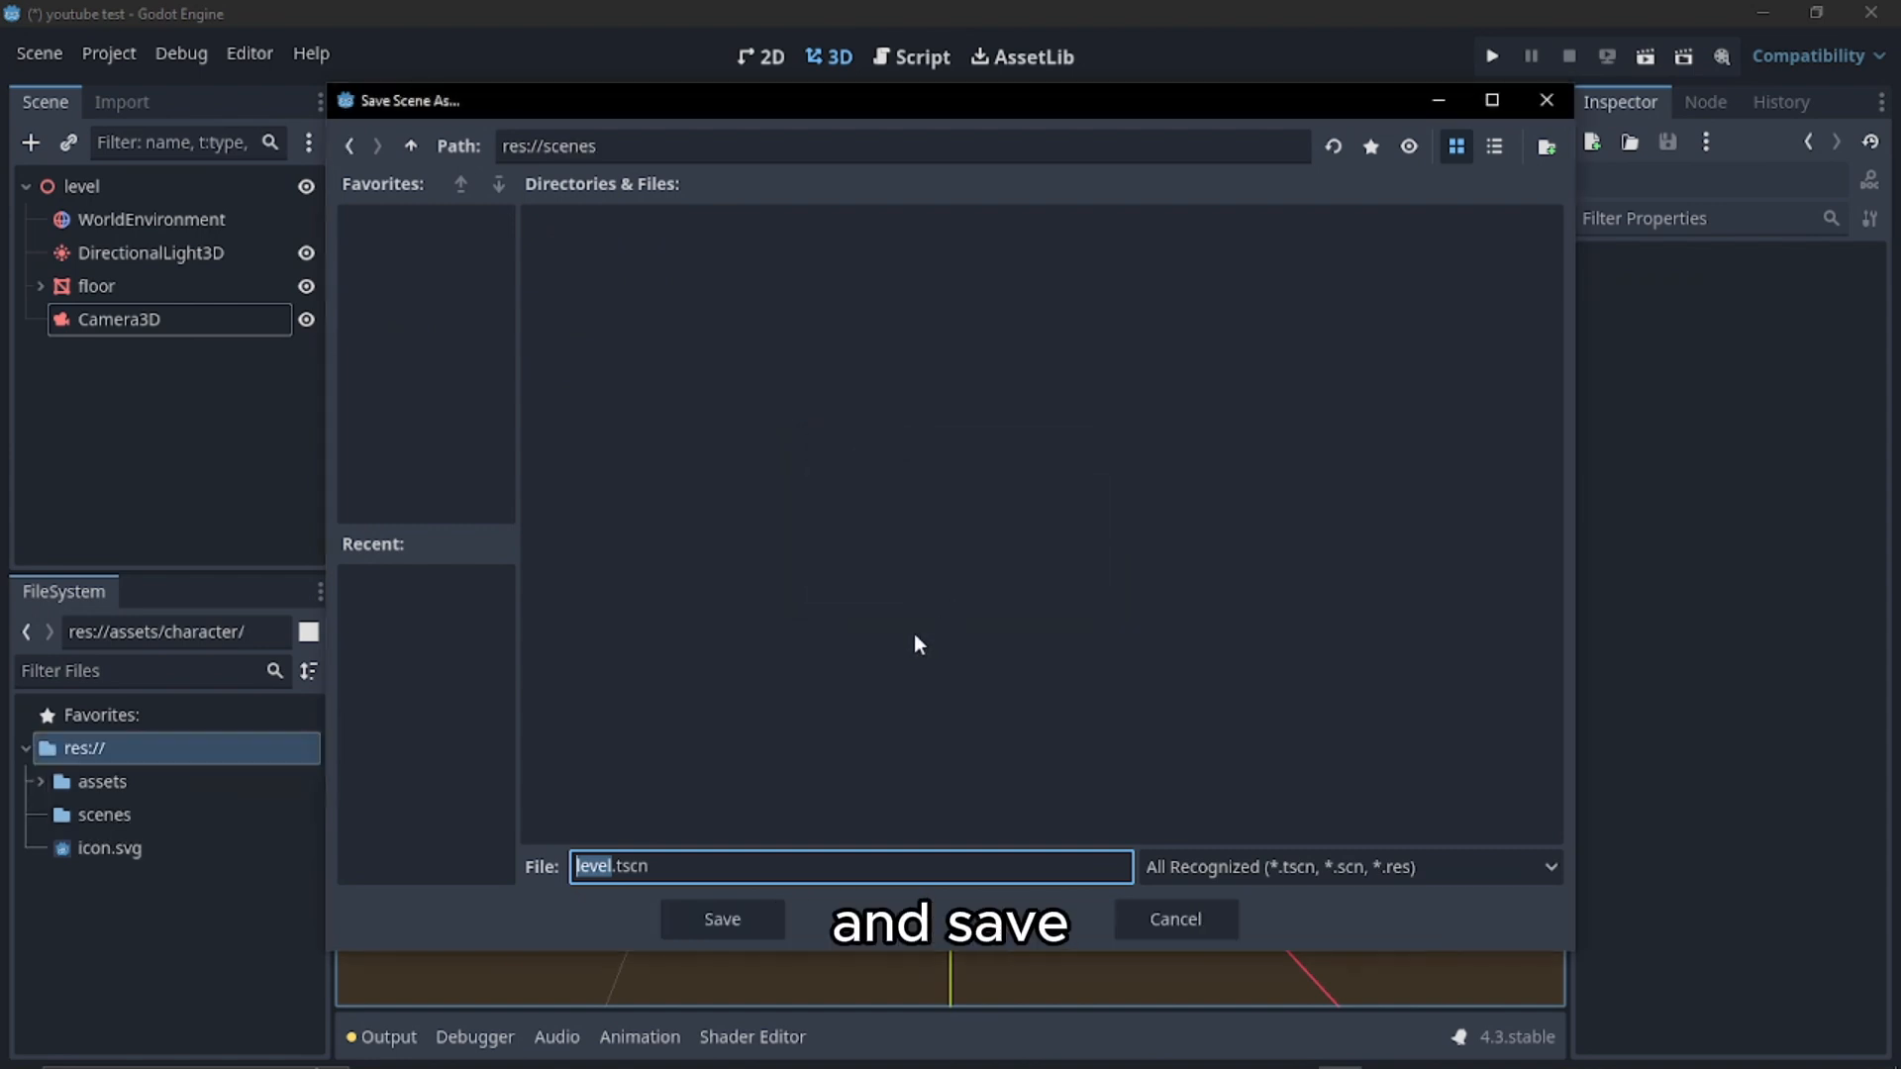
{"action": "left_click", "coordinate": [750, 917]}
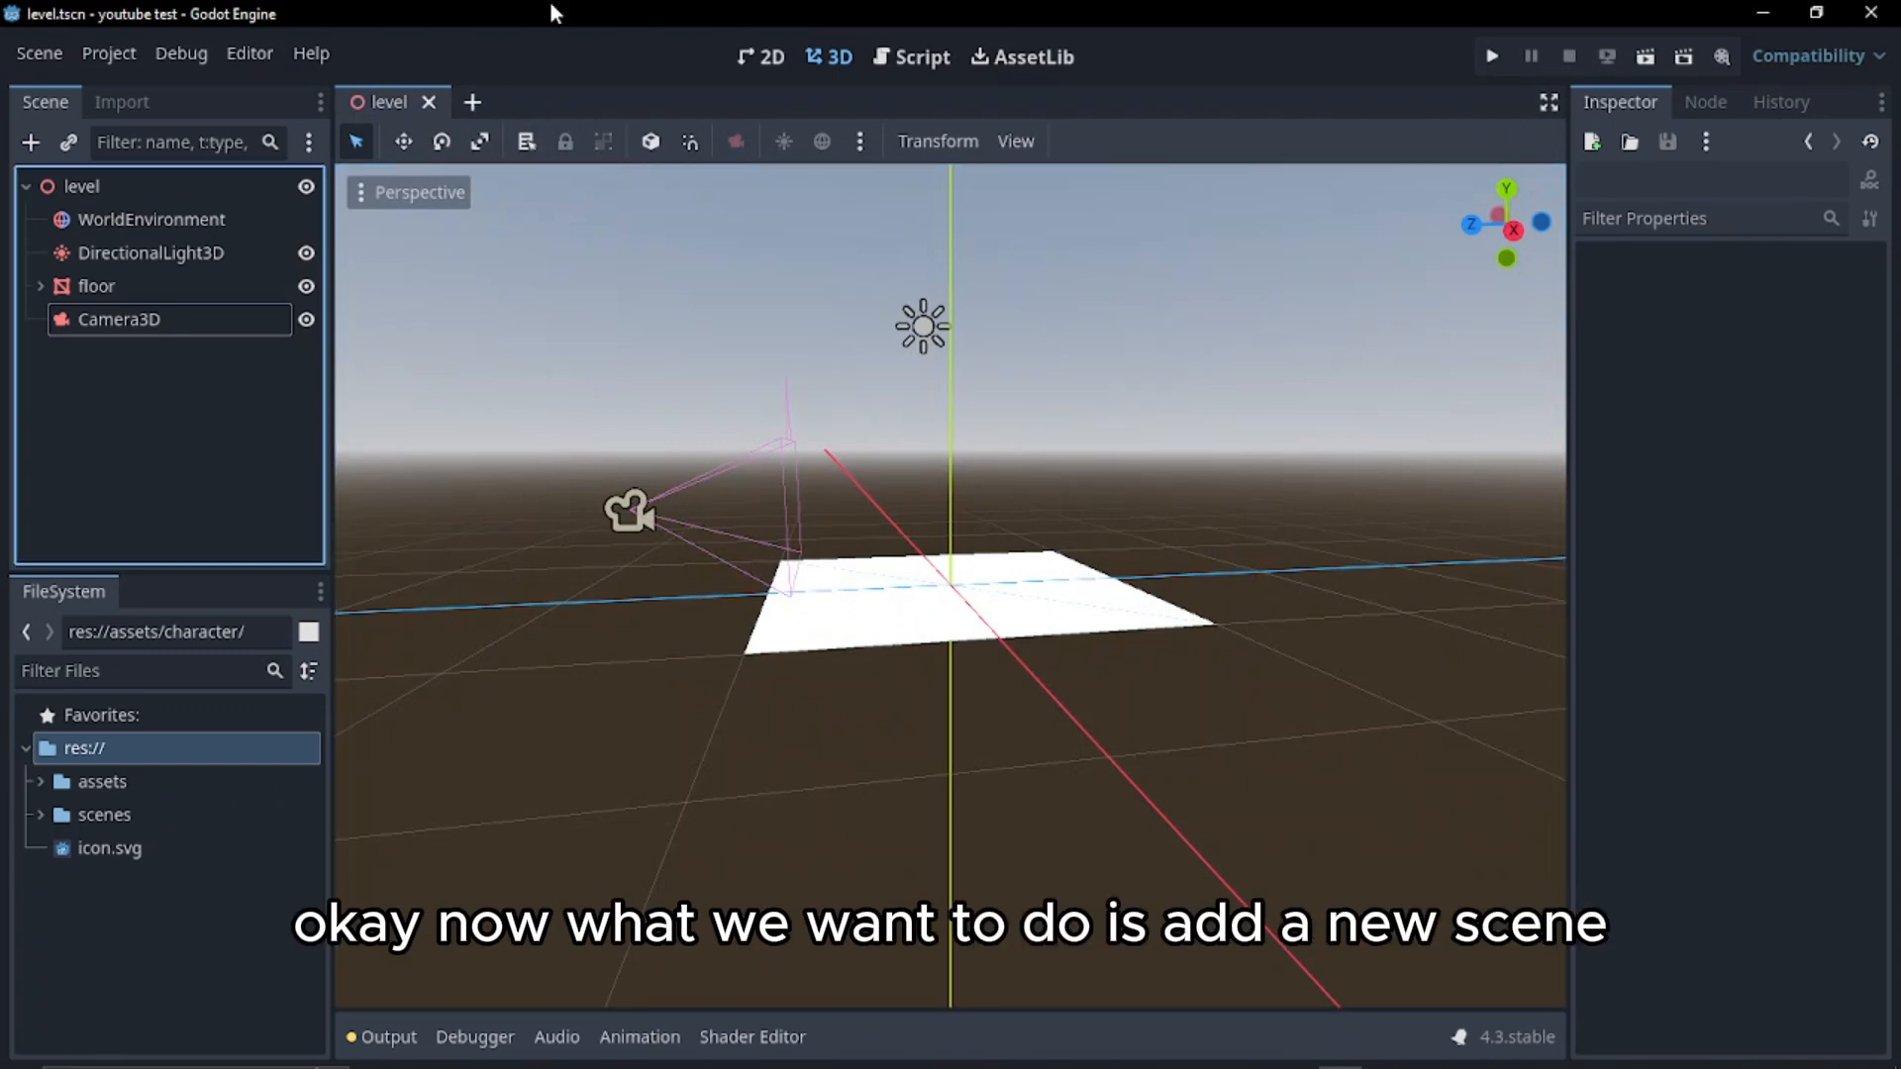
Create a new scene with a CharacterBody3D root node named player
{"action": "left_click", "coordinate": [479, 102]}
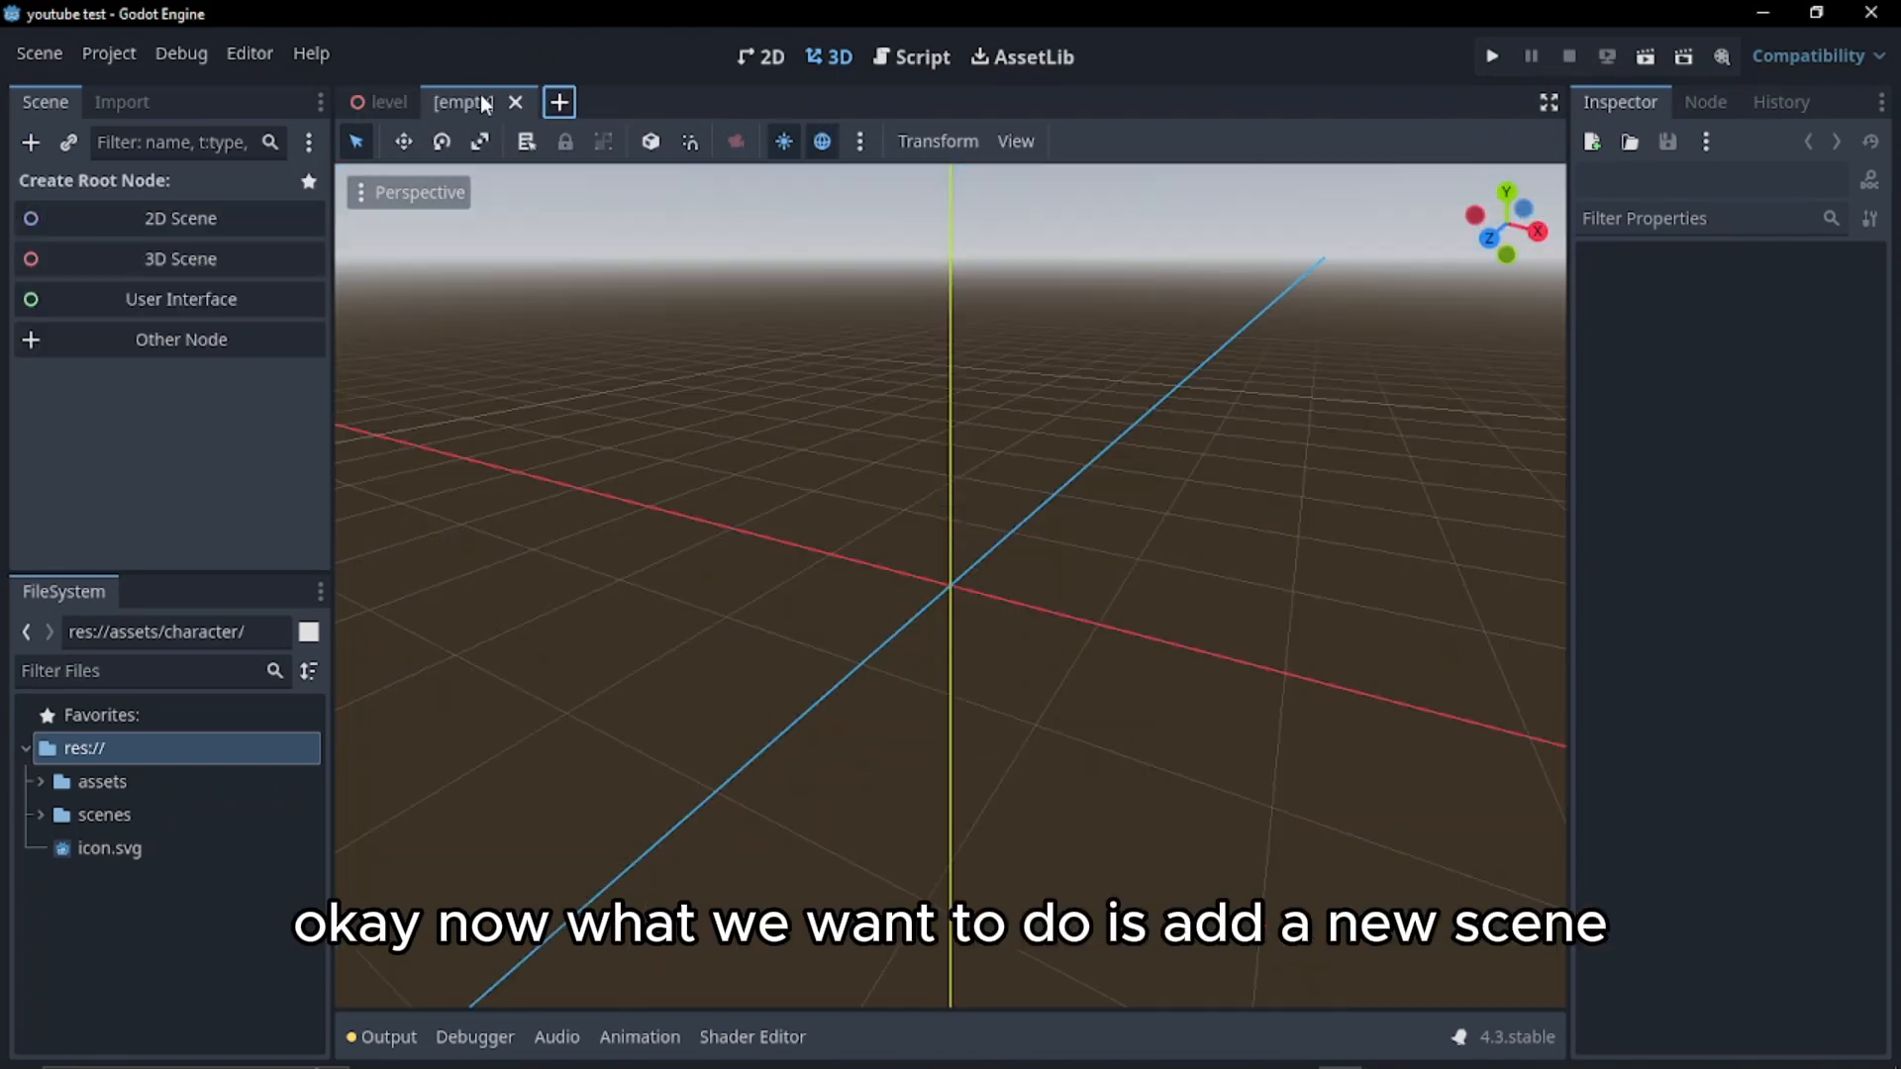
{"action": "left_click", "coordinate": [171, 336]}
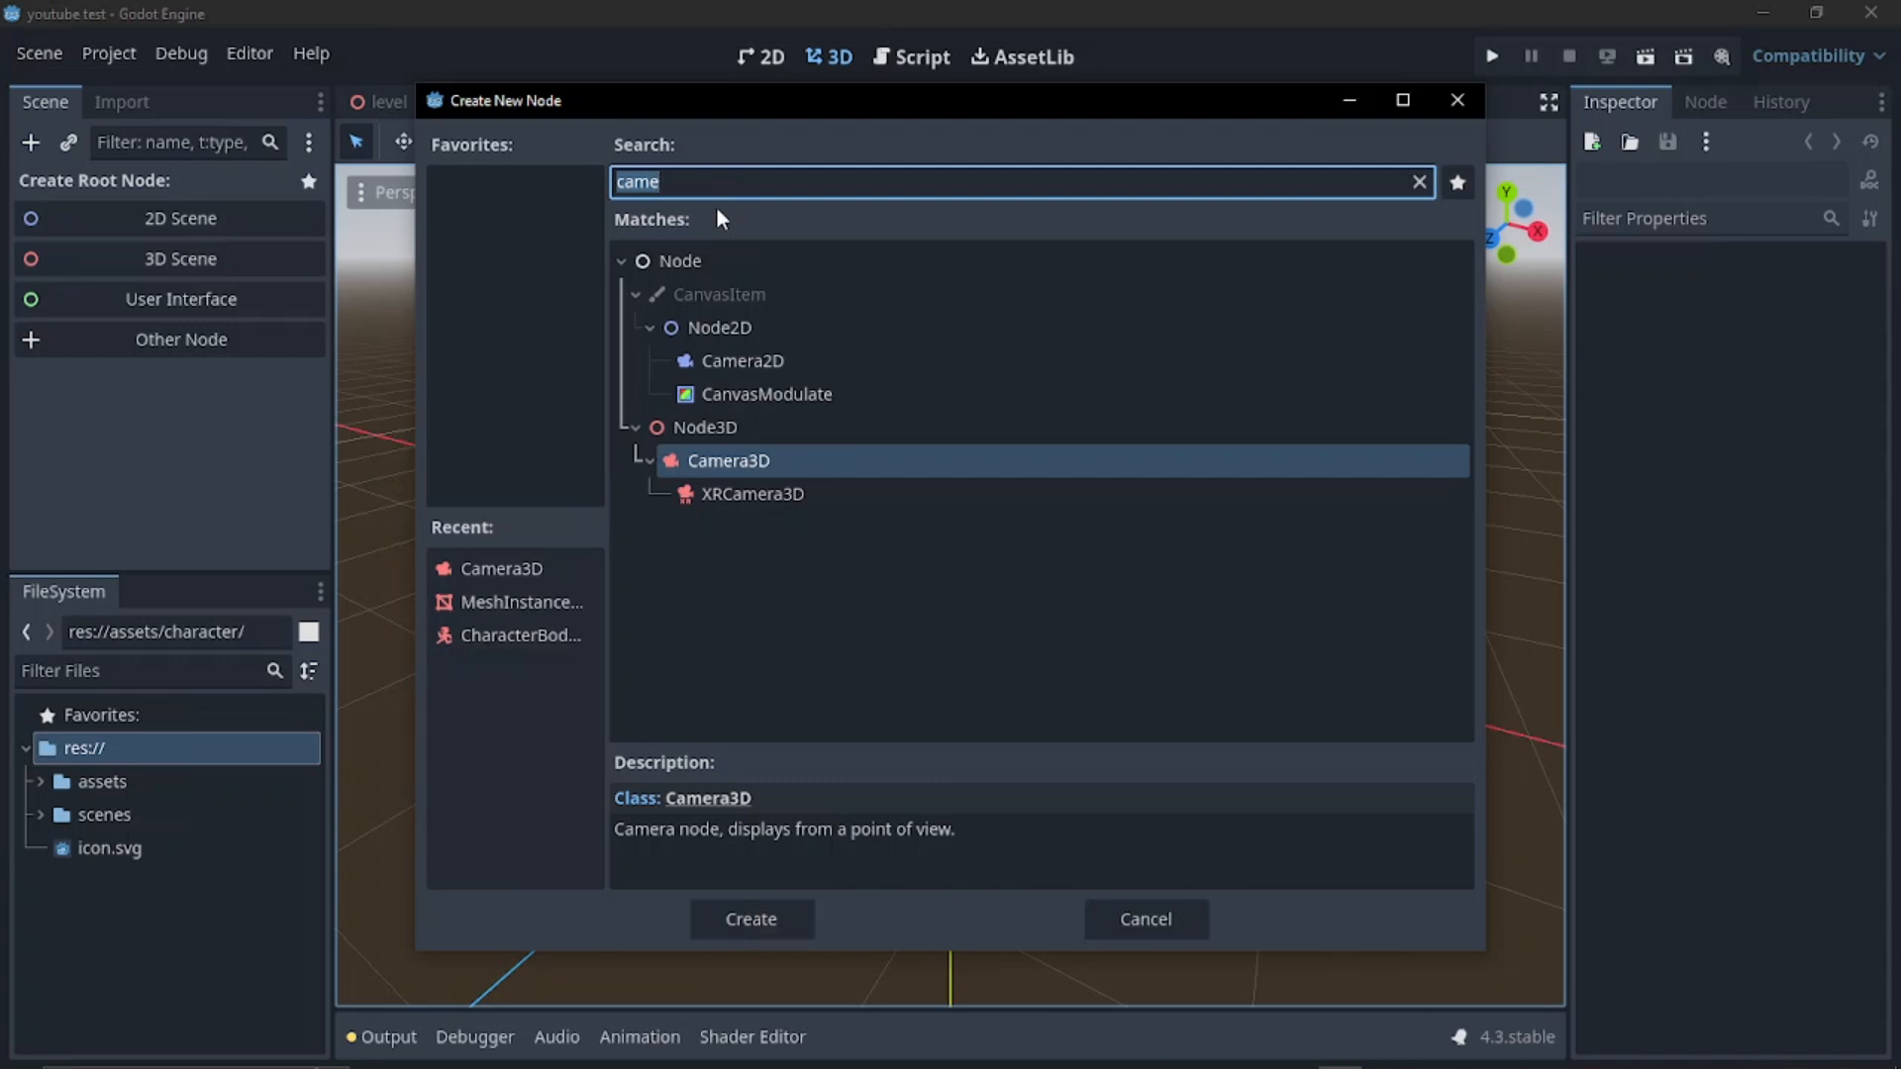
{"action": "key", "text": "BackSpace"}
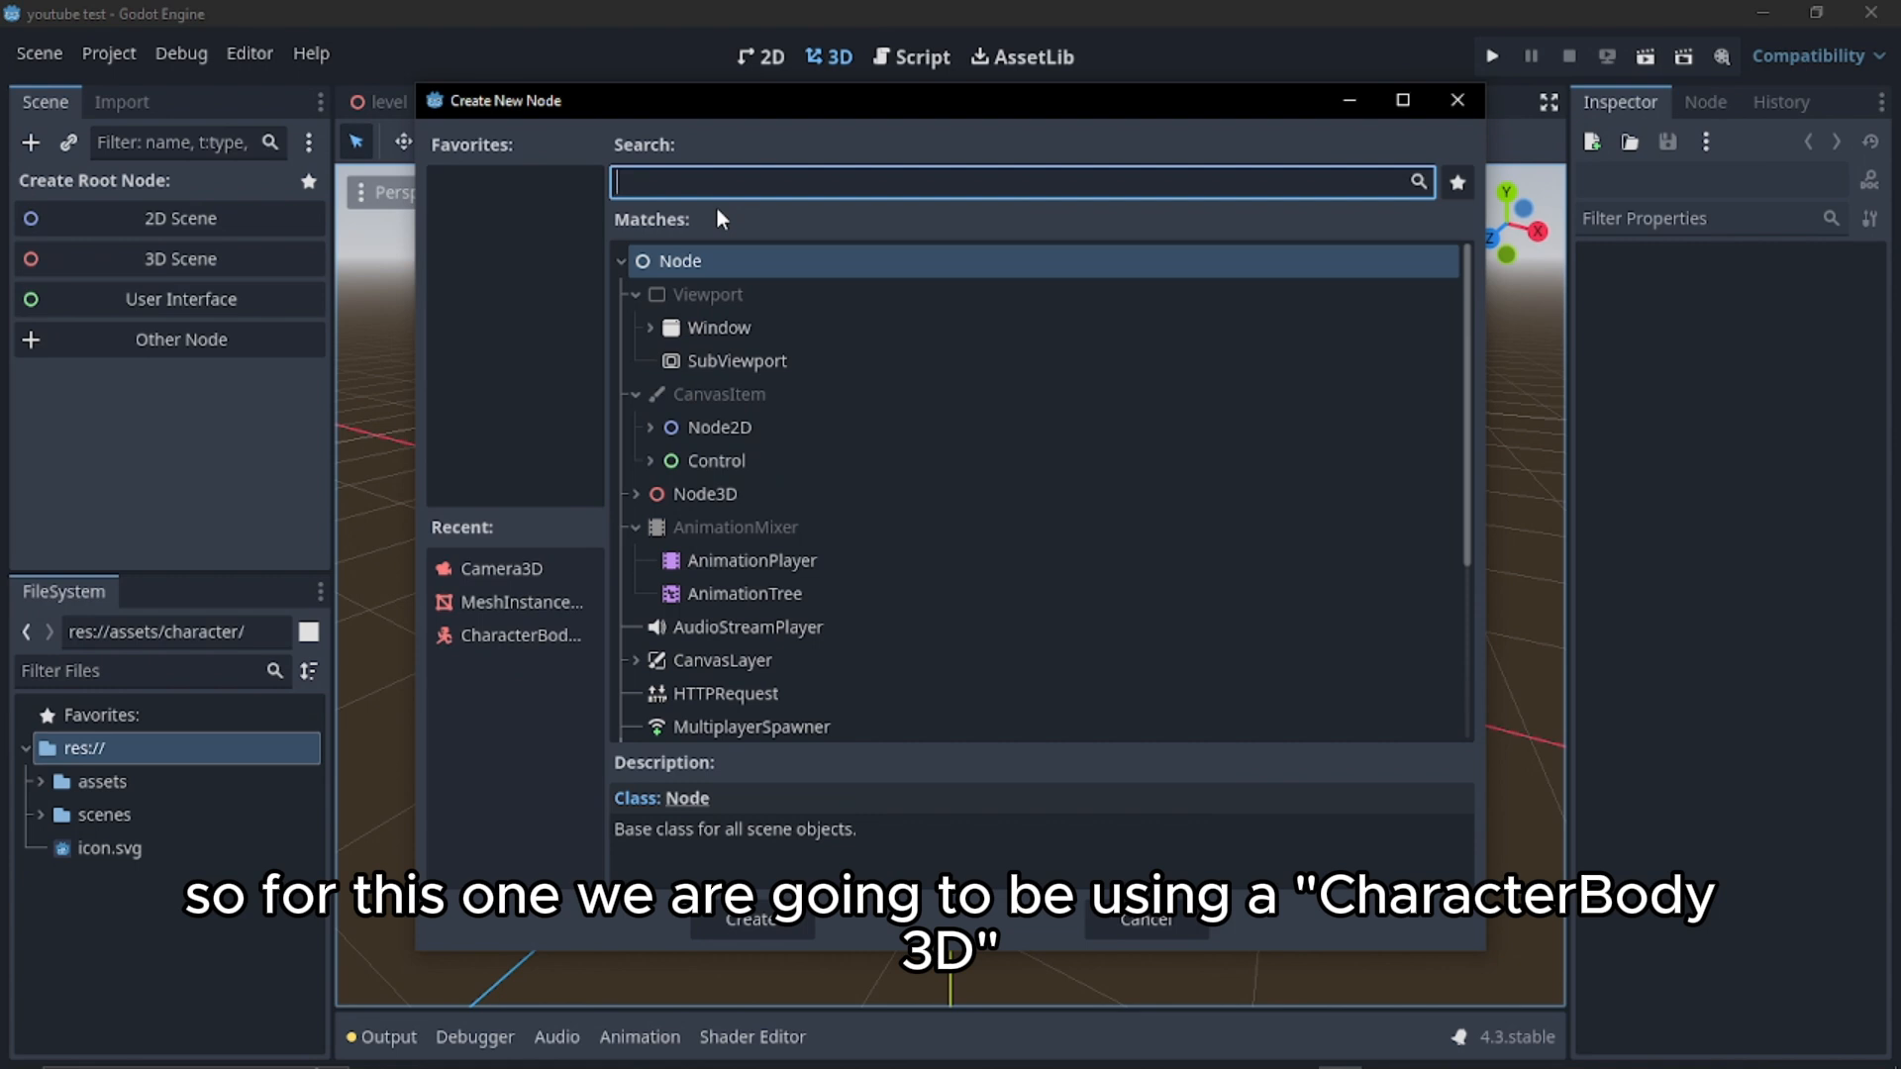
{"action": "type", "text": "cha"}
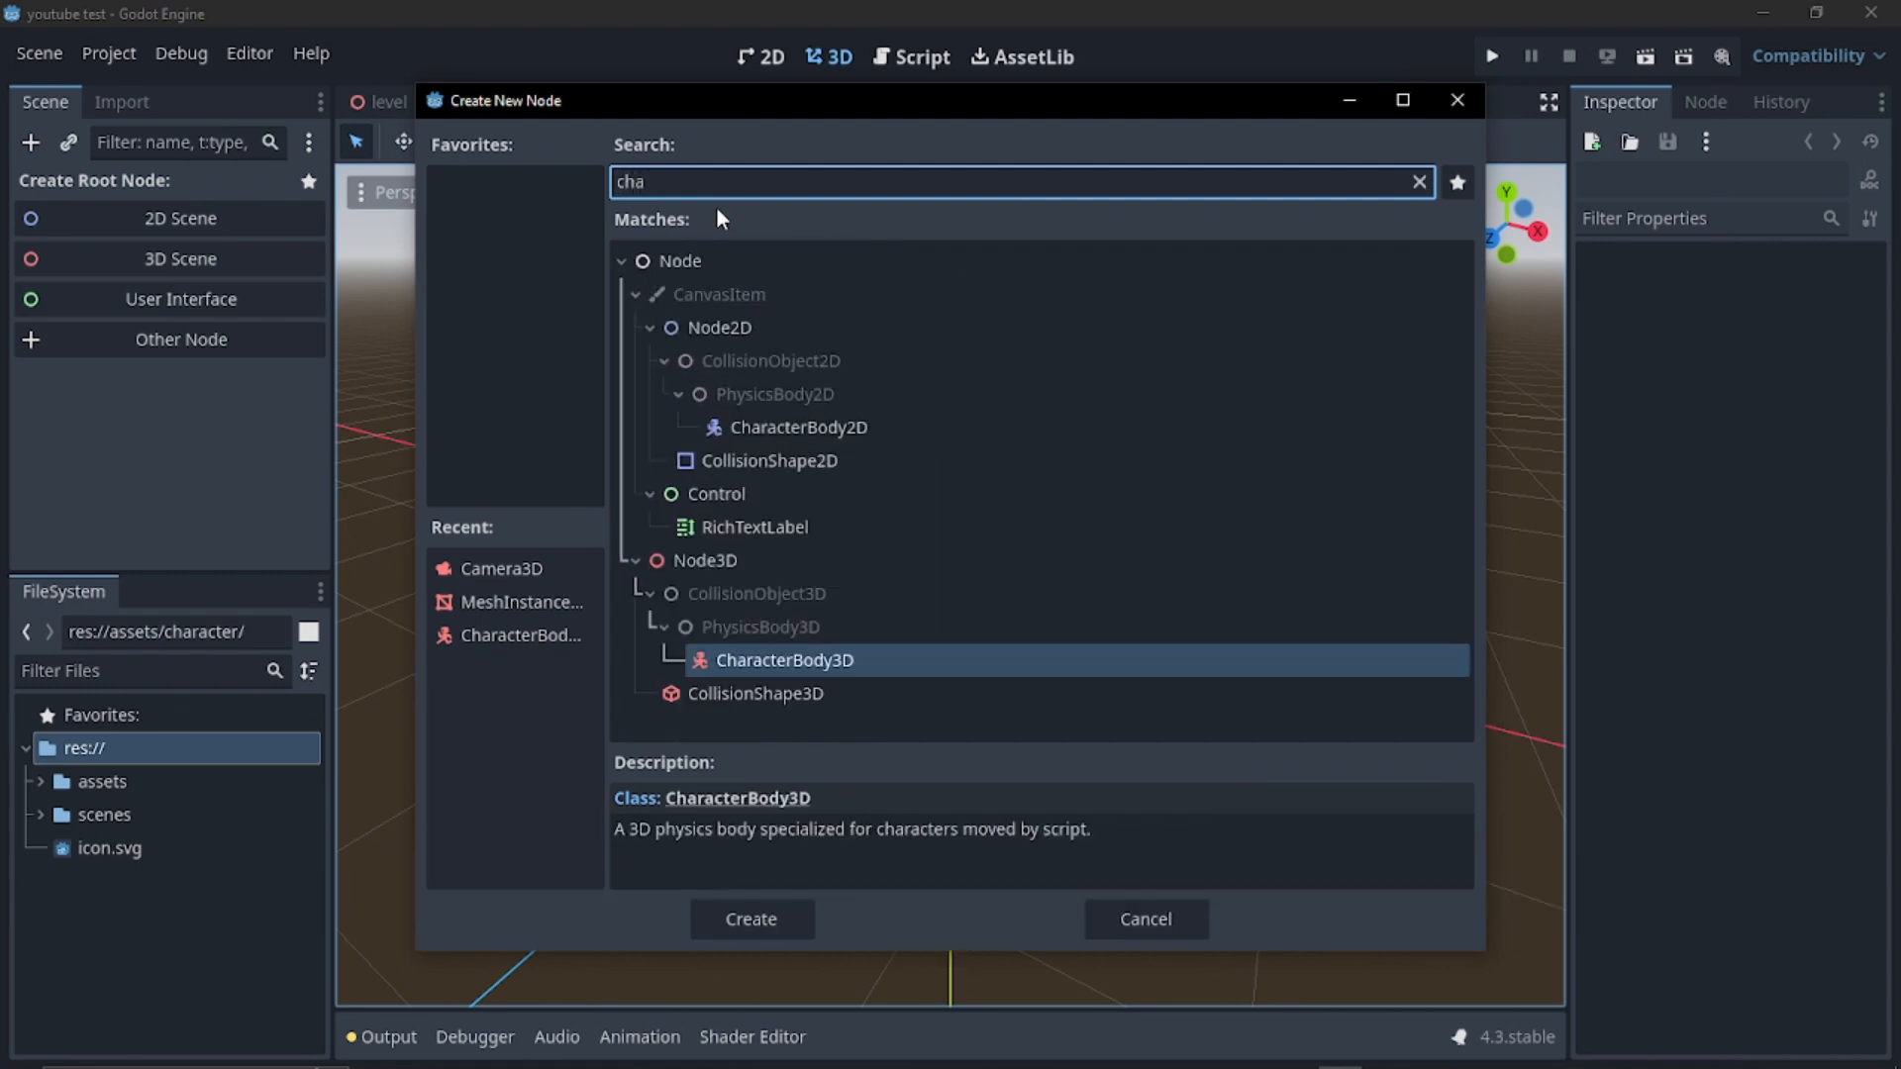
{"action": "left_click", "coordinate": [847, 662]}
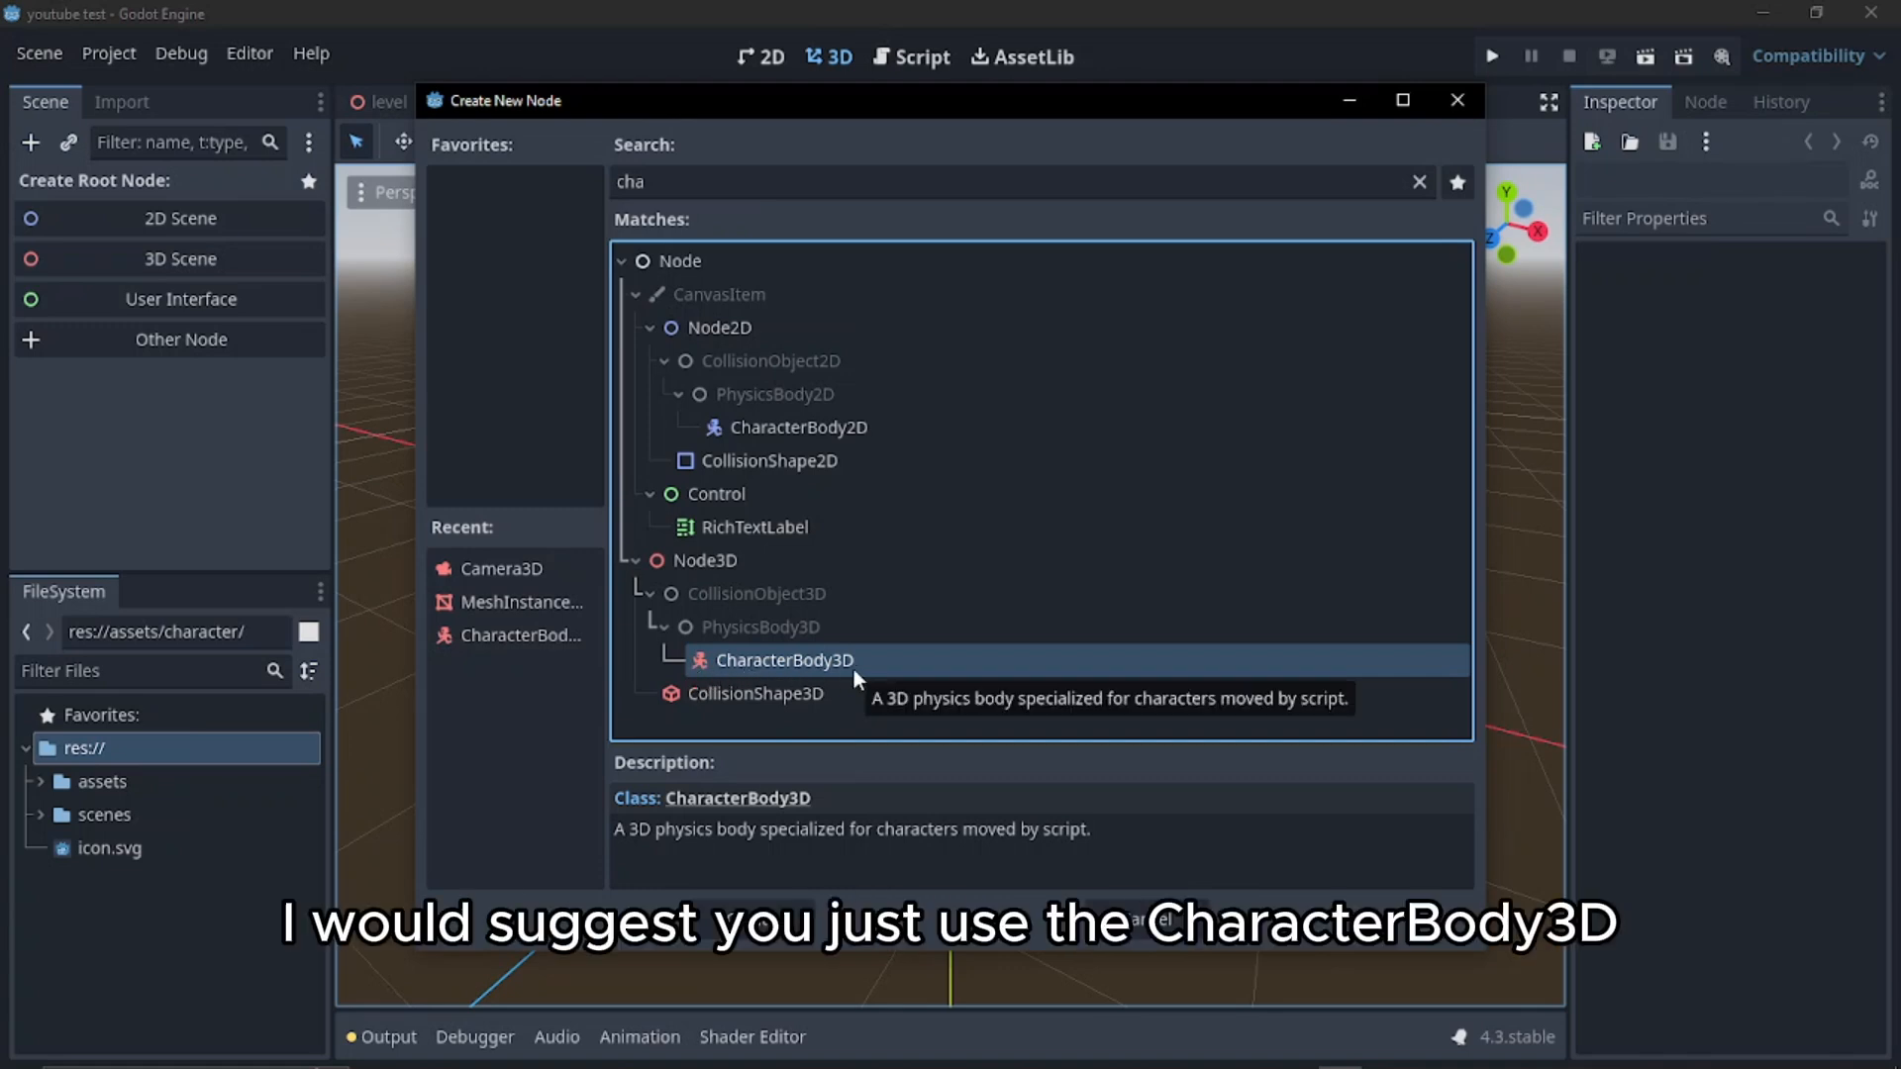
{"action": "left_click", "coordinate": [778, 927]}
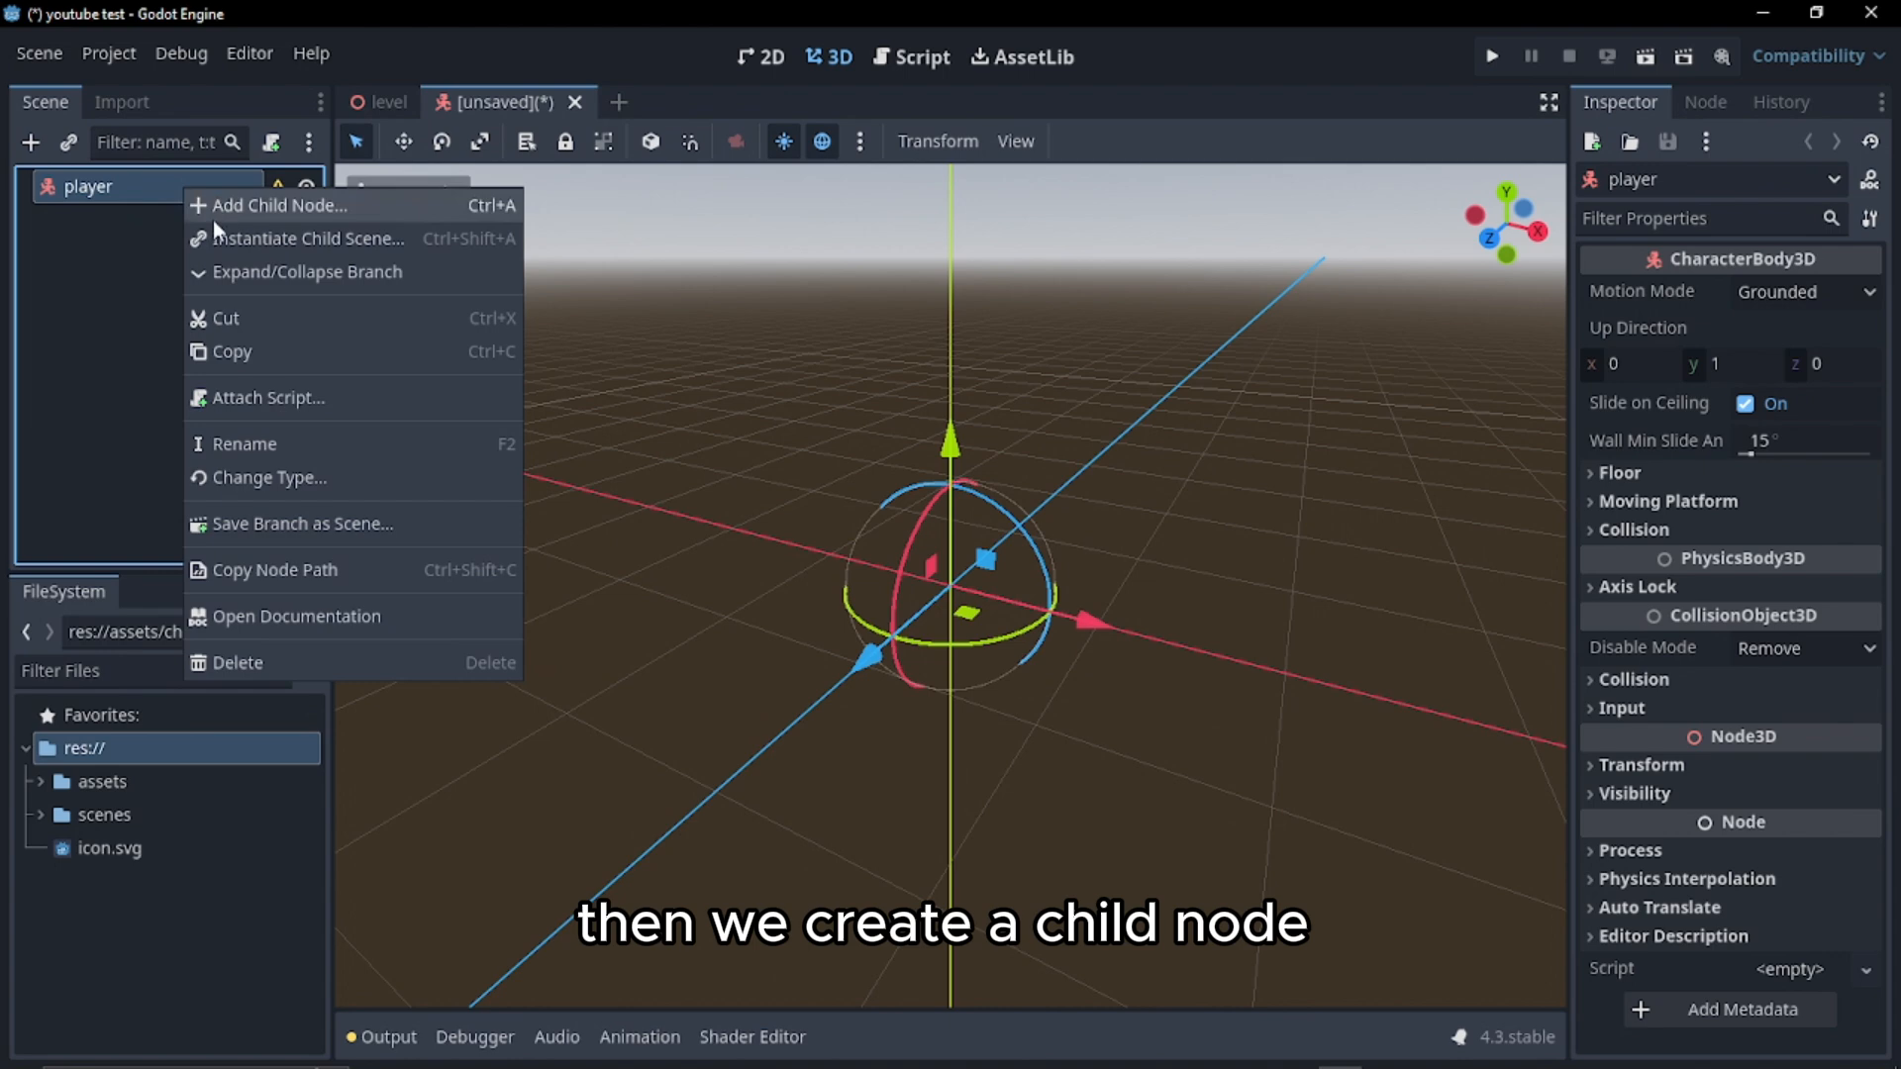
Add a MeshInstance3D node as a child of the player node
{"action": "left_click", "coordinate": [214, 218]}
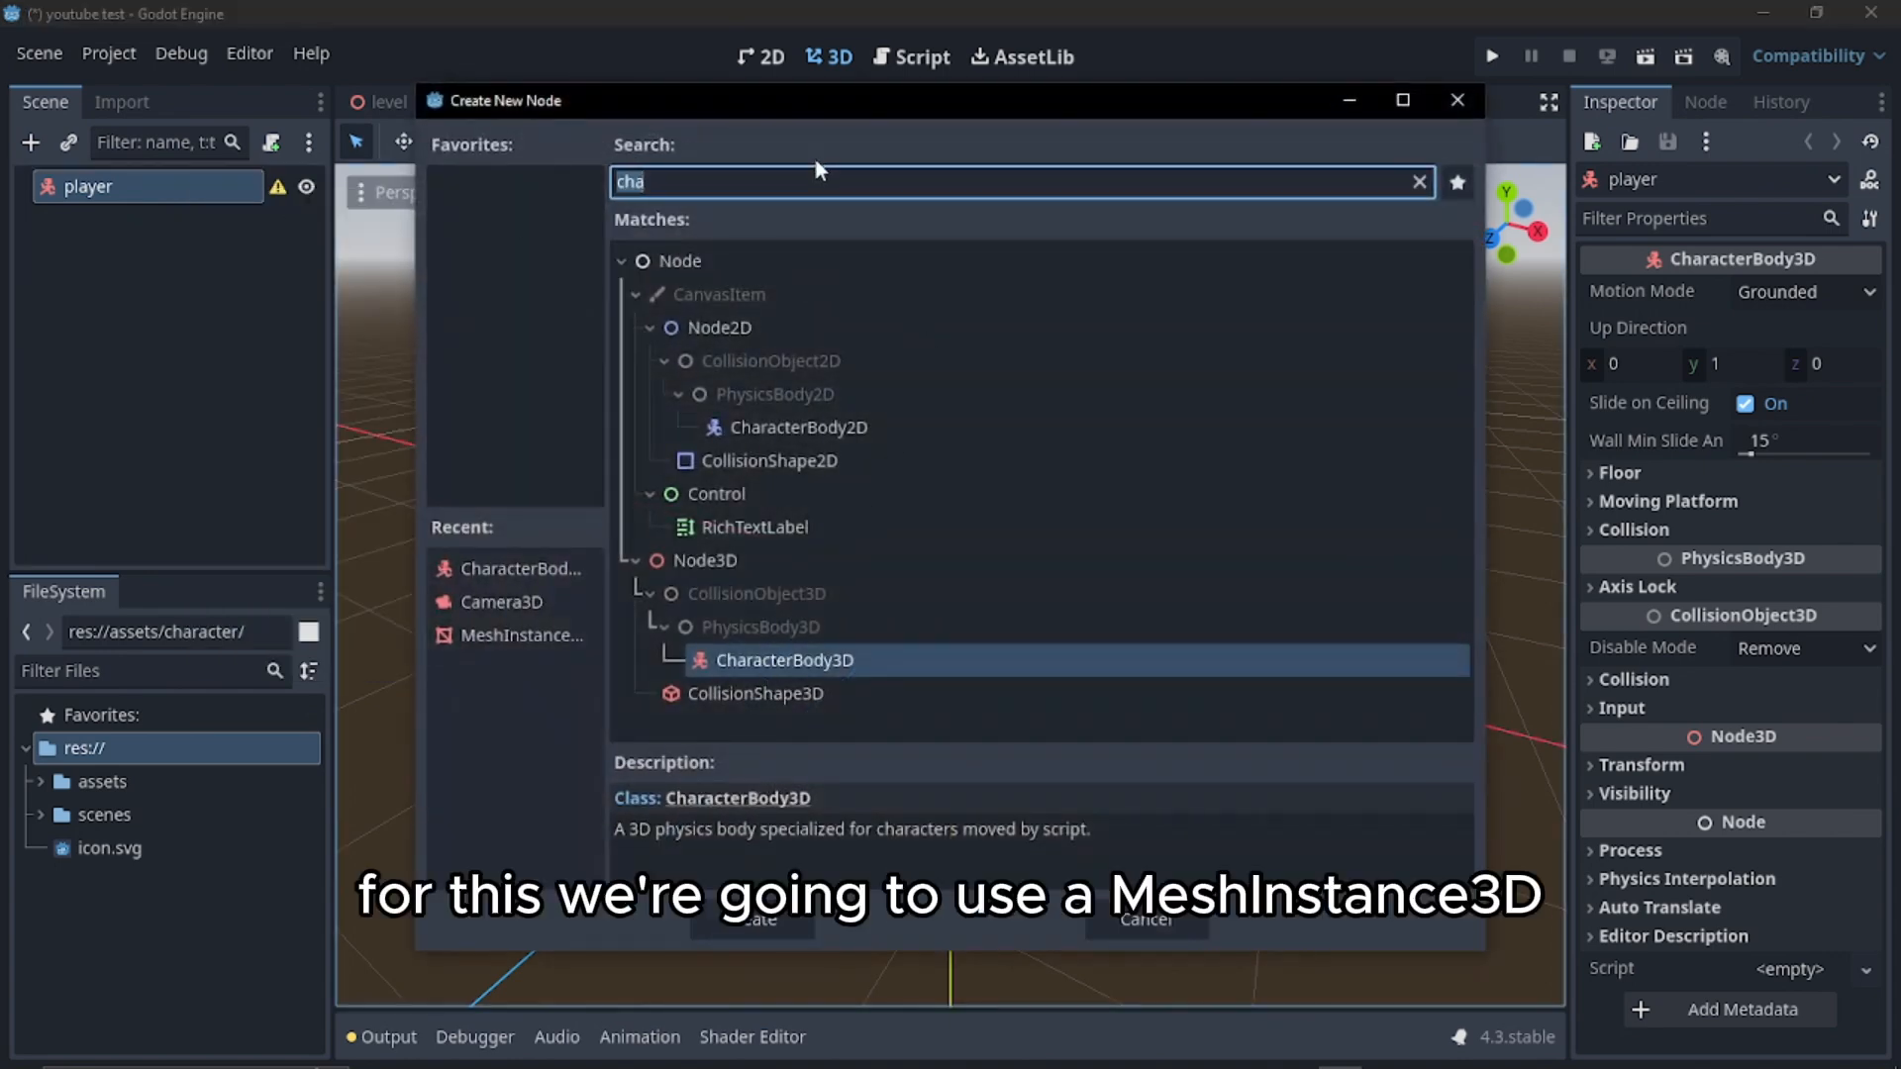
{"action": "type", "text": "mes"}
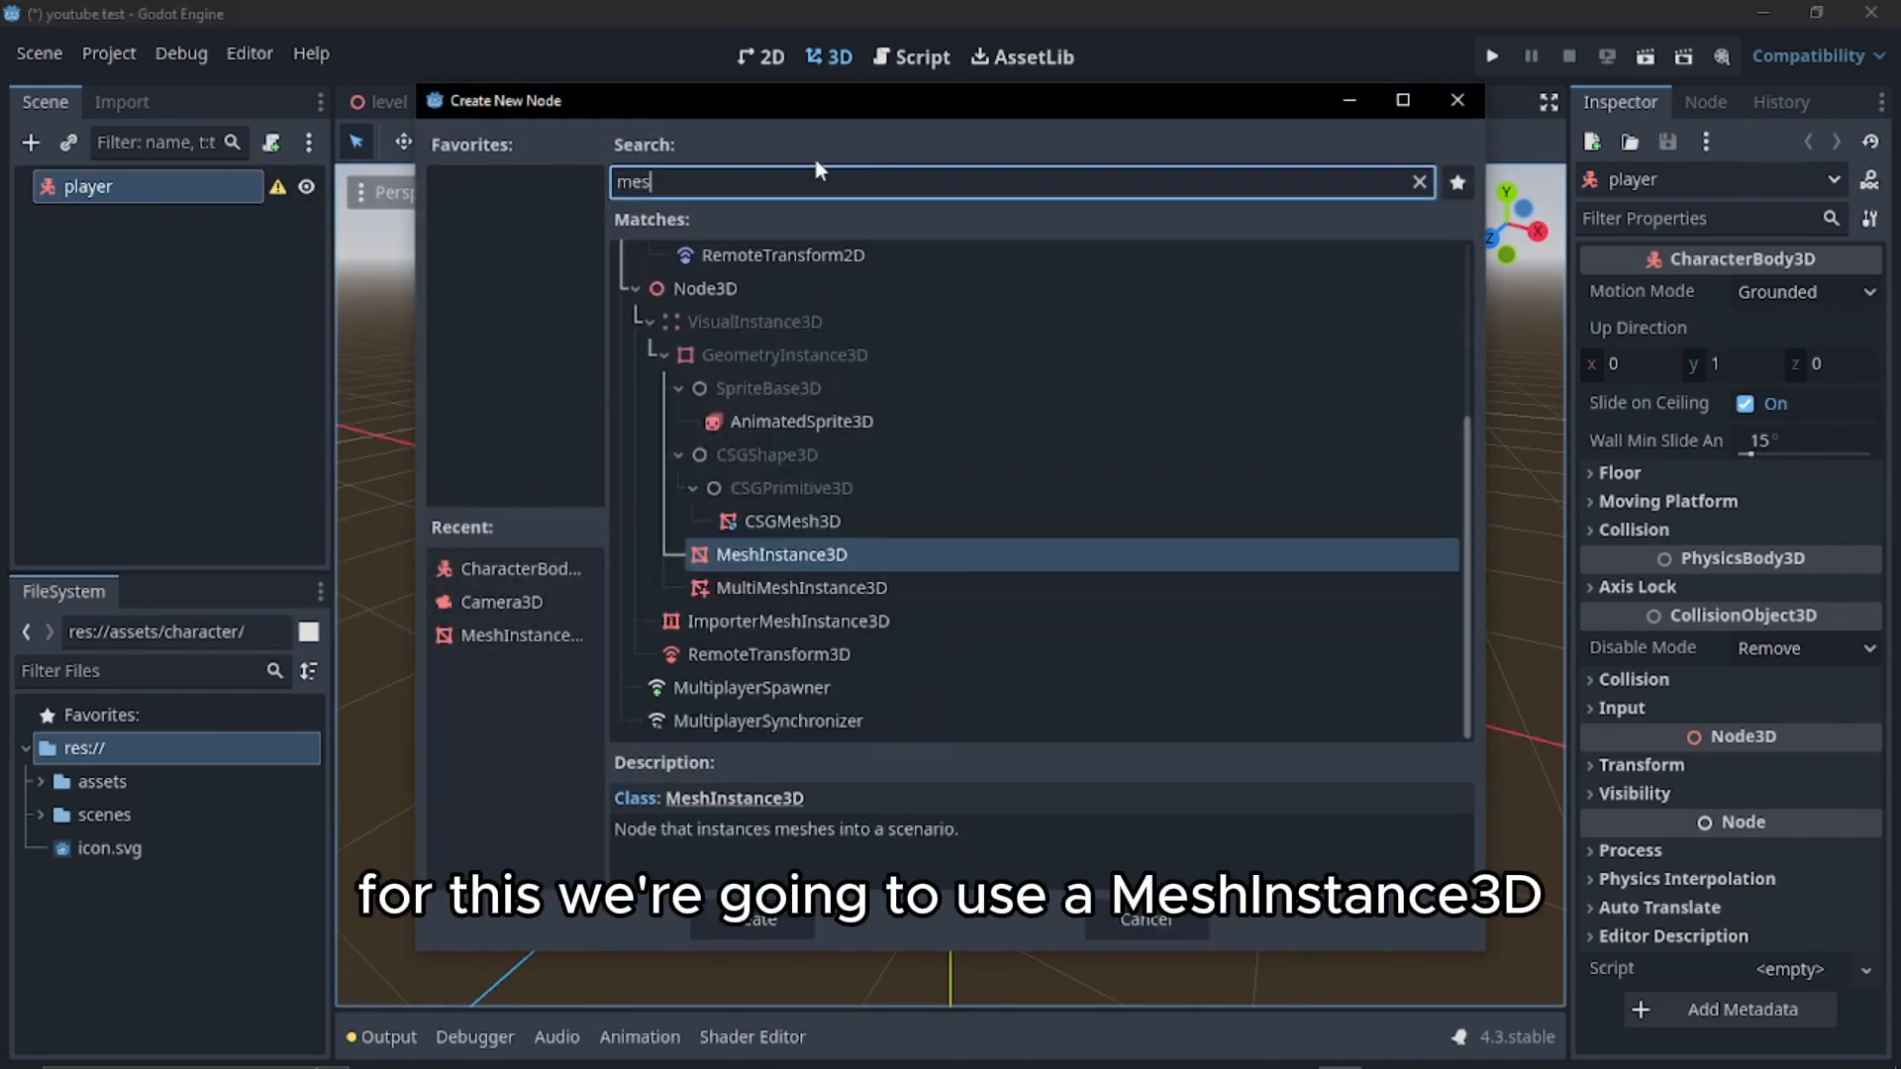
{"action": "left_click", "coordinate": [784, 911]}
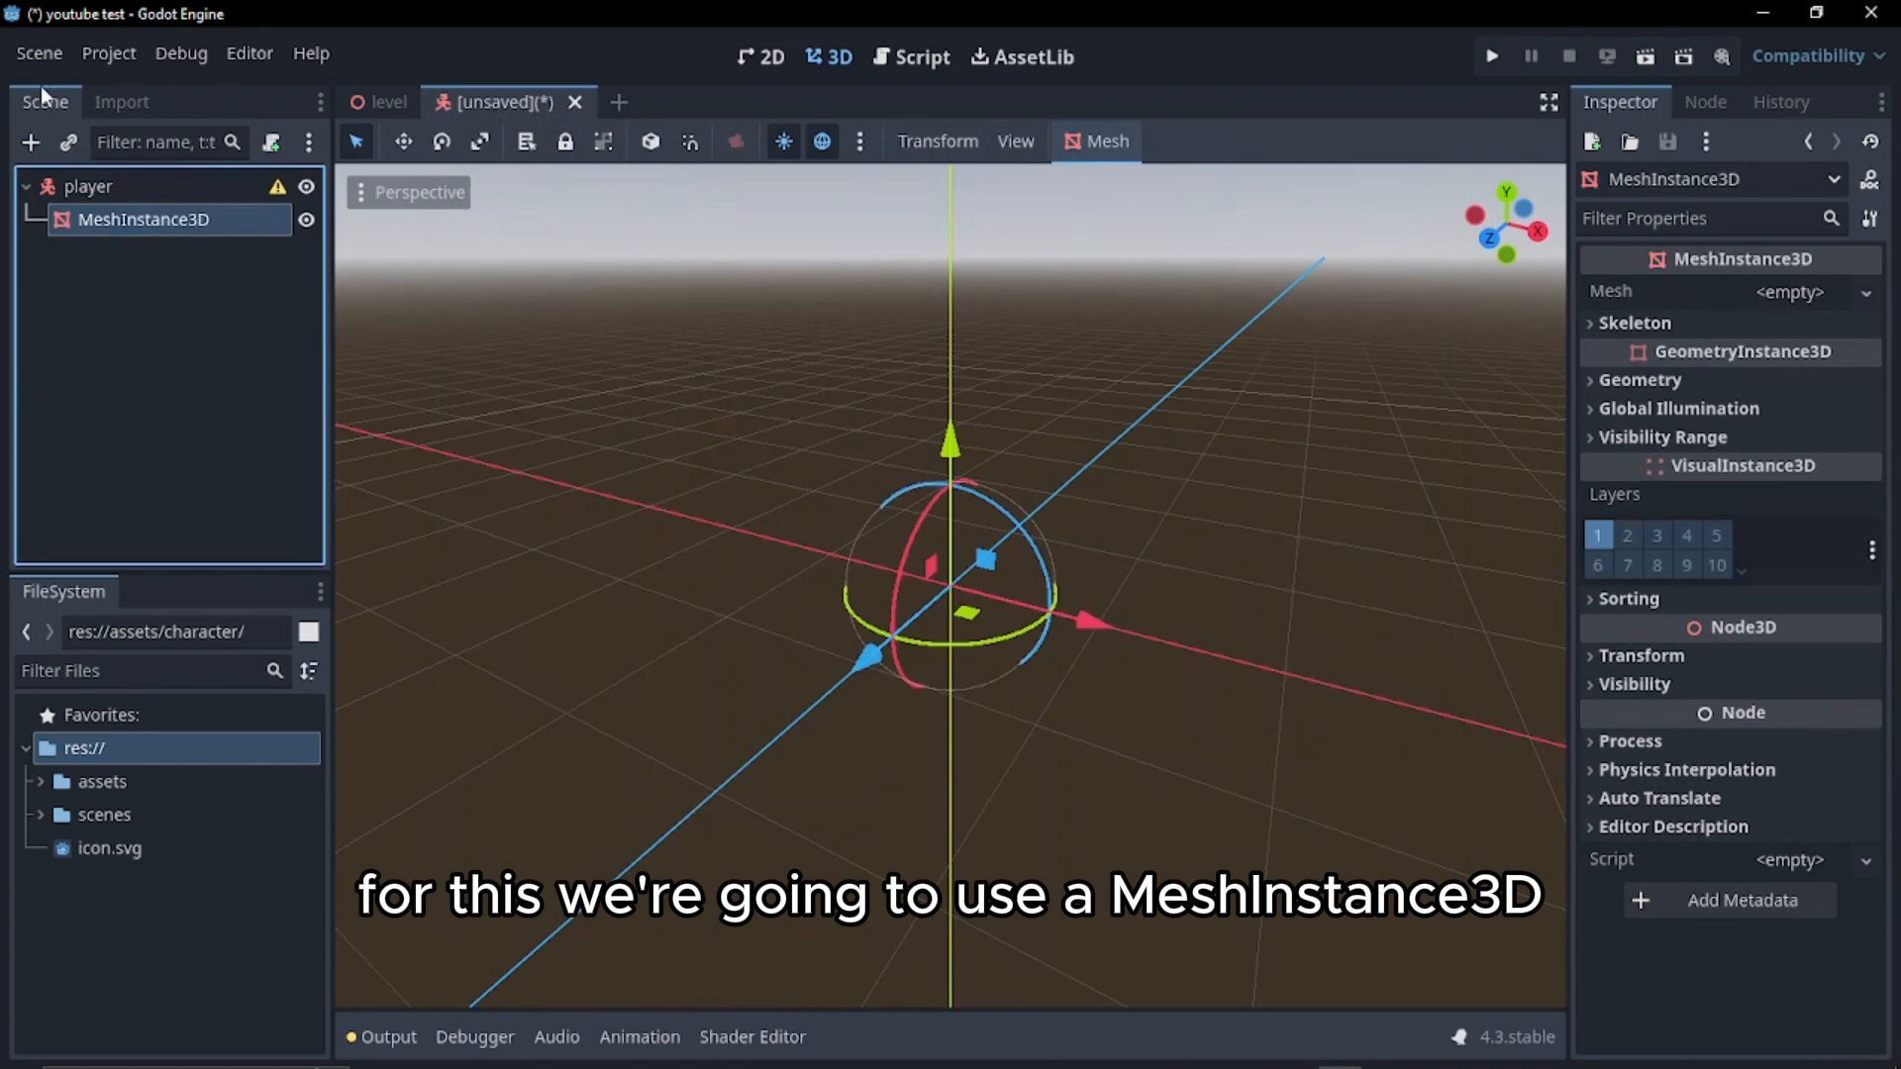
Assign a new CapsuleMesh to the player's MeshInstance3D
{"action": "right_click", "coordinate": [202, 221]}
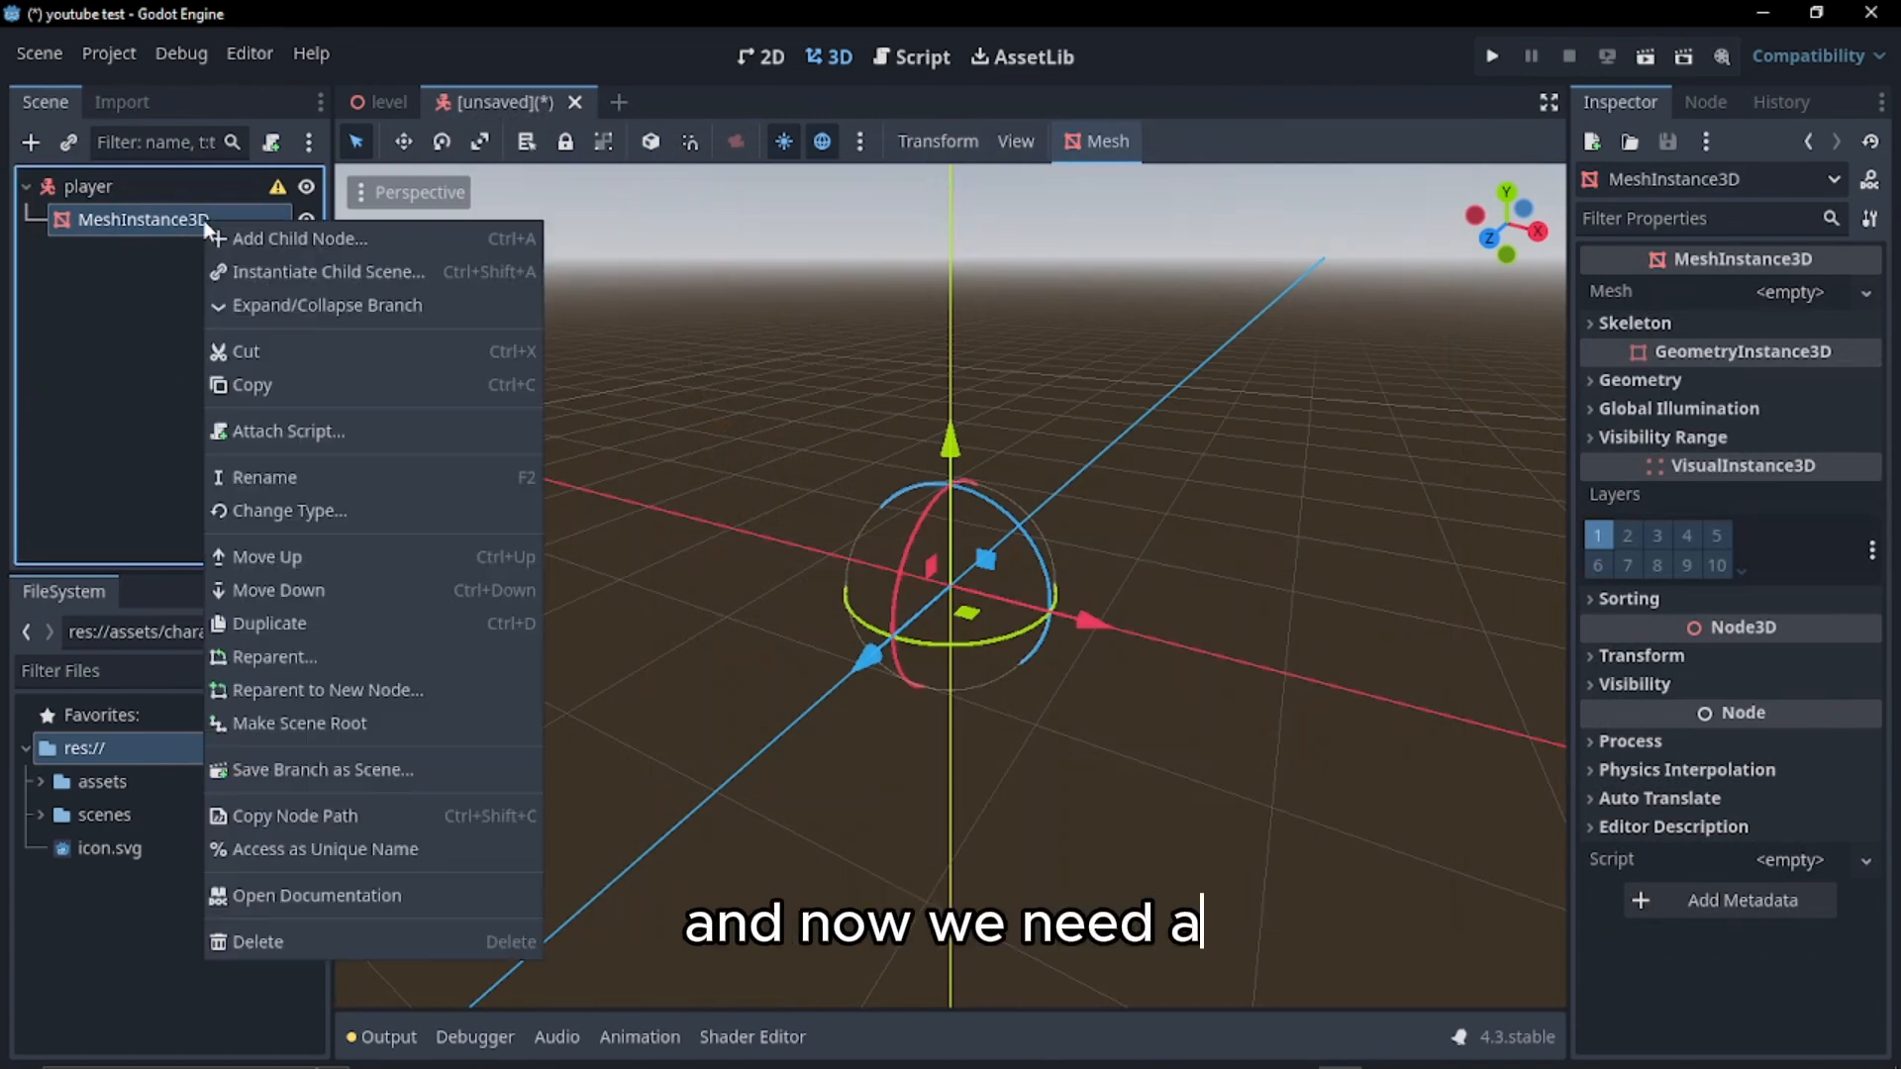
{"action": "left_click", "coordinate": [158, 258]}
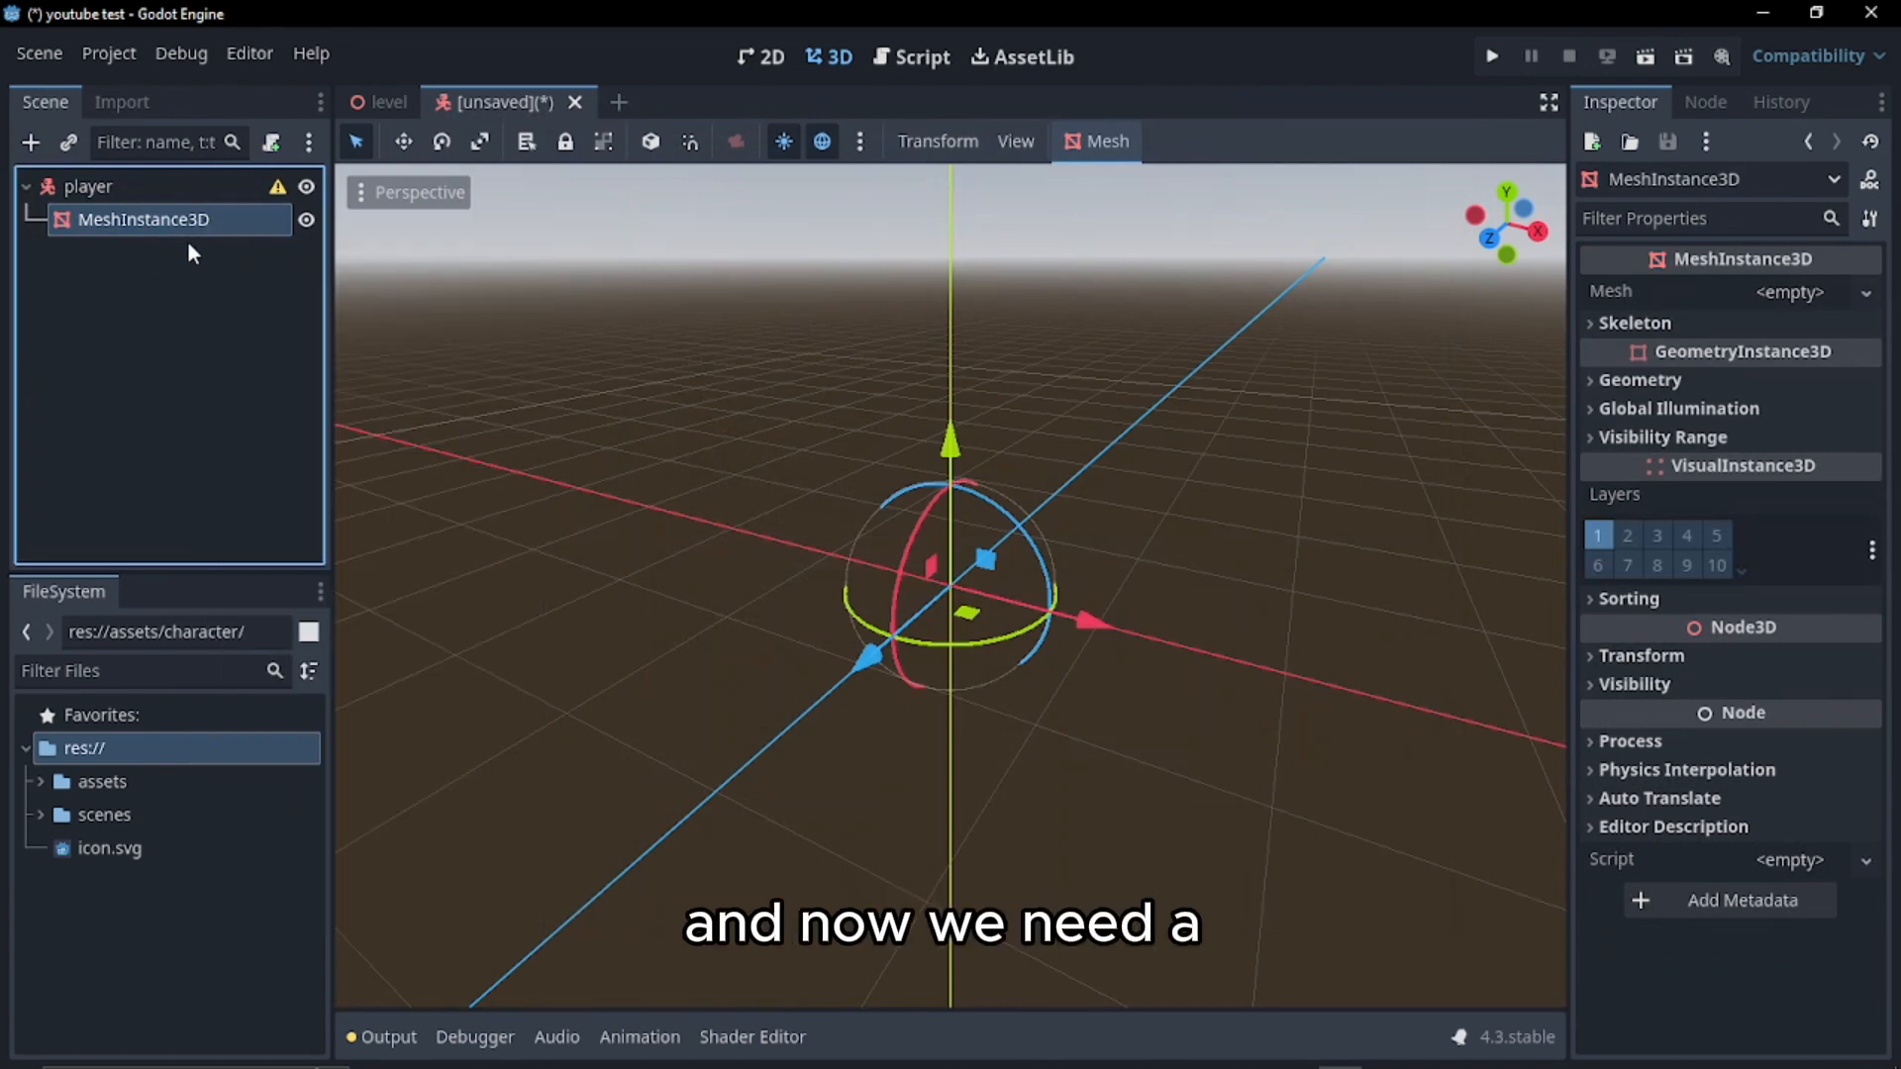
{"action": "left_click", "coordinate": [1865, 293]}
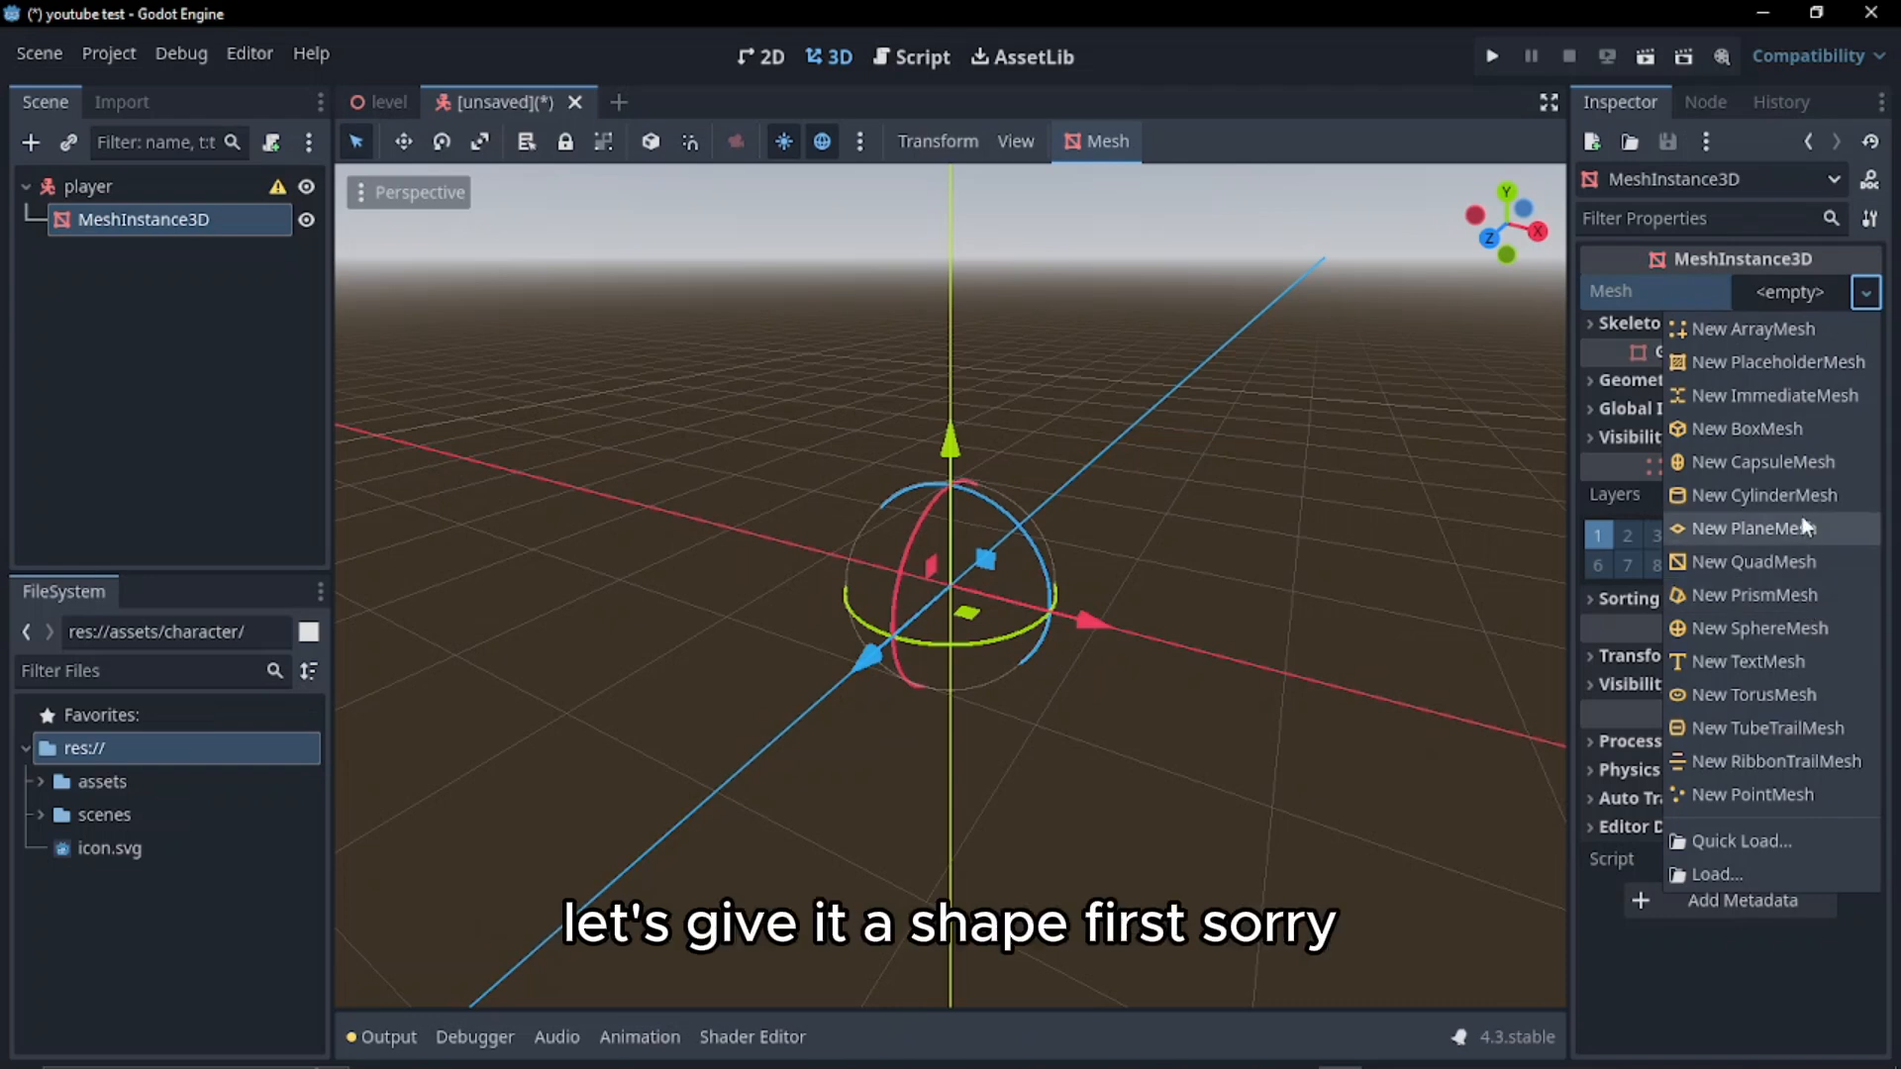
{"action": "left_click", "coordinate": [1804, 526]}
{"action": "left_click", "coordinate": [1866, 316]}
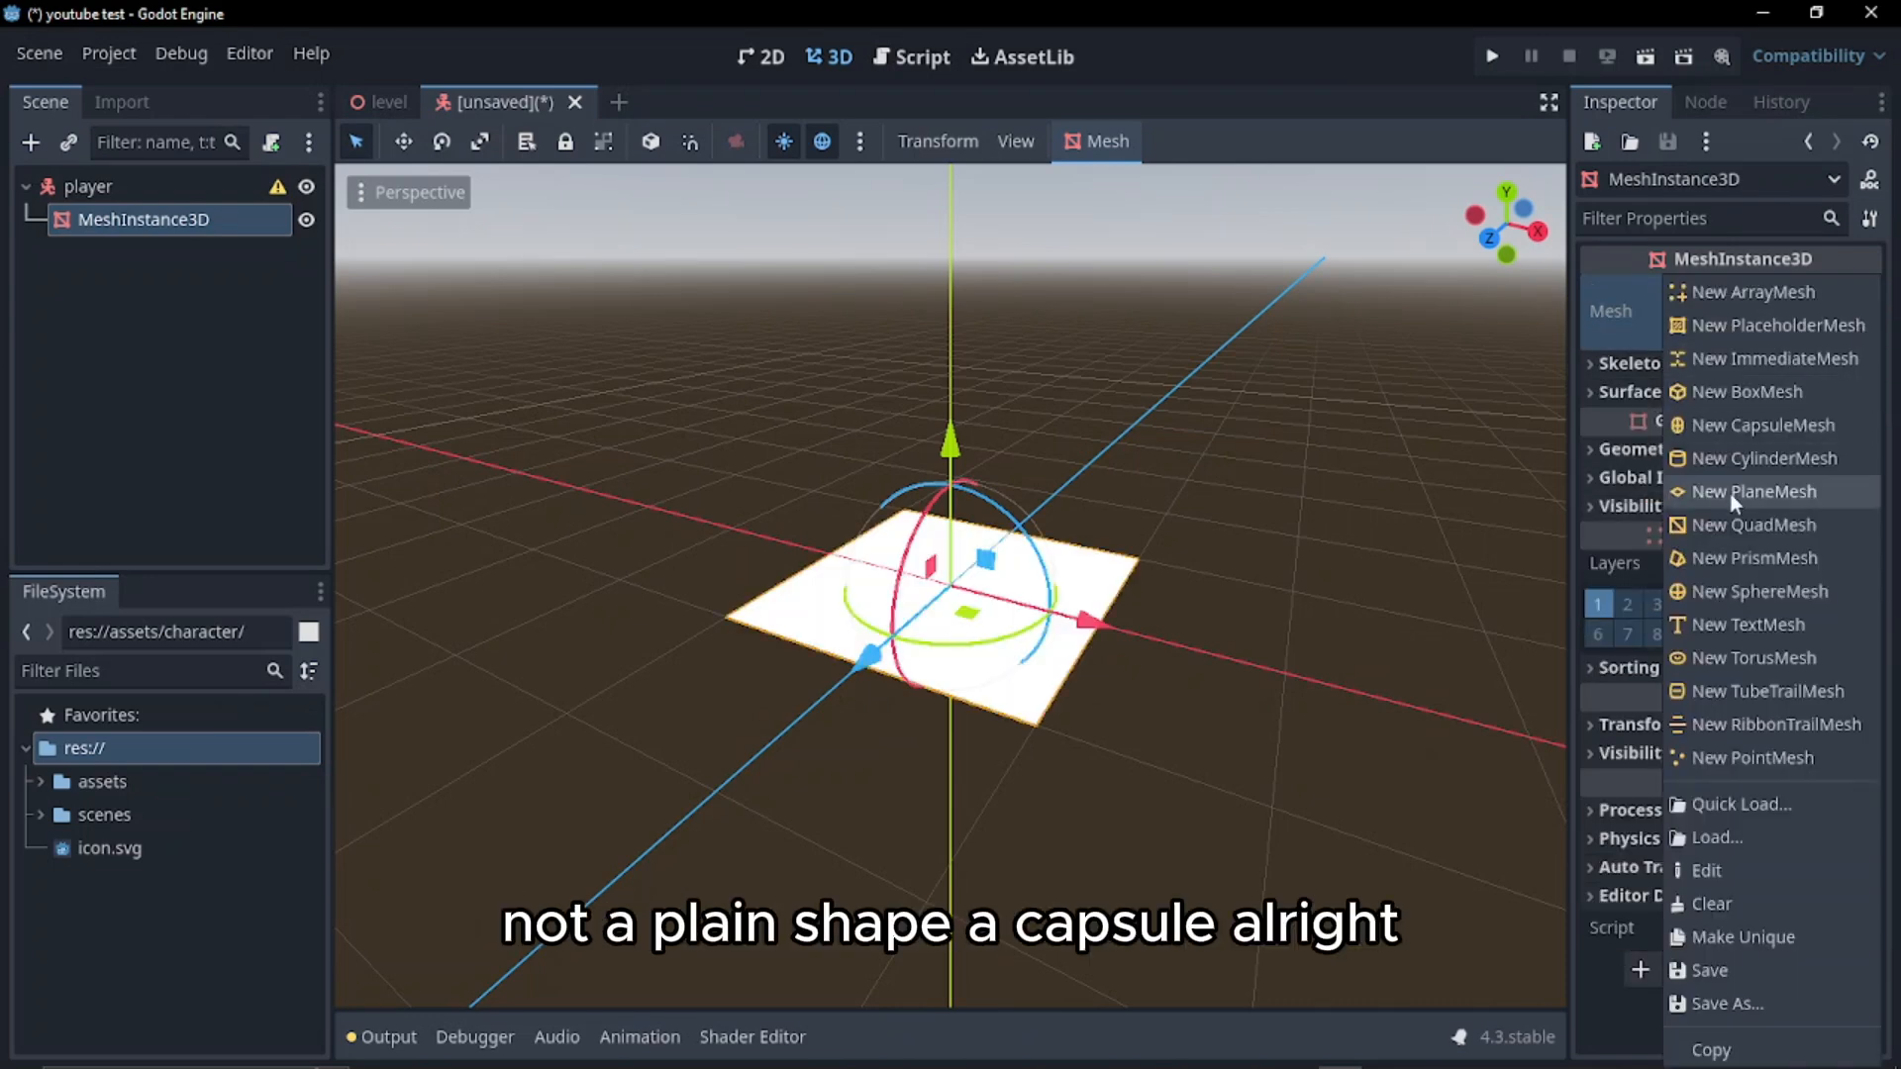
{"action": "left_click", "coordinate": [1750, 421]}
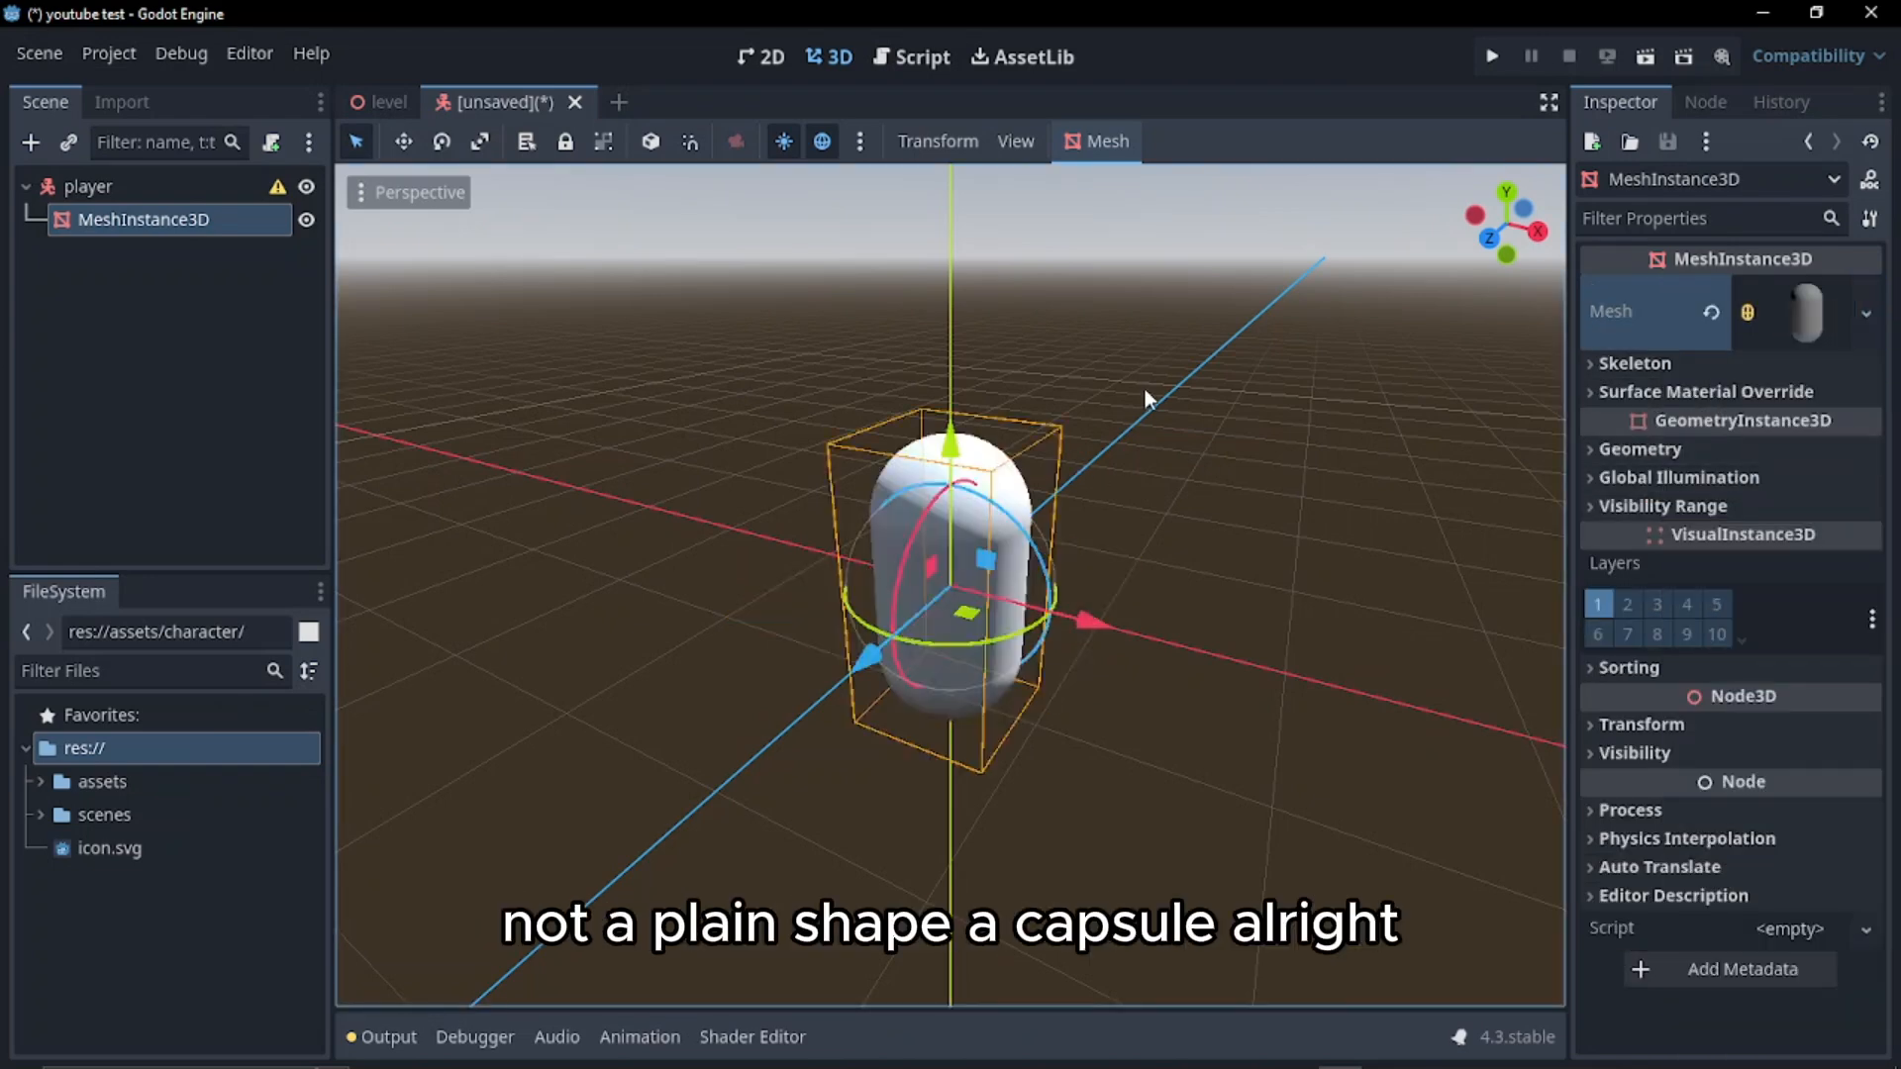
Create a collision shape from the capsule mesh with Sibling placement and the Simplified Convex type
{"action": "left_click", "coordinate": [1123, 141]}
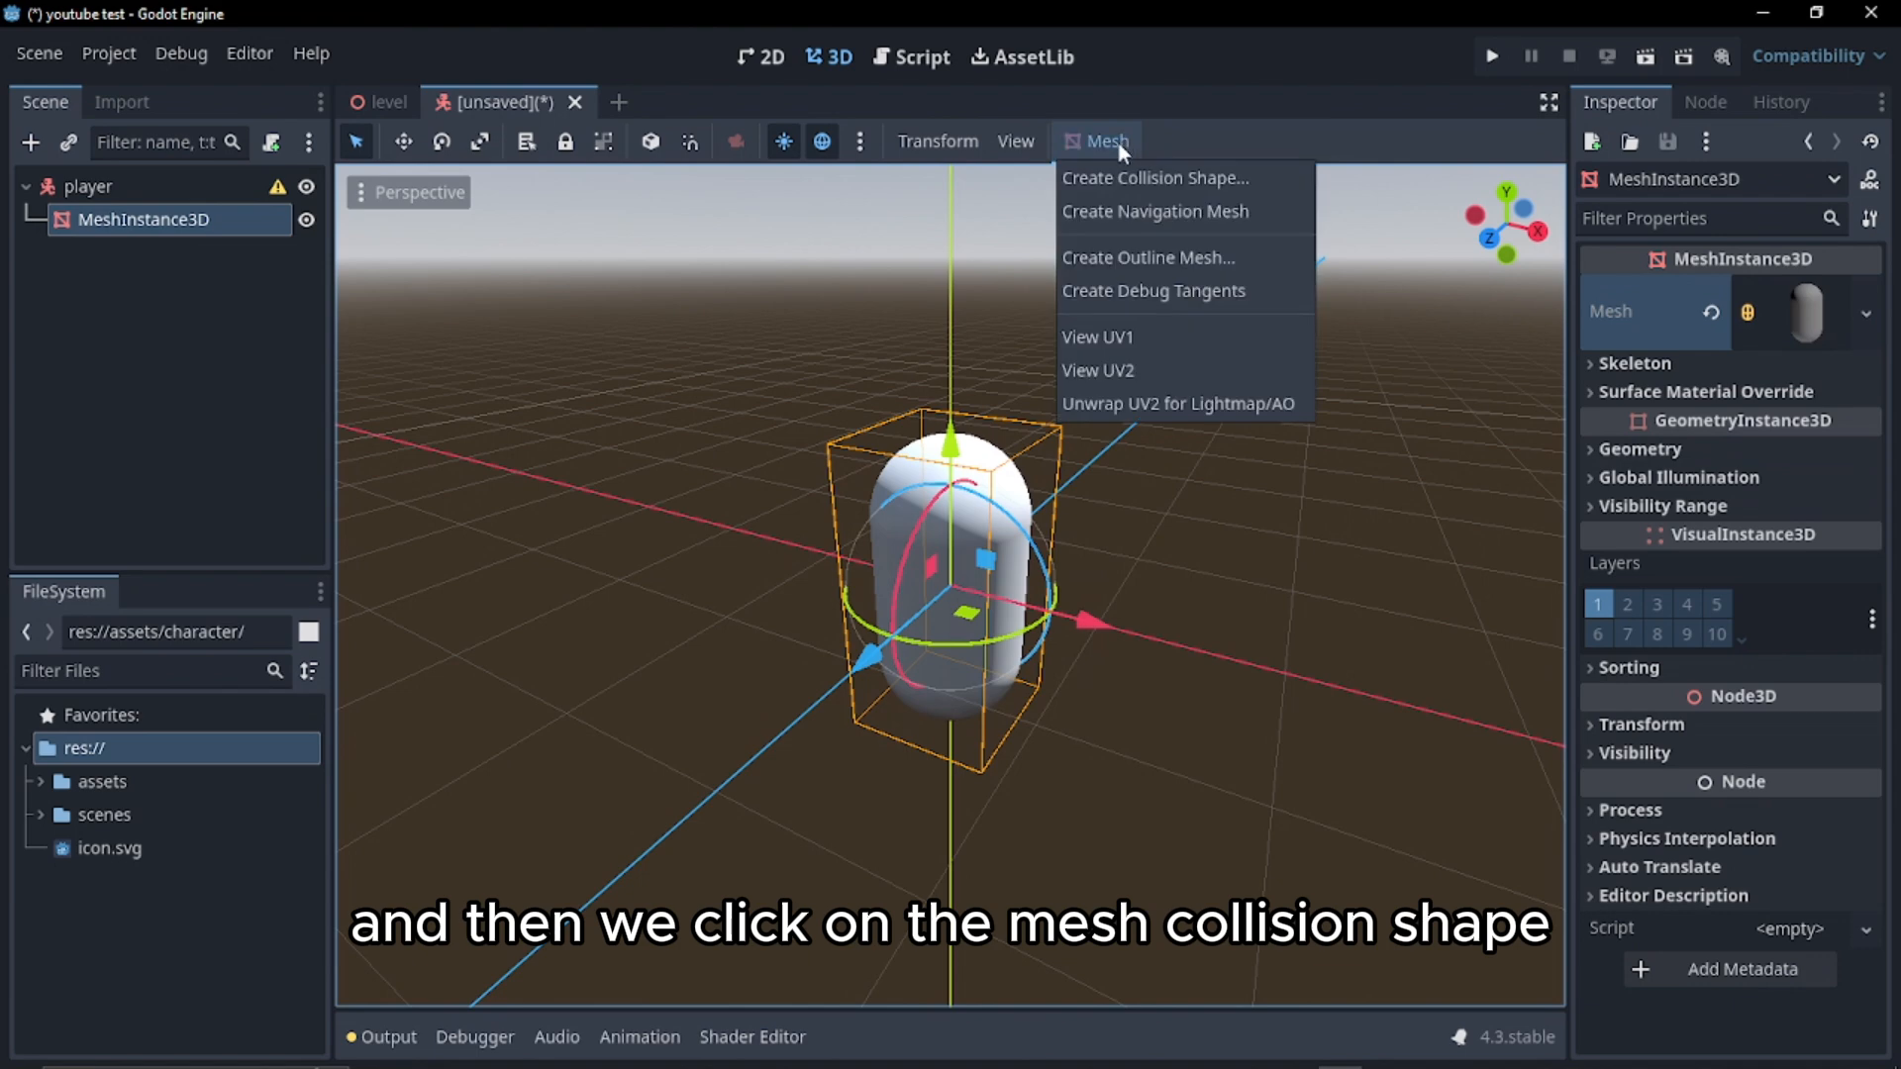
{"action": "left_click", "coordinate": [1149, 184]}
{"action": "left_click", "coordinate": [1089, 490]}
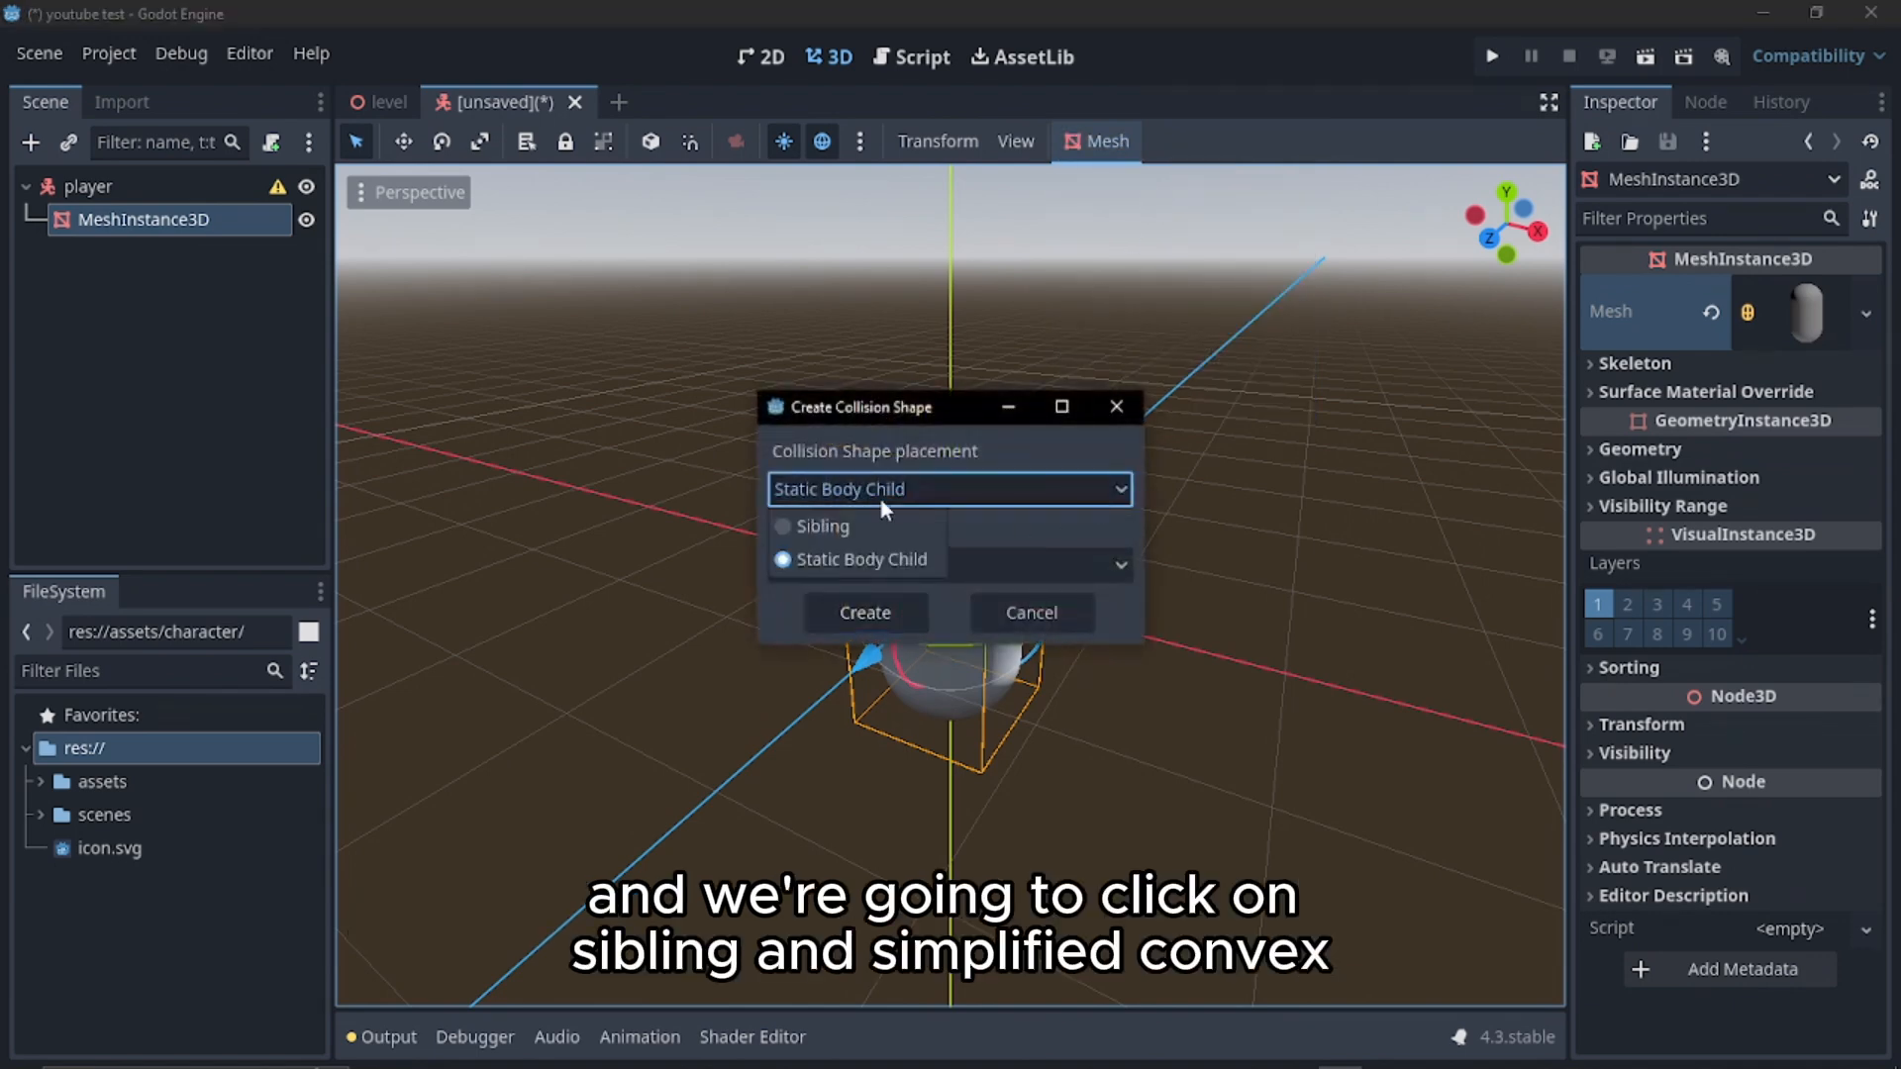
{"action": "left_click", "coordinate": [876, 521]}
{"action": "left_click", "coordinate": [906, 561]}
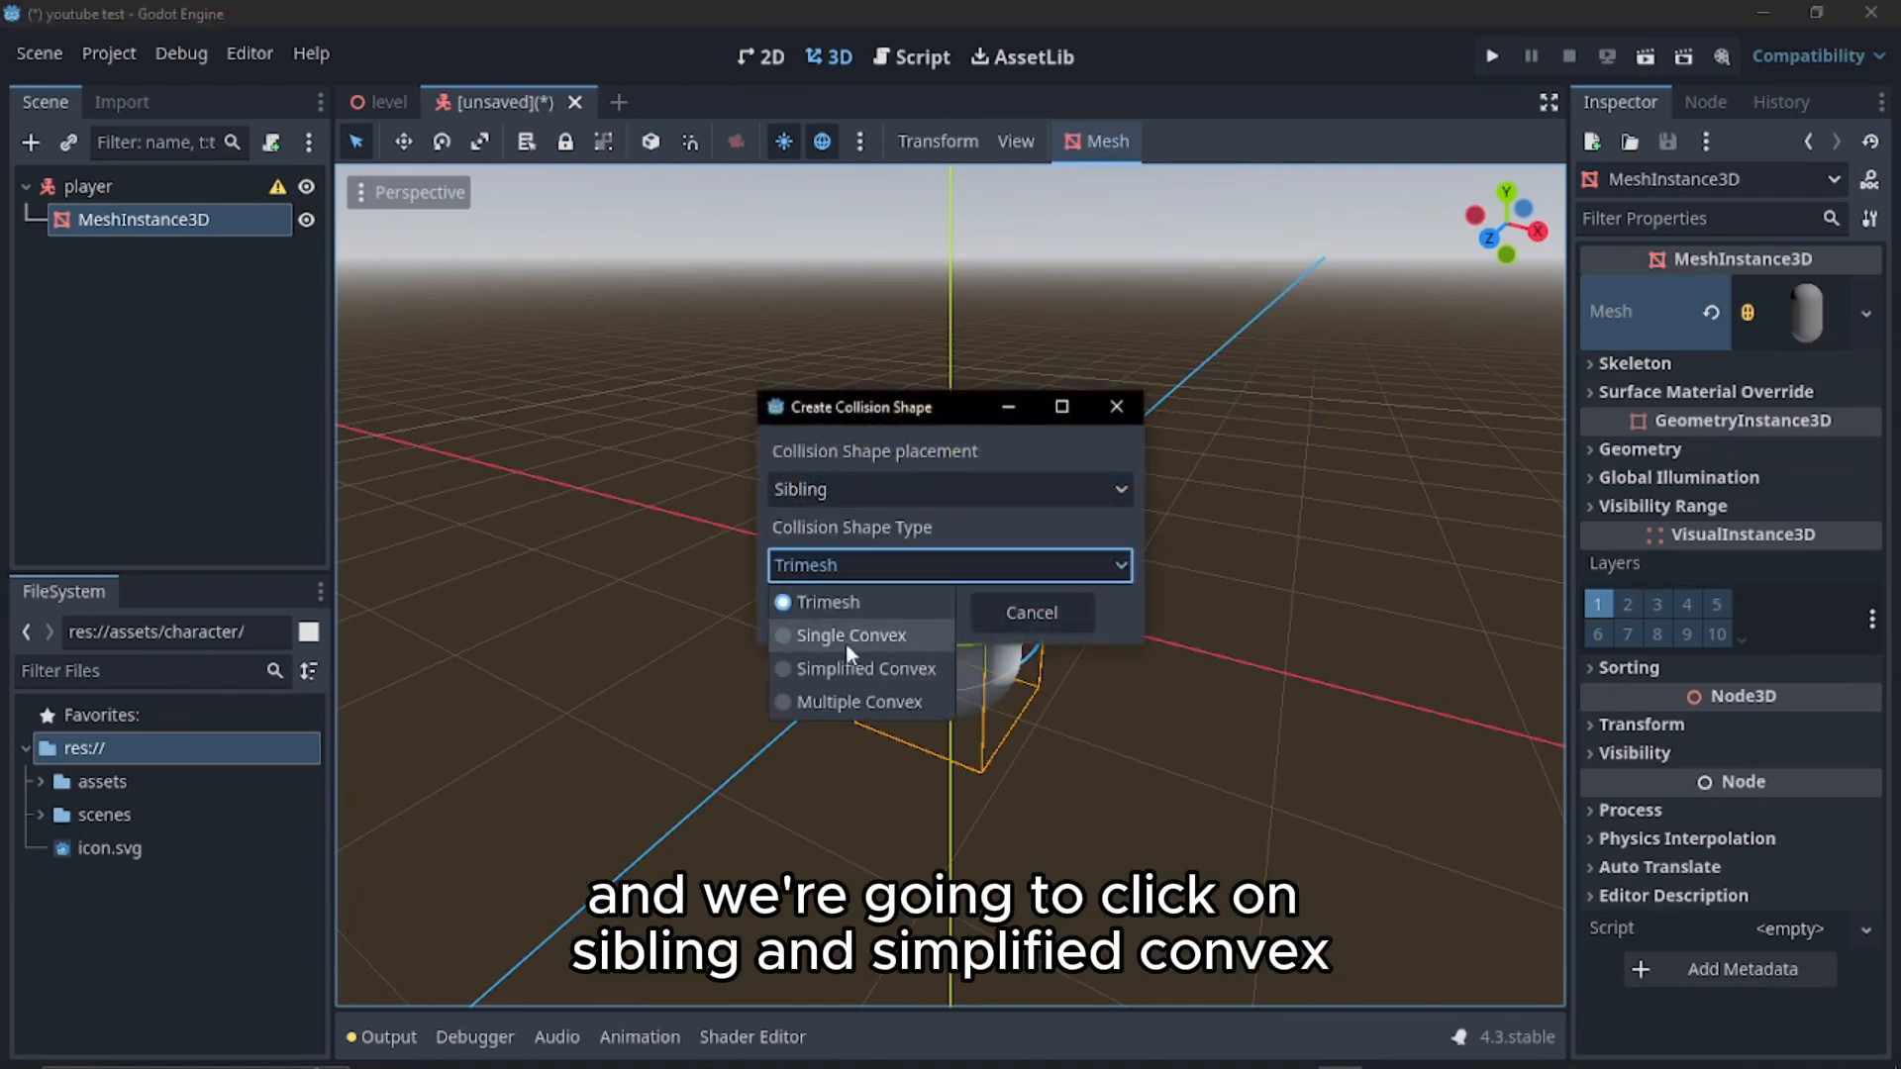
{"action": "left_click", "coordinate": [858, 670]}
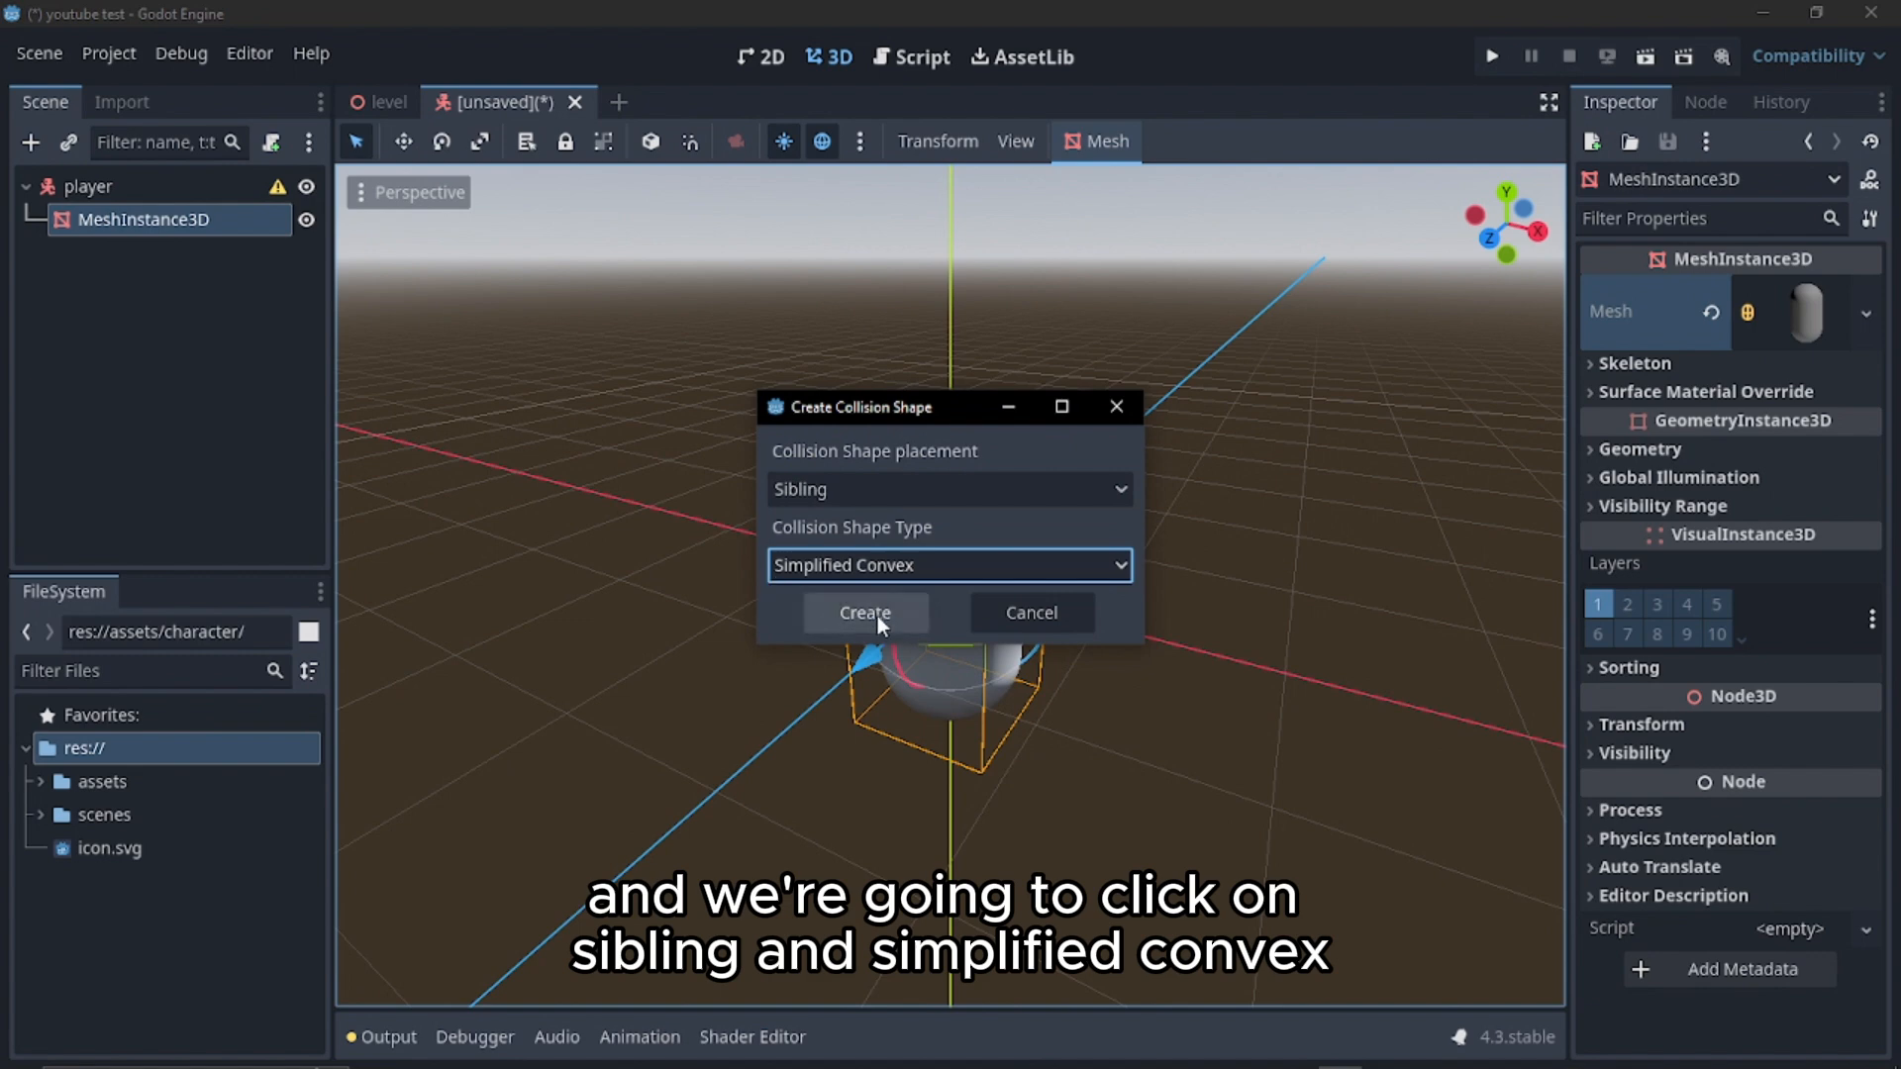
{"action": "left_click", "coordinate": [871, 614]}
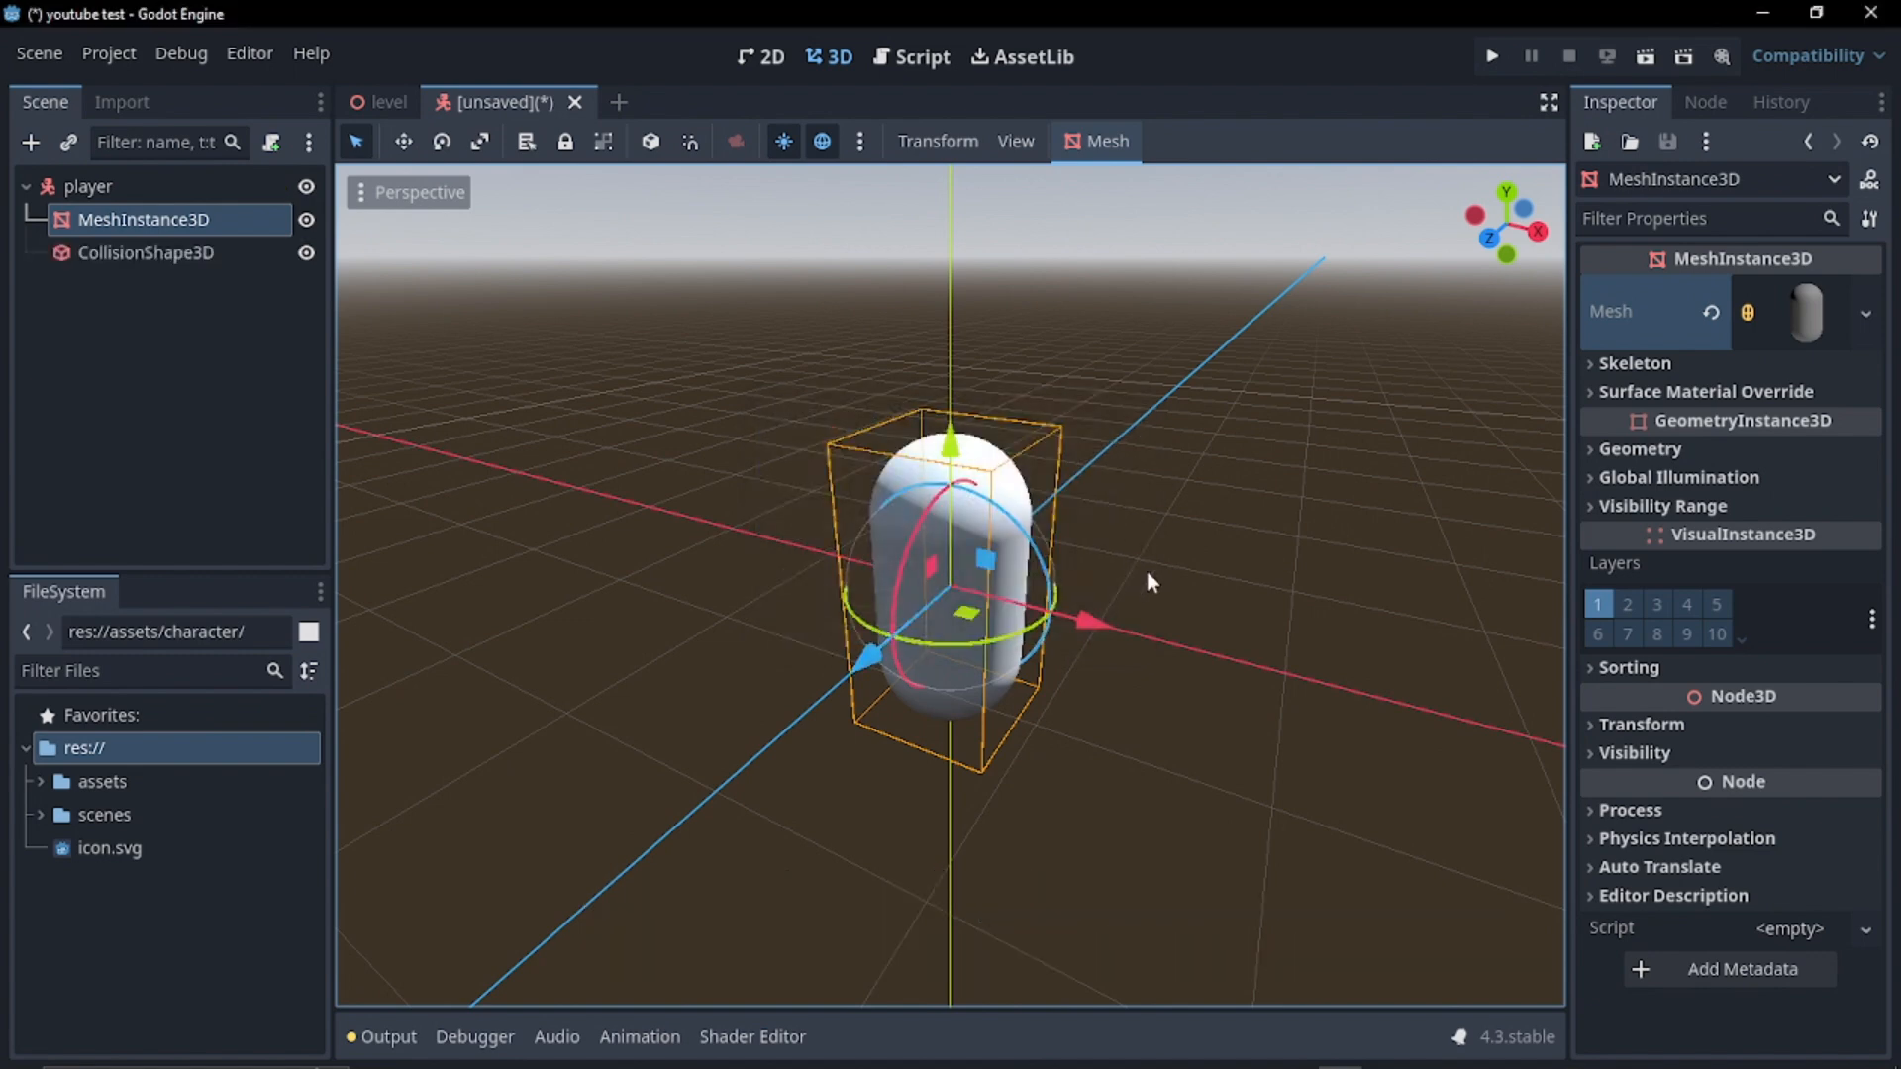
{"action": "left_click", "coordinate": [1138, 369]}
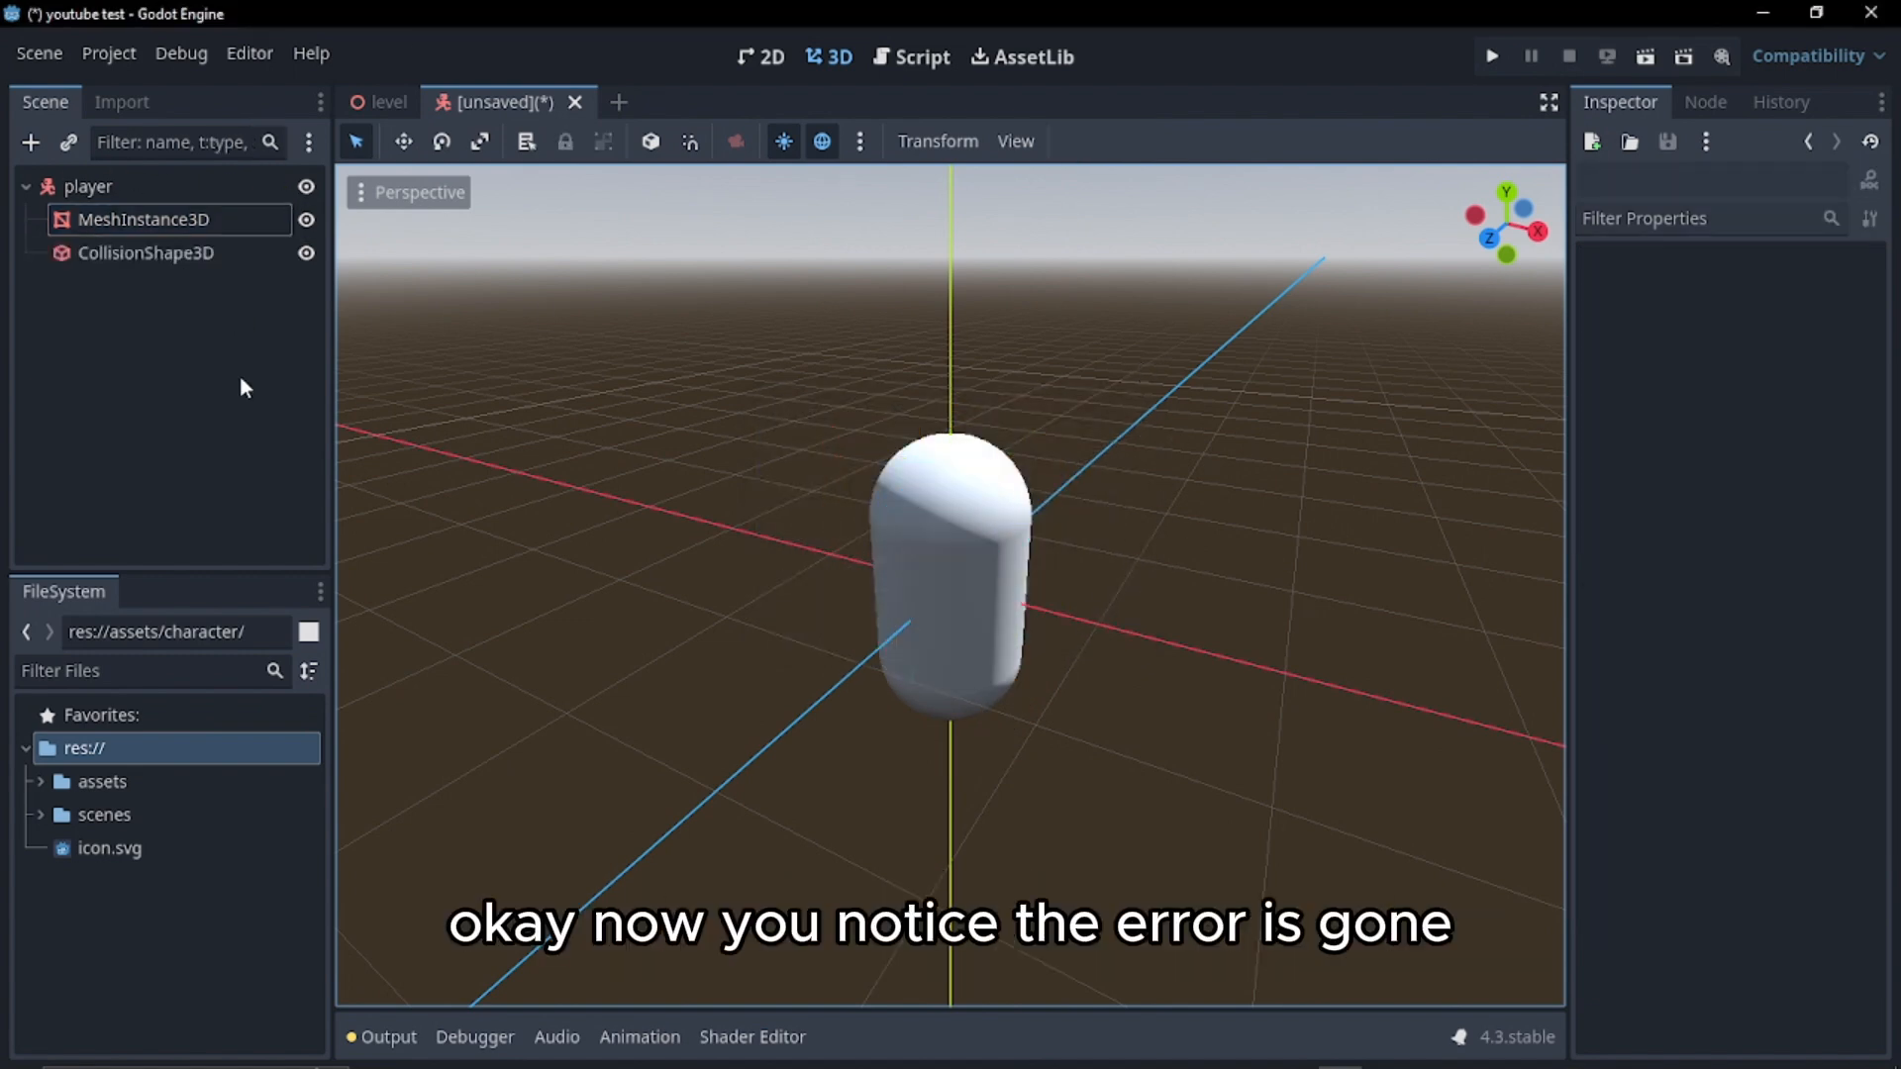
{"action": "middle_click_drag", "start_coordinate": [1340, 309], "coordinate": [968, 558]}
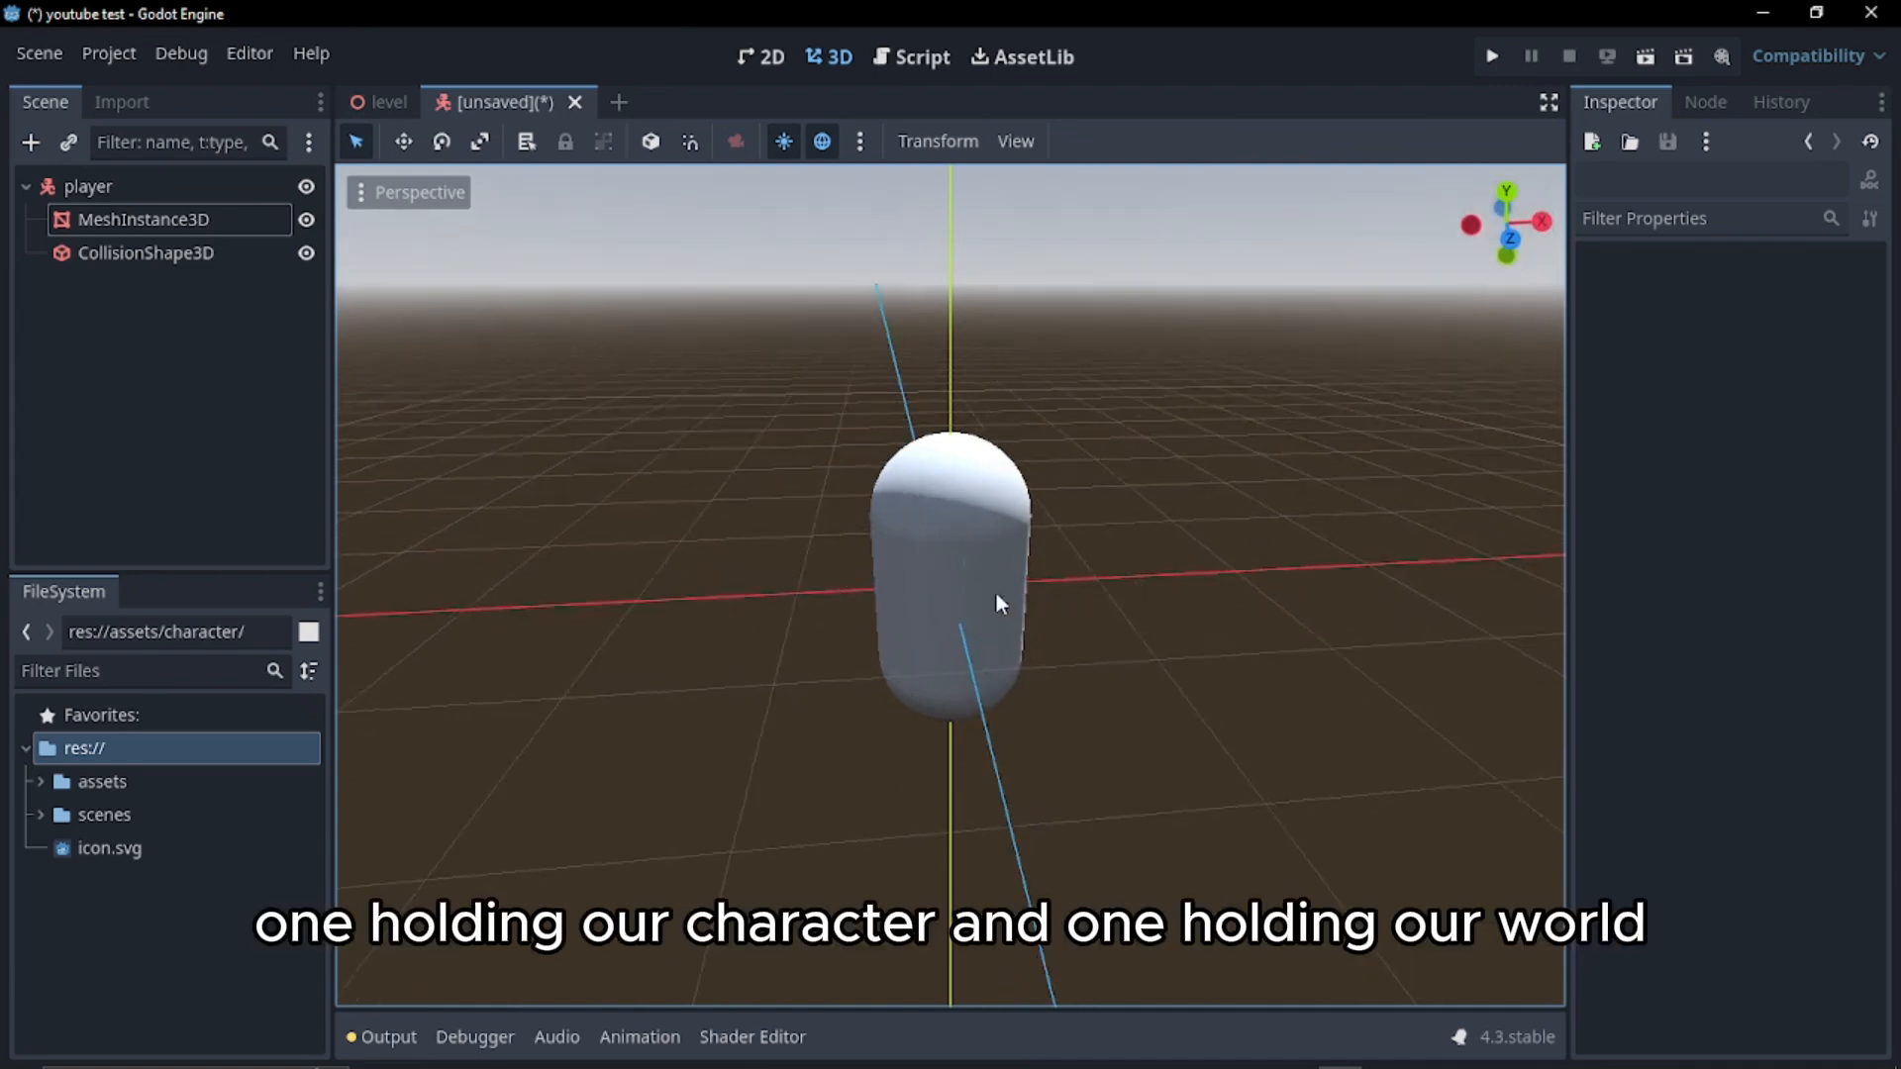
{"action": "left_click", "coordinate": [382, 102]}
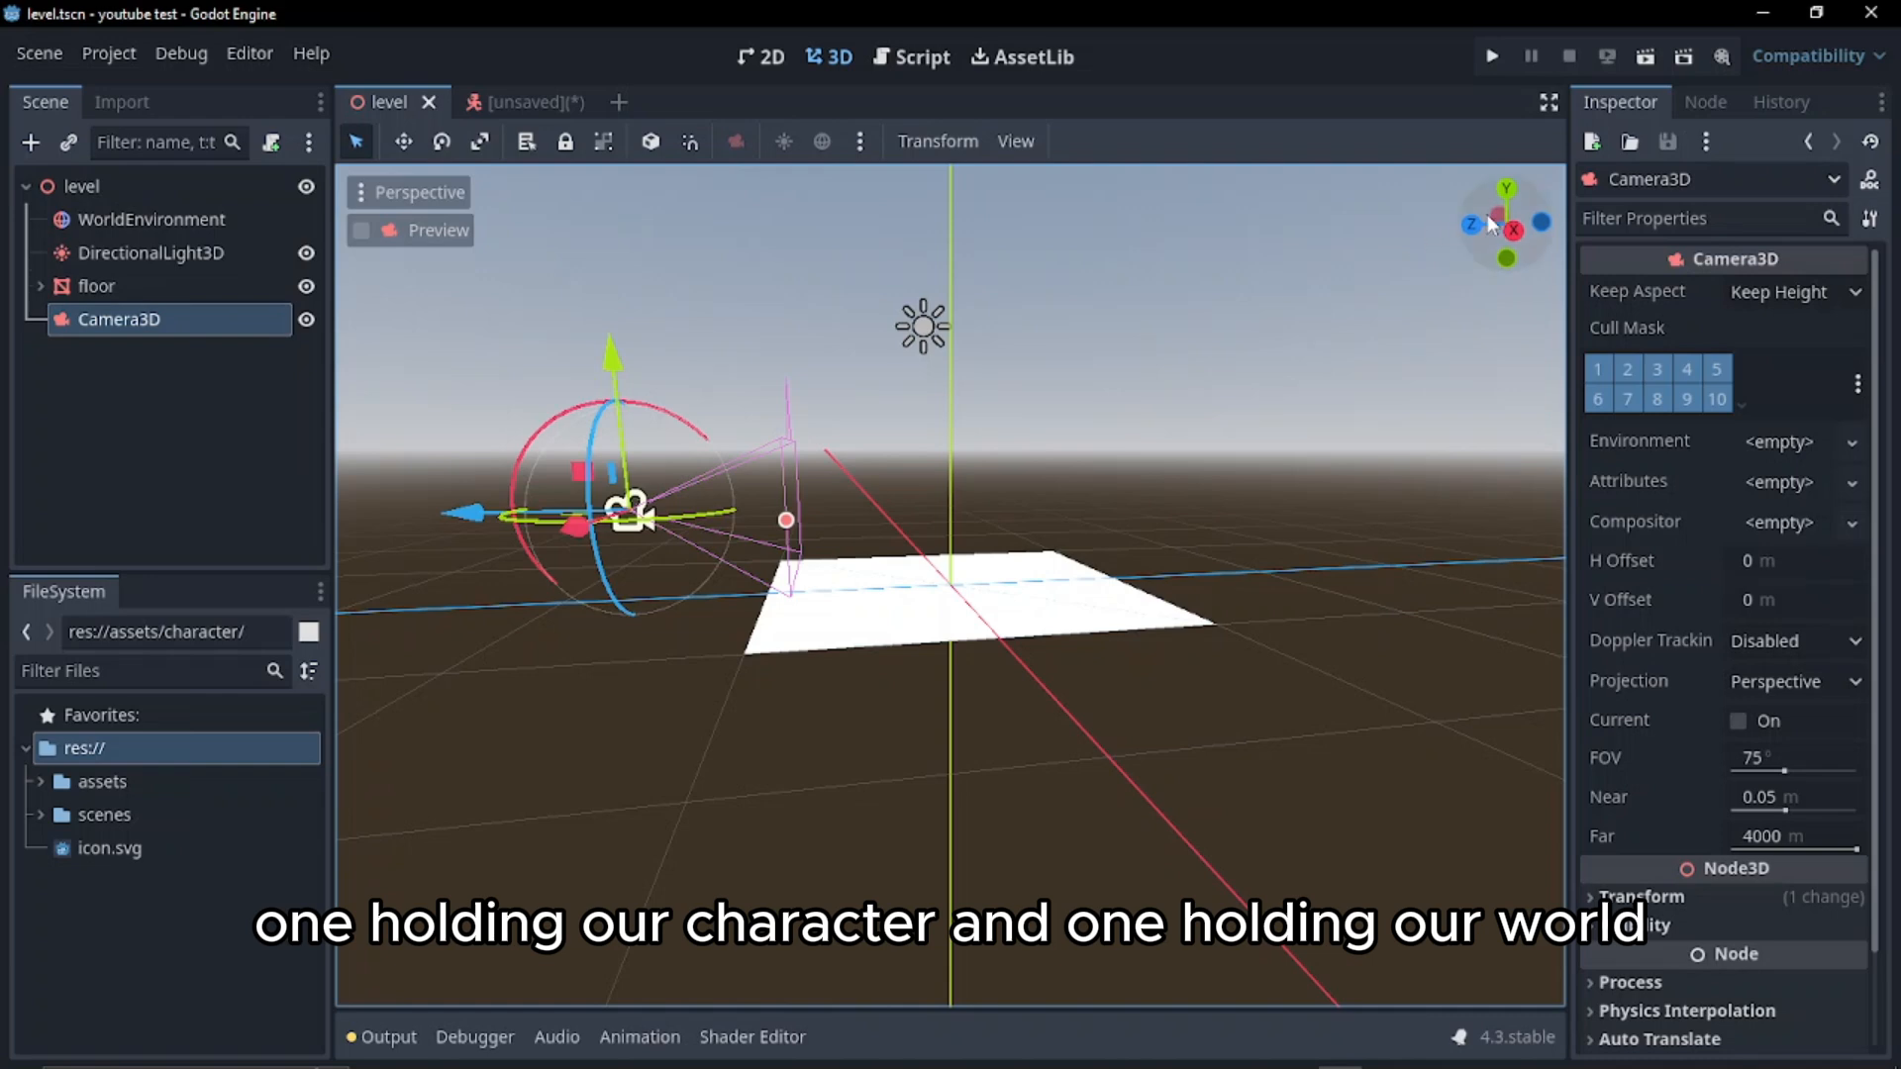
{"action": "middle_click_drag", "start_coordinate": [790, 507], "coordinate": [866, 548]}
{"action": "left_click", "coordinate": [473, 105]}
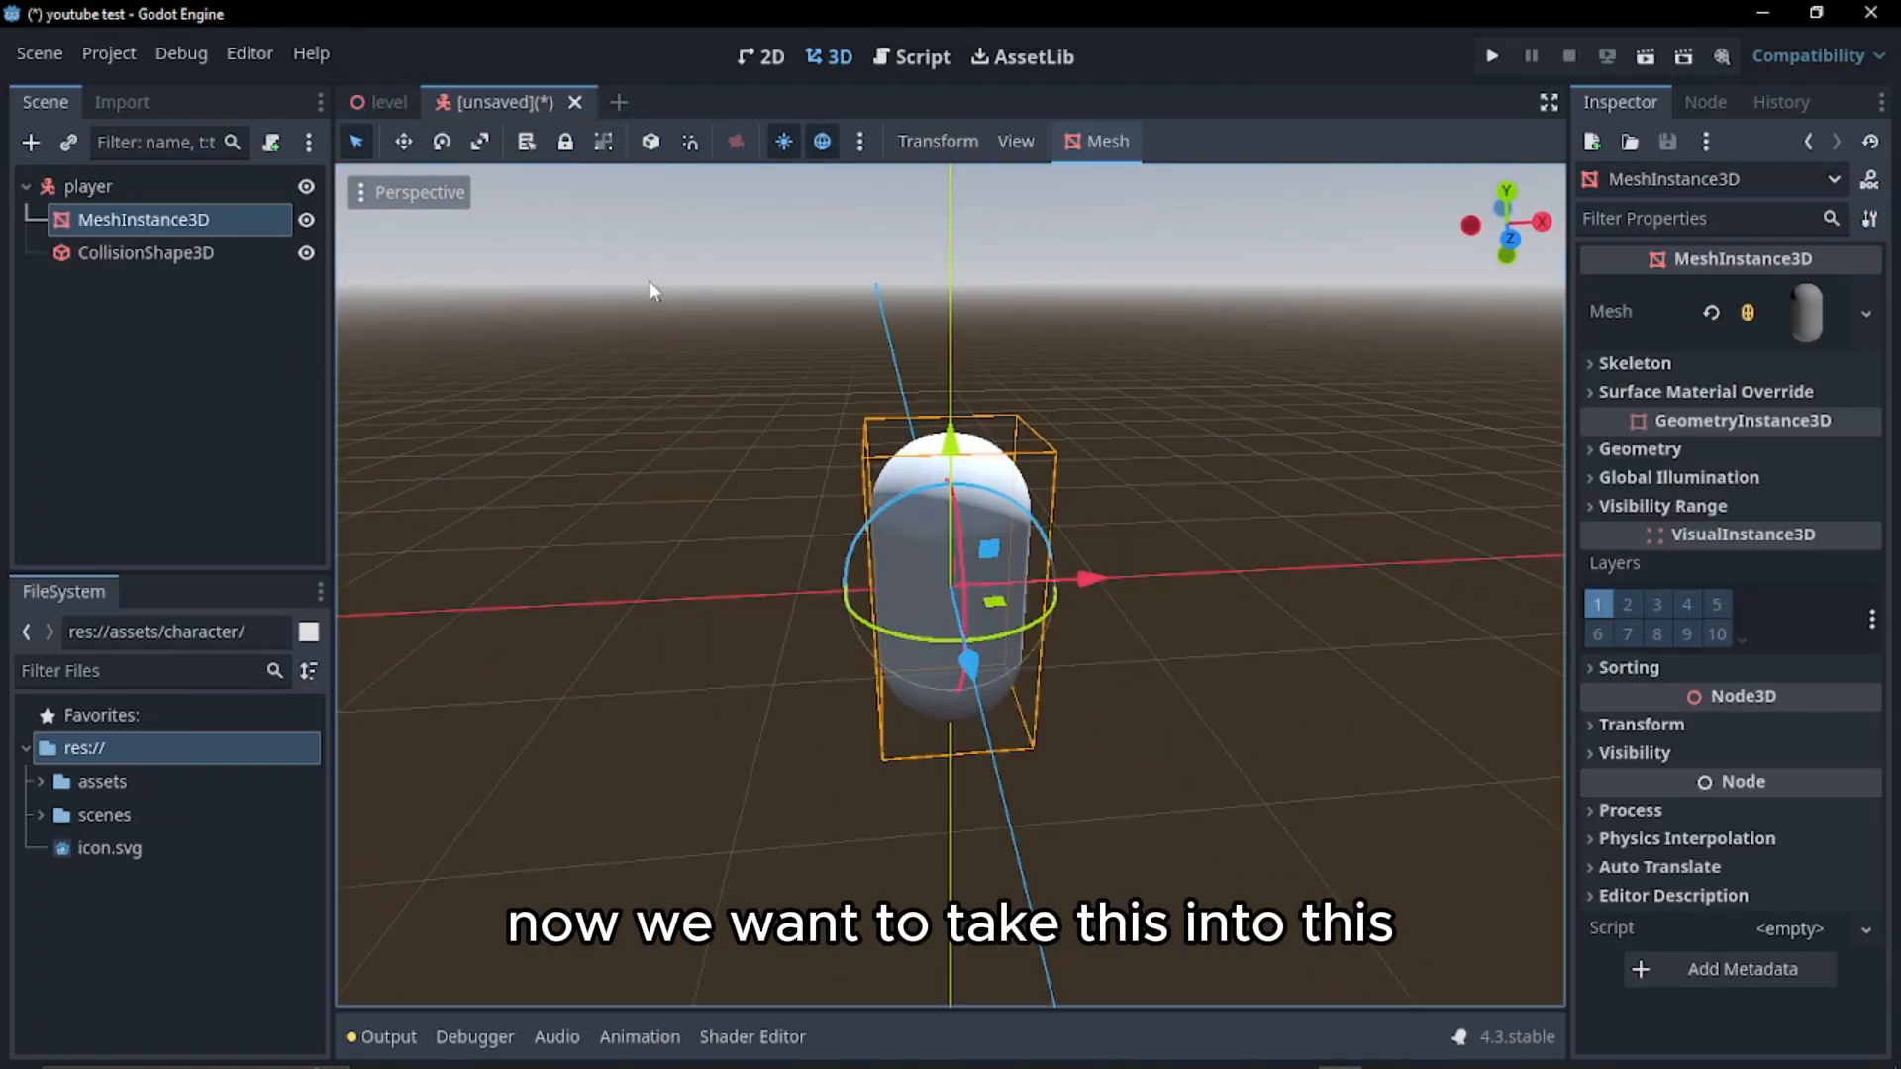
{"action": "left_click", "coordinate": [400, 107]}
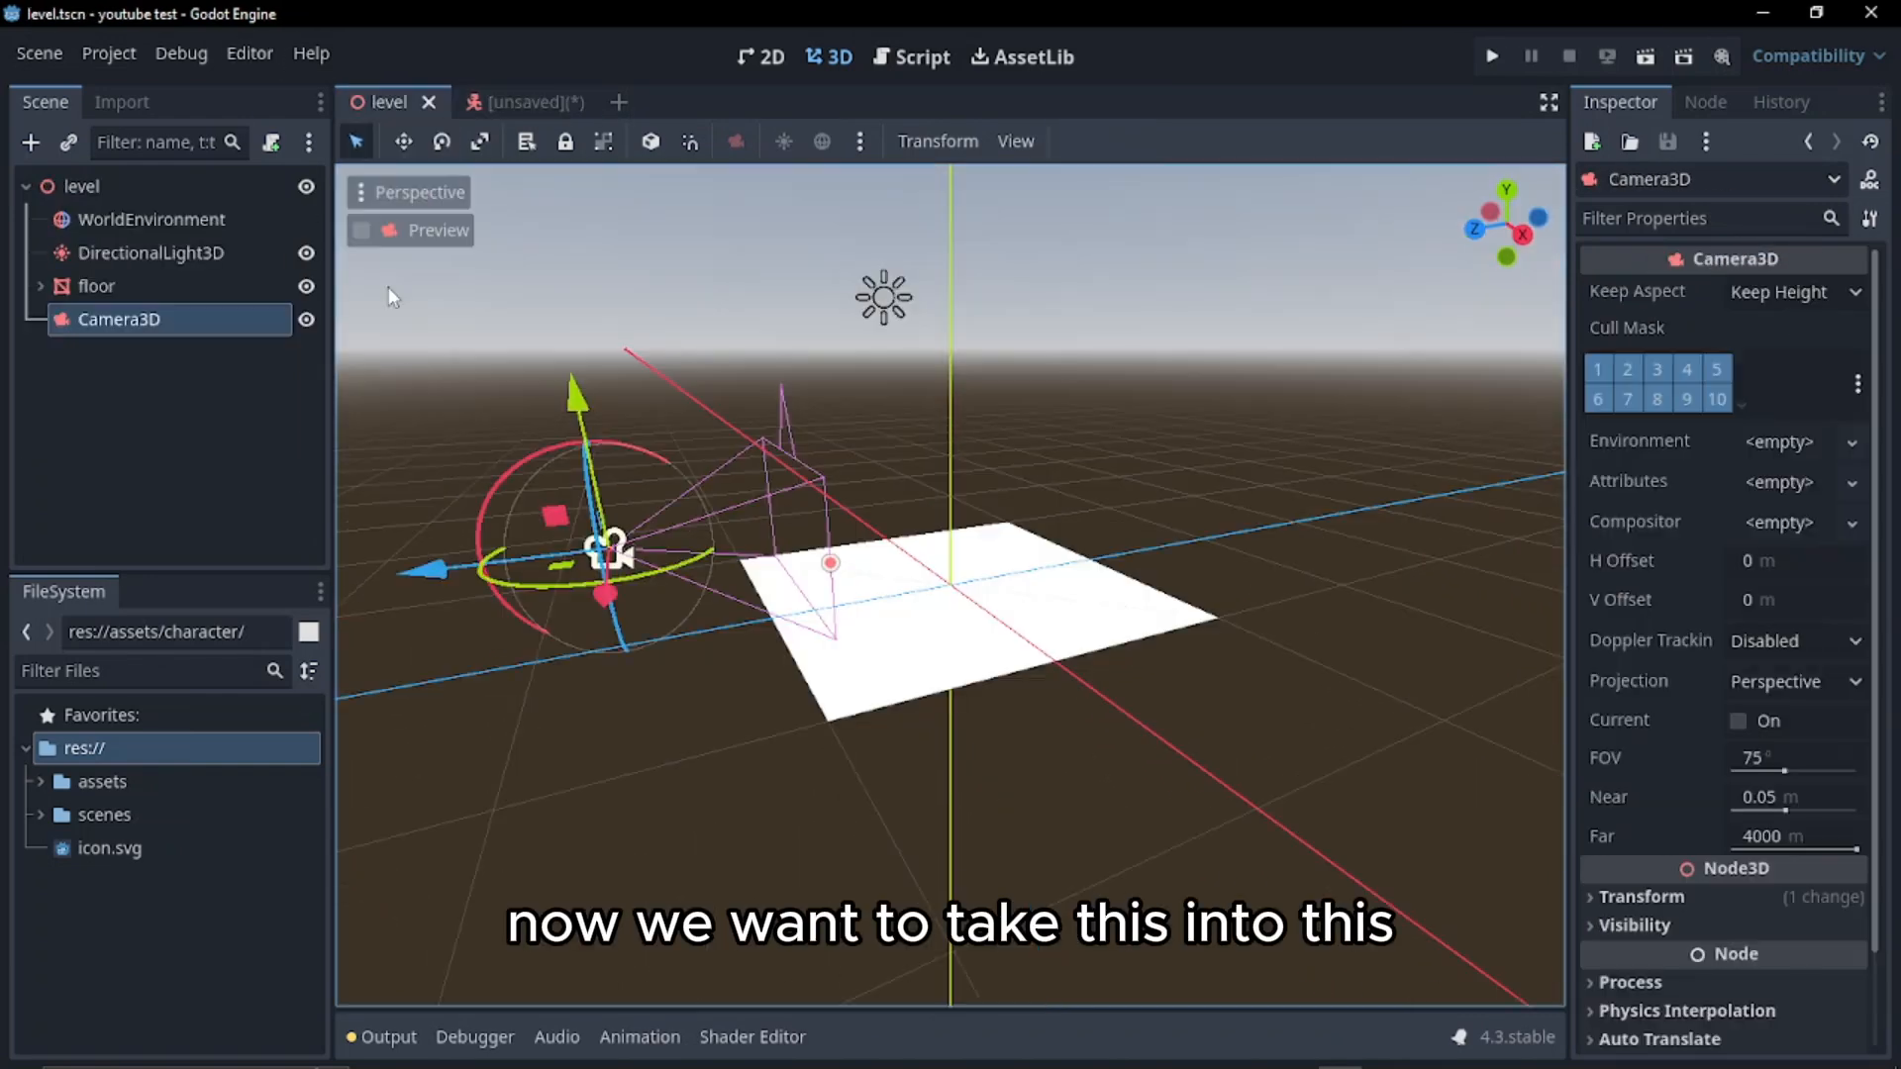
Save the player scene as player.tscn in the scenes folder
{"action": "left_click", "coordinate": [532, 103]}
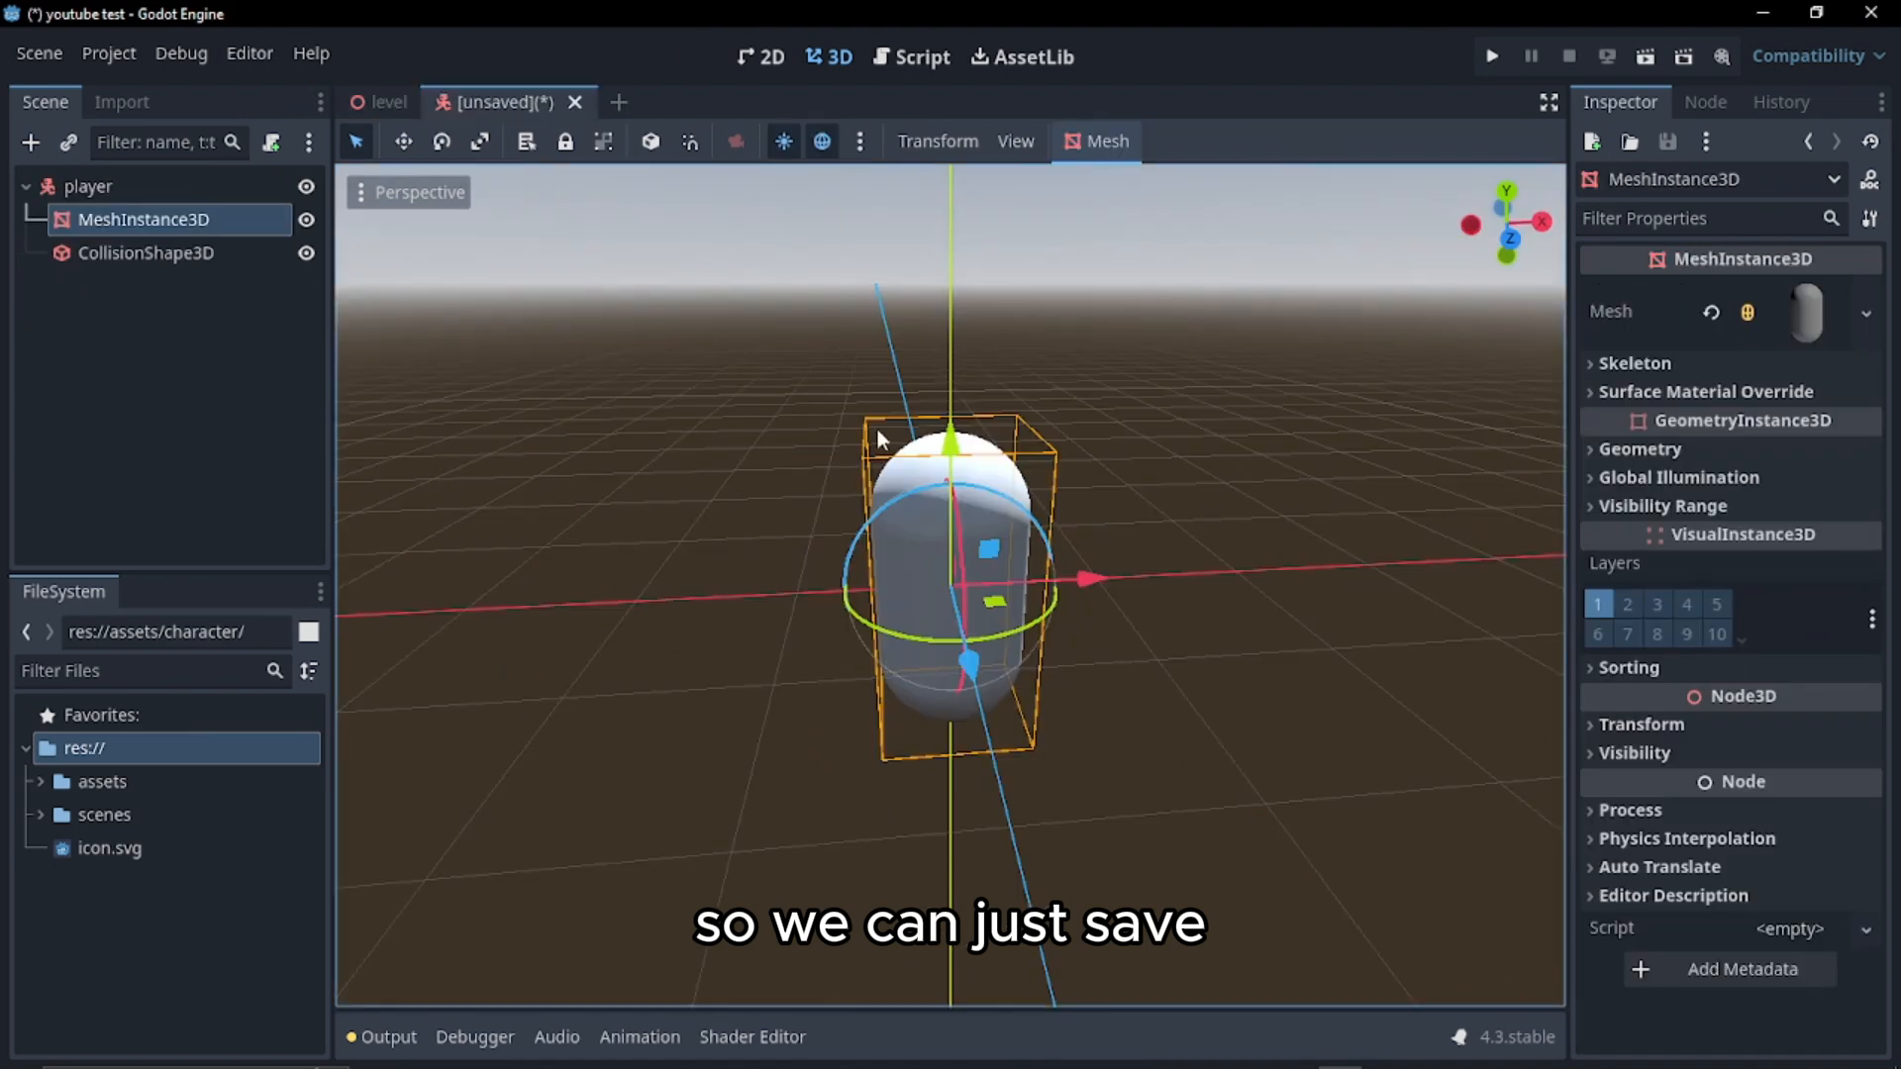
{"action": "key", "text": "ctrl+s"}
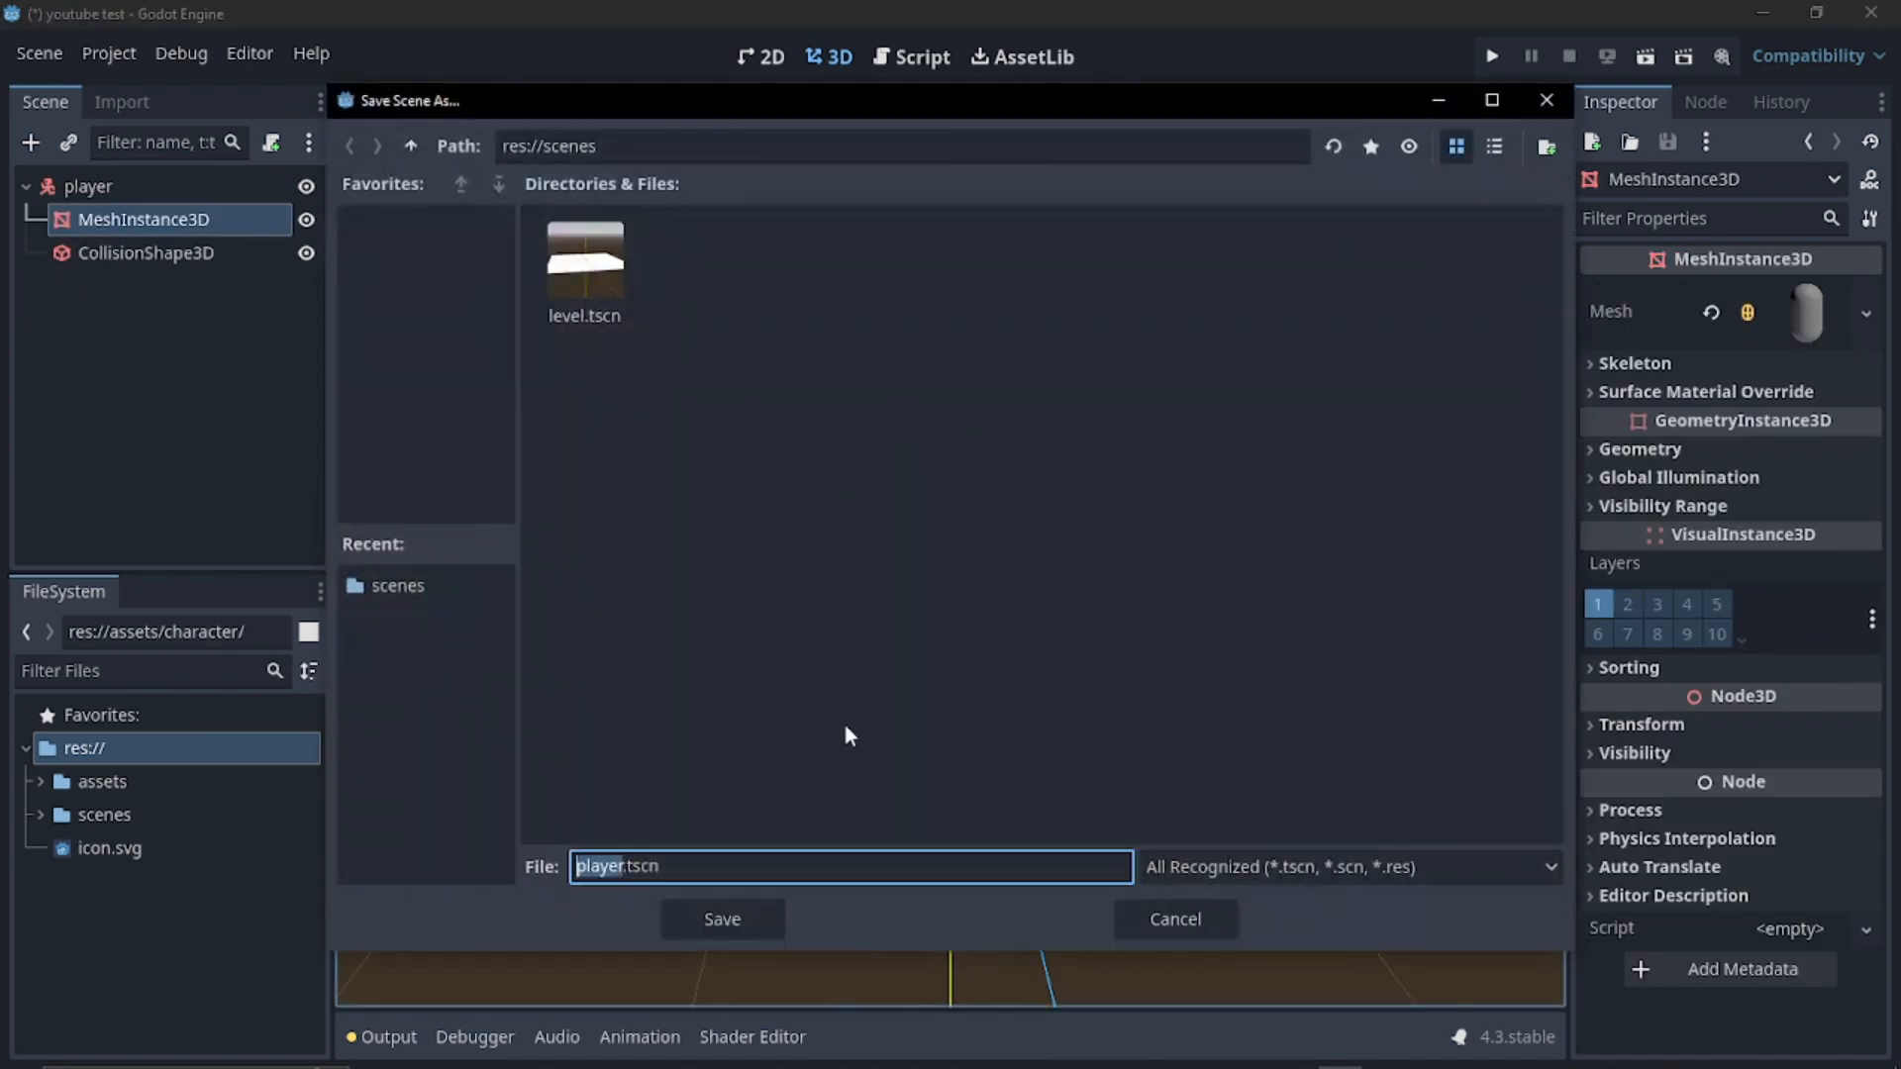
{"action": "left_click", "coordinate": [722, 919]}
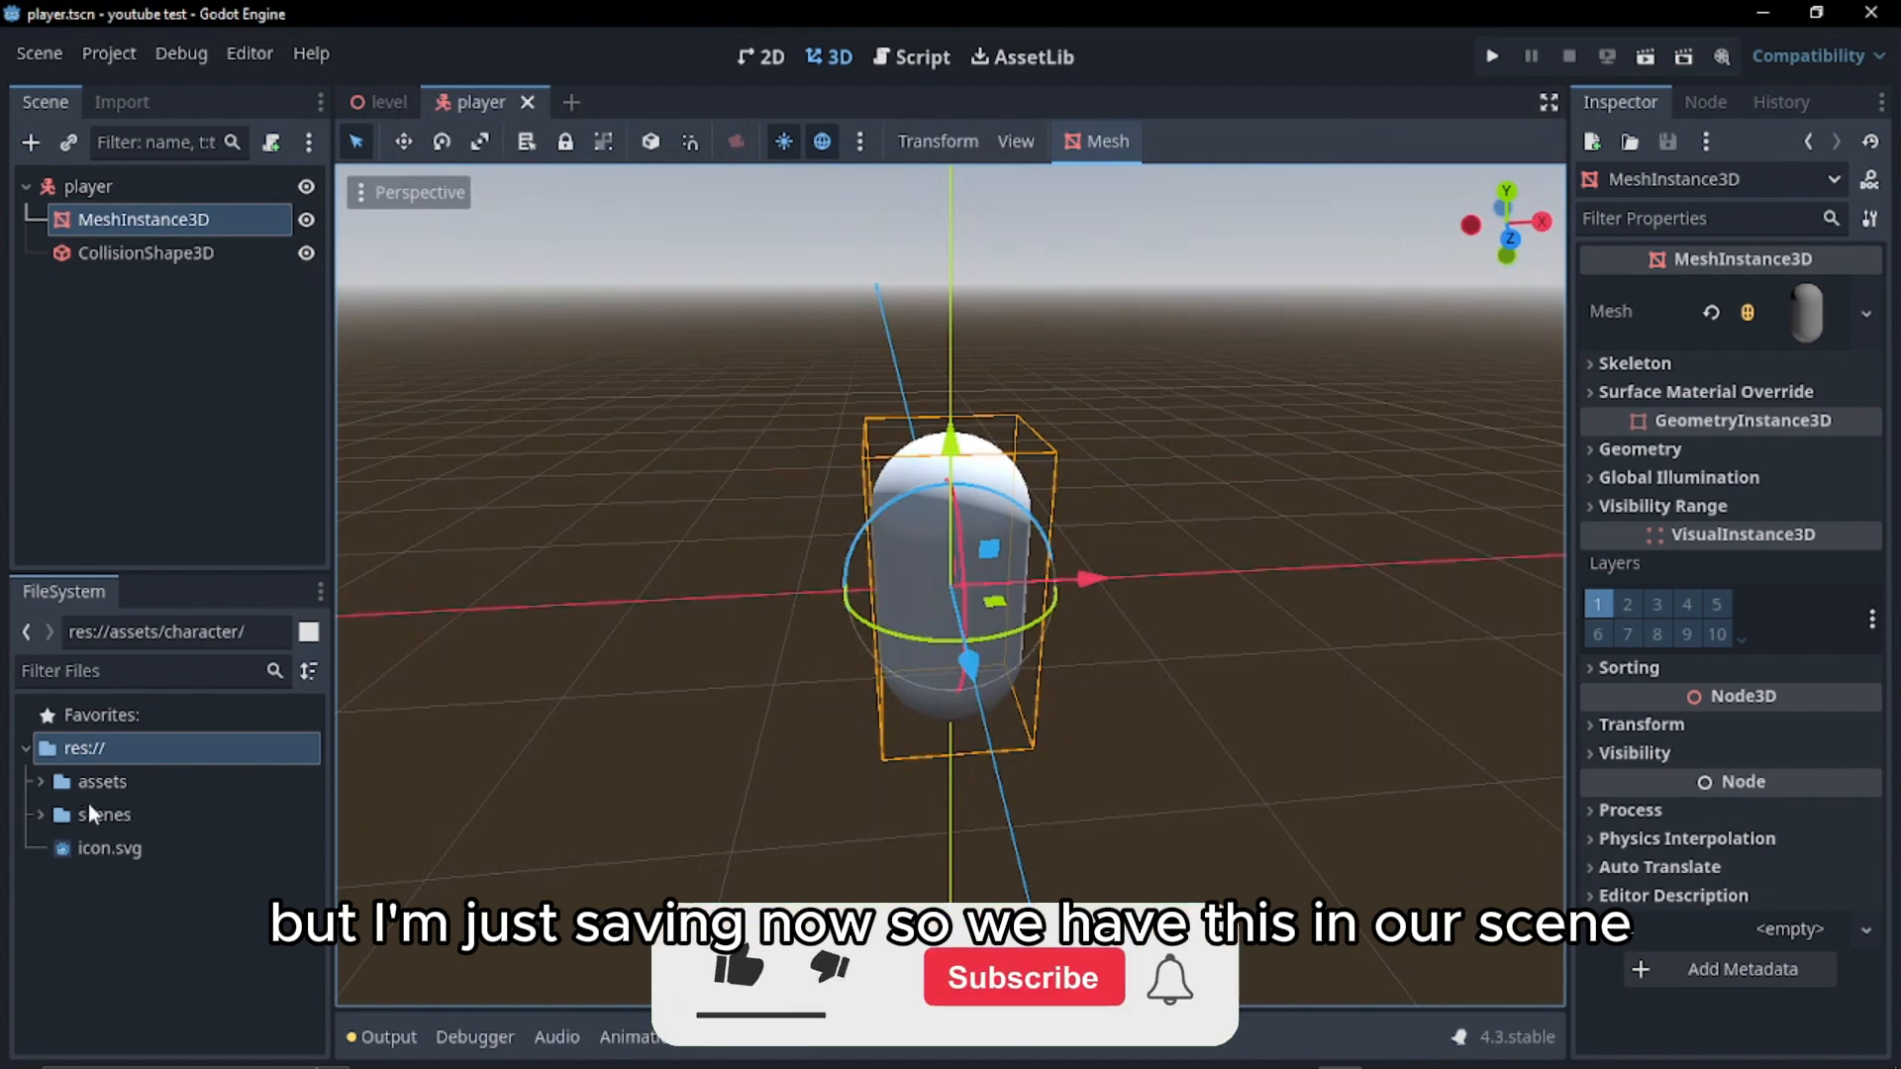
{"action": "left_click", "coordinate": [40, 812]}
{"action": "left_click", "coordinate": [40, 812]}
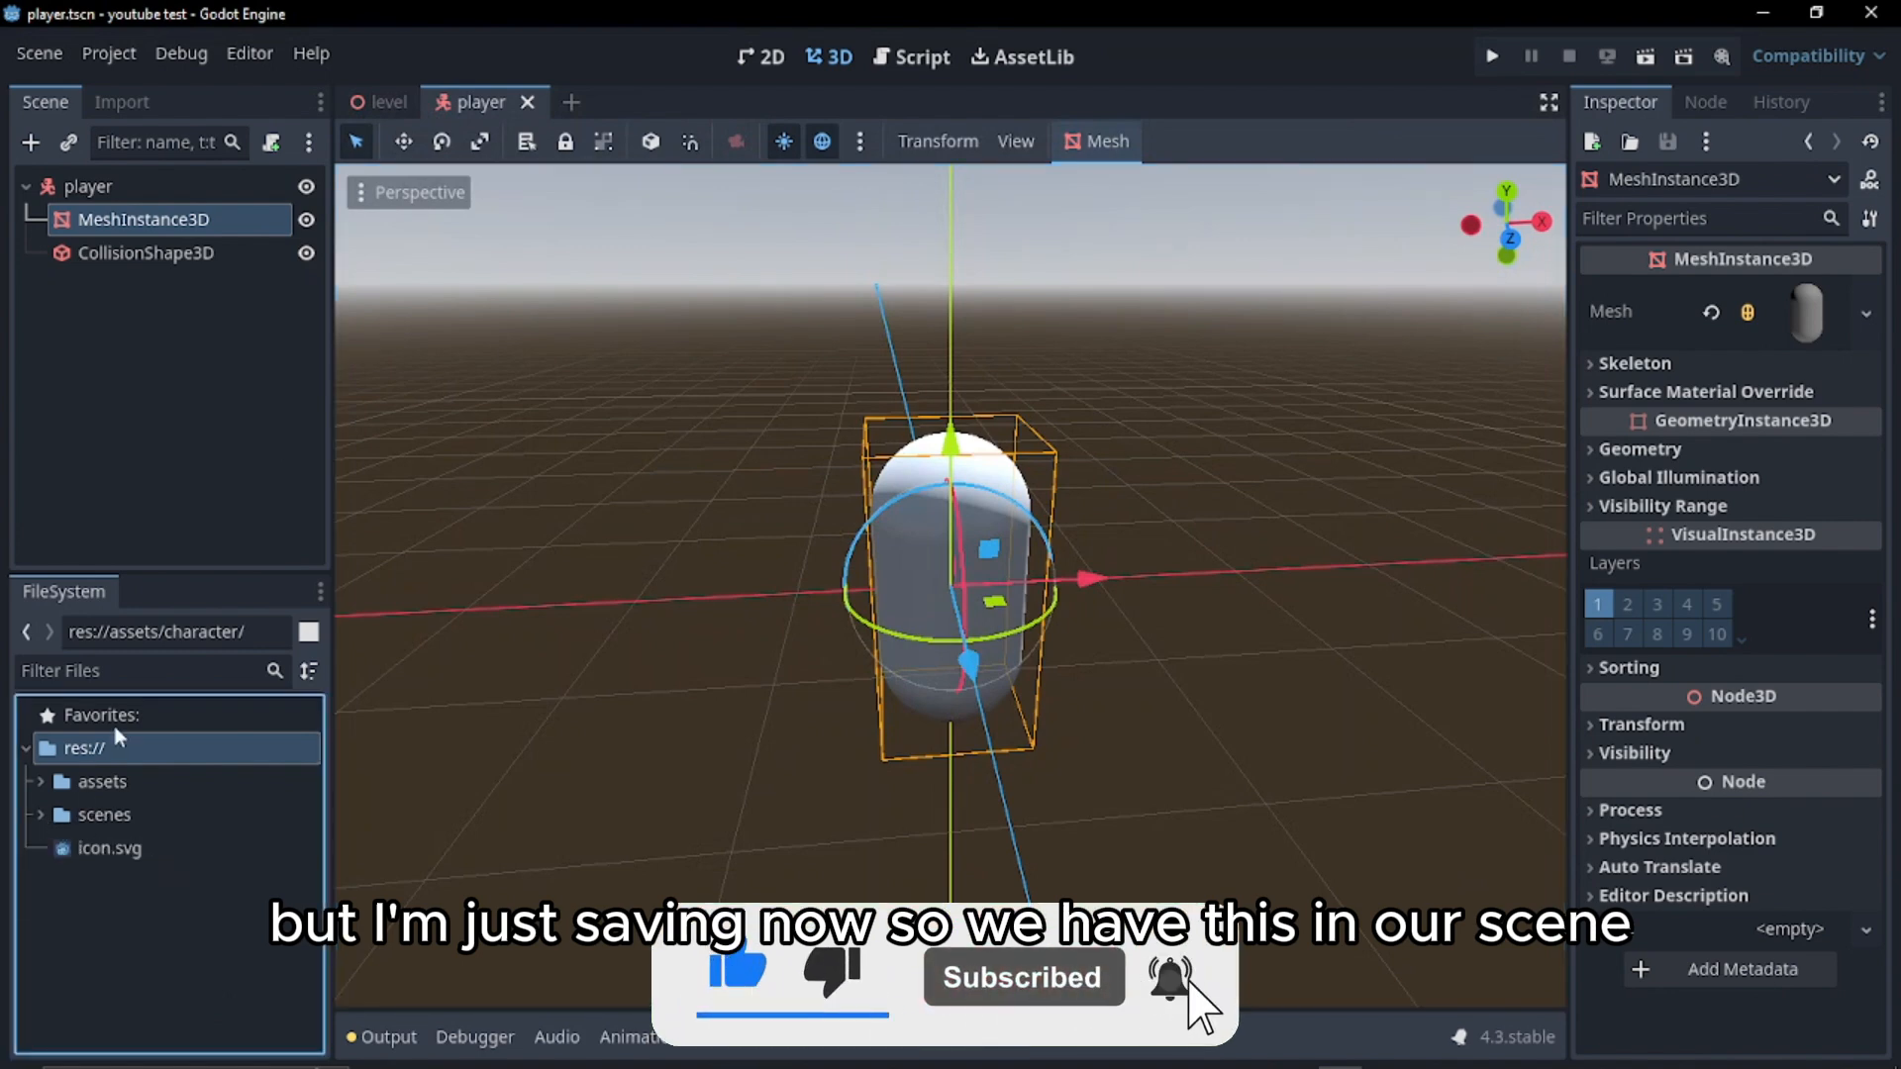
Instantiate player.tscn in the level scene under the selected Camera3D node
{"action": "left_click", "coordinate": [379, 102]}
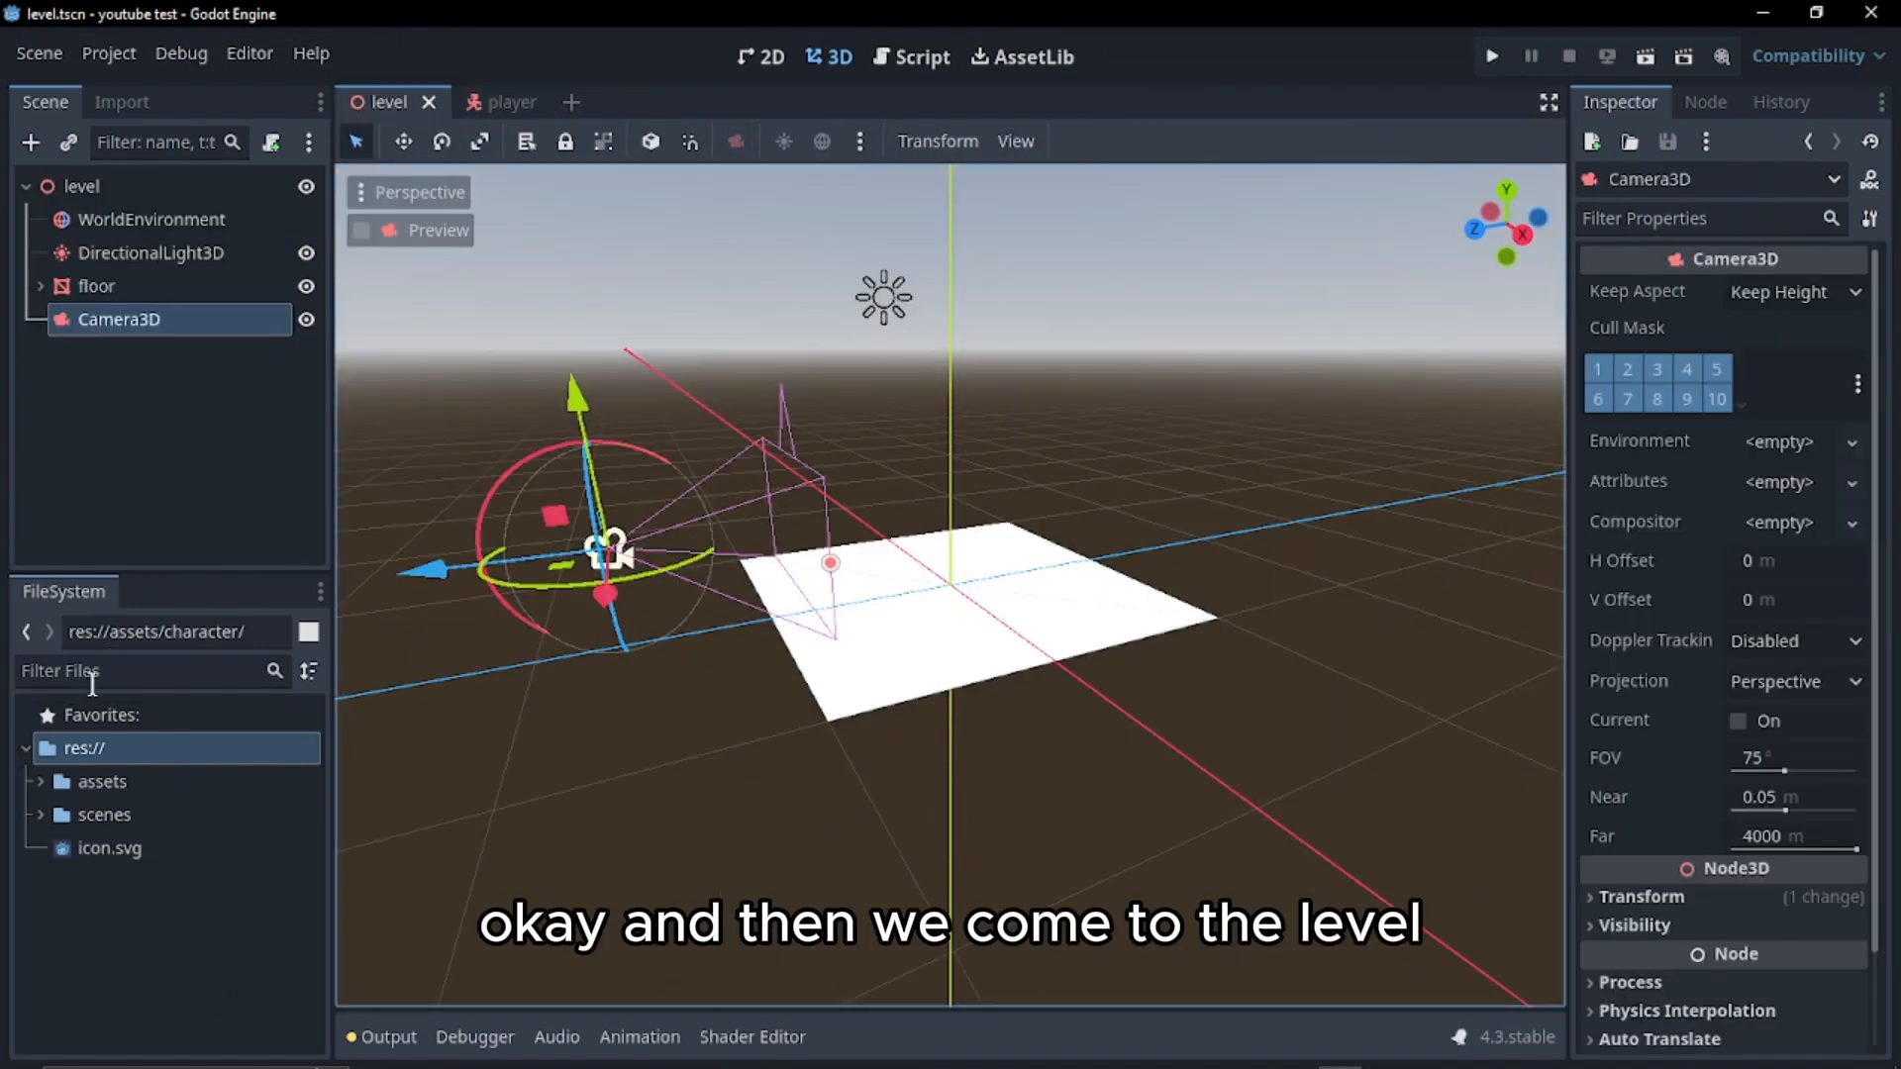
{"action": "left_click", "coordinate": [36, 812]}
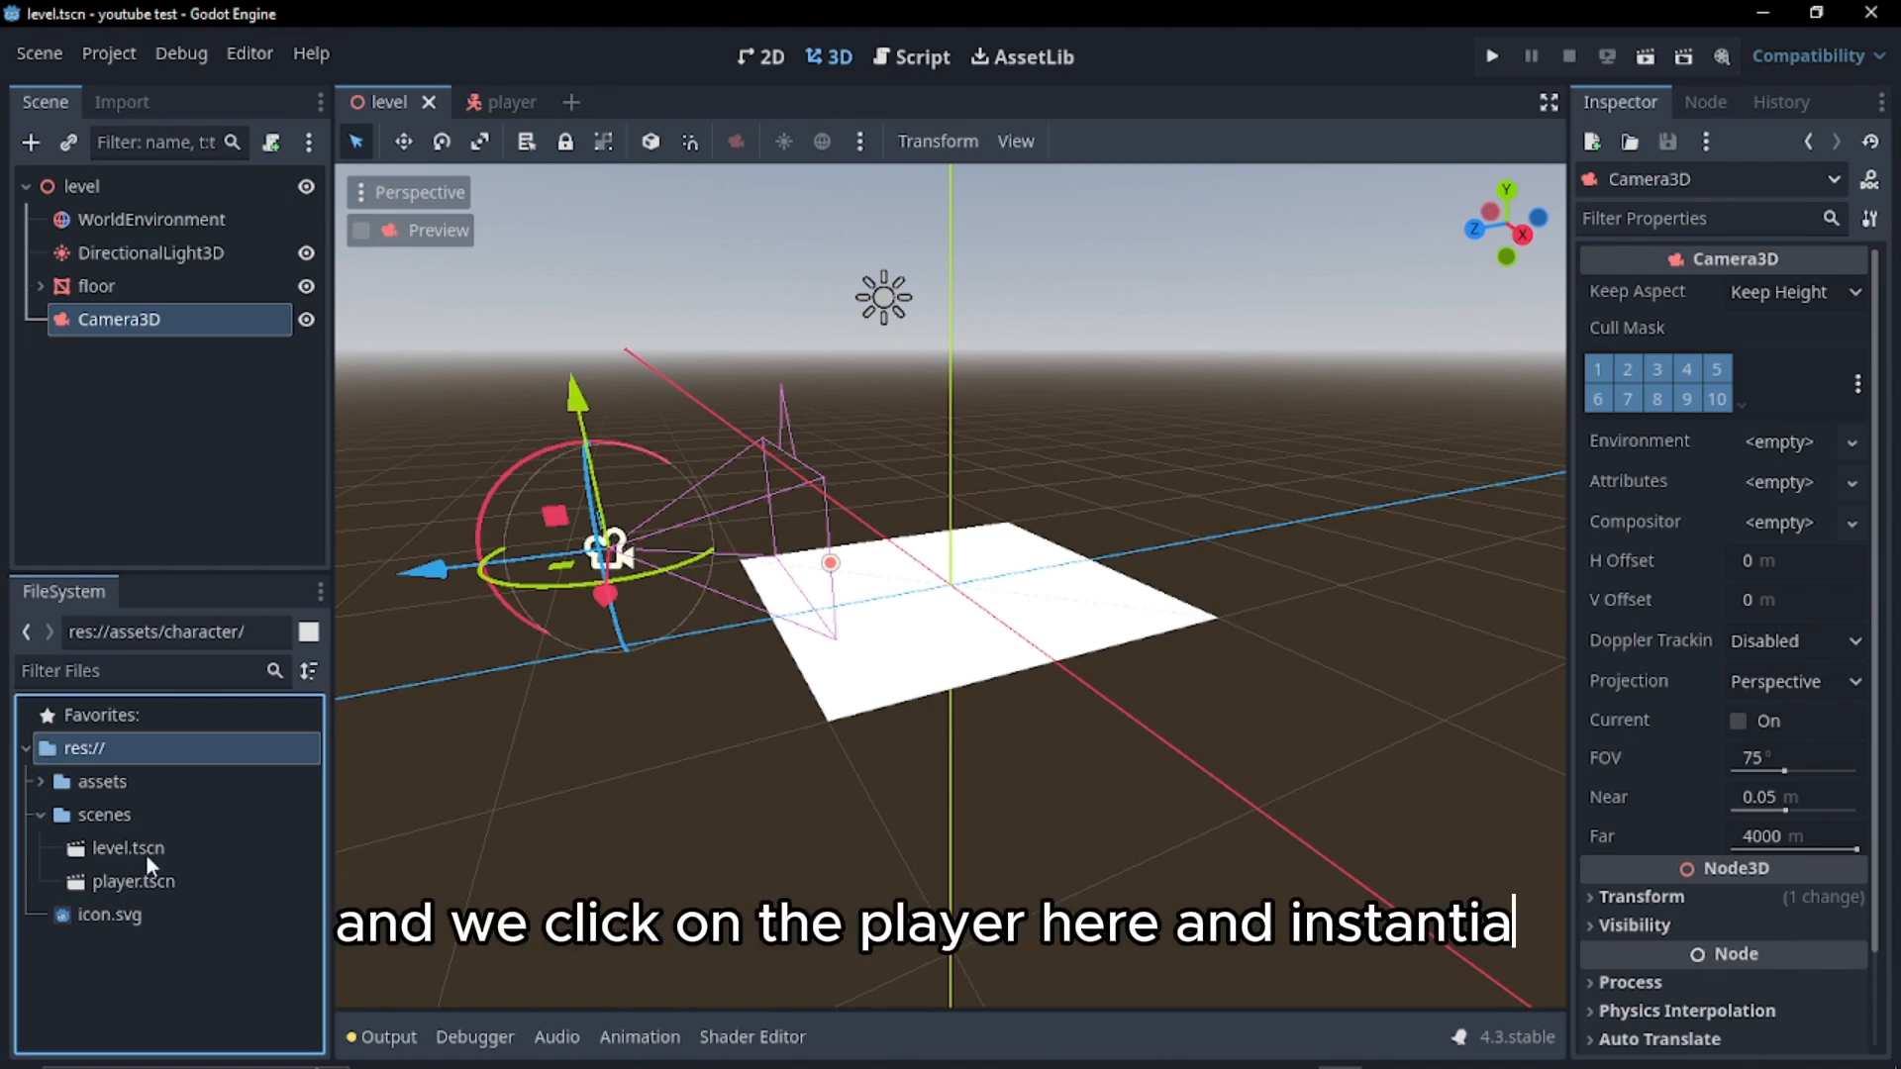
{"action": "left_click", "coordinate": [146, 849]}
{"action": "left_click", "coordinate": [151, 882]}
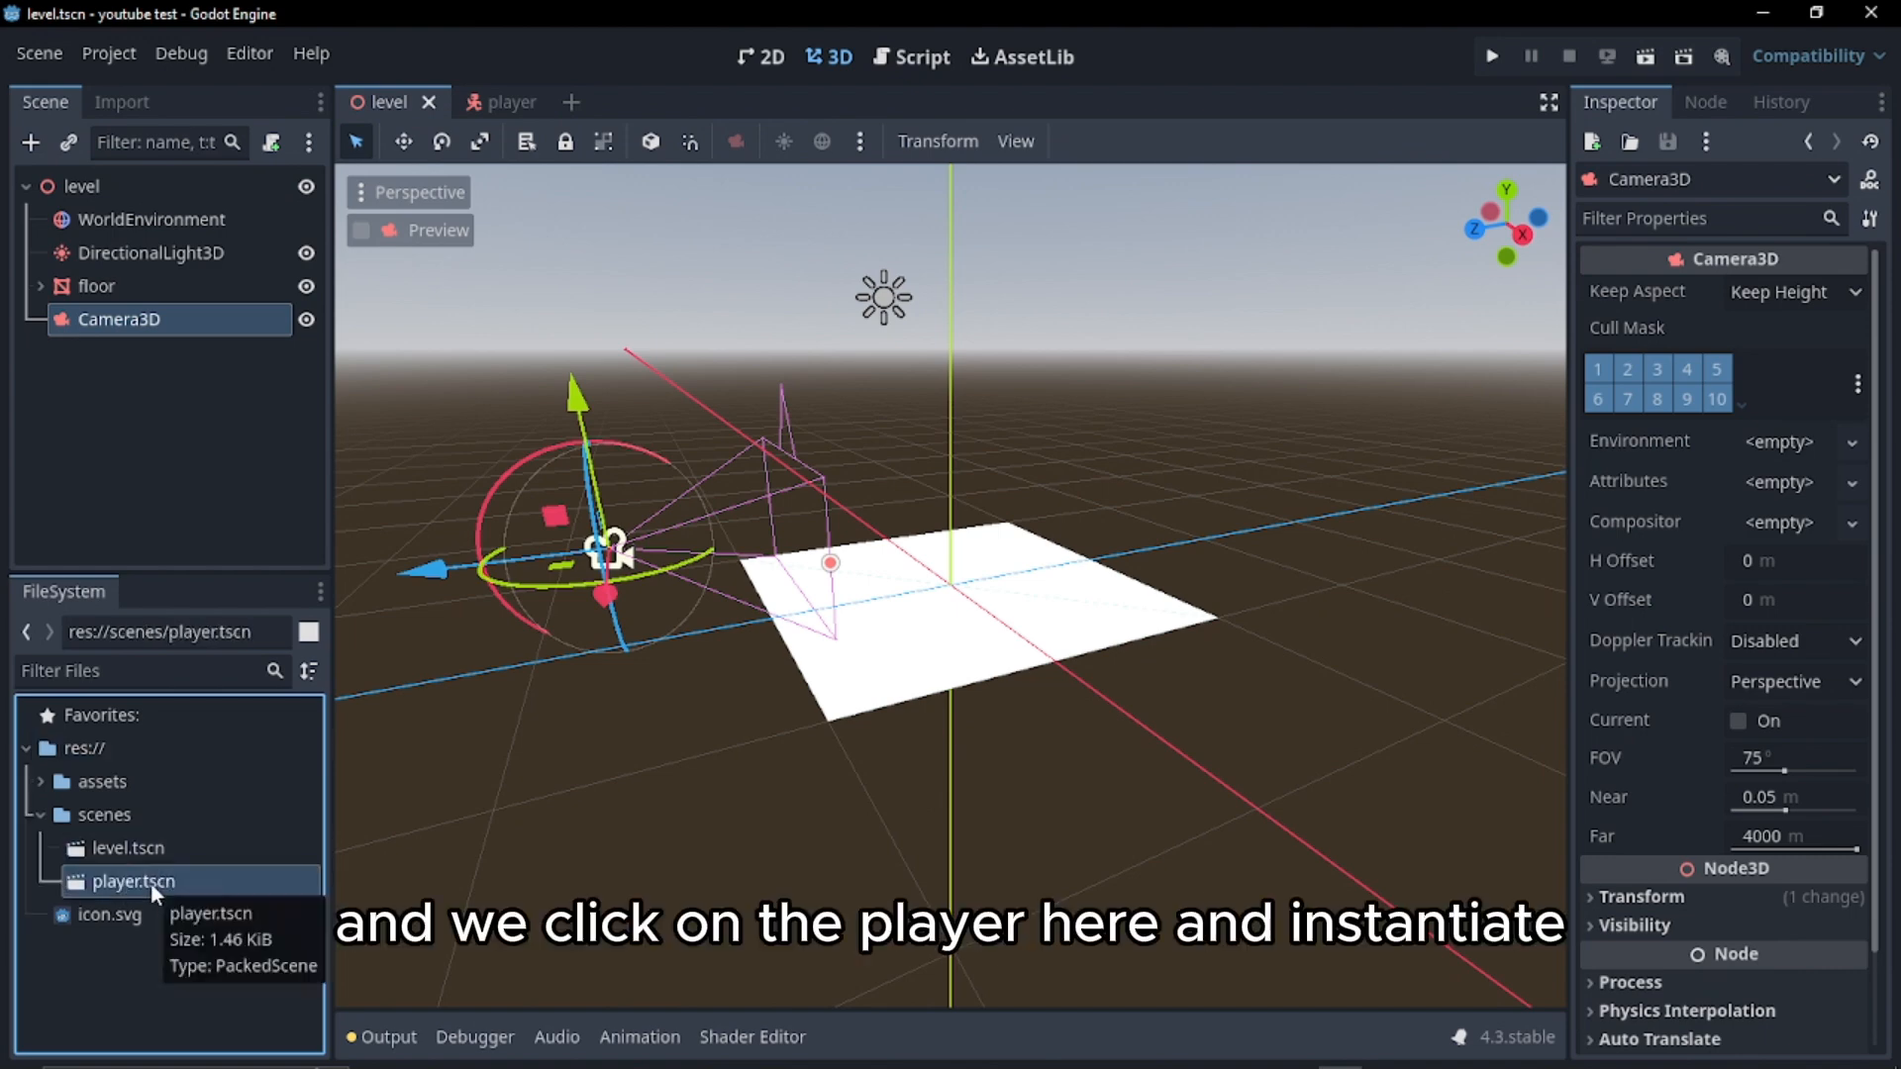
{"action": "right_click", "coordinate": [150, 882]}
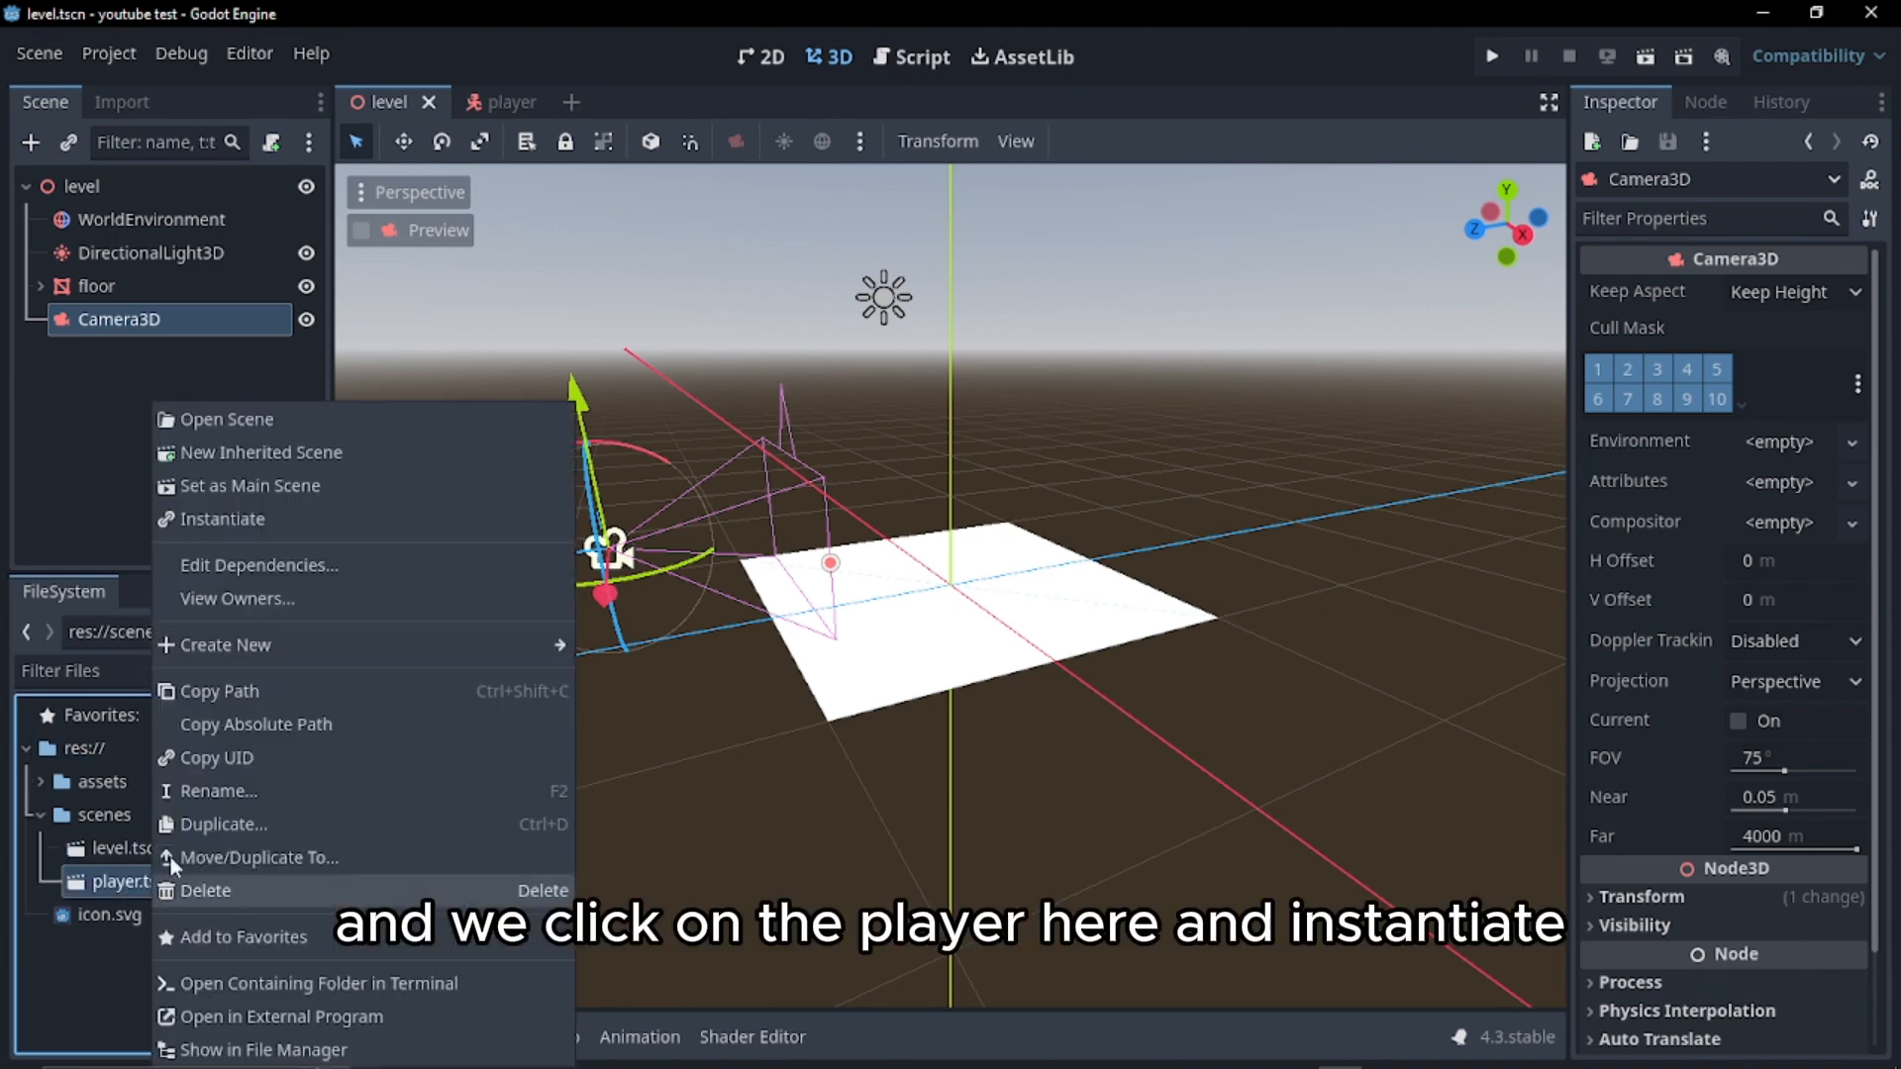
{"action": "left_click", "coordinate": [293, 521]}
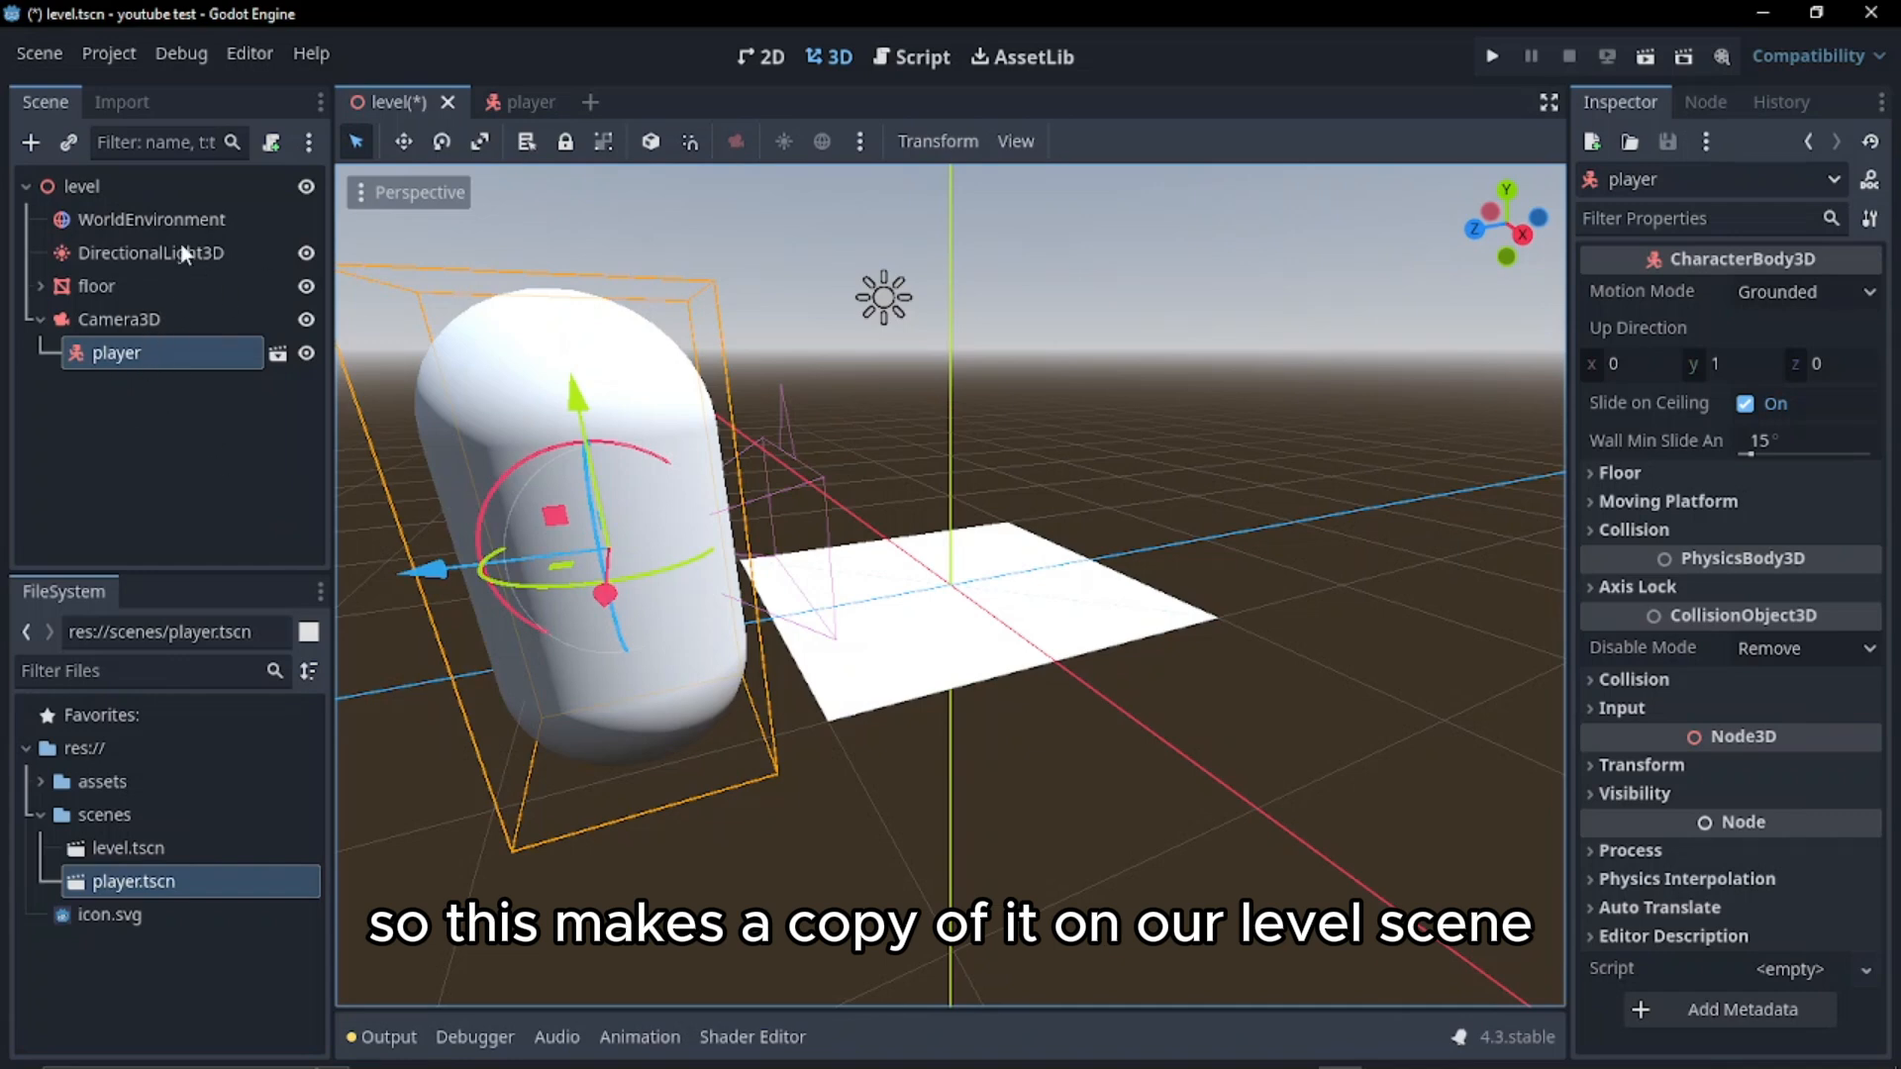
{"action": "left_click", "coordinate": [158, 421]}
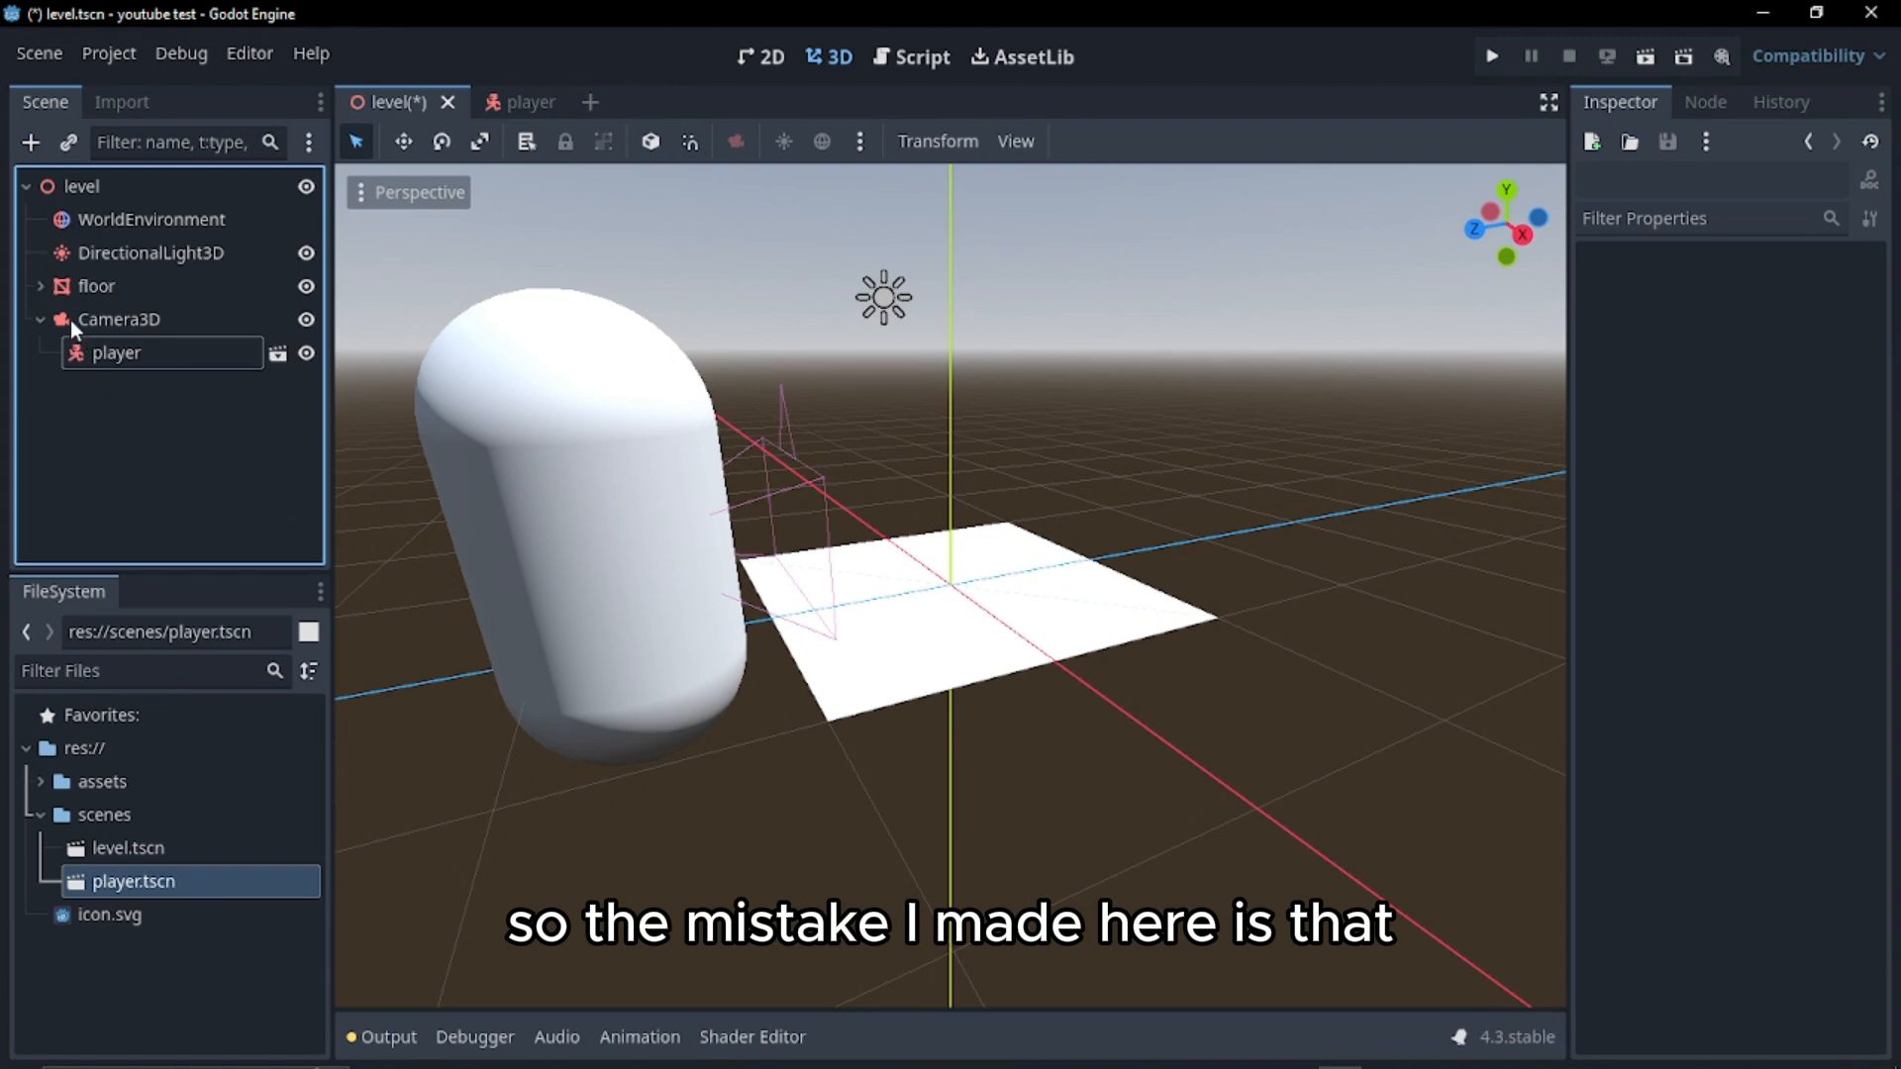
Reparent the player instance from Camera3D to the level root and place it first among the child nodes
{"action": "left_click", "coordinate": [97, 348]}
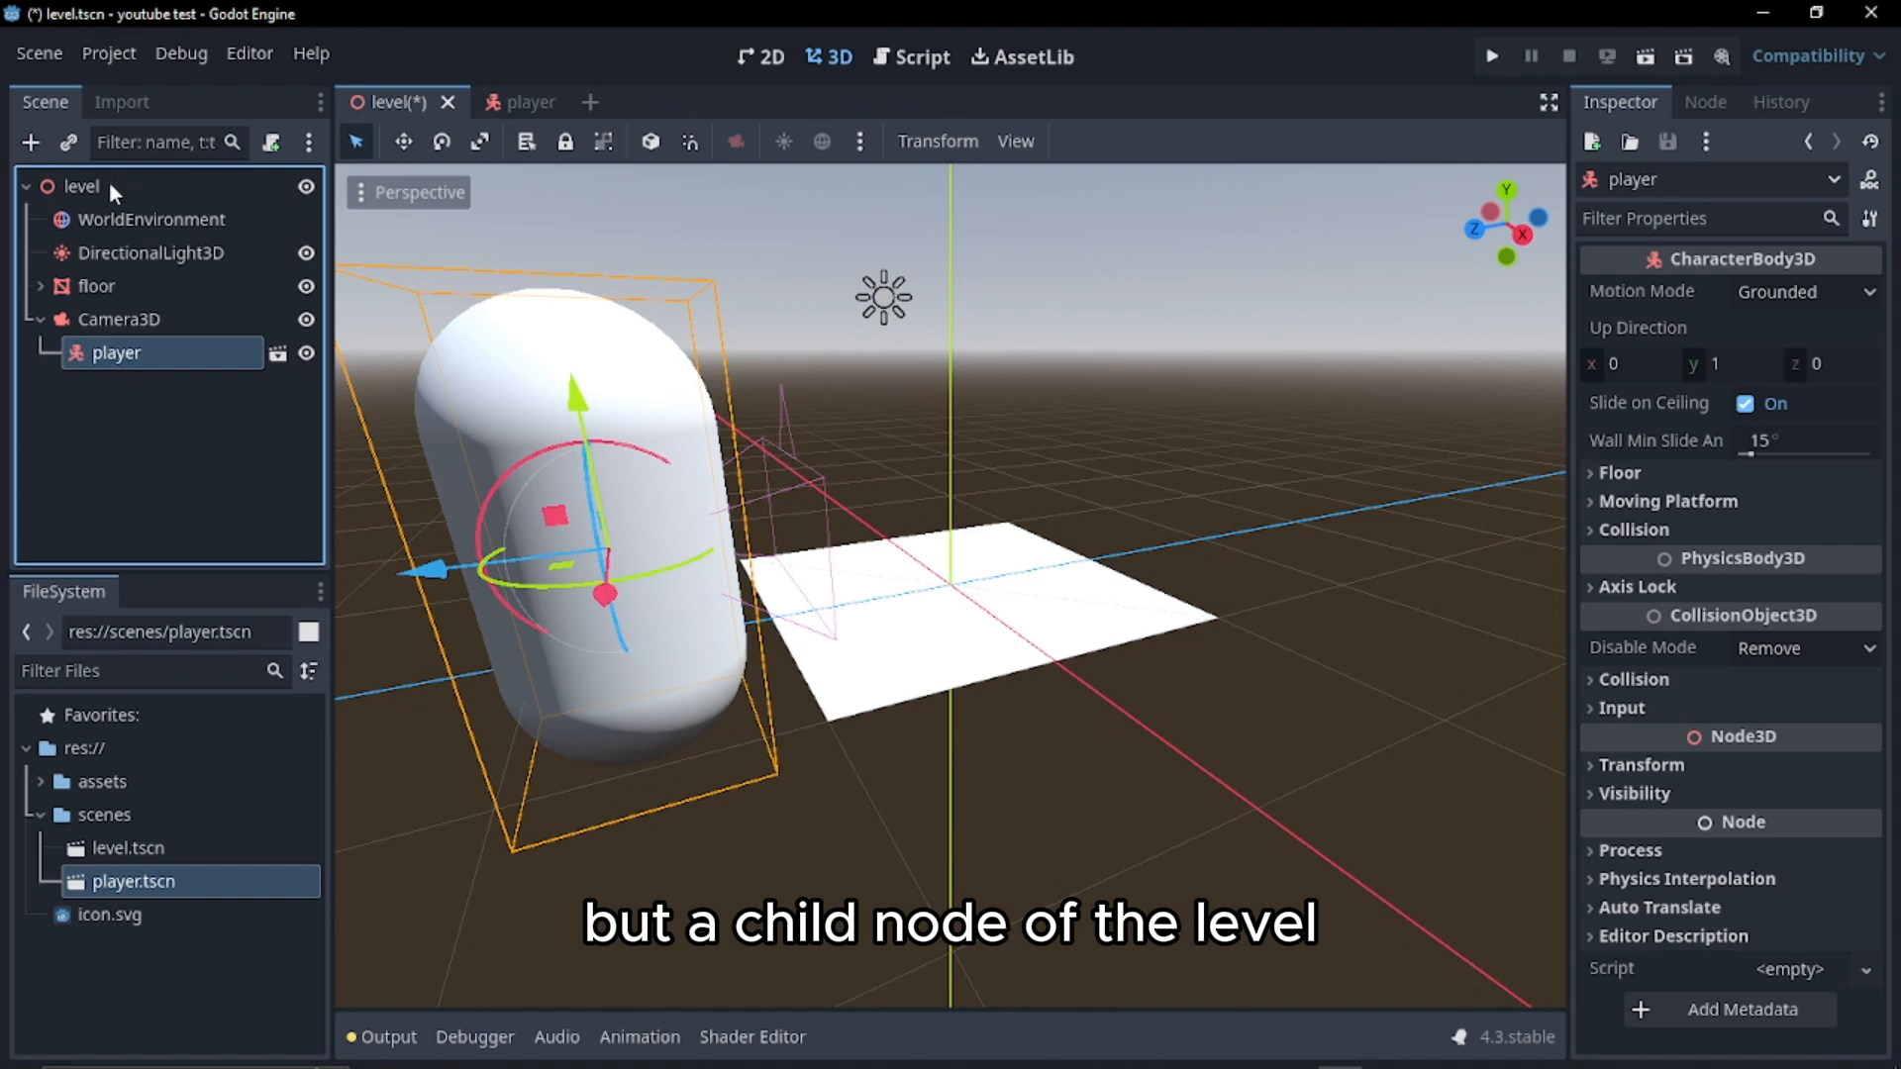
{"action": "left_click", "coordinate": [161, 435]}
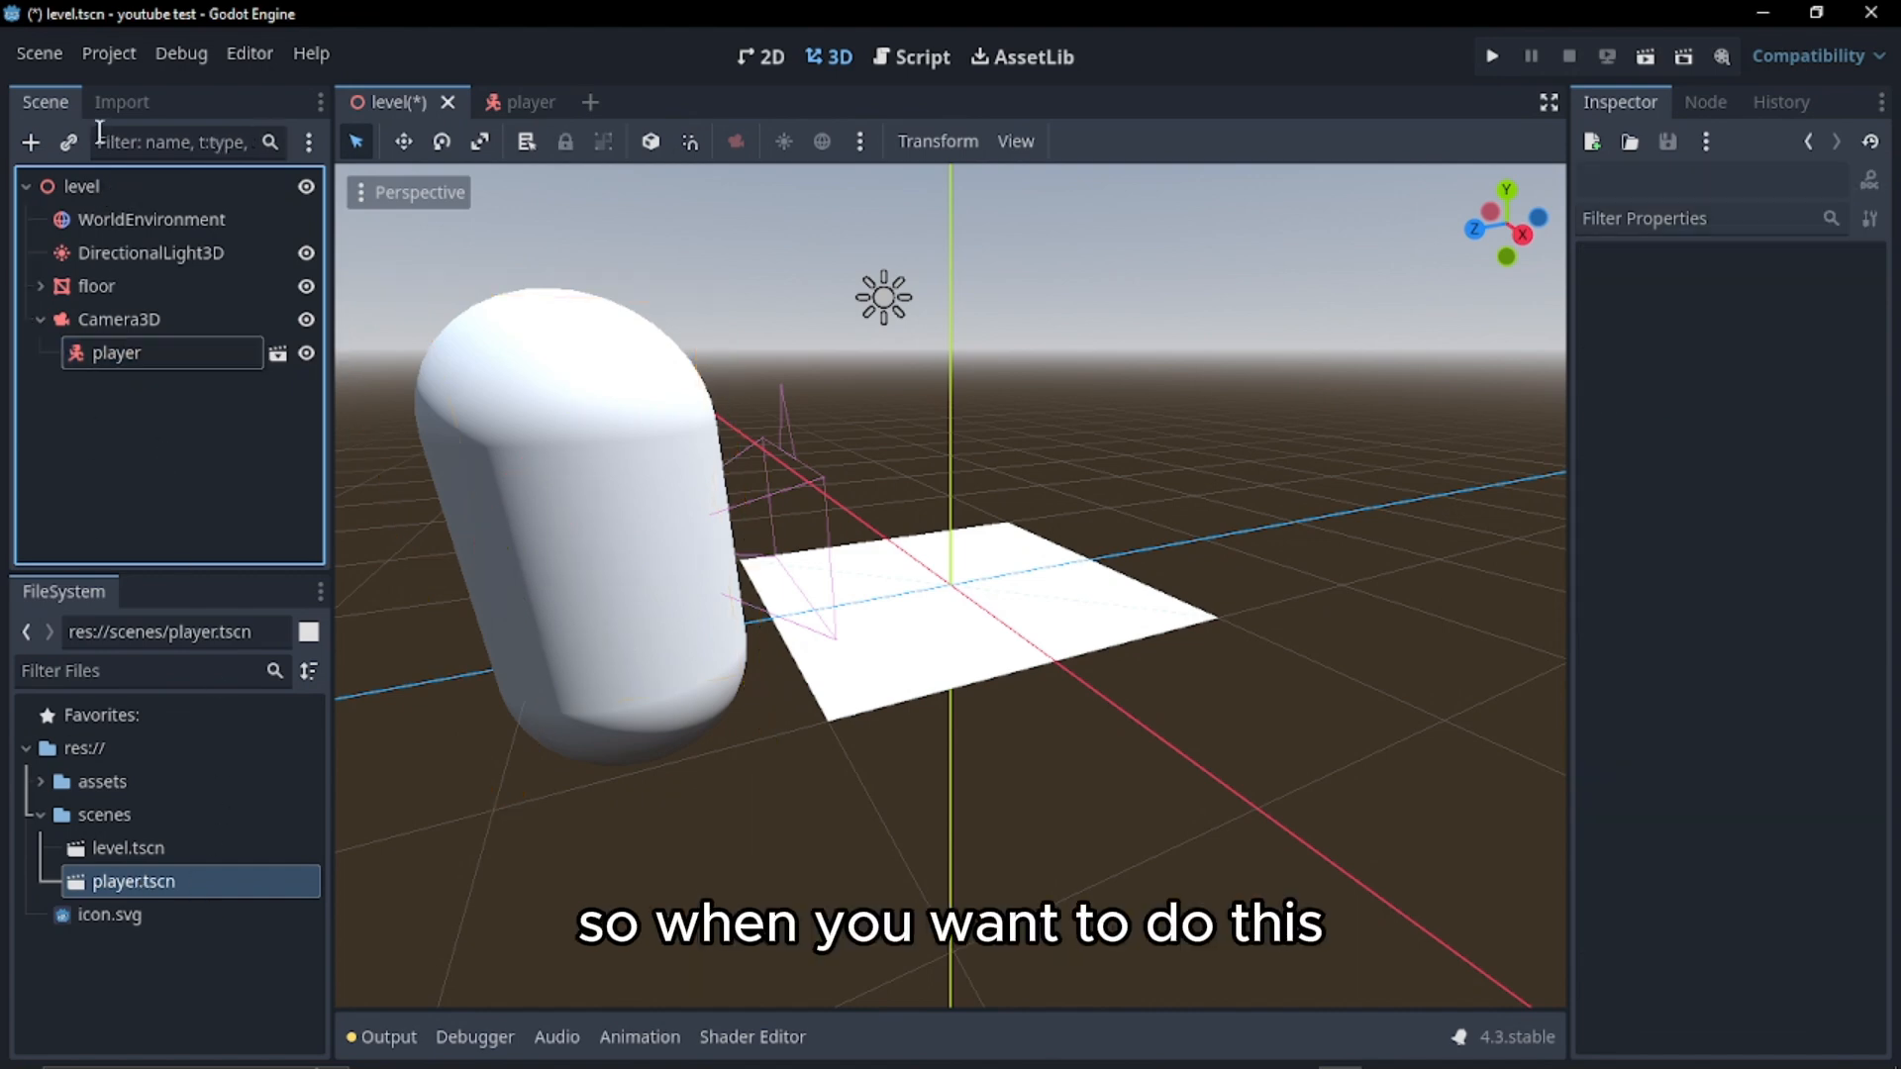
{"action": "left_click", "coordinate": [119, 186]}
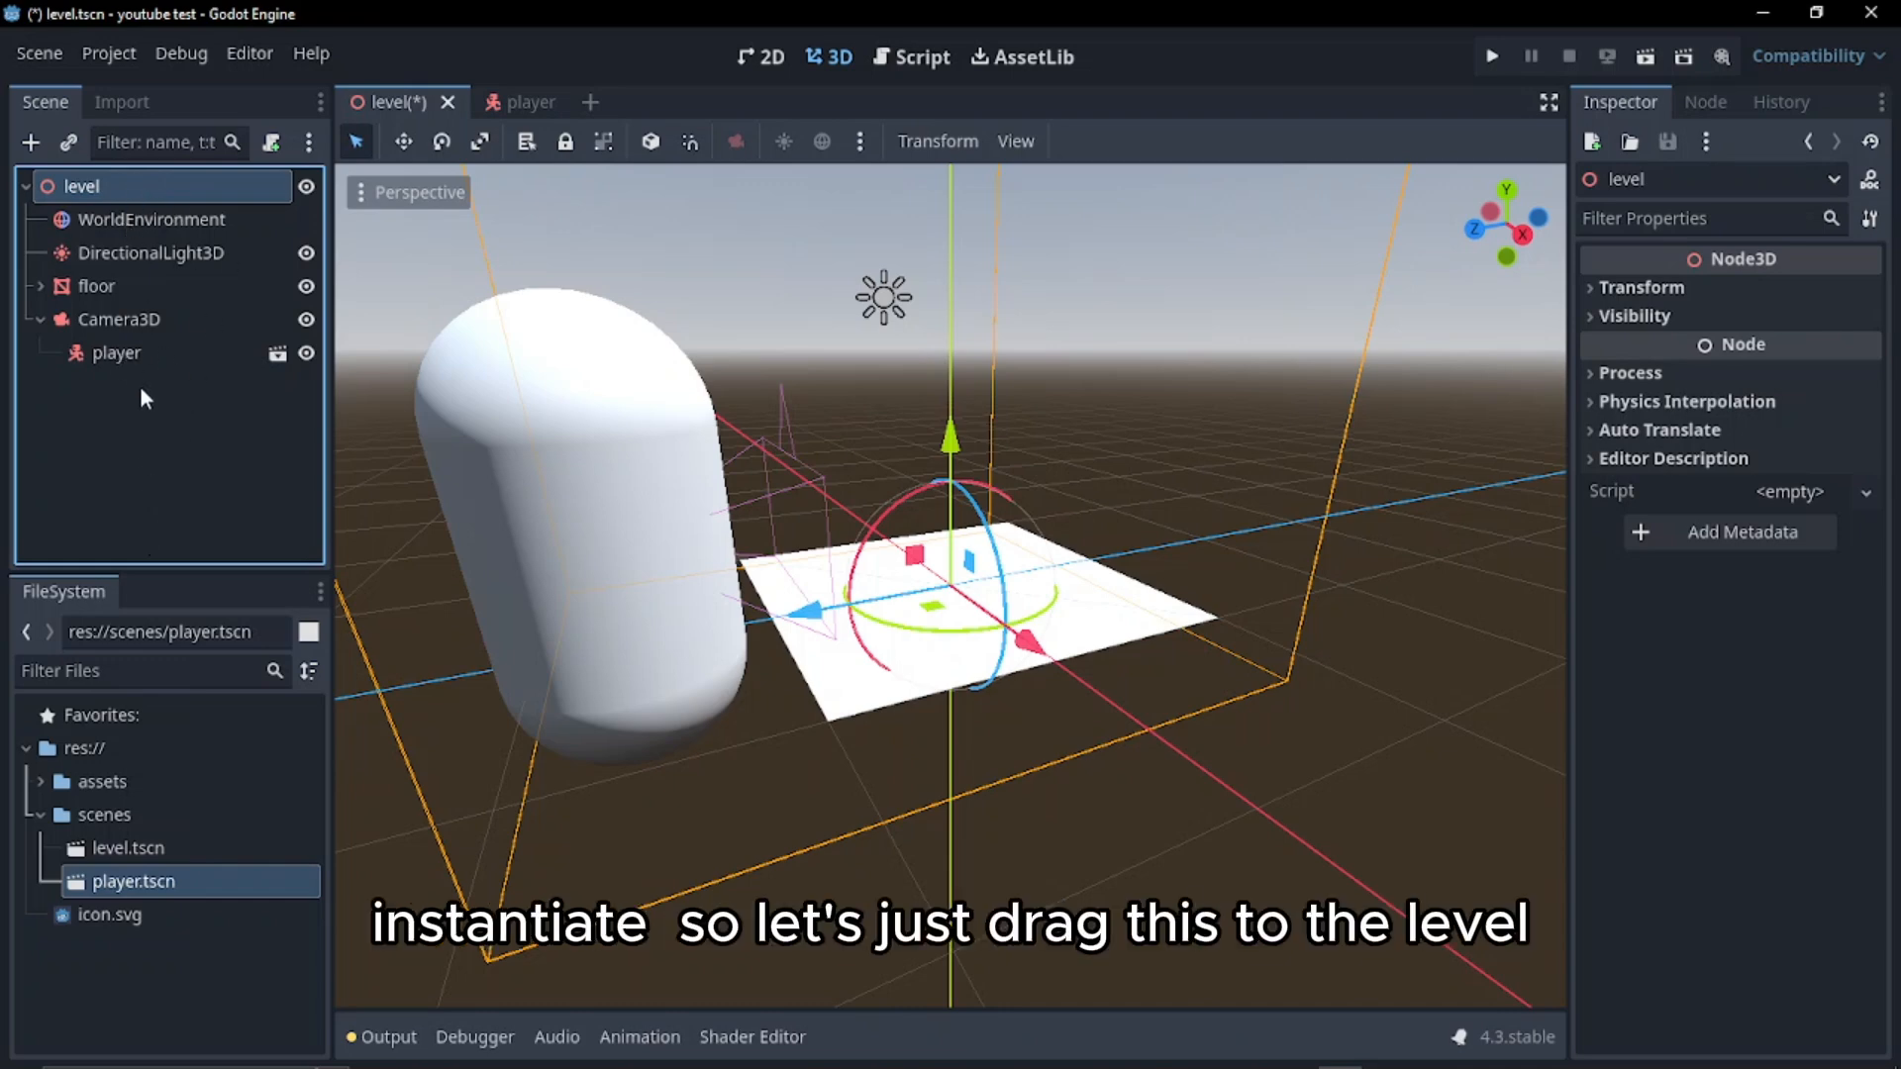
{"action": "left_click", "coordinate": [130, 353]}
{"action": "left_click_drag", "start_coordinate": [127, 354], "coordinate": [141, 193]}
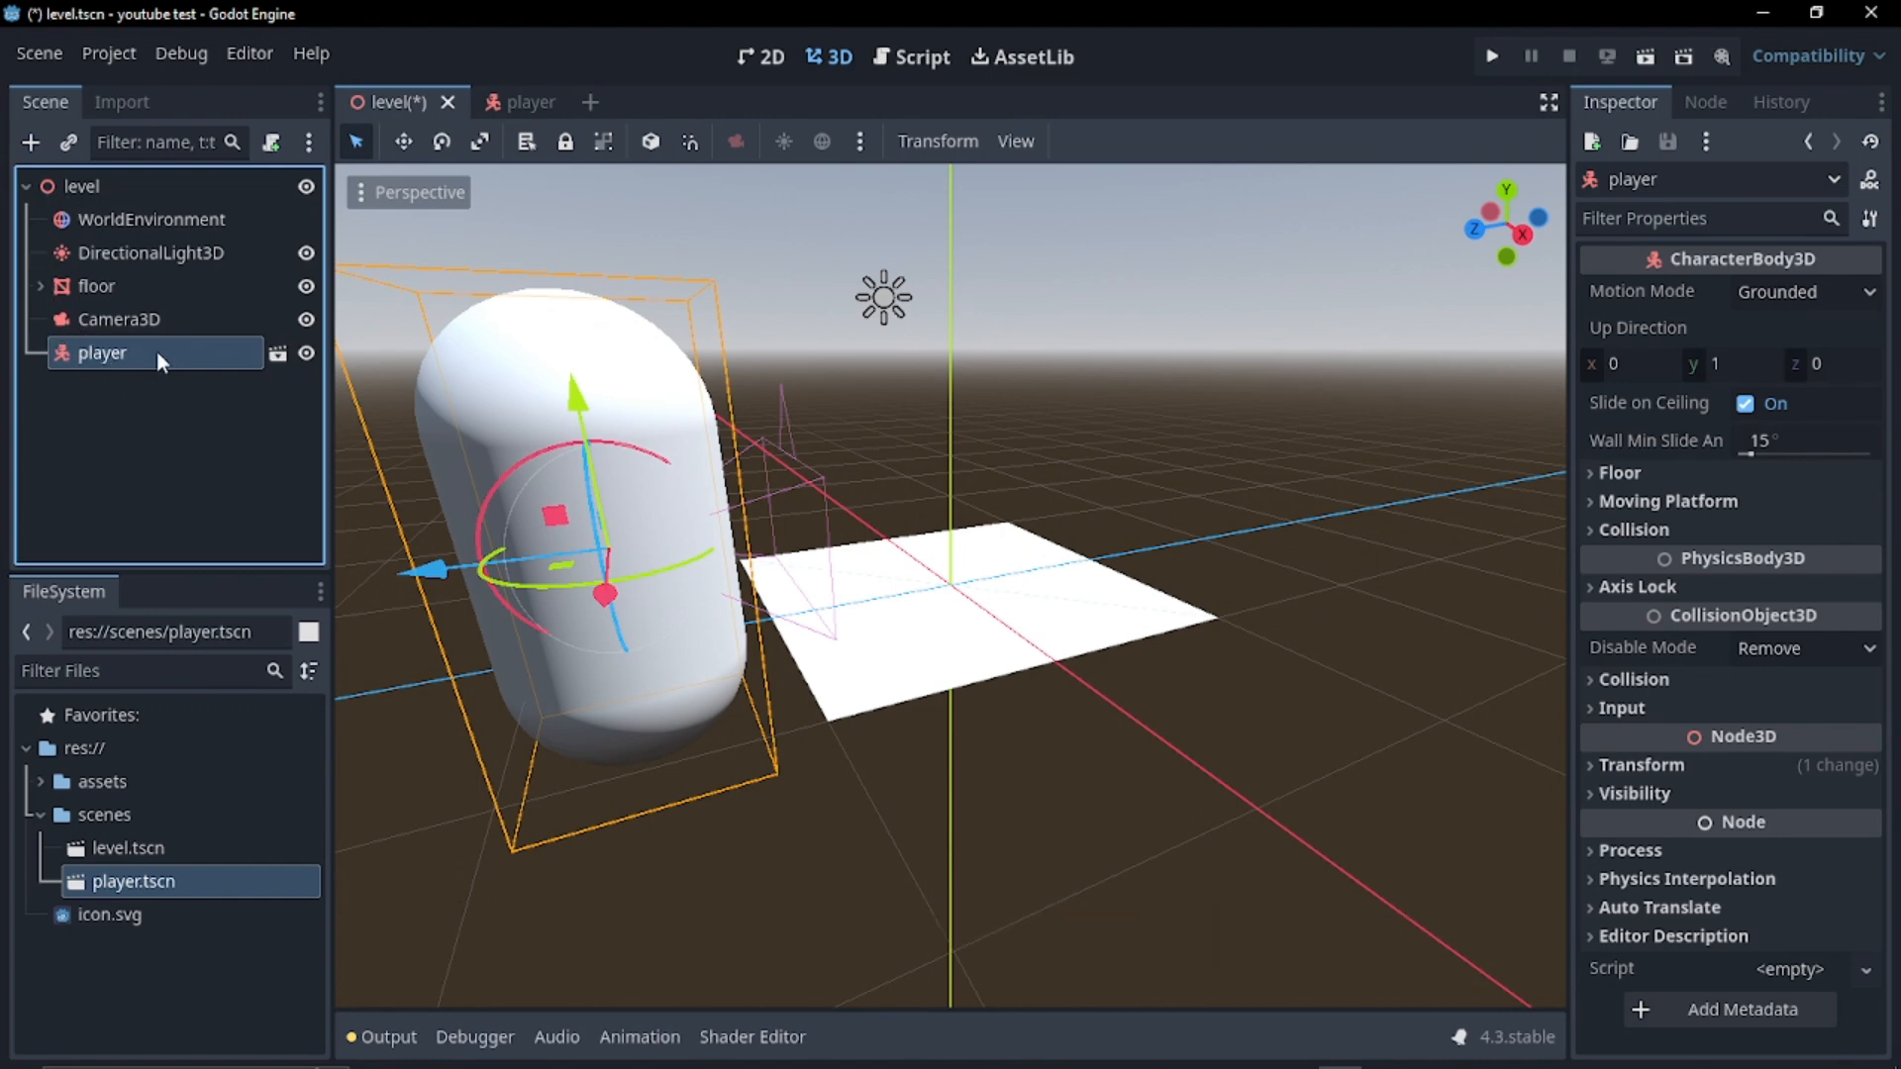
{"action": "left_click_drag", "start_coordinate": [157, 350], "coordinate": [156, 212]}
{"action": "left_click", "coordinate": [189, 438]}
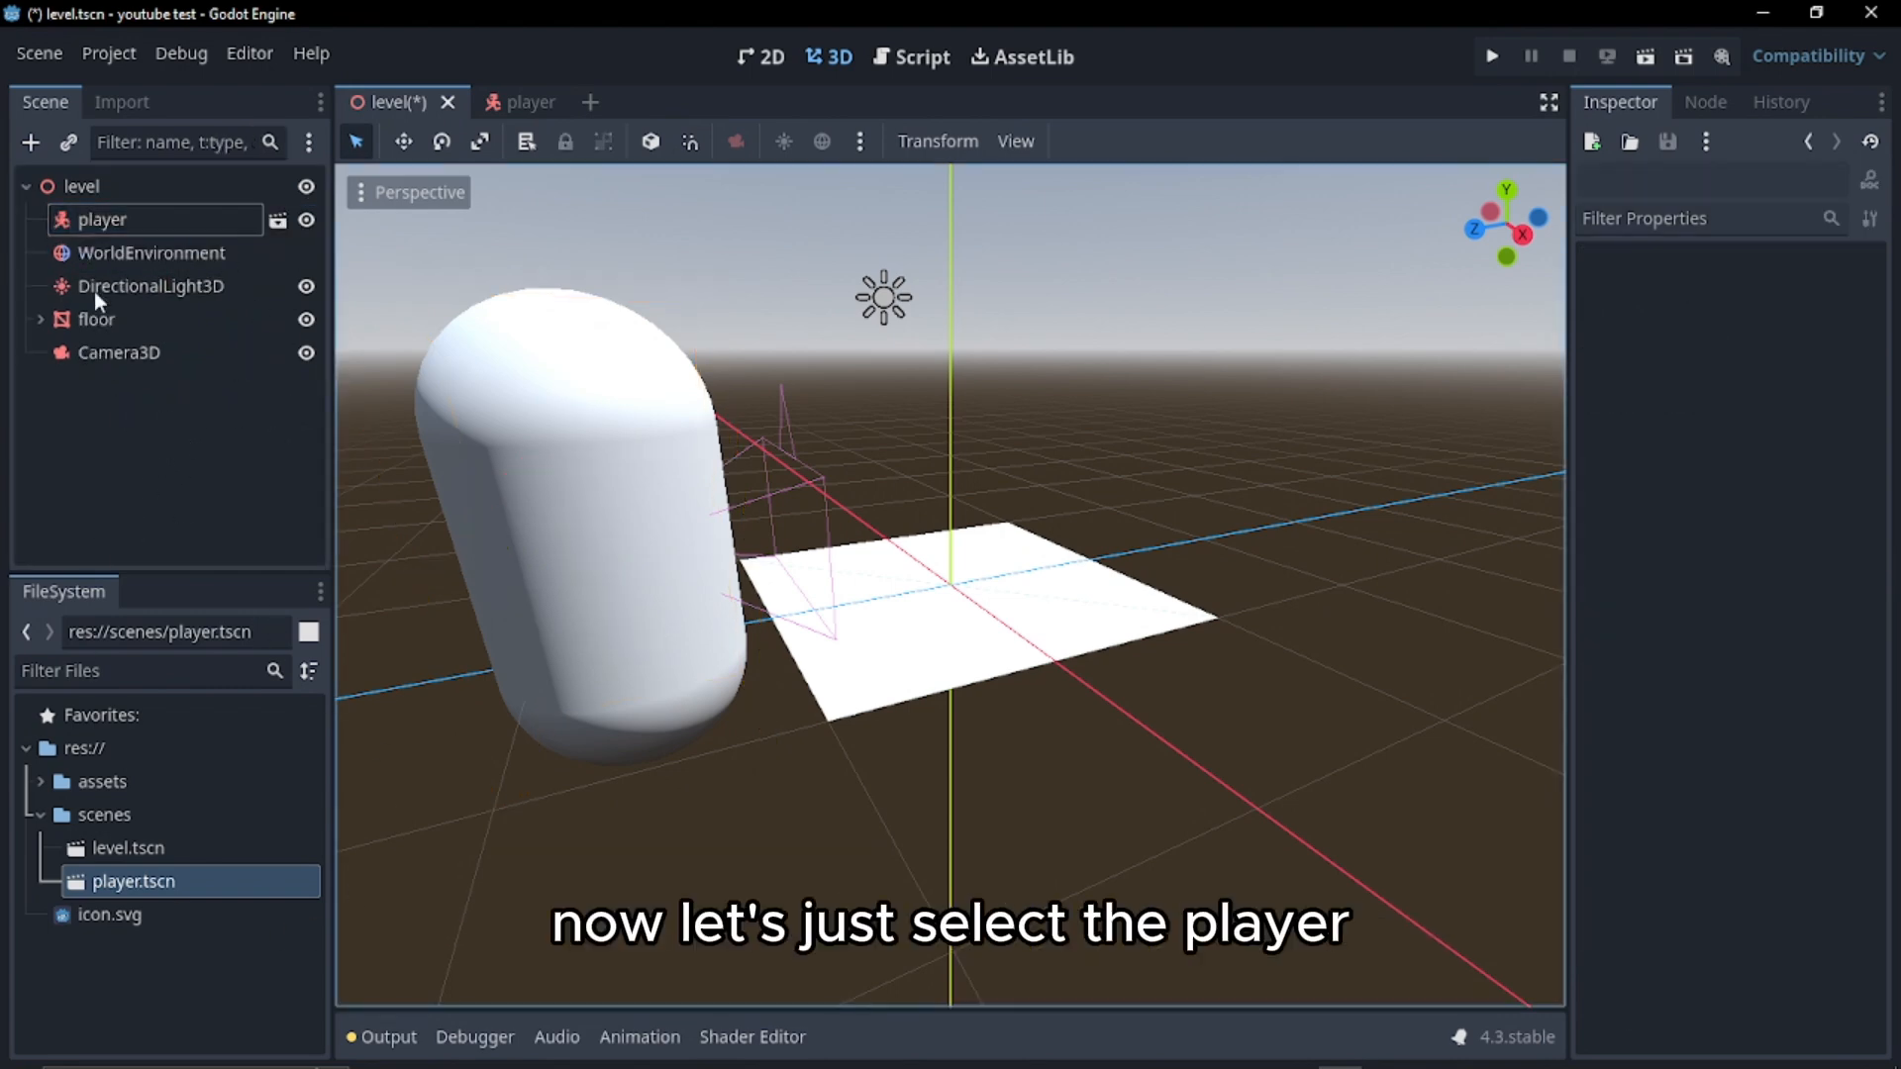
Set the player instance's Y and Z position to 0 m so it sits at the level's origin
{"action": "left_click", "coordinate": [142, 225]}
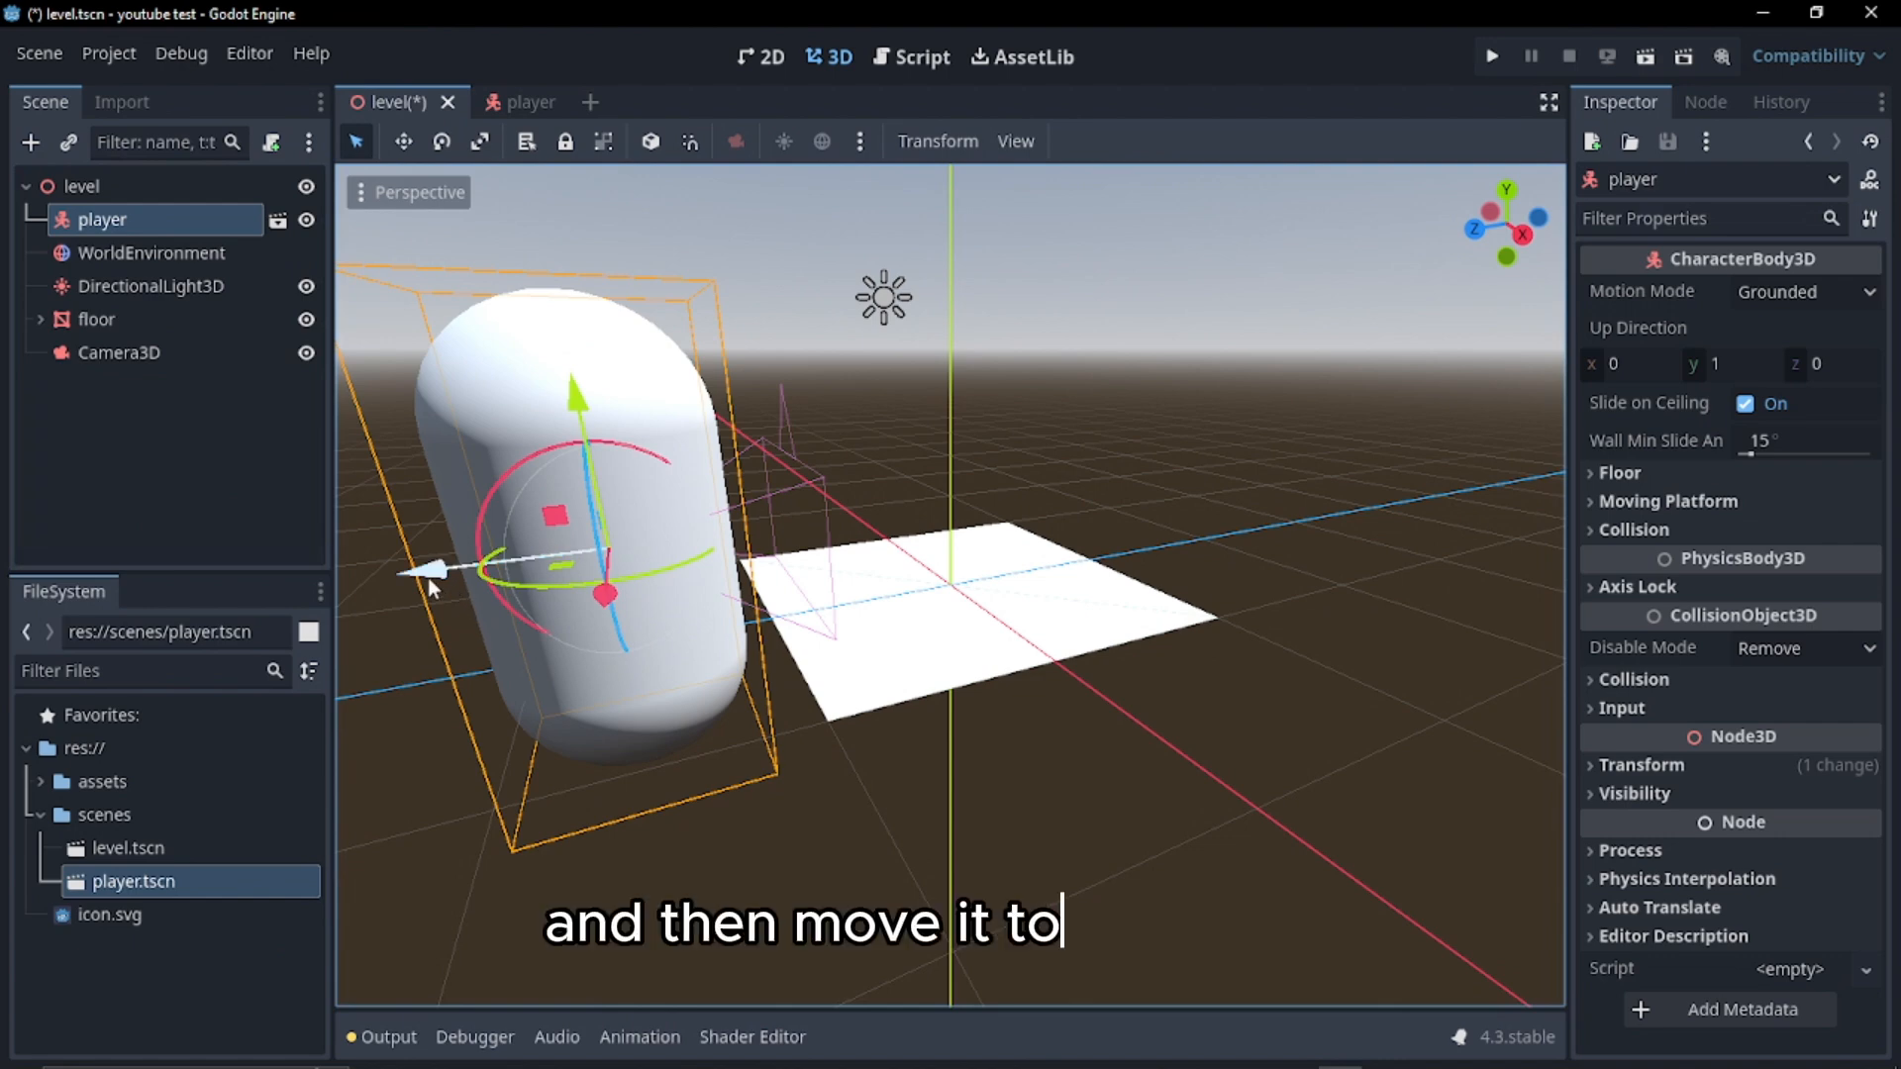
{"action": "mouse_move", "coordinate": [428, 578]}
{"action": "left_mouse_down"}
{"action": "mouse_move", "coordinate": [535, 586]}
{"action": "mouse_move", "coordinate": [403, 565]}
{"action": "mouse_move", "coordinate": [441, 565]}
{"action": "left_mouse_up"}
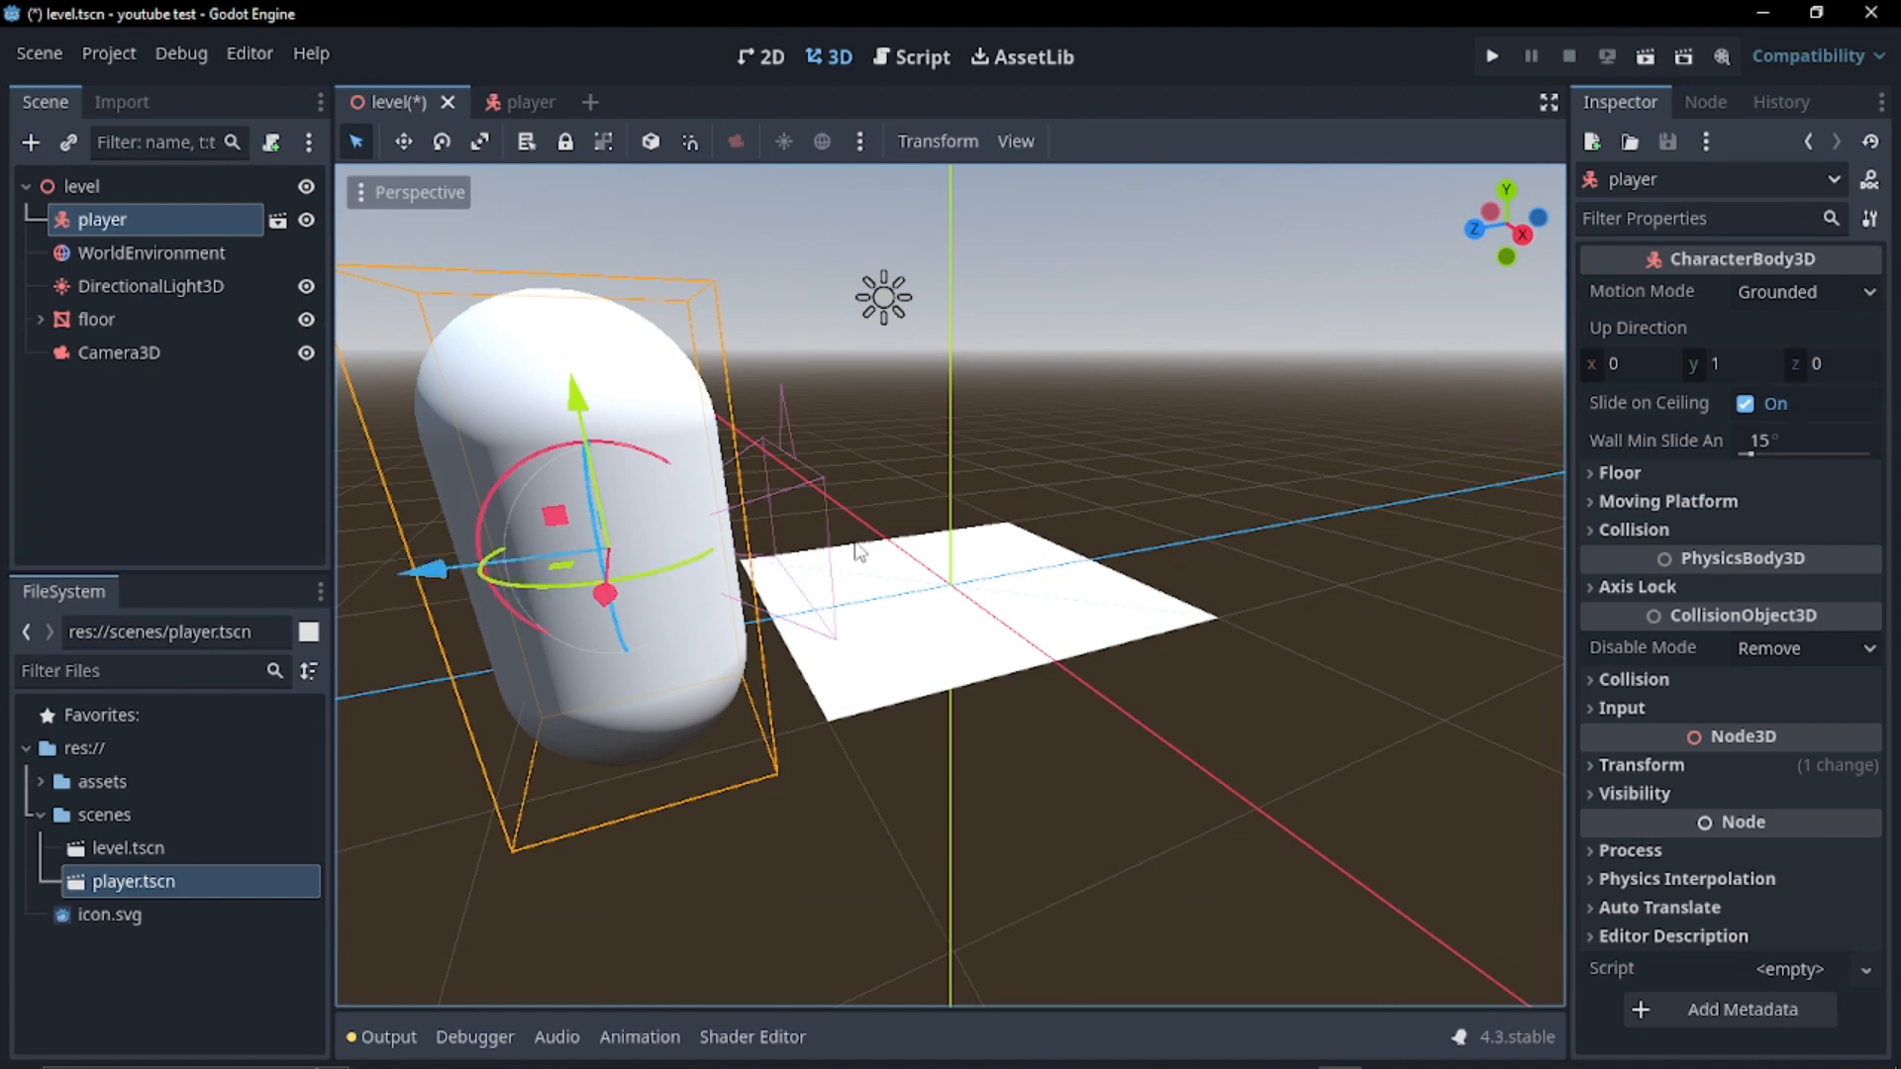
{"action": "left_click", "coordinate": [1685, 767]}
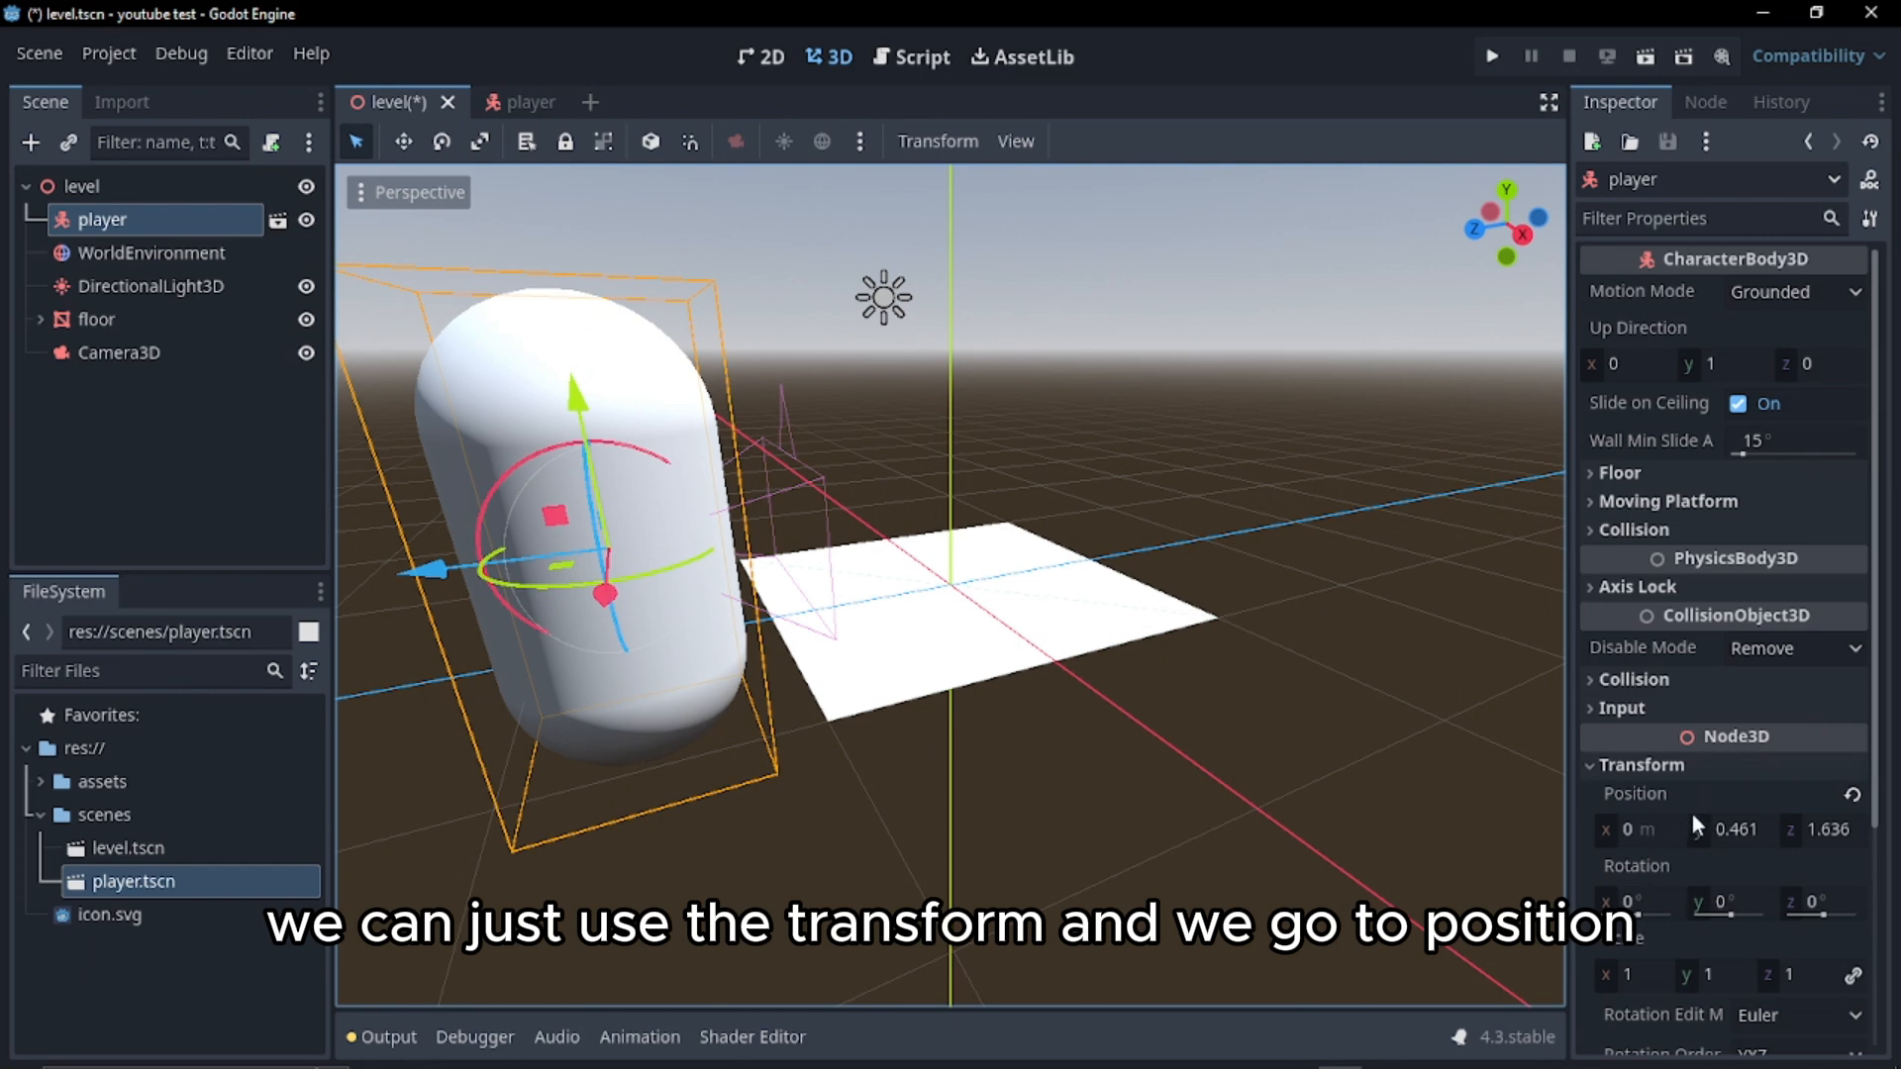
{"action": "left_click", "coordinate": [1741, 830]}
{"action": "type", "text": "0"}
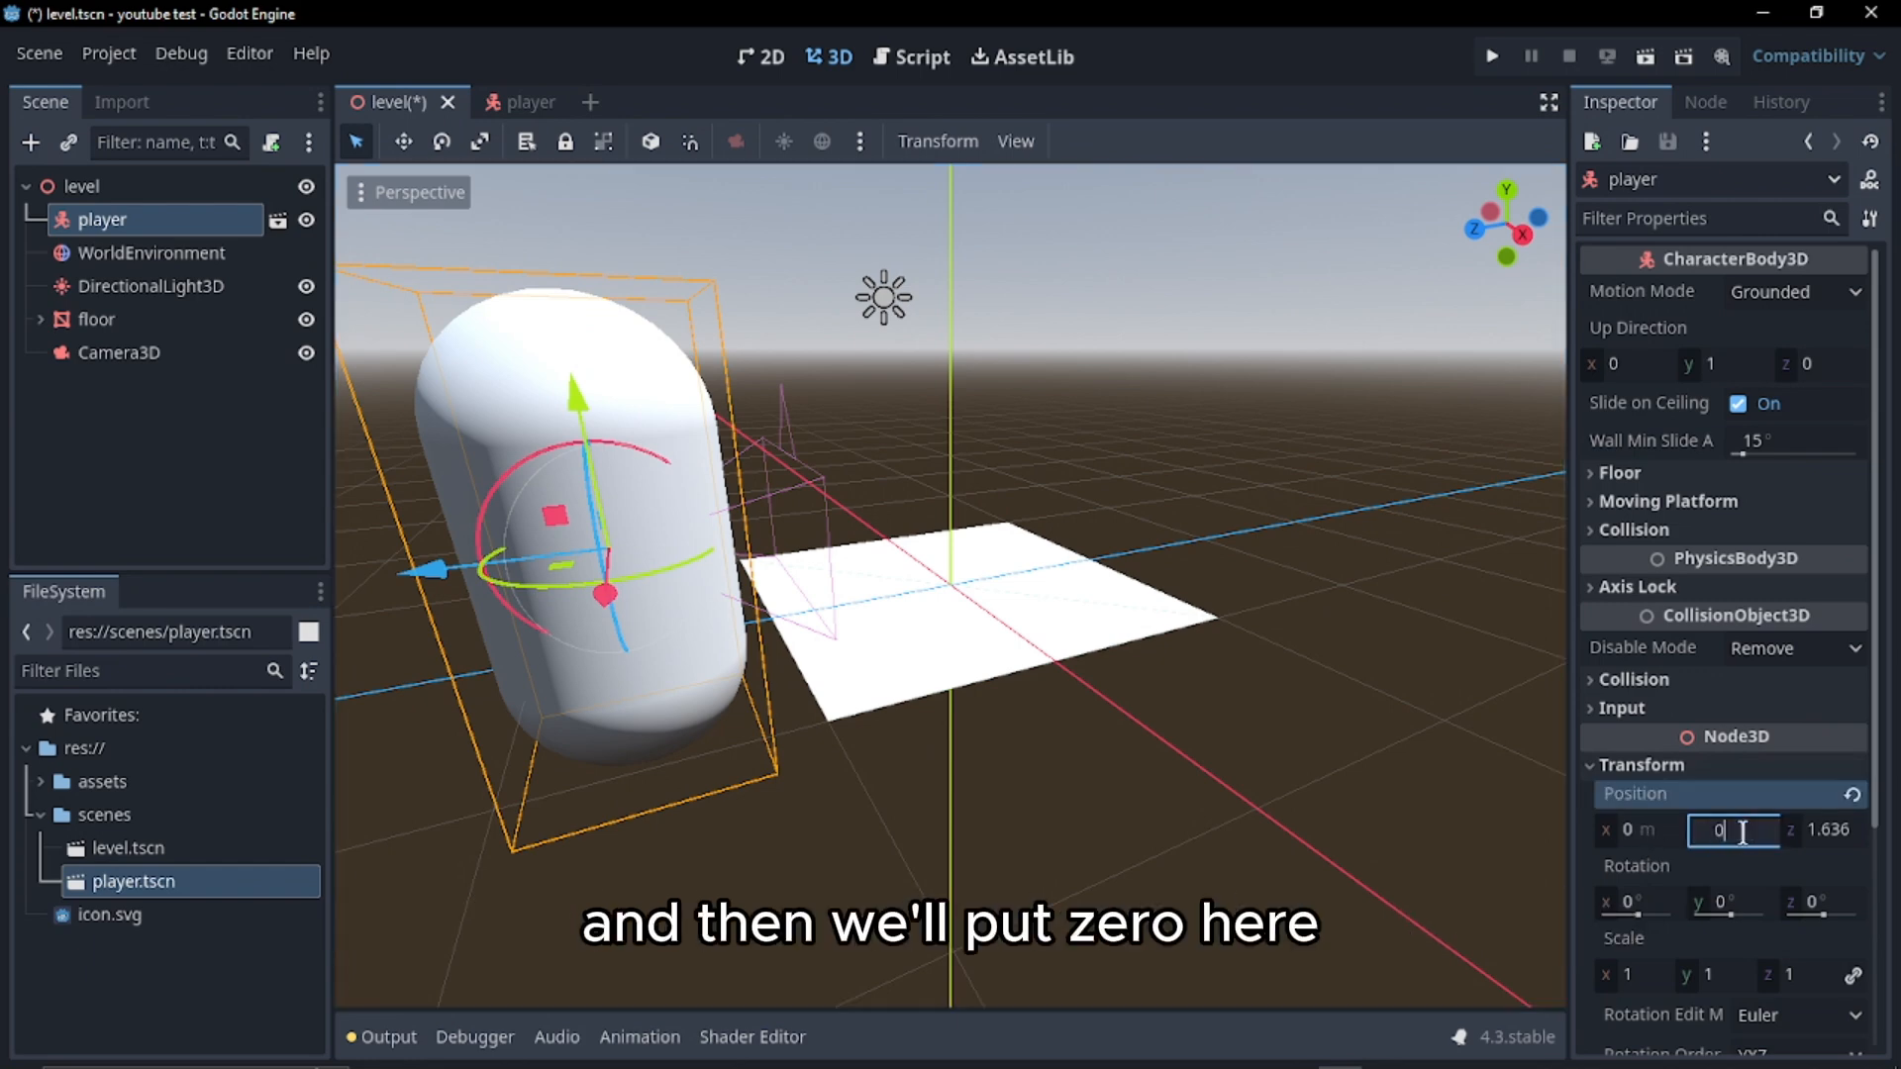
{"action": "key", "text": "Return"}
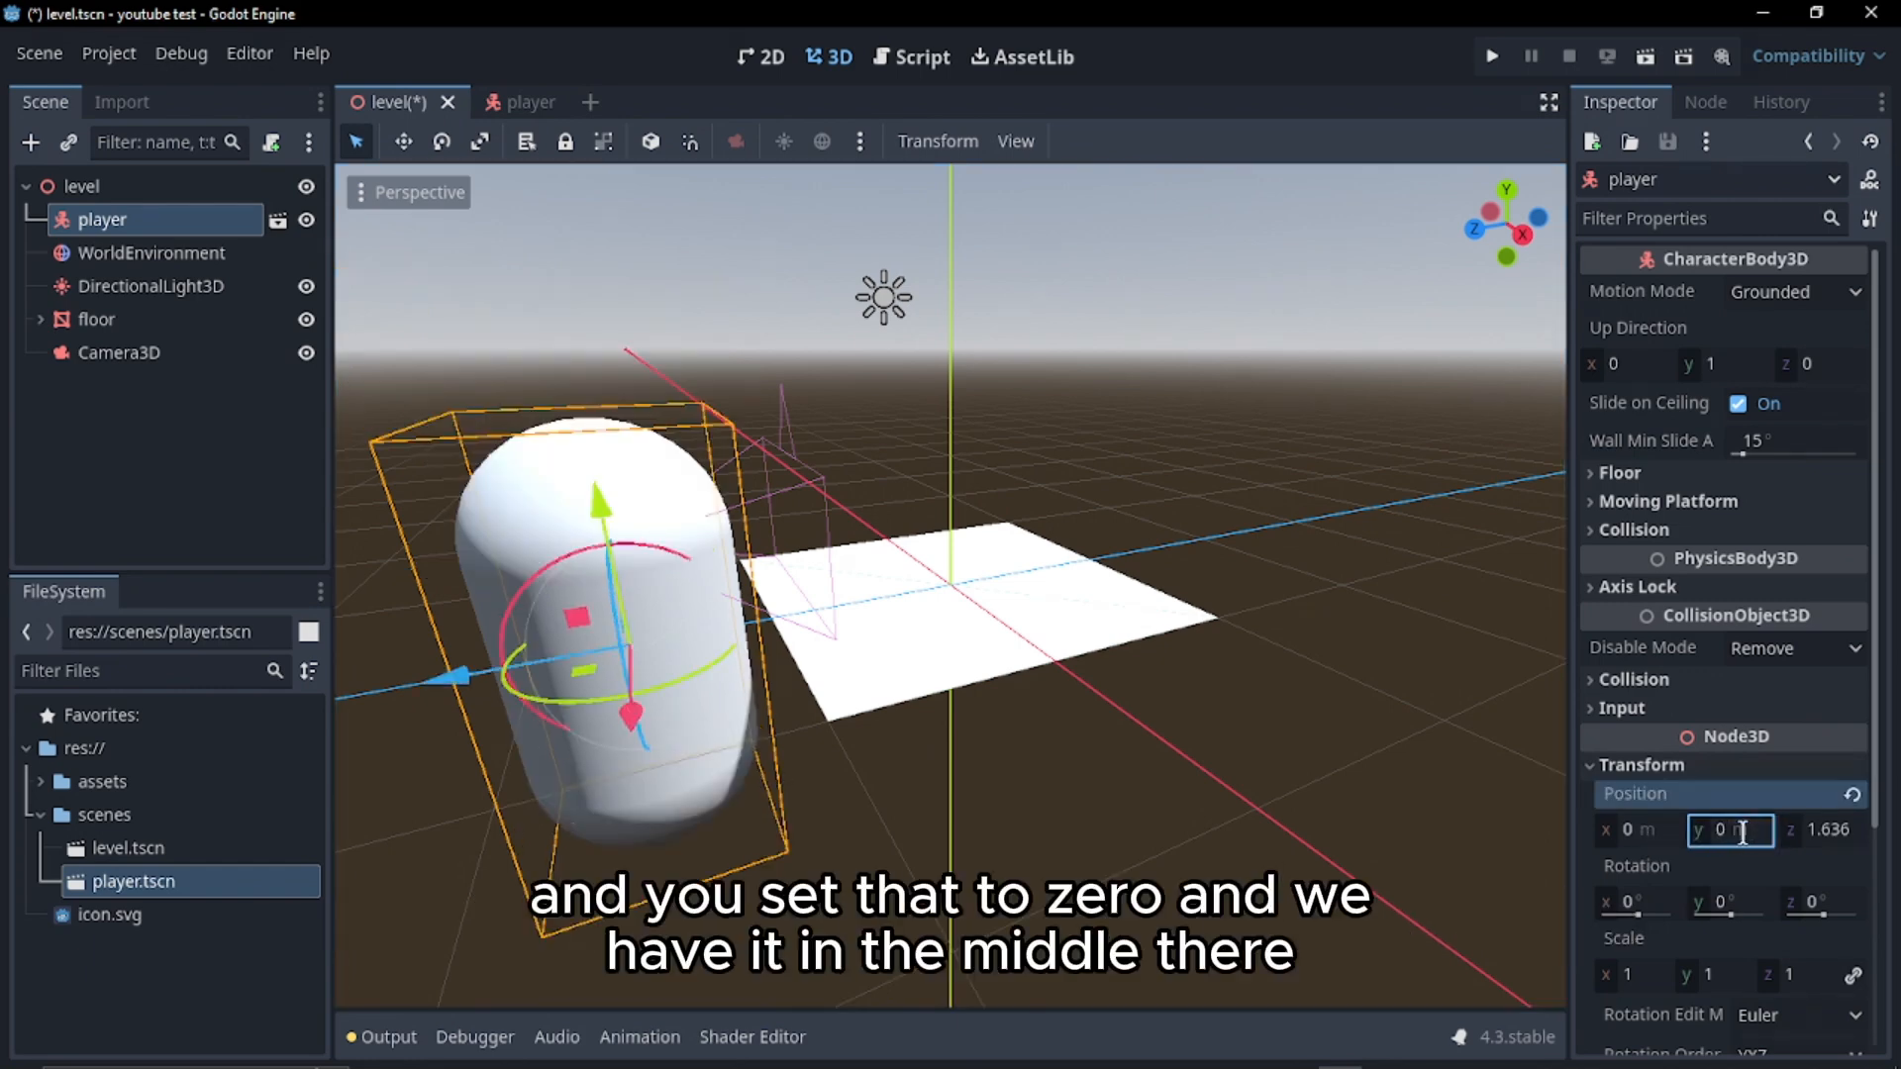
{"action": "left_click", "coordinate": [1847, 826]}
{"action": "type", "text": "0"}
{"action": "key", "text": "Return"}
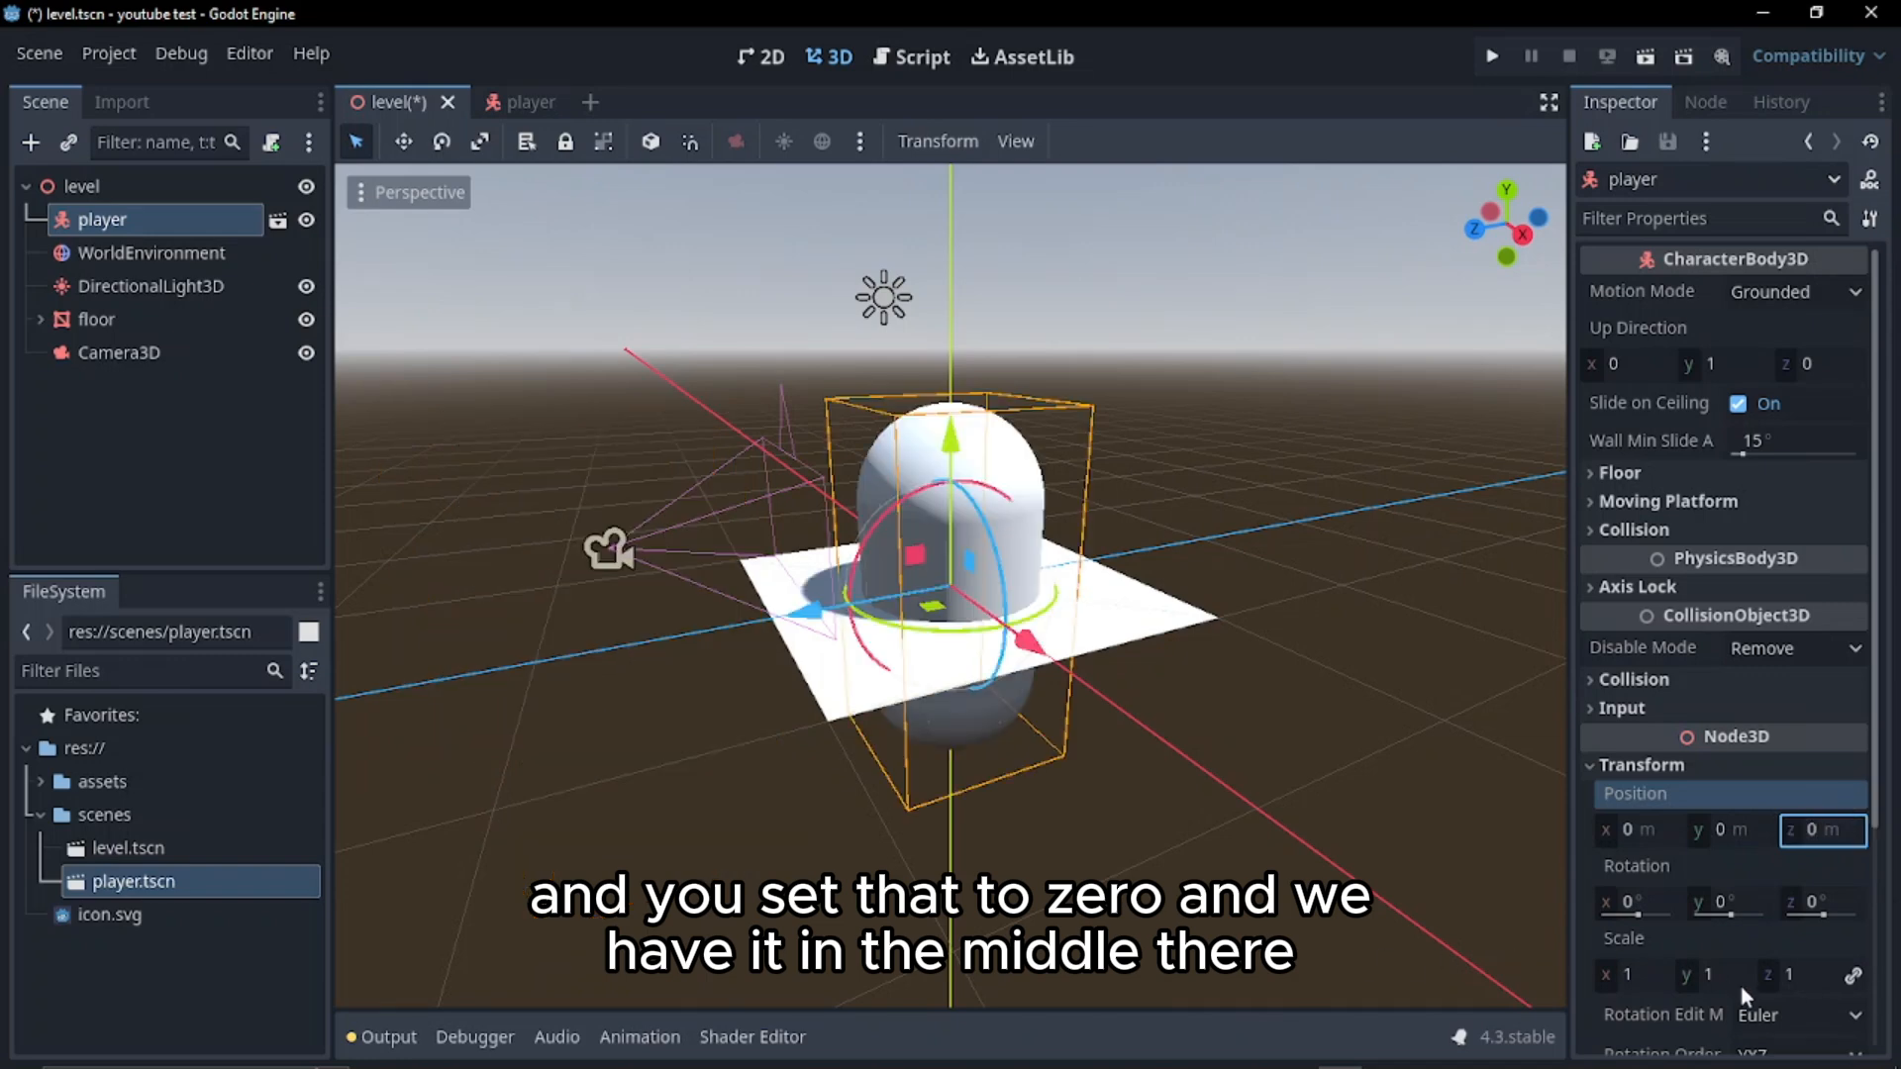
Scale the player instance uniformly to 0.2 and raise it above the floor to a Y position of about 0.68 m
{"action": "left_click", "coordinate": [1642, 978]}
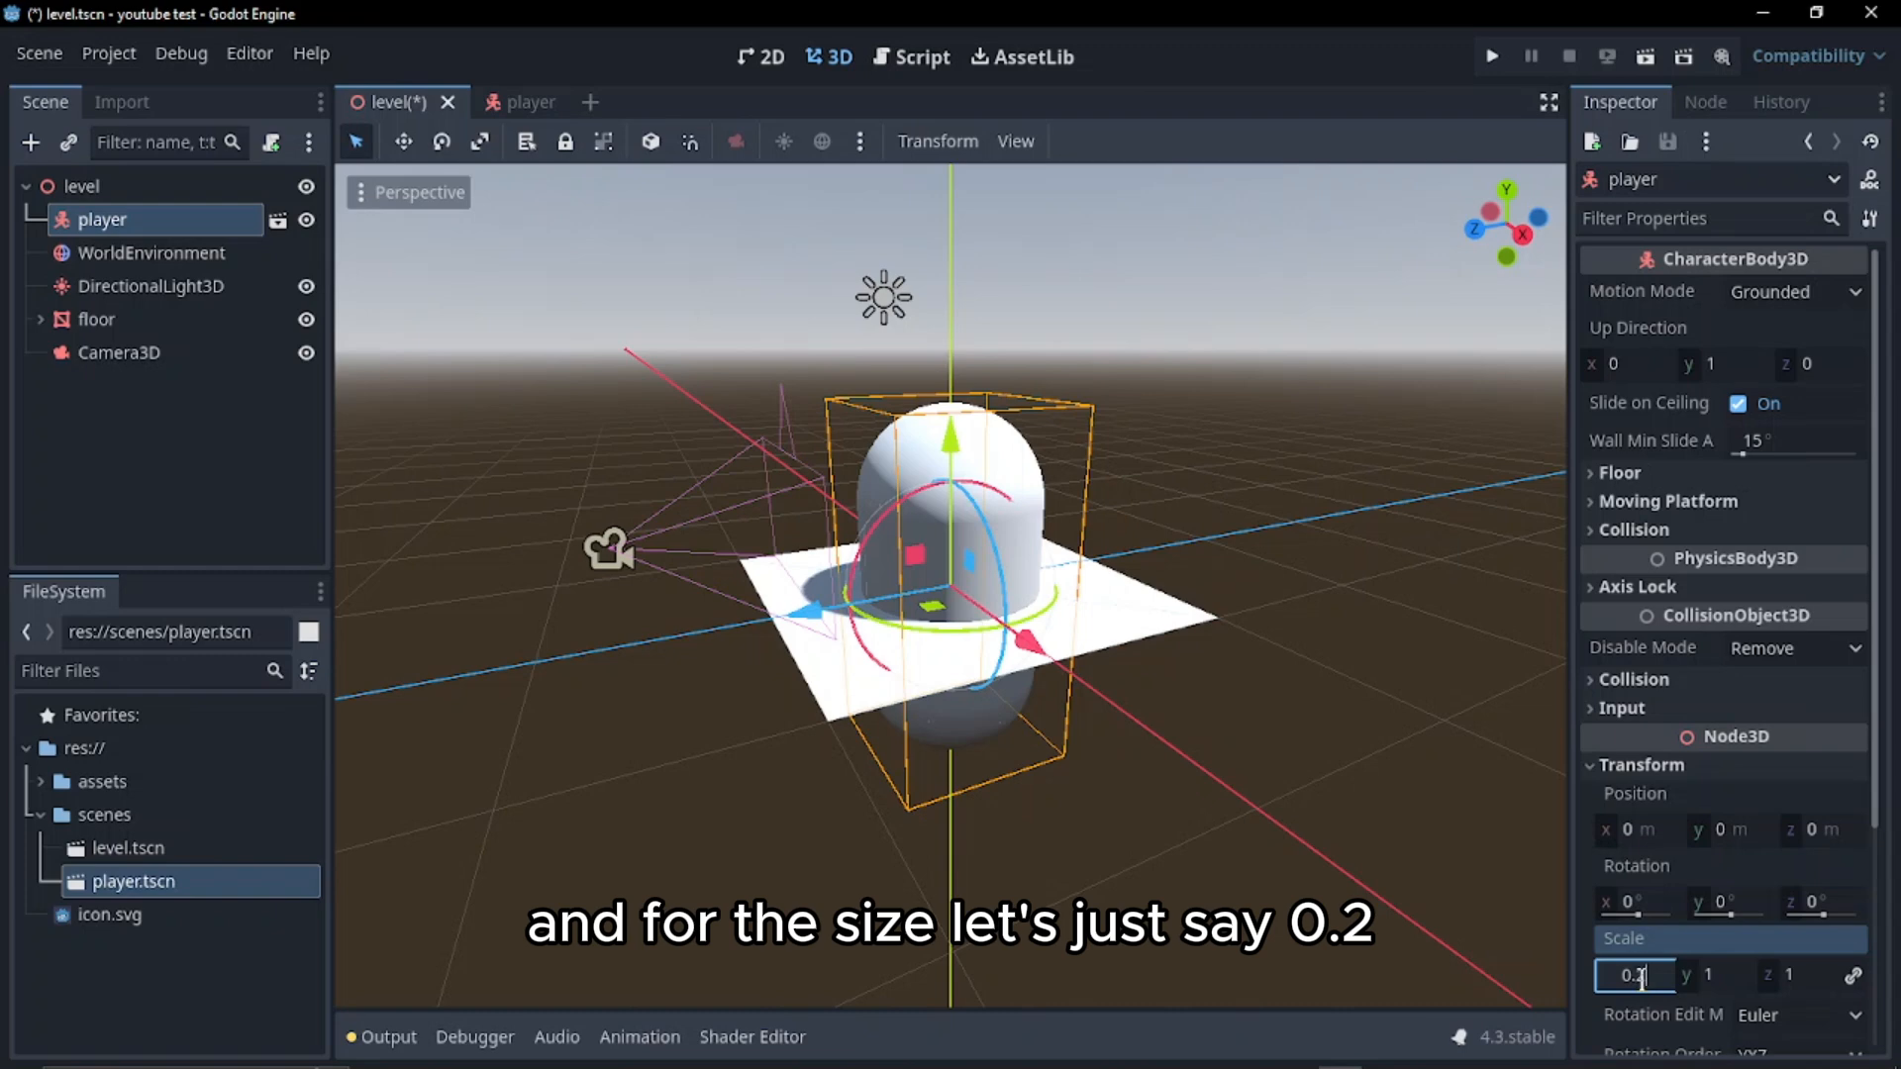
{"action": "key", "text": "Return"}
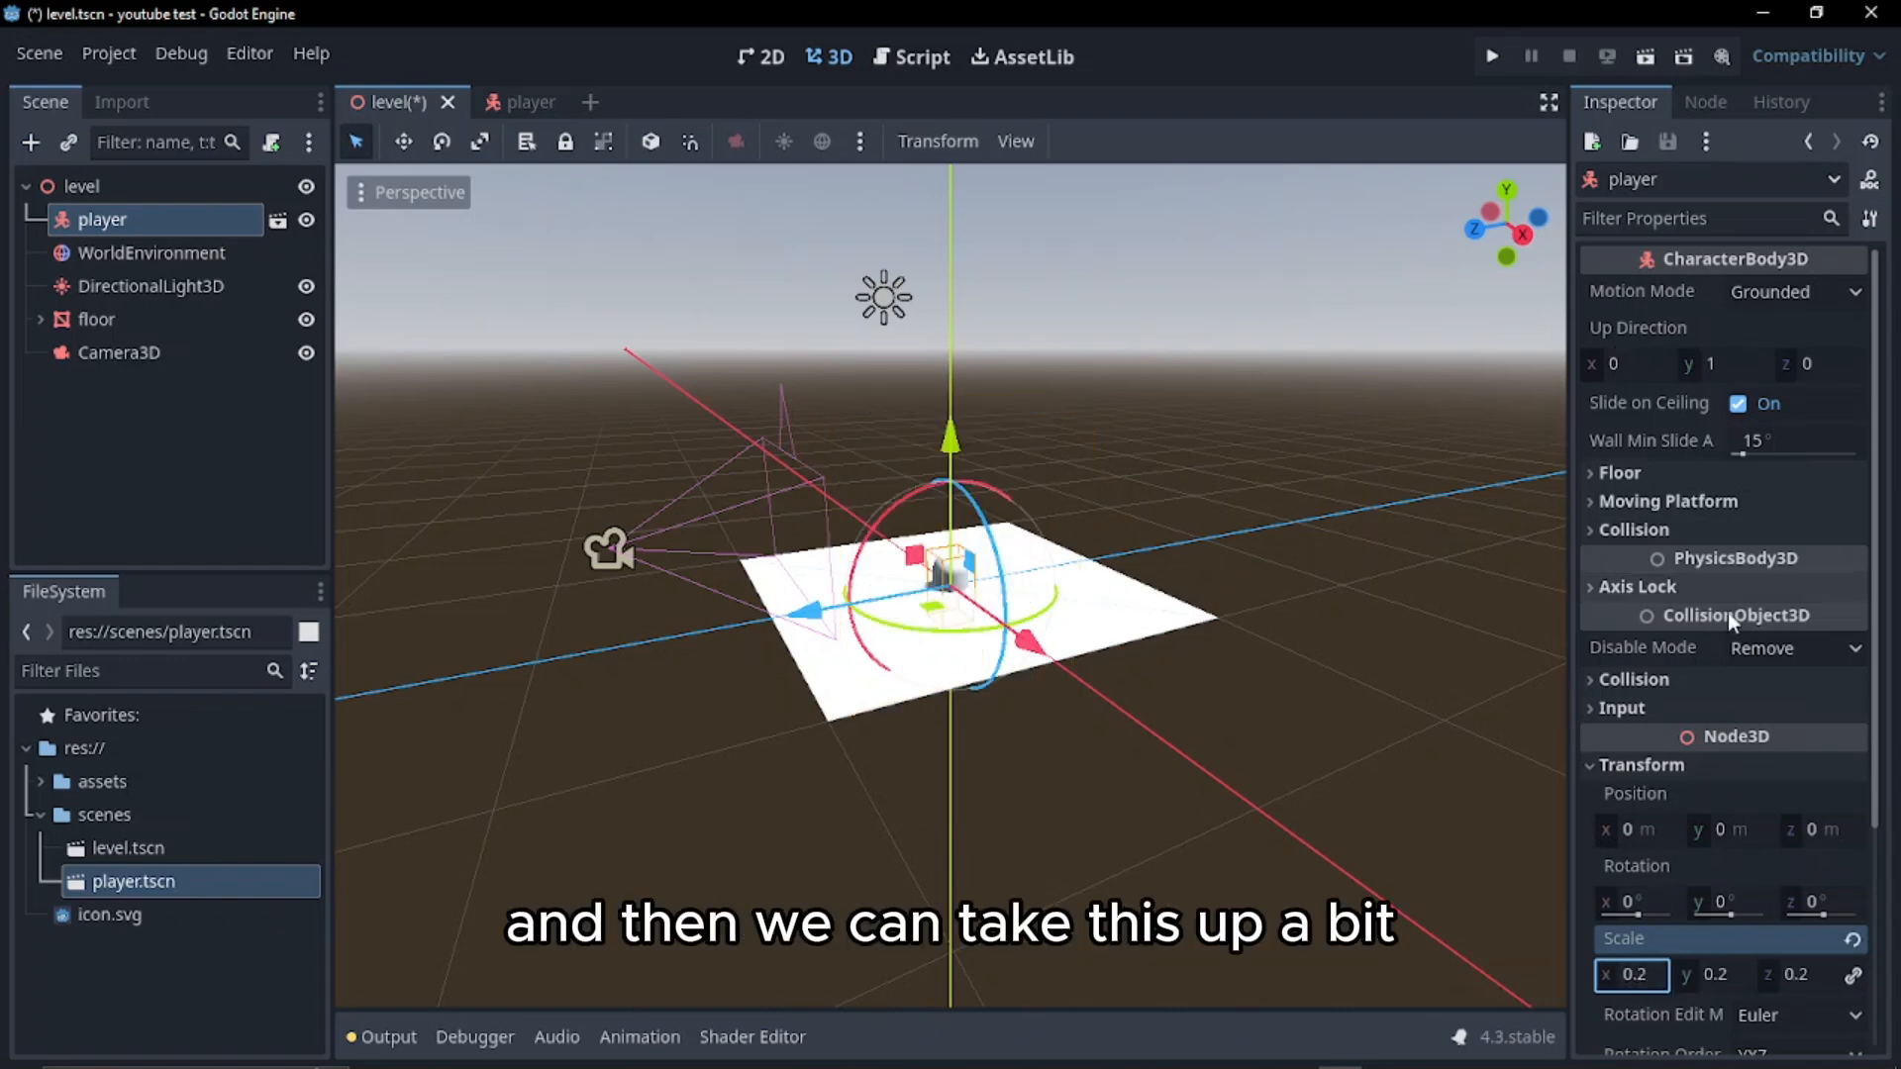
{"action": "left_click_drag", "start_coordinate": [951, 436], "coordinate": [960, 283]}
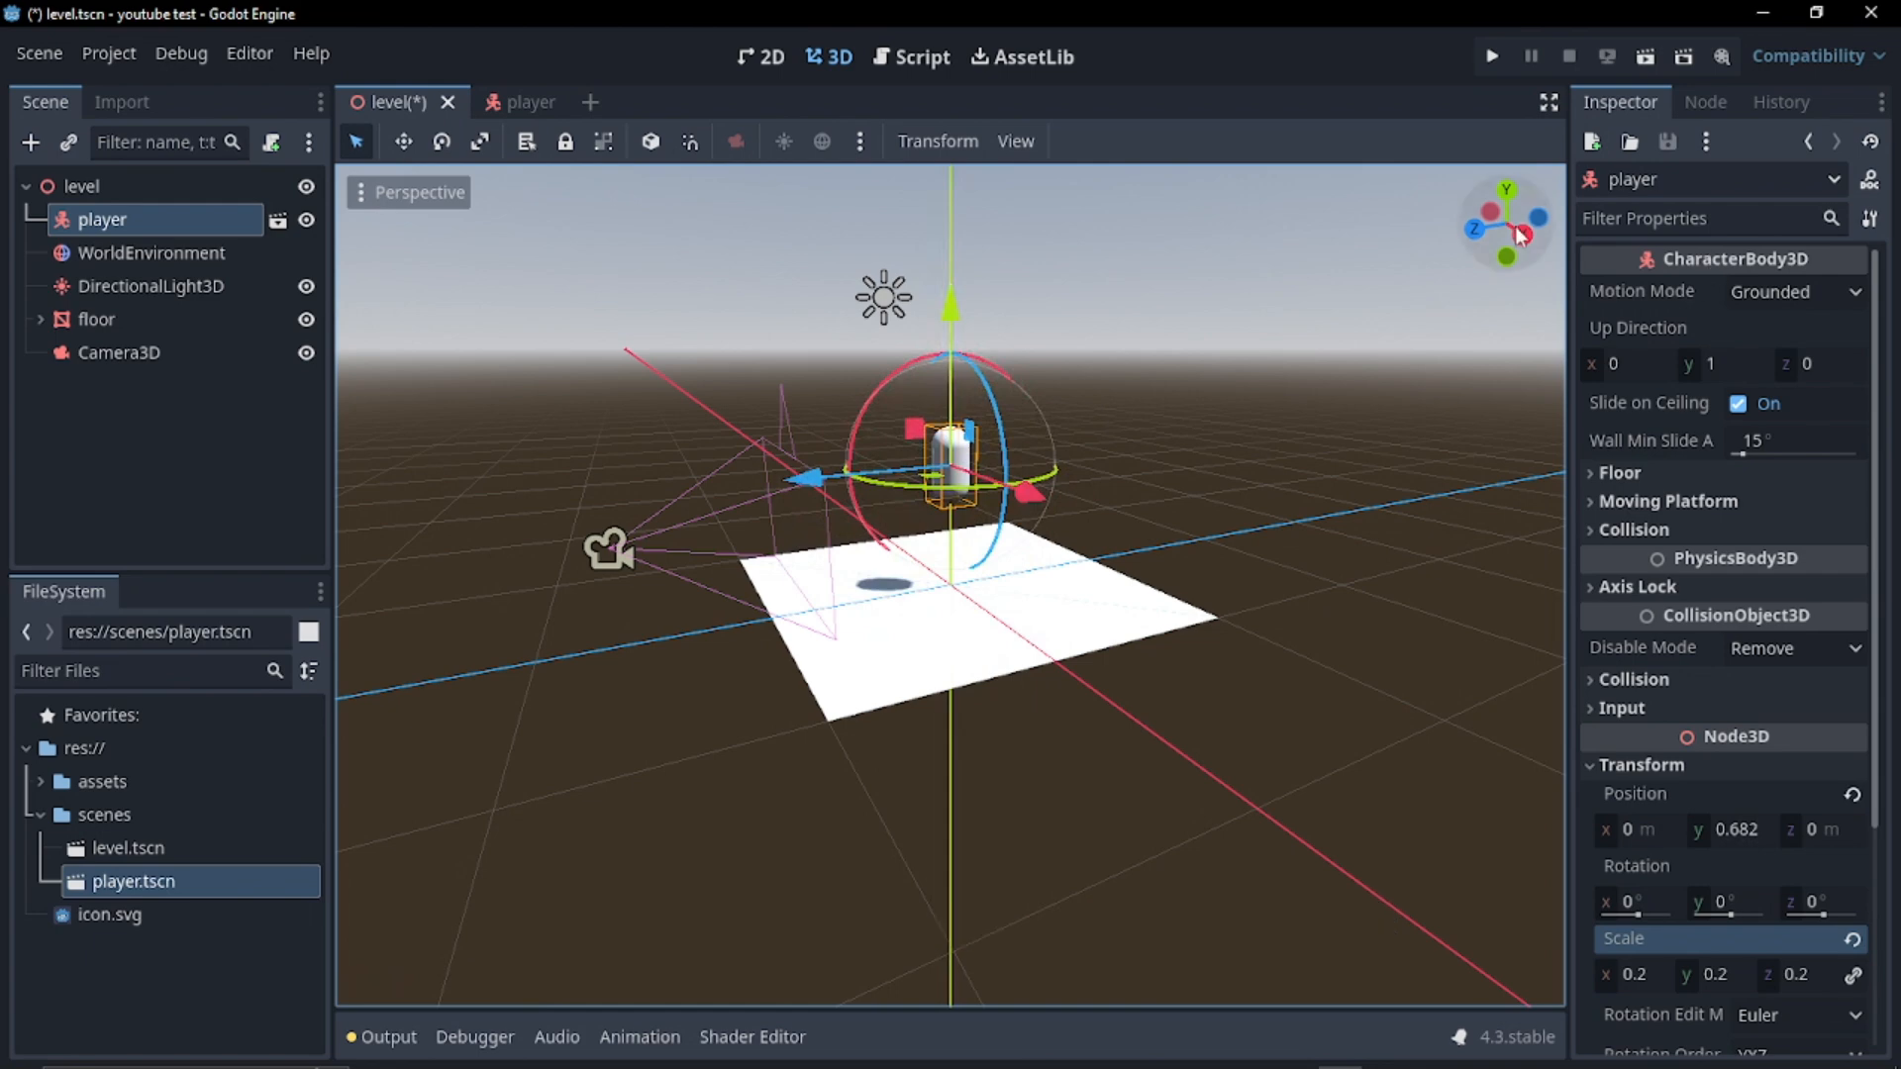
{"action": "left_click_drag", "start_coordinate": [1519, 236], "coordinate": [1582, 149]}
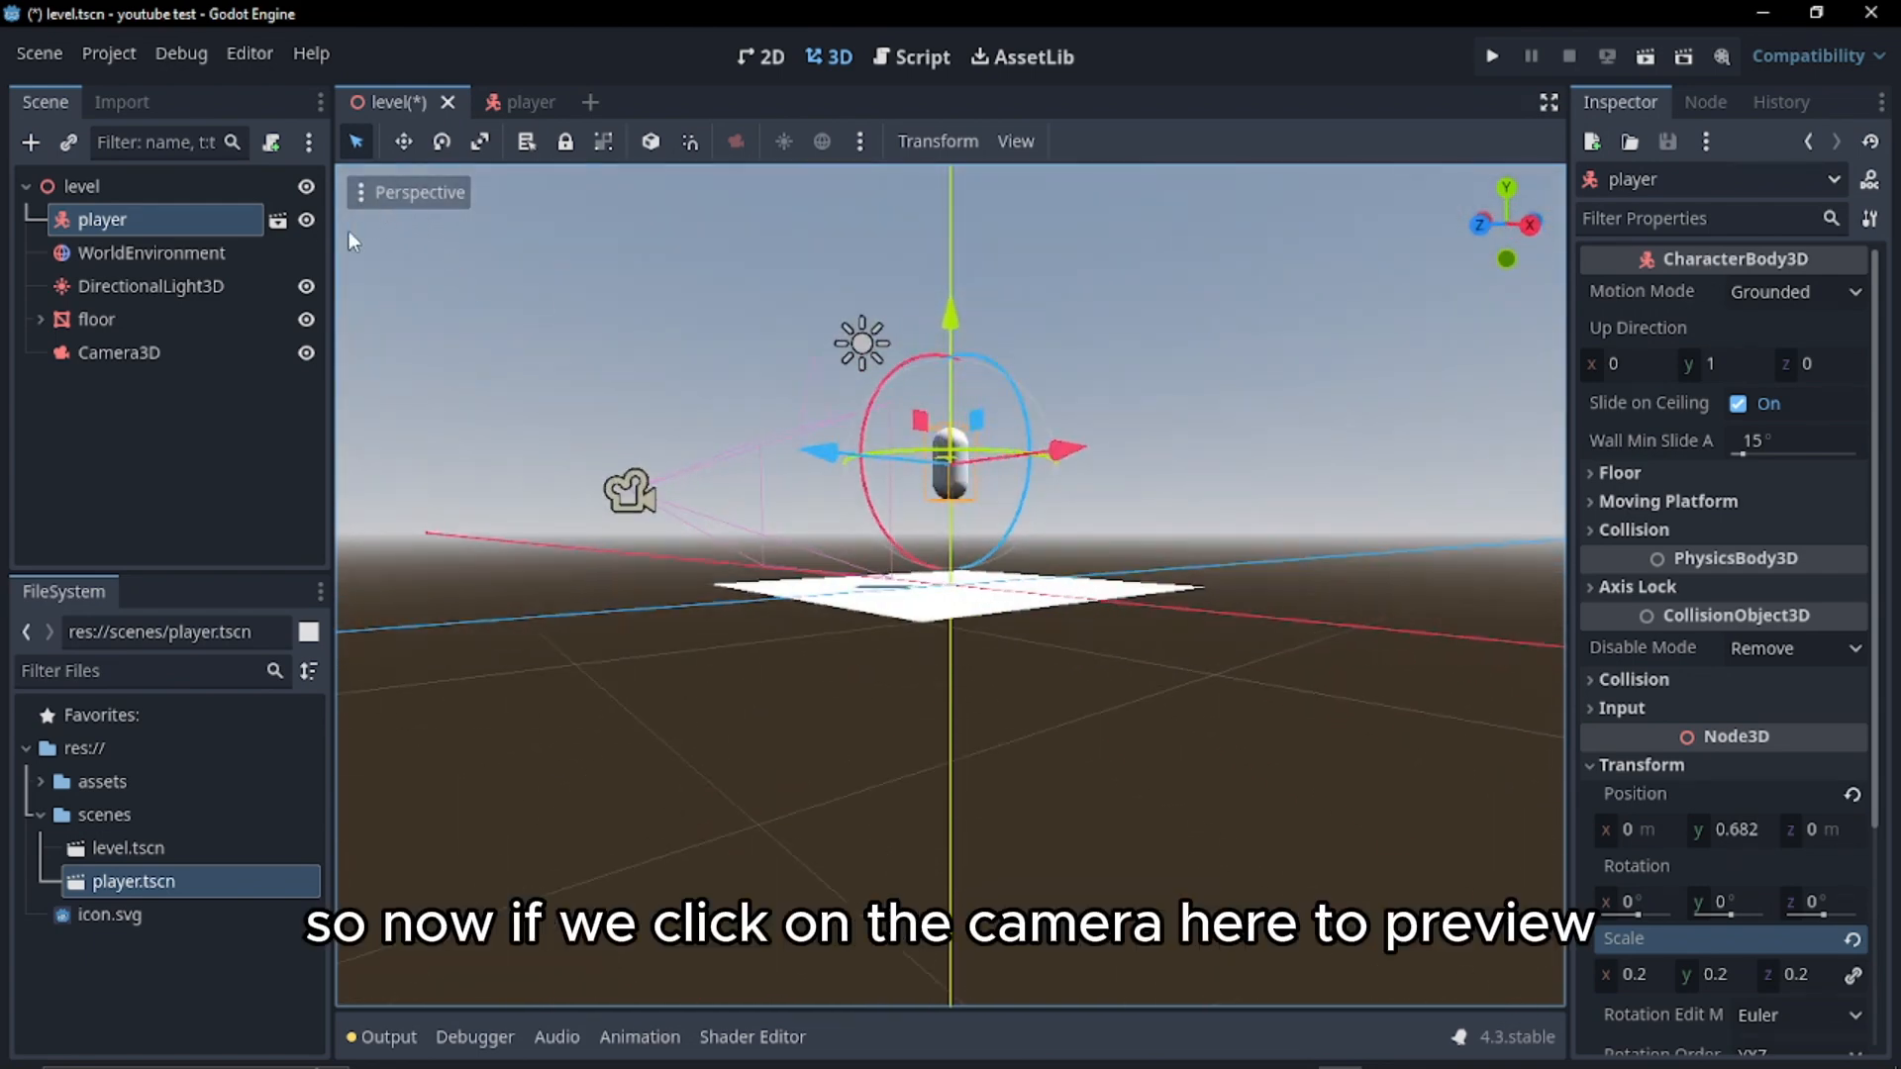
Preview the level through Camera3D, and test-run the current level scene to check how the capsule behaves
{"action": "left_click", "coordinate": [119, 348]}
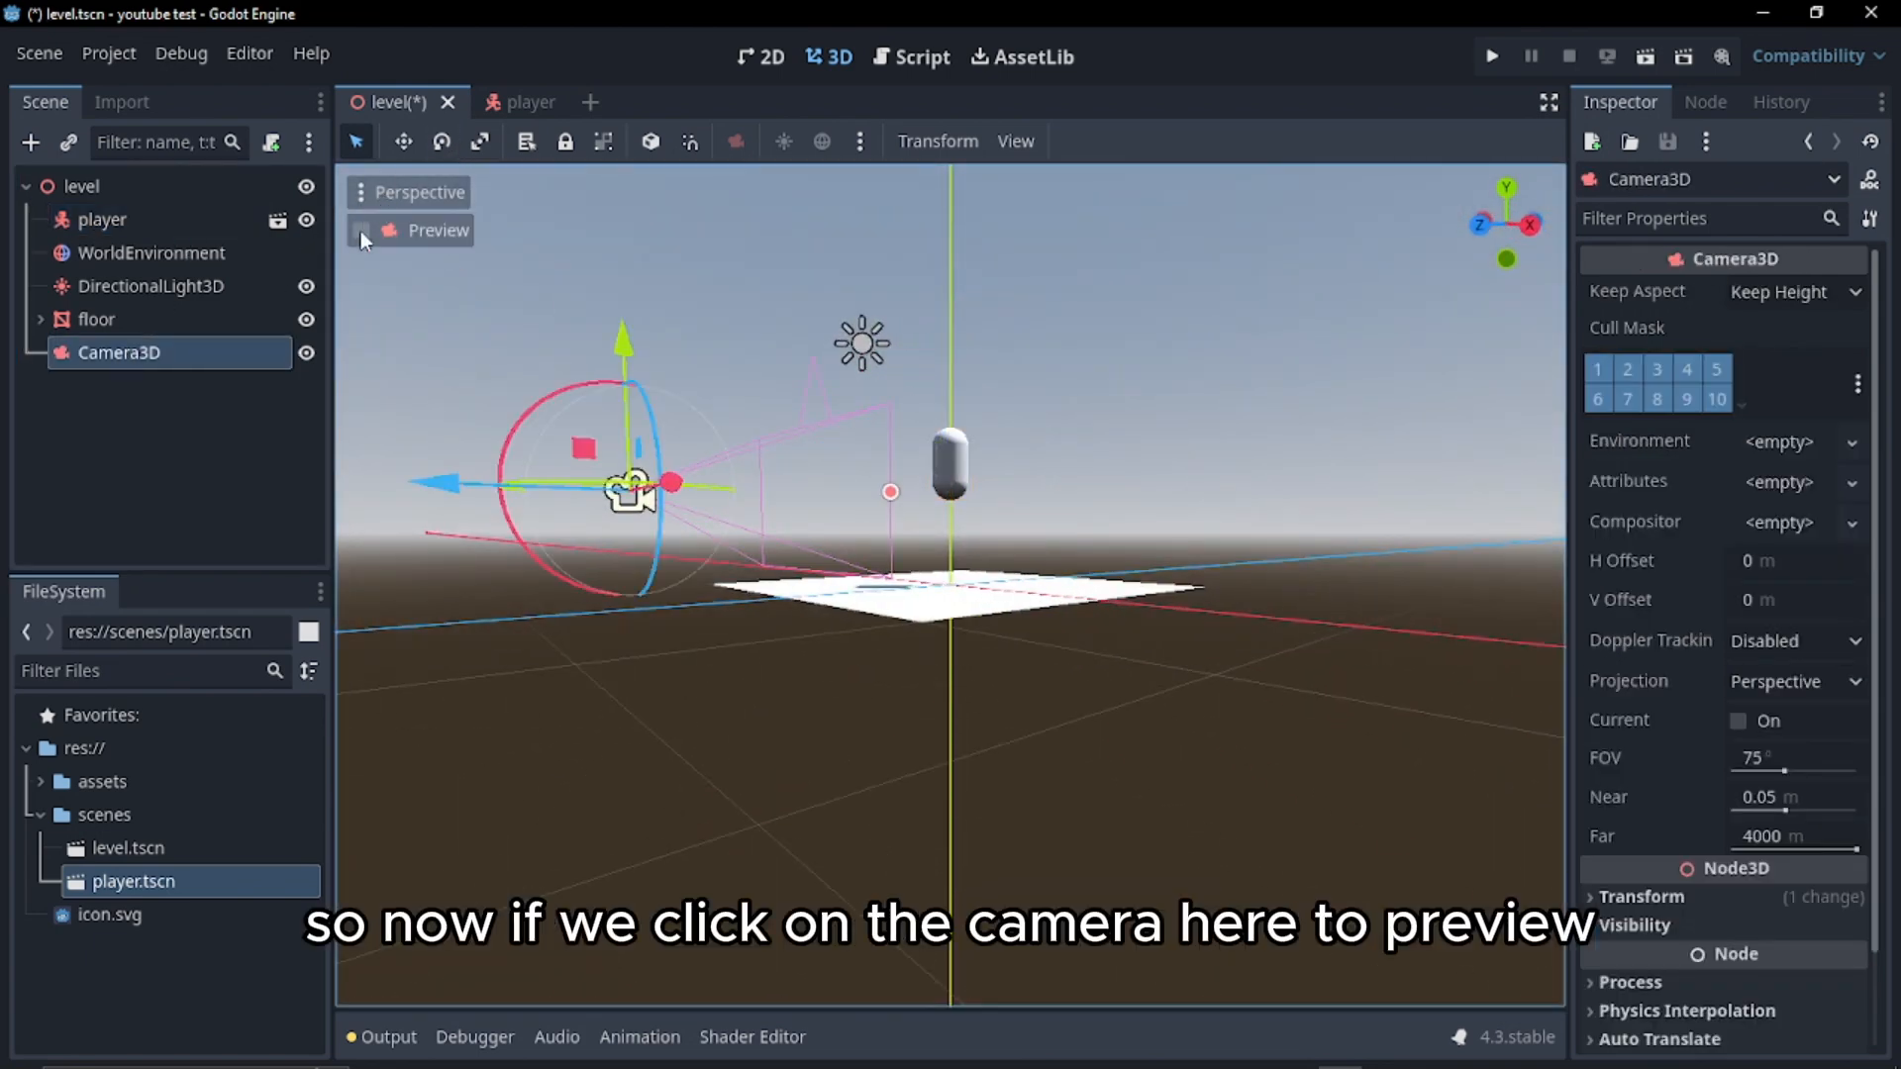
{"action": "left_click", "coordinate": [360, 230]}
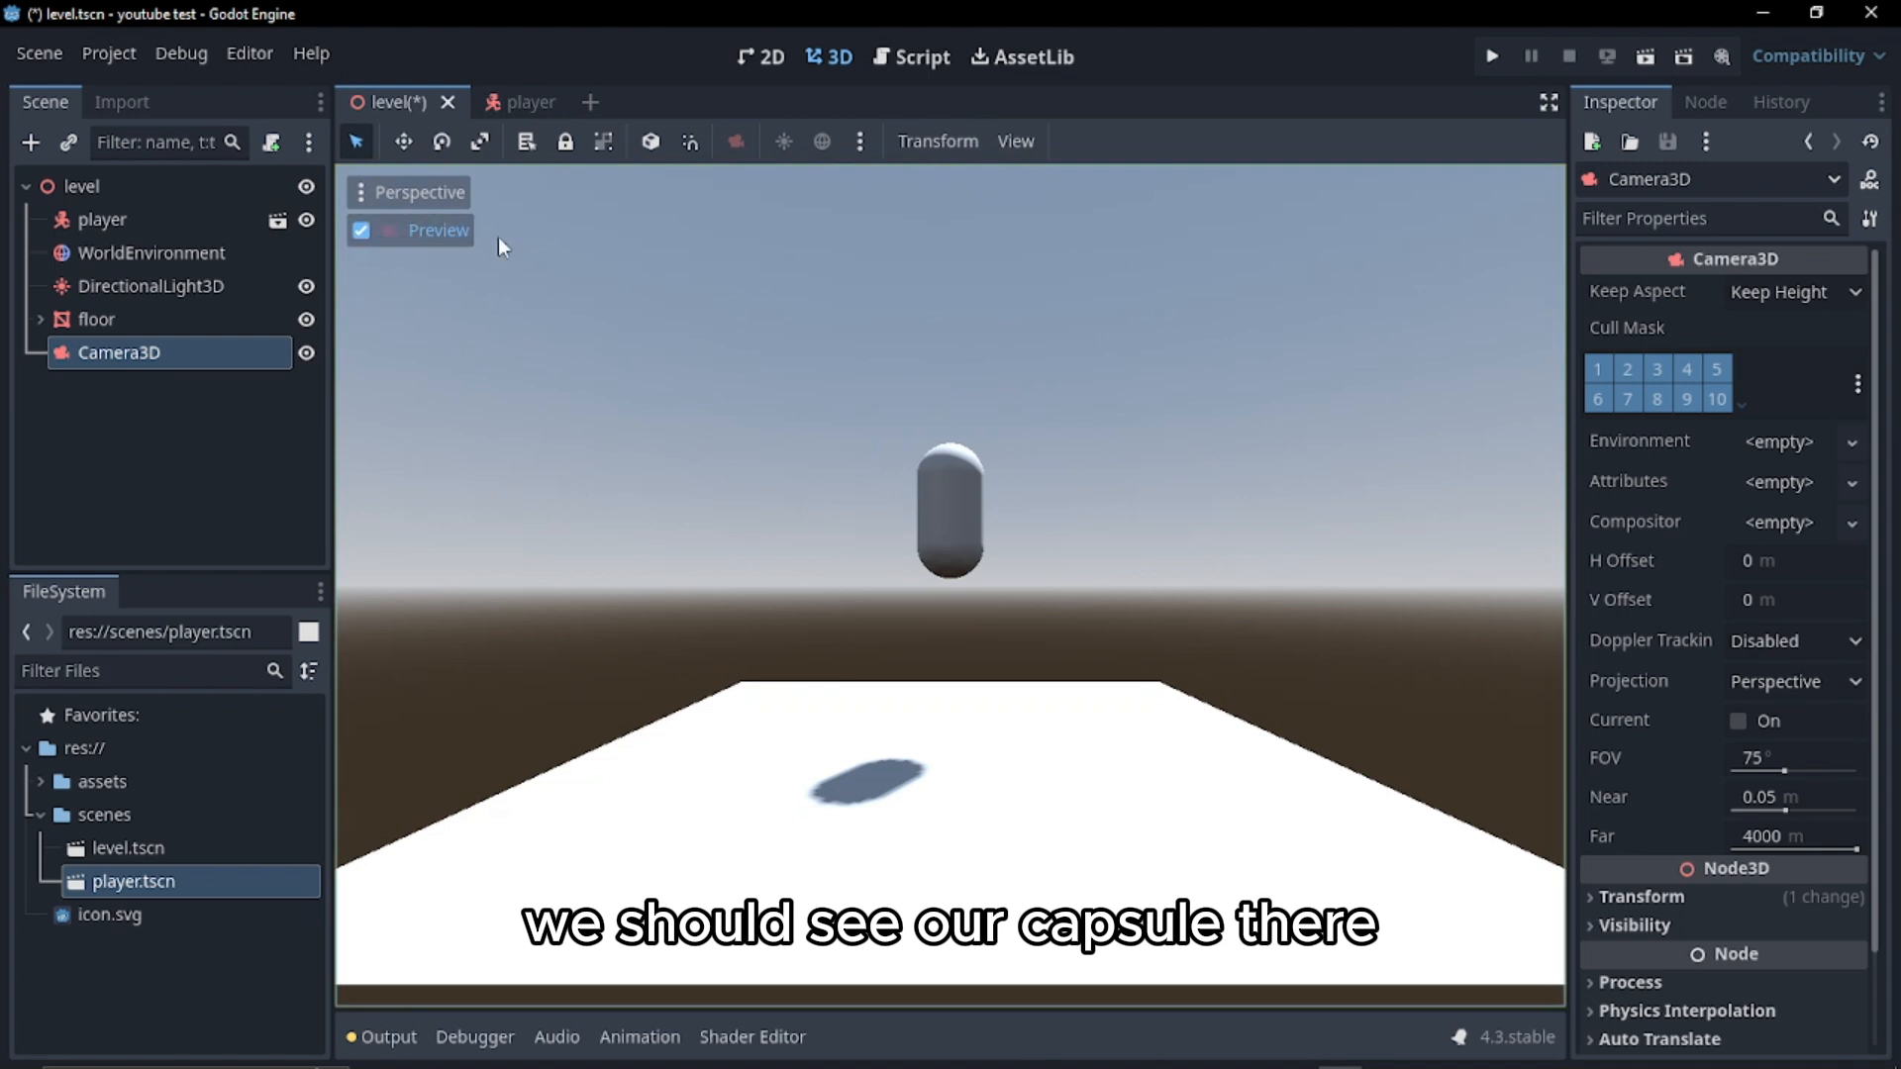
{"action": "left_click", "coordinate": [361, 230]}
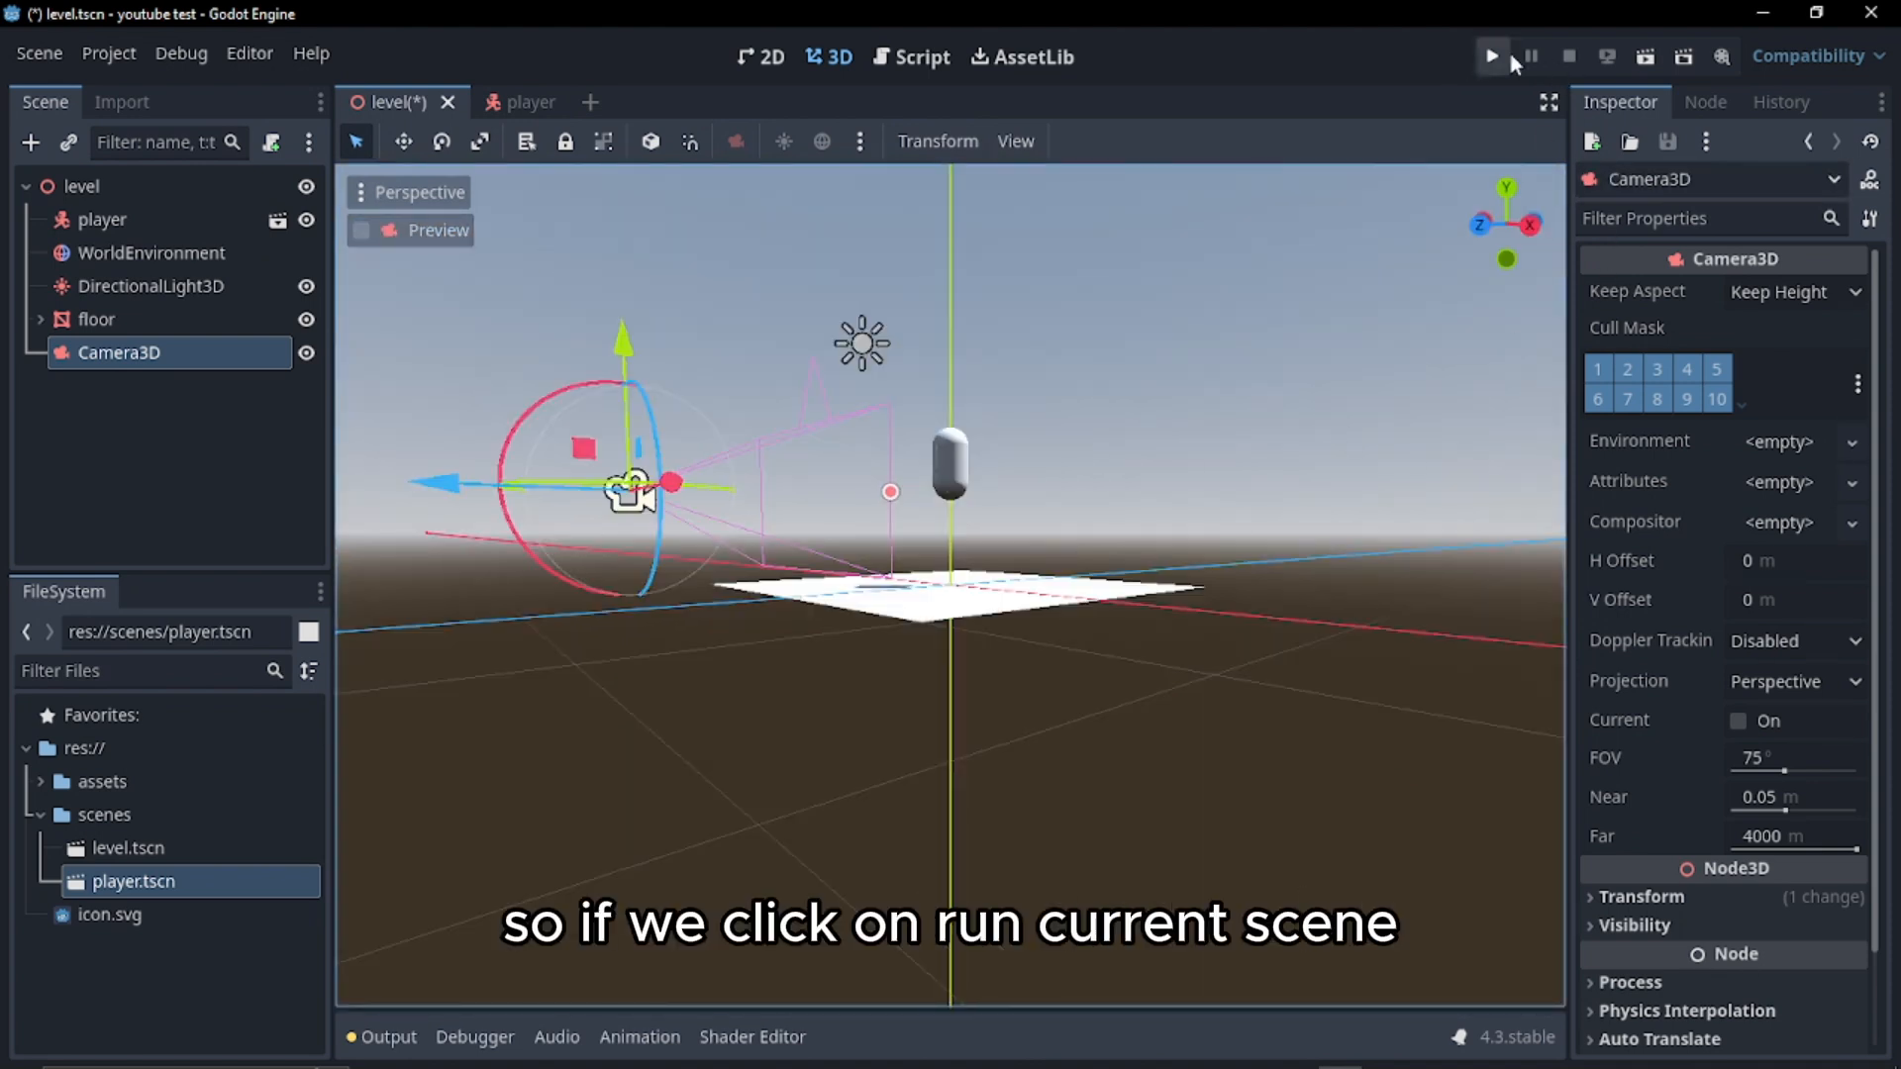
{"action": "left_click", "coordinate": [1647, 56]}
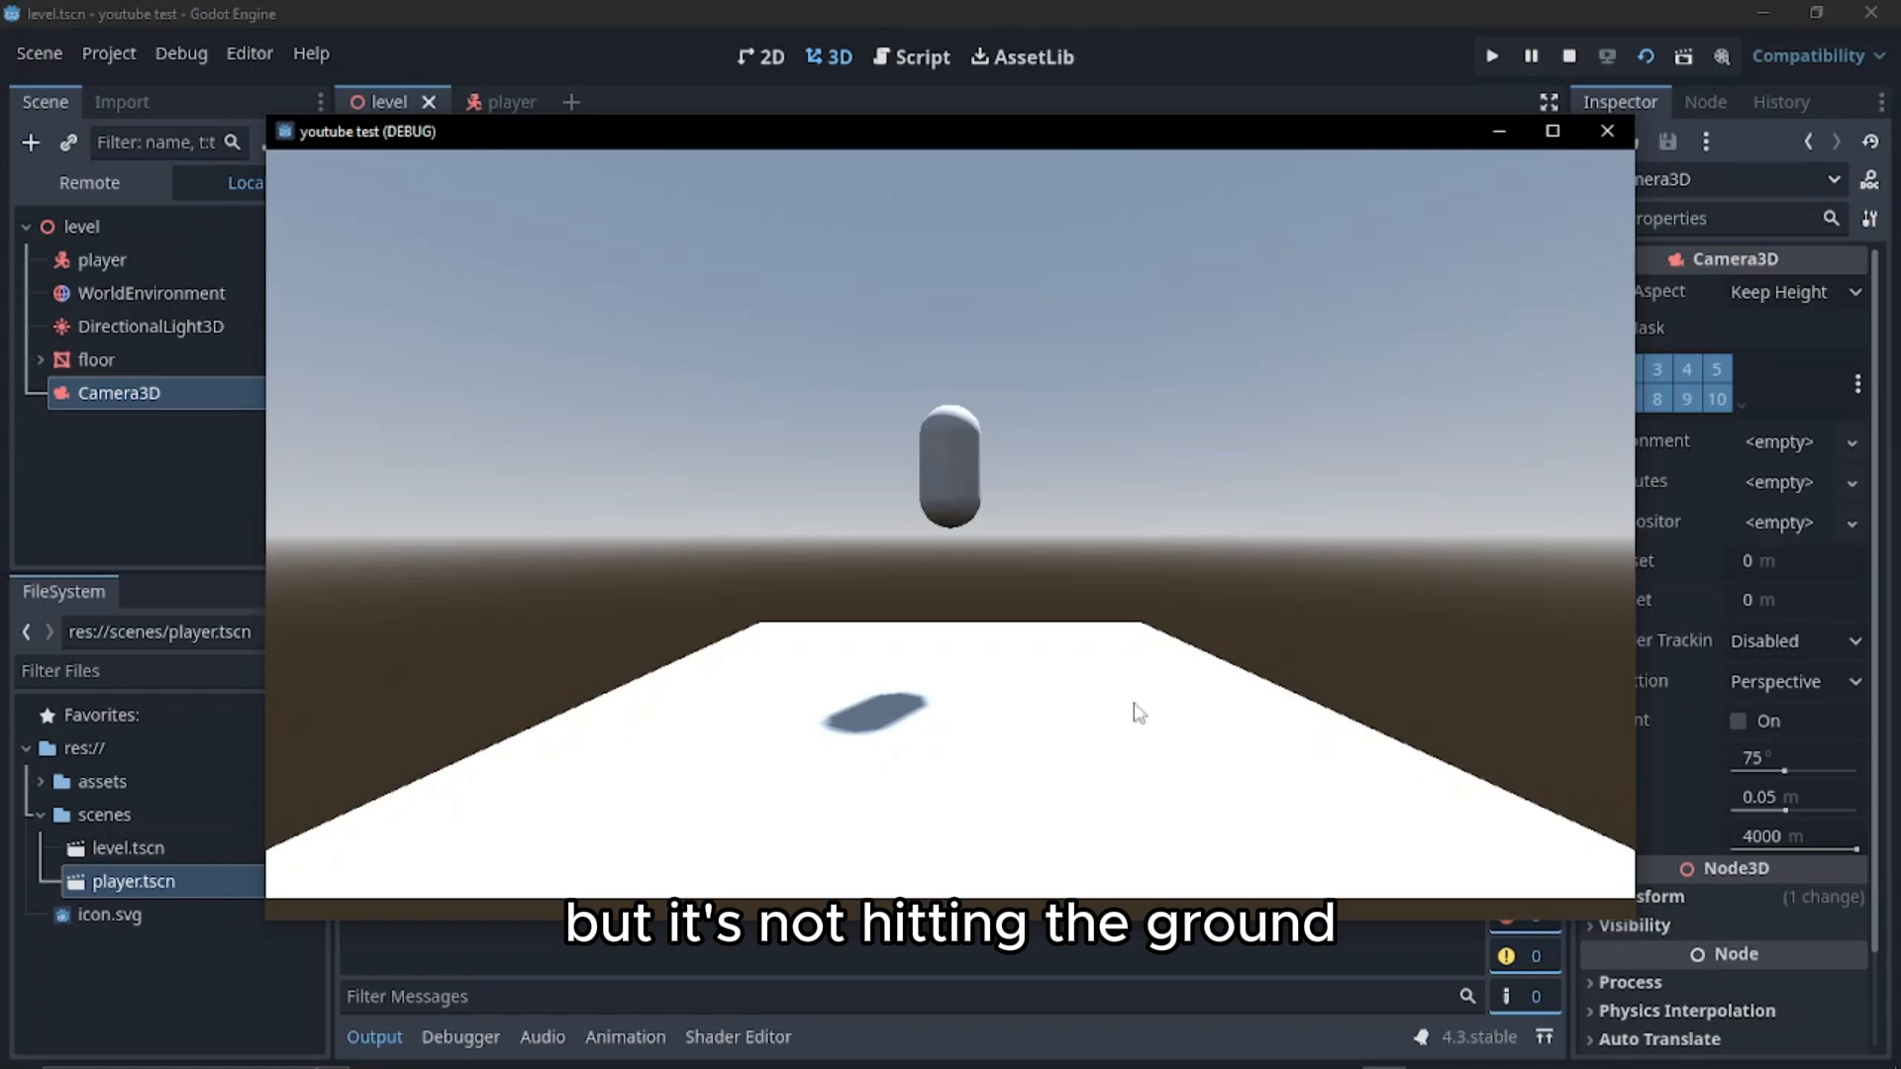
{"action": "left_click", "coordinate": [1616, 133]}
Attach a GDScript at res://scenes/player.gd to the player scene's root node, using the CharacterBody3D: Basic Movement template, and review its code
{"action": "left_click", "coordinate": [503, 99]}
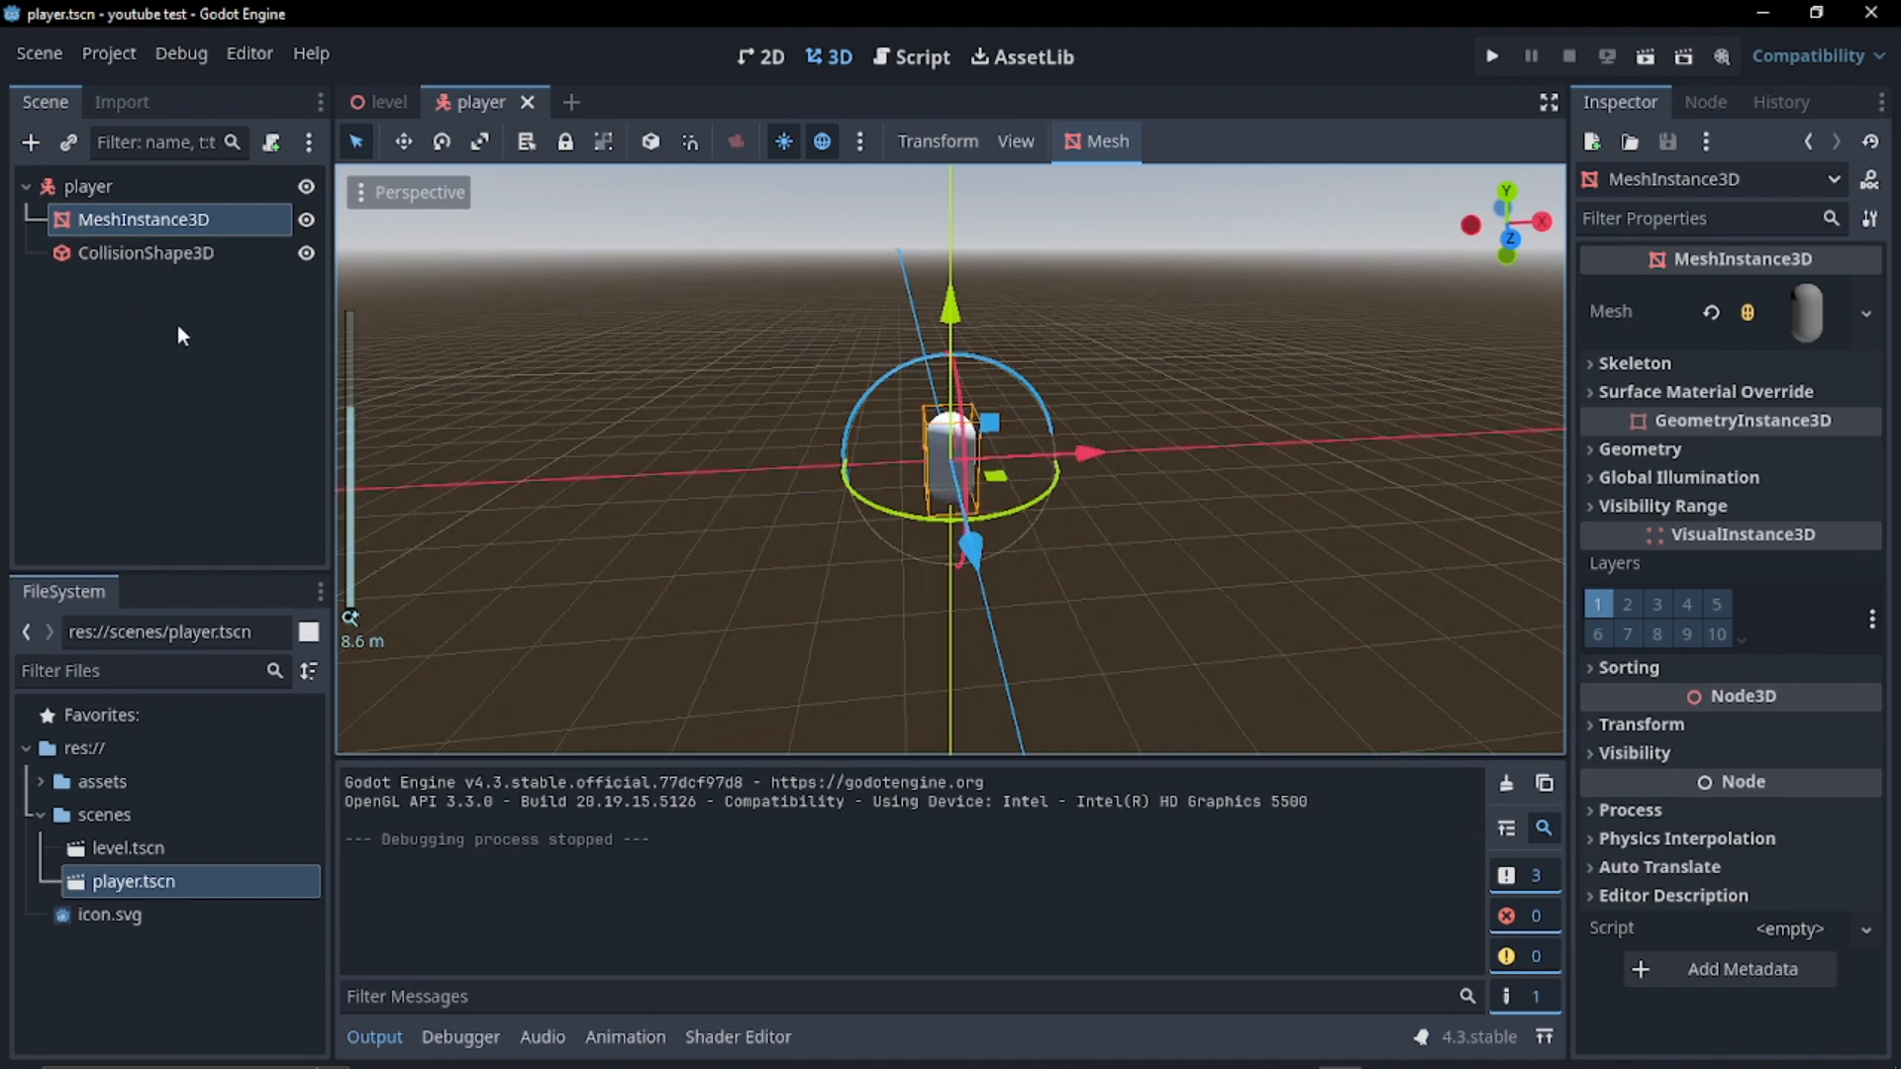
{"action": "left_click", "coordinate": [112, 184]}
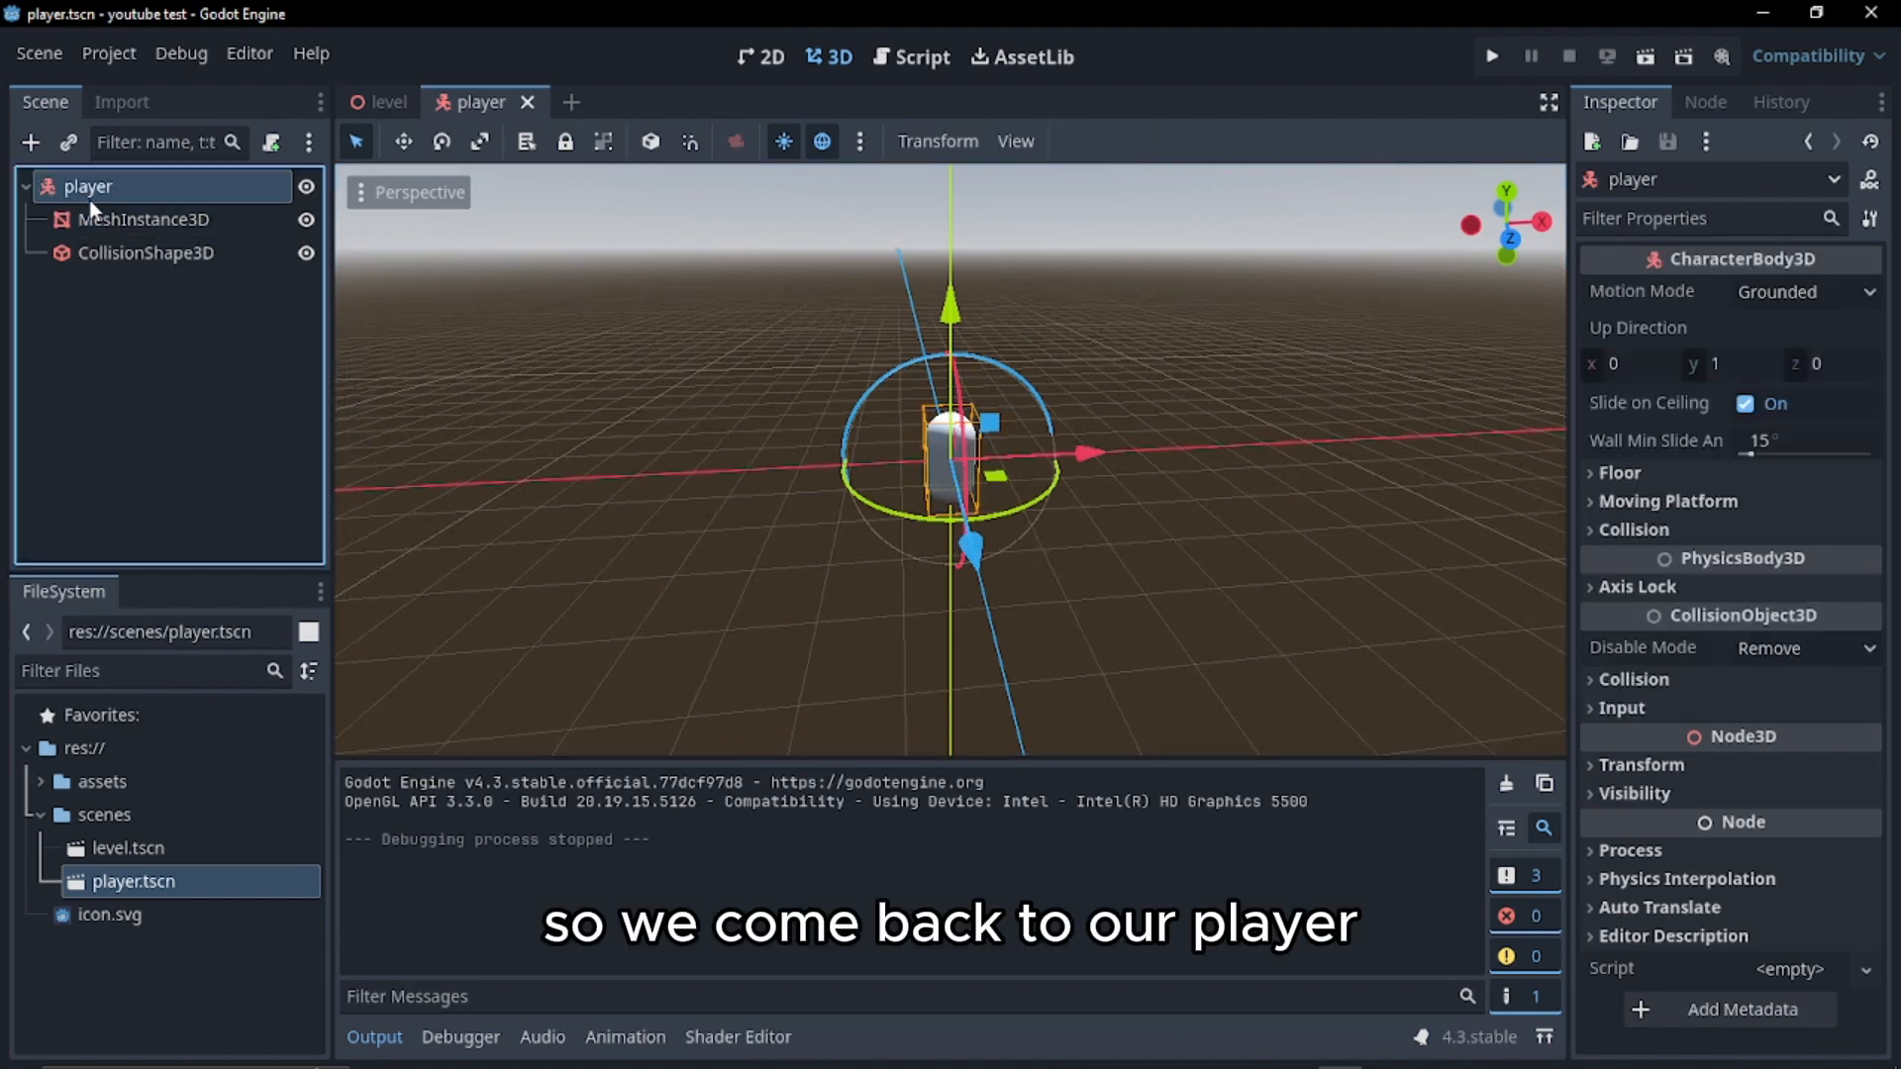
{"action": "left_click", "coordinate": [270, 142]}
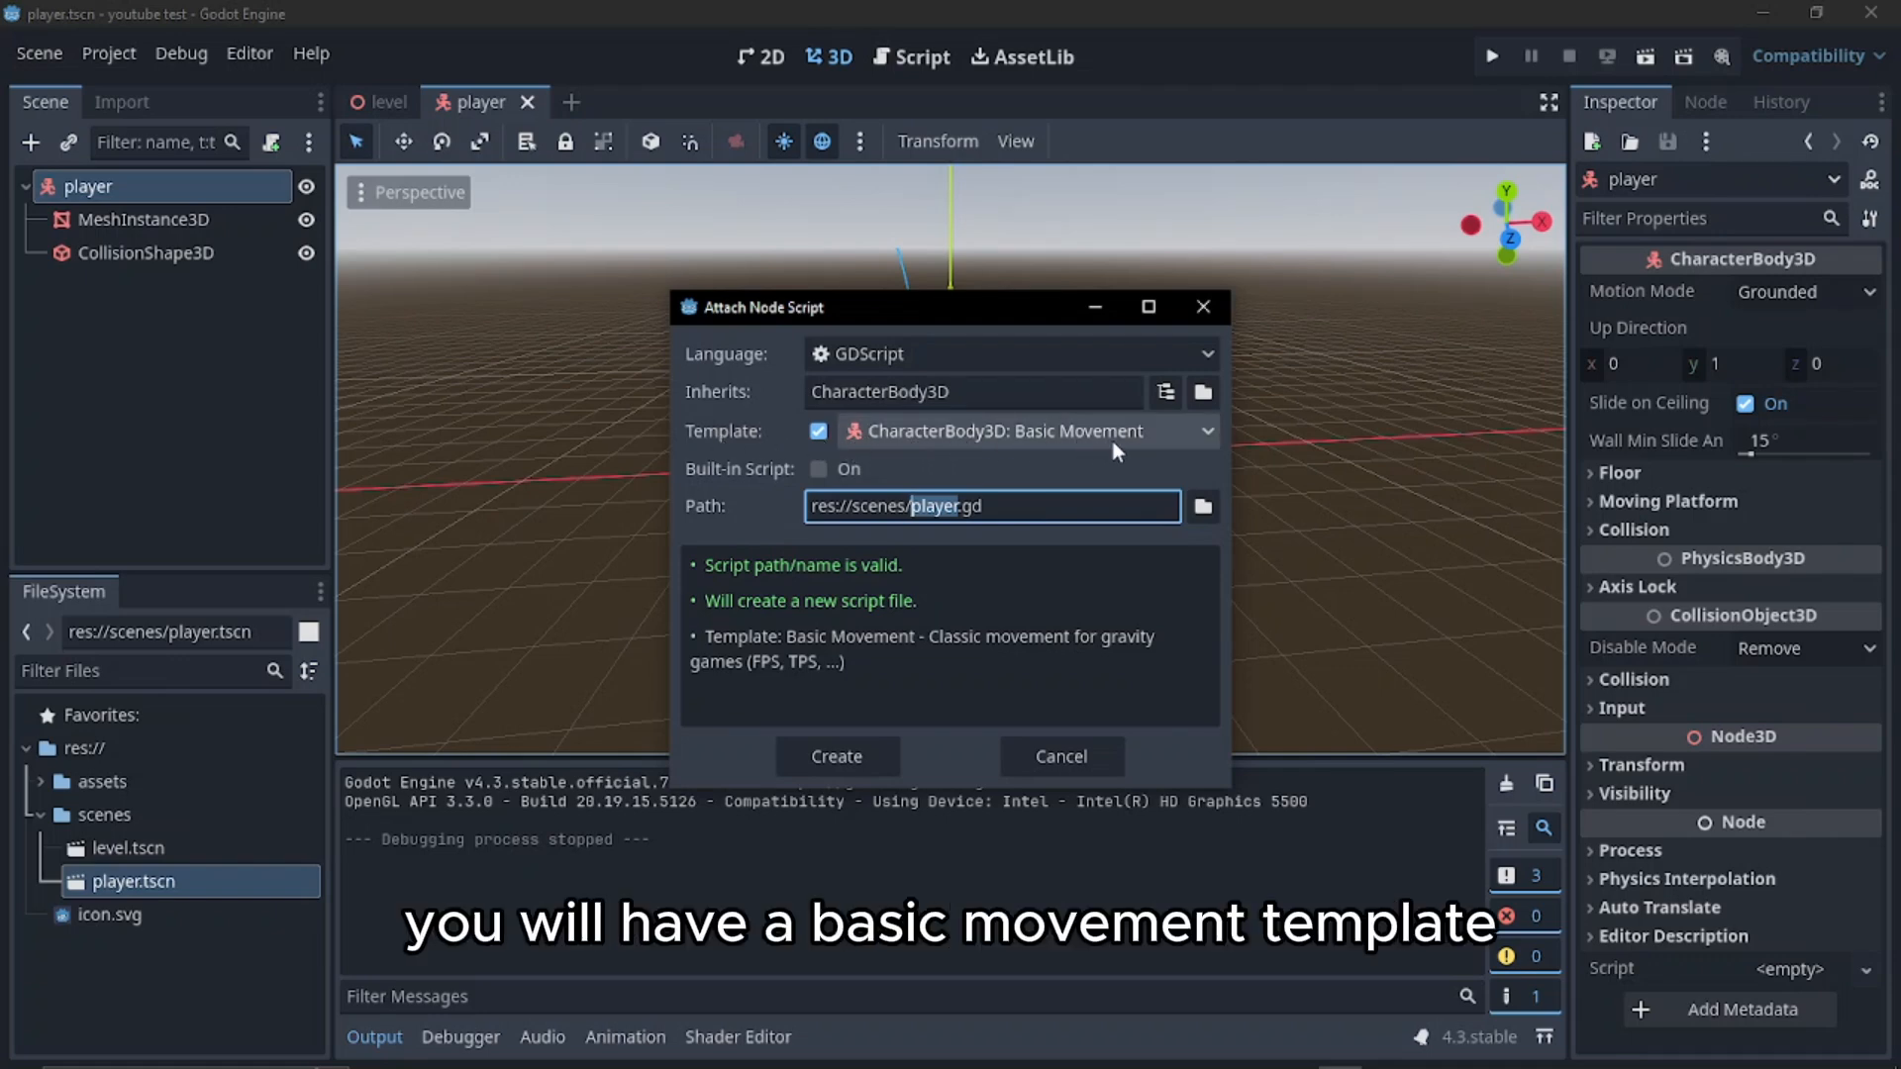
{"action": "left_click", "coordinate": [863, 755]}
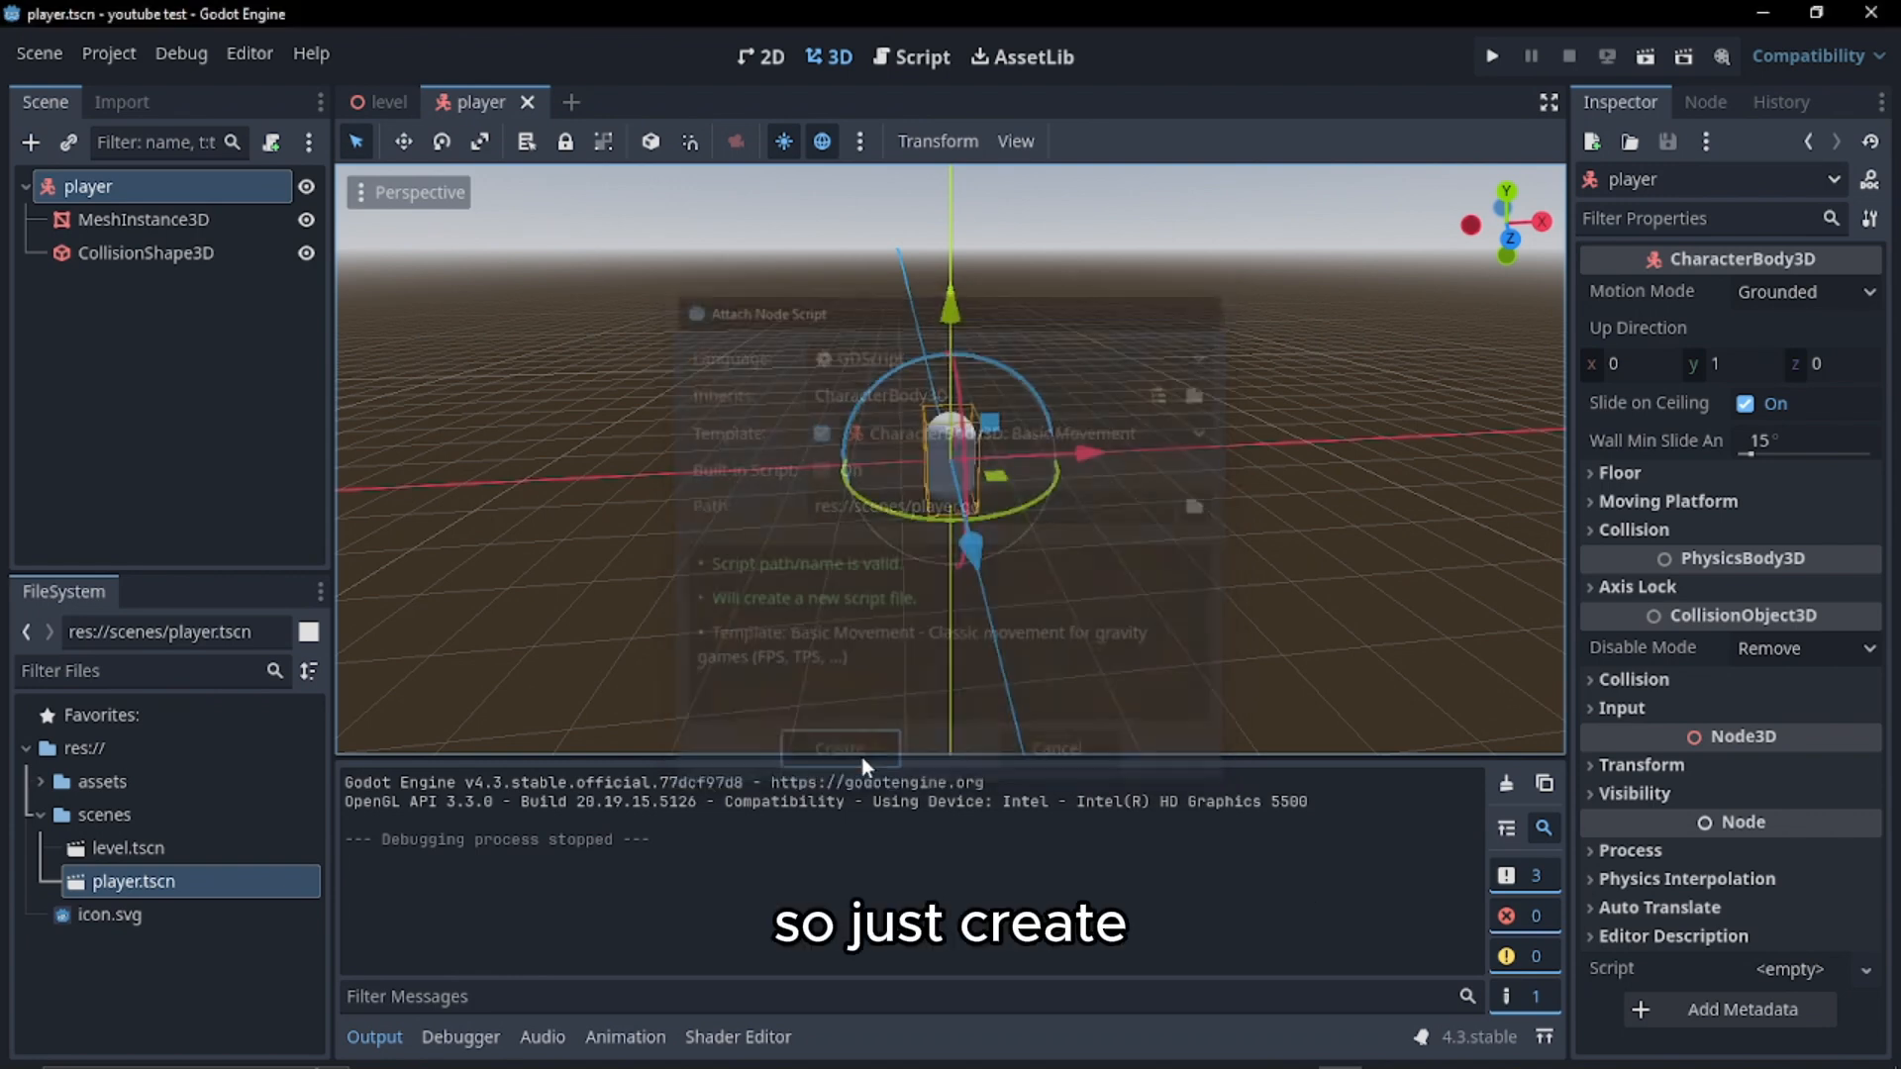
{"action": "scroll", "coordinate": [1049, 388], "scroll_direction": "down", "scroll_amount": 4}
{"action": "scroll", "coordinate": [1049, 388], "scroll_direction": "up", "scroll_amount": 4}
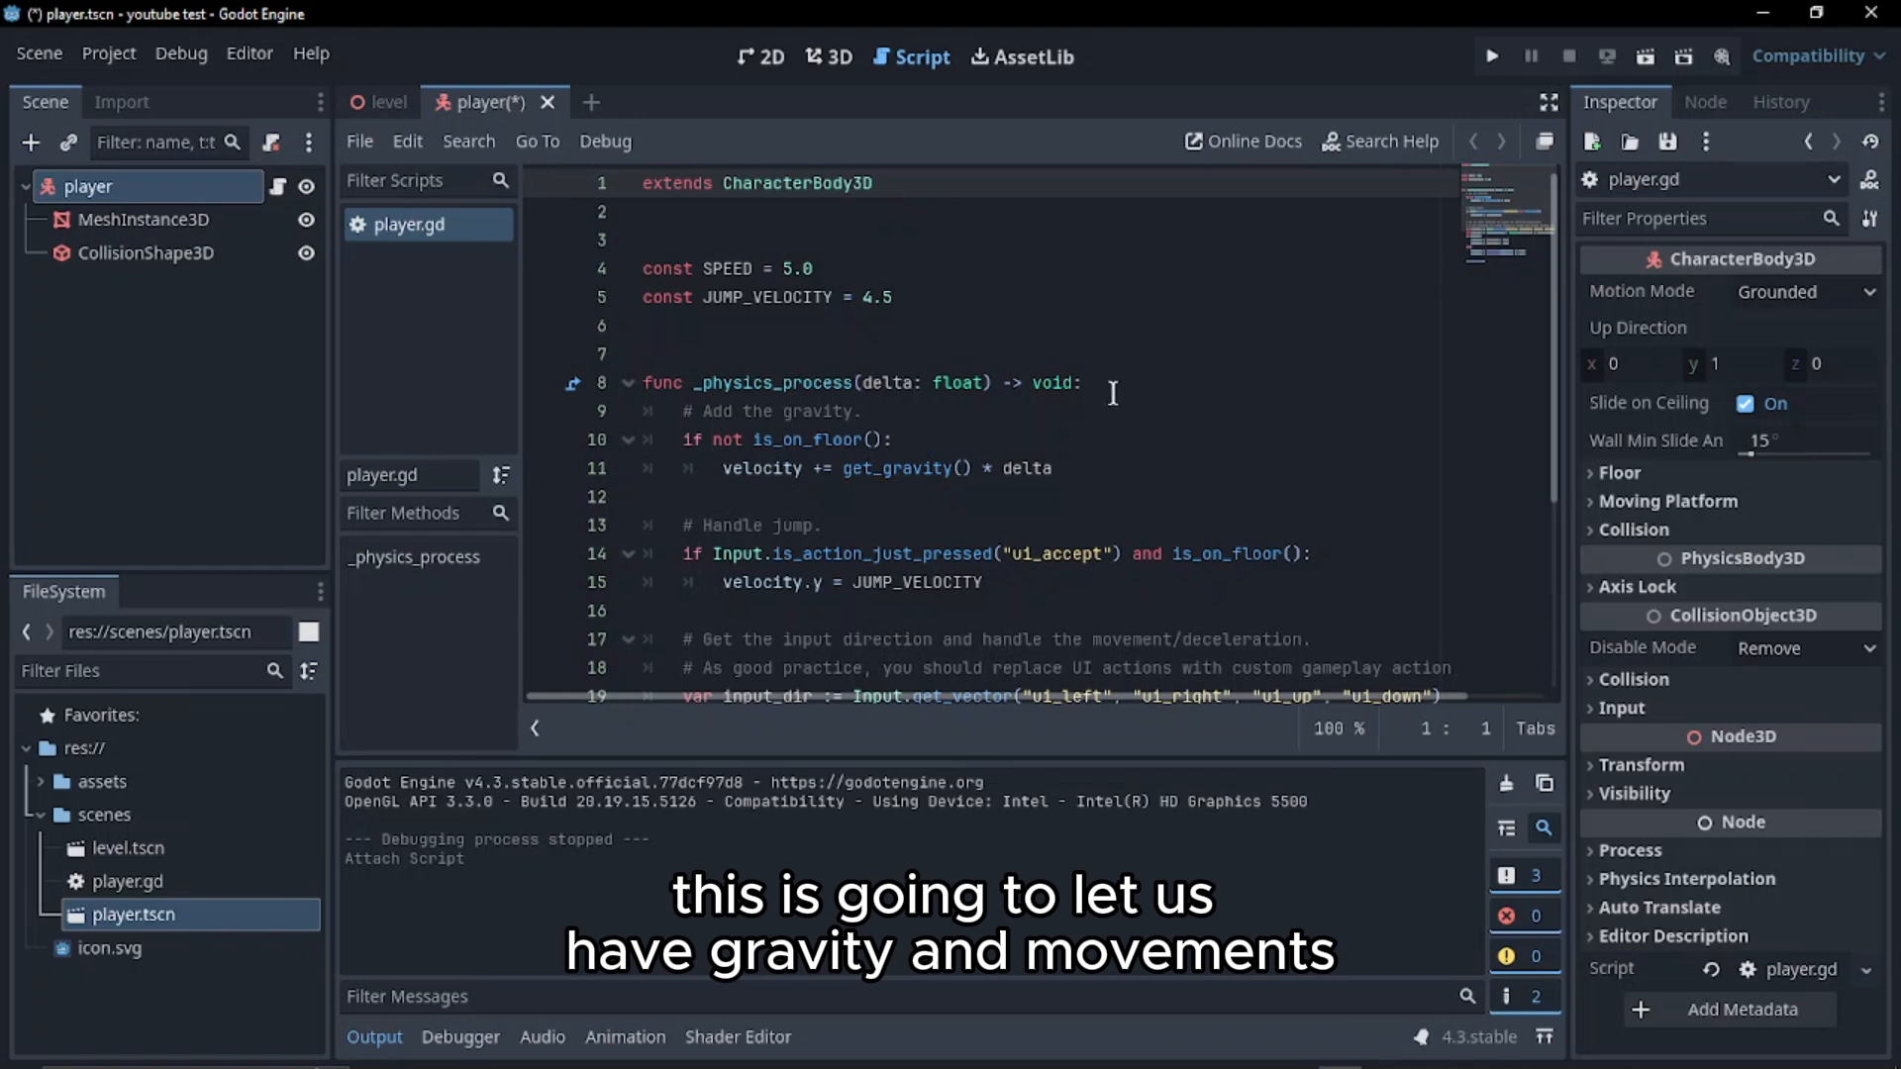
{"action": "scroll", "coordinate": [1168, 401], "scroll_direction": "down", "scroll_amount": 4}
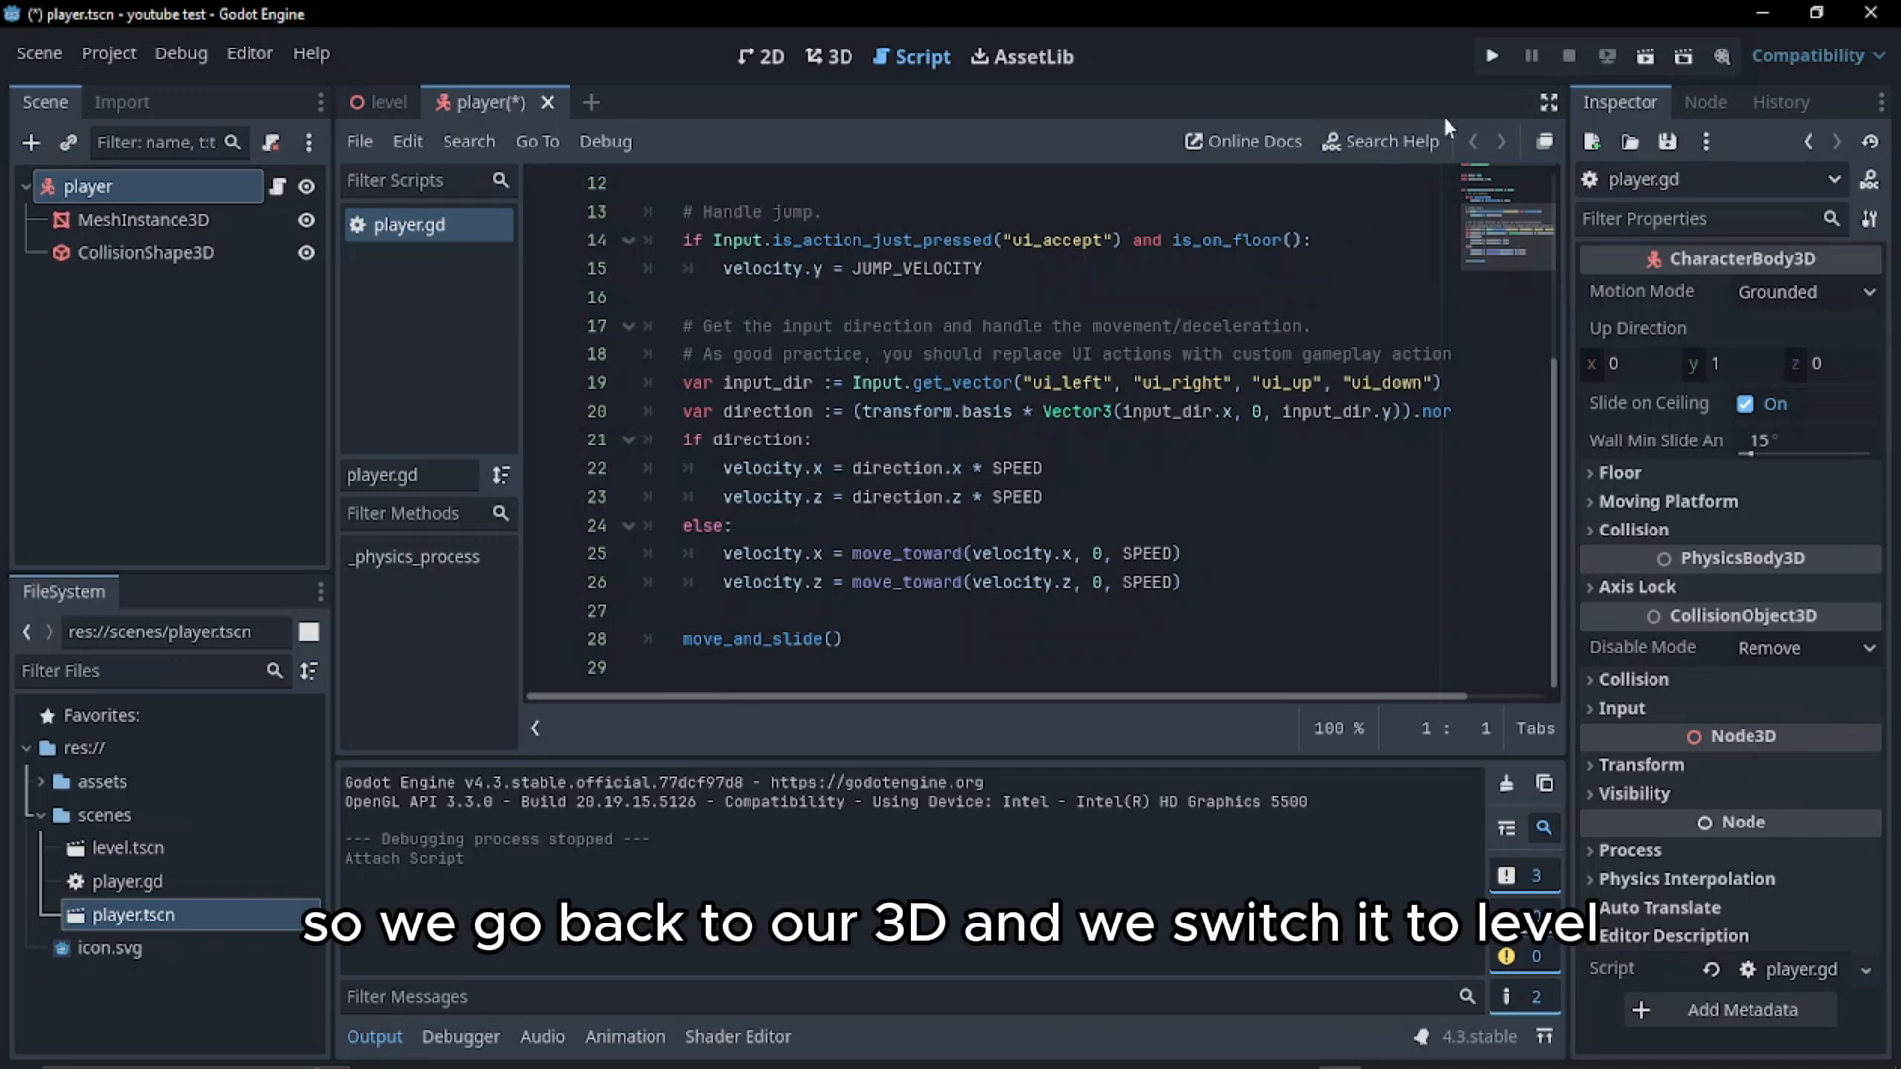
Run the level scene and test the capsule's movement in all directions and its jump, closing the game window when done
{"action": "left_click", "coordinate": [822, 55]}
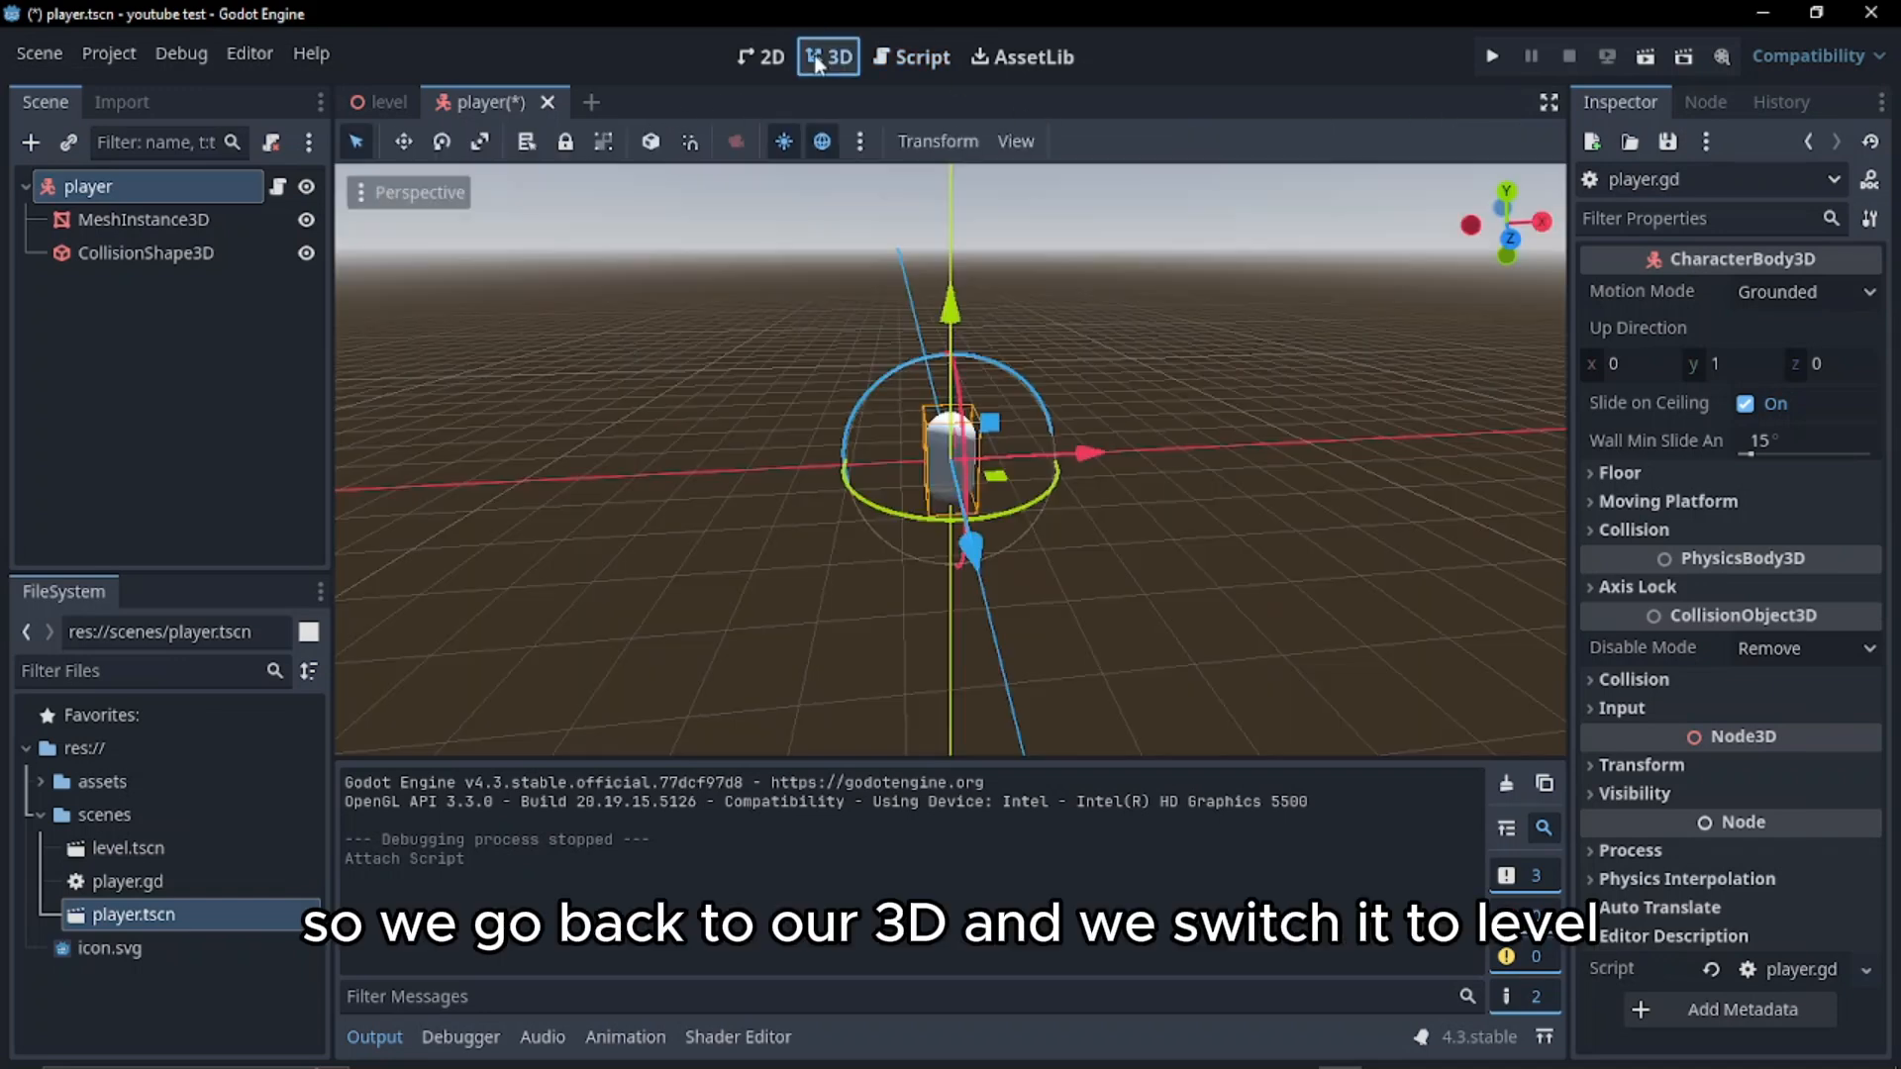
{"action": "left_click", "coordinate": [389, 103]}
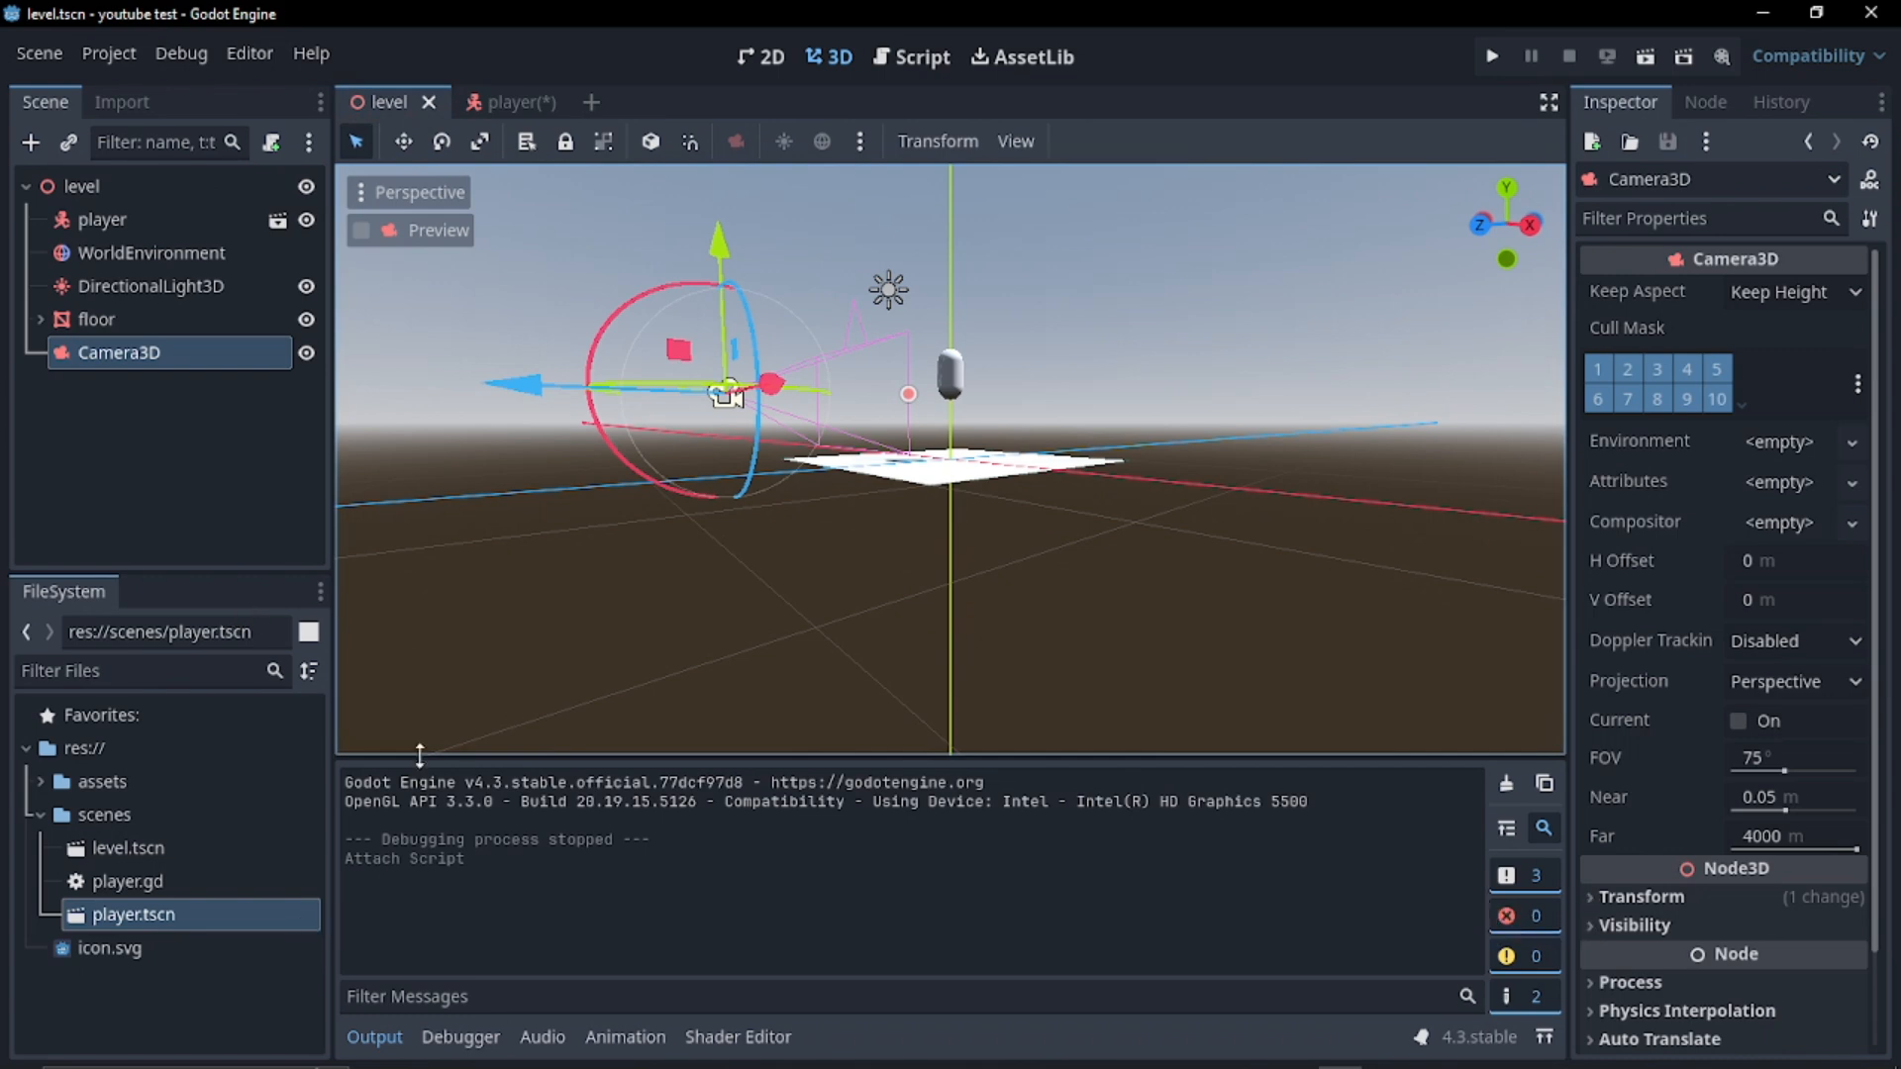
{"action": "left_click", "coordinate": [1646, 57]}
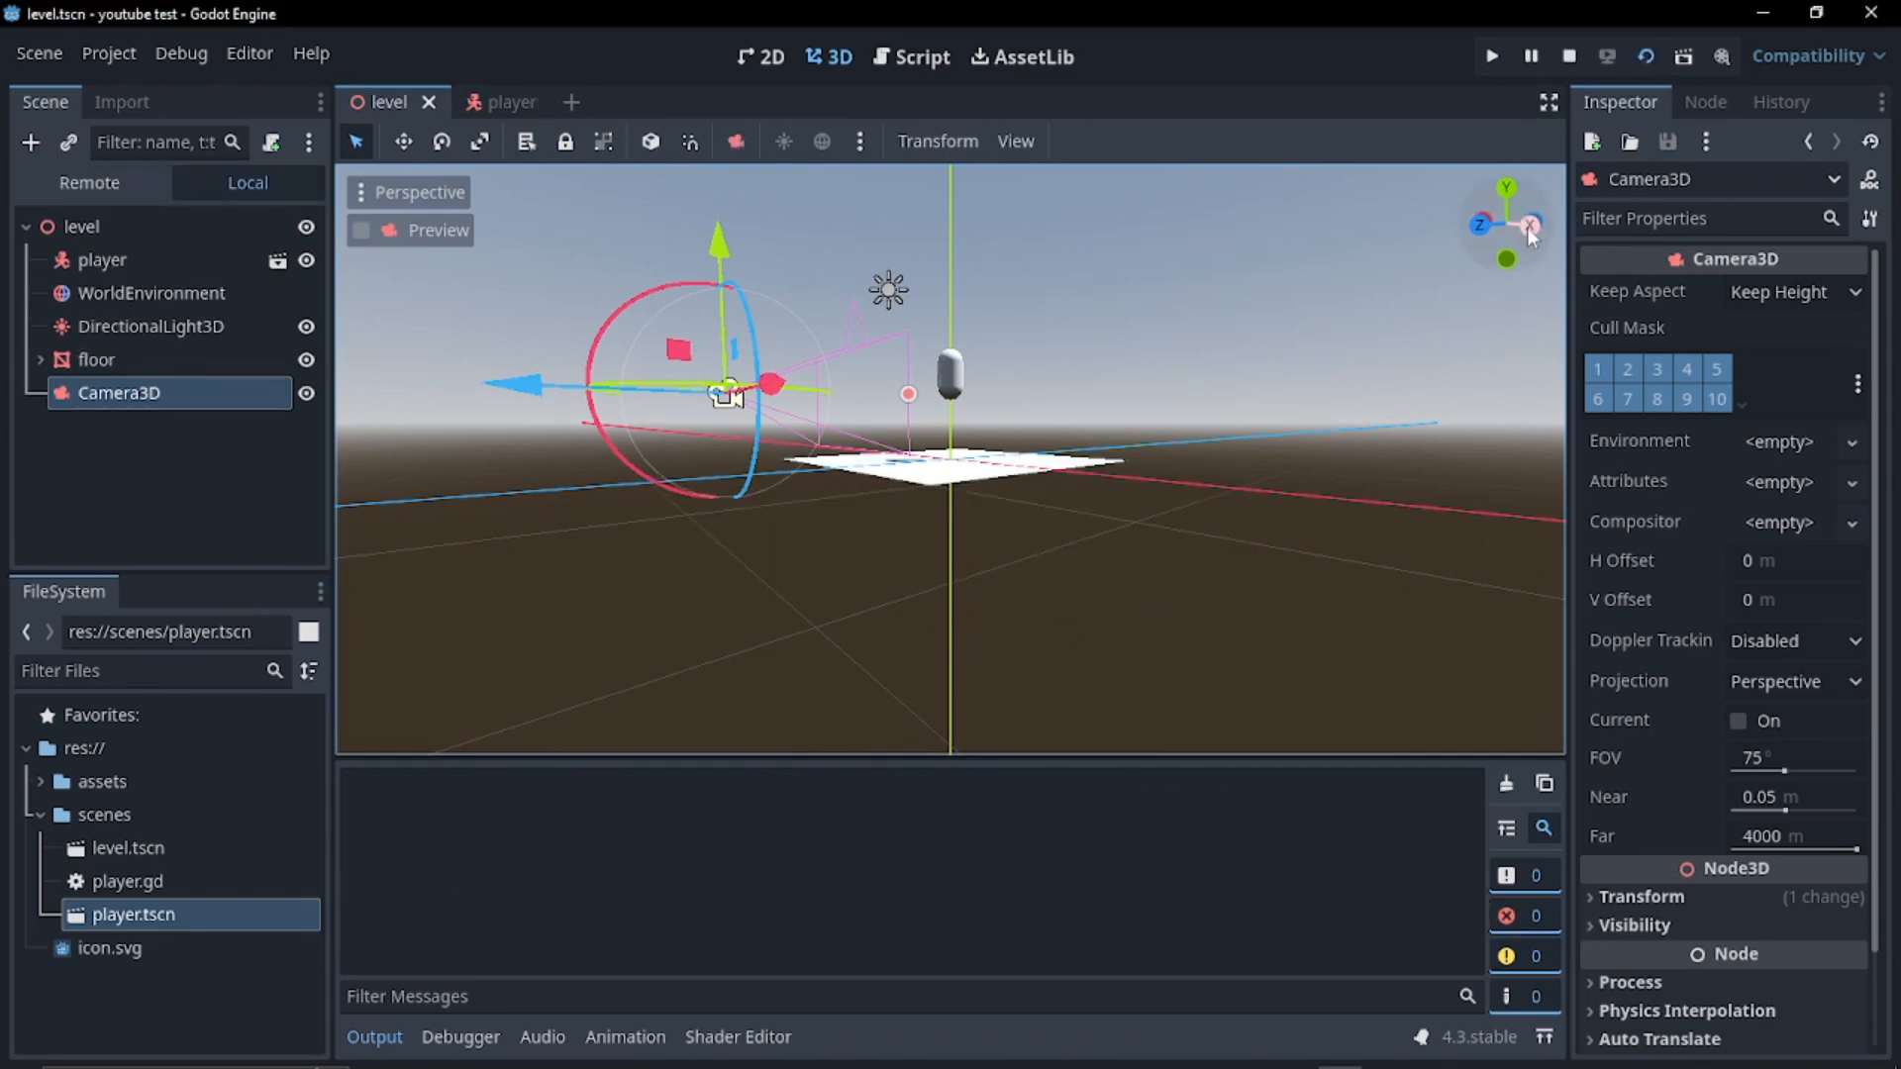
{"action": "left_click_drag", "start_coordinate": [1530, 229], "coordinate": [1526, 228]}
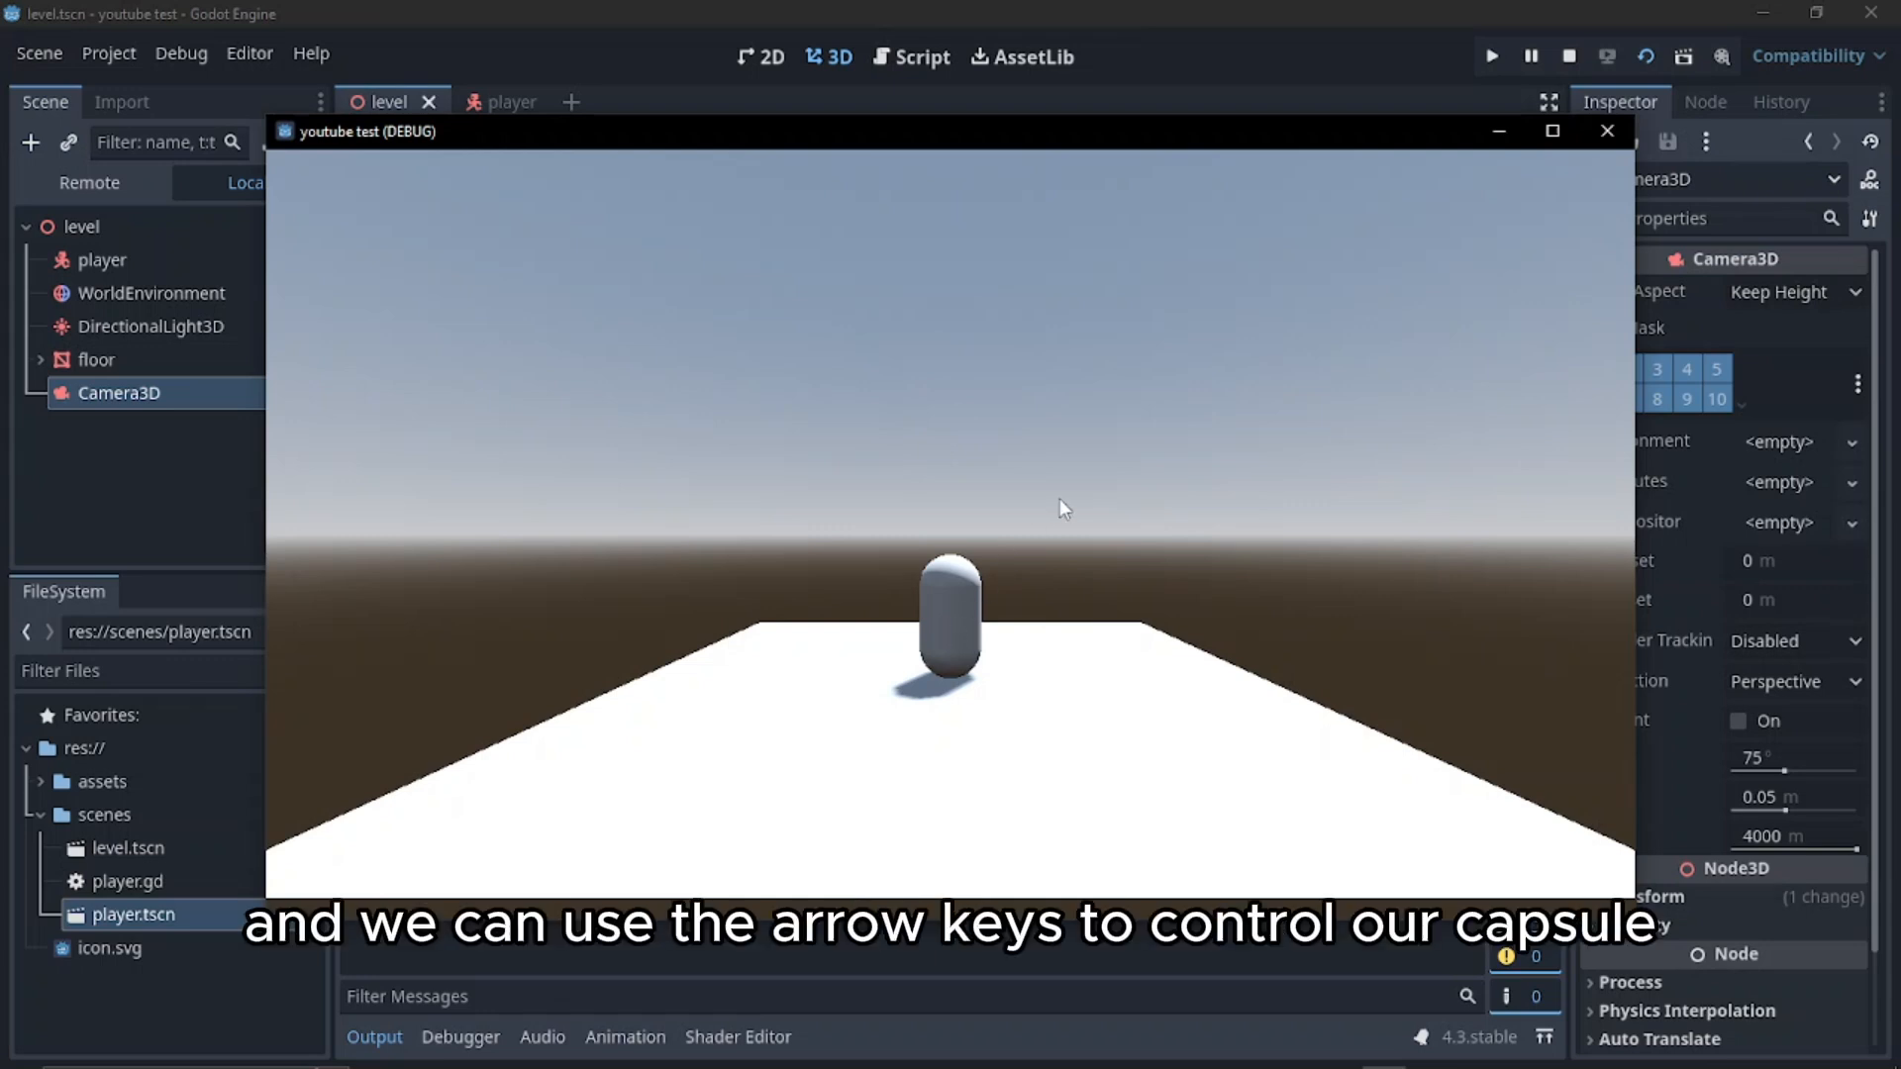
{"action": "key", "text": "Down"}
{"action": "key", "text": "Right"}
{"action": "key", "text": "Up"}
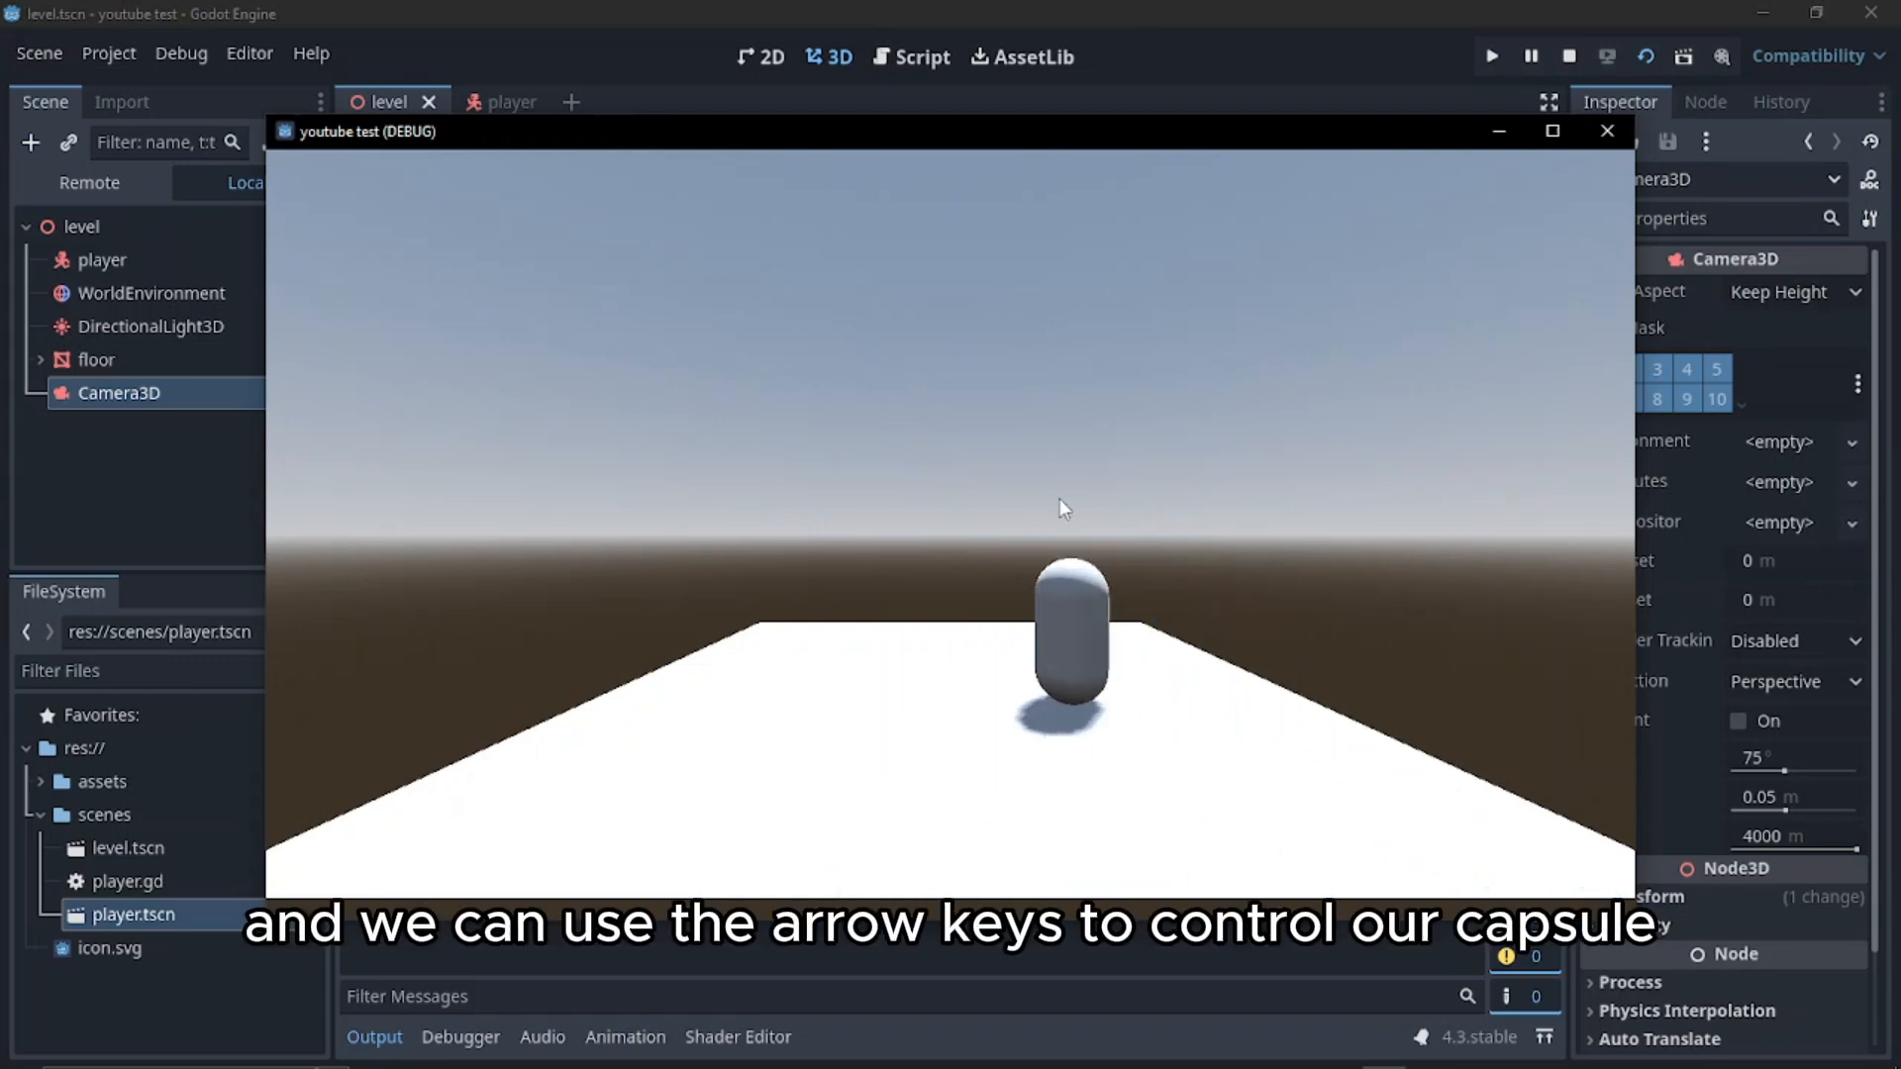
{"action": "key", "text": "Left"}
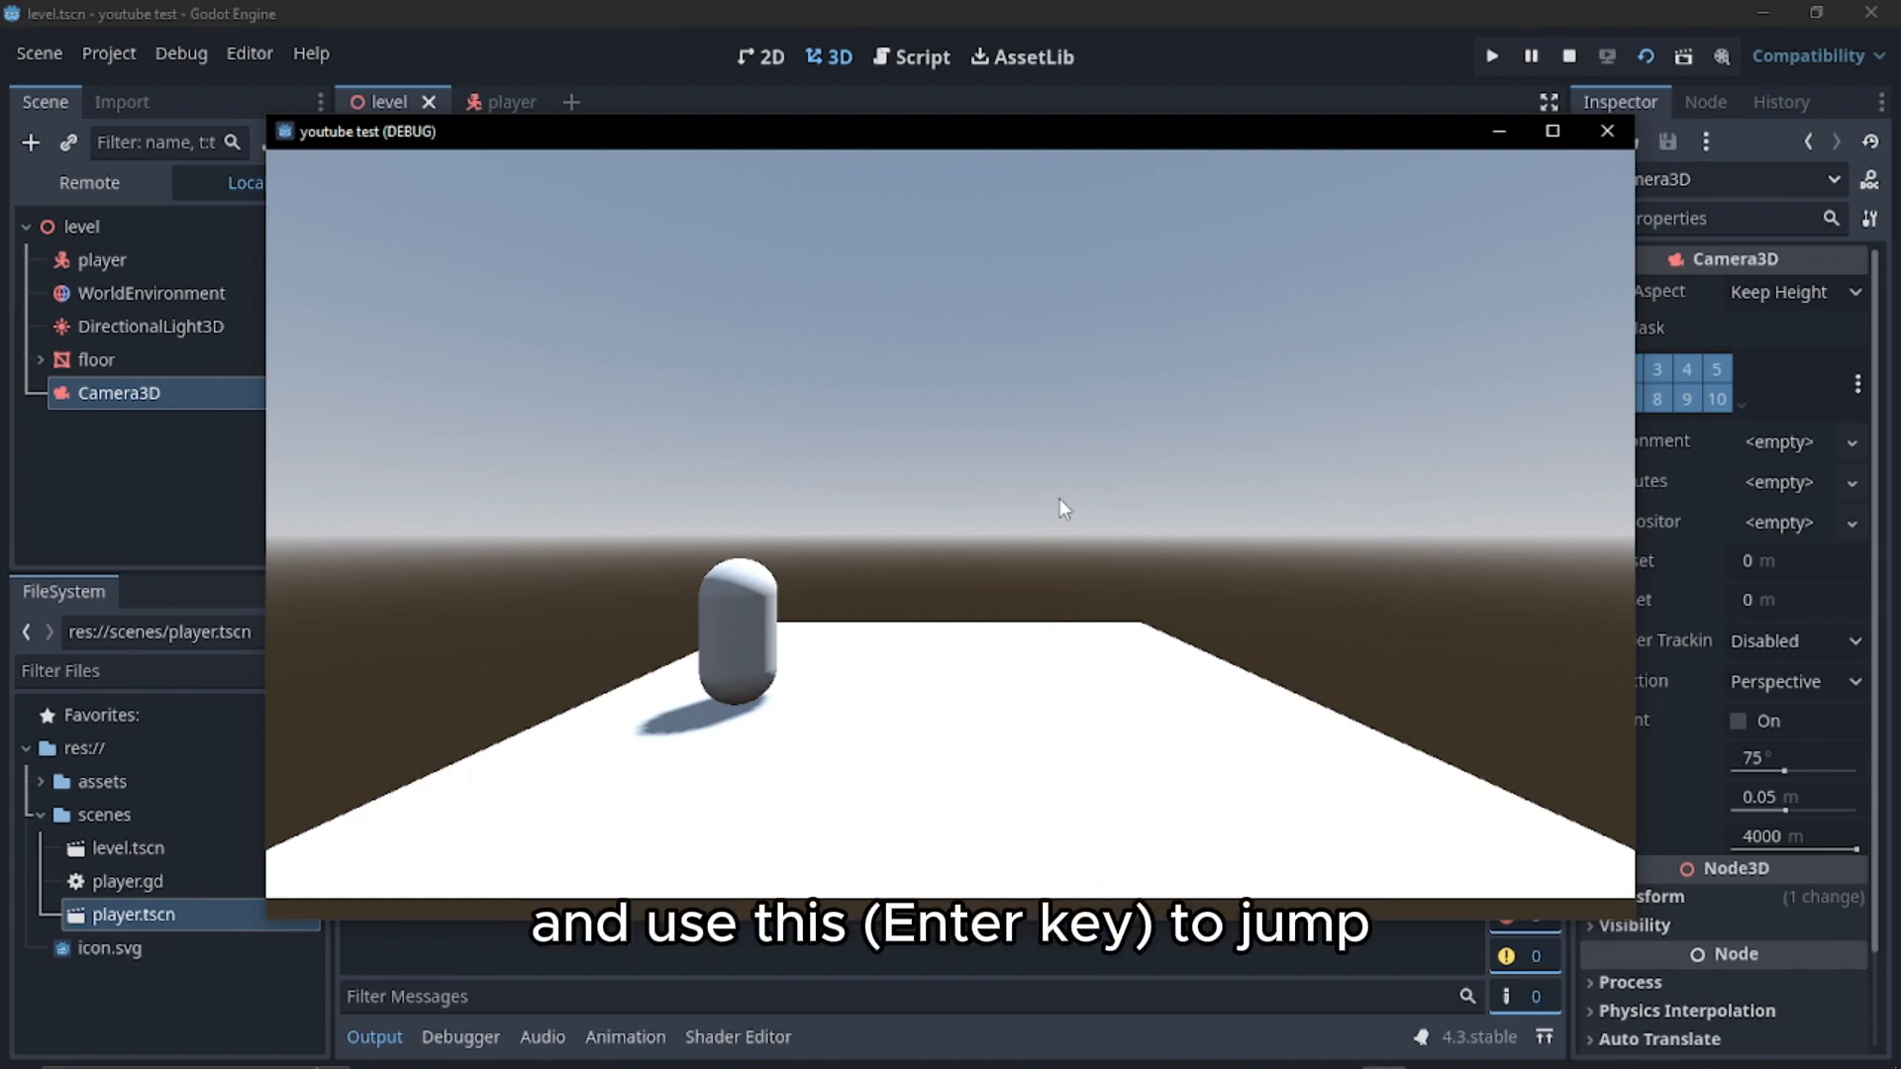
{"action": "key", "text": "Return"}
{"action": "key", "text": "Return"}
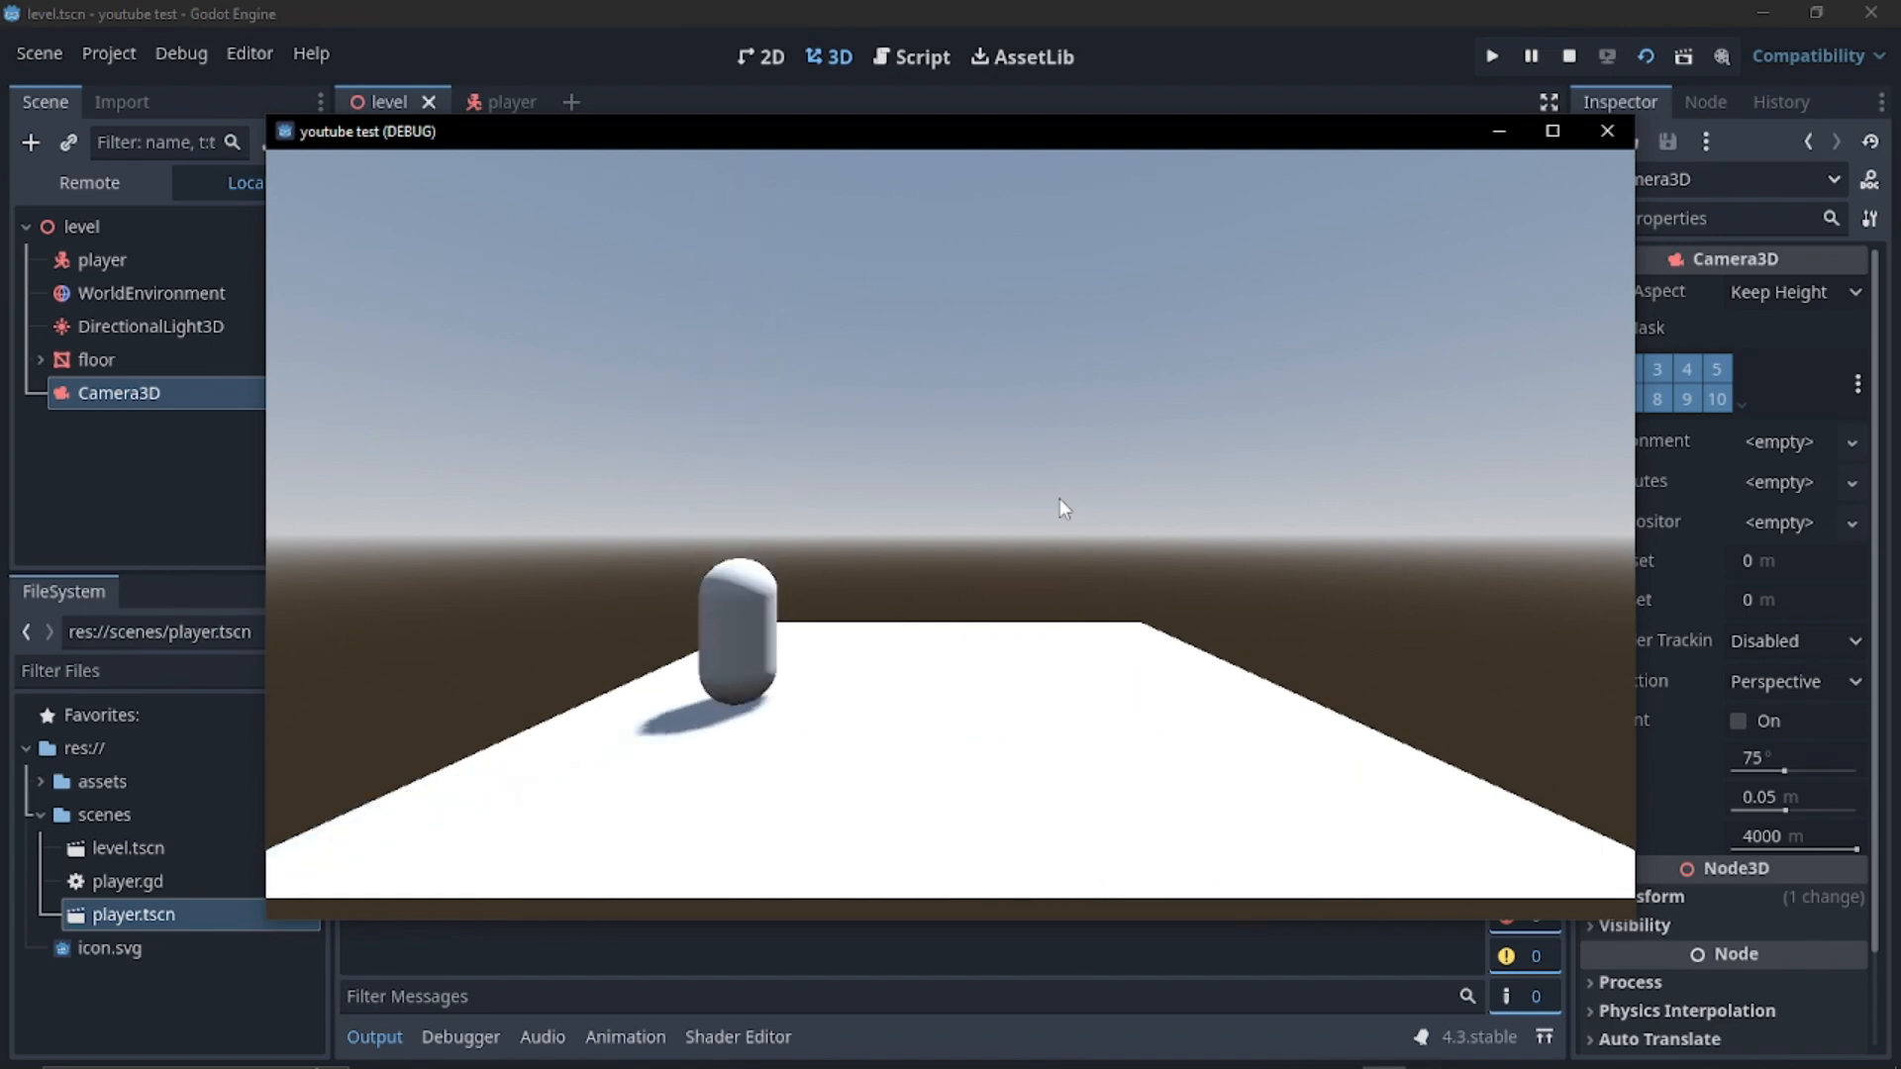
{"action": "left_click", "coordinate": [1603, 132]}
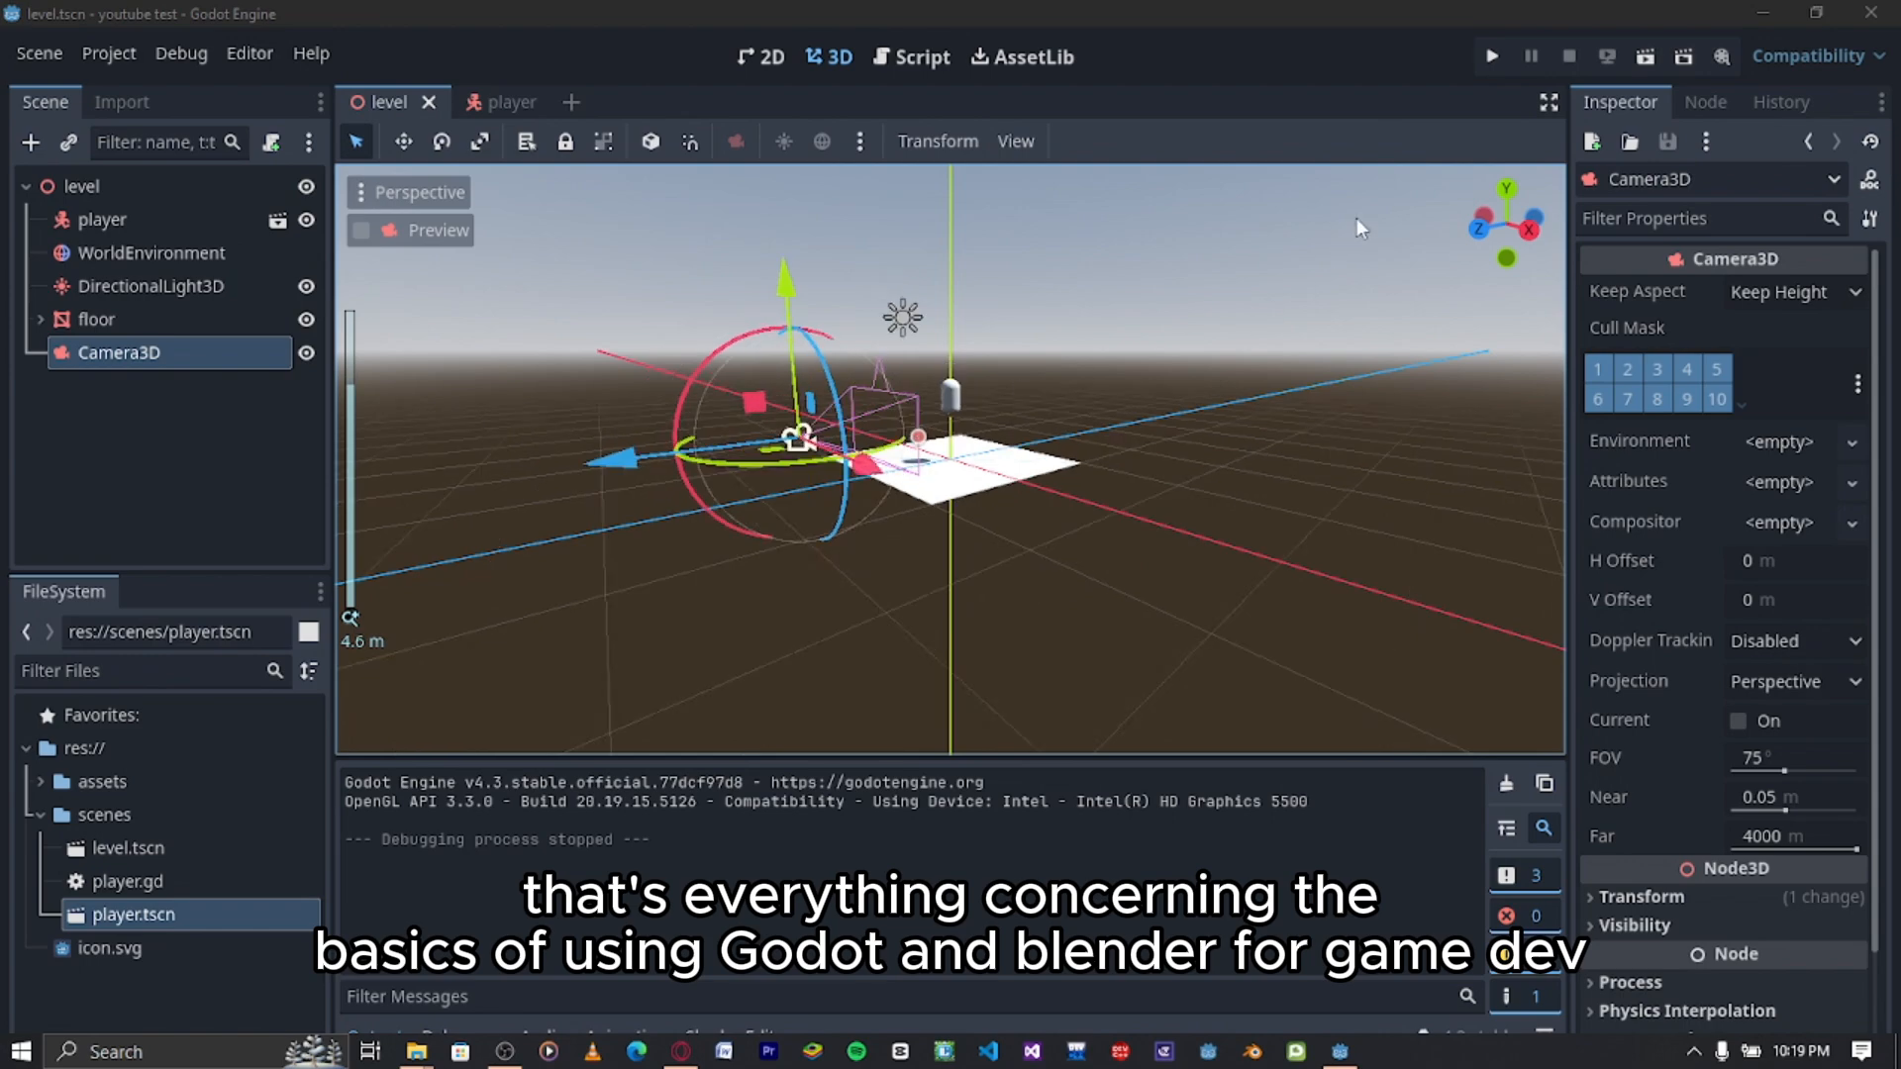
{"action": "left_click_drag", "start_coordinate": [1492, 224], "coordinate": [1435, 247]}
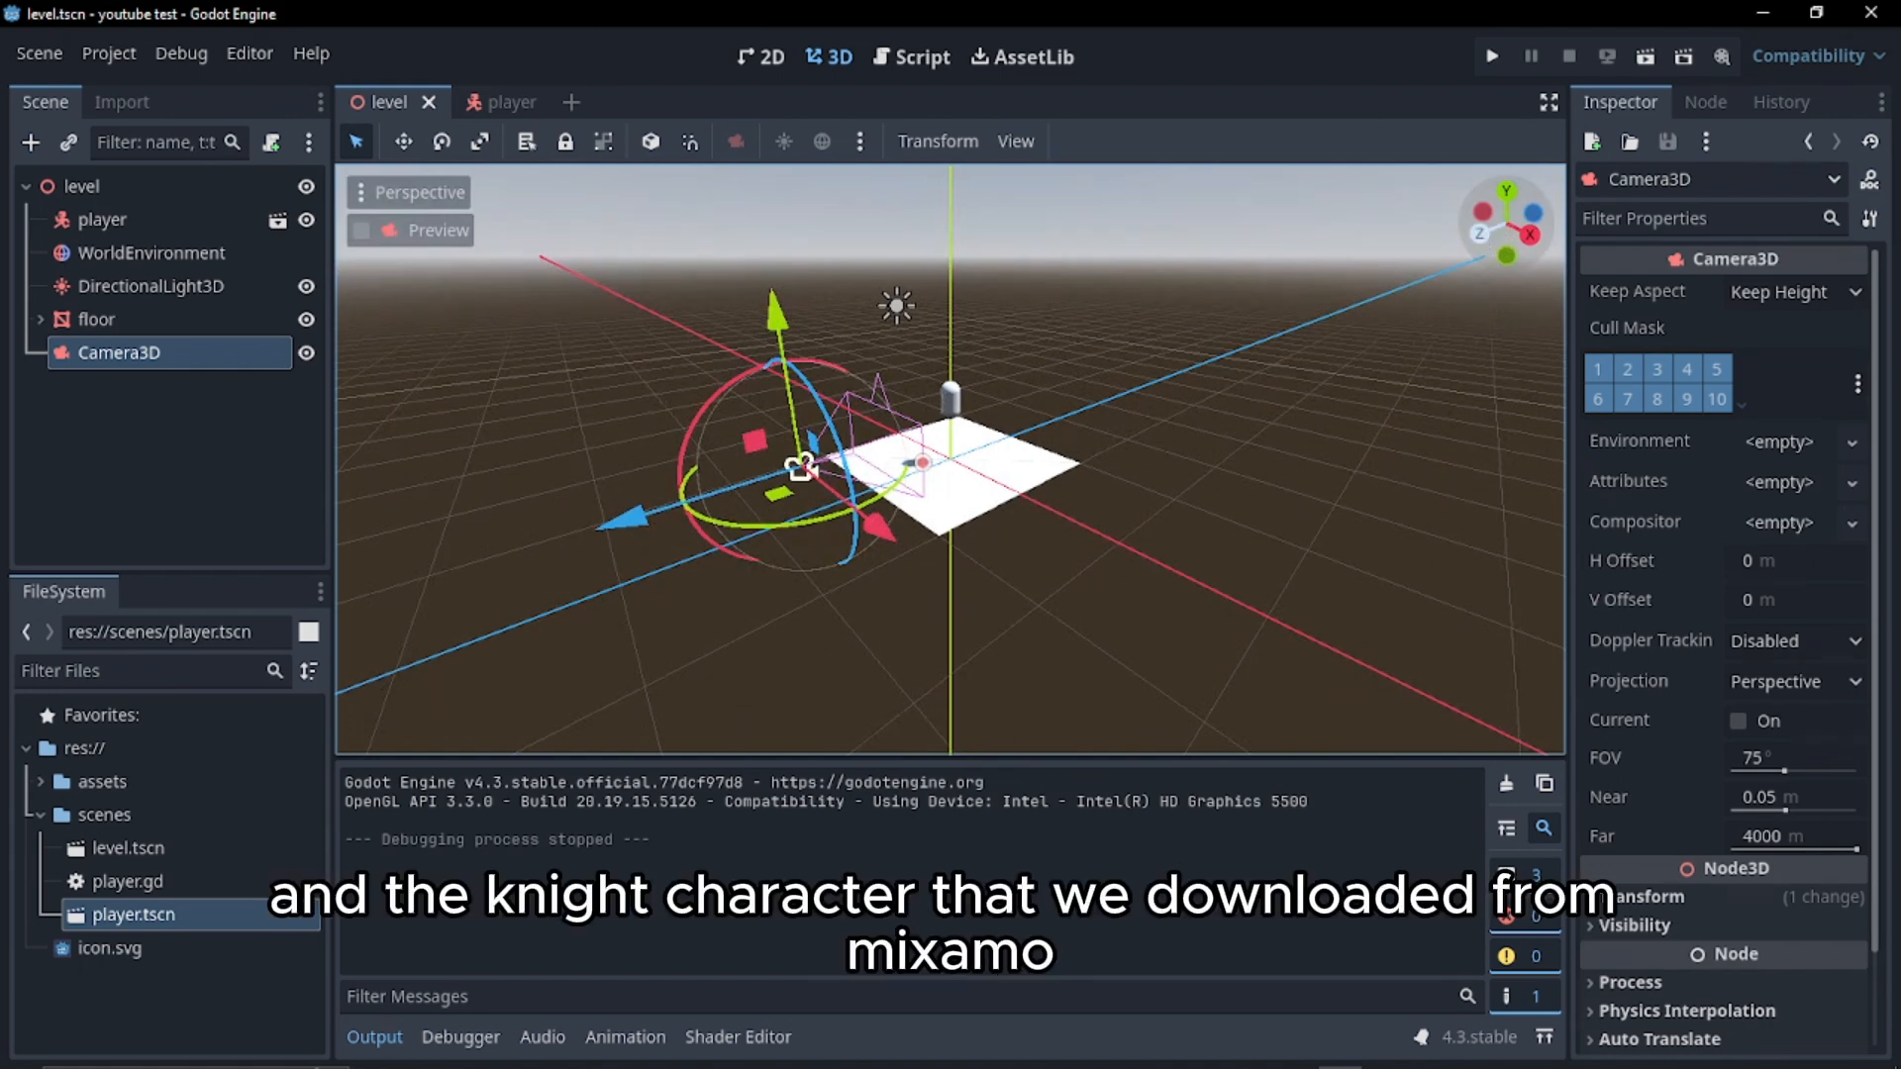
{"action": "left_click_drag", "start_coordinate": [1497, 234], "coordinate": [1481, 229]}
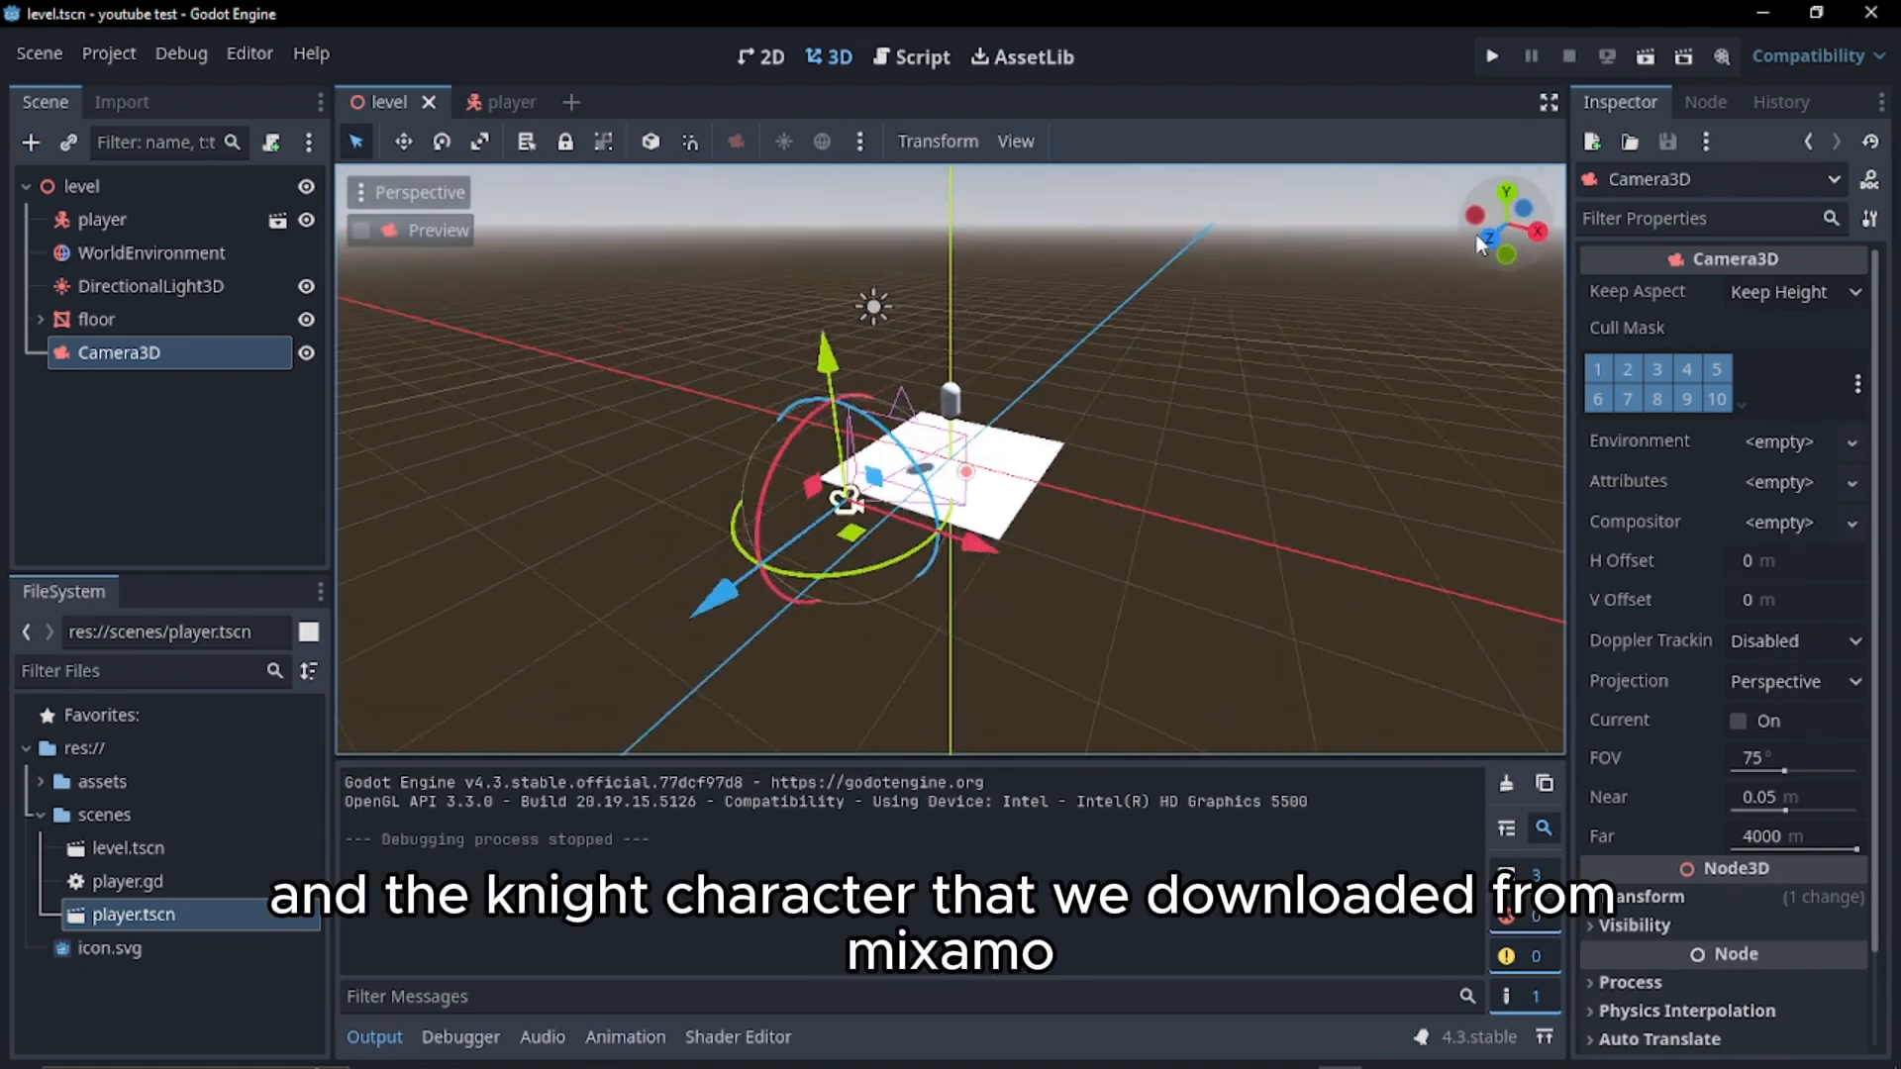